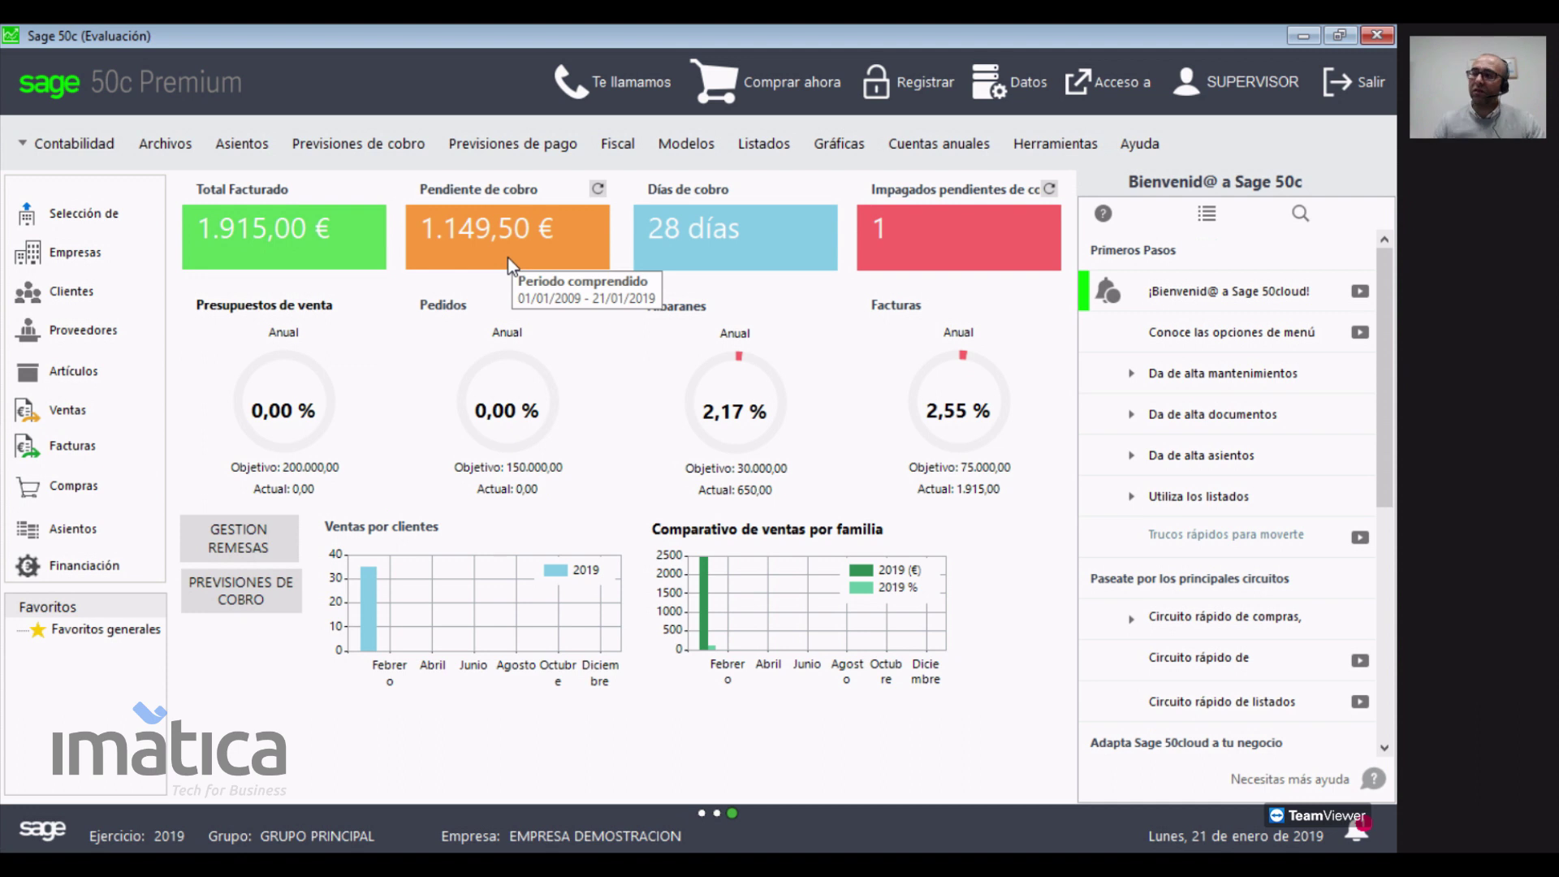
# - Switch from the SUPERVISOR session to the other user account, choosing that user and entering the account password
pyautogui.click(1268, 91)
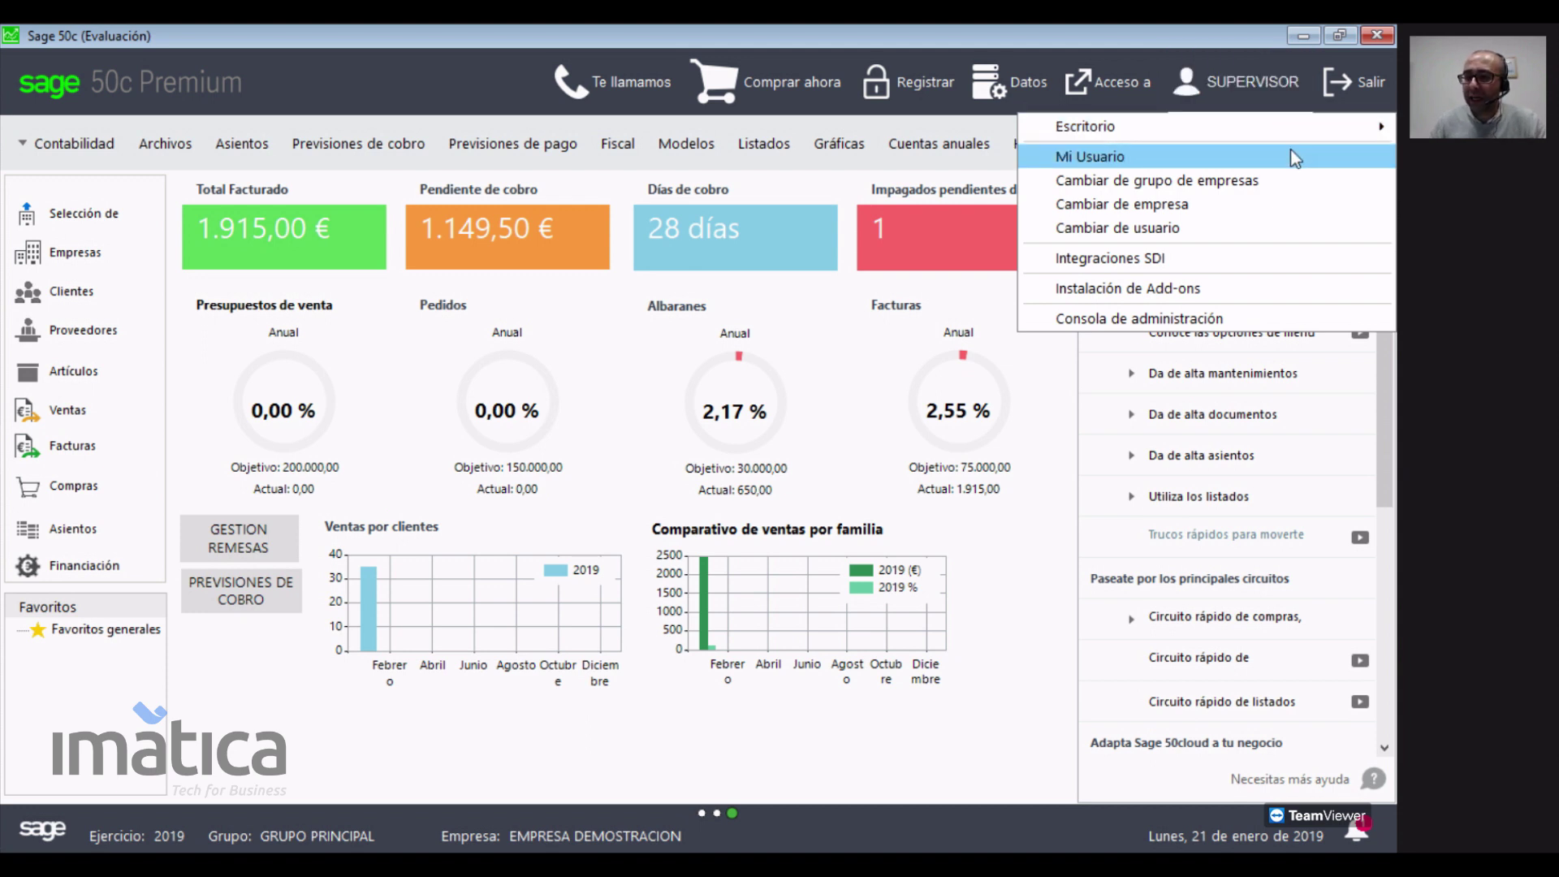
pyautogui.click(1294, 227)
pyautogui.click(787, 445)
pyautogui.click(742, 486)
pyautogui.write('x')
pyautogui.click(765, 599)
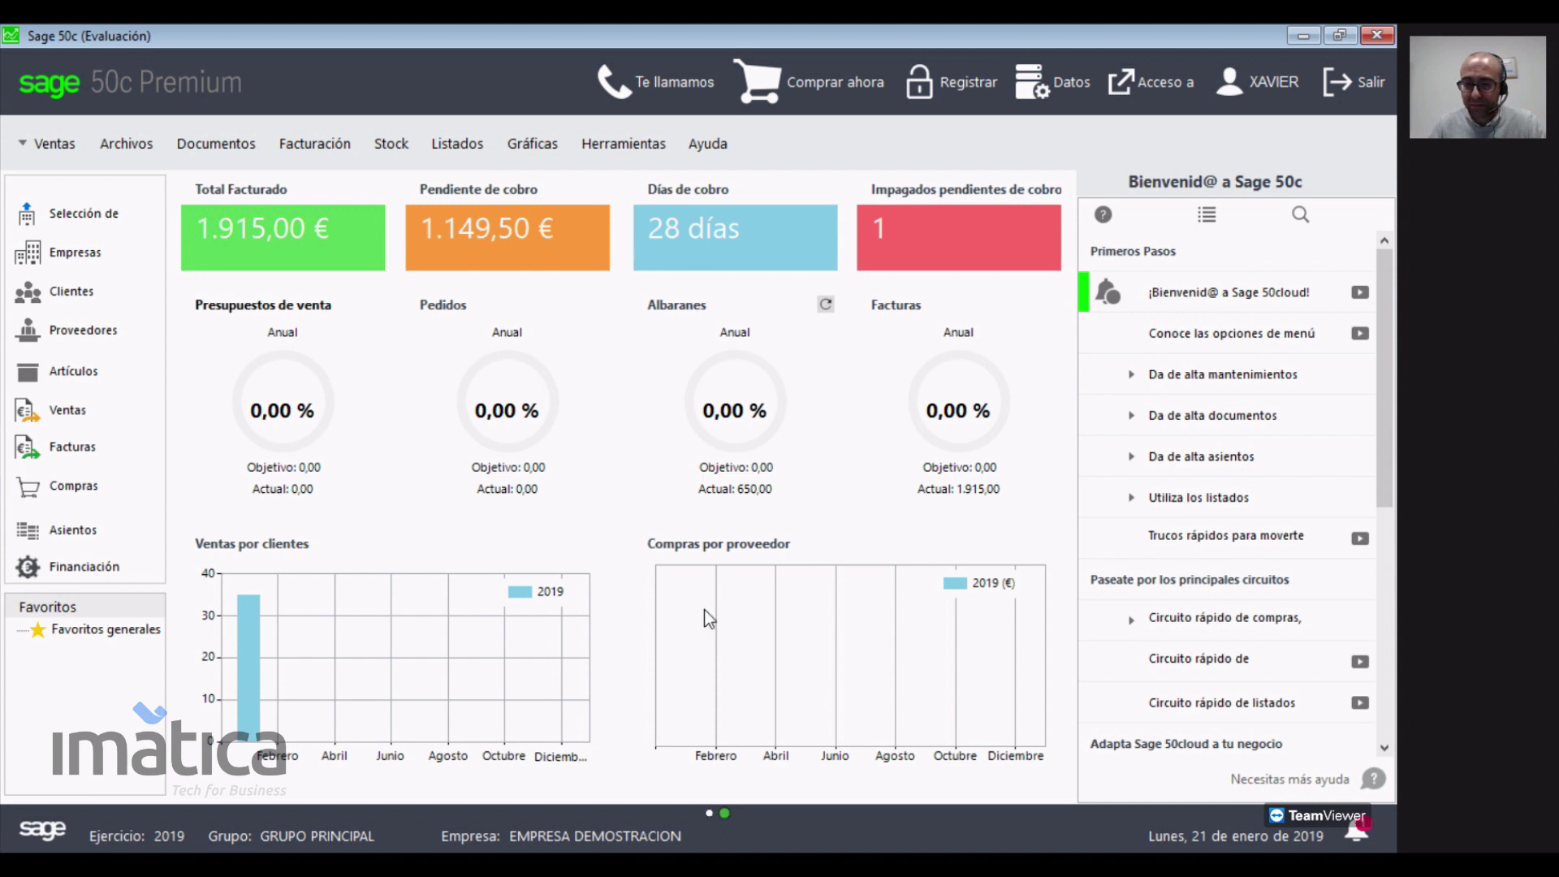
# - Switch back to the SUPERVISOR user, entering the account password
pyautogui.click(781, 448)
pyautogui.click(772, 466)
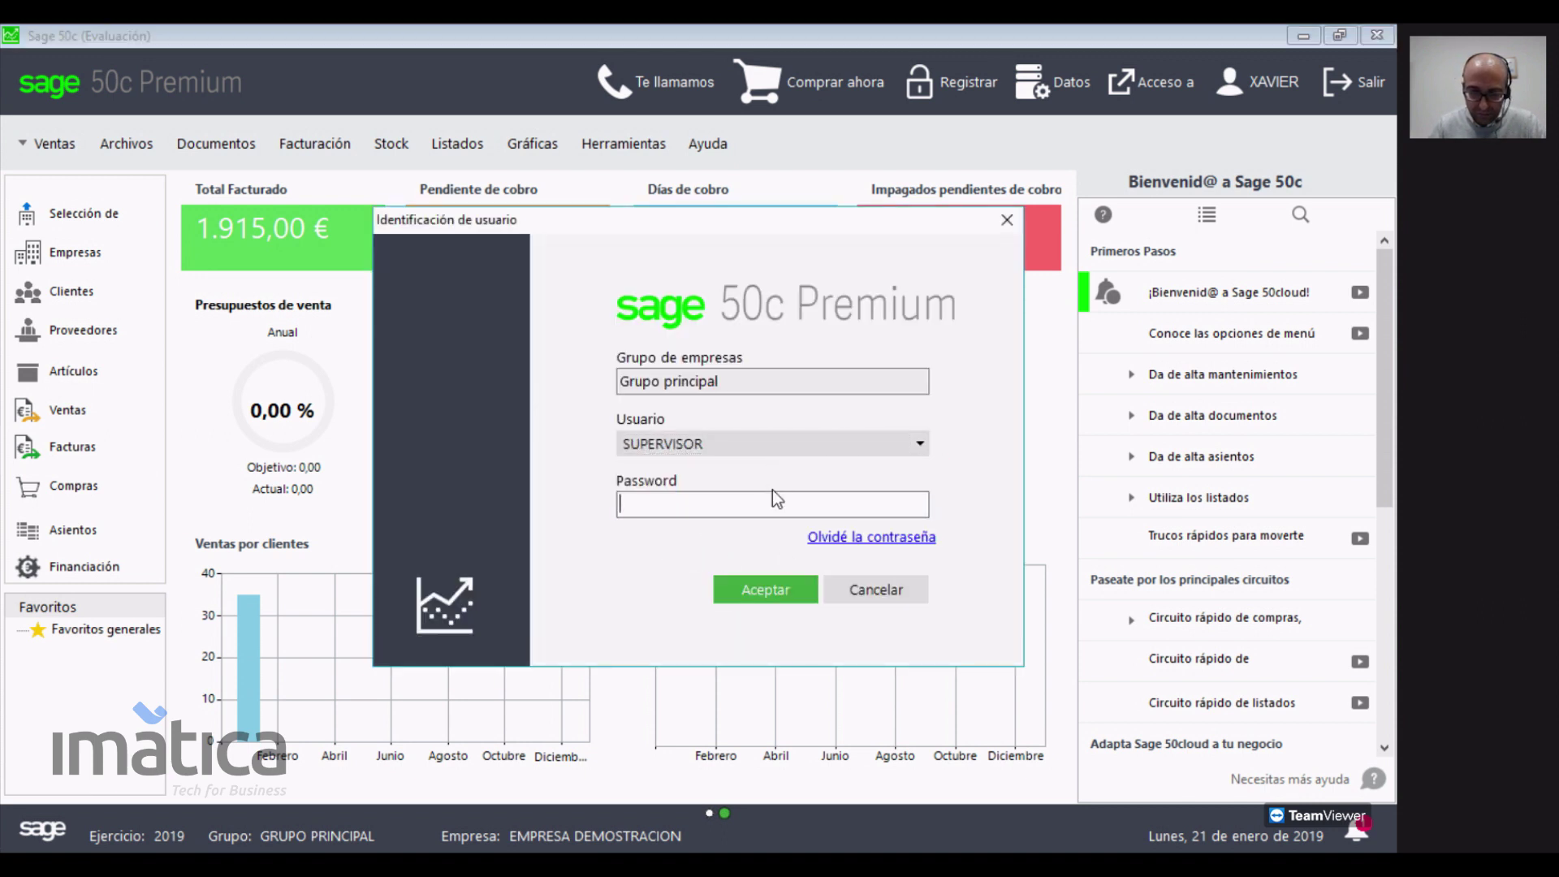
pyautogui.write('1')
pyautogui.click(778, 592)
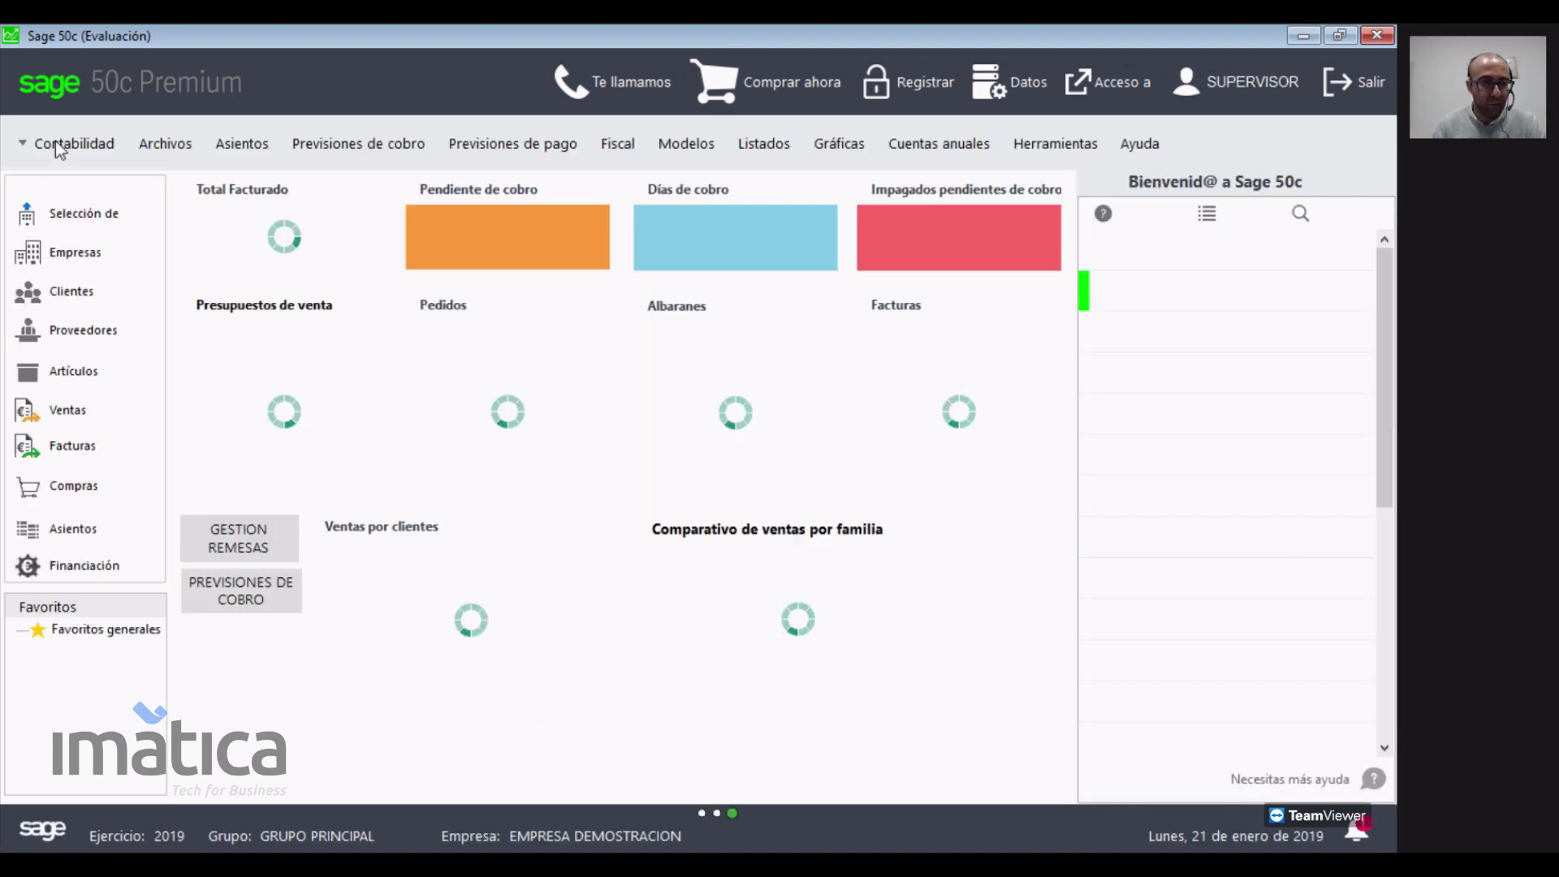
# - Change the active menu module from Contabilidad to Ventas
pyautogui.click(57, 143)
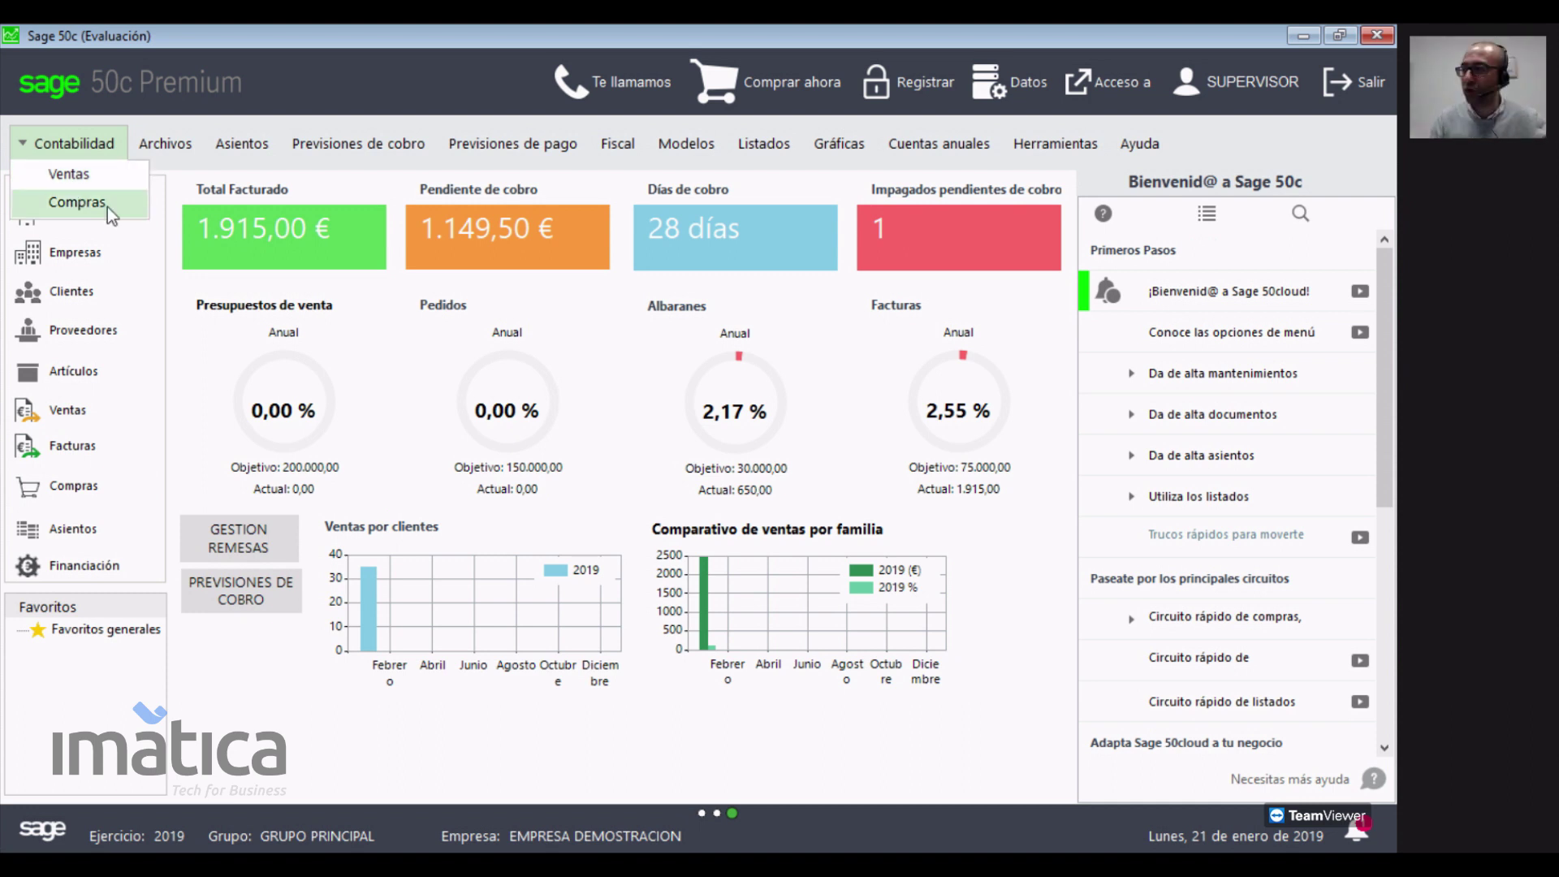
pyautogui.click(68, 172)
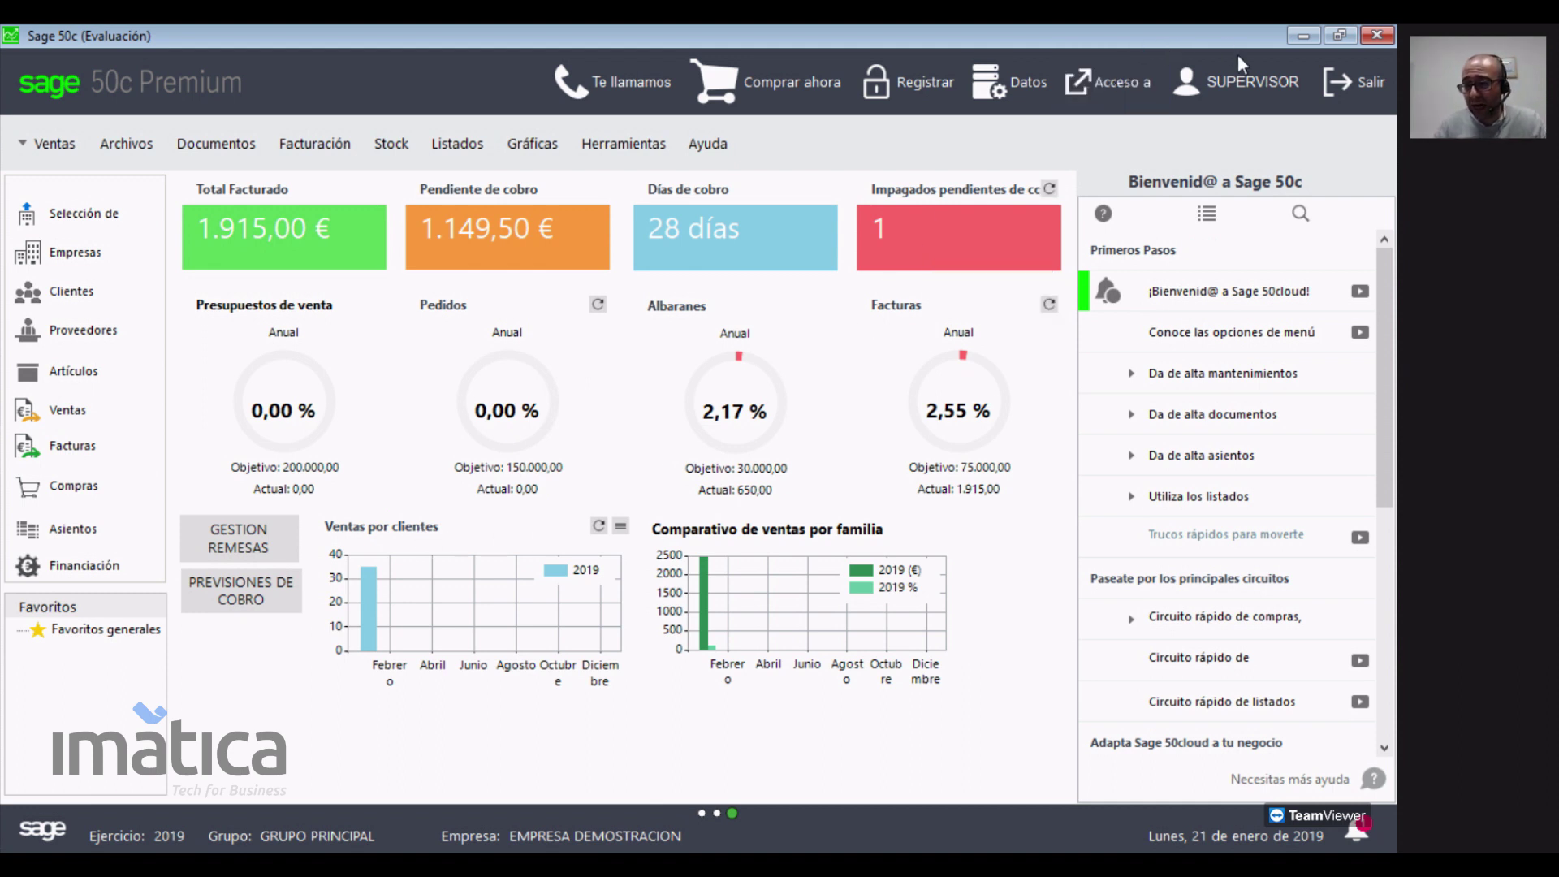
pyautogui.click(1248, 78)
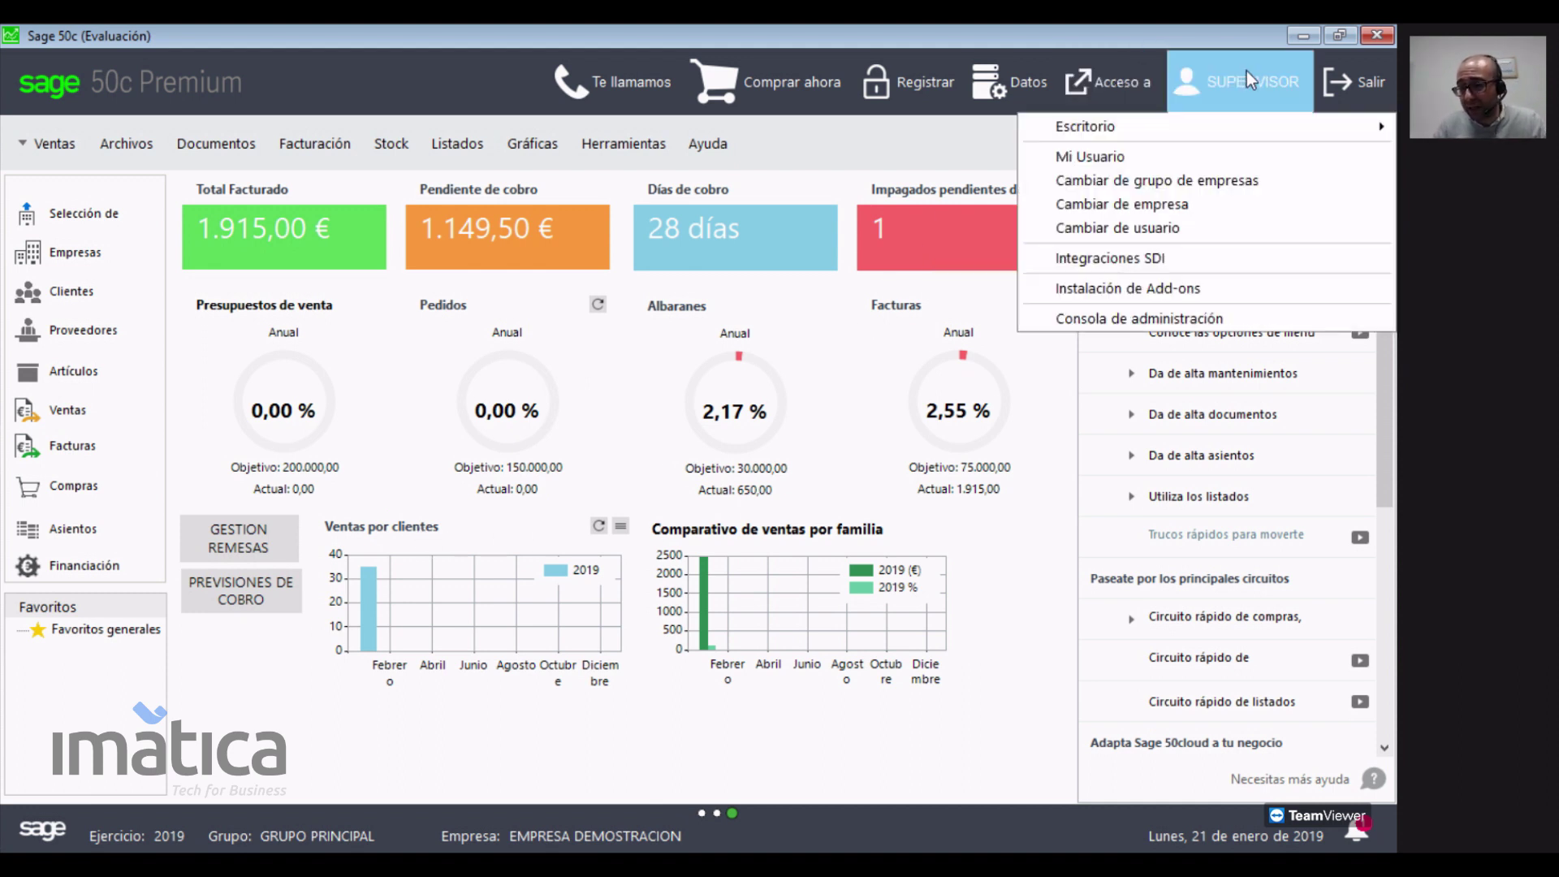
pyautogui.click(1231, 156)
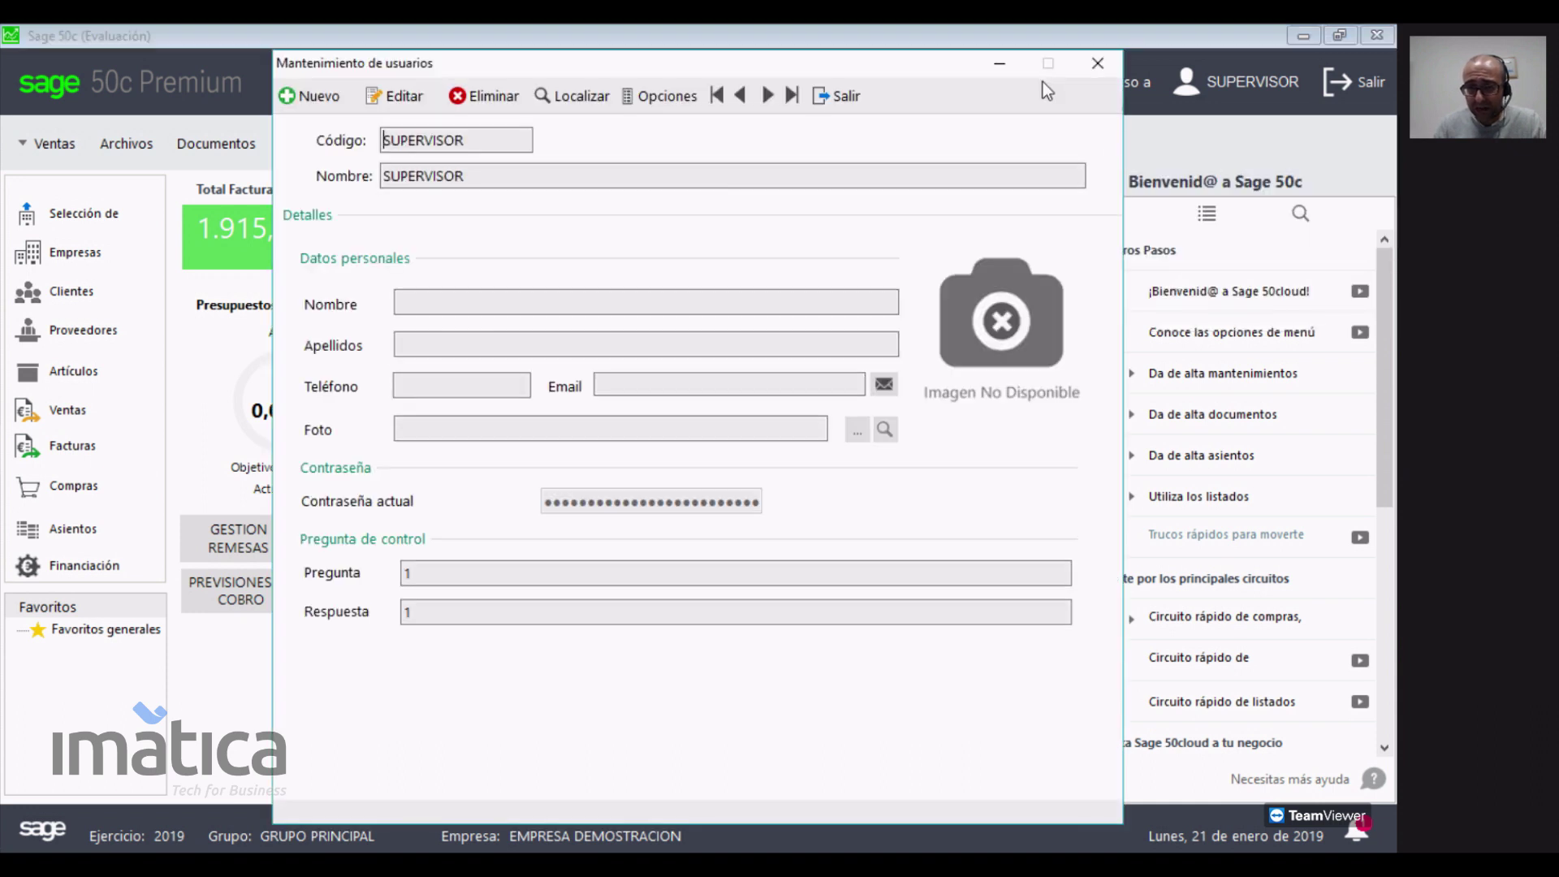
pyautogui.click(1097, 62)
# - Open the desktop's design mode and filter the widget container to the Círculos de consecución group
pyautogui.click(1243, 85)
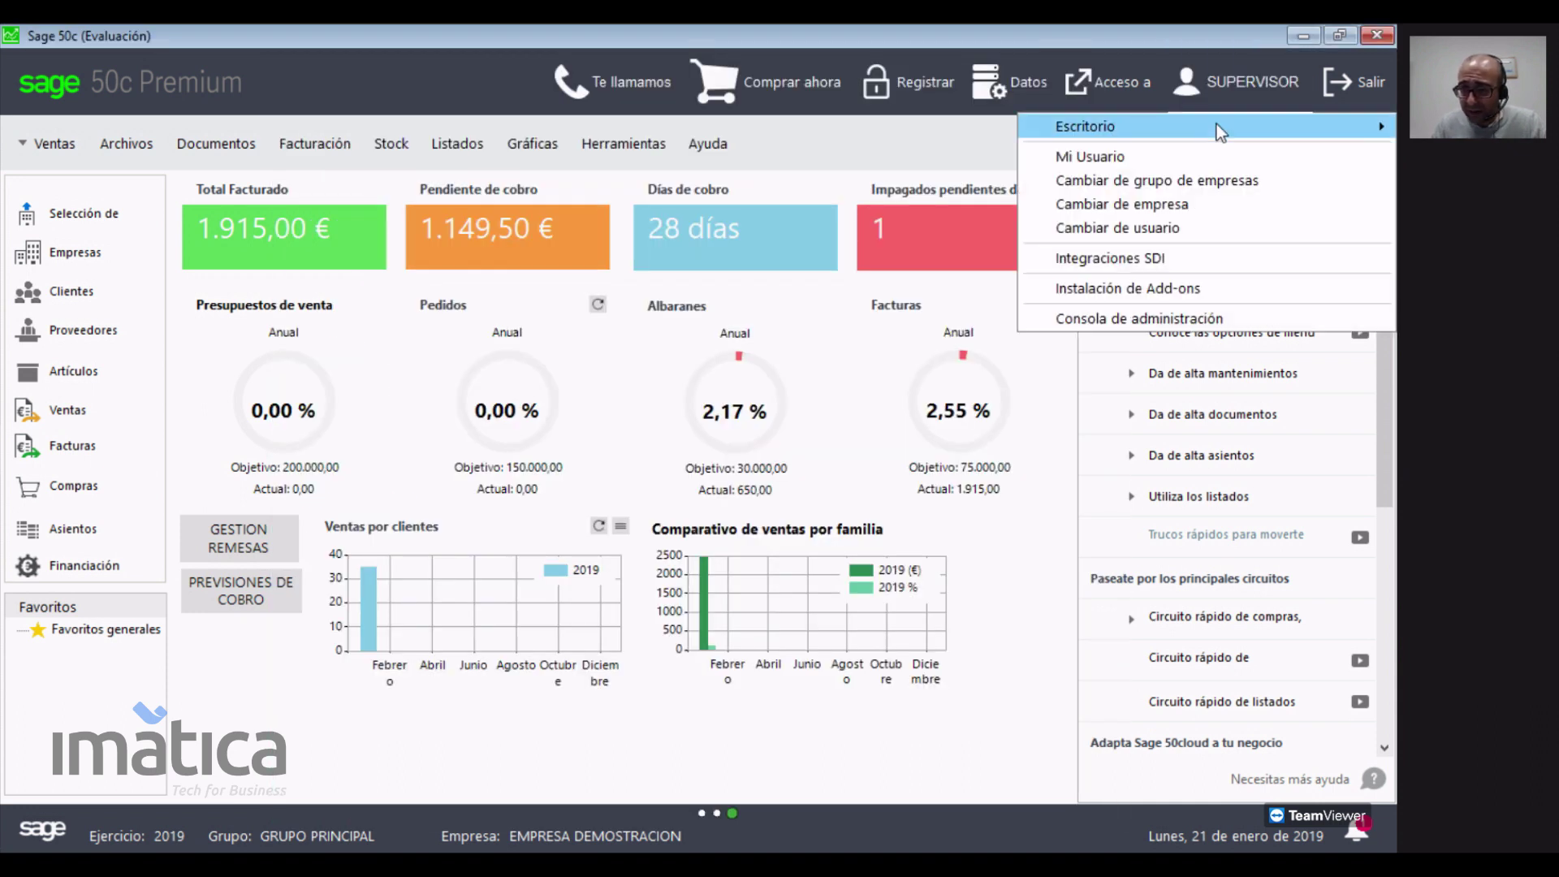
pyautogui.click(1312, 128)
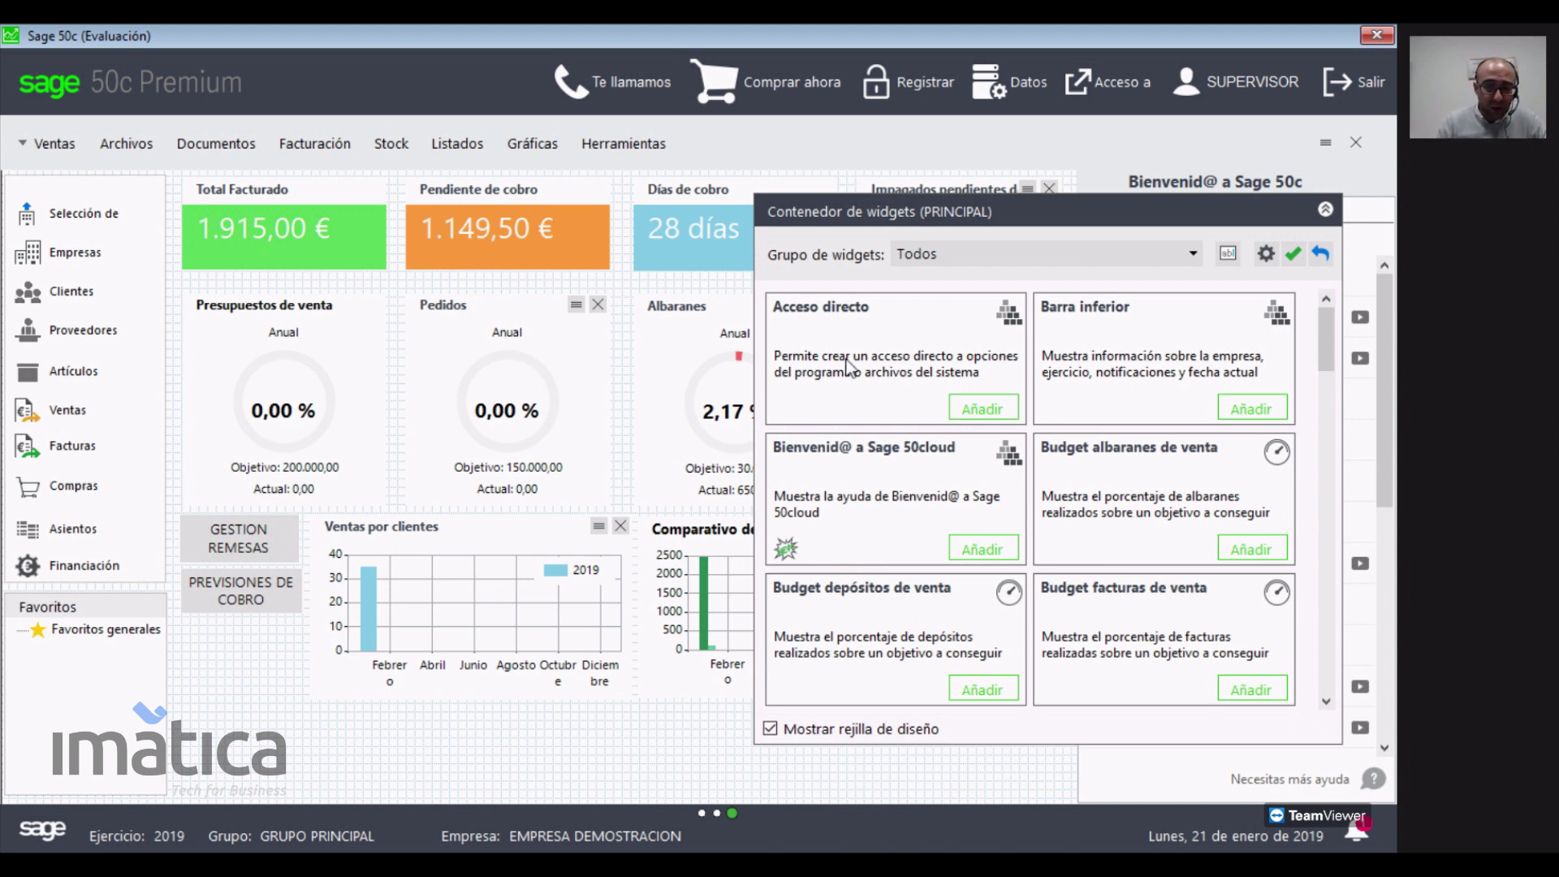
pyautogui.click(997, 256)
pyautogui.click(995, 292)
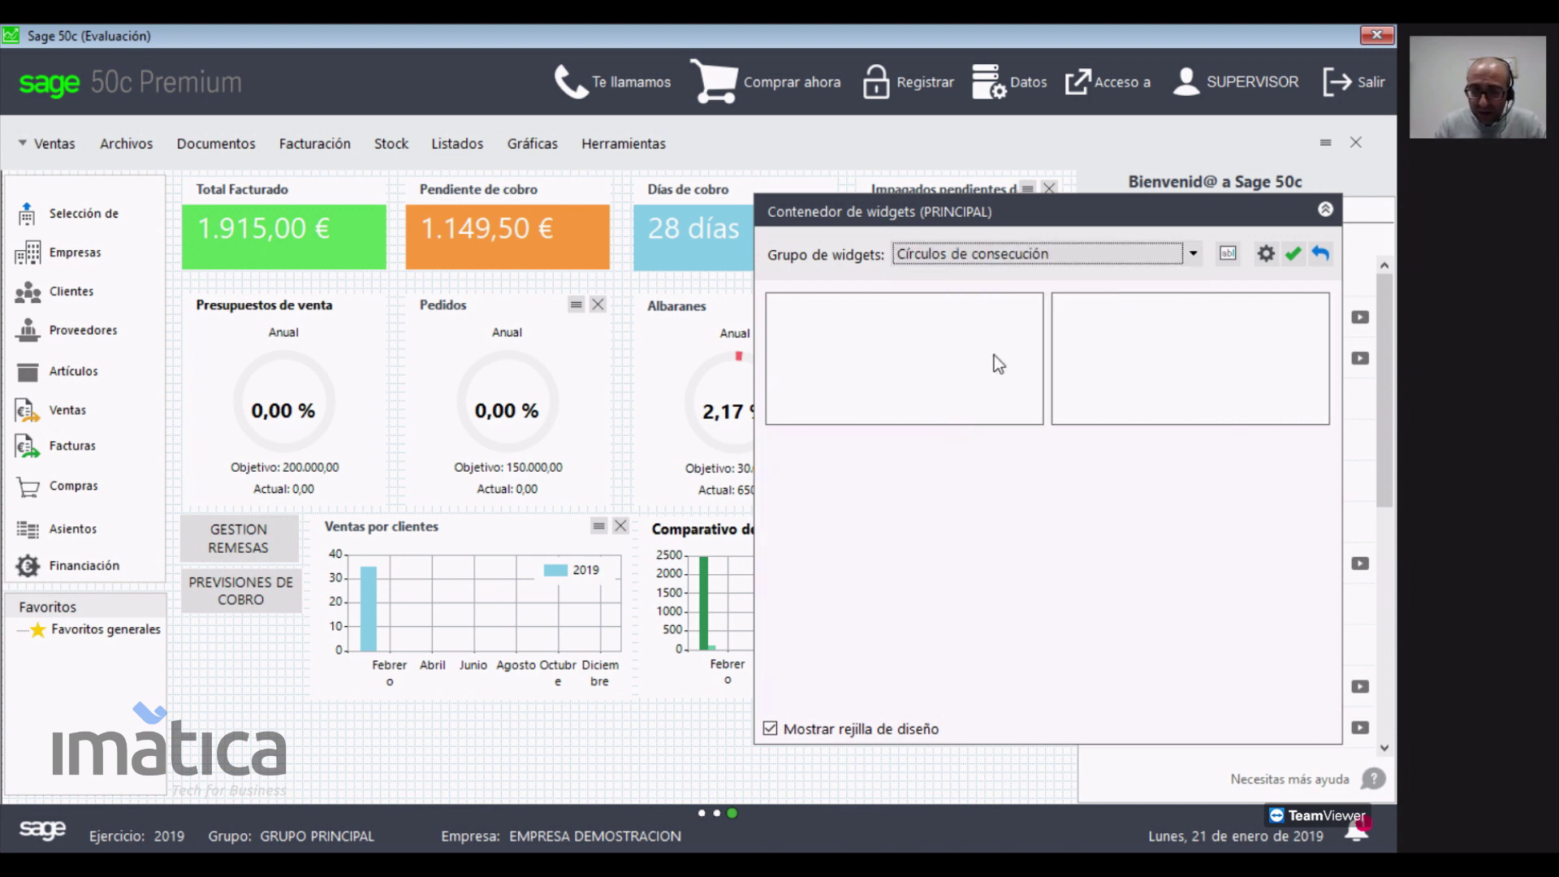
pyautogui.moveTo(986, 219); pyautogui.dragTo(1179, 489)
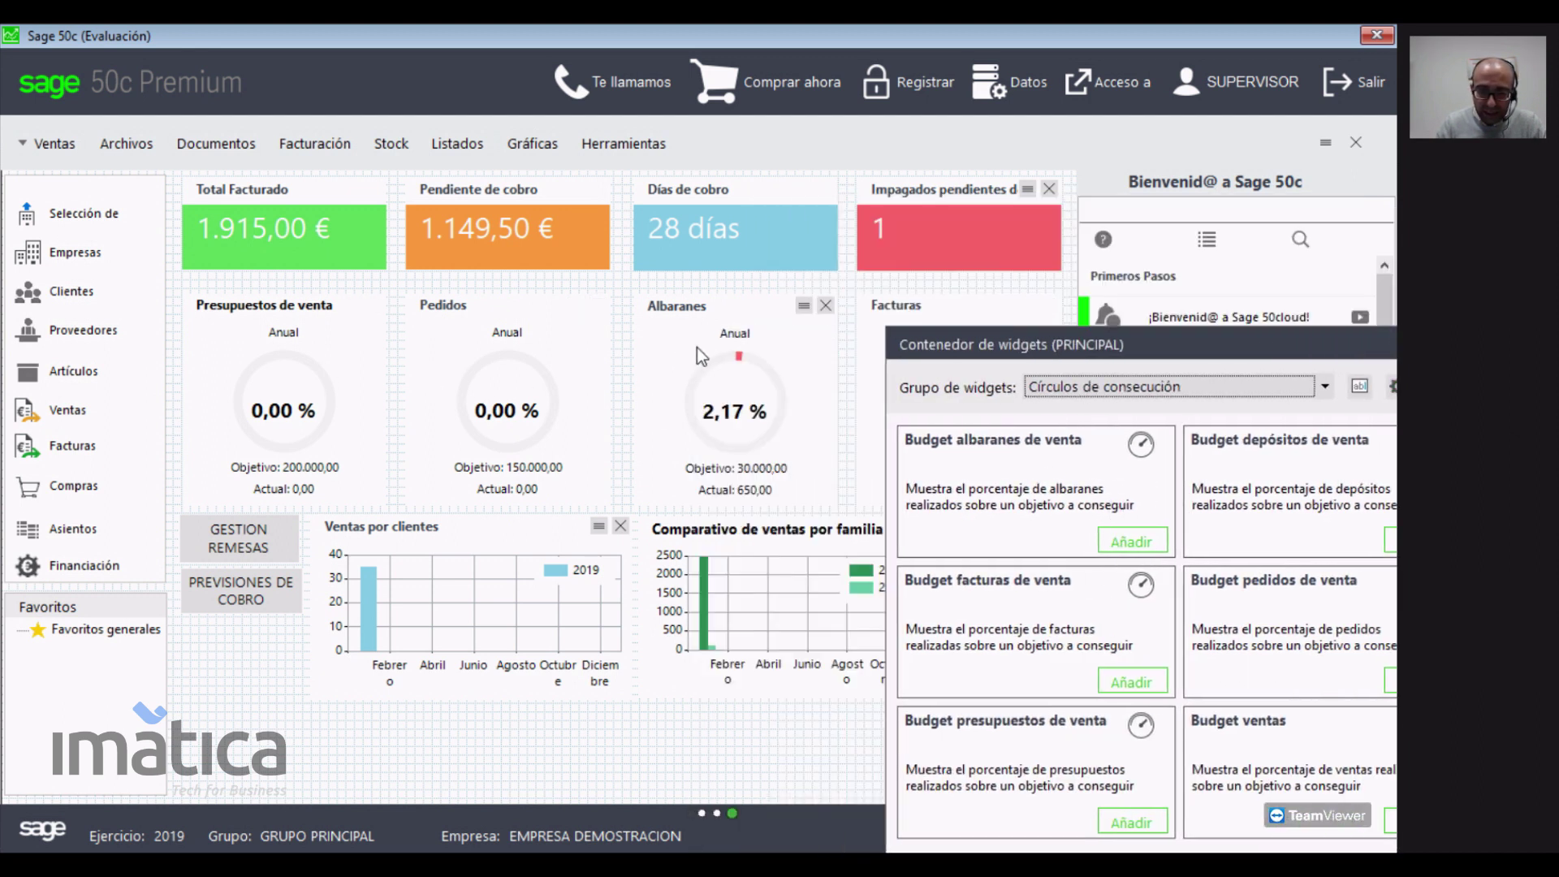
pyautogui.moveTo(976, 349); pyautogui.dragTo(873, 202)
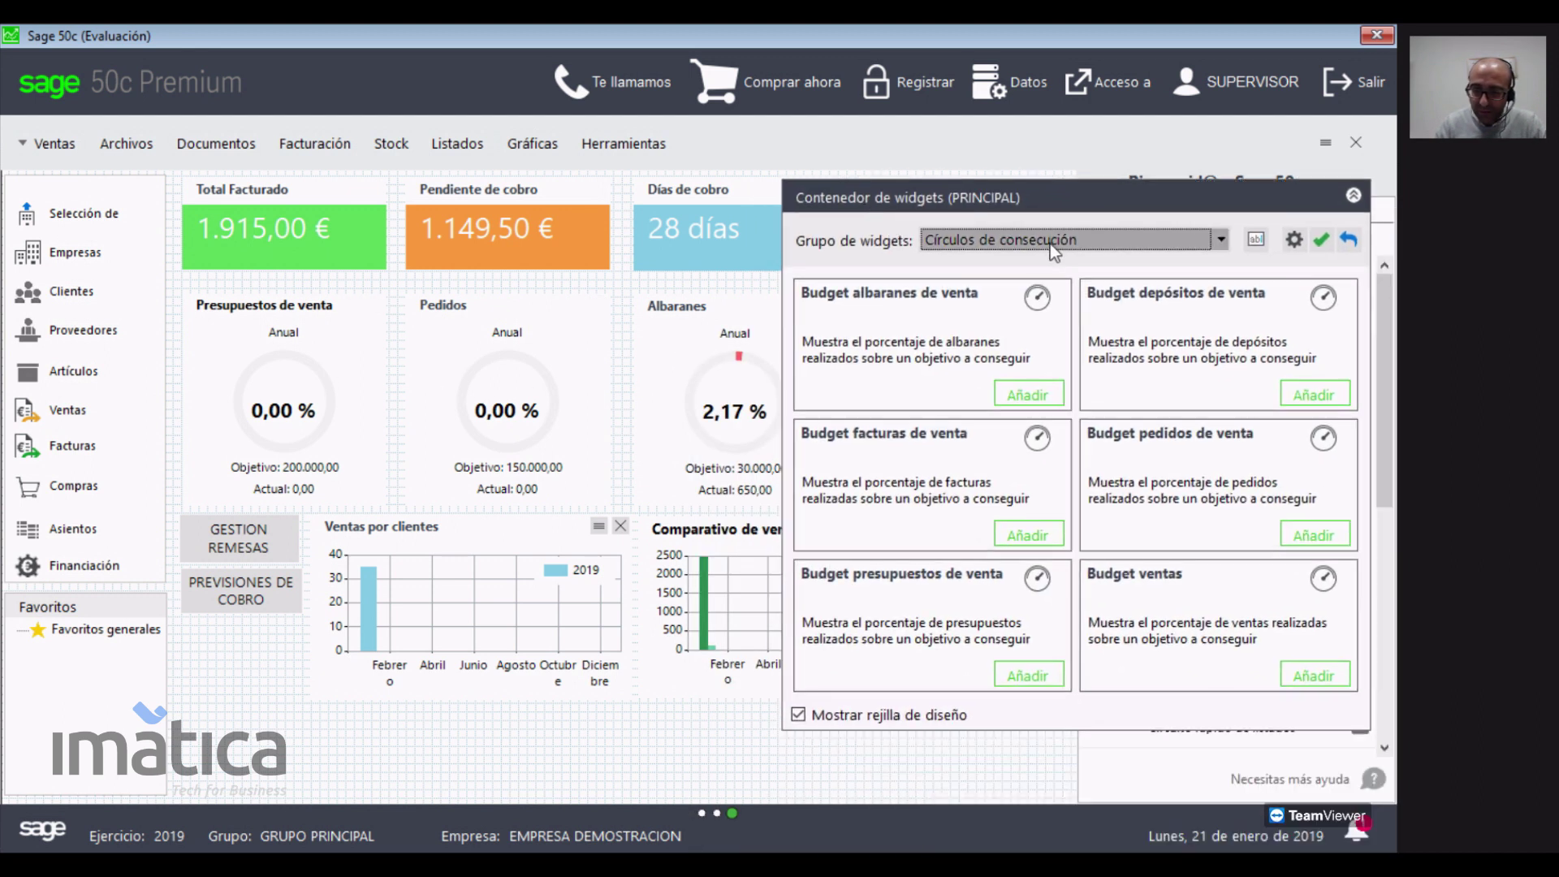
# - Examine the Gráficas, Listados and Etiquetas de resultados widget groups, returning to Círculos de consecución
pyautogui.click(1028, 245)
pyautogui.click(1006, 311)
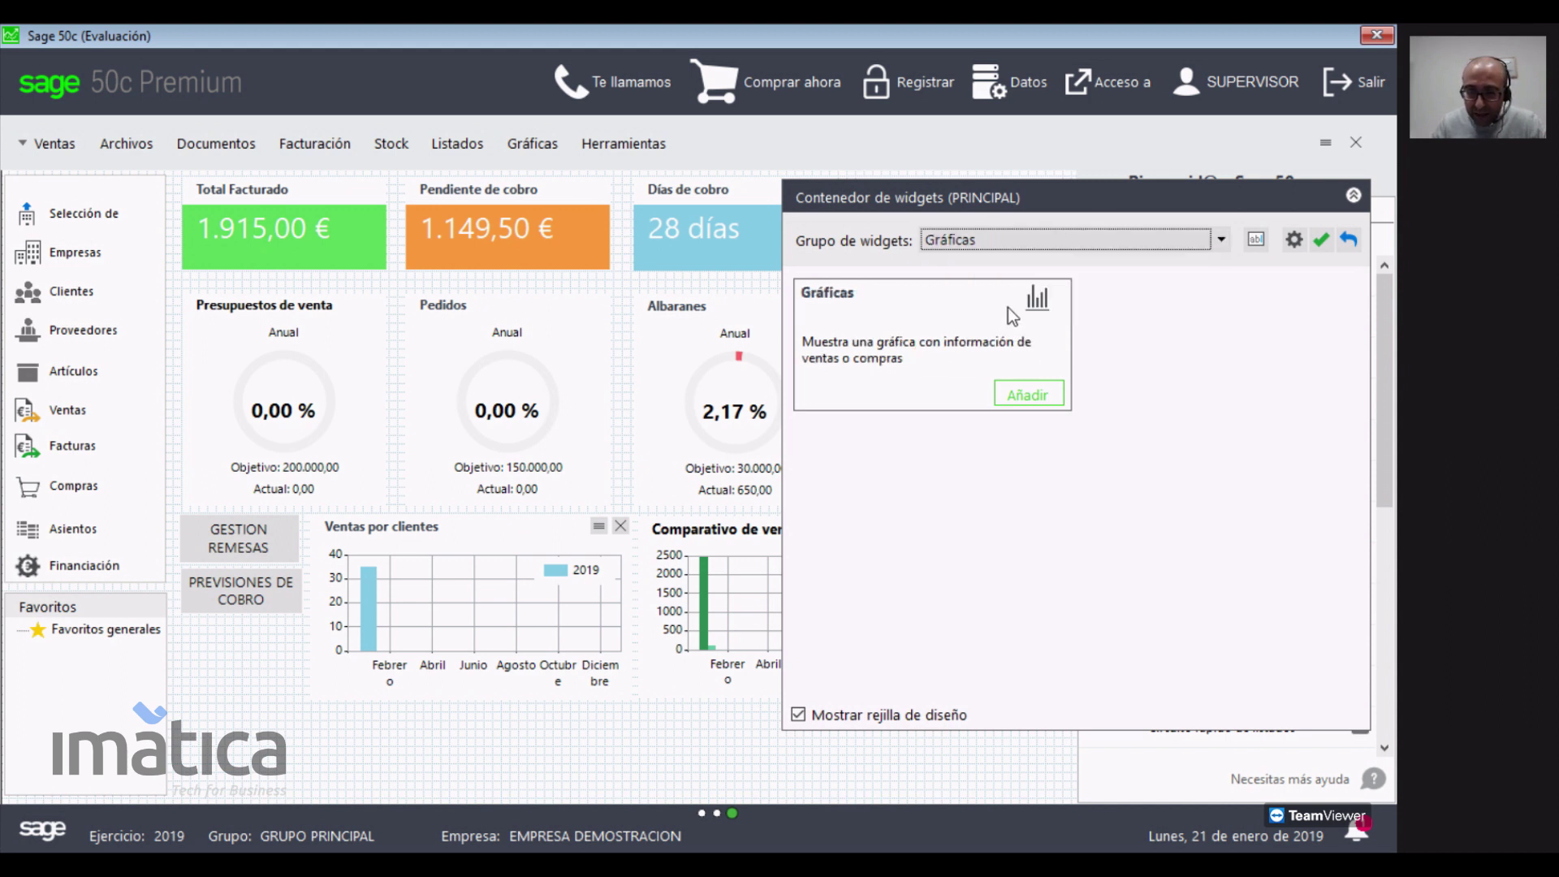
pyautogui.click(1017, 244)
pyautogui.click(1001, 330)
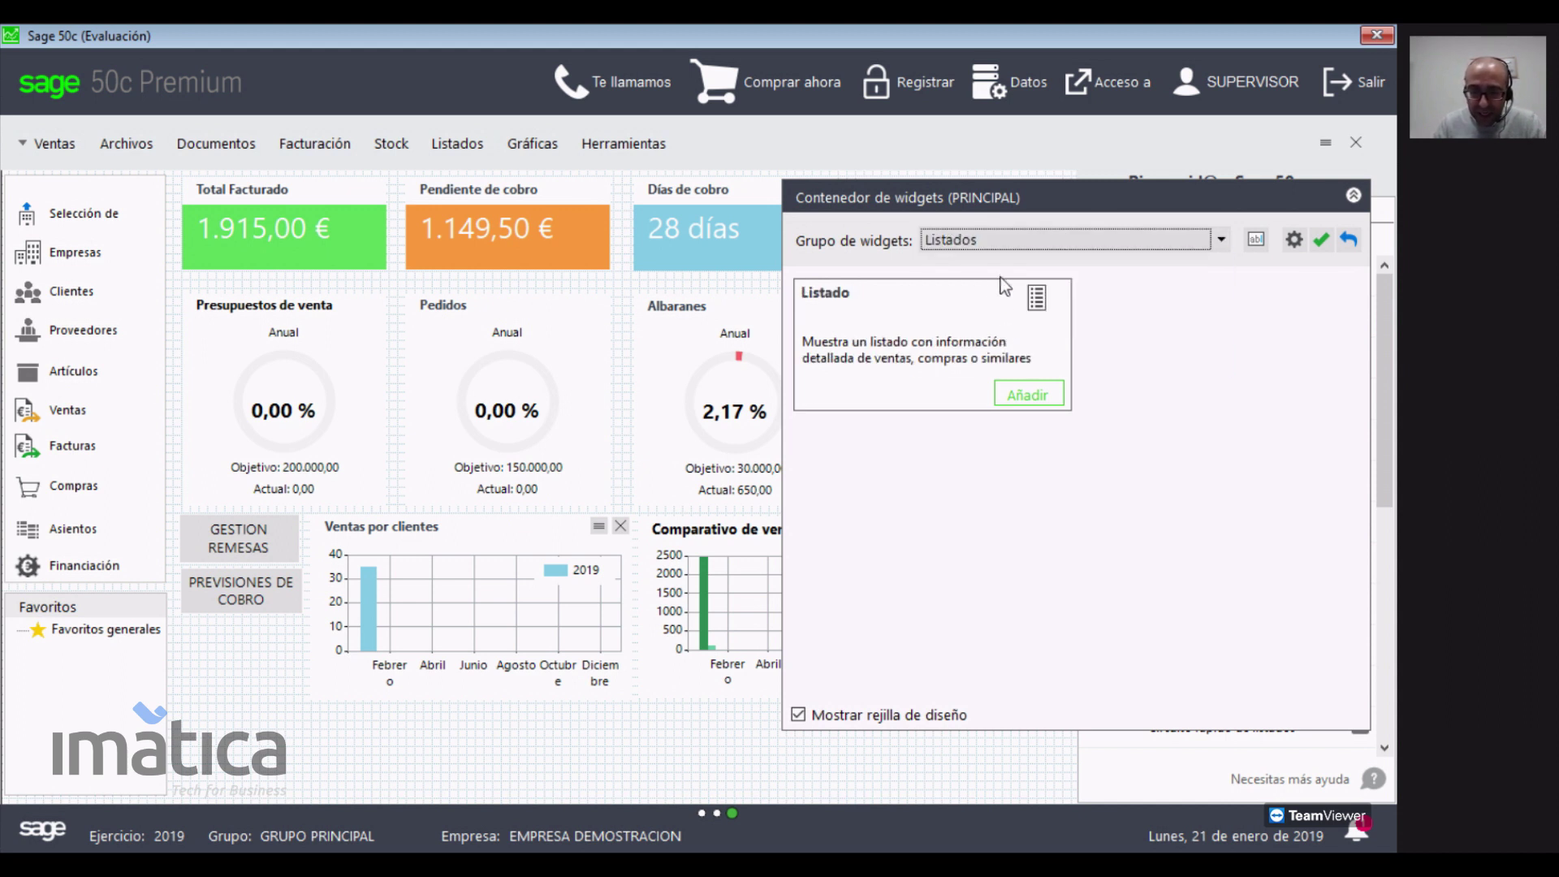
pyautogui.click(1013, 238)
pyautogui.click(1013, 296)
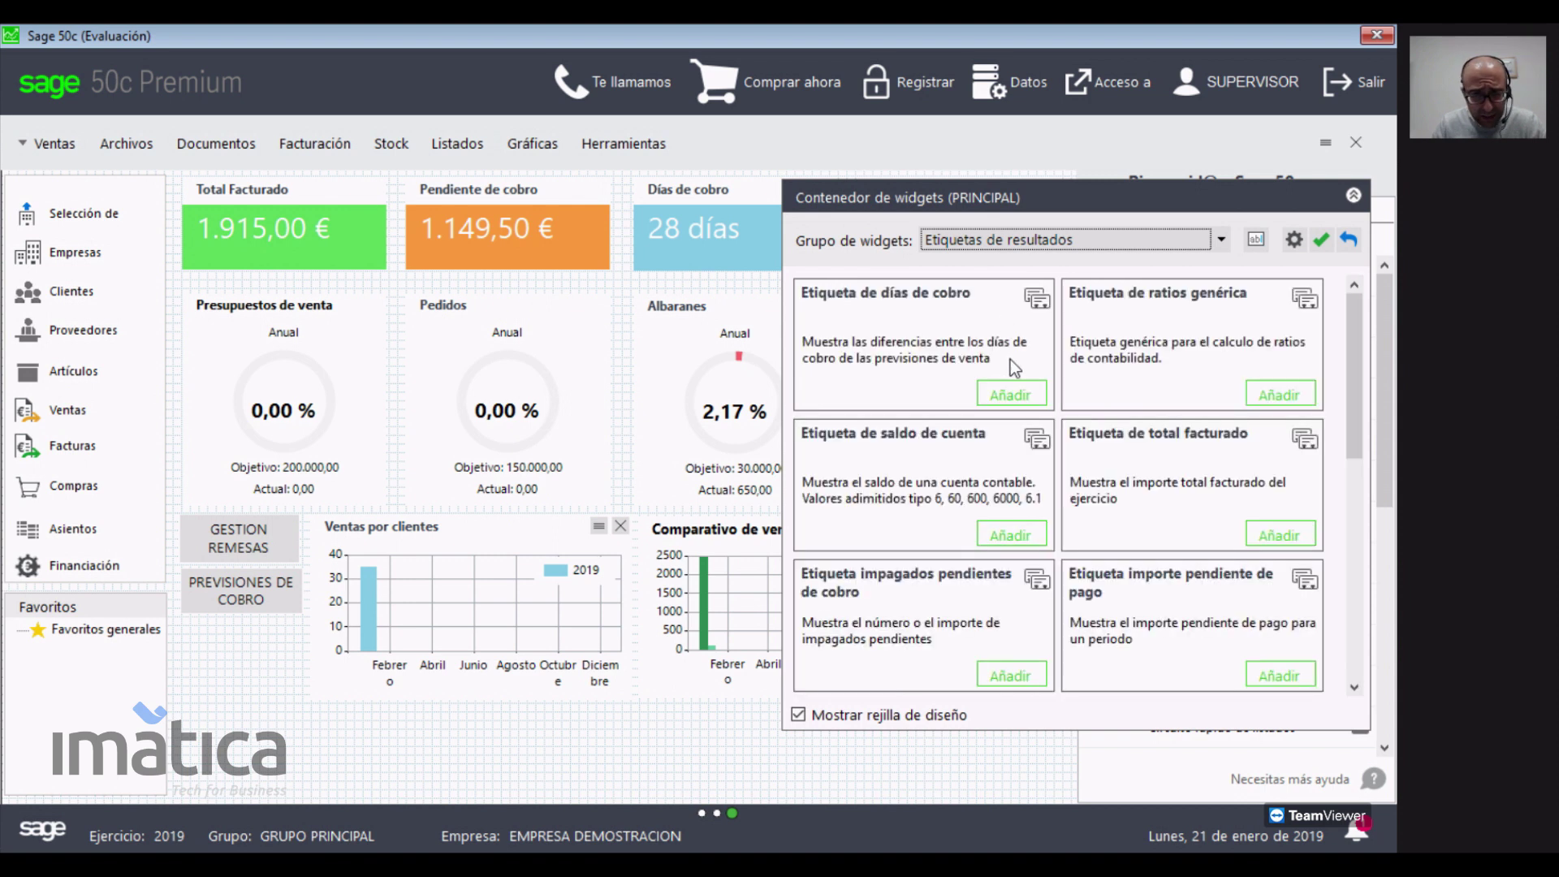
pyautogui.click(994, 237)
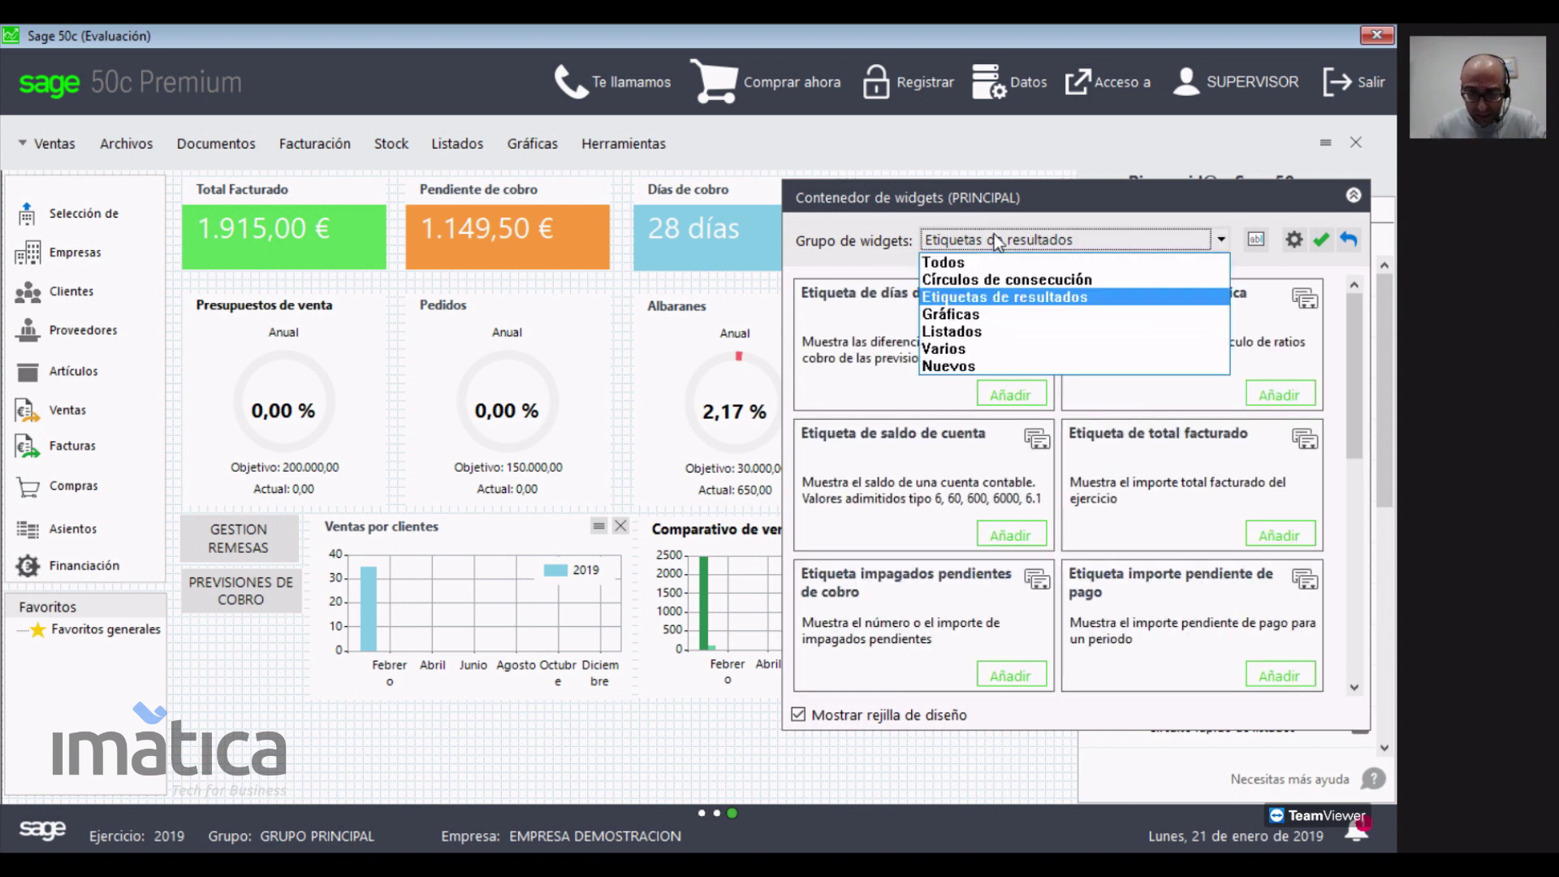
pyautogui.click(1011, 280)
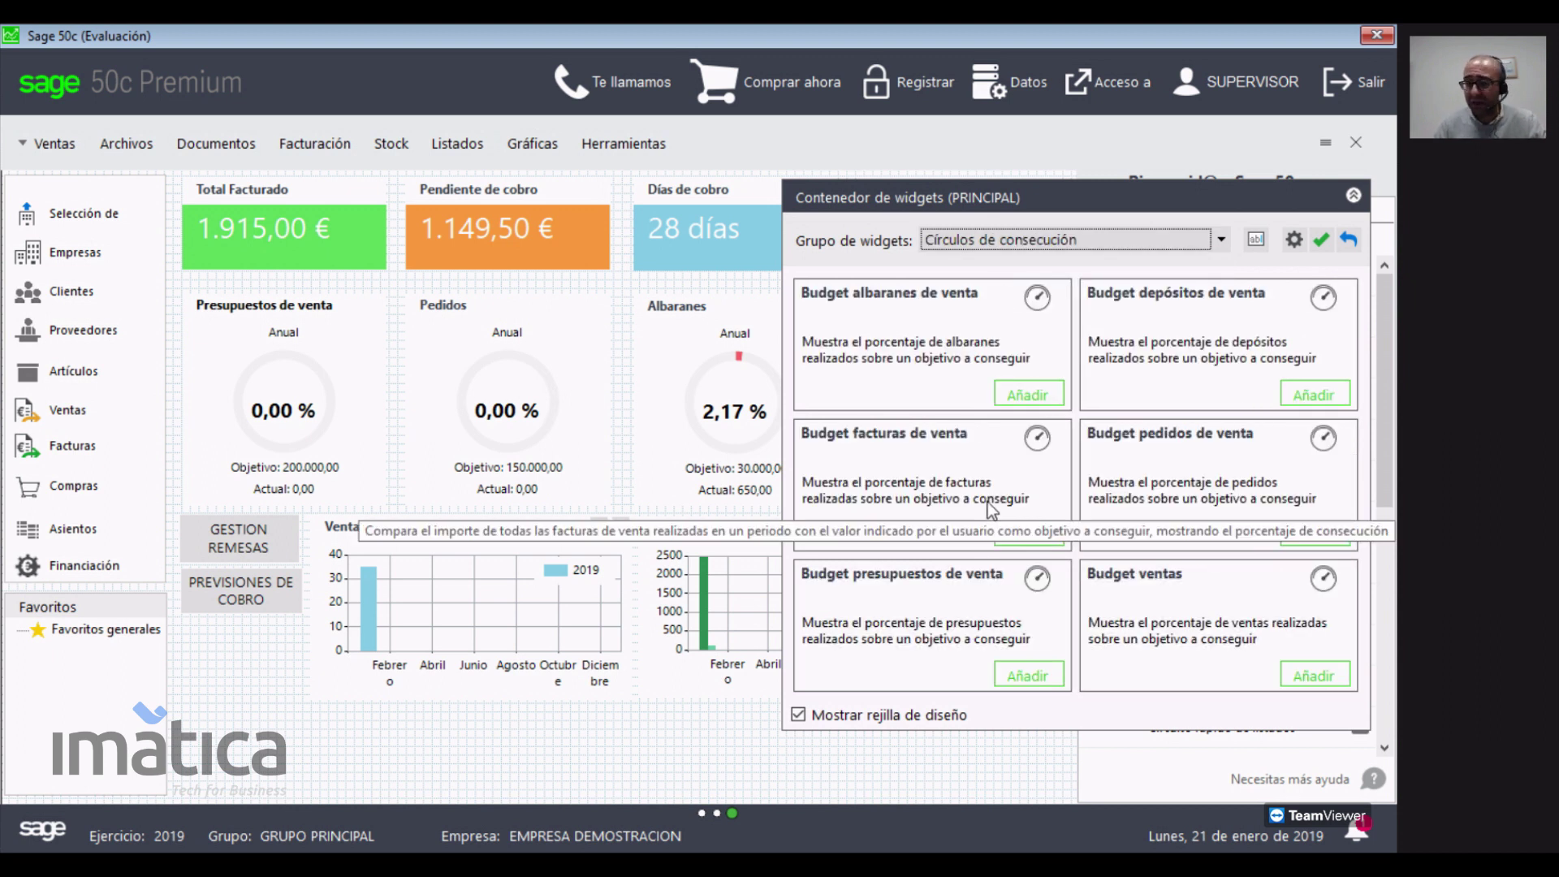
# - Add a Budget albaranes de venta widget with an annual target of 20000 and place it below the PREVISIONES DE COBRO shortcut
pyautogui.moveTo(940, 339); pyautogui.dragTo(276, 699)
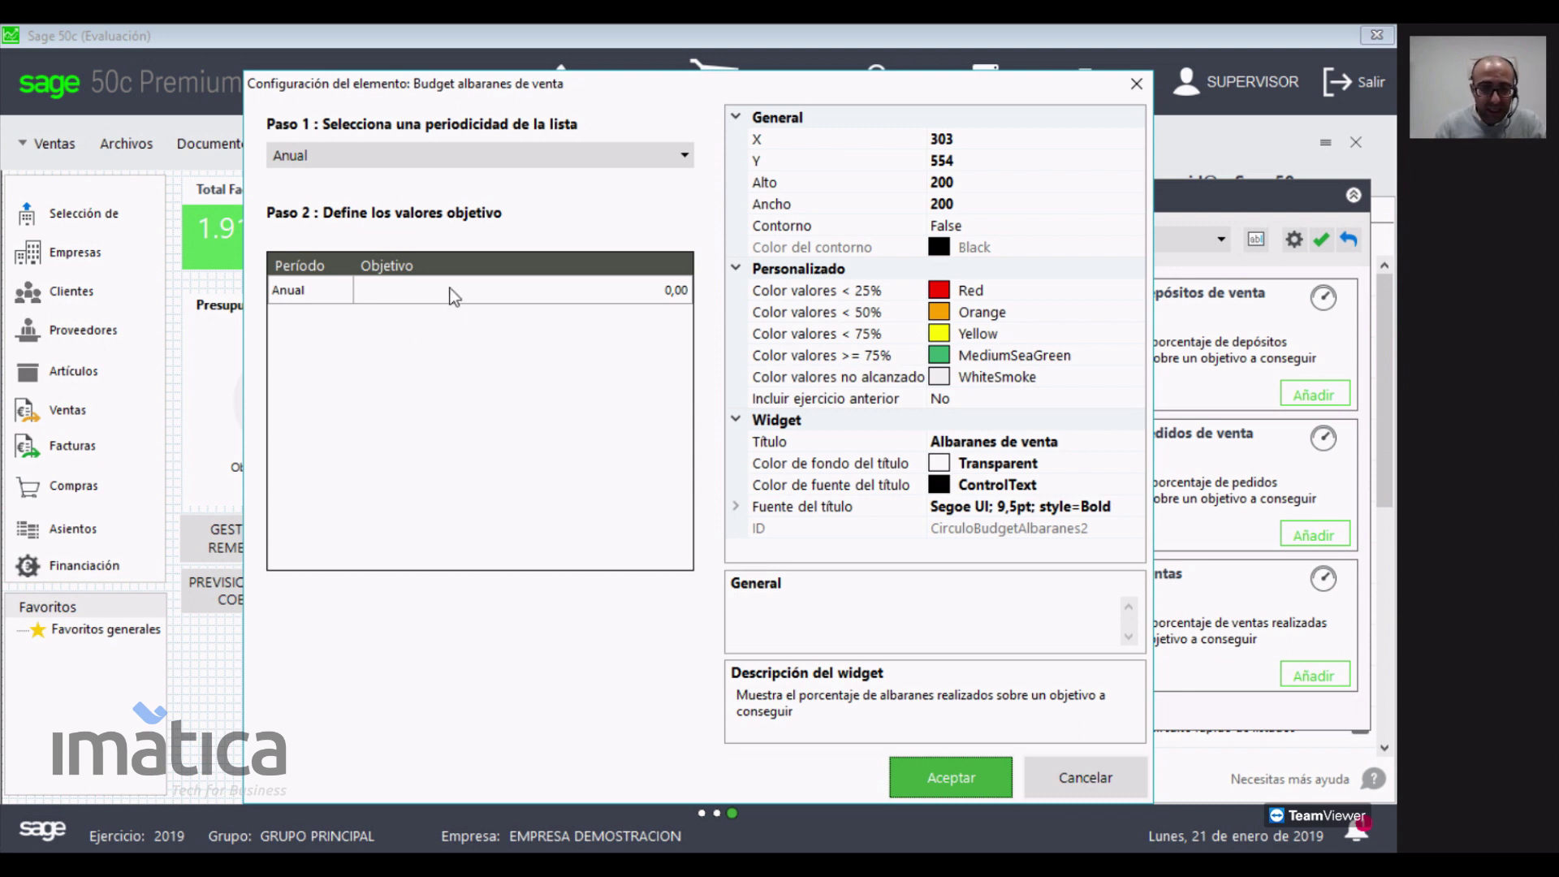
pyautogui.click(484, 293)
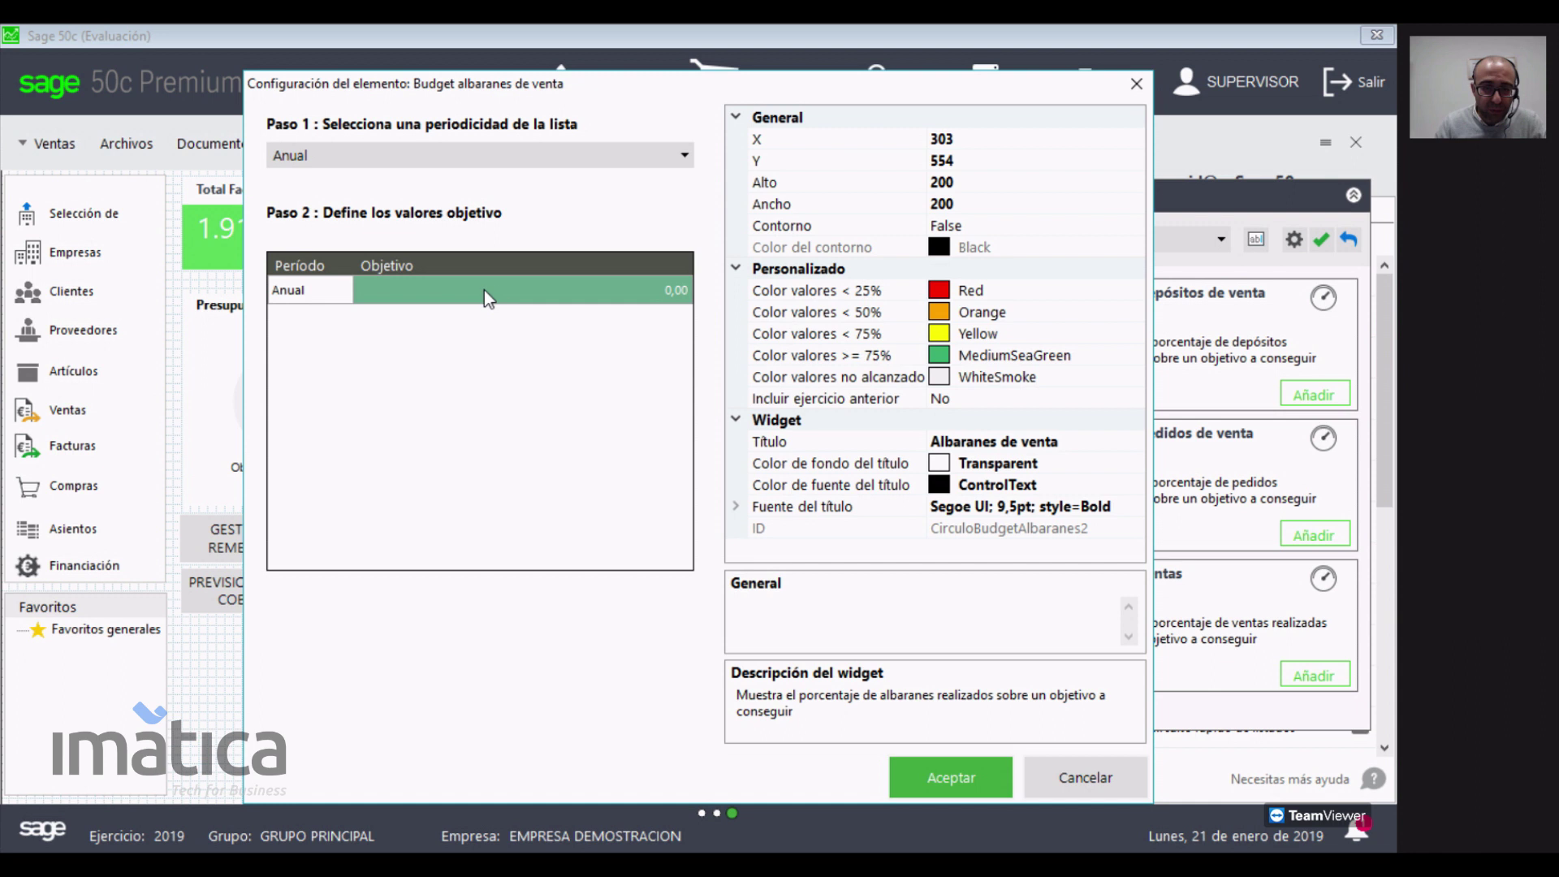
pyautogui.click(493, 294)
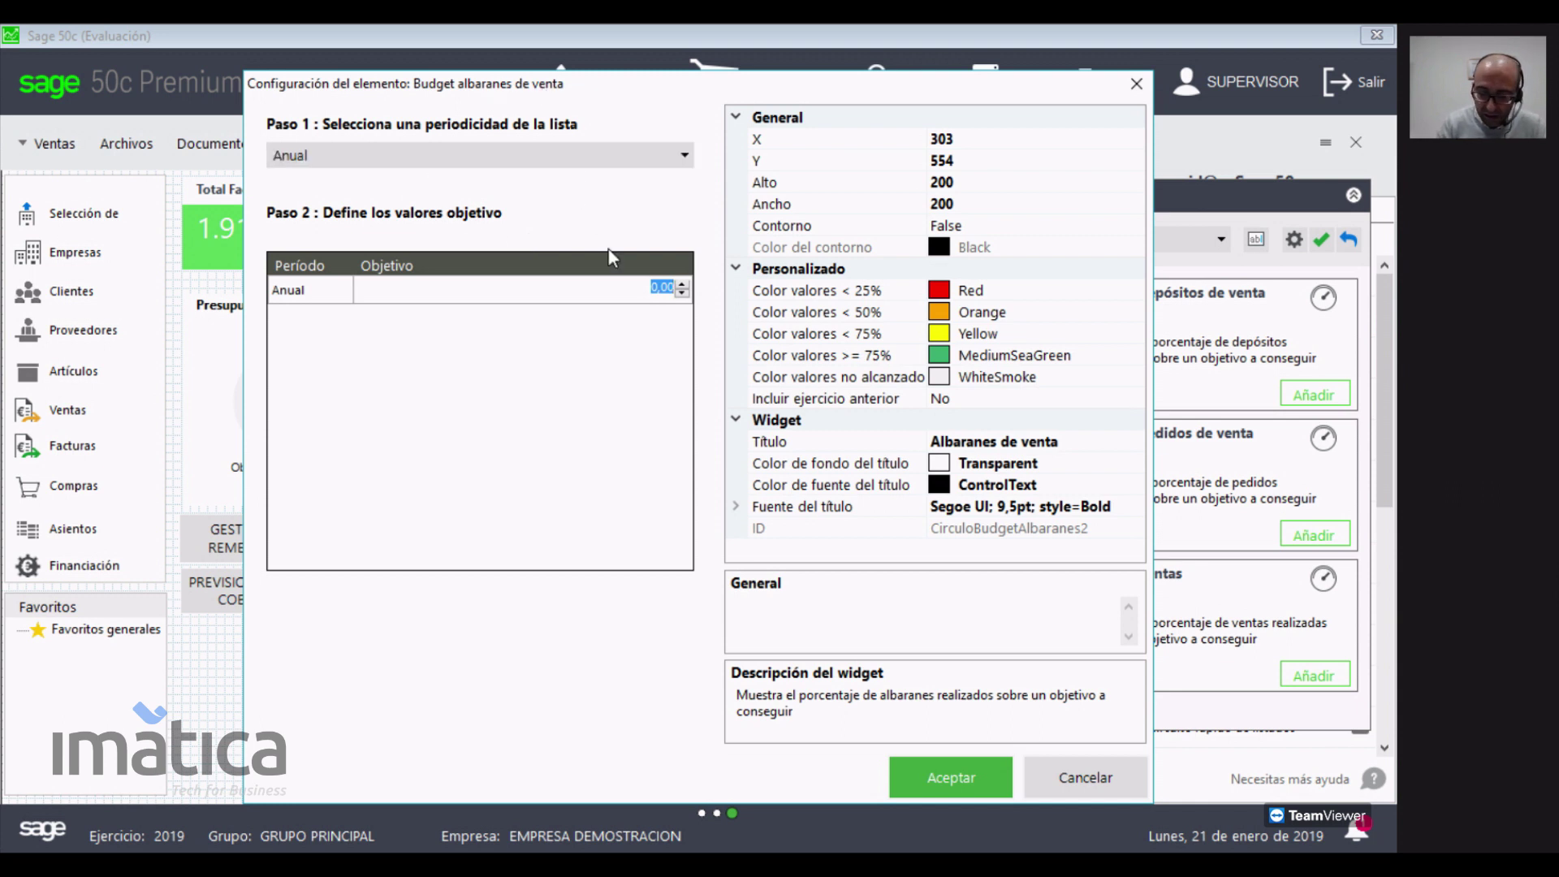
pyautogui.write('20000')
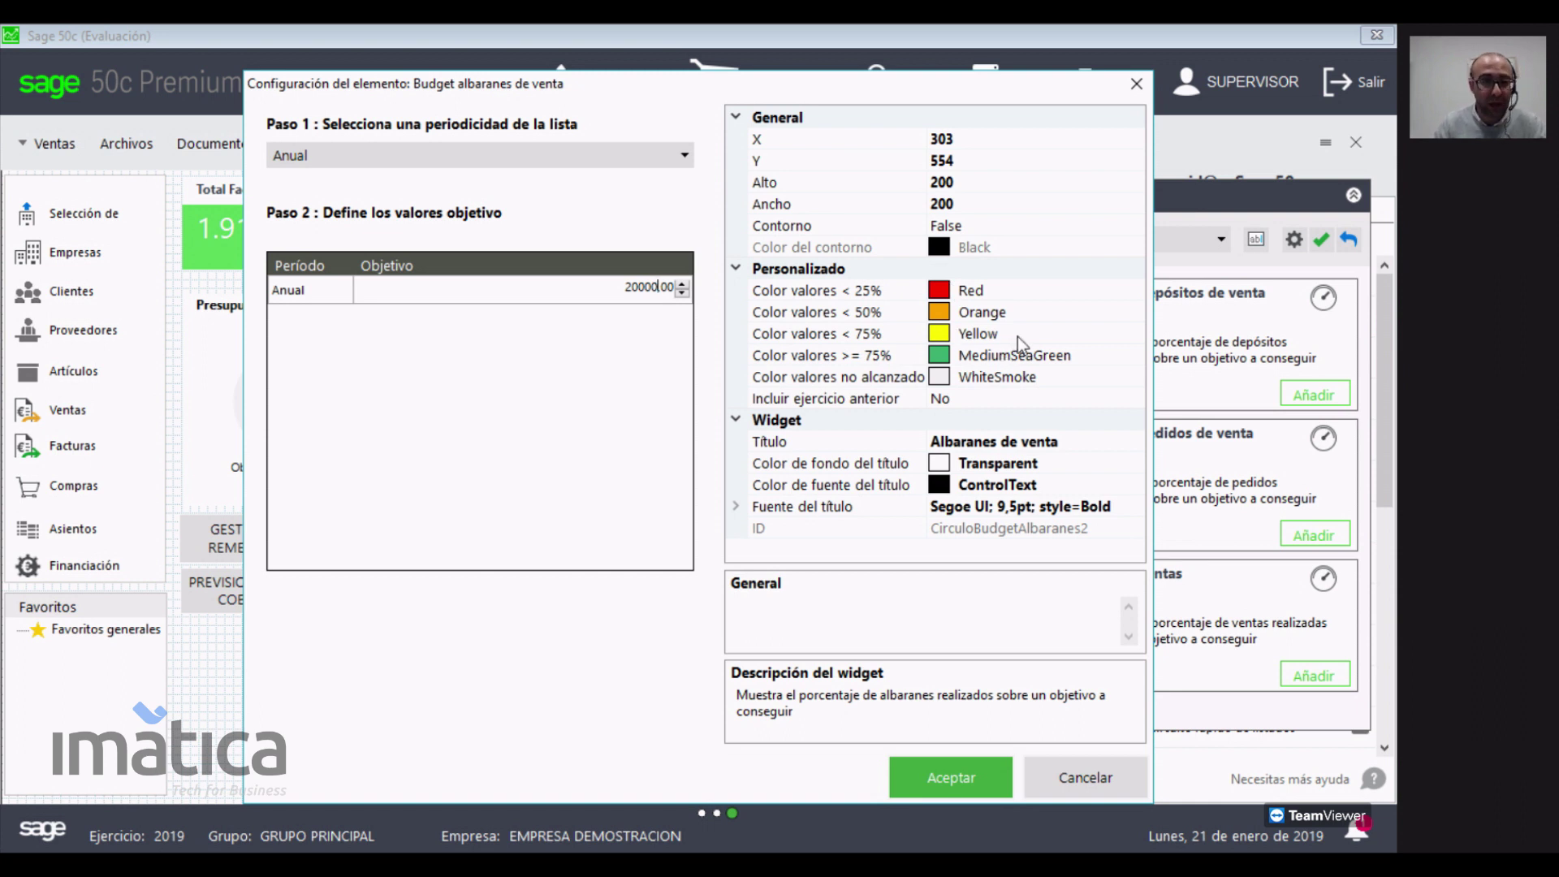
pyautogui.click(943, 795)
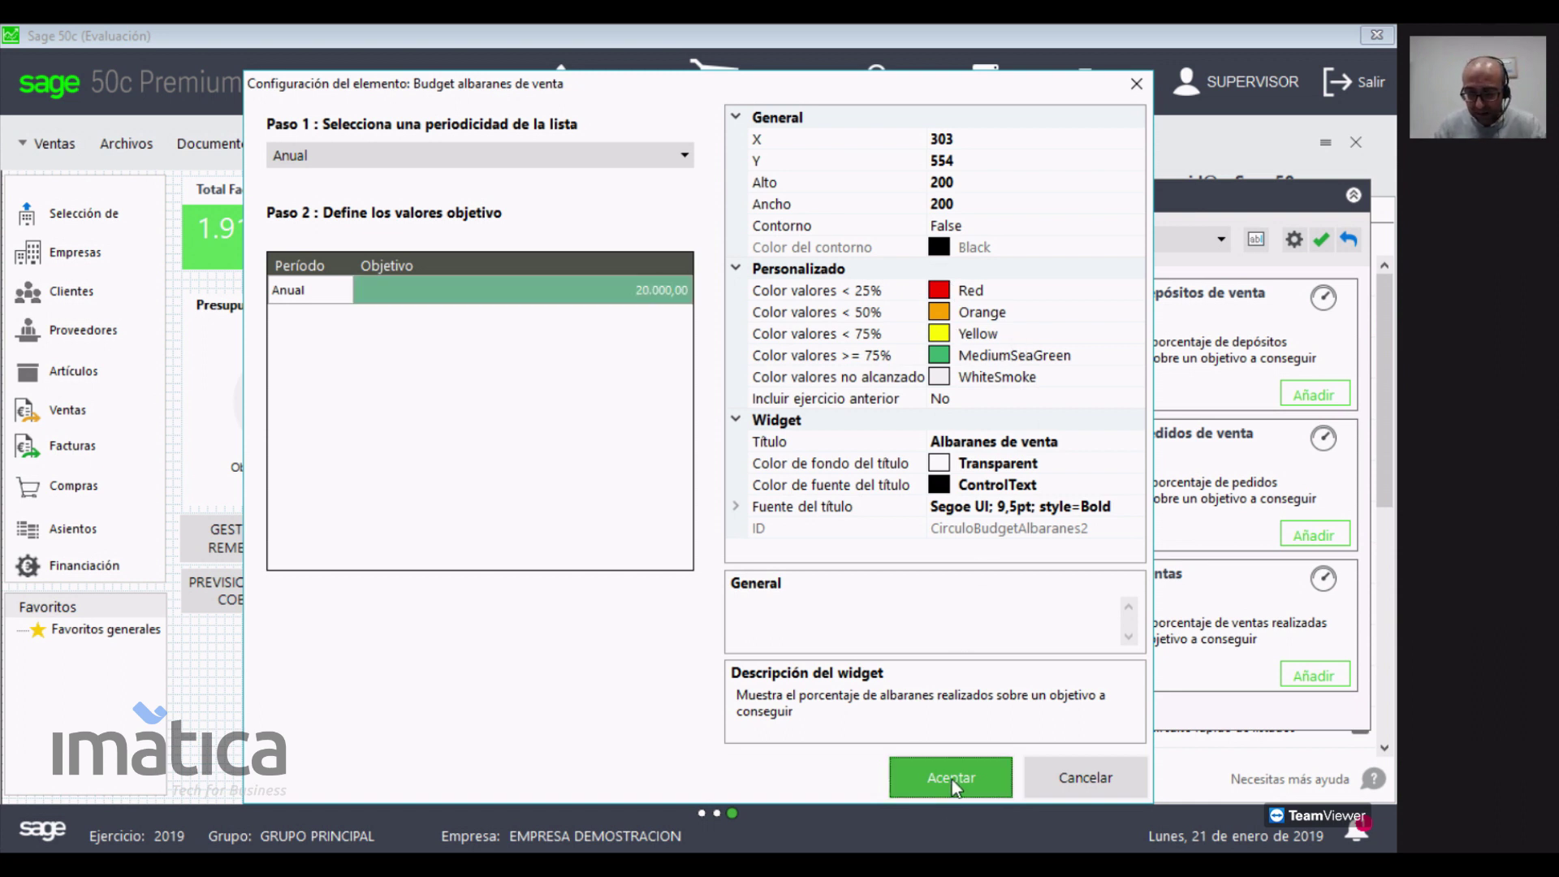
pyautogui.moveTo(435, 737); pyautogui.dragTo(279, 645)
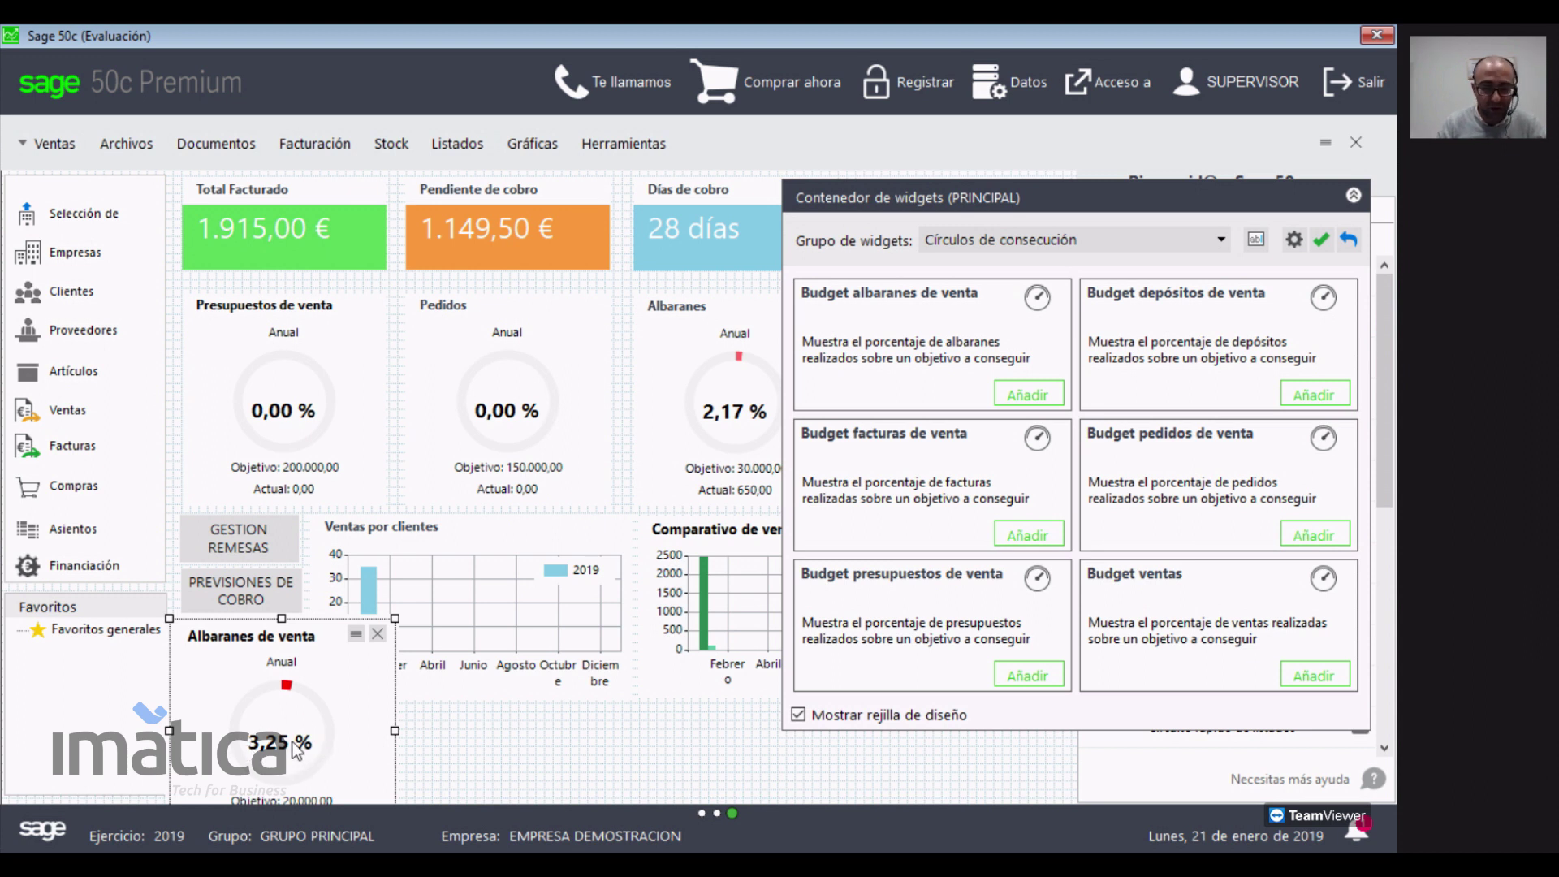
# - Delete the Albaranes de venta widget below the PREVISIONES DE COBRO shortcut and accept the desktop design
pyautogui.click(378, 634)
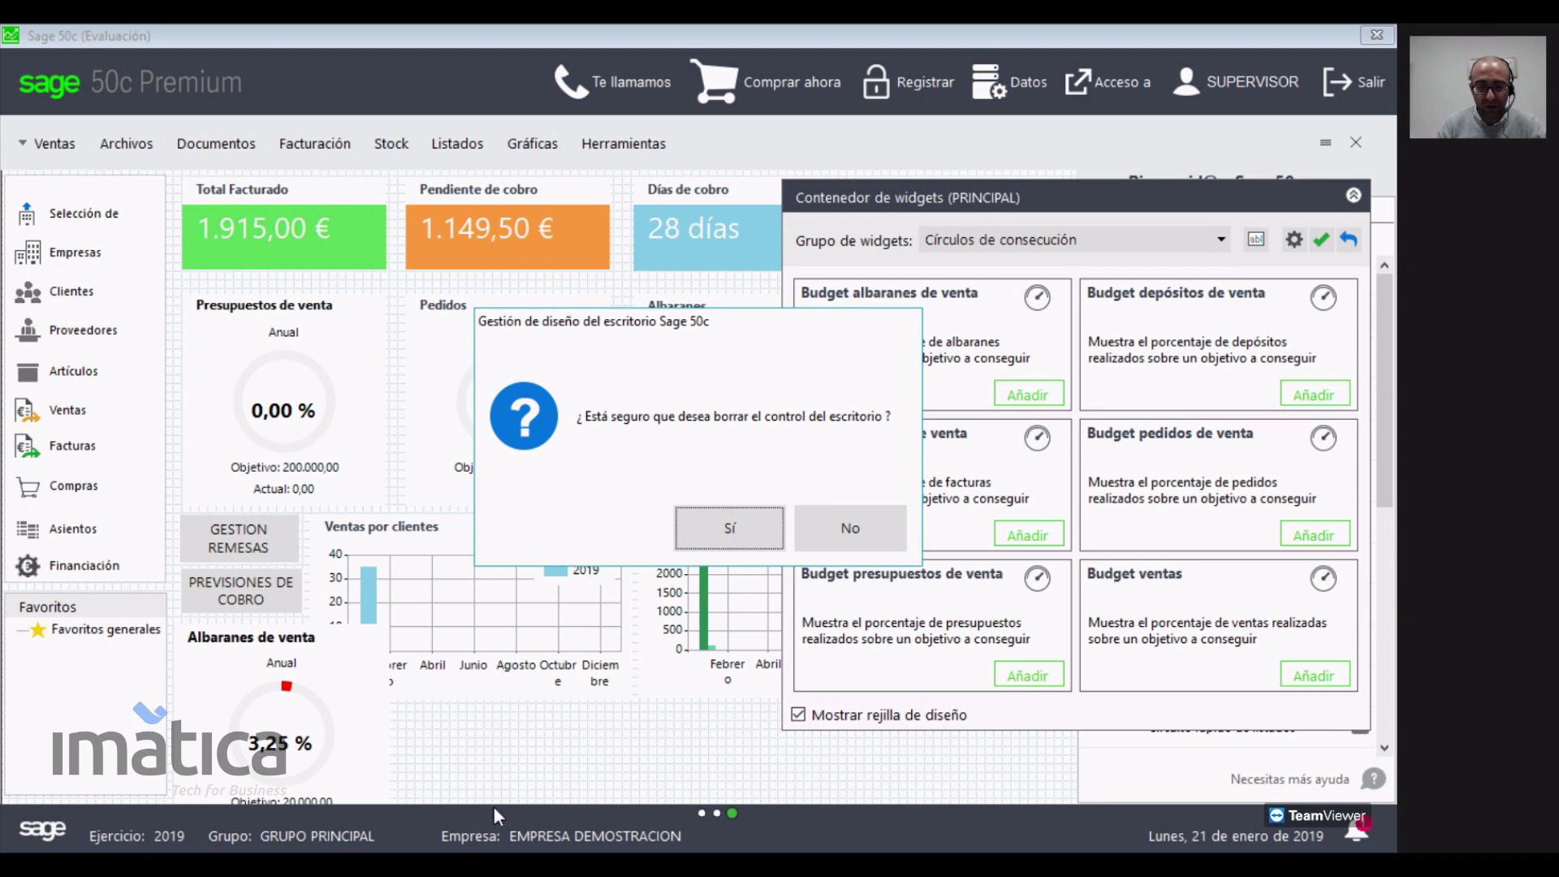
pyautogui.click(719, 534)
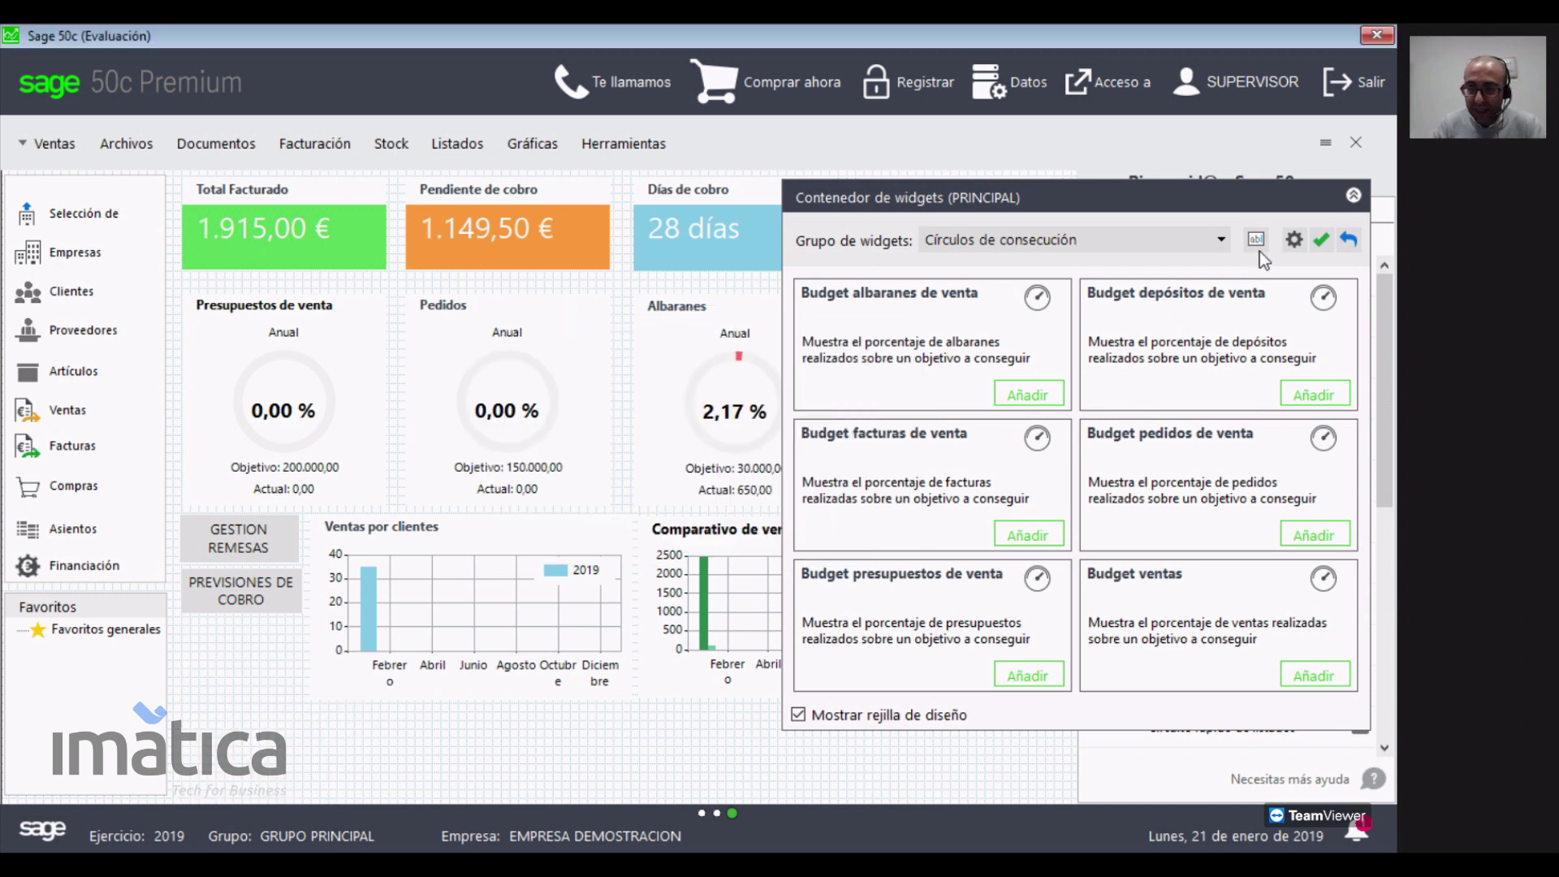
pyautogui.click(1320, 240)
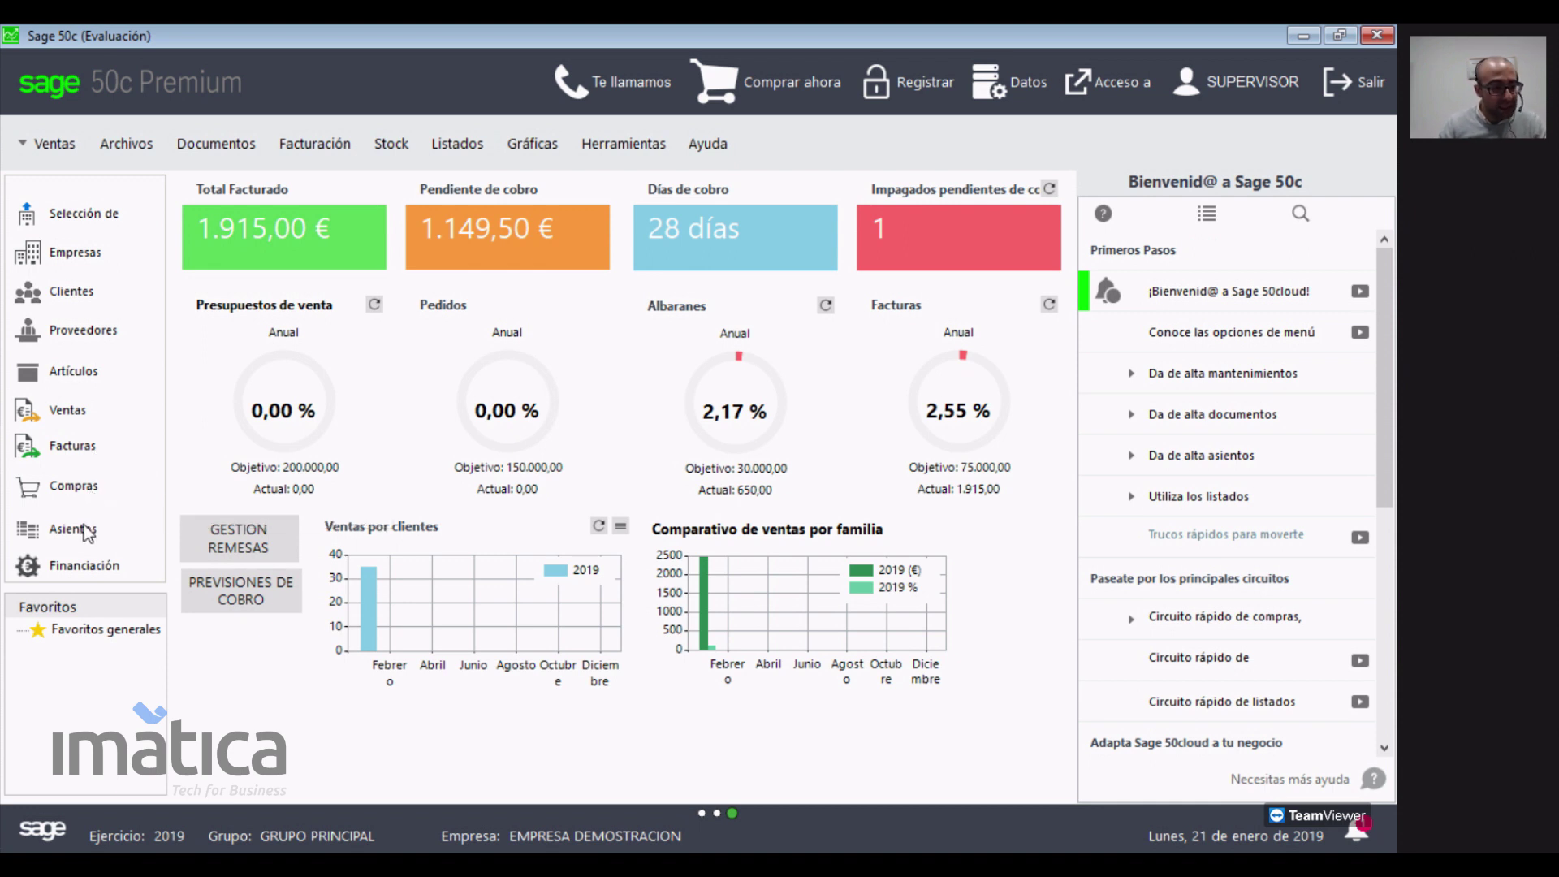
# - Open the Clientes, Artículos, Albaranes de venta and Facturas de venta lists together in the lists window
pyautogui.click(73, 295)
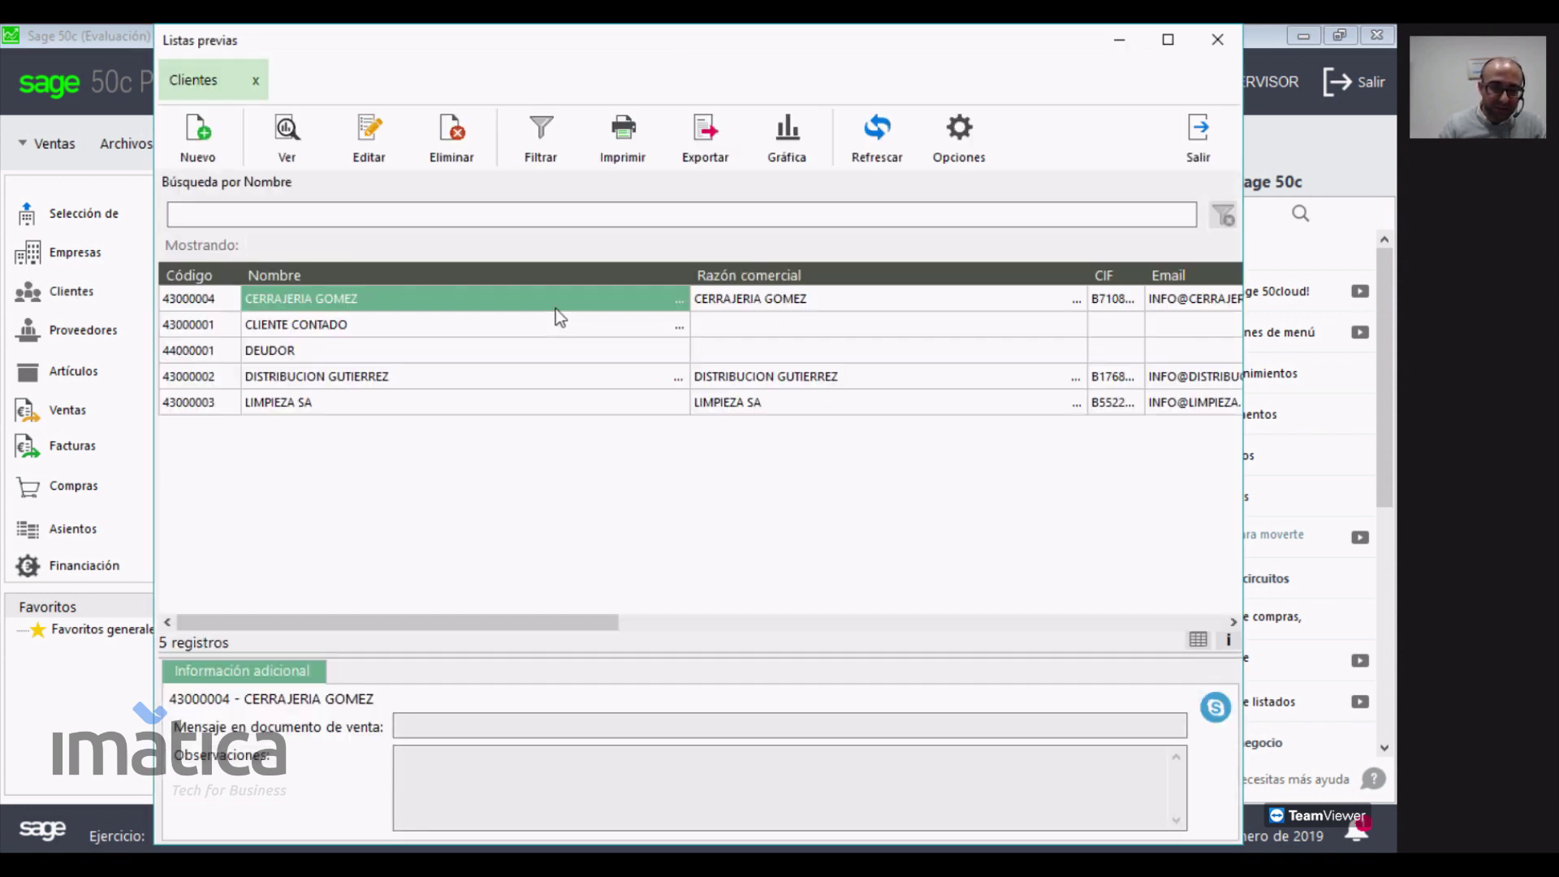
pyautogui.click(75, 372)
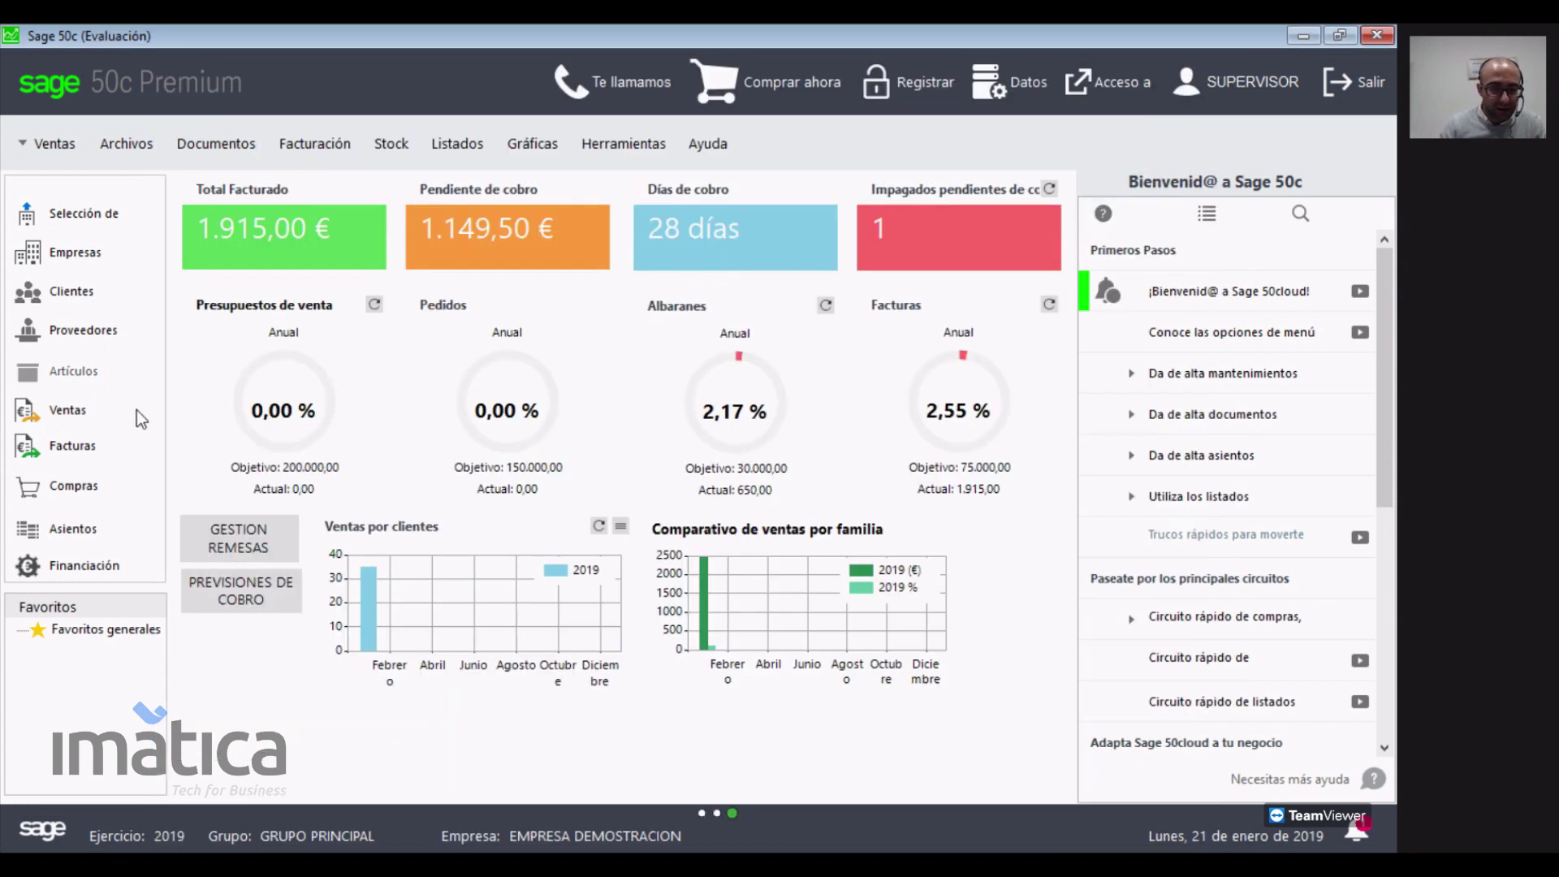
pyautogui.click(66, 415)
pyautogui.click(81, 457)
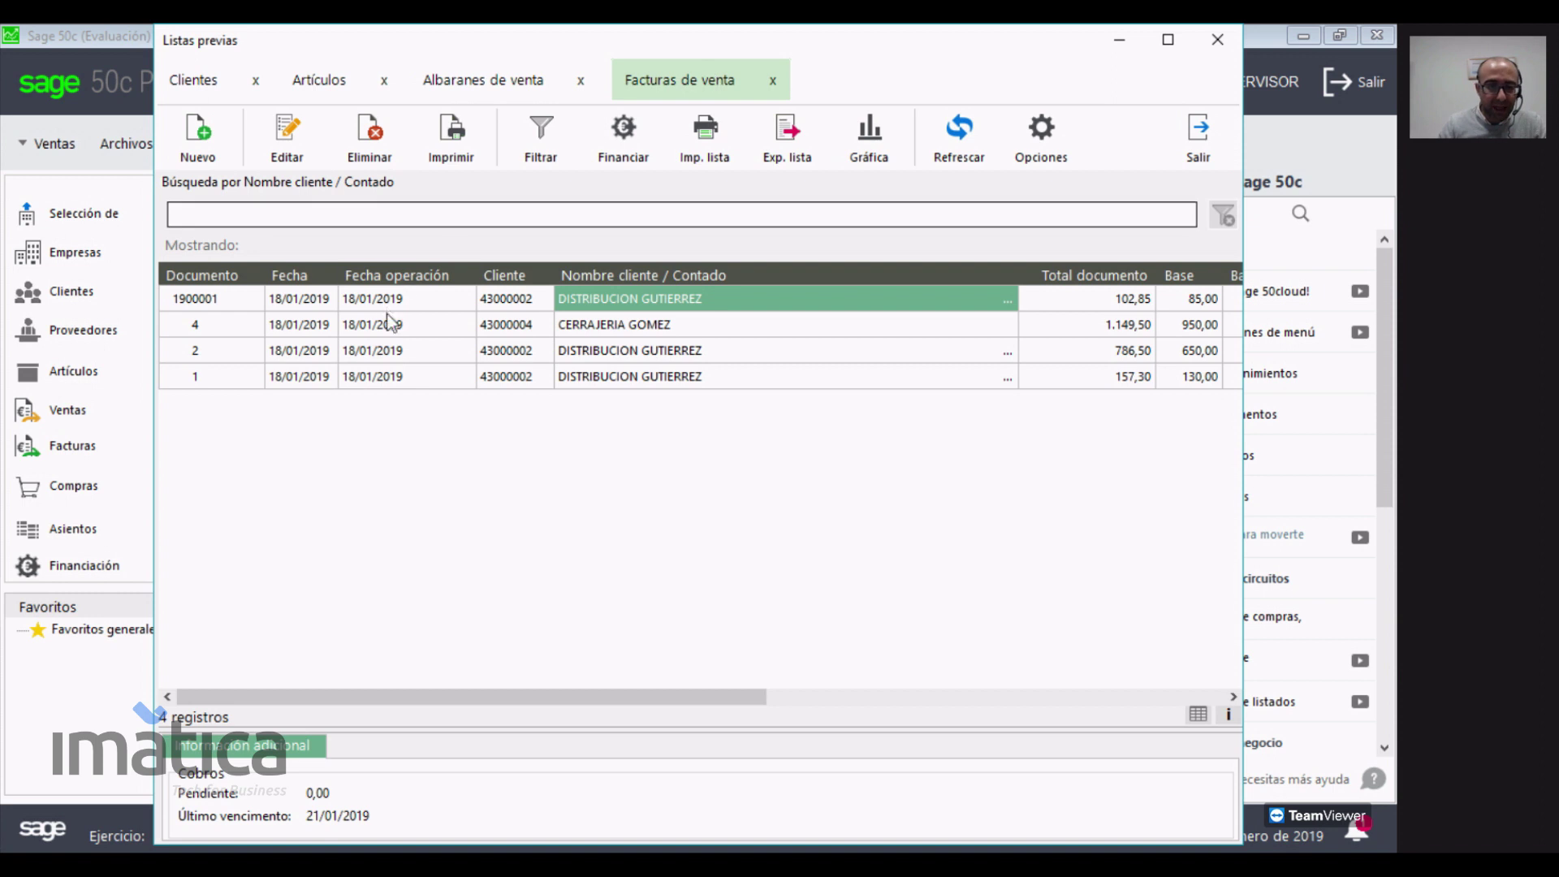
# - Review the open Clientes, Artículos, Albaranes de venta and Facturas de venta lists one after another
pyautogui.click(223, 81)
pyautogui.click(322, 66)
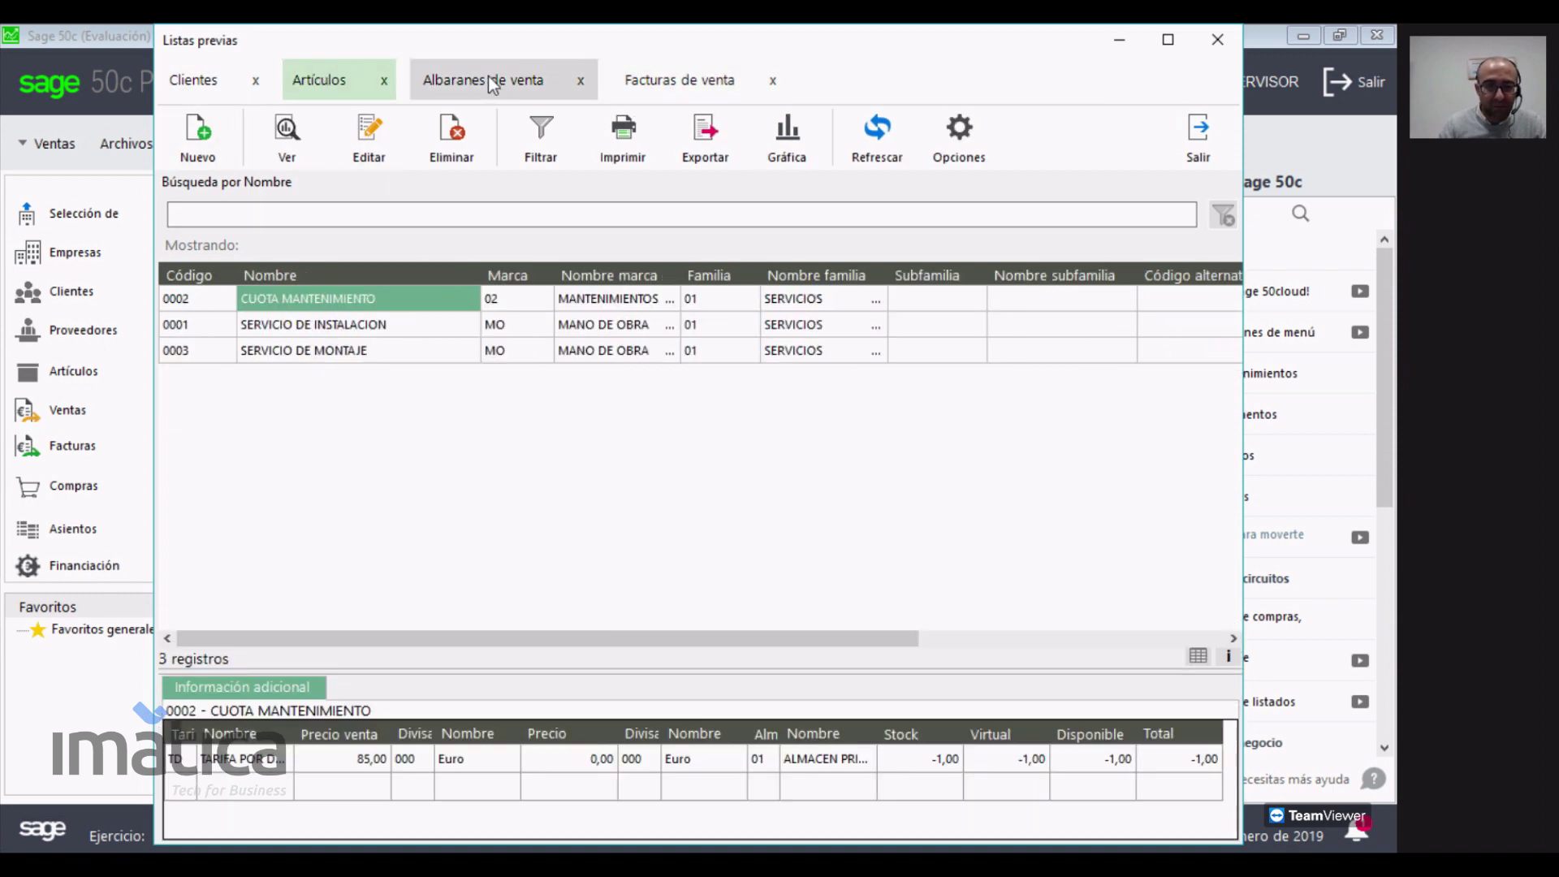
pyautogui.click(487, 75)
pyautogui.click(676, 81)
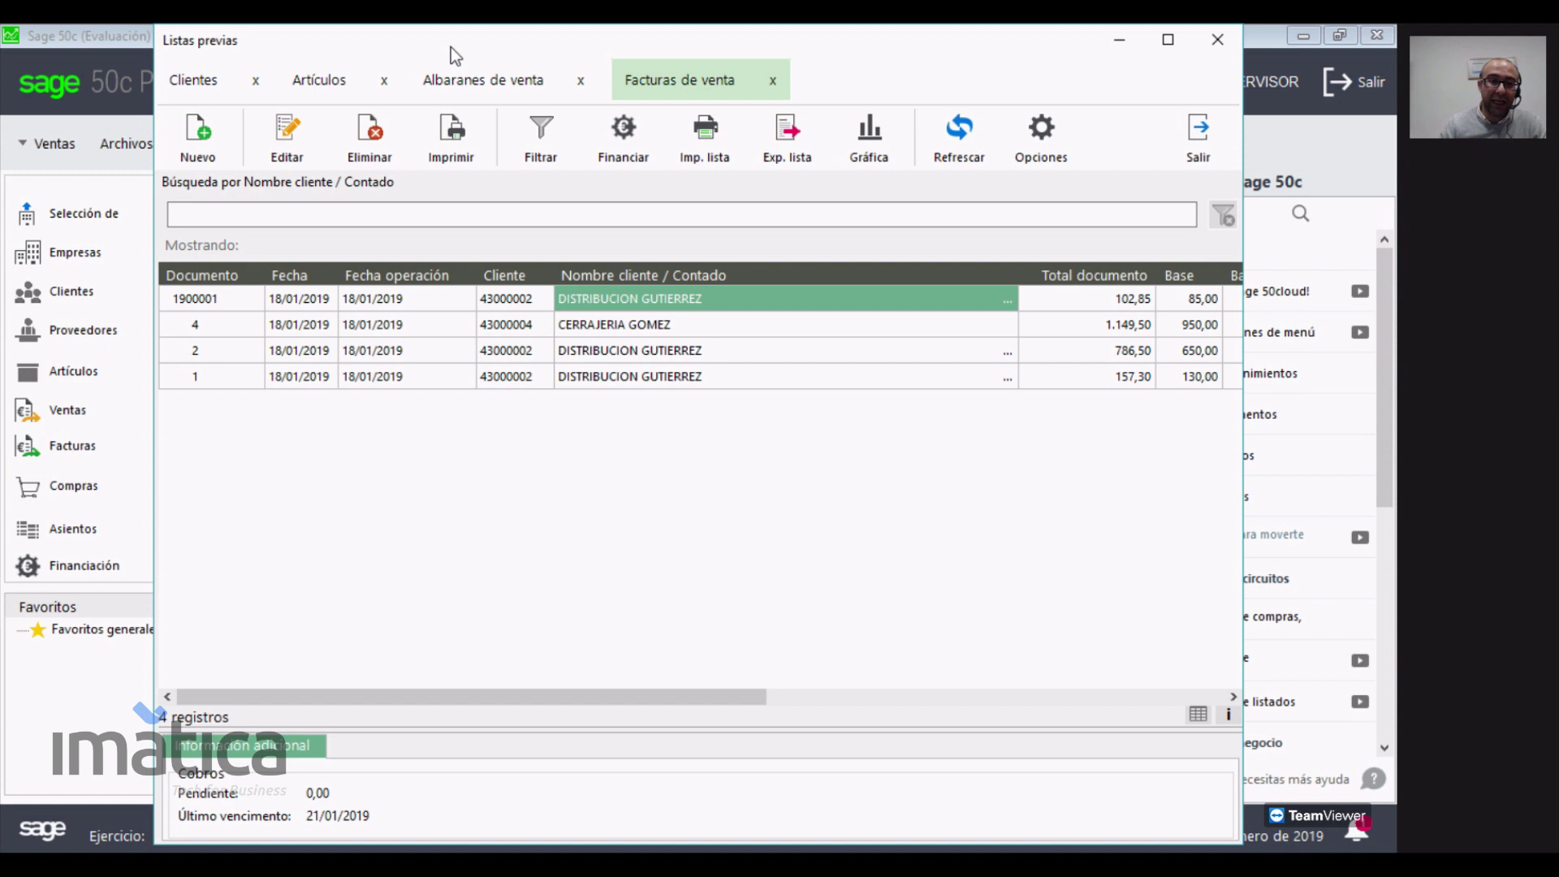
# - Reposition the separate lists window slightly lower and display its Clientes list
pyautogui.moveTo(425, 45); pyautogui.dragTo(413, 76)
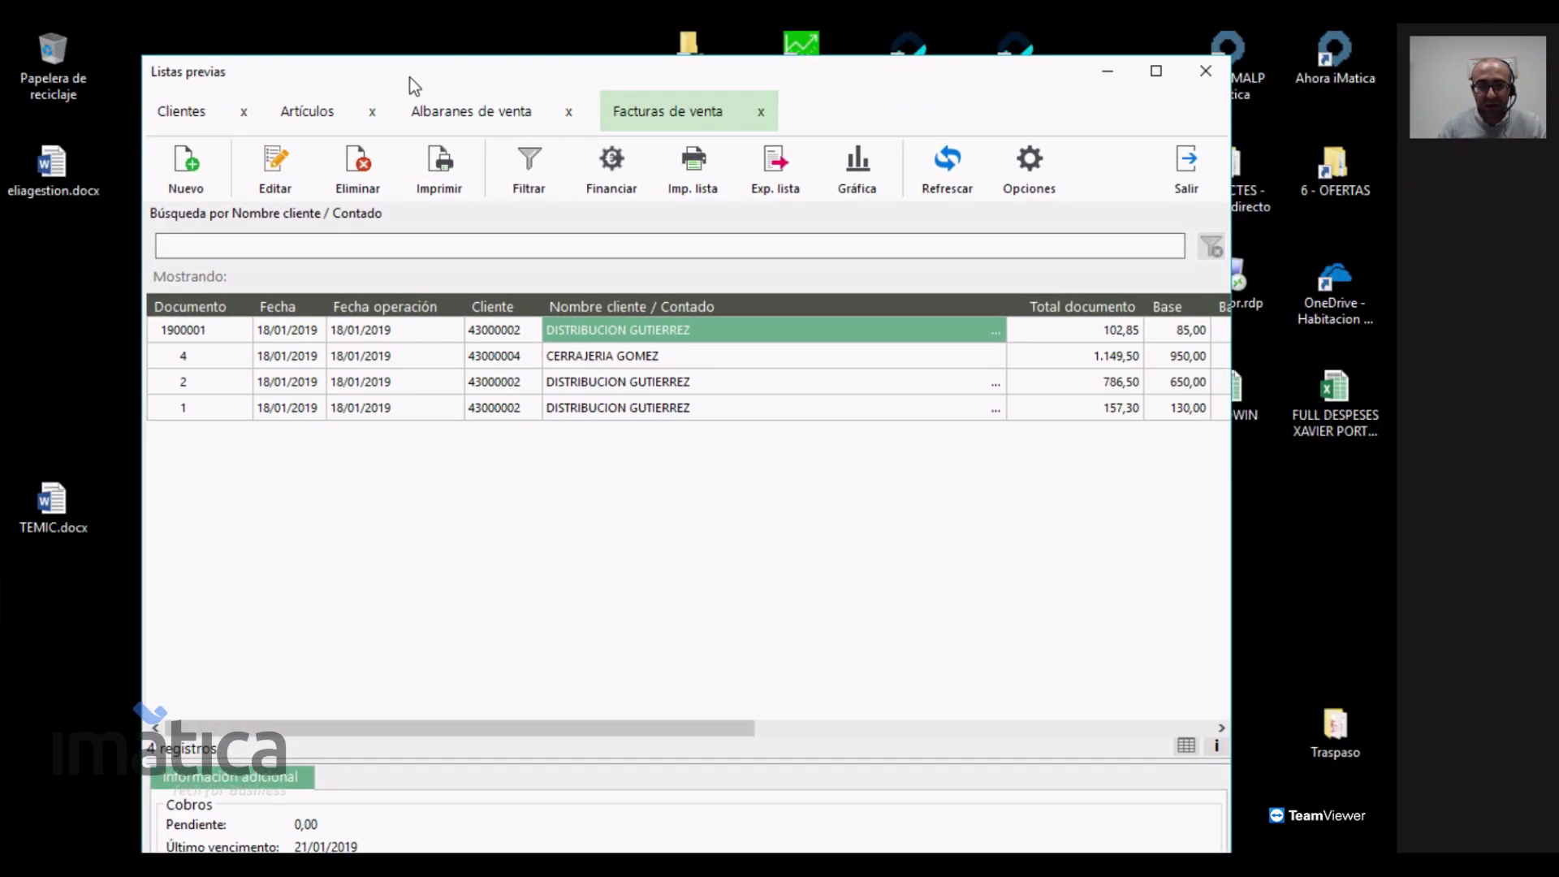
pyautogui.hotkey('alt', 'Tab')
pyautogui.hotkey('alt', 'Tab')
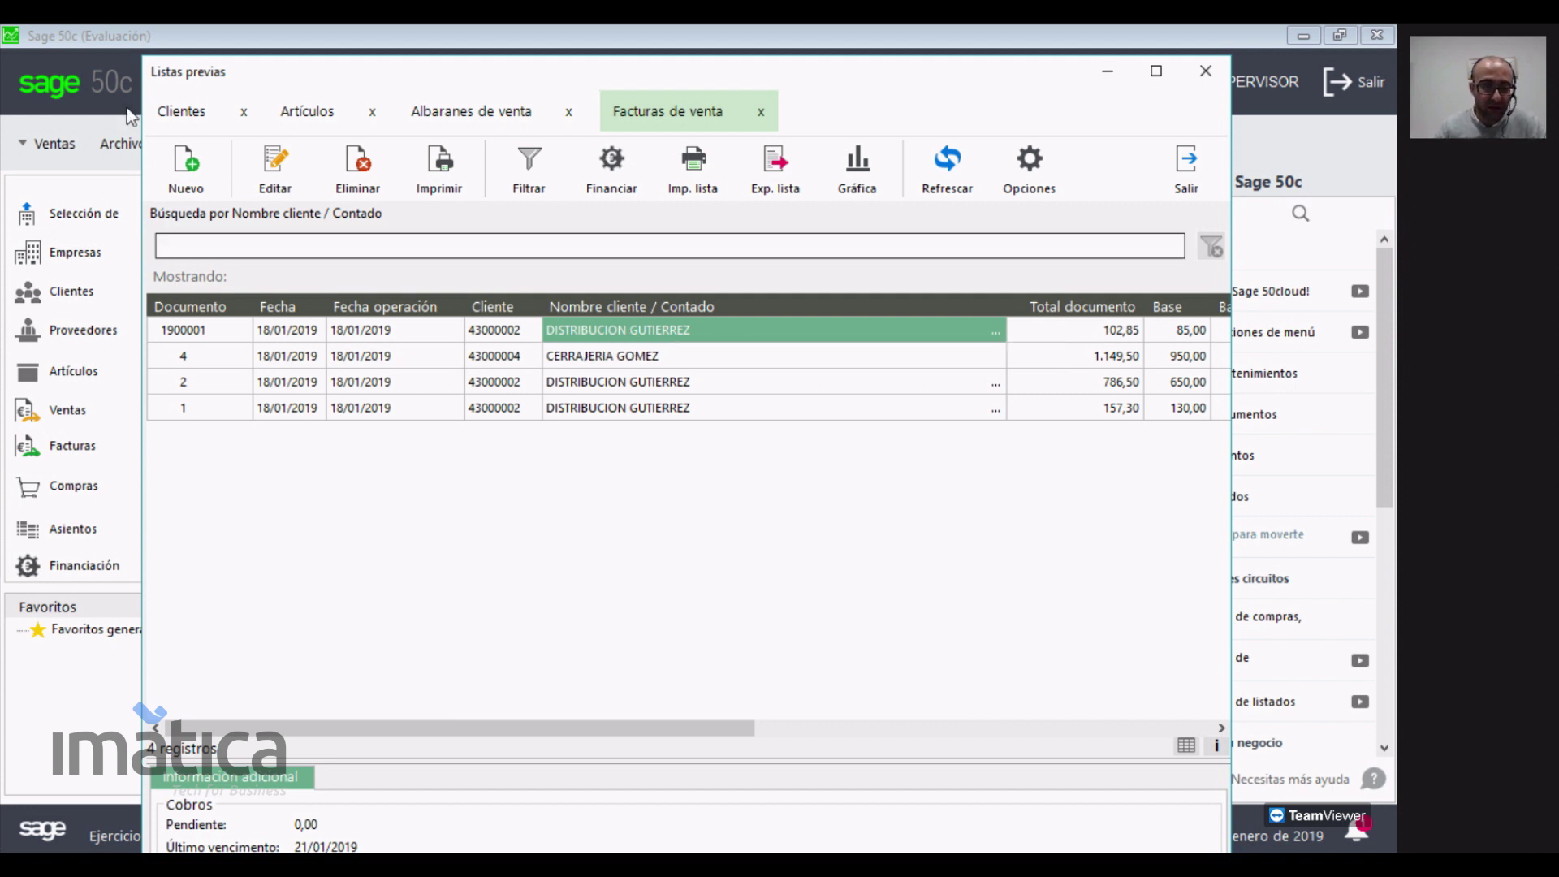
pyautogui.click(165, 112)
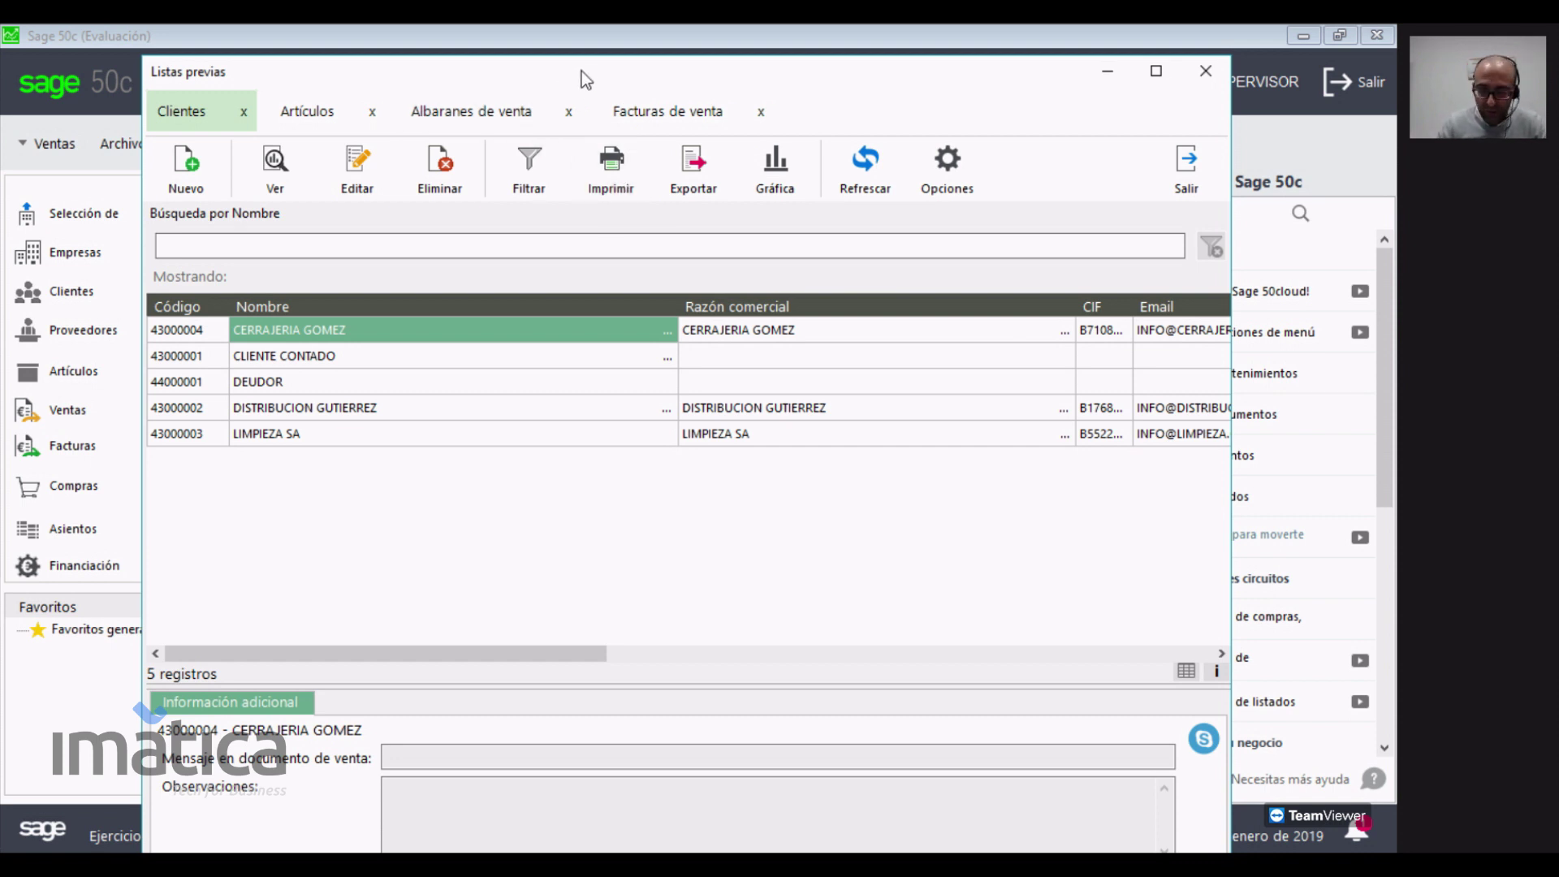
# - Open the DISTRIBUCION GUTIERREZ customer record from the Clientes list and shift its contextual help window aside
pyautogui.click(401, 406)
pyautogui.doubleClick(398, 409)
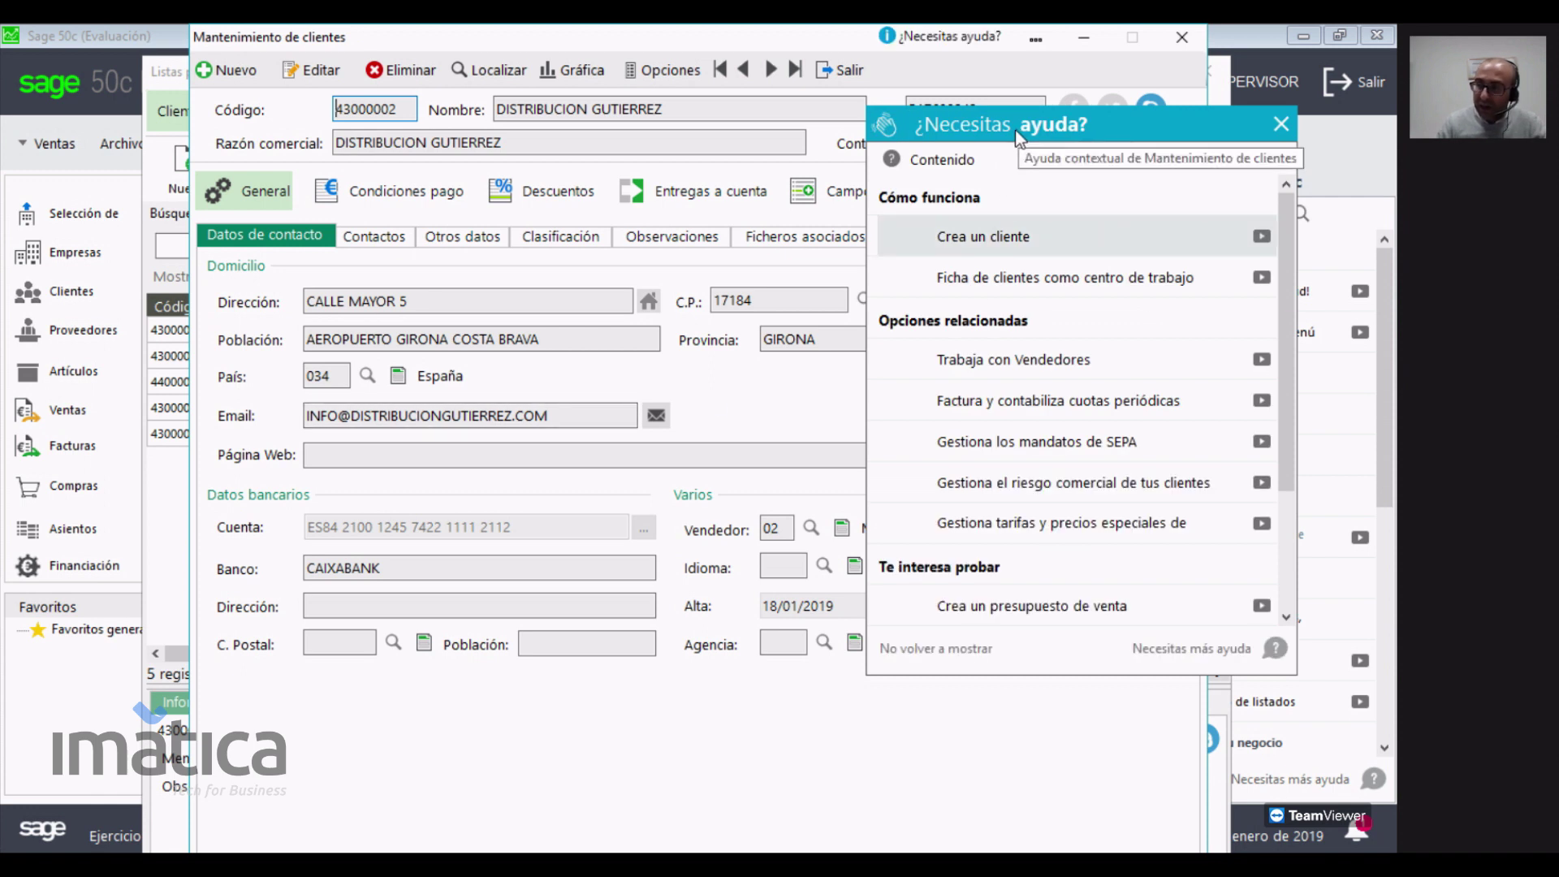
pyautogui.moveTo(1015, 130); pyautogui.dragTo(928, 119)
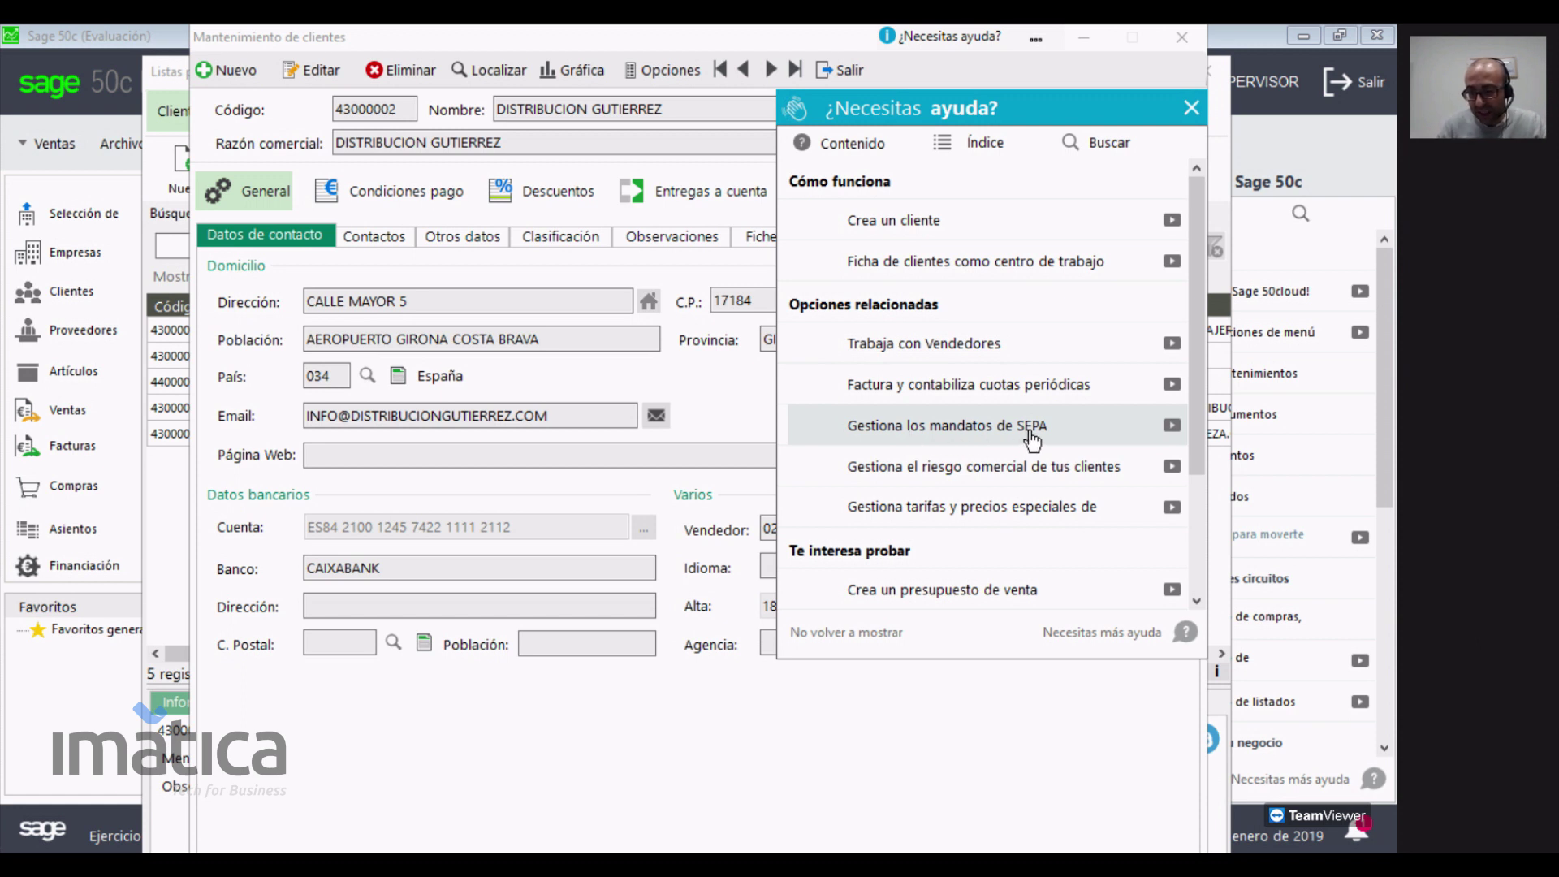
# - Play the help video Gestiona los mandatos de SEPA from about 0:14, pause it and return to the help contents
pyautogui.click(1171, 429)
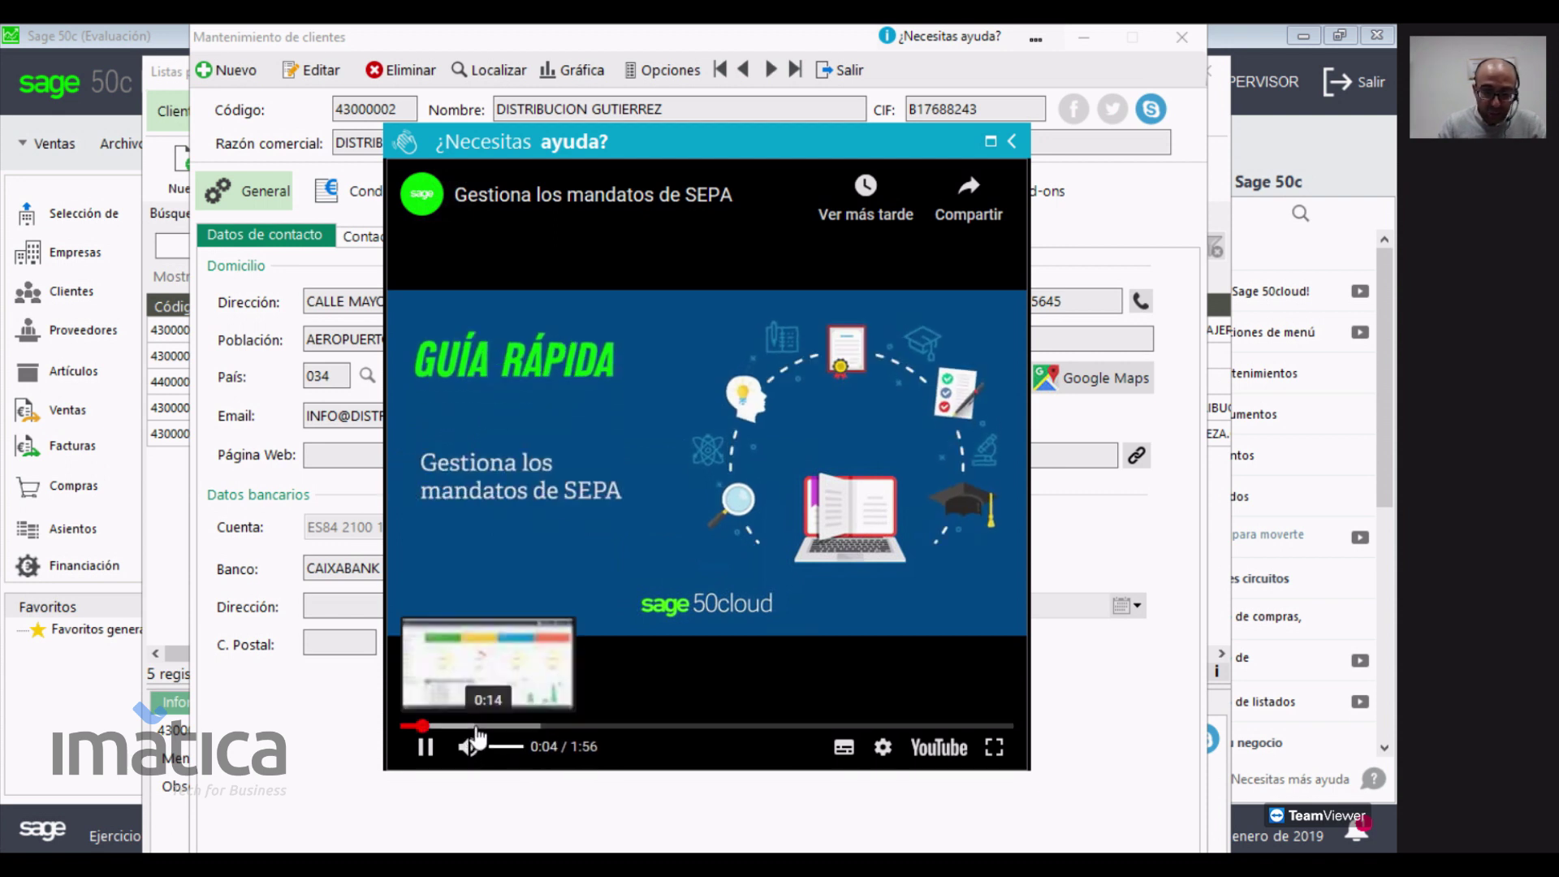
pyautogui.click(475, 725)
pyautogui.click(427, 749)
pyautogui.click(429, 748)
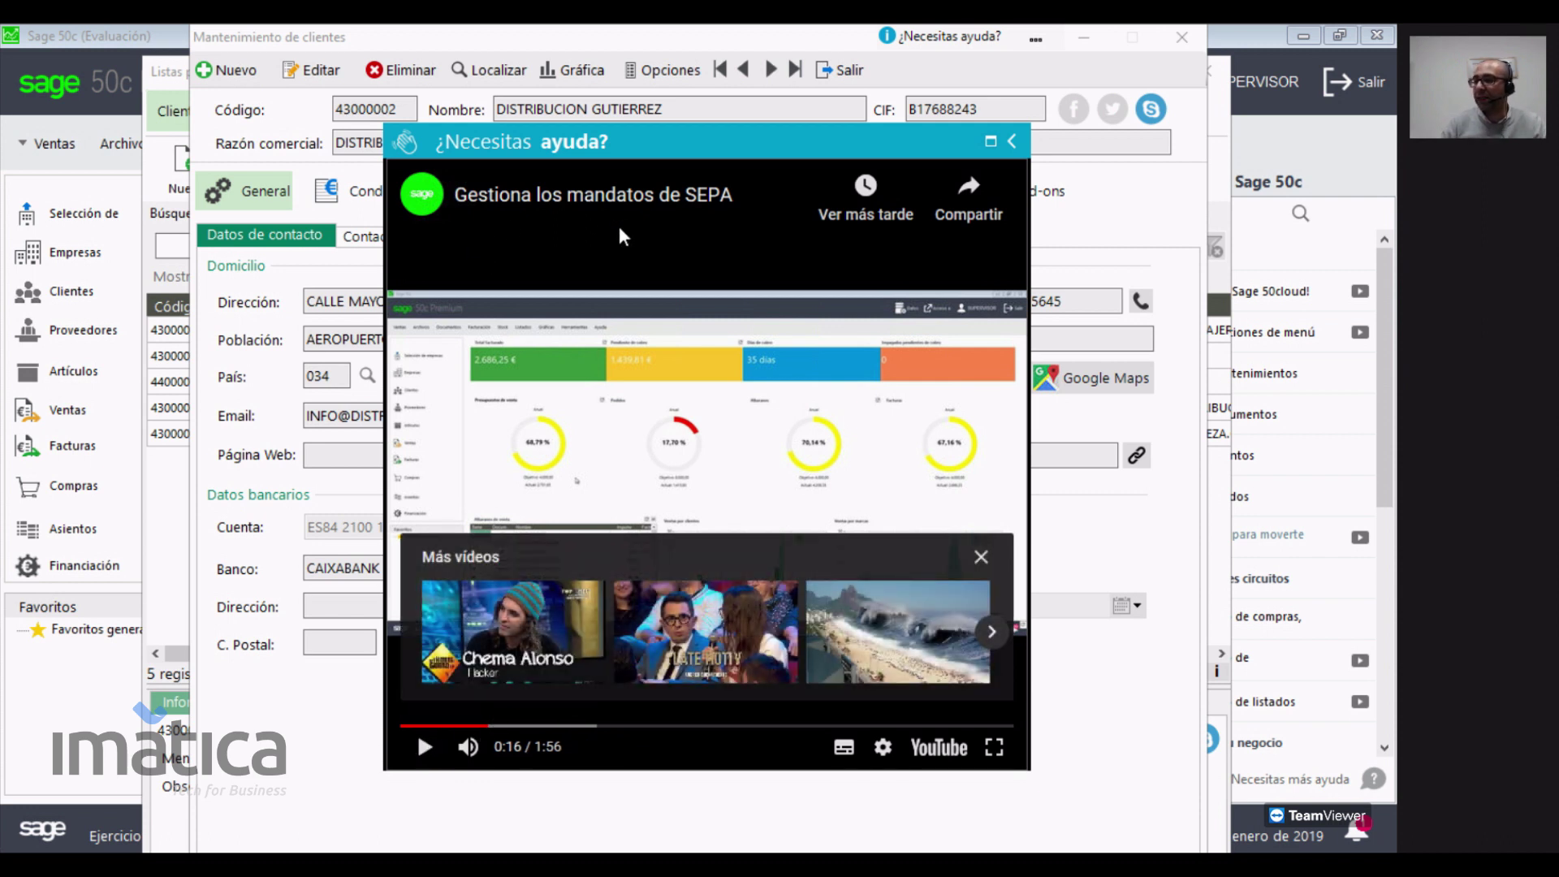
pyautogui.click(1011, 141)
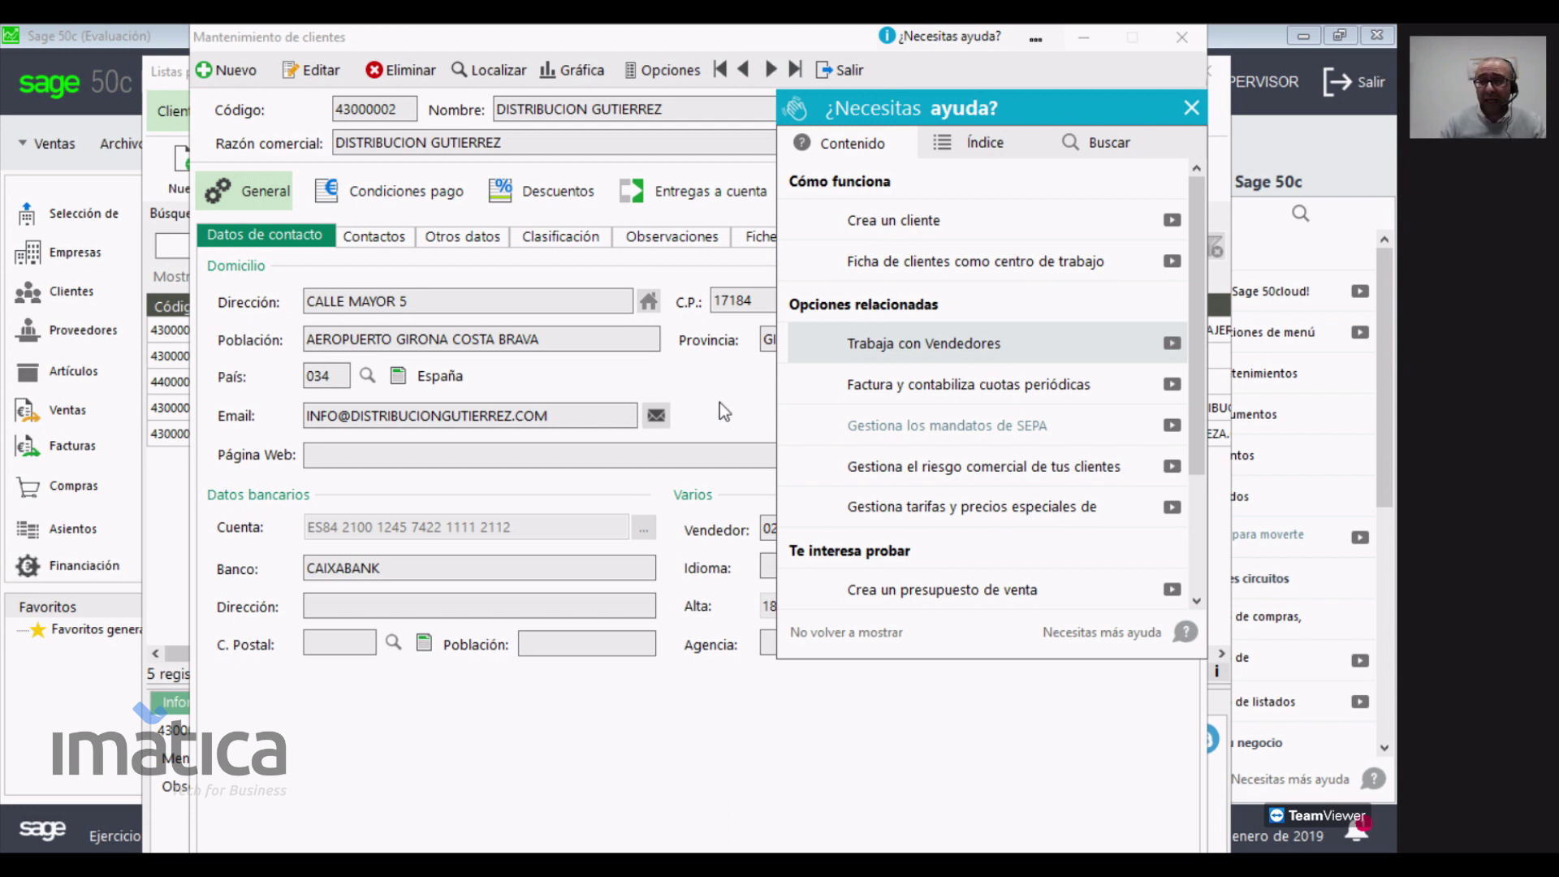
# - Reposition the contextual help window over the customer record and close it
pyautogui.moveTo(911, 122); pyautogui.dragTo(1096, 233)
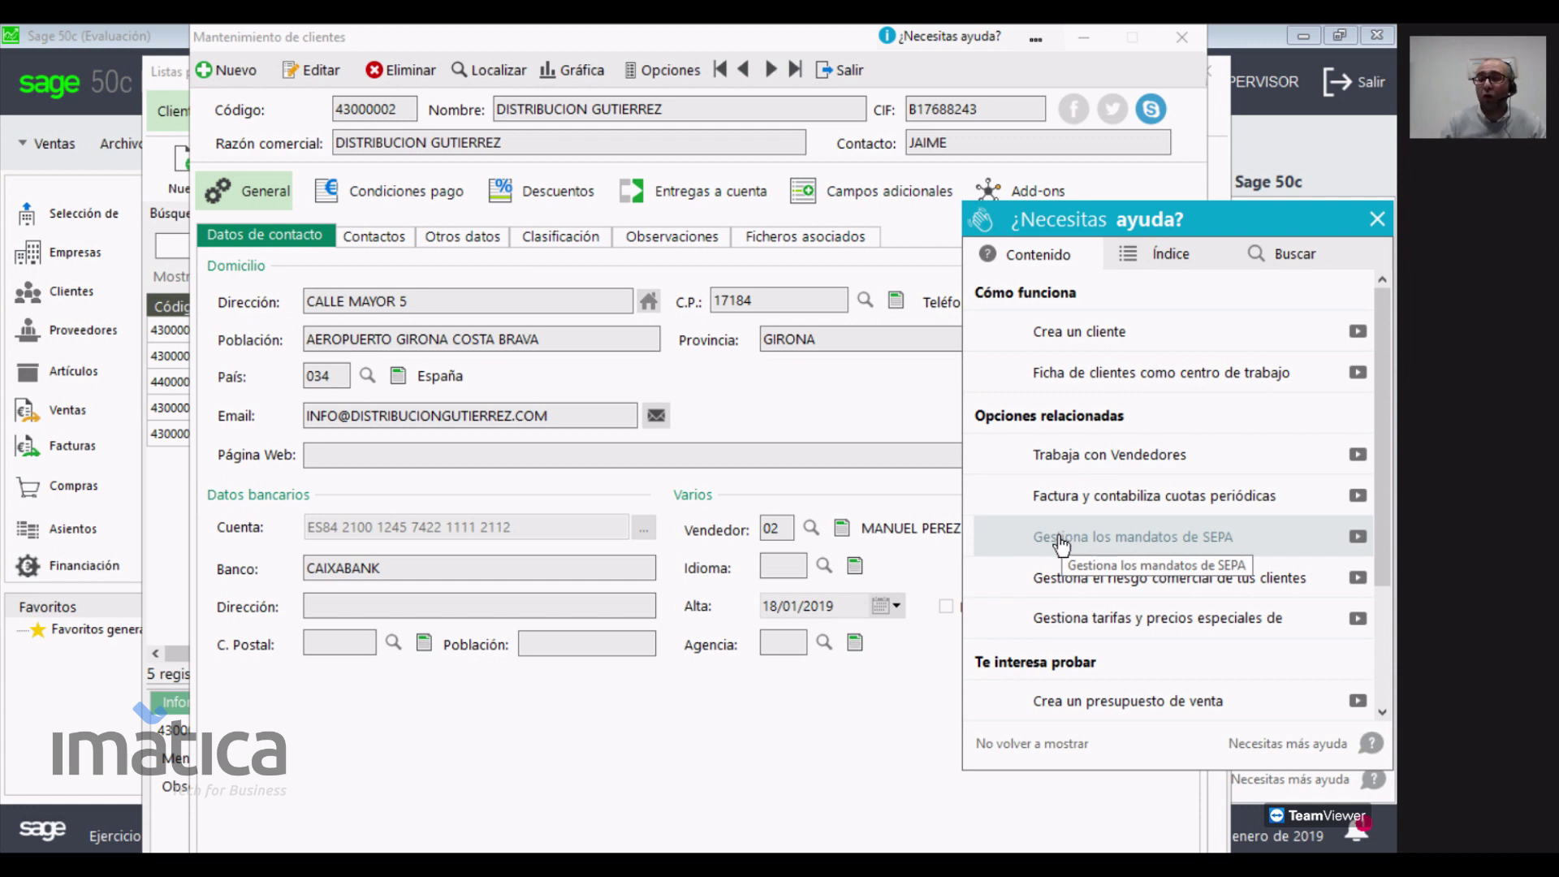
pyautogui.moveTo(1205, 216); pyautogui.dragTo(1035, 178)
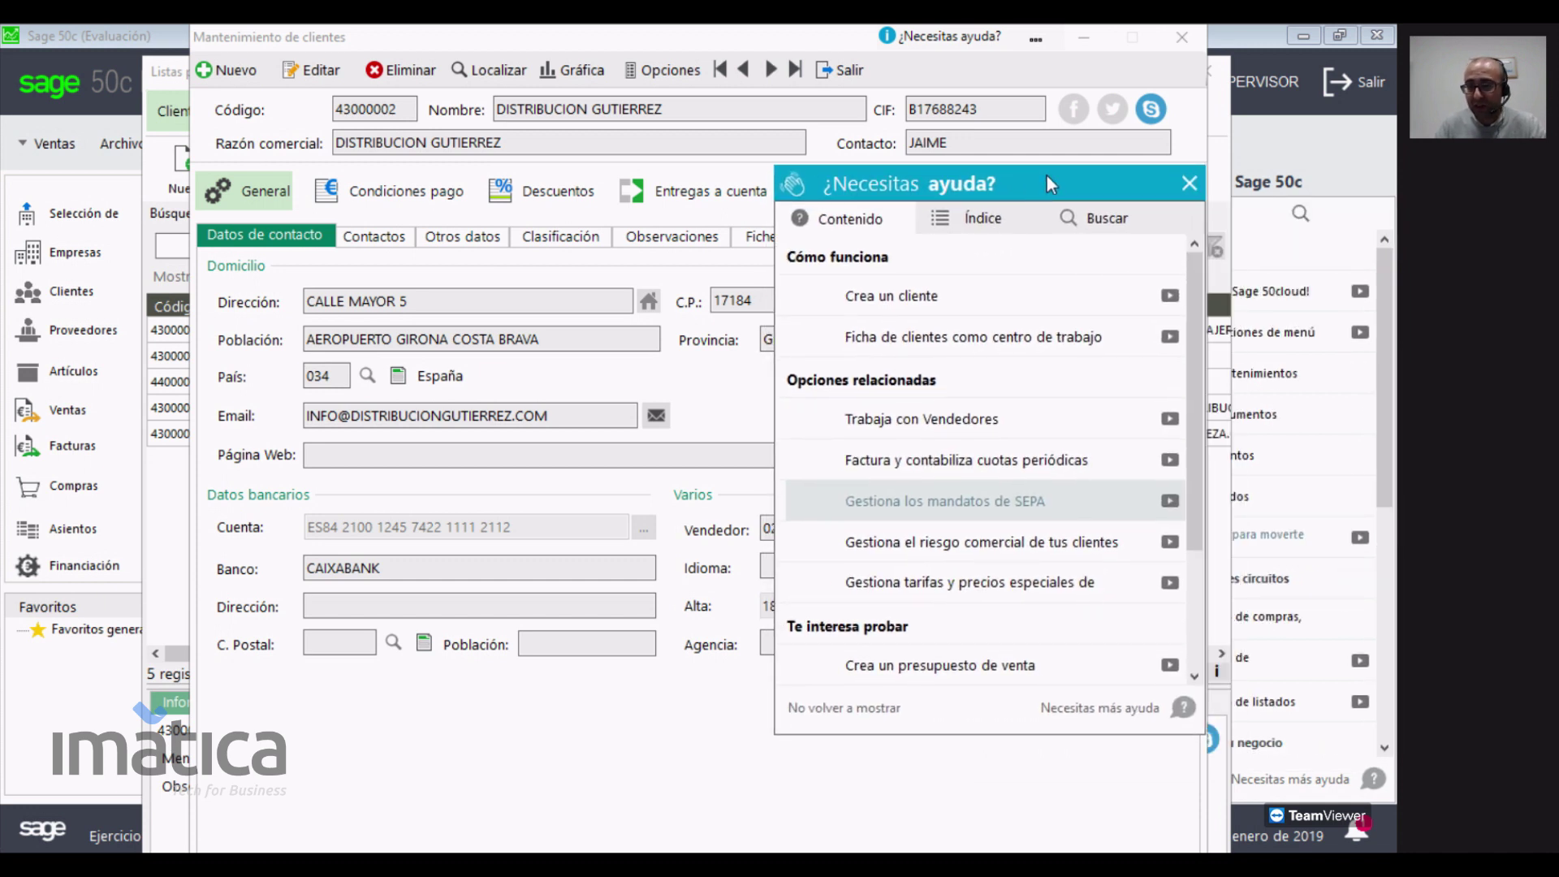
pyautogui.click(1189, 185)
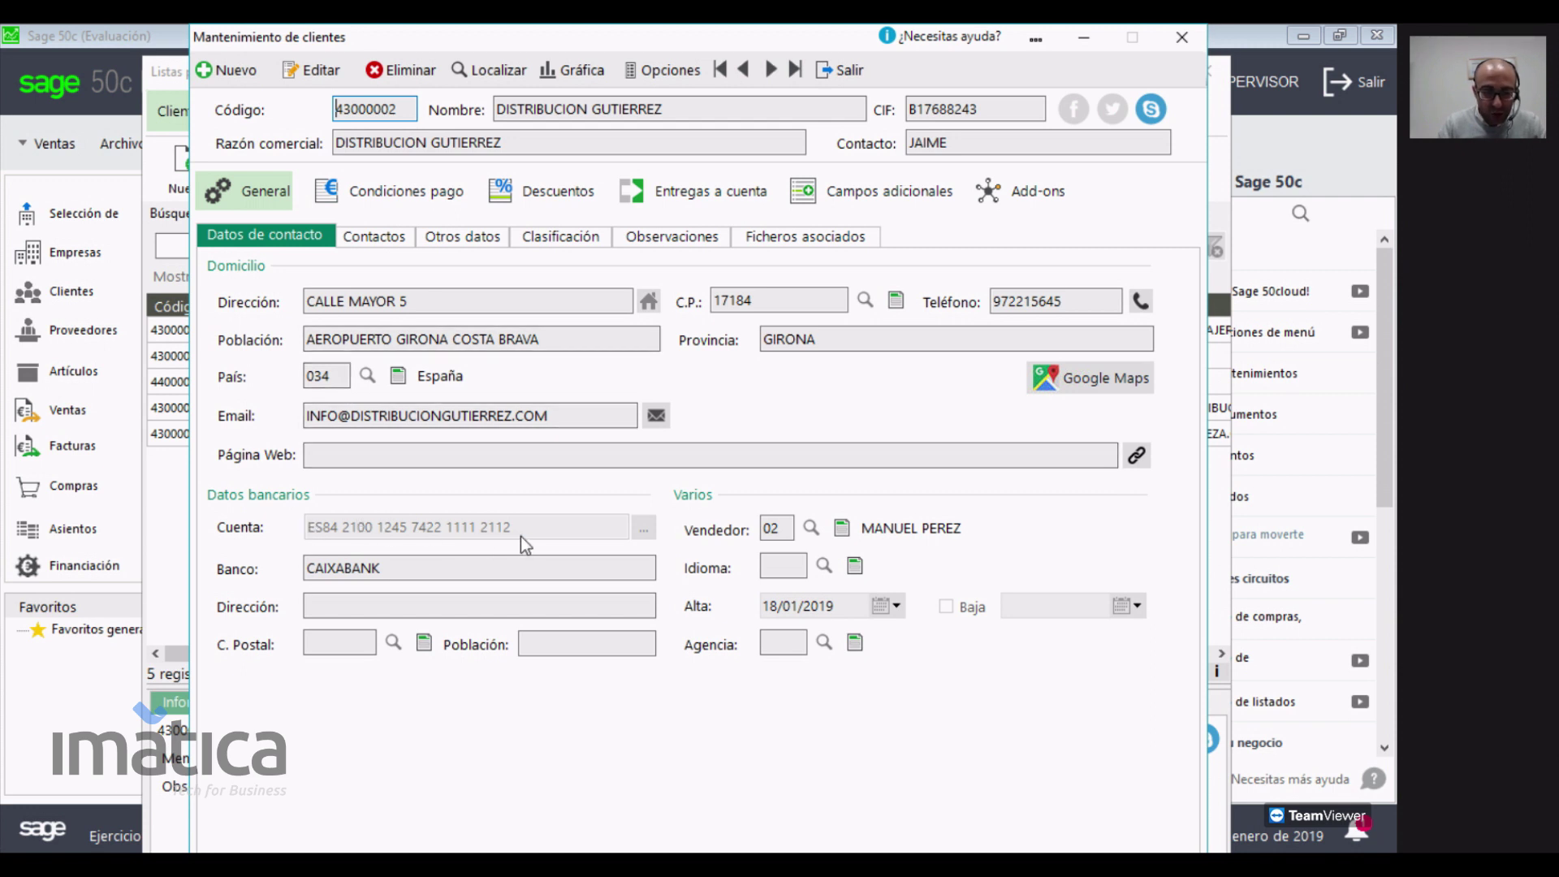
# - Review the customer's billing conditions, including the Contrapartida account, and compare the billing email with the general contact email
pyautogui.click(391, 203)
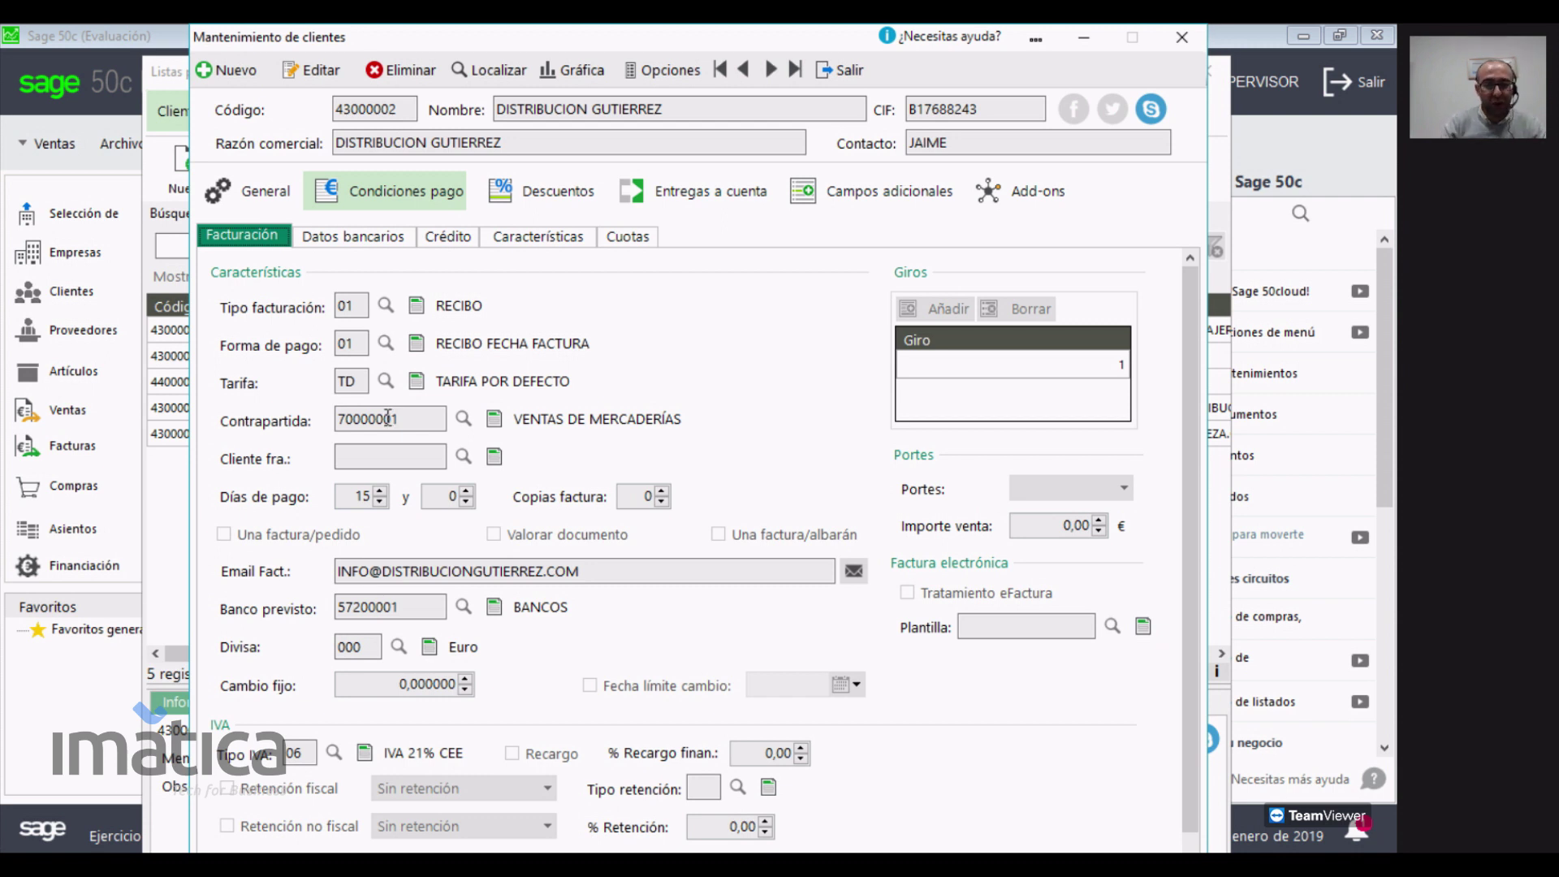
pyautogui.moveTo(420, 418); pyautogui.dragTo(344, 421)
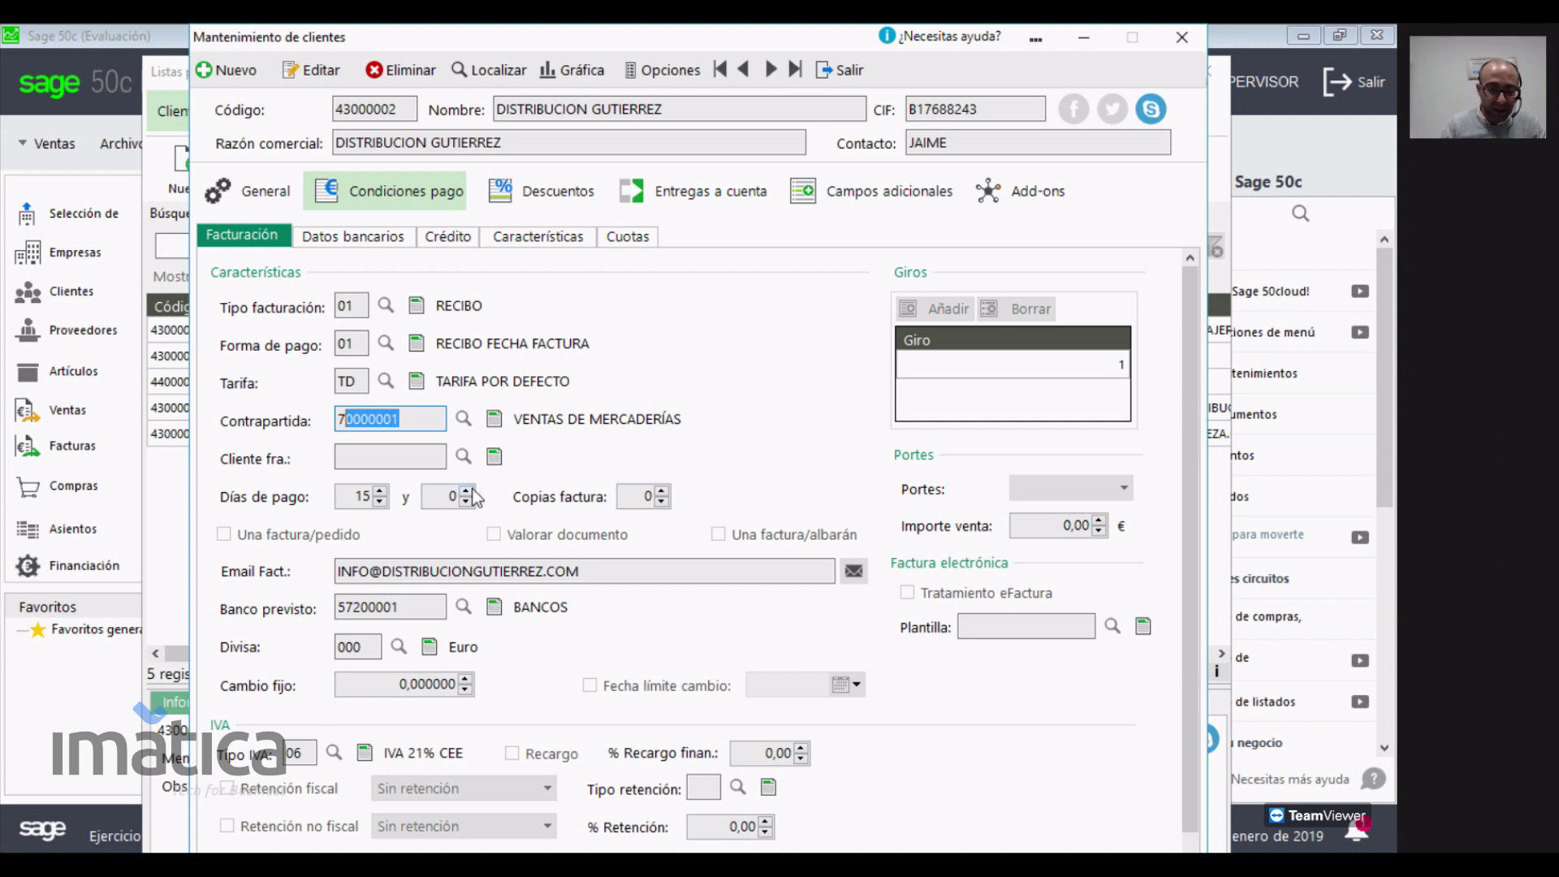
pyautogui.moveTo(612, 578); pyautogui.dragTo(333, 591)
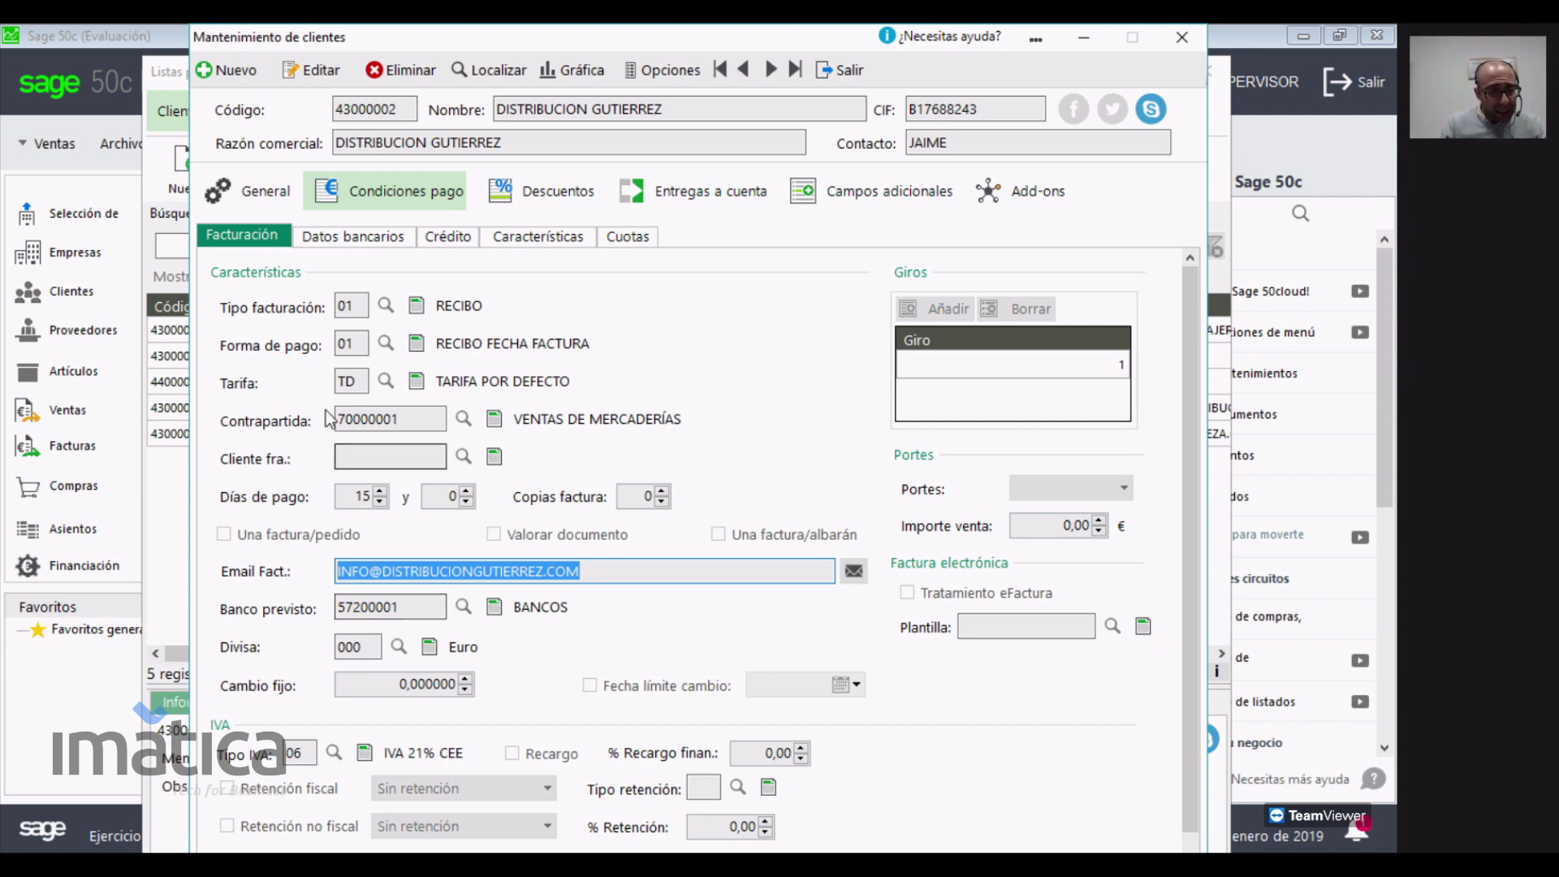
pyautogui.click(257, 198)
pyautogui.moveTo(569, 416); pyautogui.dragTo(240, 437)
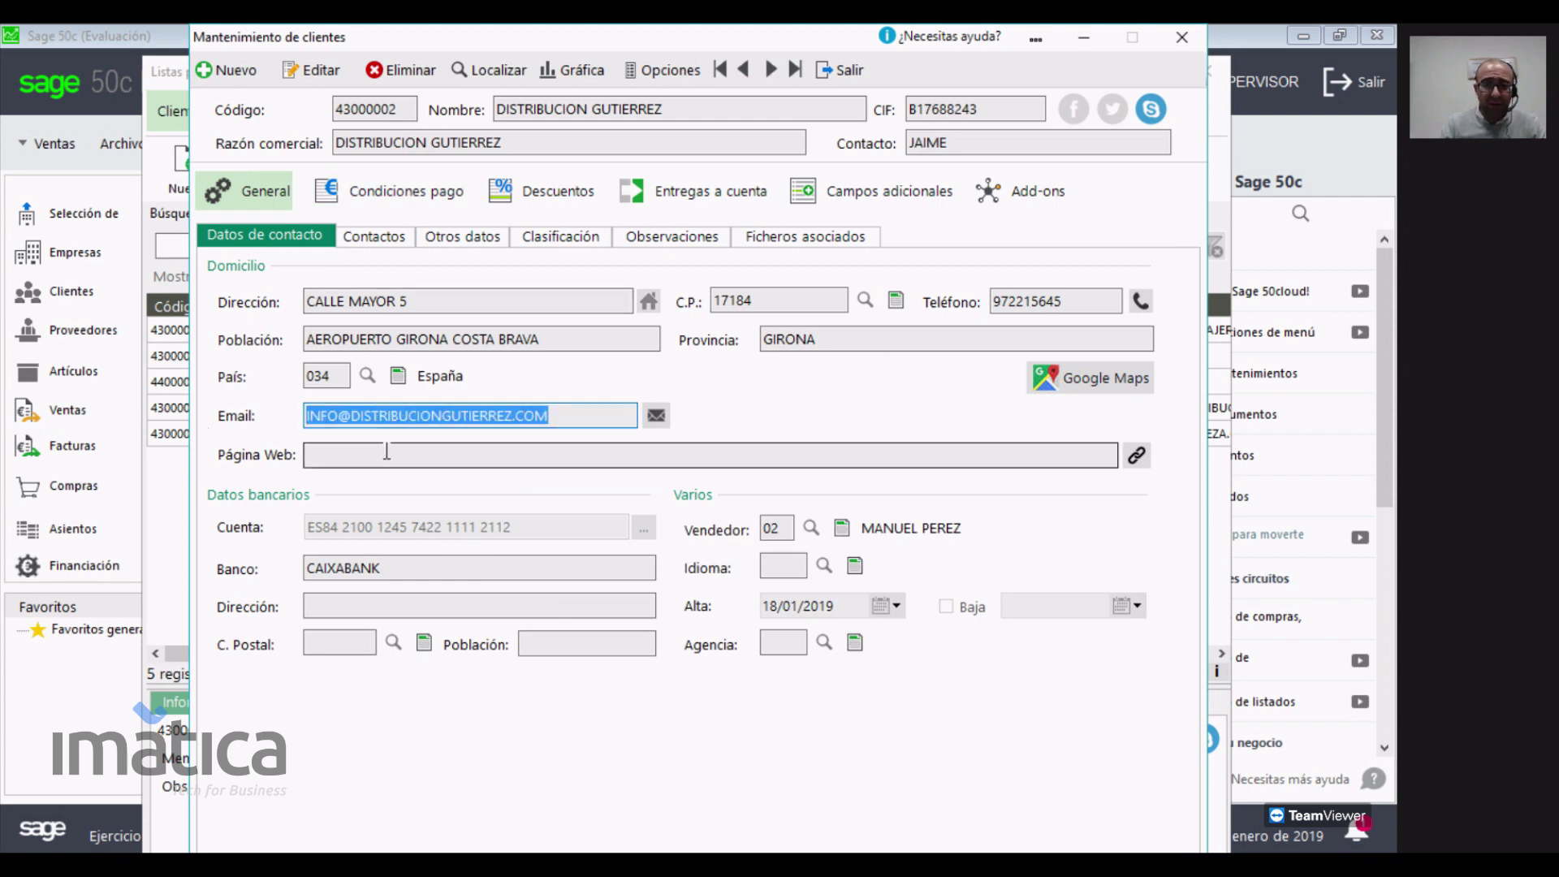
pyautogui.click(394, 202)
pyautogui.moveTo(601, 570); pyautogui.dragTo(339, 584)
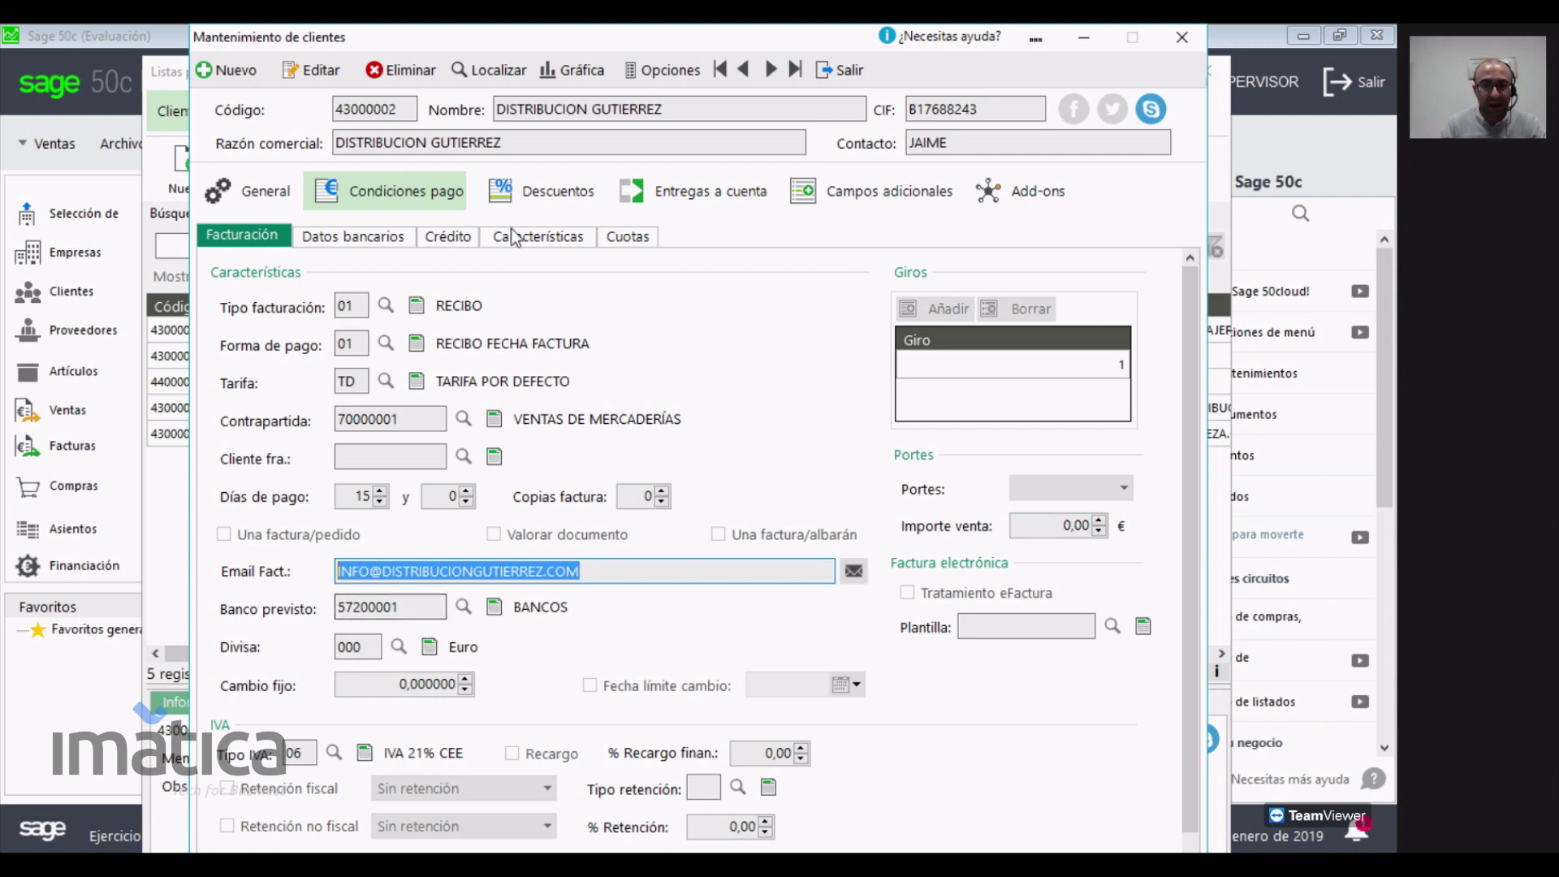
# - Review the customer's bank details, credit settings, discounts and payments on account (Entregas a cuenta) one after another
pyautogui.click(374, 239)
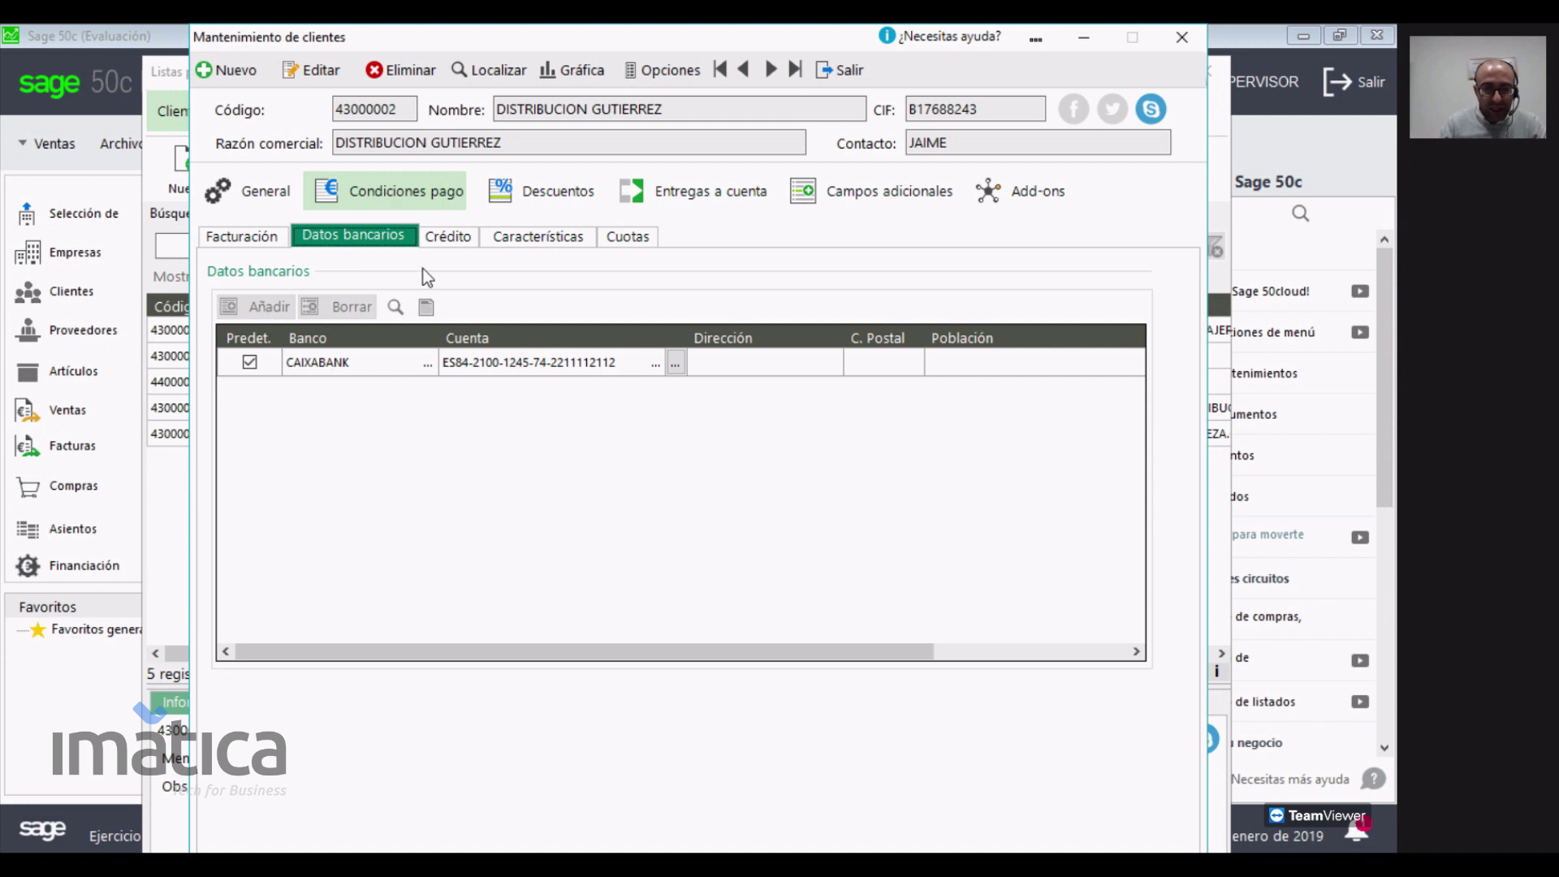
pyautogui.click(455, 236)
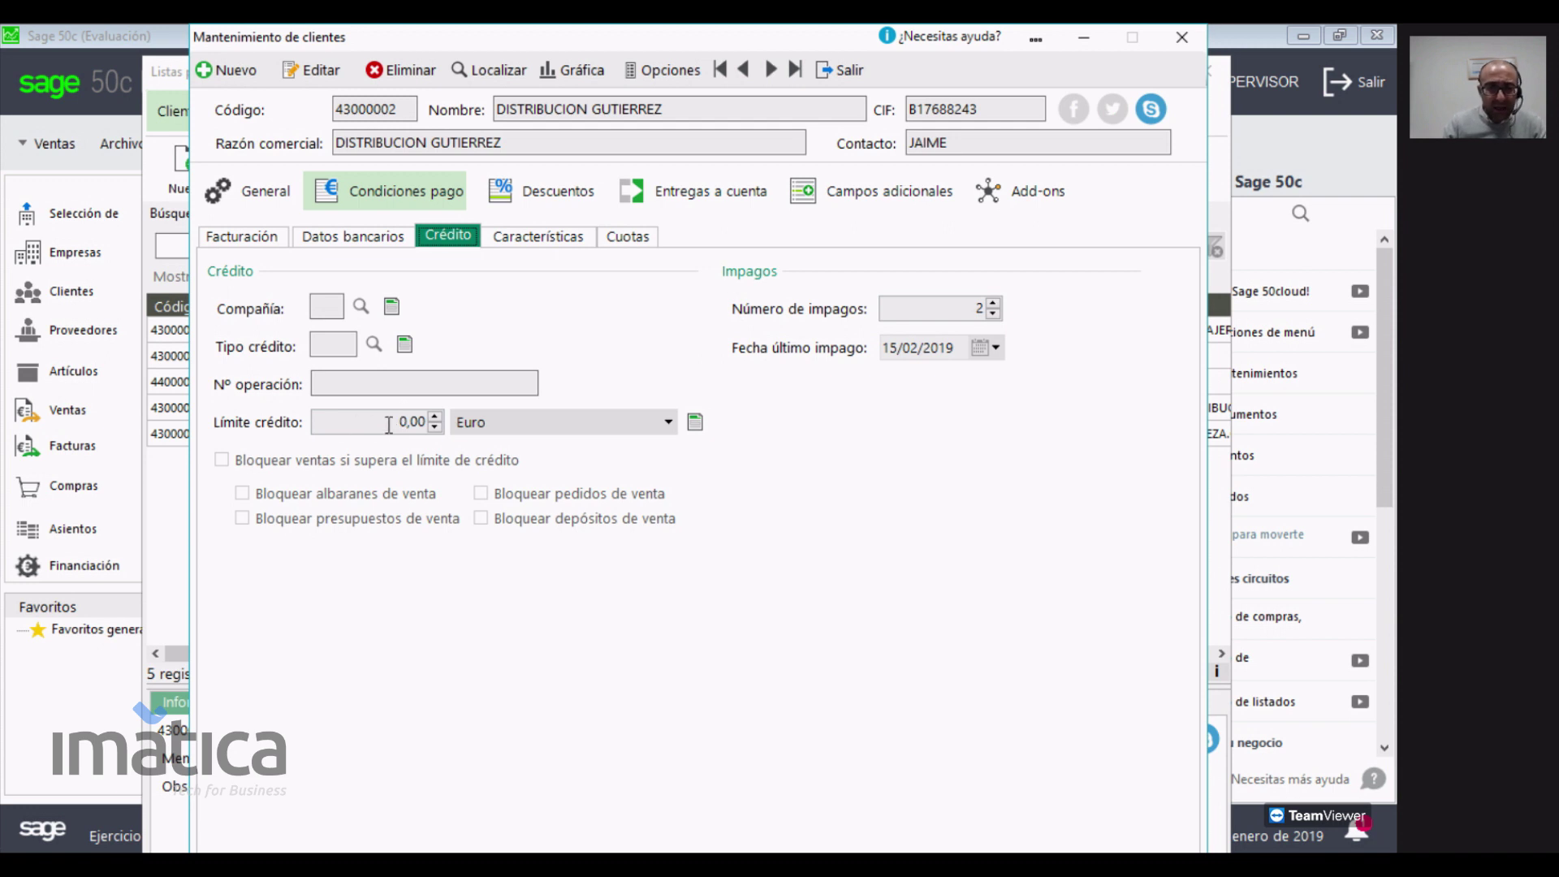
pyautogui.click(557, 201)
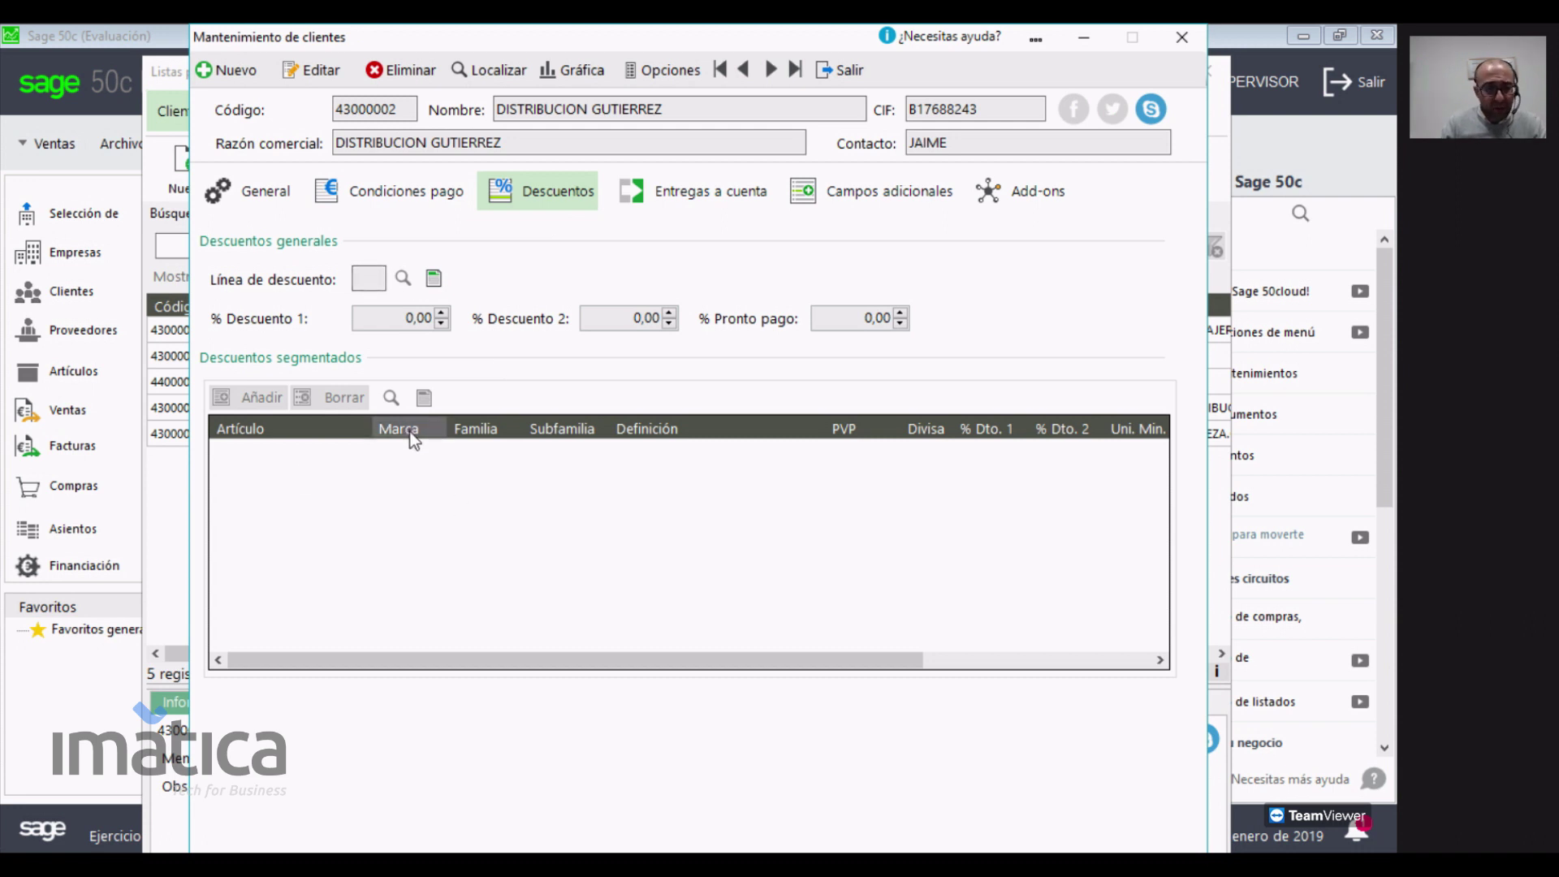
pyautogui.moveTo(566, 144); pyautogui.dragTo(407, 167)
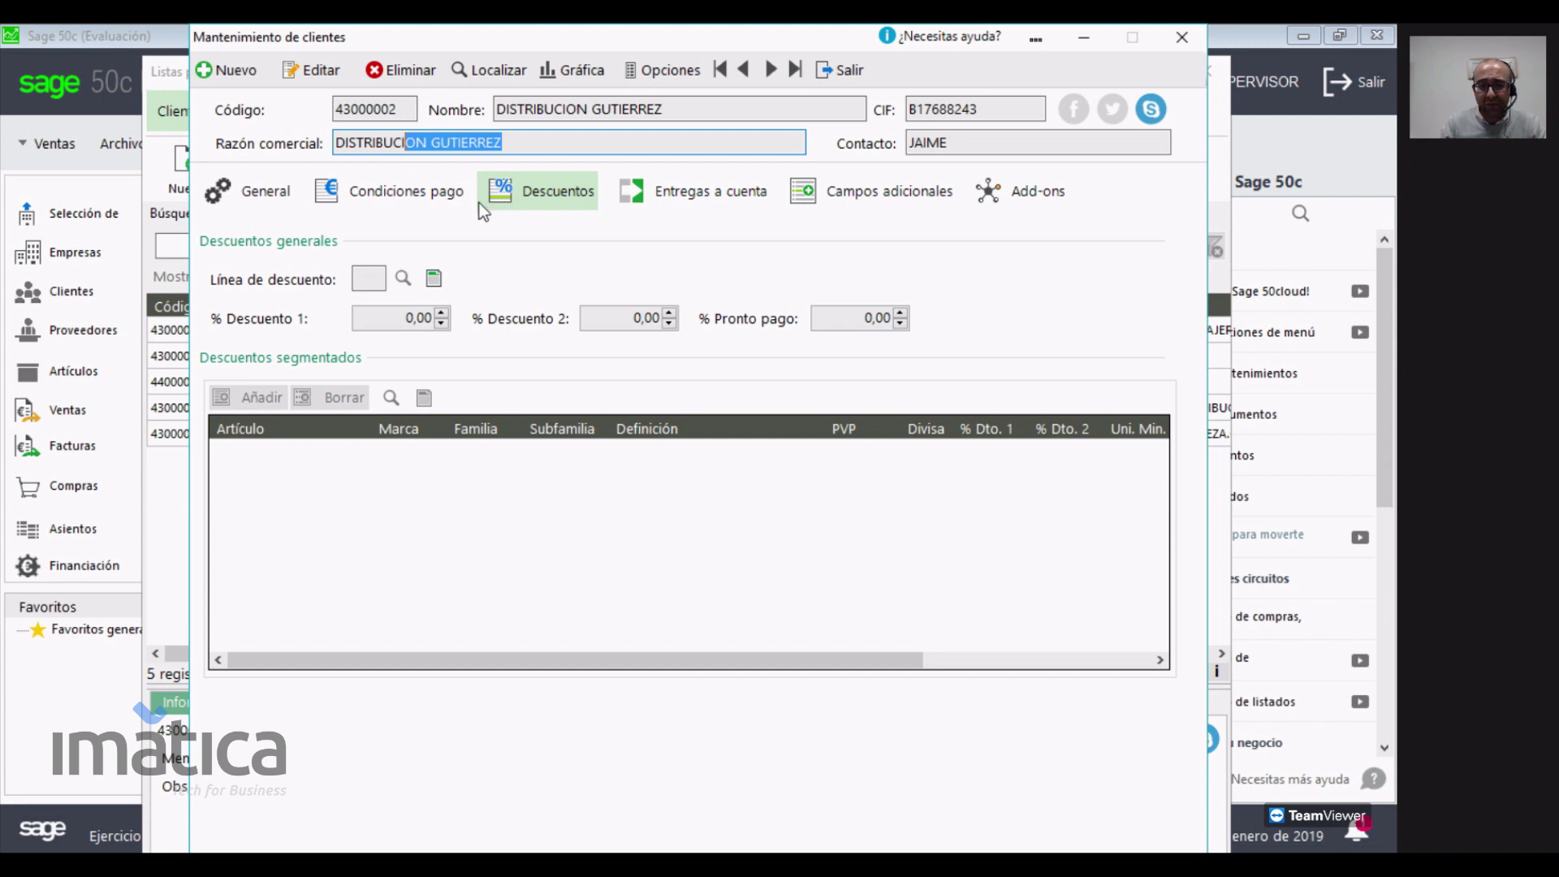
pyautogui.click(665, 201)
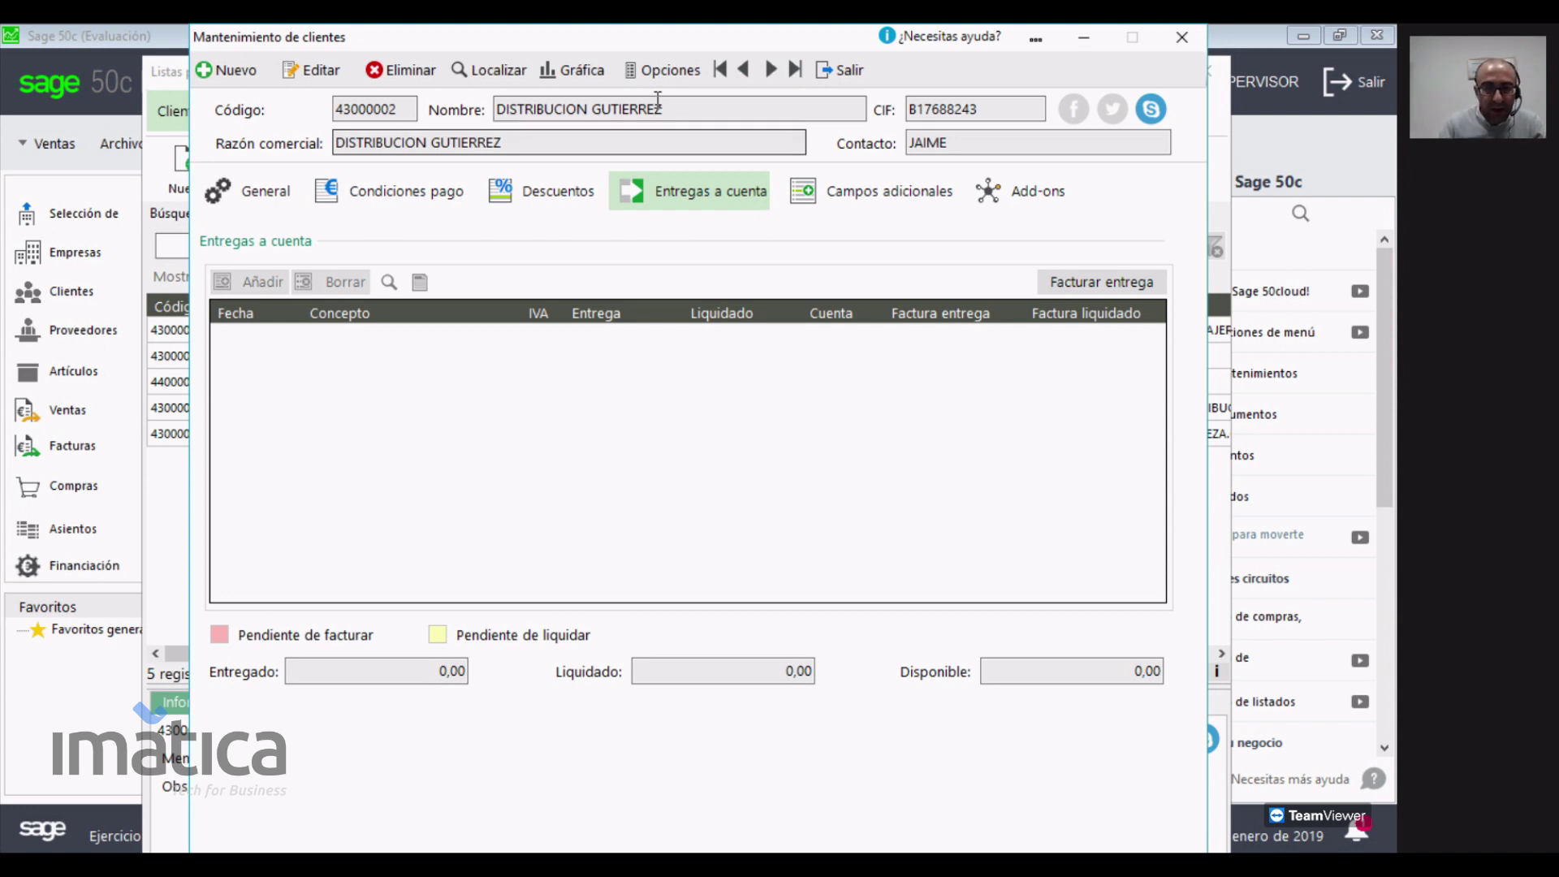
# - Open Gestión de mandatos for DISTRIBUCION GUTIERREZ and examine the mandate's payment type and mandate type
pyautogui.click(670, 70)
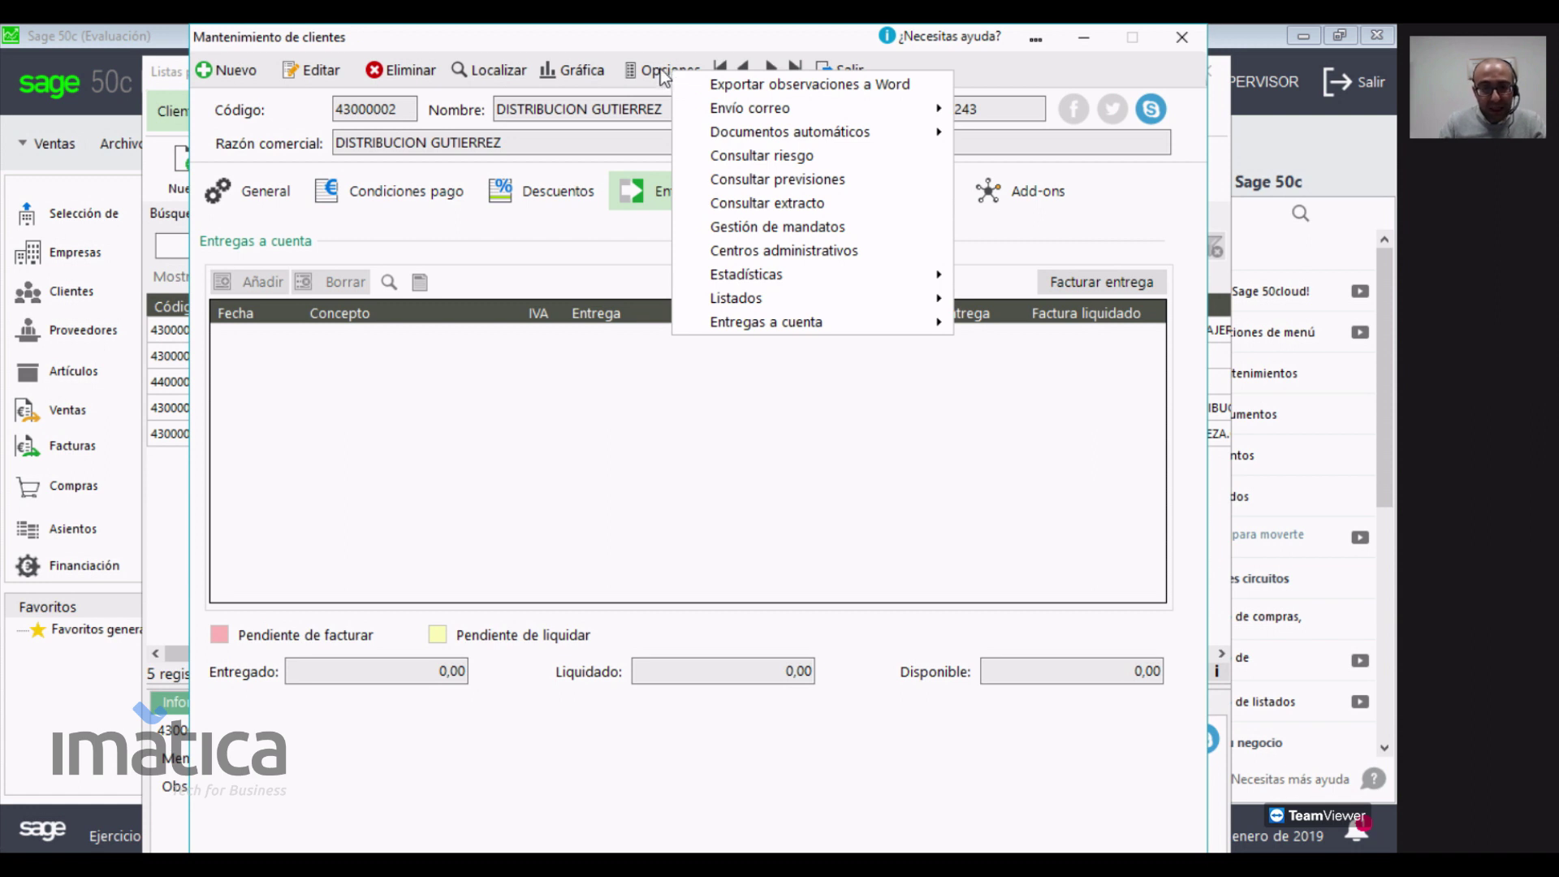
pyautogui.click(839, 228)
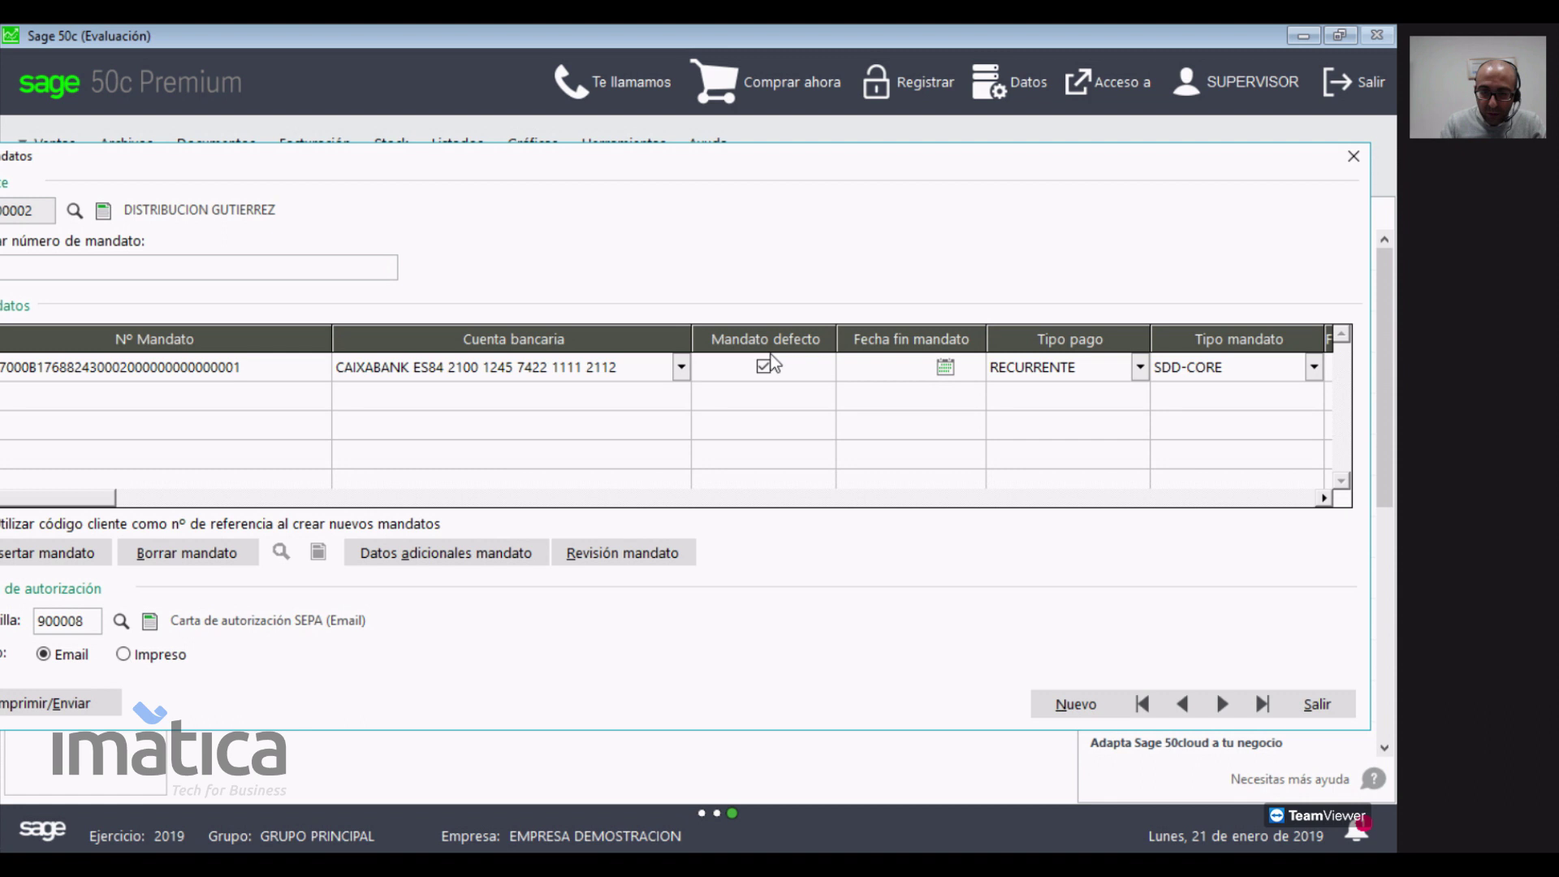
pyautogui.click(1083, 367)
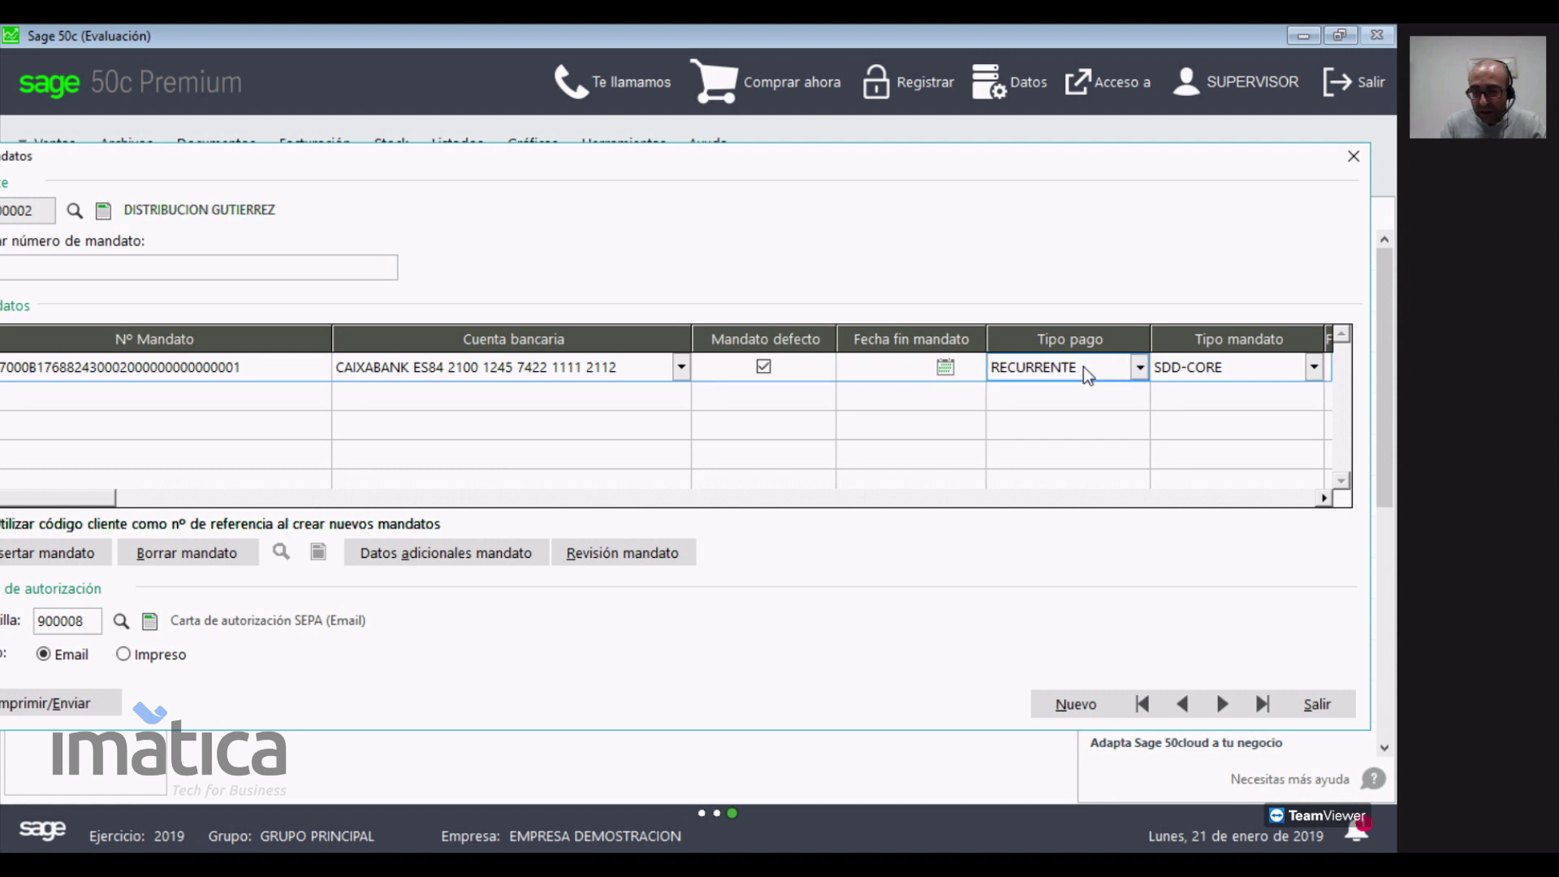
pyautogui.click(1245, 376)
pyautogui.click(1242, 371)
pyautogui.click(1242, 372)
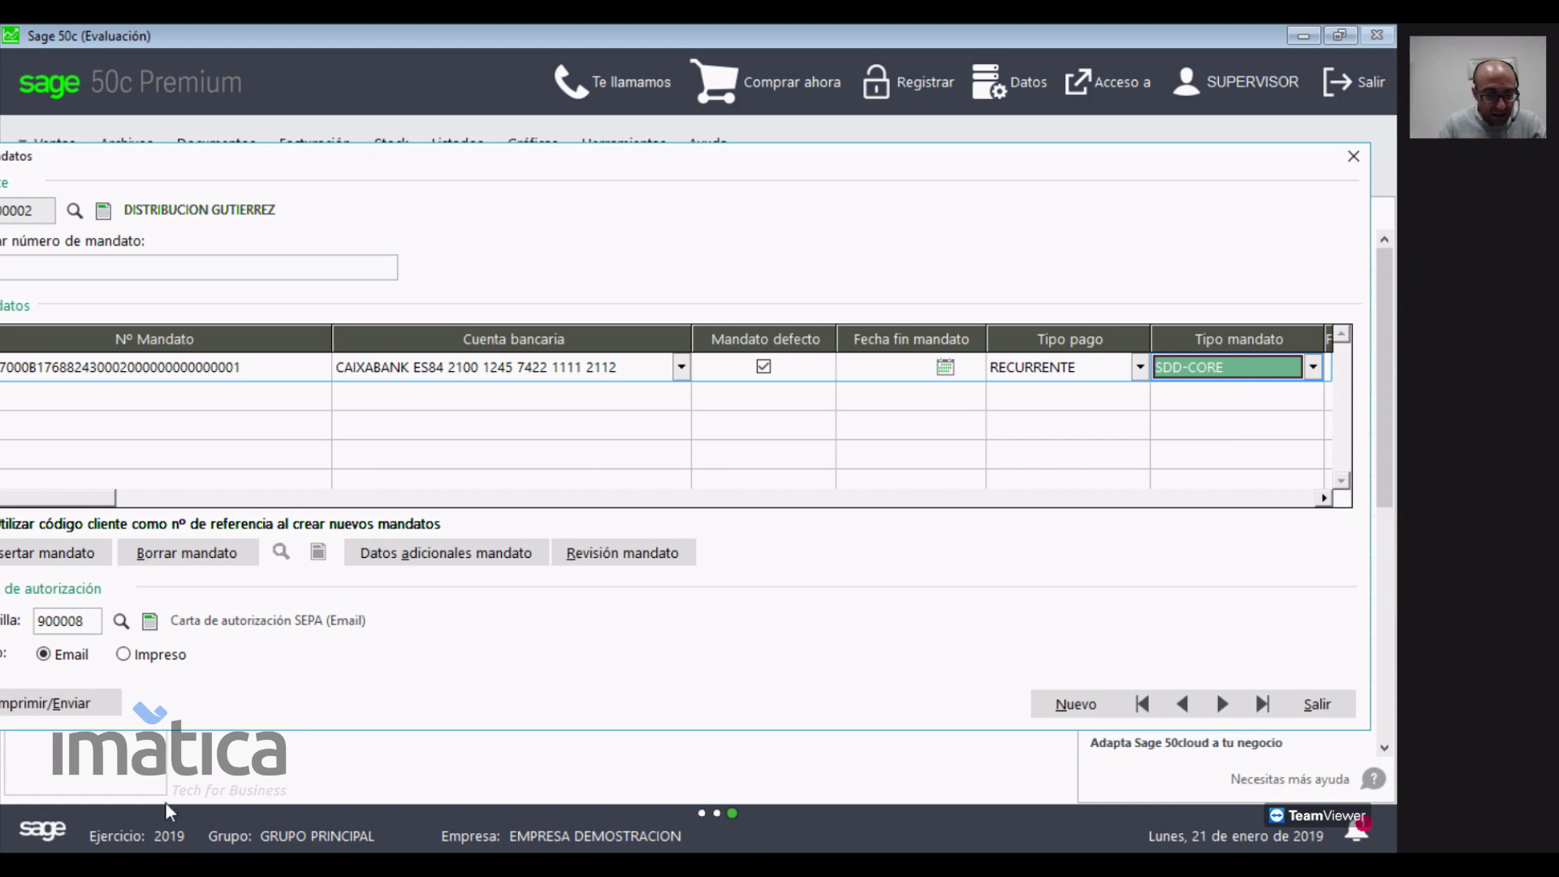
# - Generate the SEPA authorization letter by email for the mandate, review its body text and cancel the communication
pyautogui.click(86, 704)
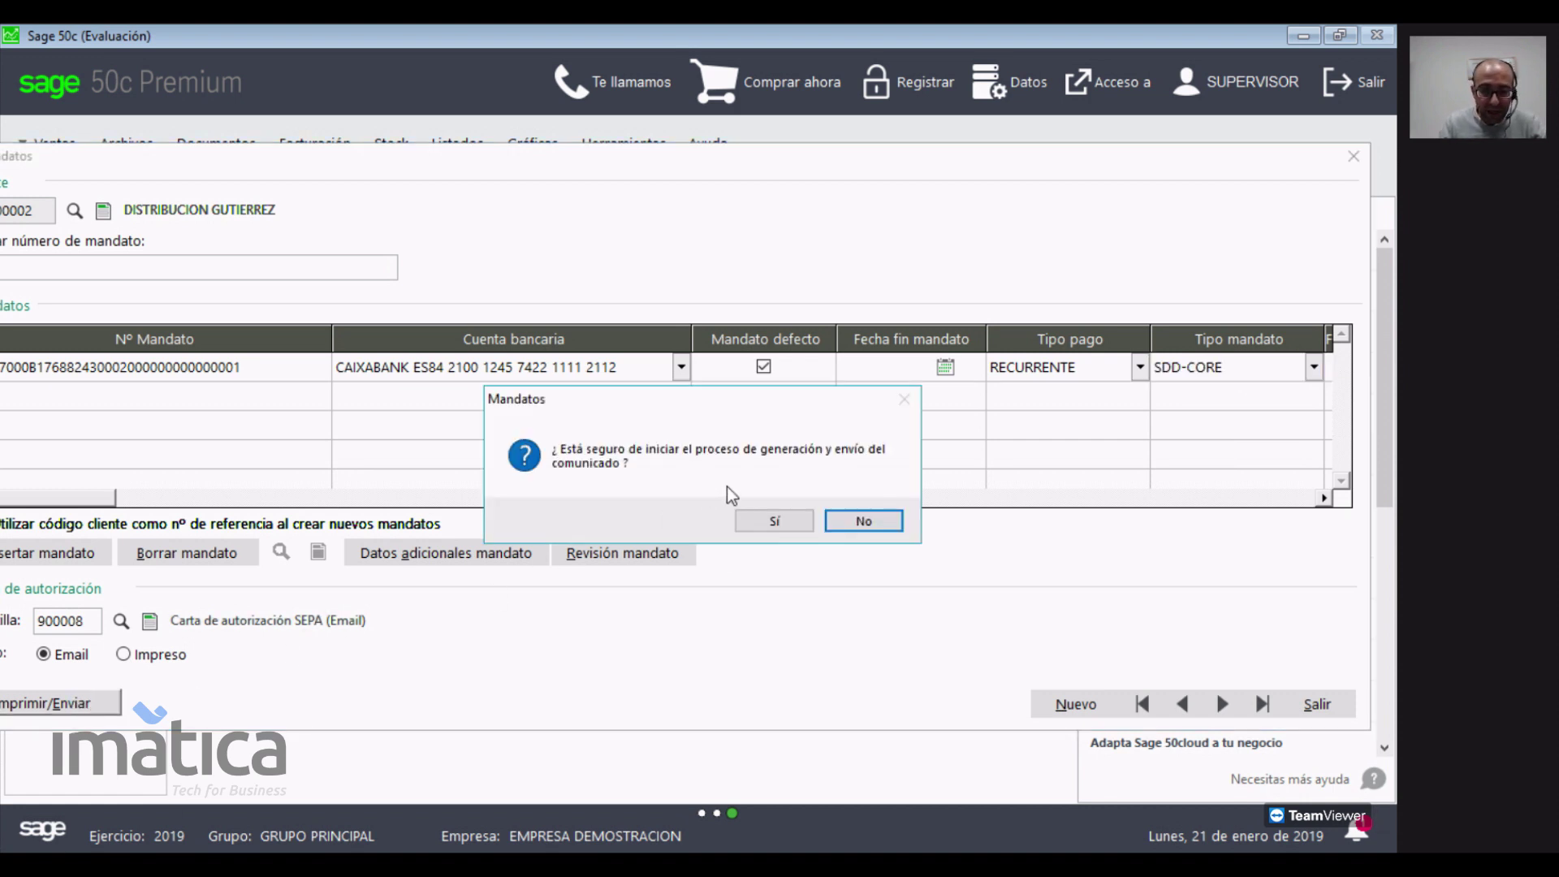
pyautogui.click(794, 518)
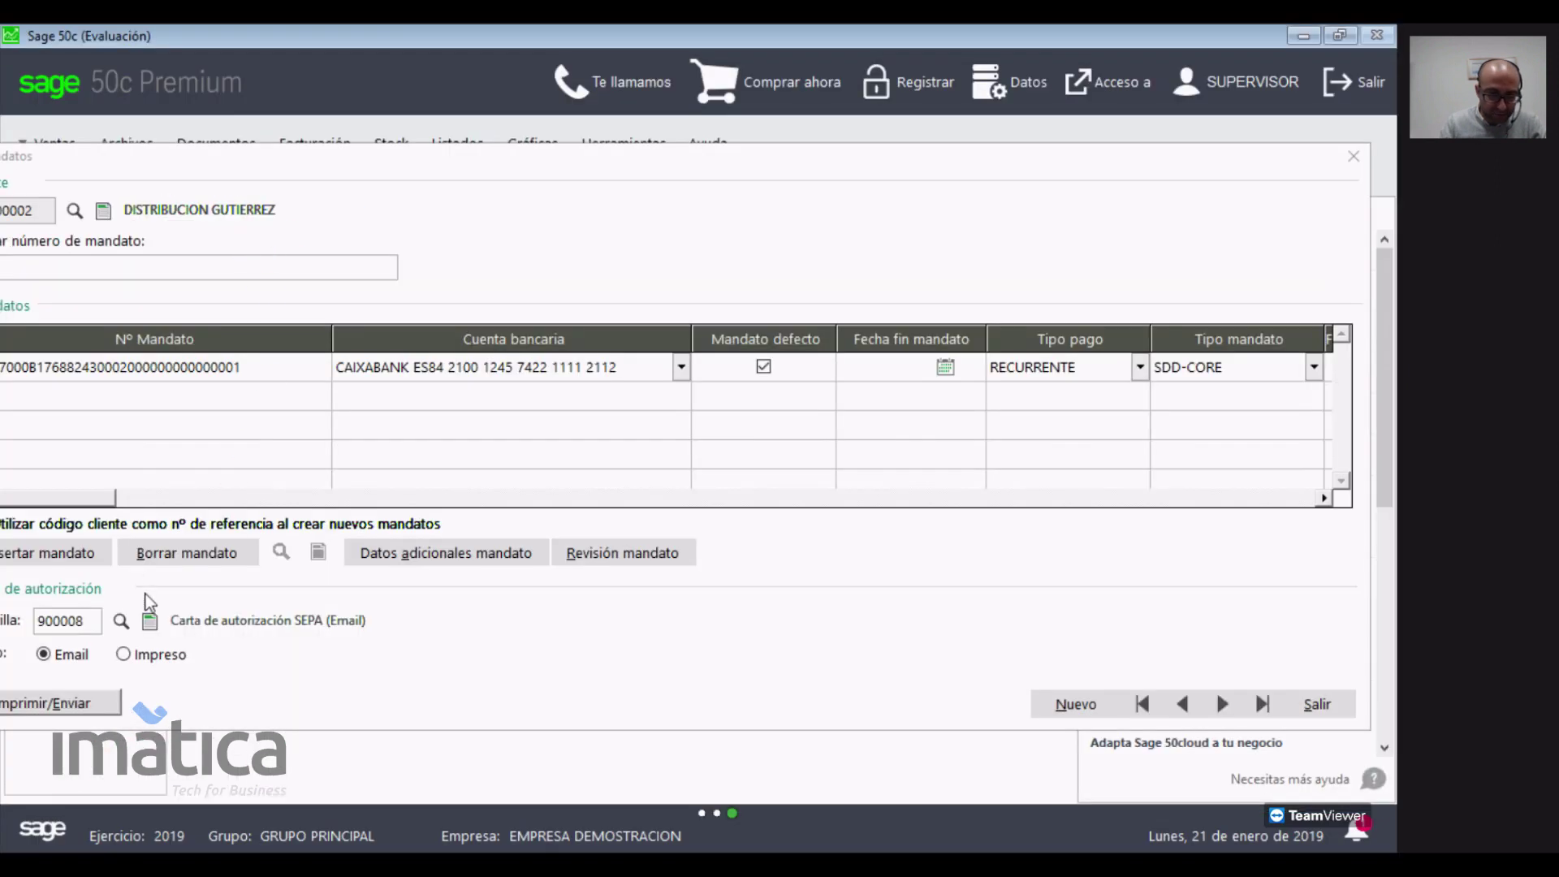
pyautogui.scroll(-3, 607, 376)
pyautogui.scroll(-10, 605, 377)
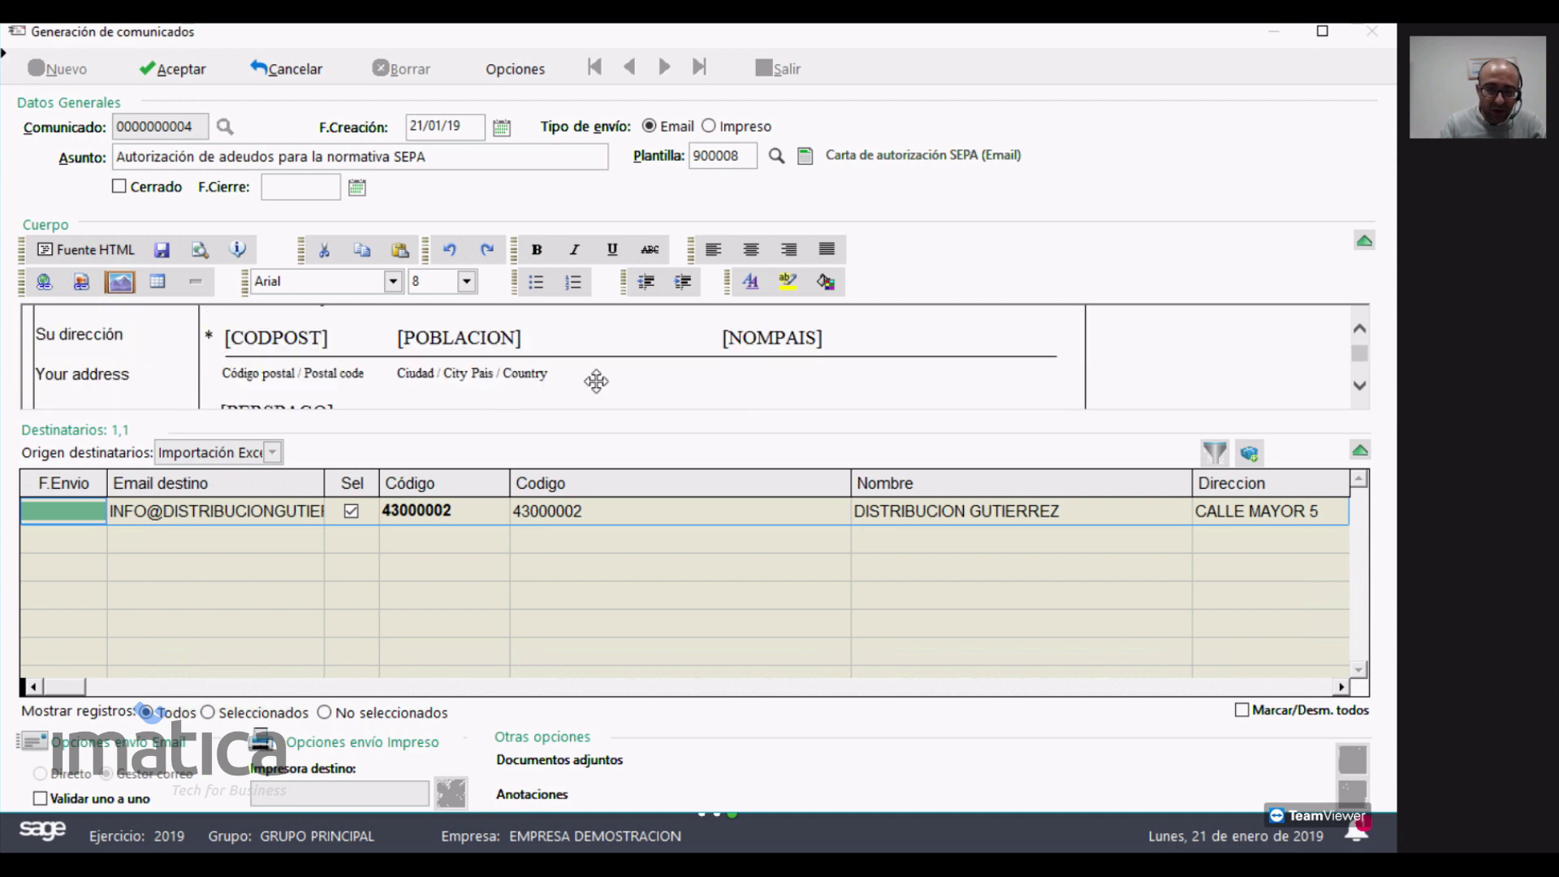
pyautogui.scroll(-2, 595, 385)
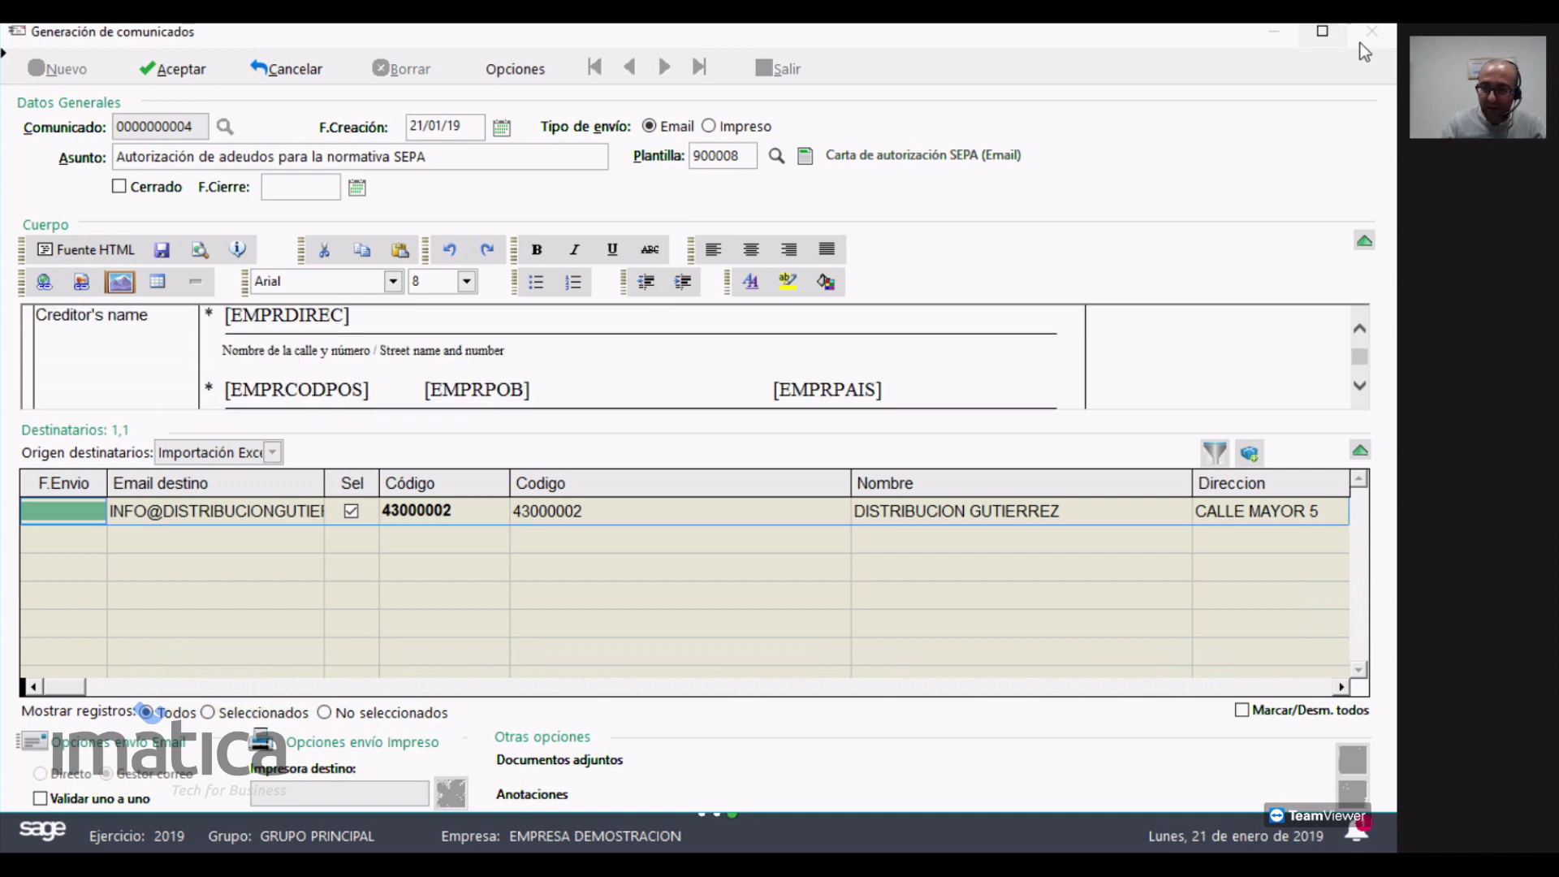
pyautogui.click(290, 71)
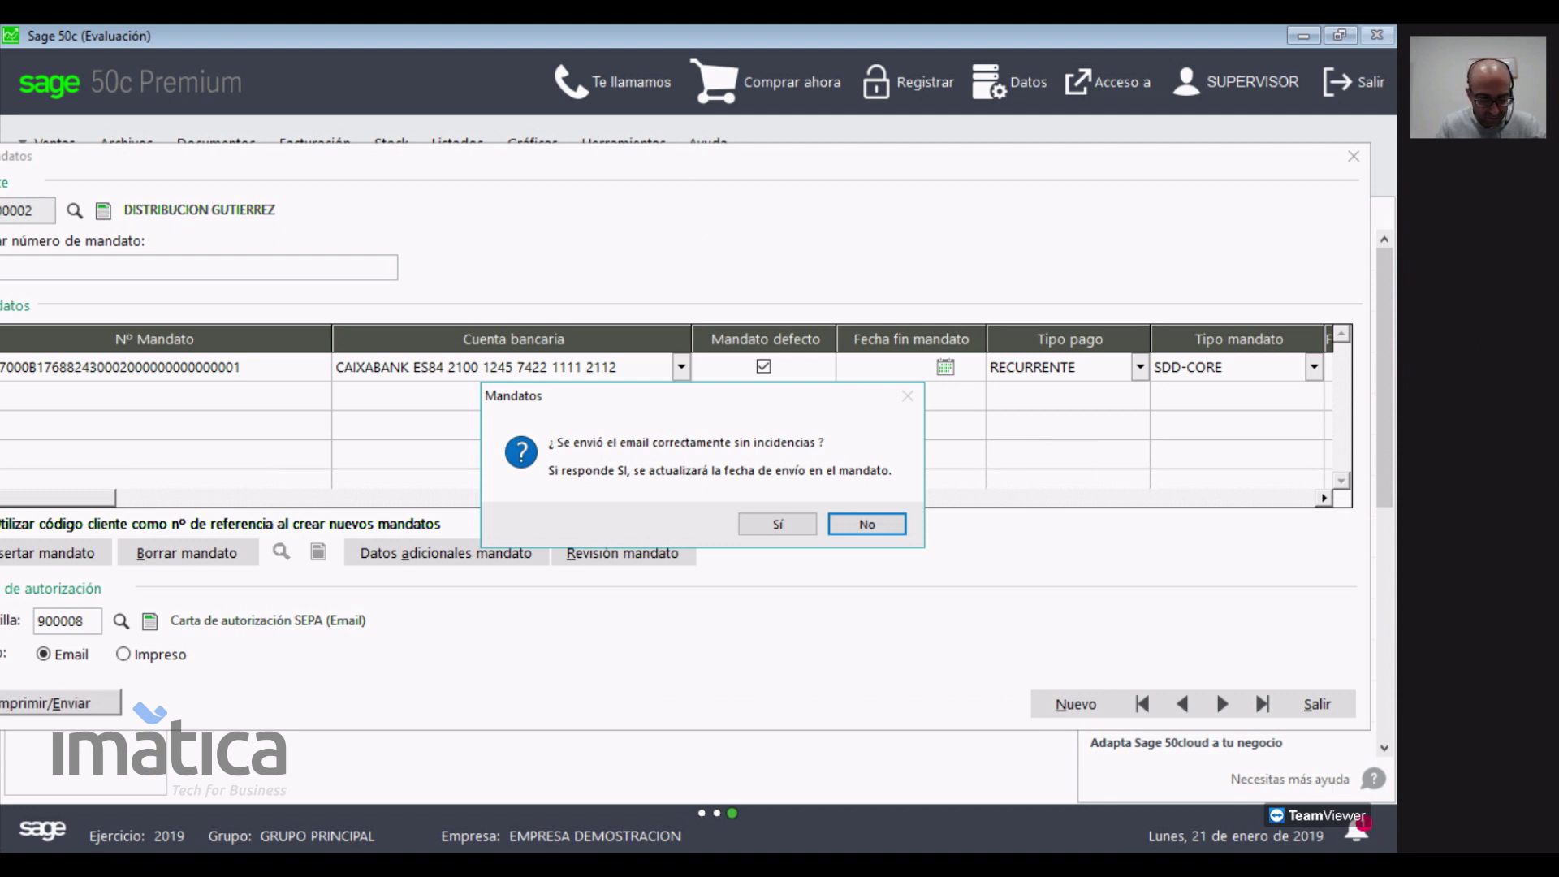
# - Bring the DISTRIBUCION GUTIERREZ customer record to the front and close it
pyautogui.press('super')
pyautogui.press('super')
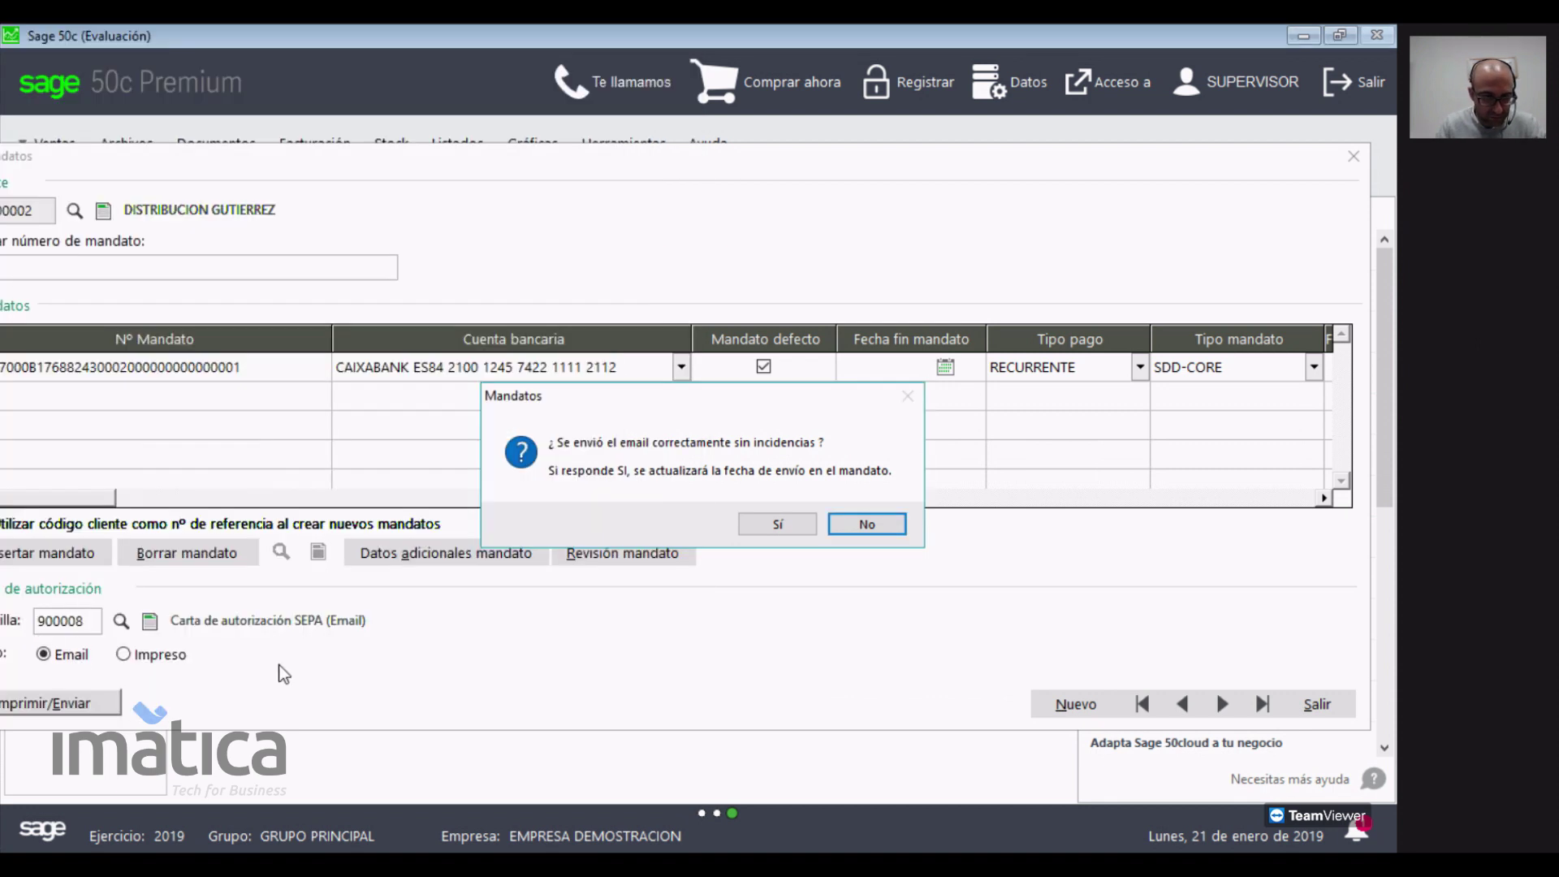
pyautogui.click(1309, 706)
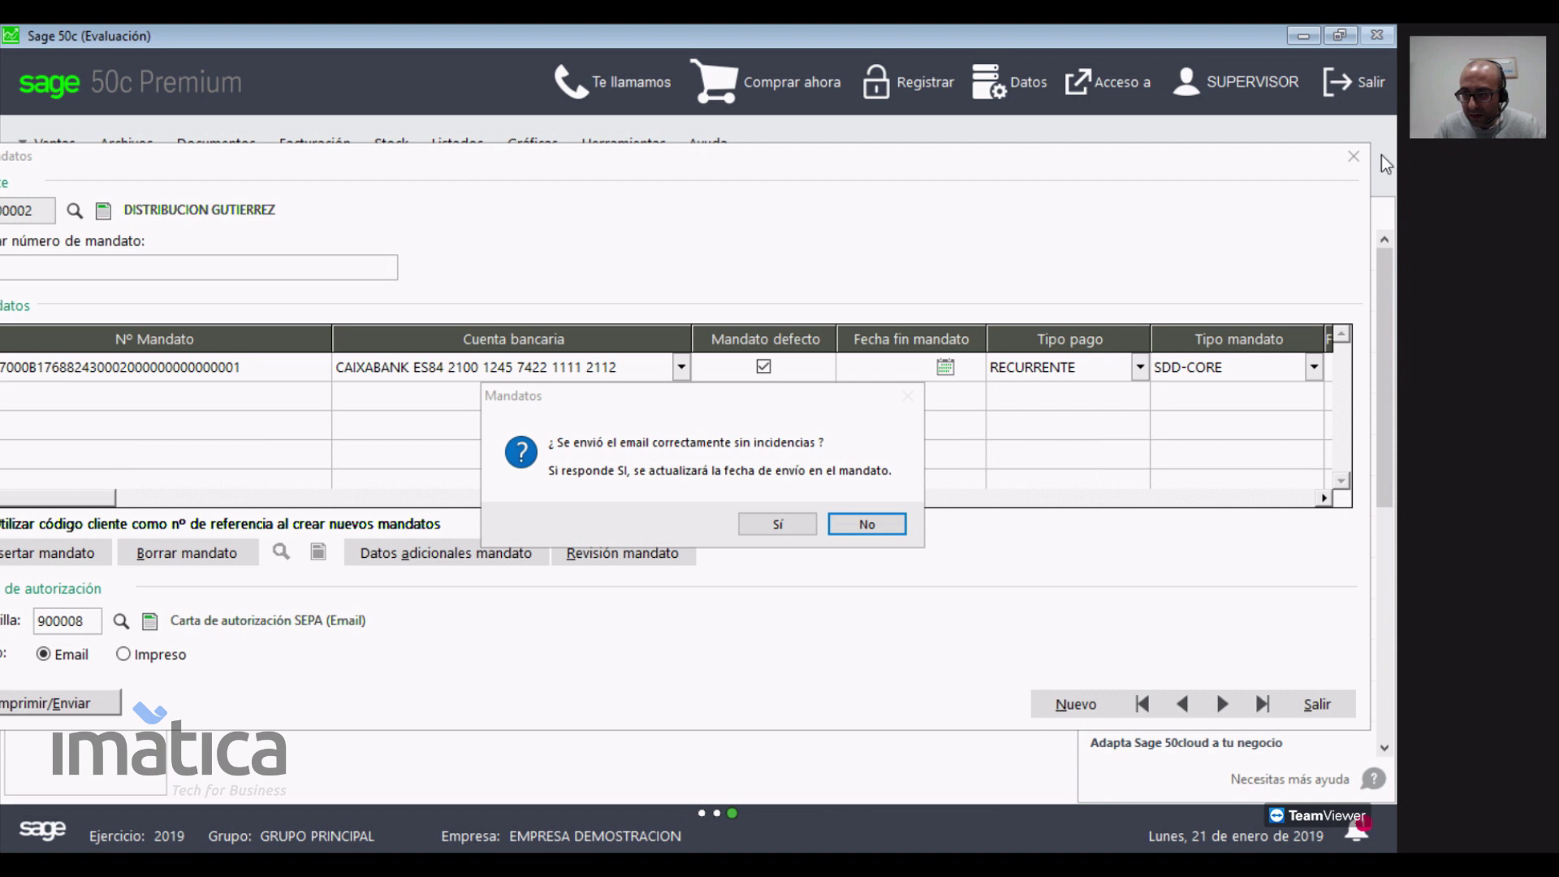
pyautogui.press('super')
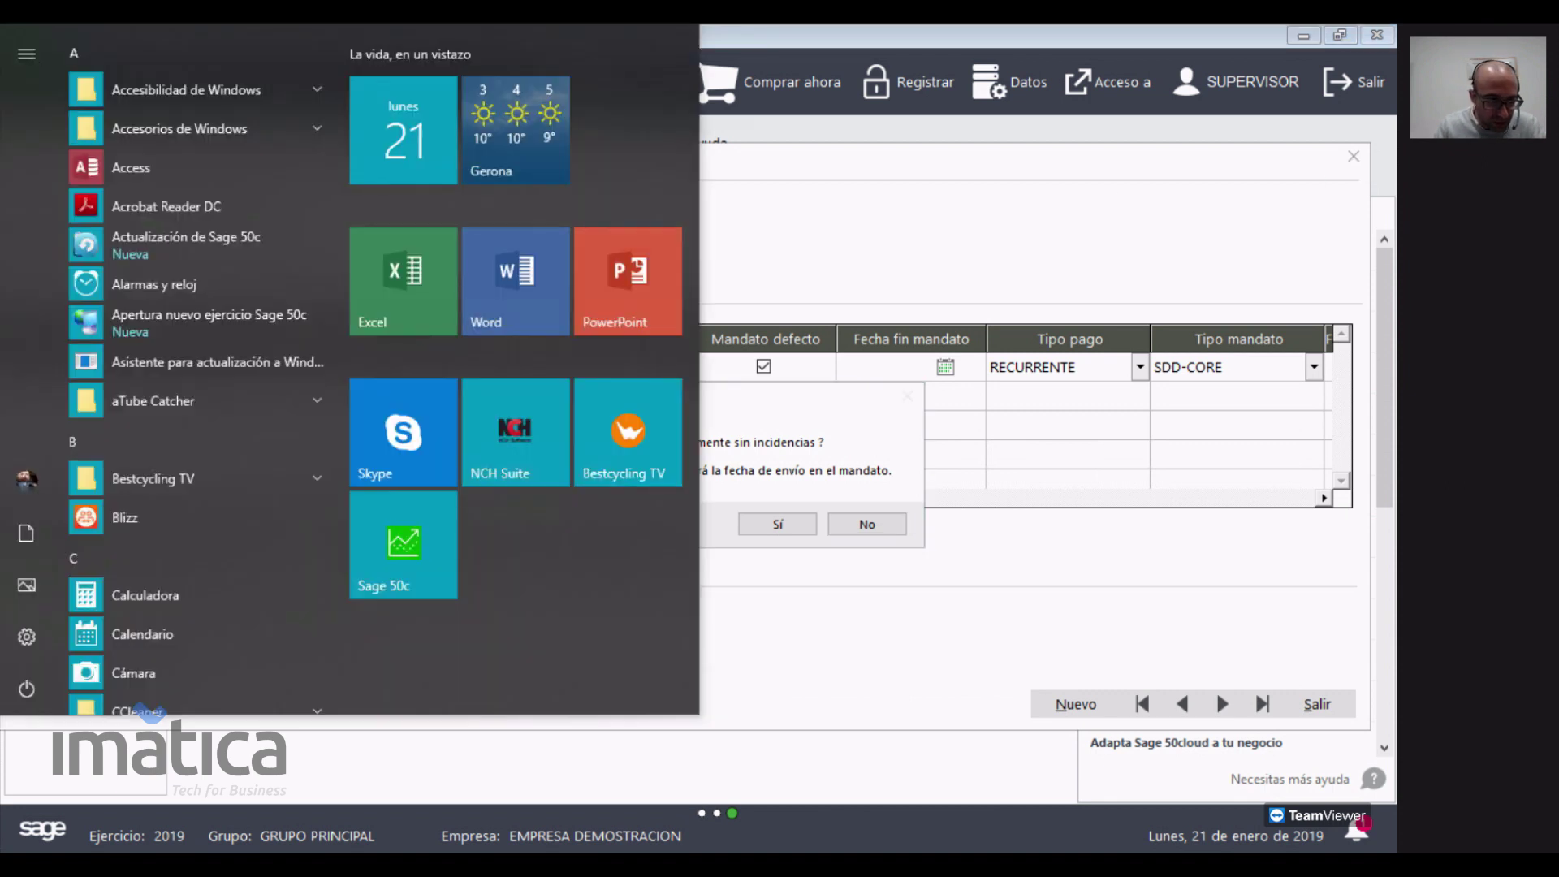
pyautogui.click(49, 669)
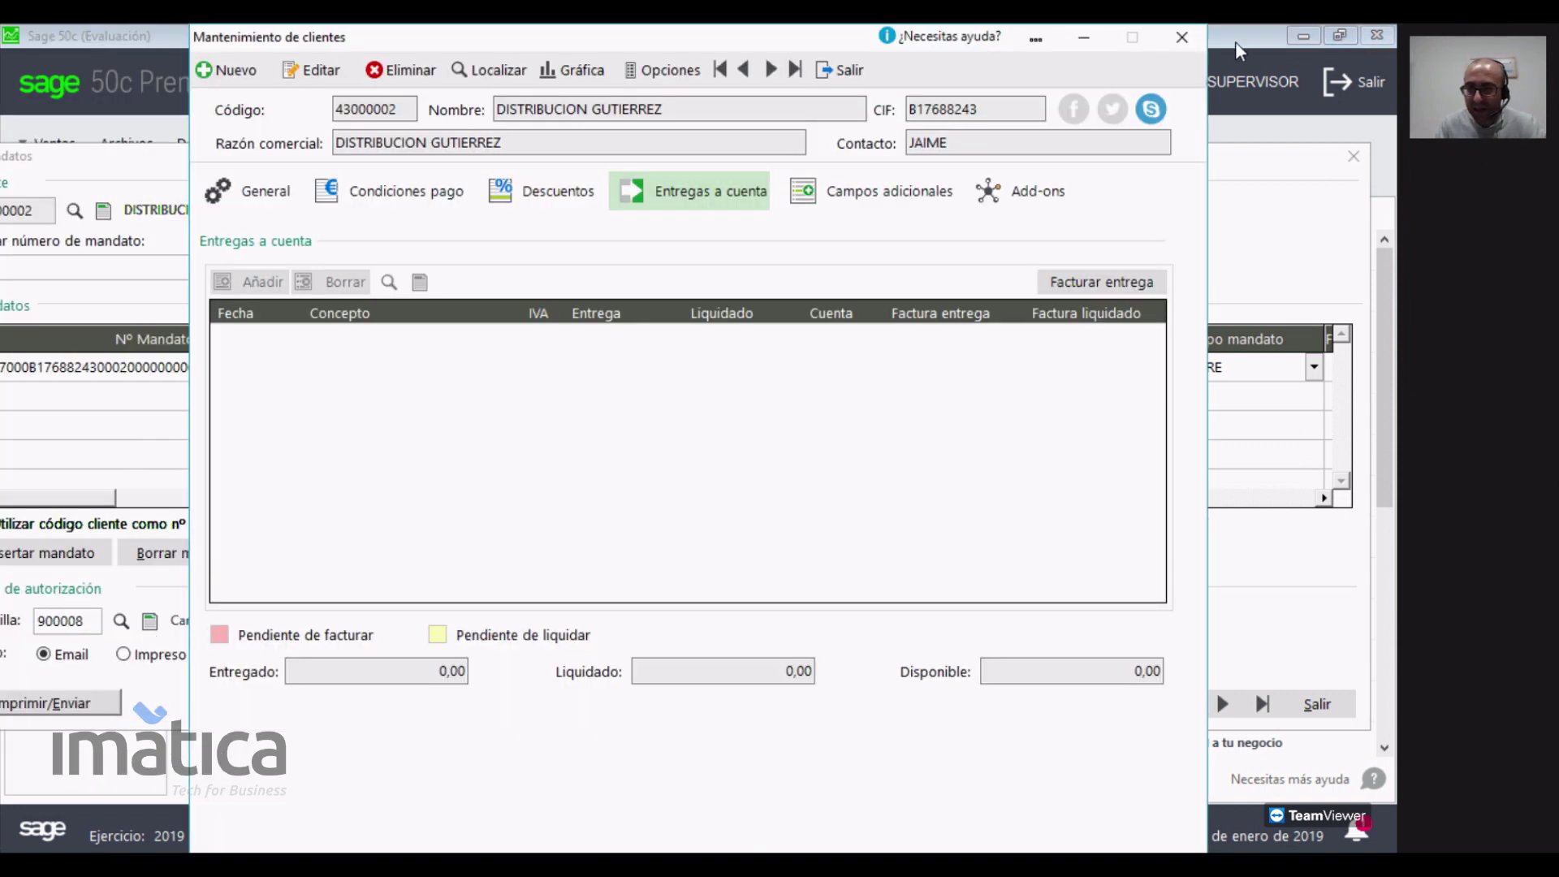
pyautogui.click(1182, 36)
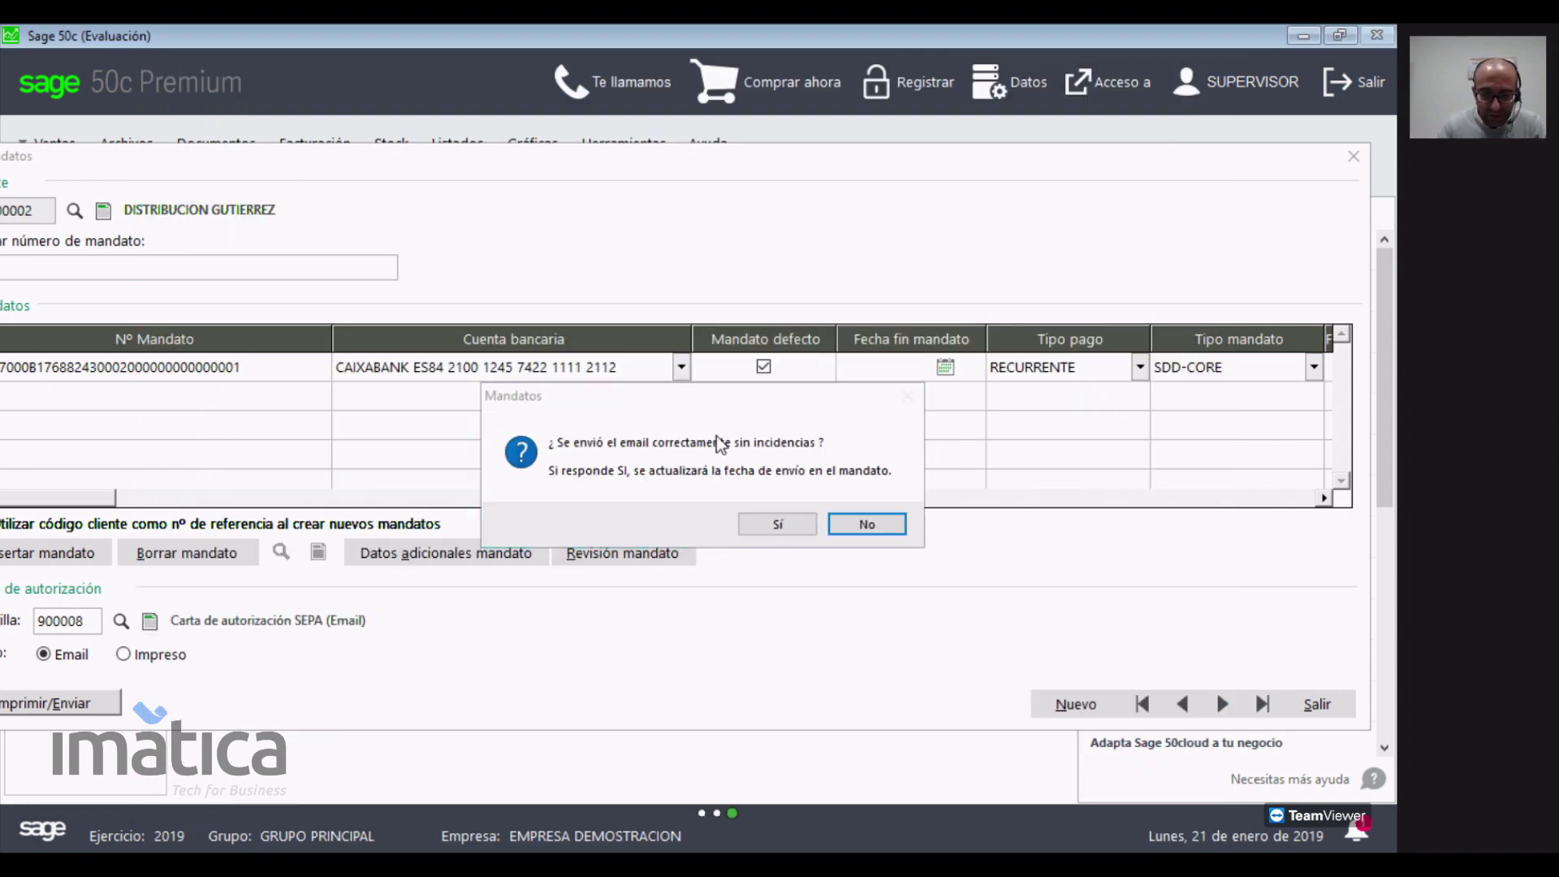
# - Decline updating the mandate's sending date and leave the mandates window, selecting CERRAJERIA GOMEZ in the Clientes list
pyautogui.click(849, 524)
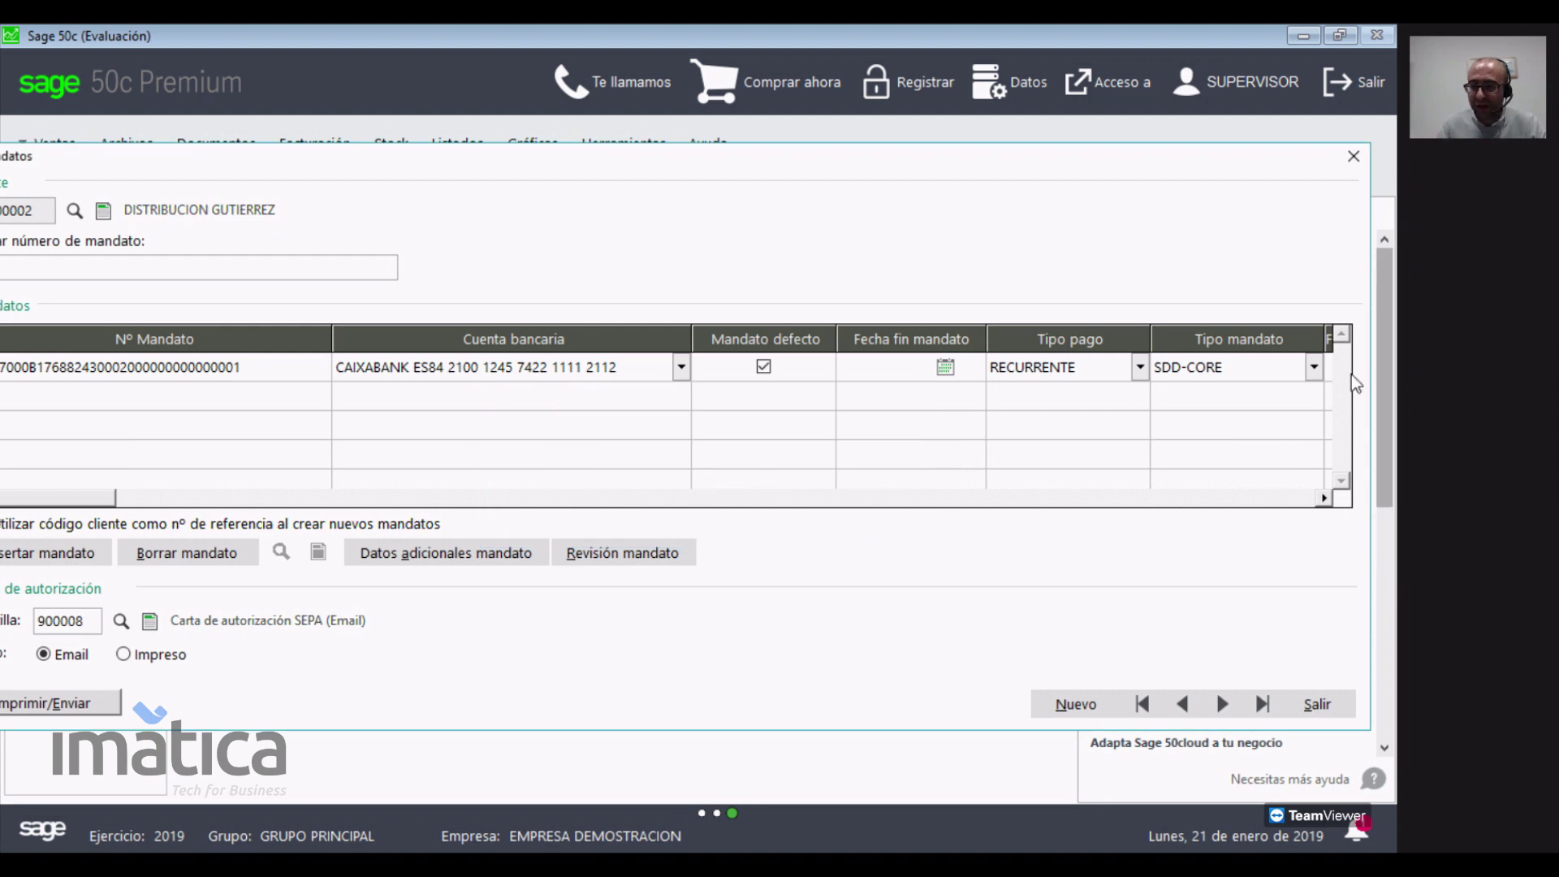
pyautogui.click(1353, 156)
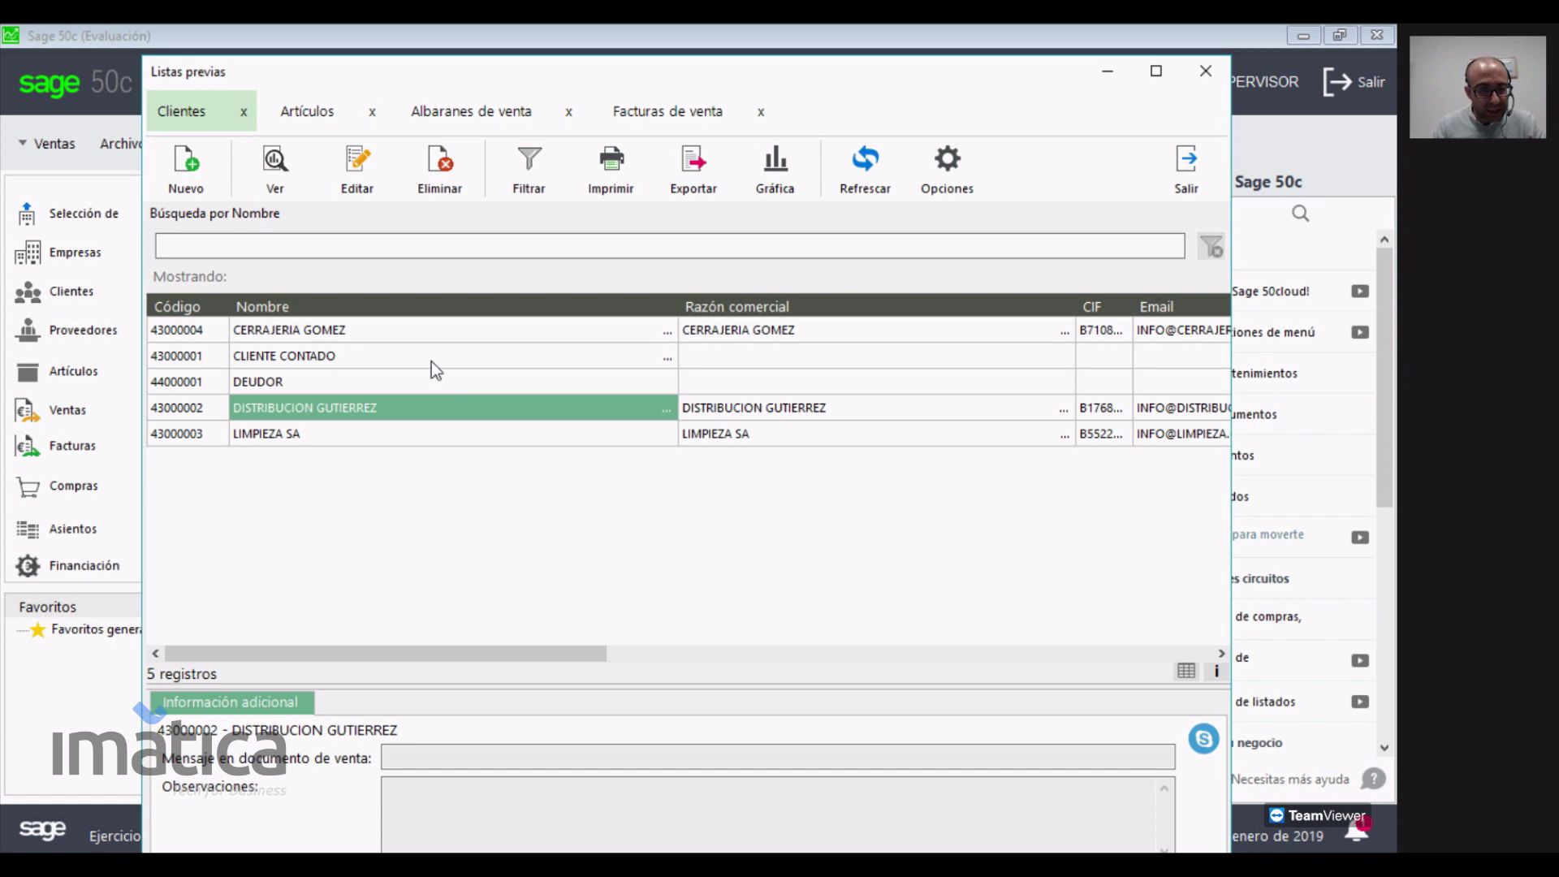
pyautogui.click(432, 328)
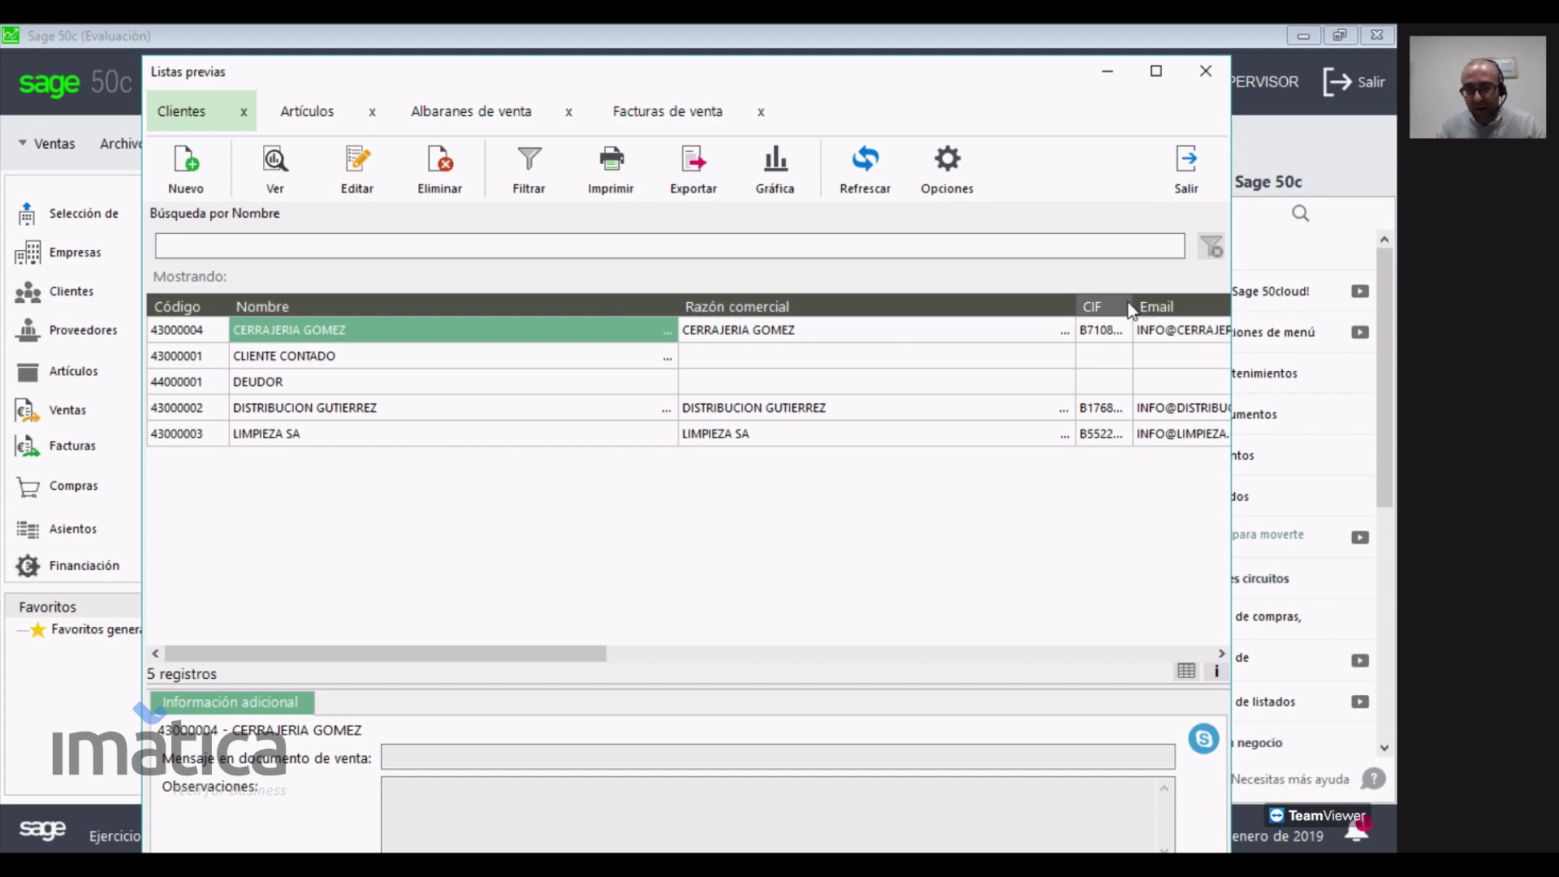
# - Look across the Clientes list columns, search the customers by name for "imp", and clear the search
pyautogui.click(1083, 657)
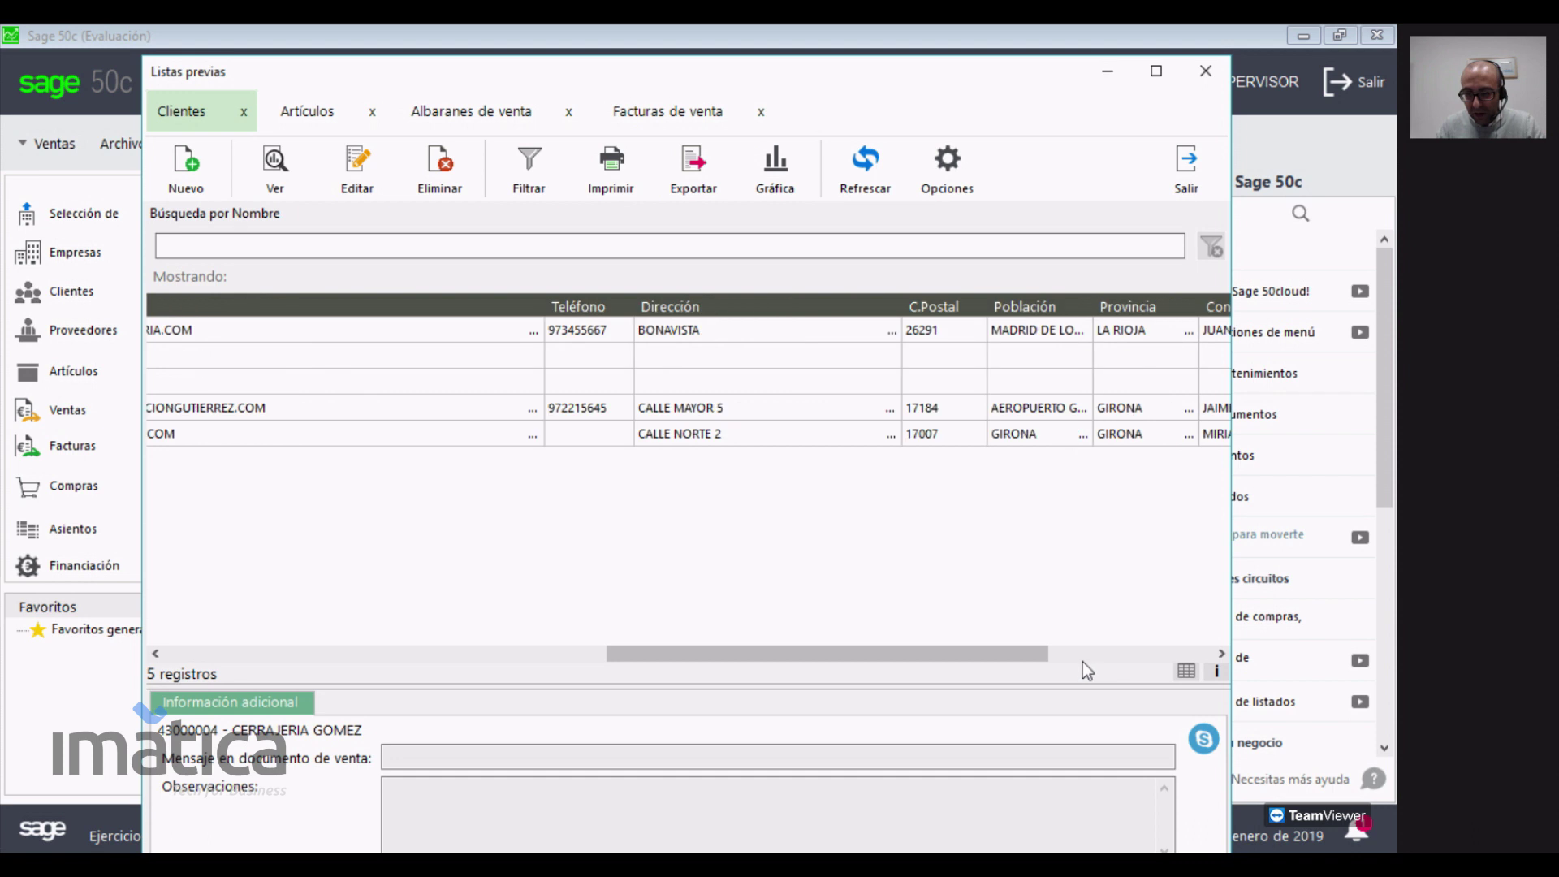
pyautogui.click(1083, 658)
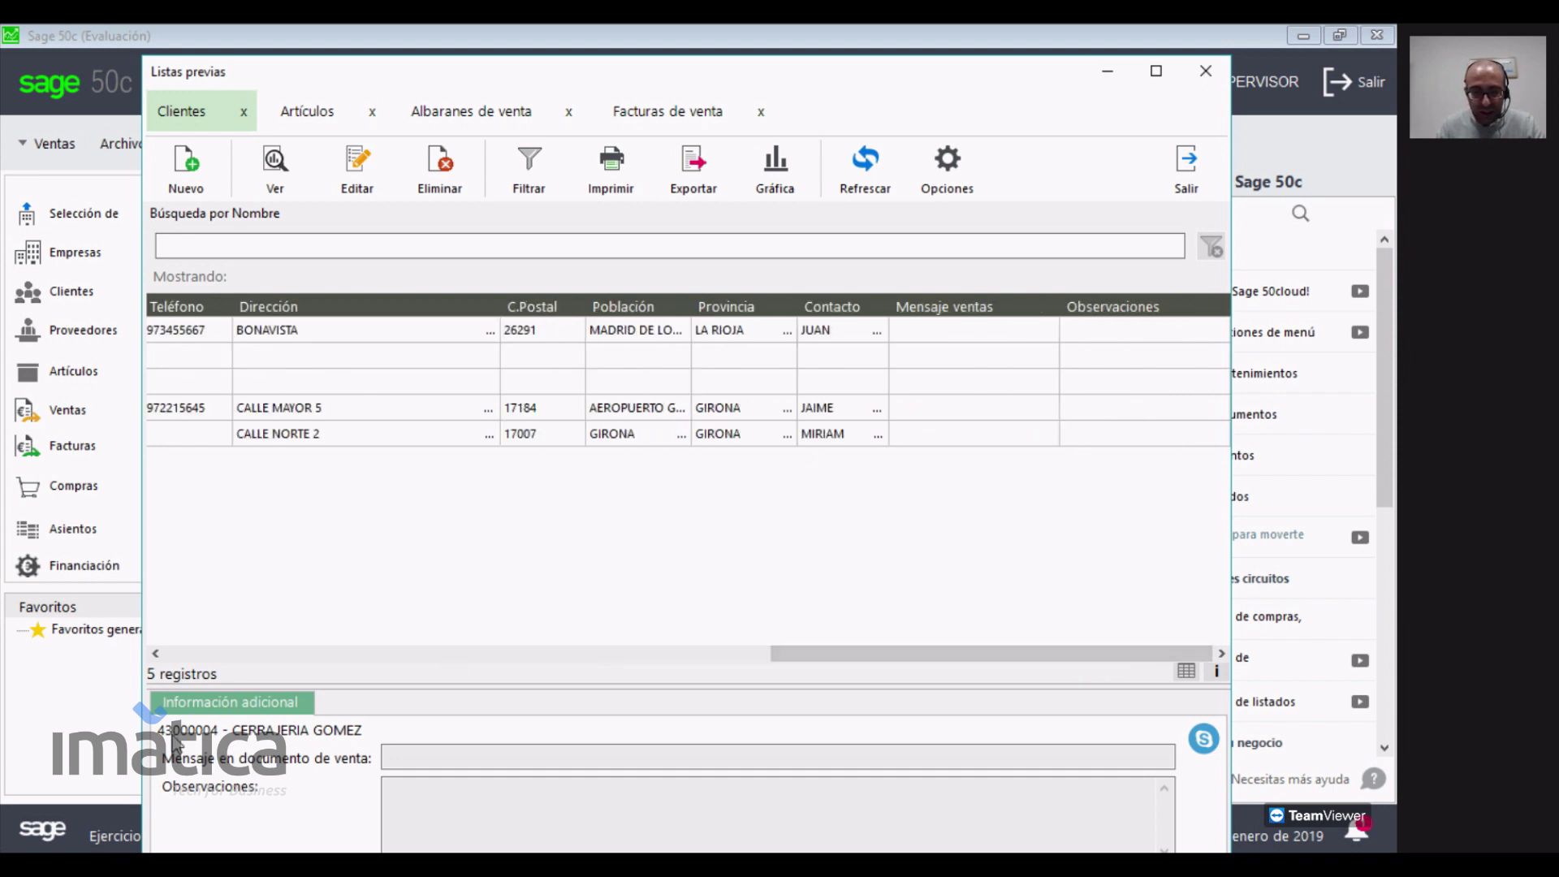
pyautogui.click(182, 659)
pyautogui.click(182, 659)
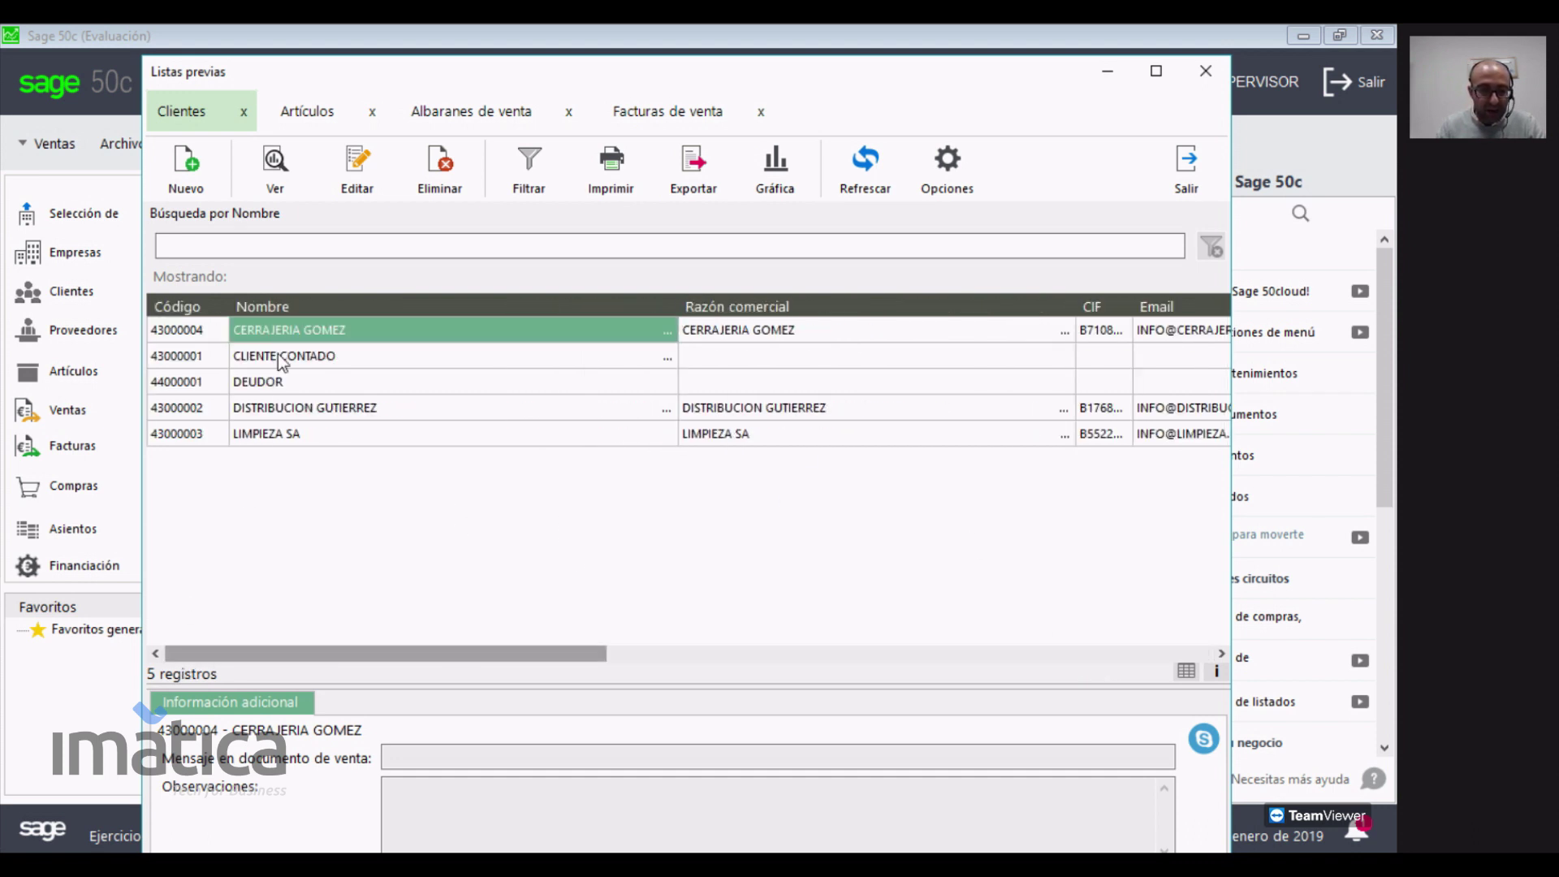
pyautogui.click(314, 248)
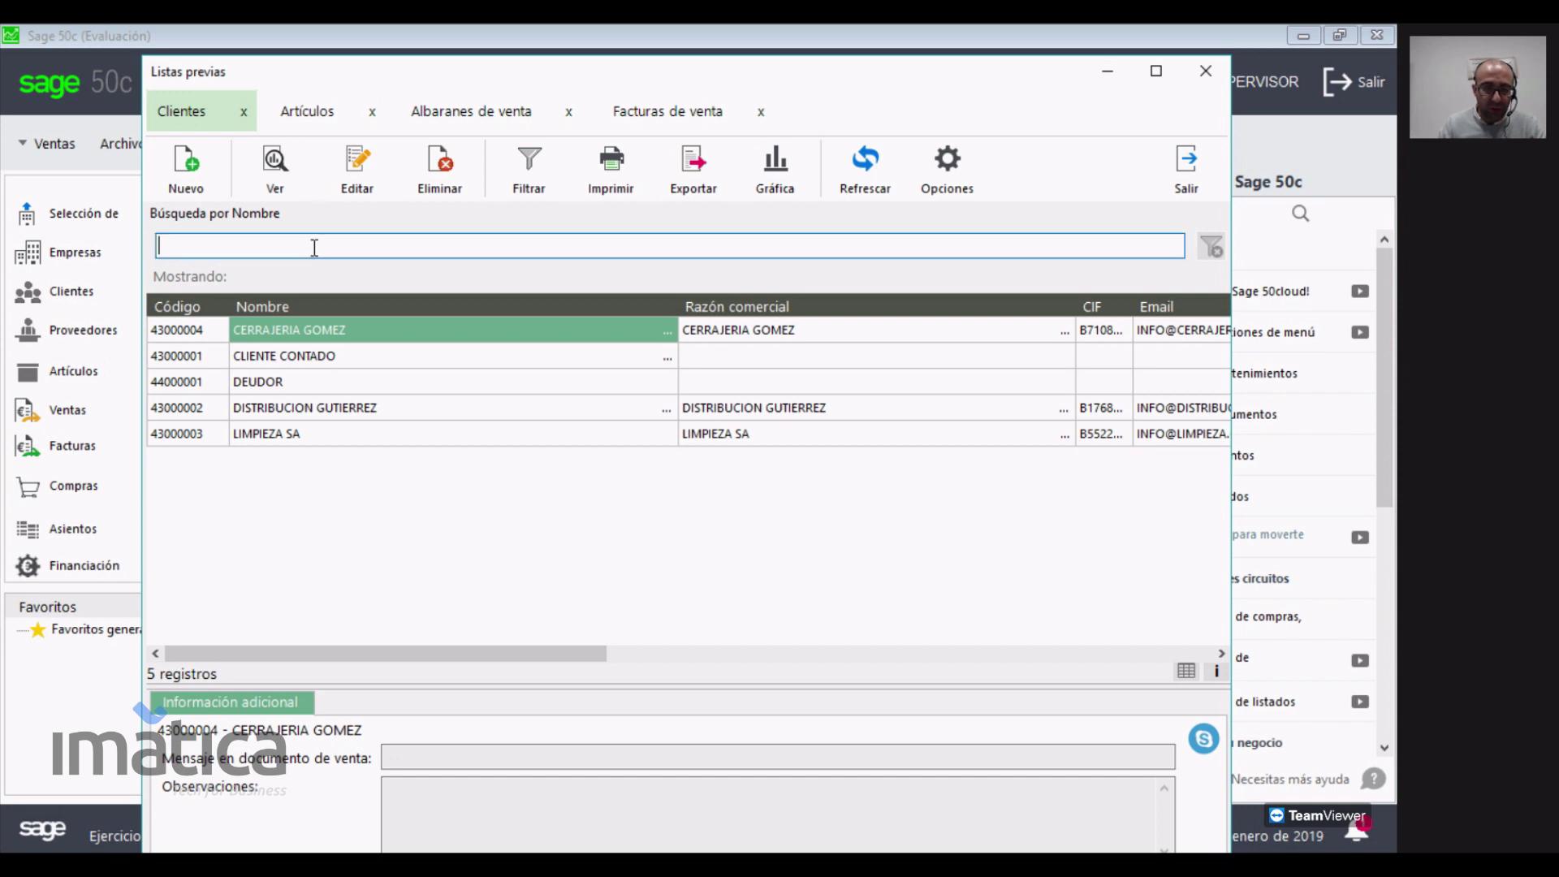
pyautogui.write('imp')
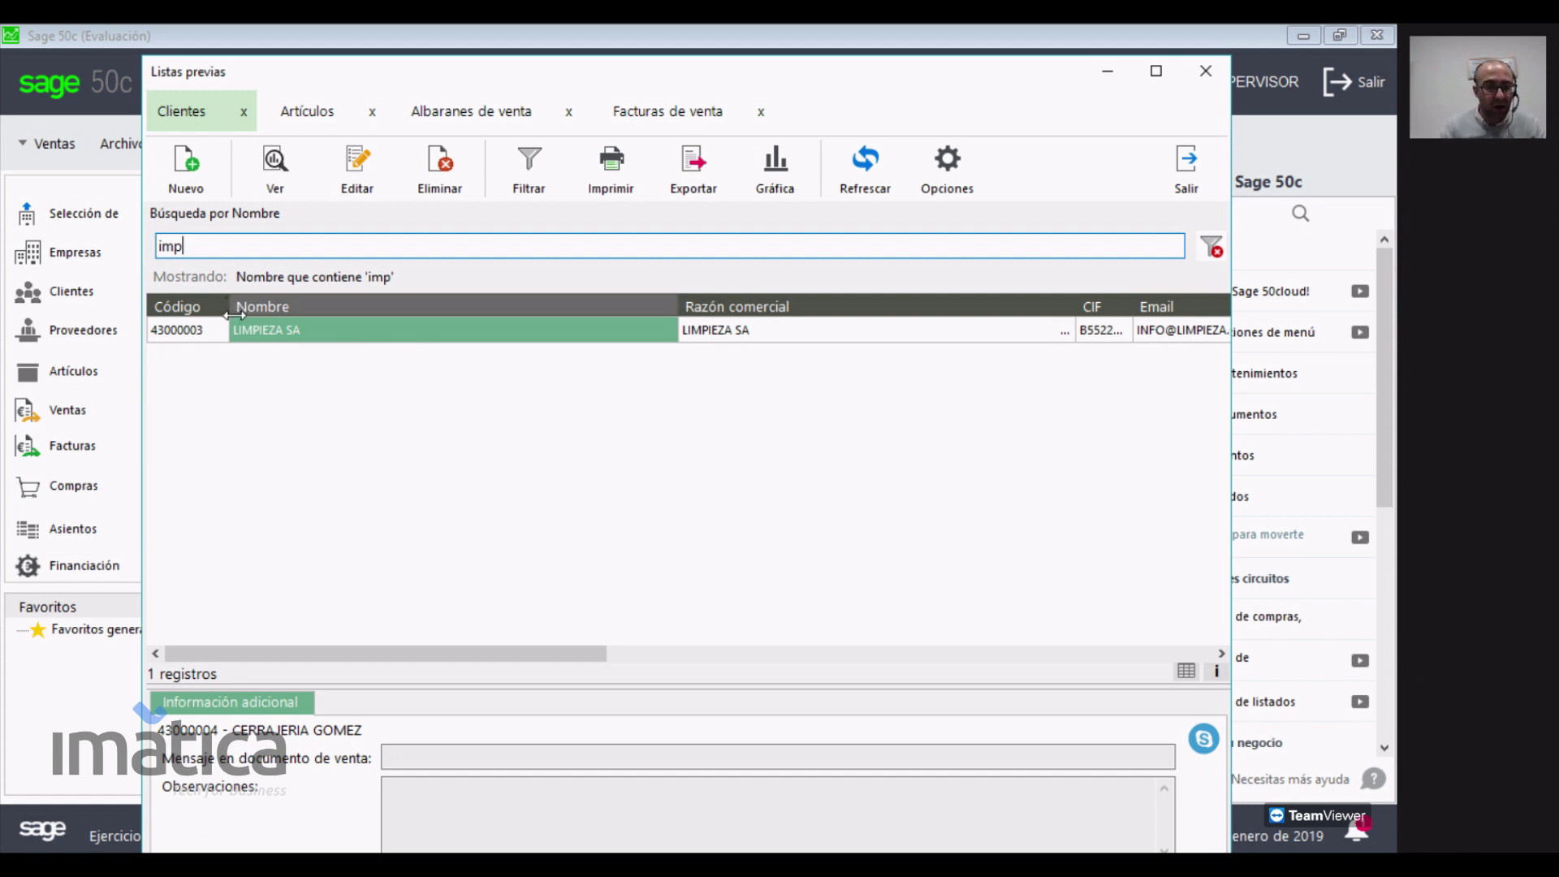
pyautogui.doubleClick(220, 245)
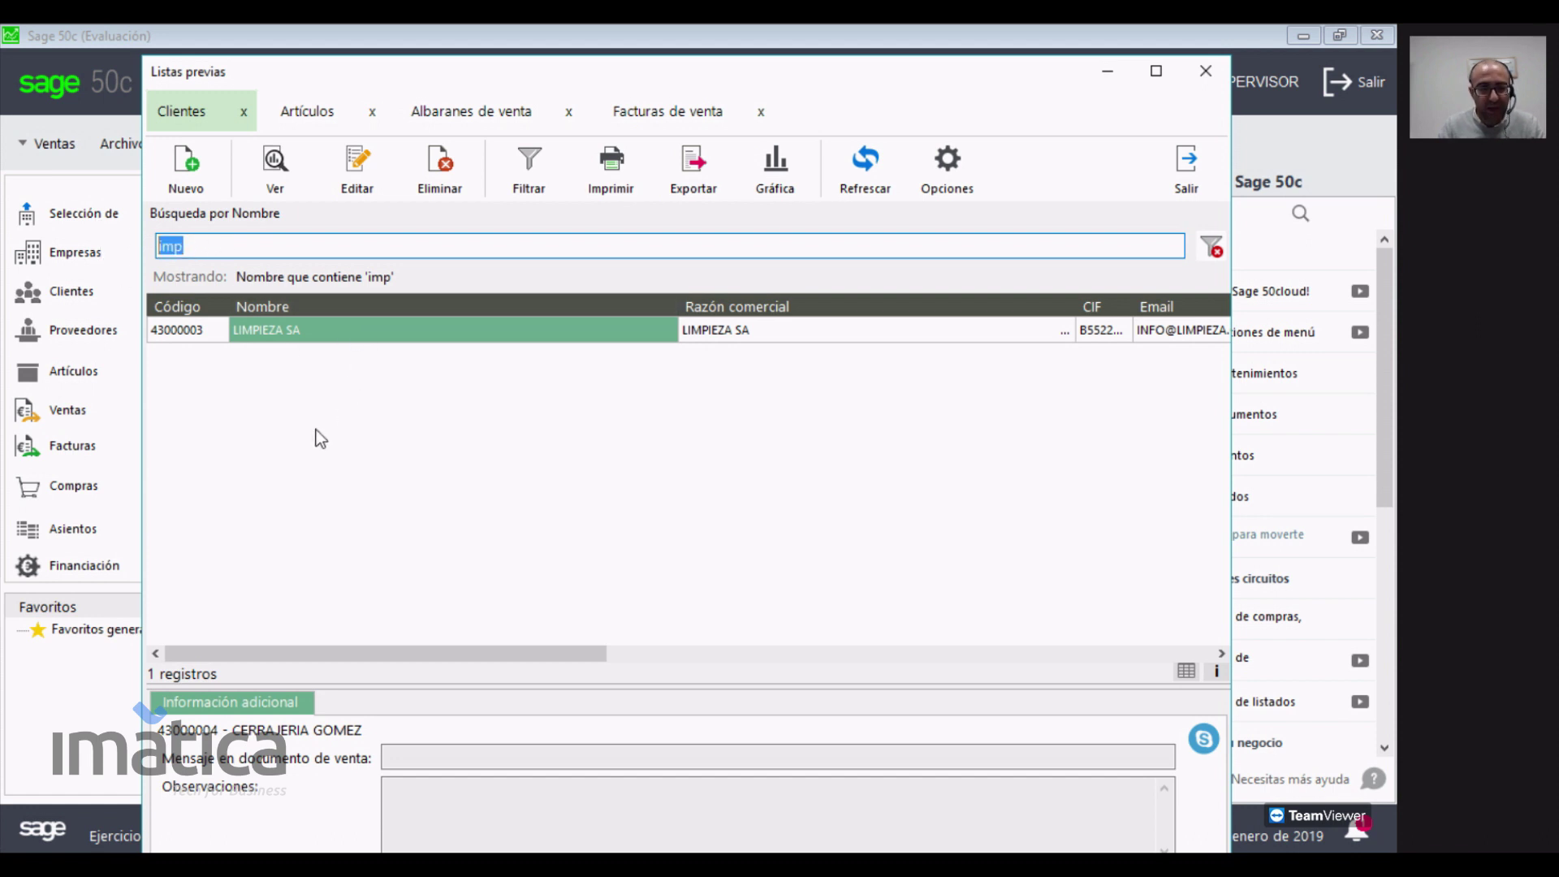
pyautogui.press('BackSpace')
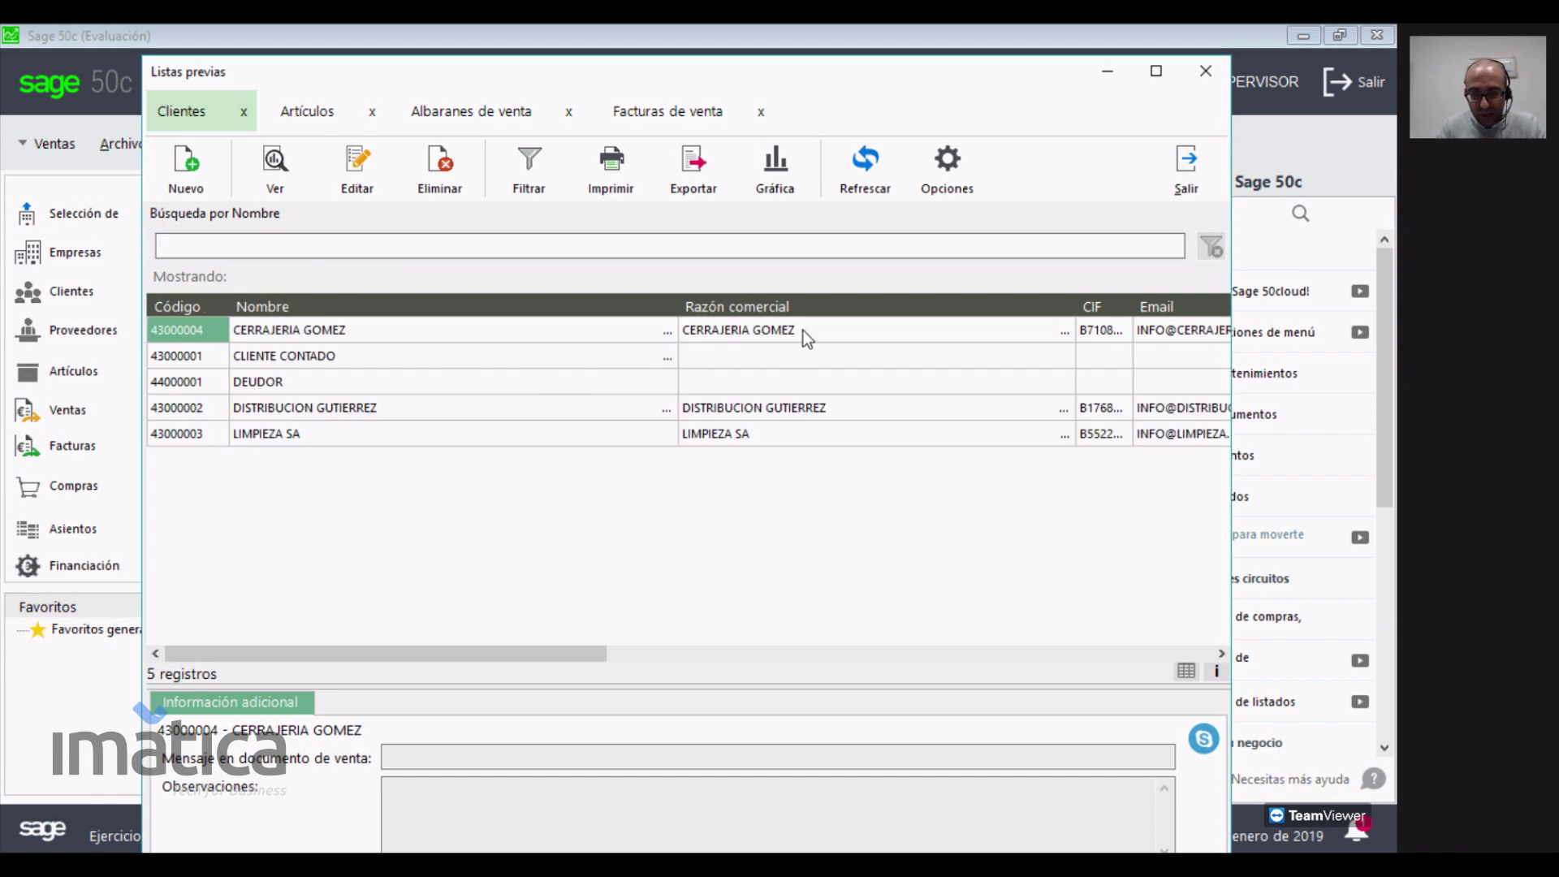
# - Switch the Clientes search to the CIF column, search for "b17", and clear the search
pyautogui.click(802, 329)
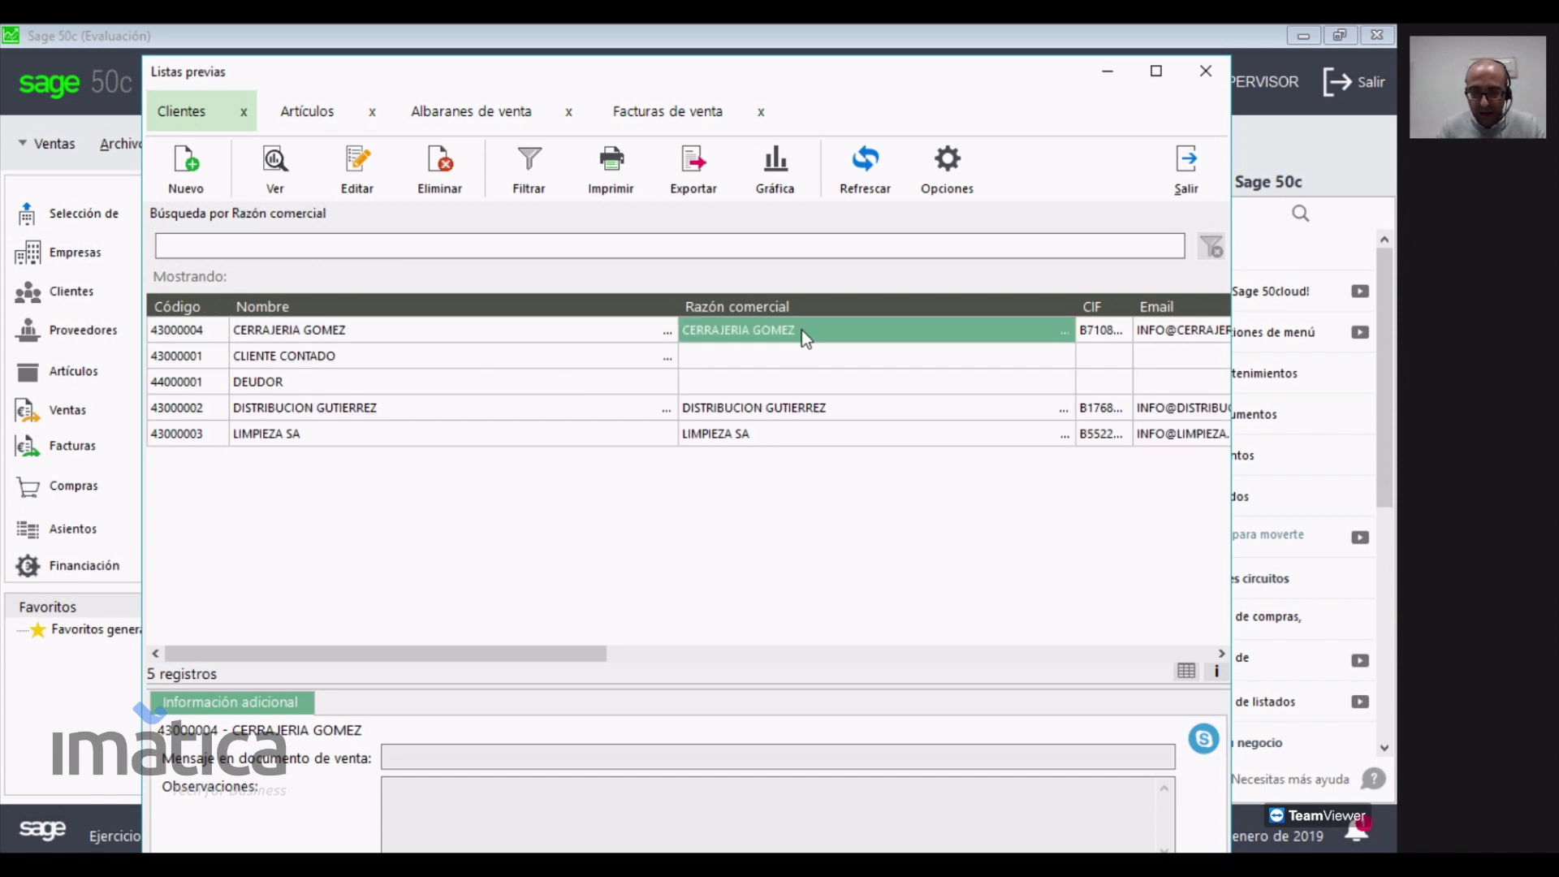
pyautogui.click(1102, 330)
pyautogui.click(677, 246)
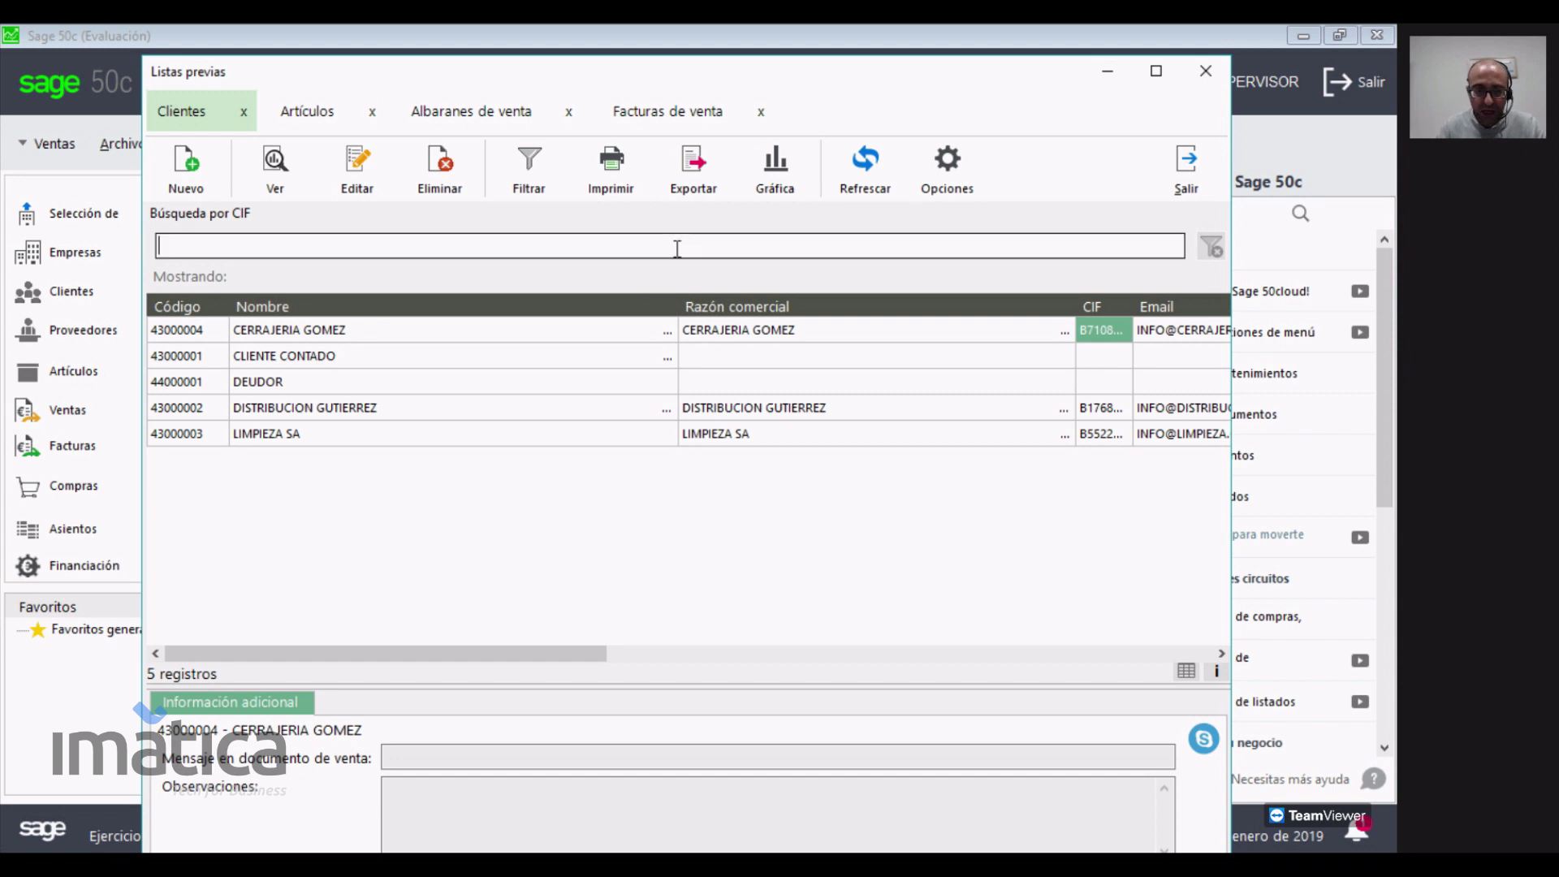
pyautogui.write('b17')
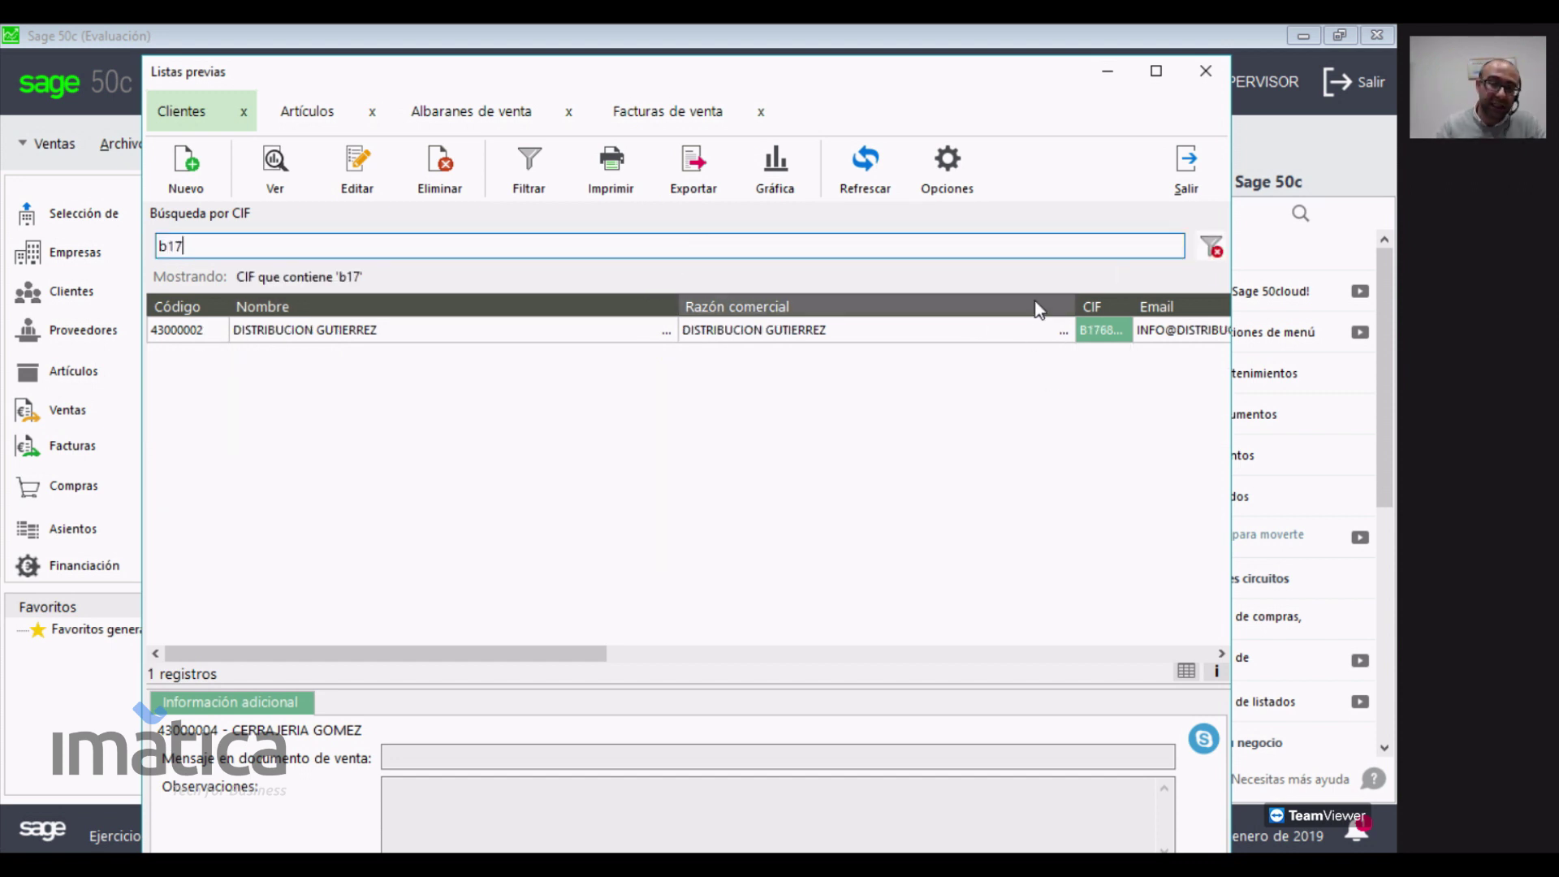
pyautogui.moveTo(230, 242); pyautogui.dragTo(68, 239)
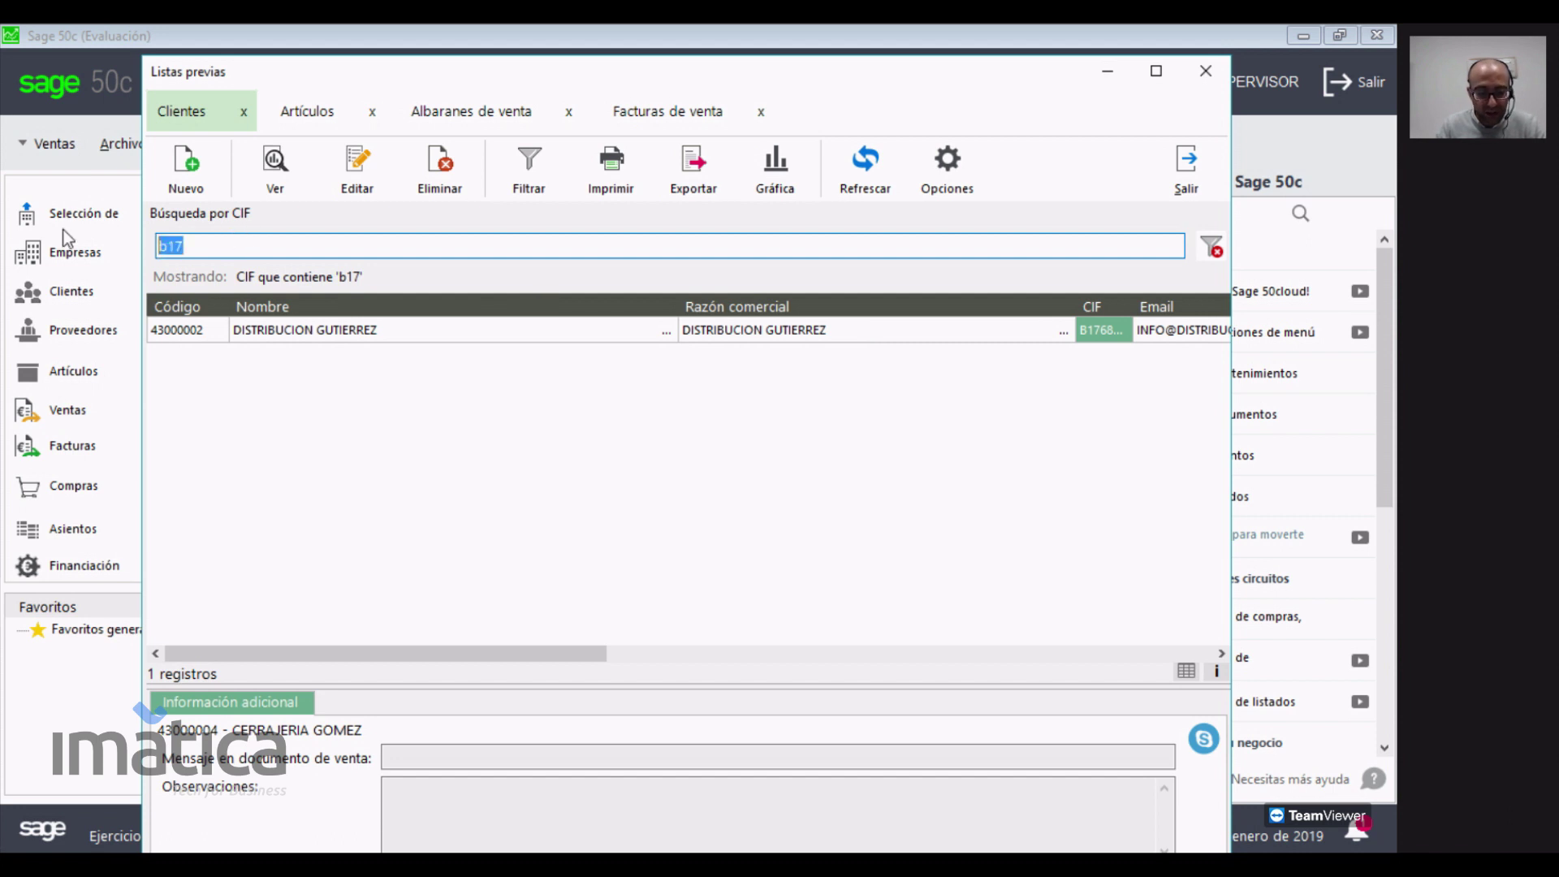
pyautogui.press('BackSpace')
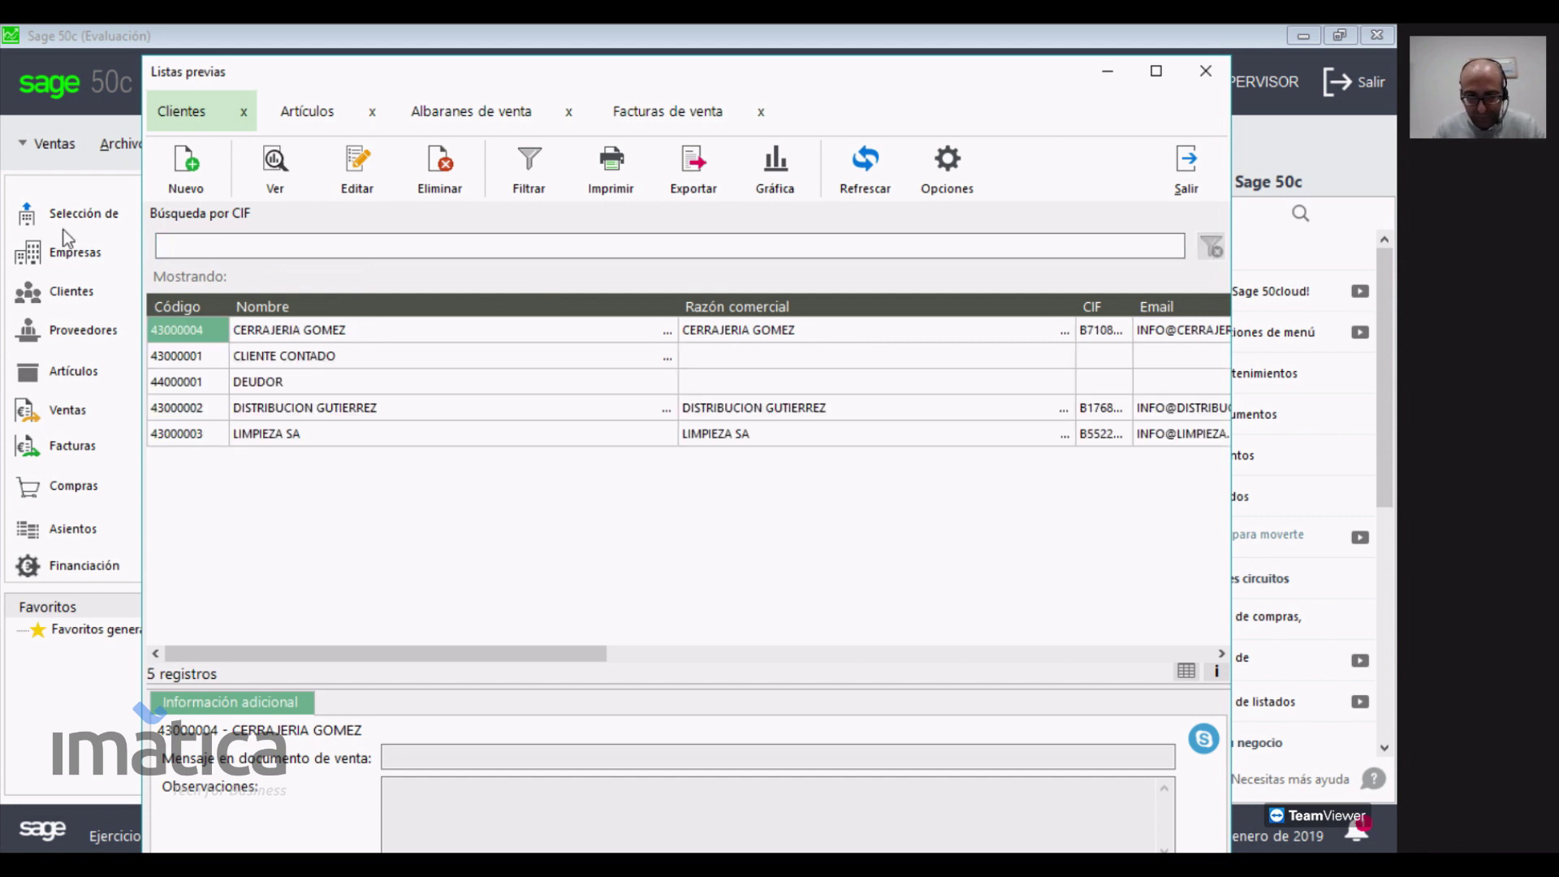
# - Review the actions available for customer DISTRIBUCION GUTIERREZ, create an automatic Presupuesto for it and dismiss the help panel
pyautogui.click(421, 410)
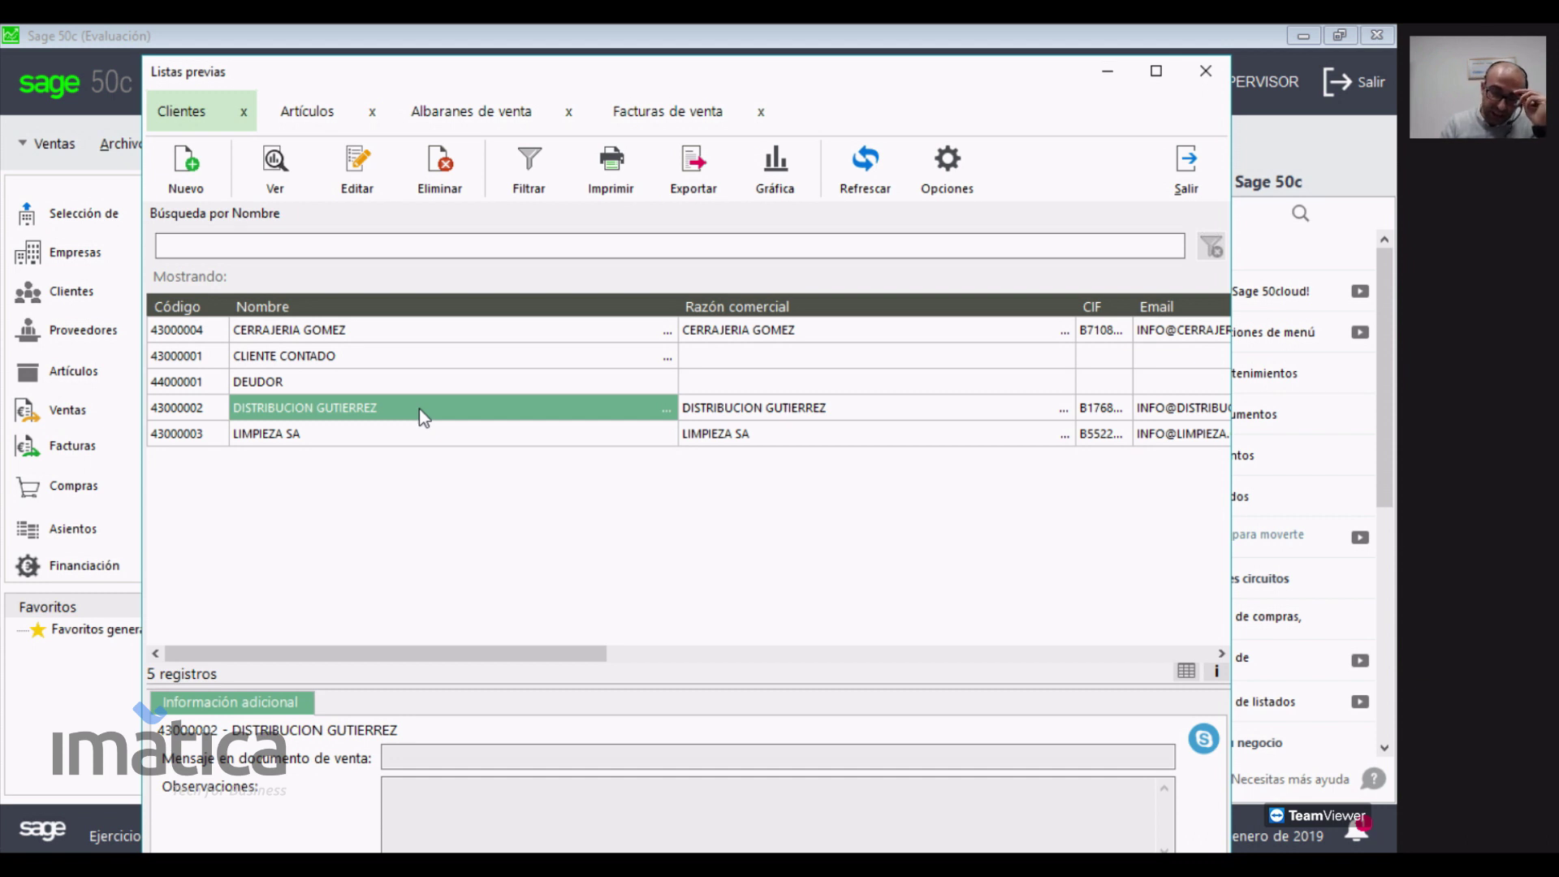
pyautogui.rightClick(418, 408)
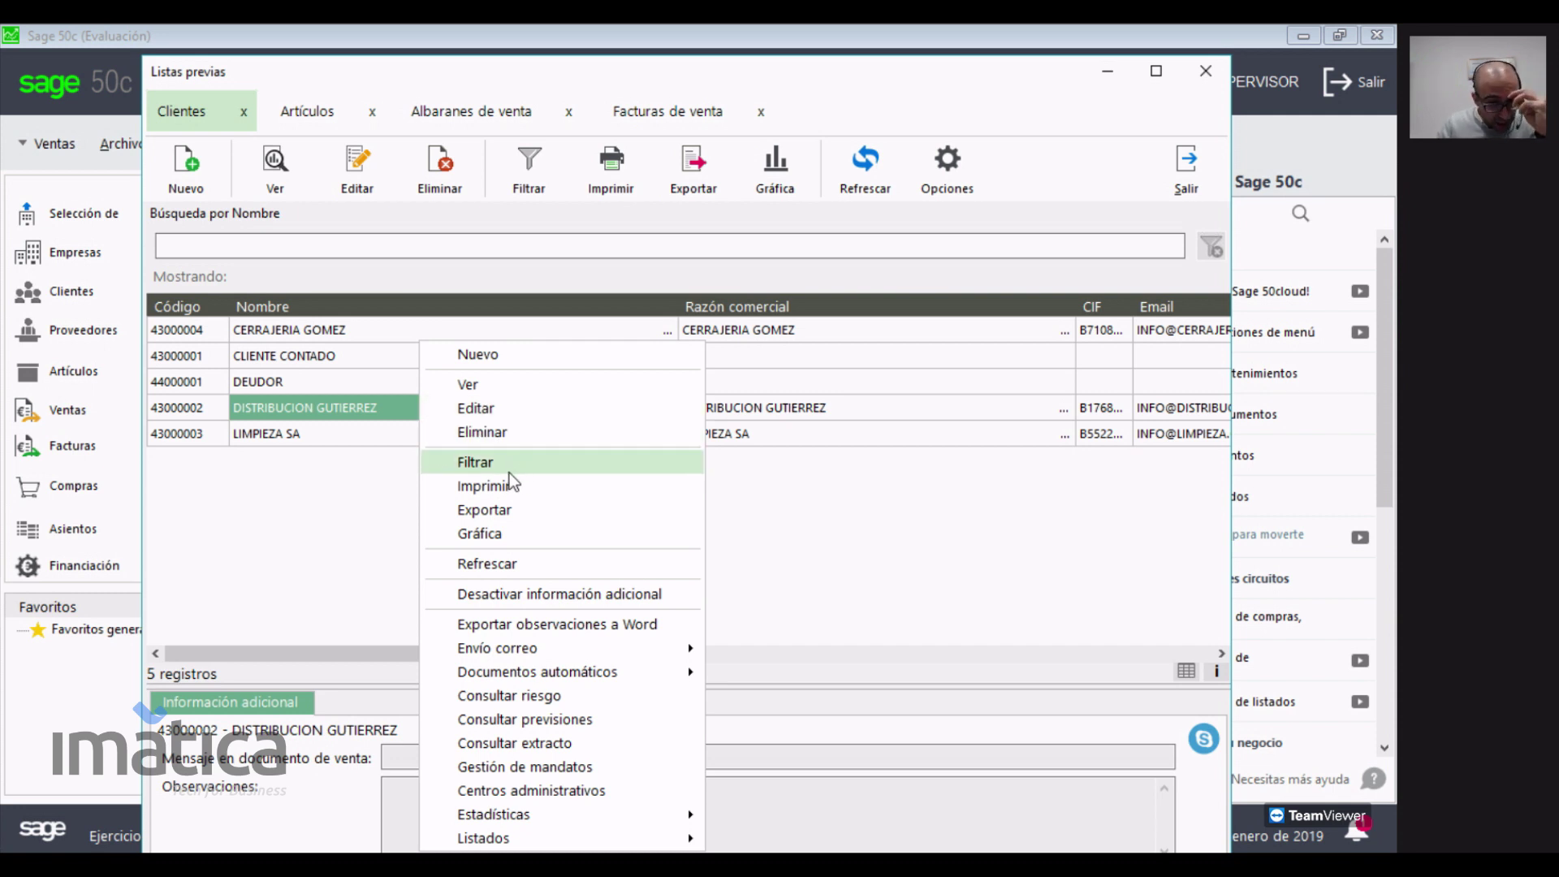
pyautogui.moveTo(636, 649)
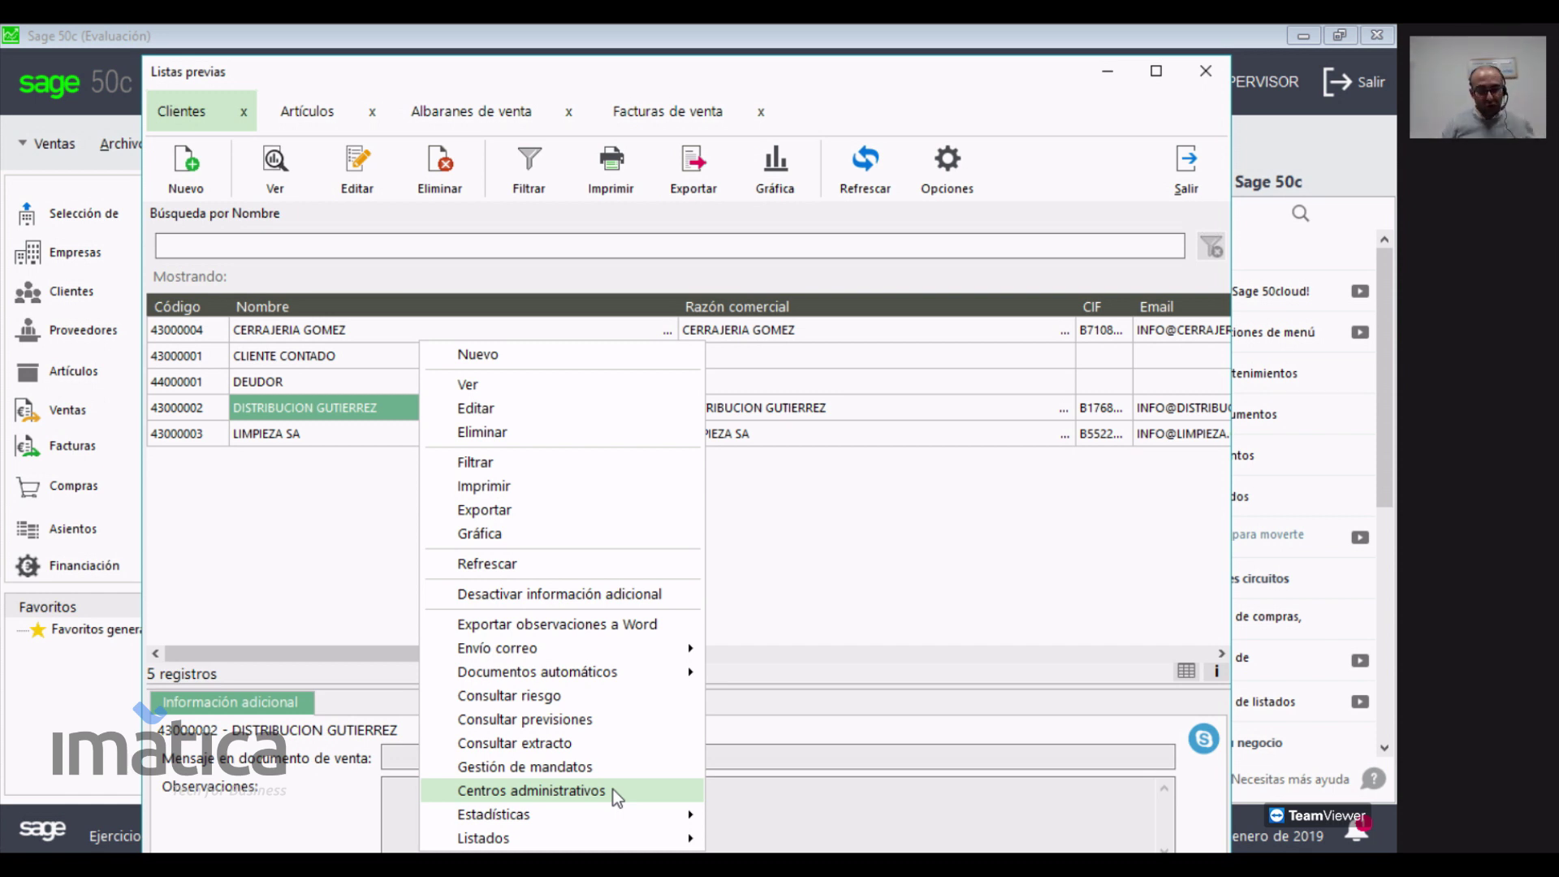
pyautogui.moveTo(611, 818)
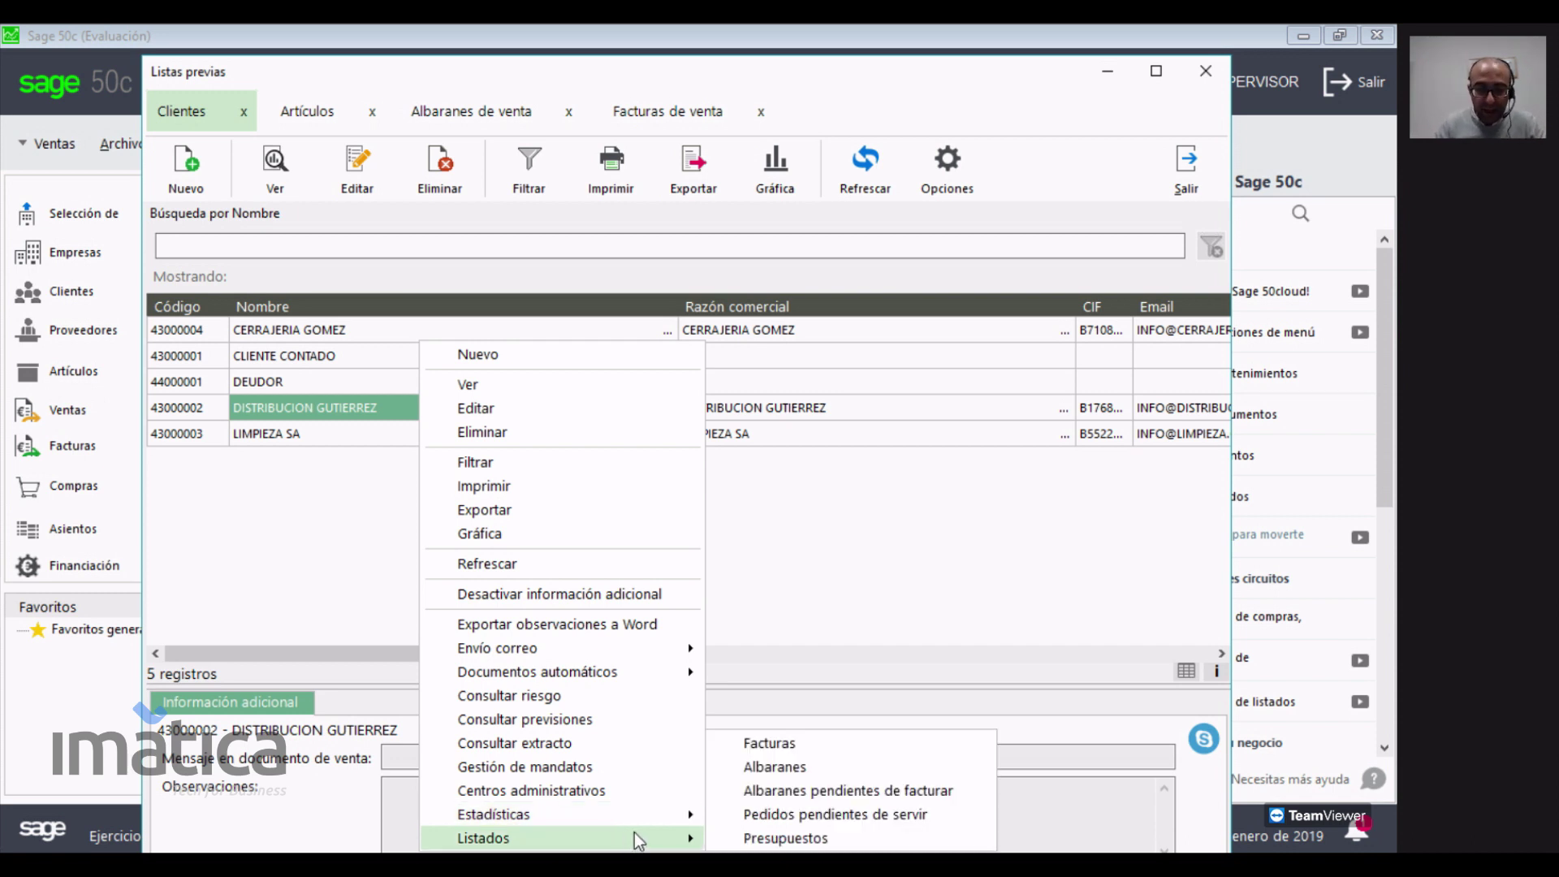
pyautogui.moveTo(614, 674)
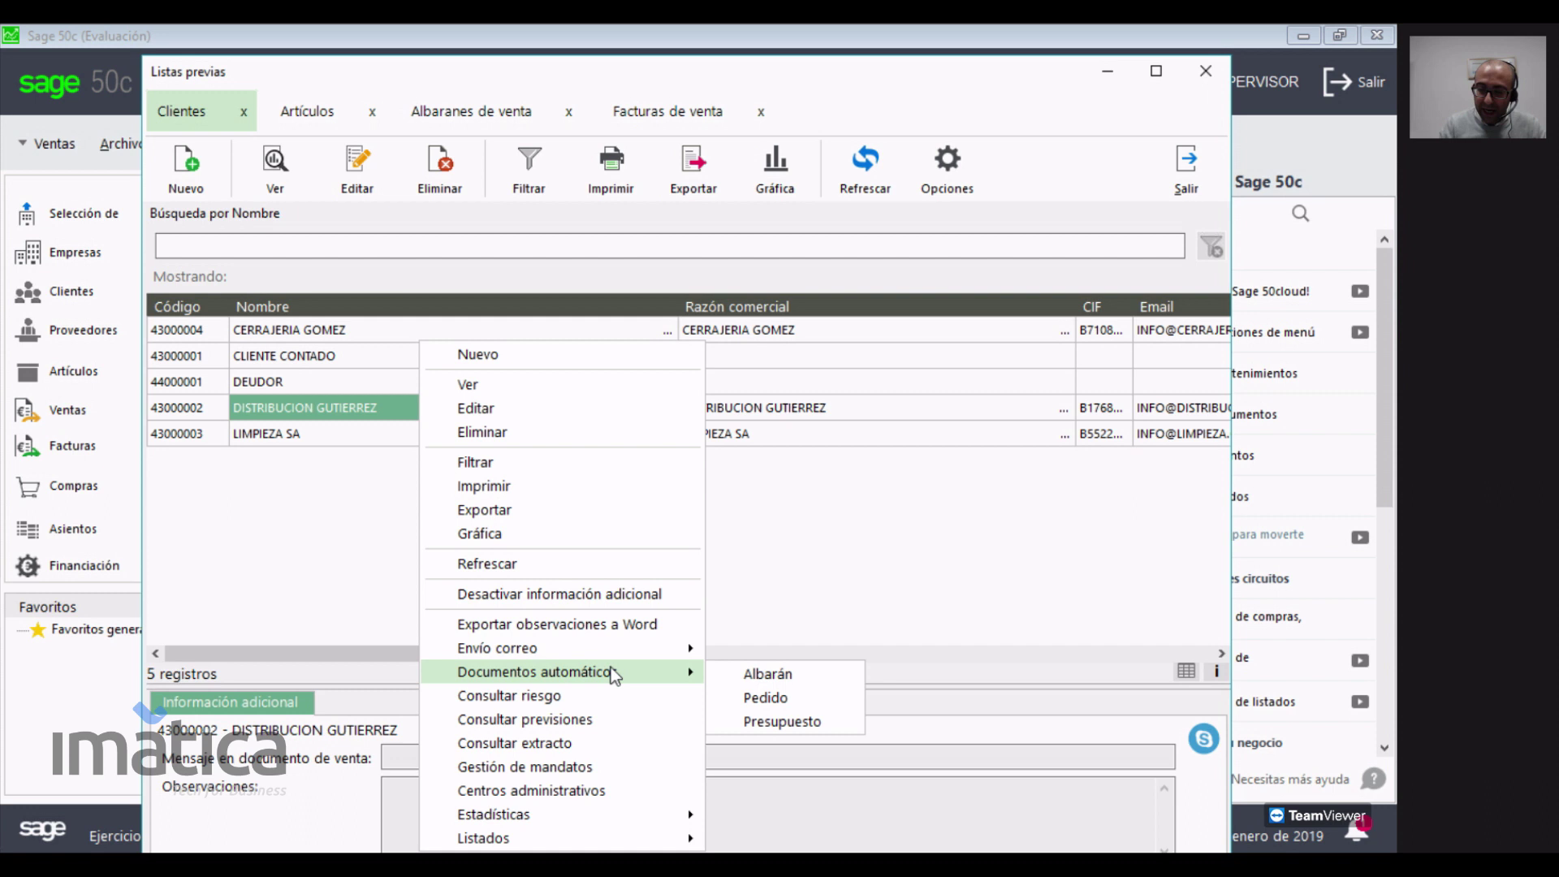
pyautogui.click(827, 721)
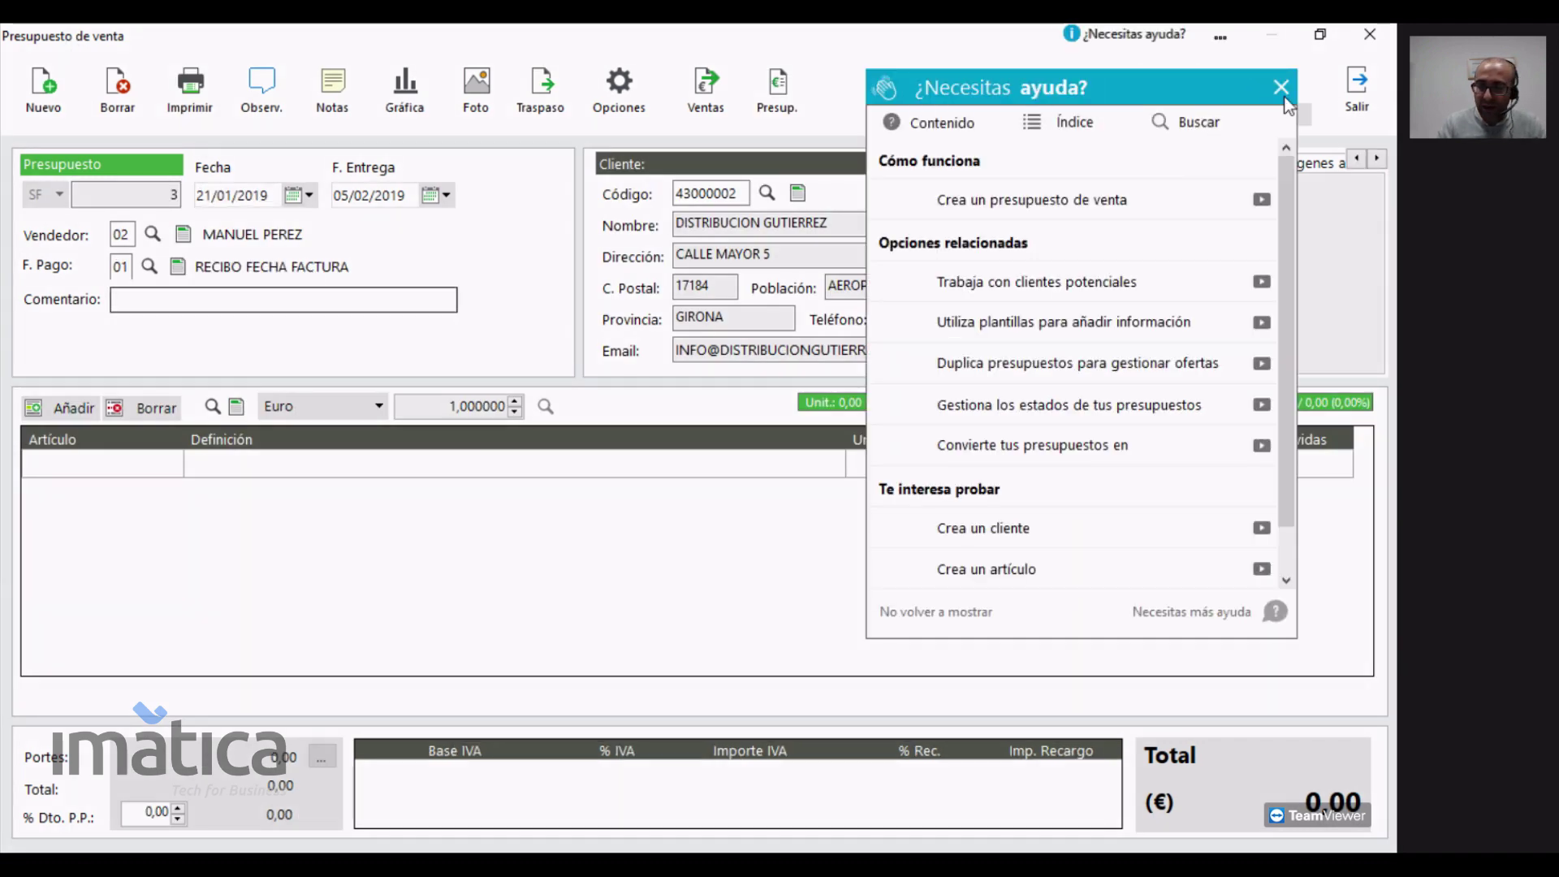
pyautogui.click(1281, 87)
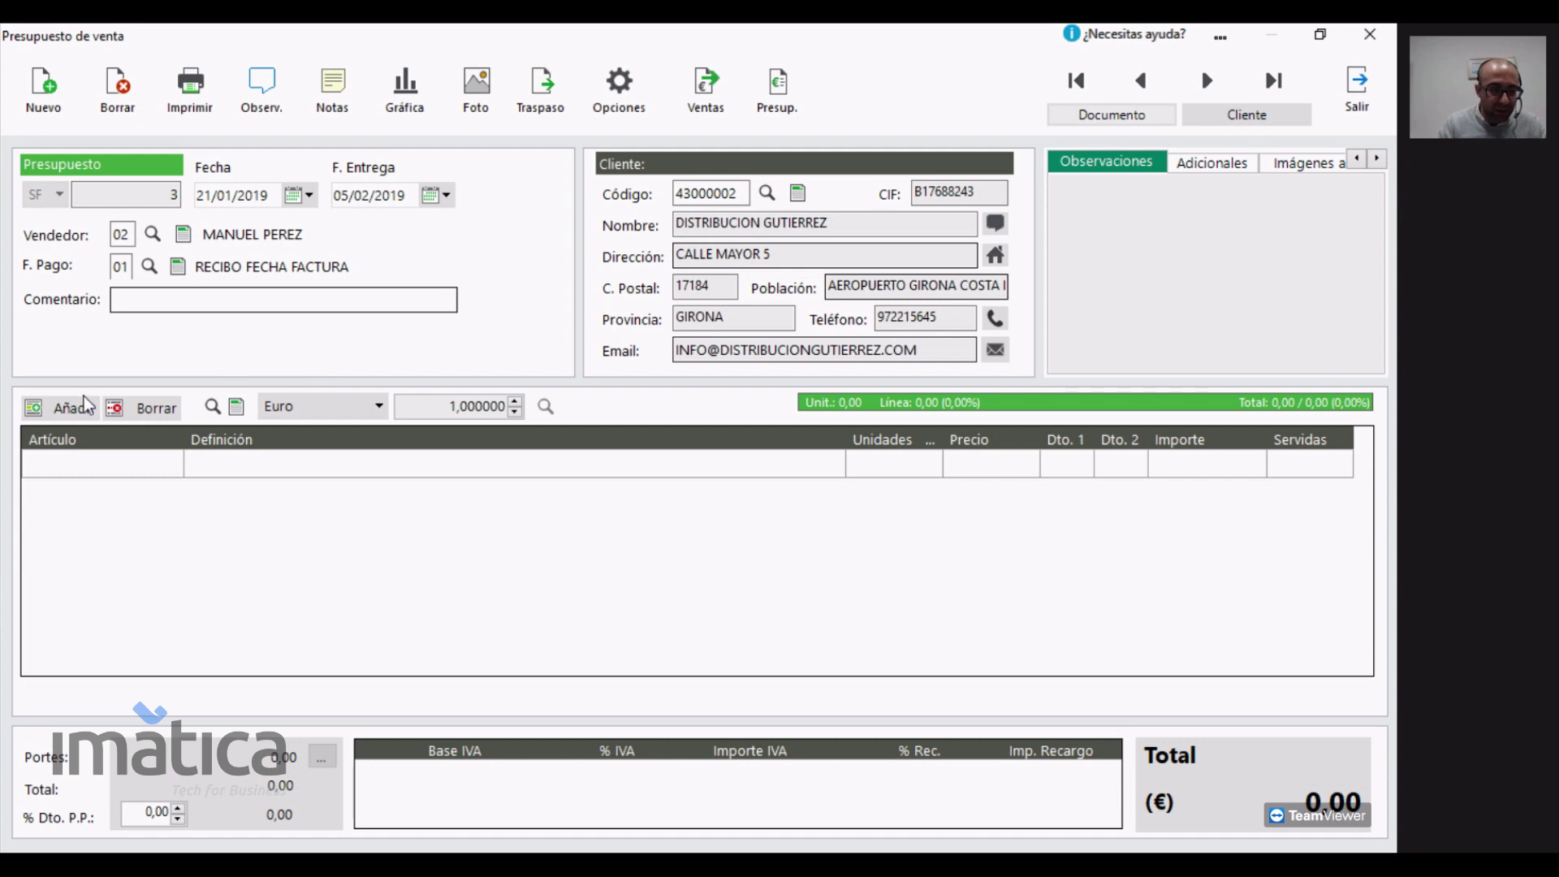
# - Add the article SERVICIO DE INSTALACION to the quote and set the Vendedor code to 01
pyautogui.click(212, 409)
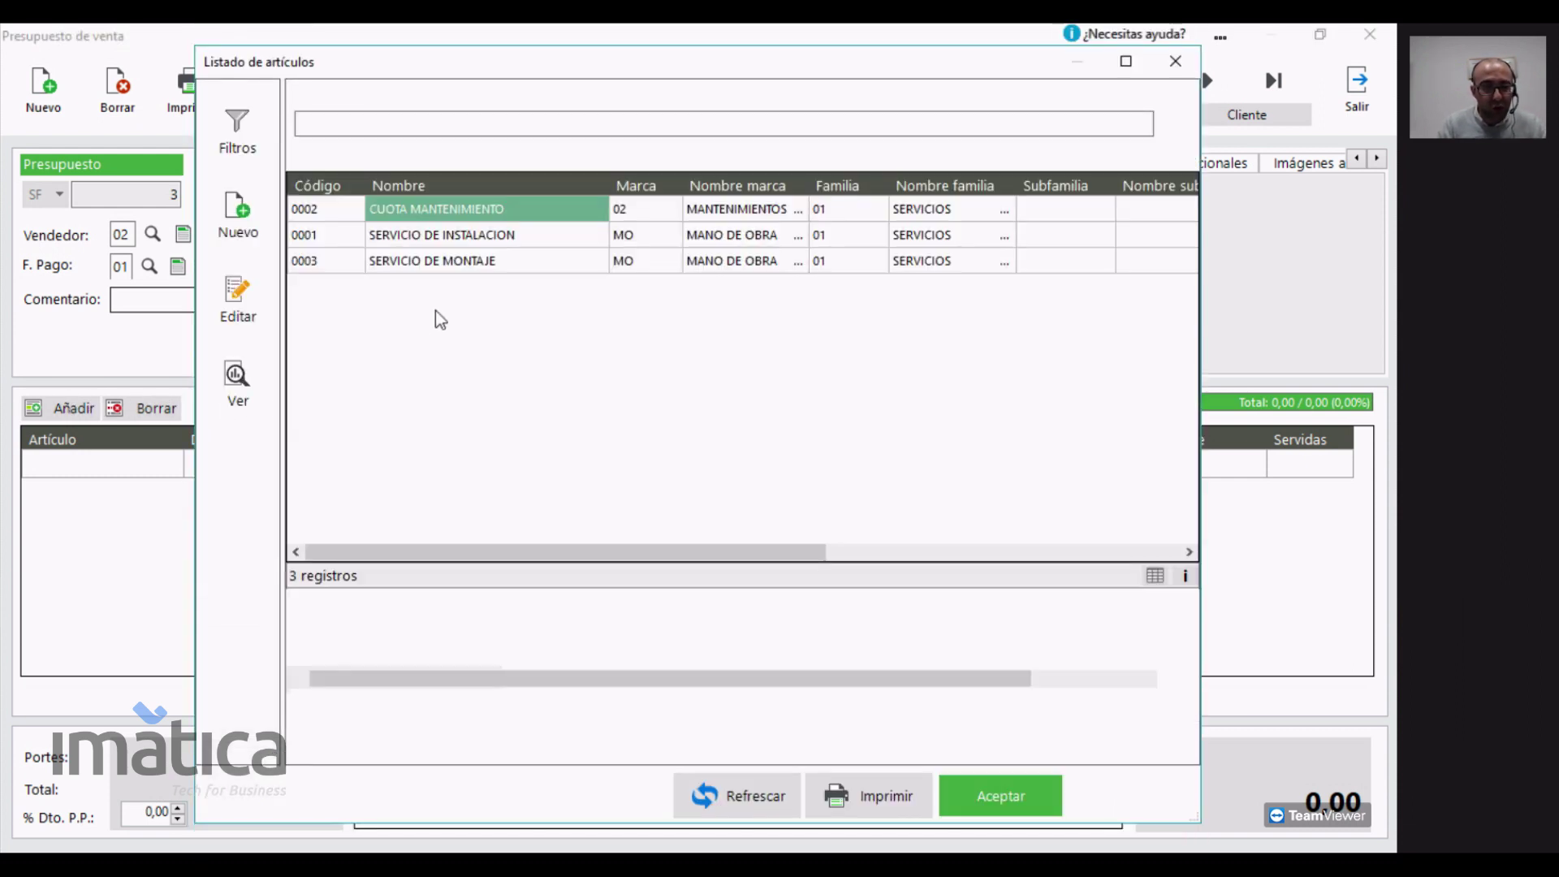
pyautogui.doubleClick(500, 236)
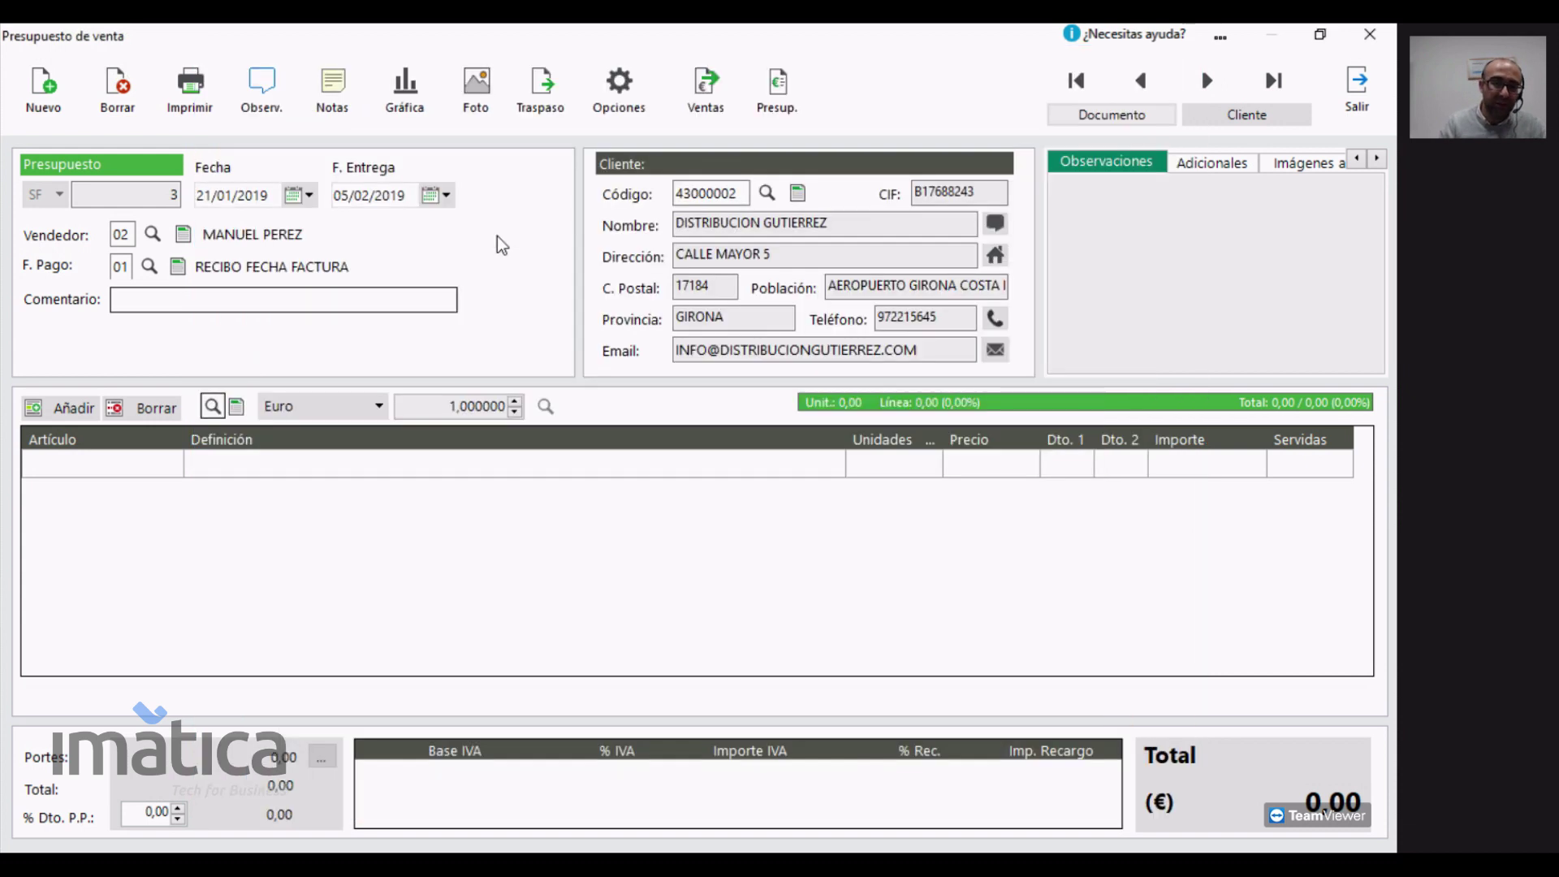
pyautogui.write('01')
pyautogui.press('Return')
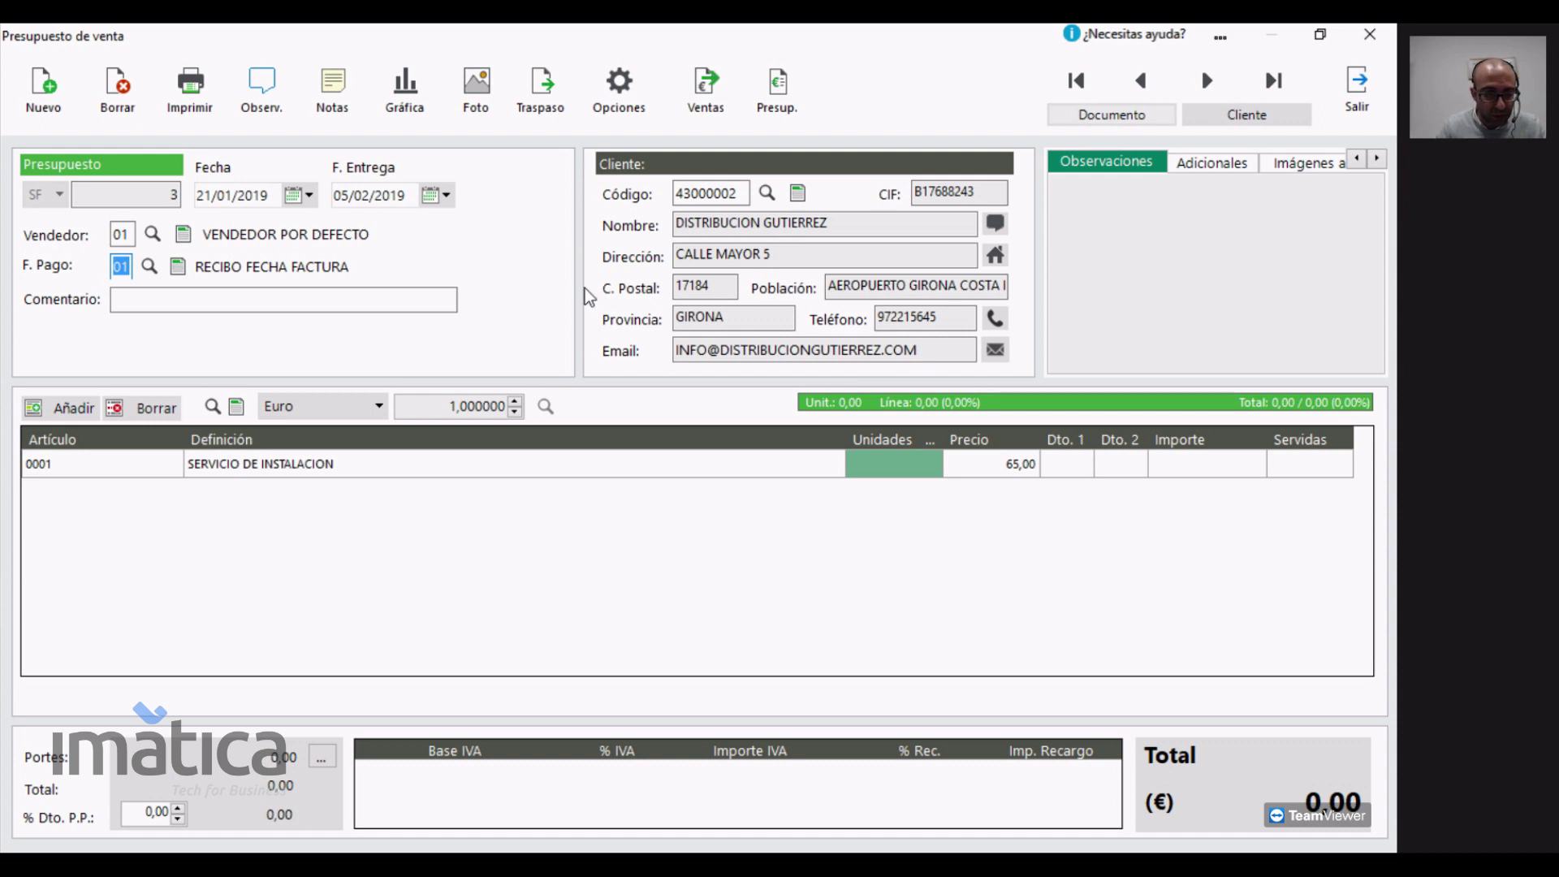
# - Set the SERVICIO DE INSTALACION line to 1 unit and leave the quote
pyautogui.click(889, 465)
pyautogui.write('1')
pyautogui.press('Return')
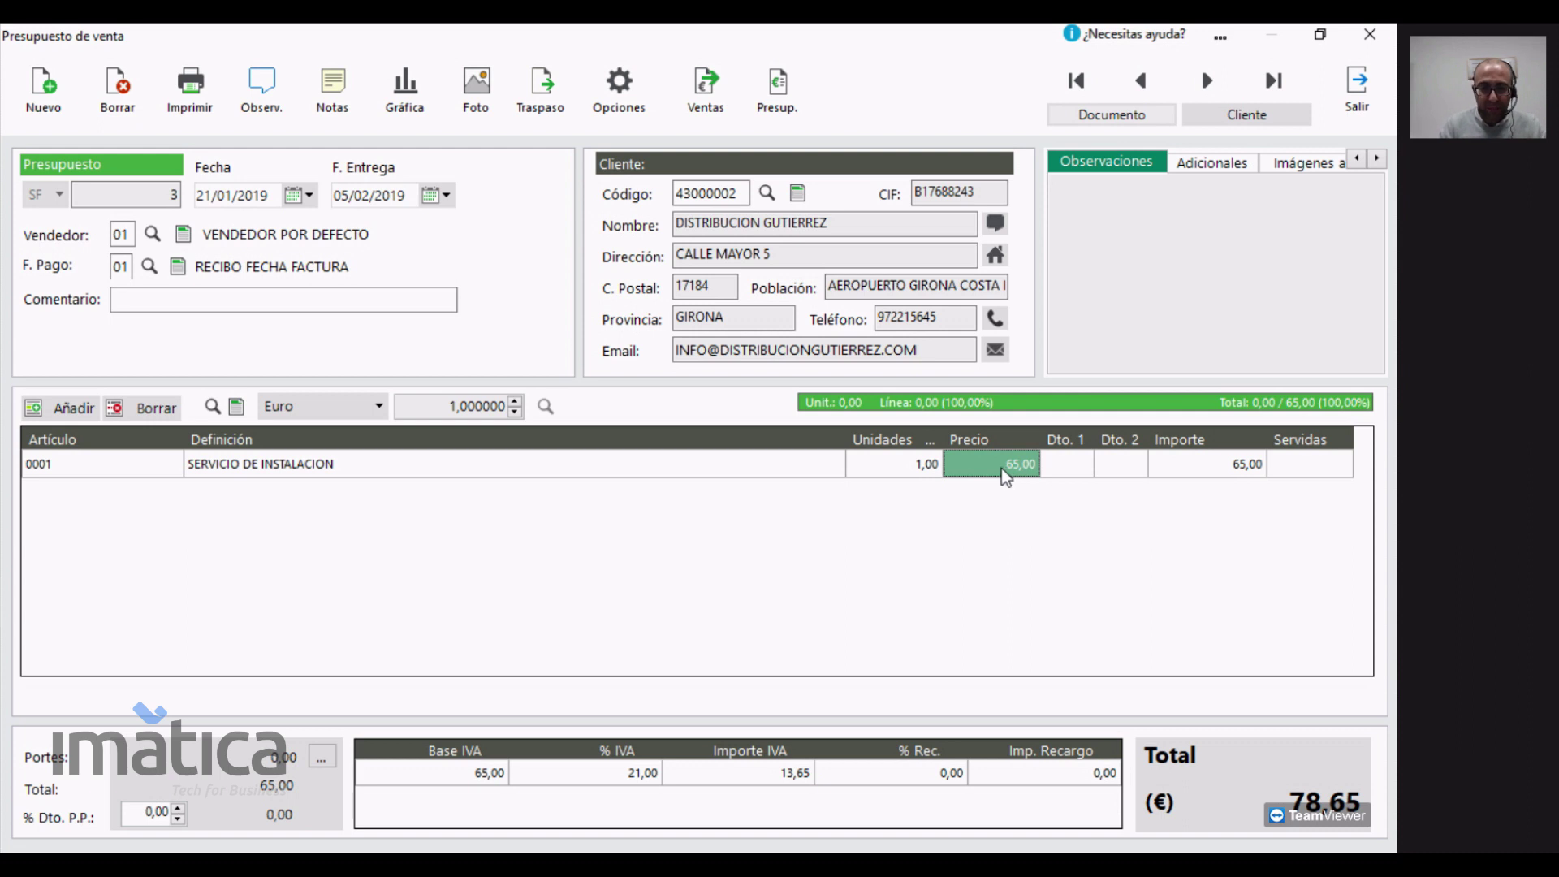
pyautogui.click(1356, 88)
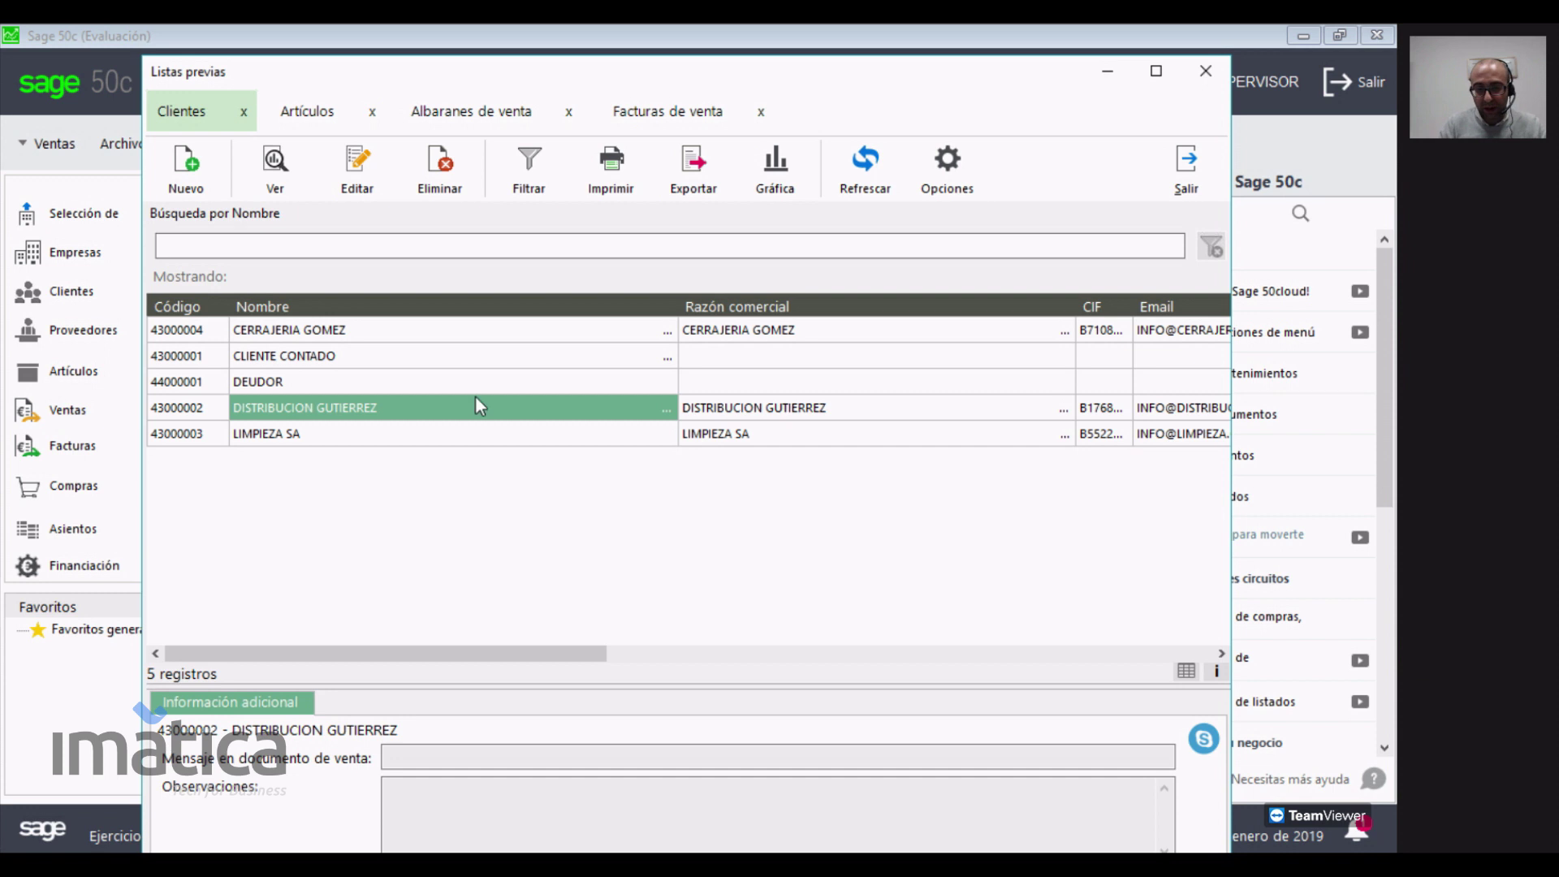
# - Create an automatic Albarán for DISTRIBUCION GUTIERREZ with 1 unit of the article CUOTA MANTENIMIENTO
pyautogui.rightClick(477, 406)
pyautogui.moveTo(677, 654)
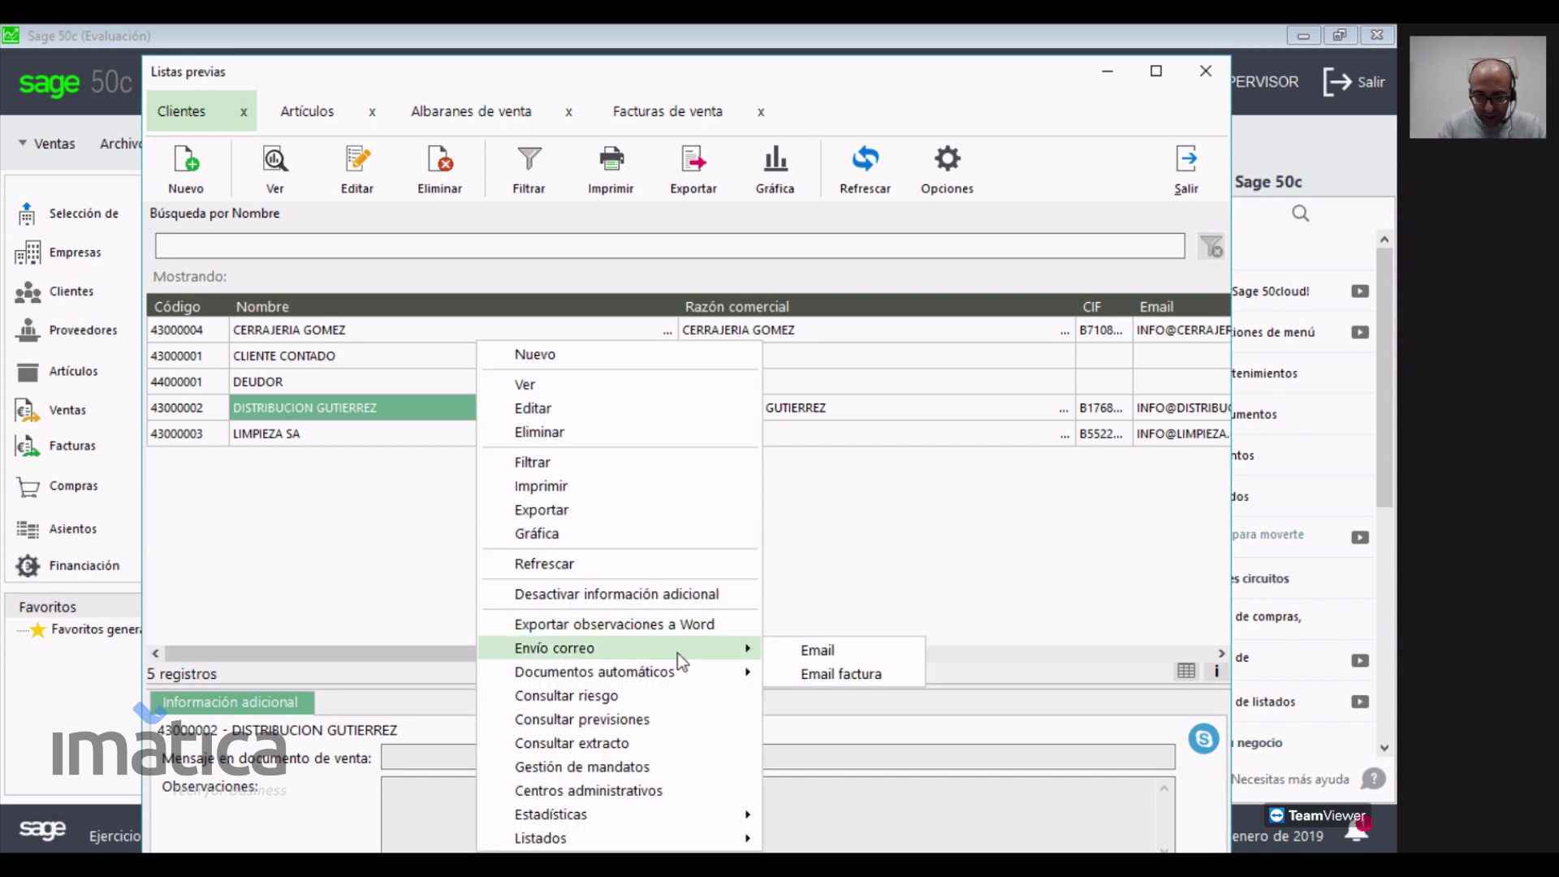
pyautogui.click(802, 674)
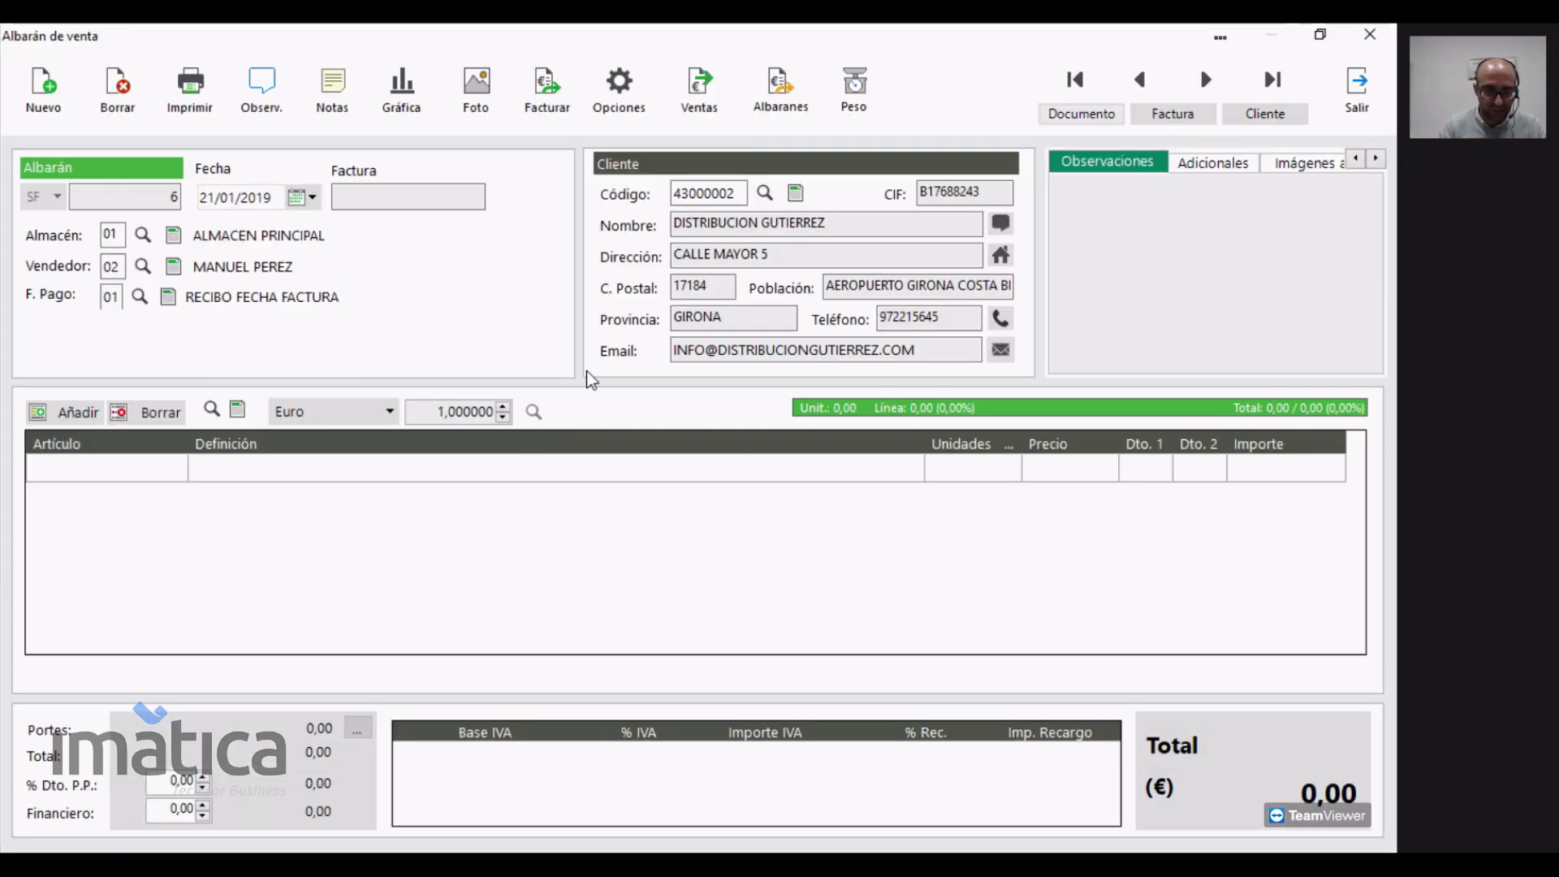
pyautogui.click(78, 412)
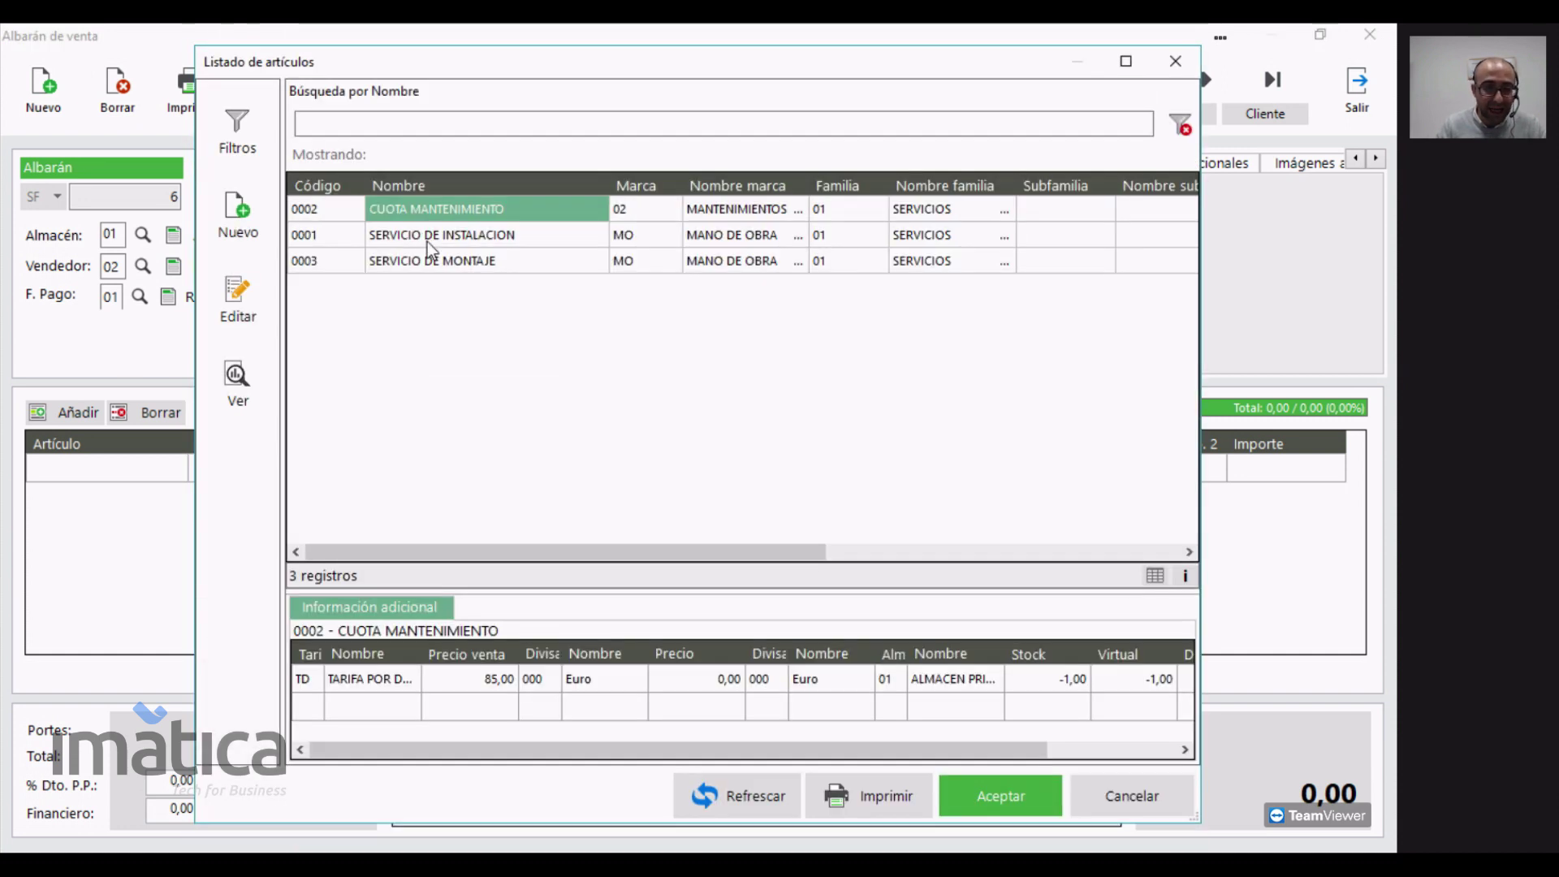
pyautogui.doubleClick(443, 214)
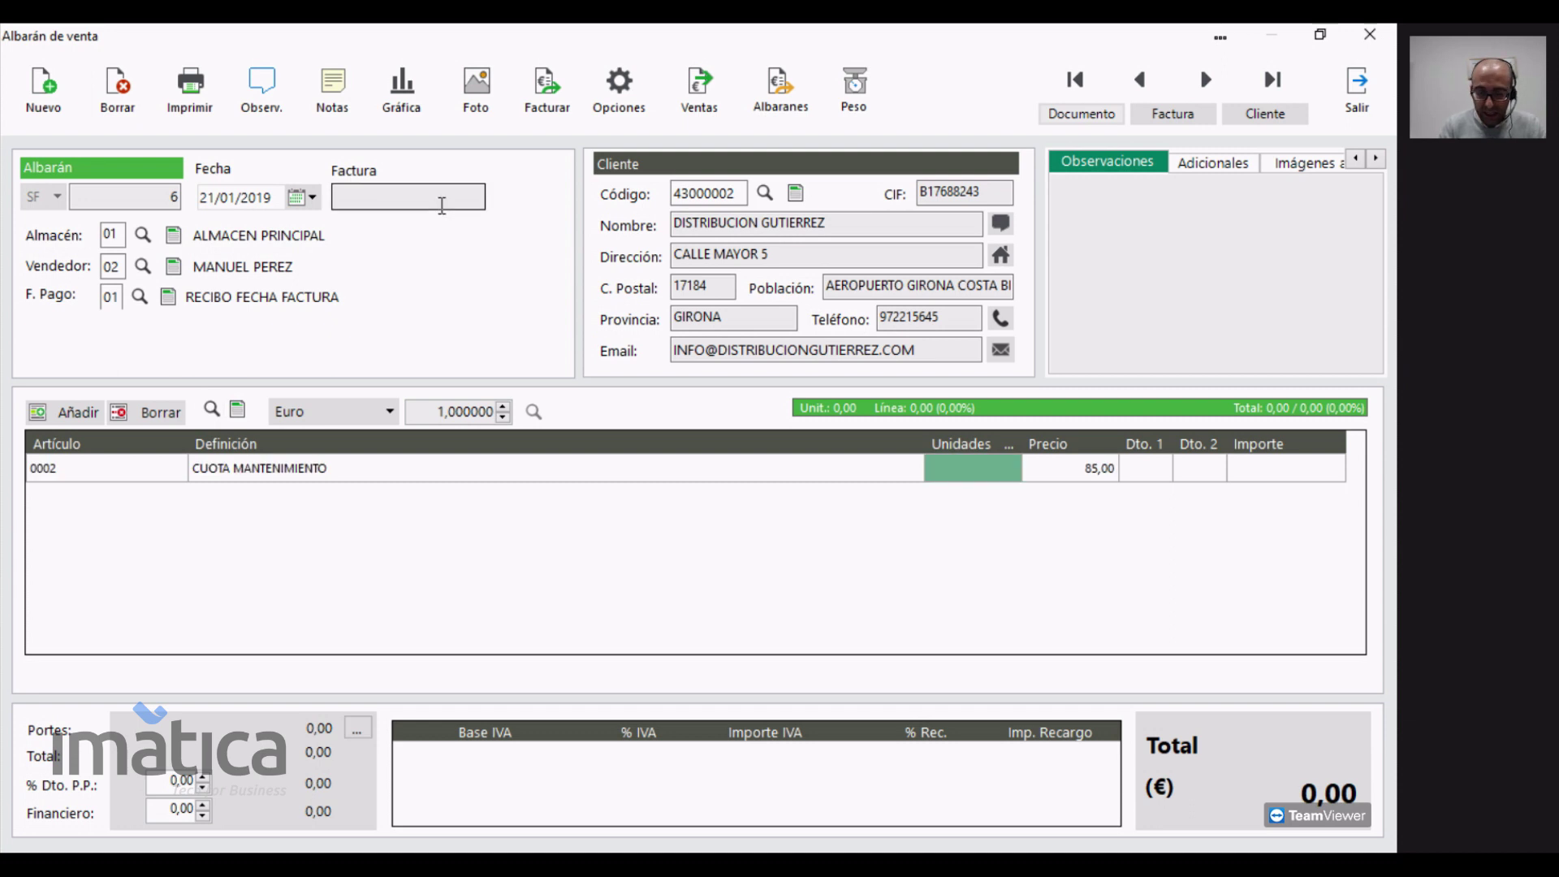
pyautogui.press('Return')
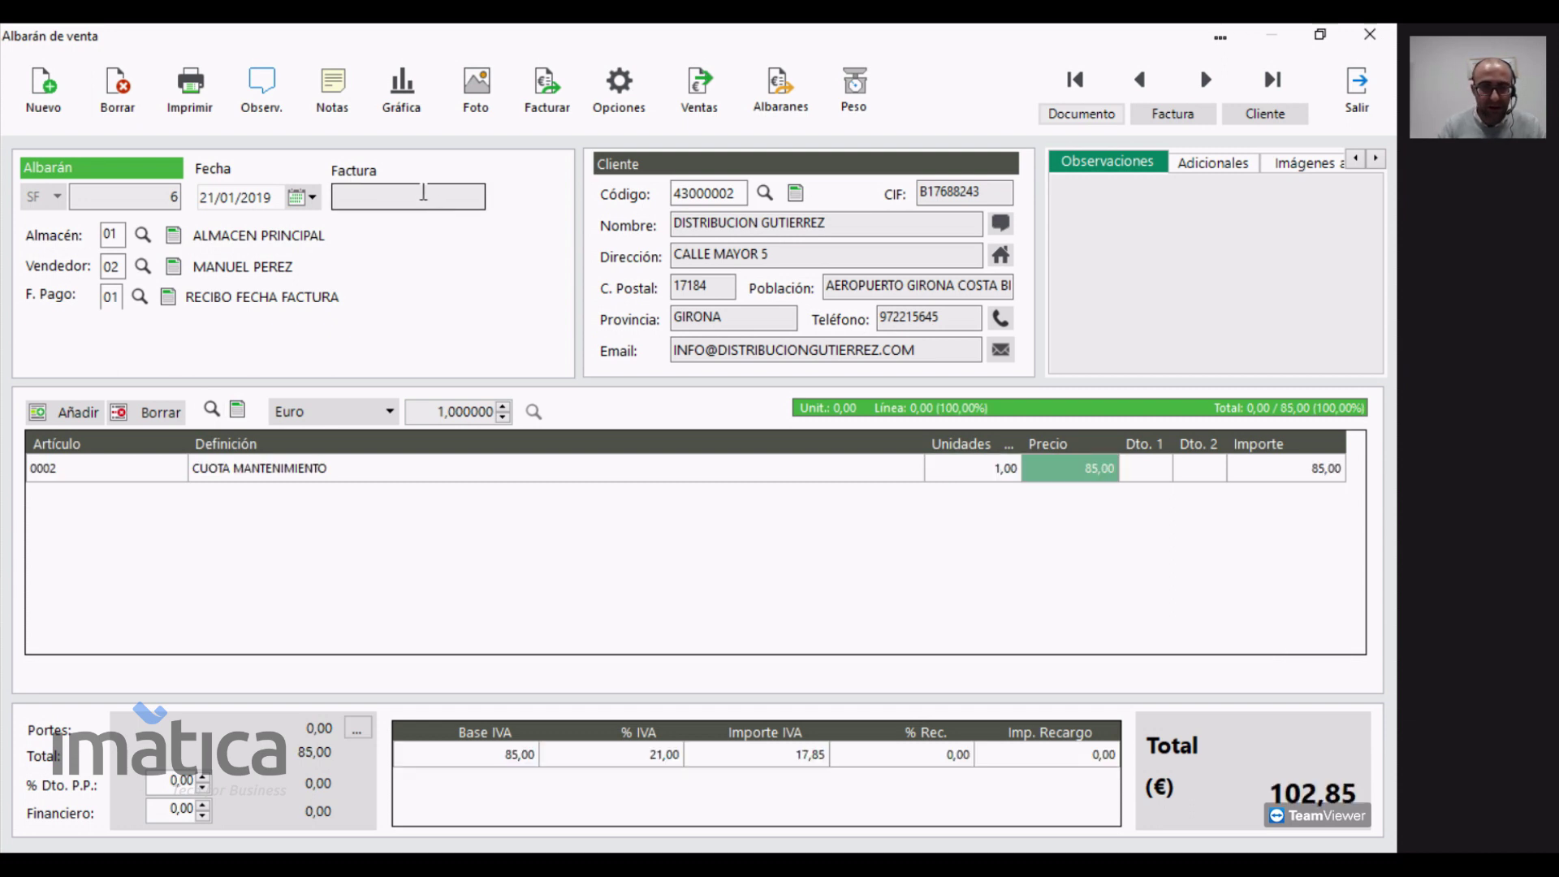
# - Invoice the delivery note with date 21/01/2019, cancel the PDF save dialog, and return to the desktop
pyautogui.click(549, 87)
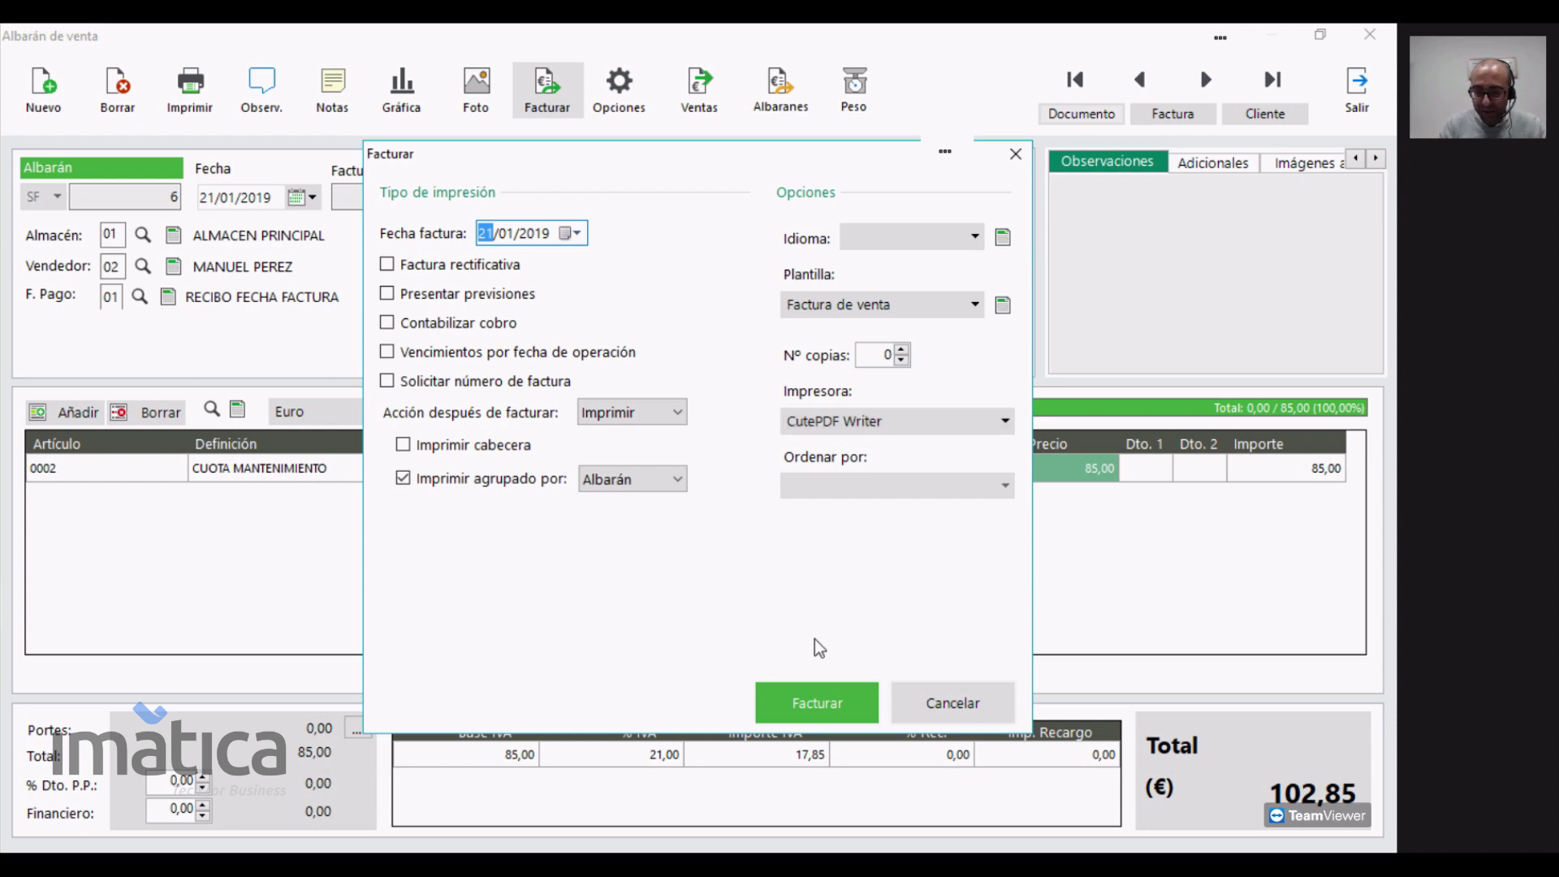
pyautogui.click(829, 713)
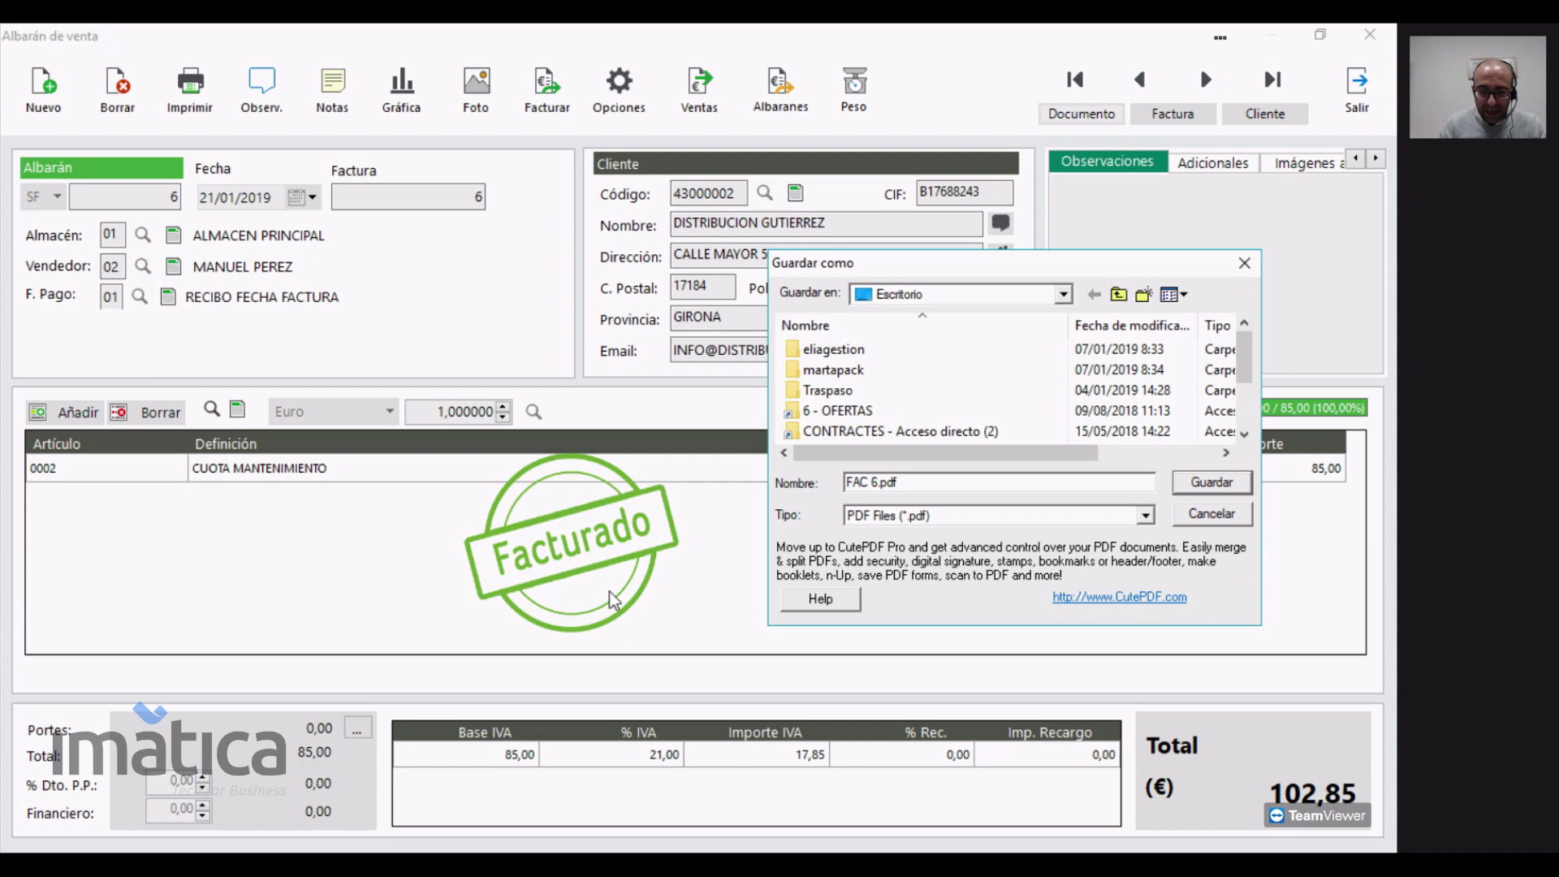
pyautogui.press('Return')
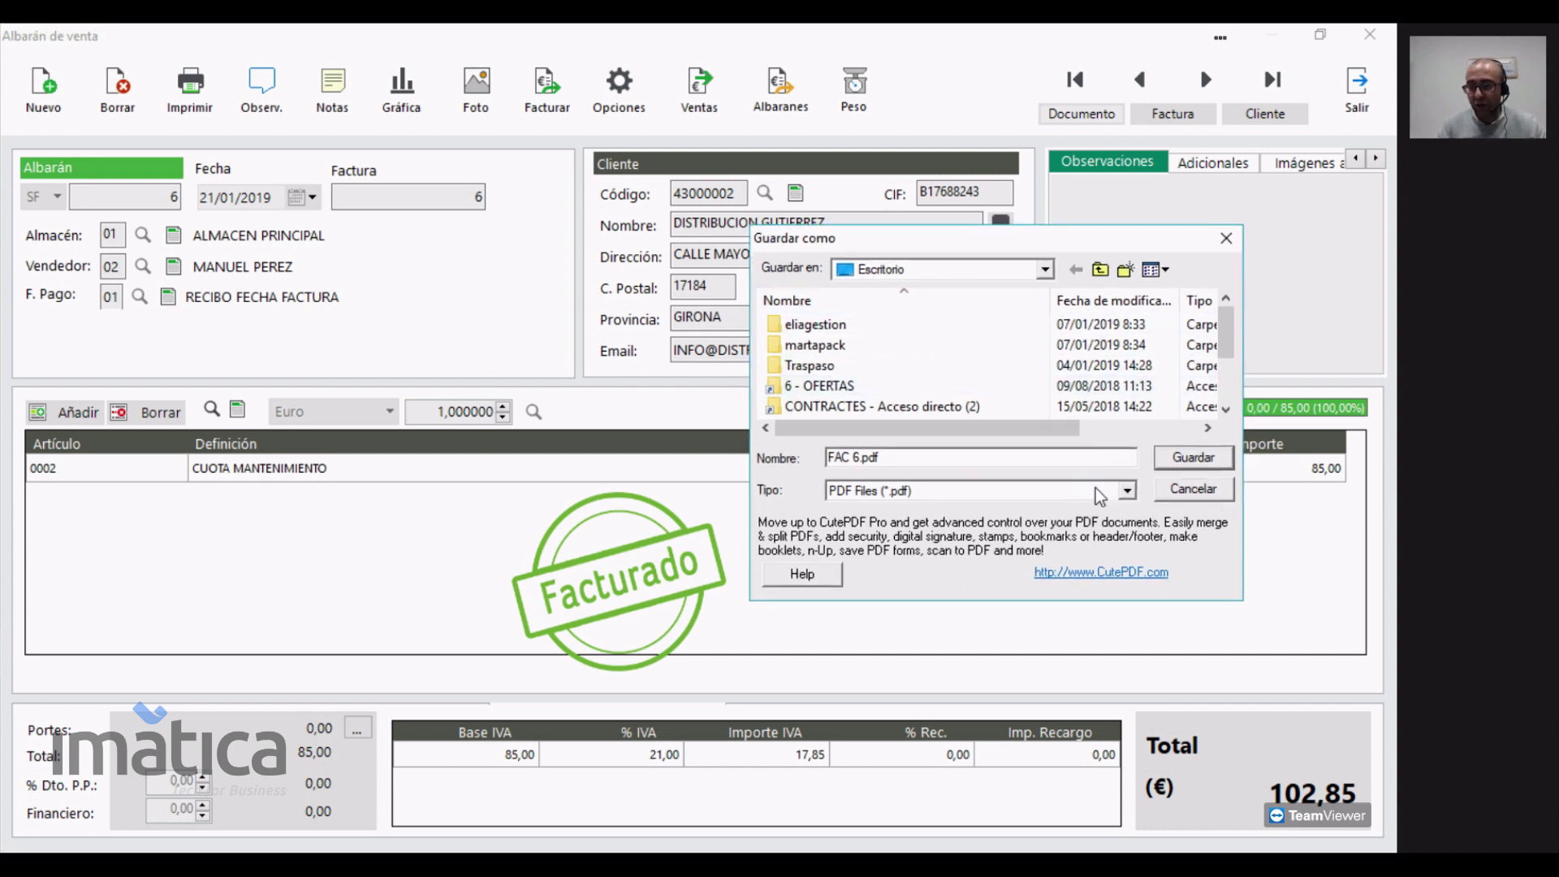
pyautogui.click(1193, 488)
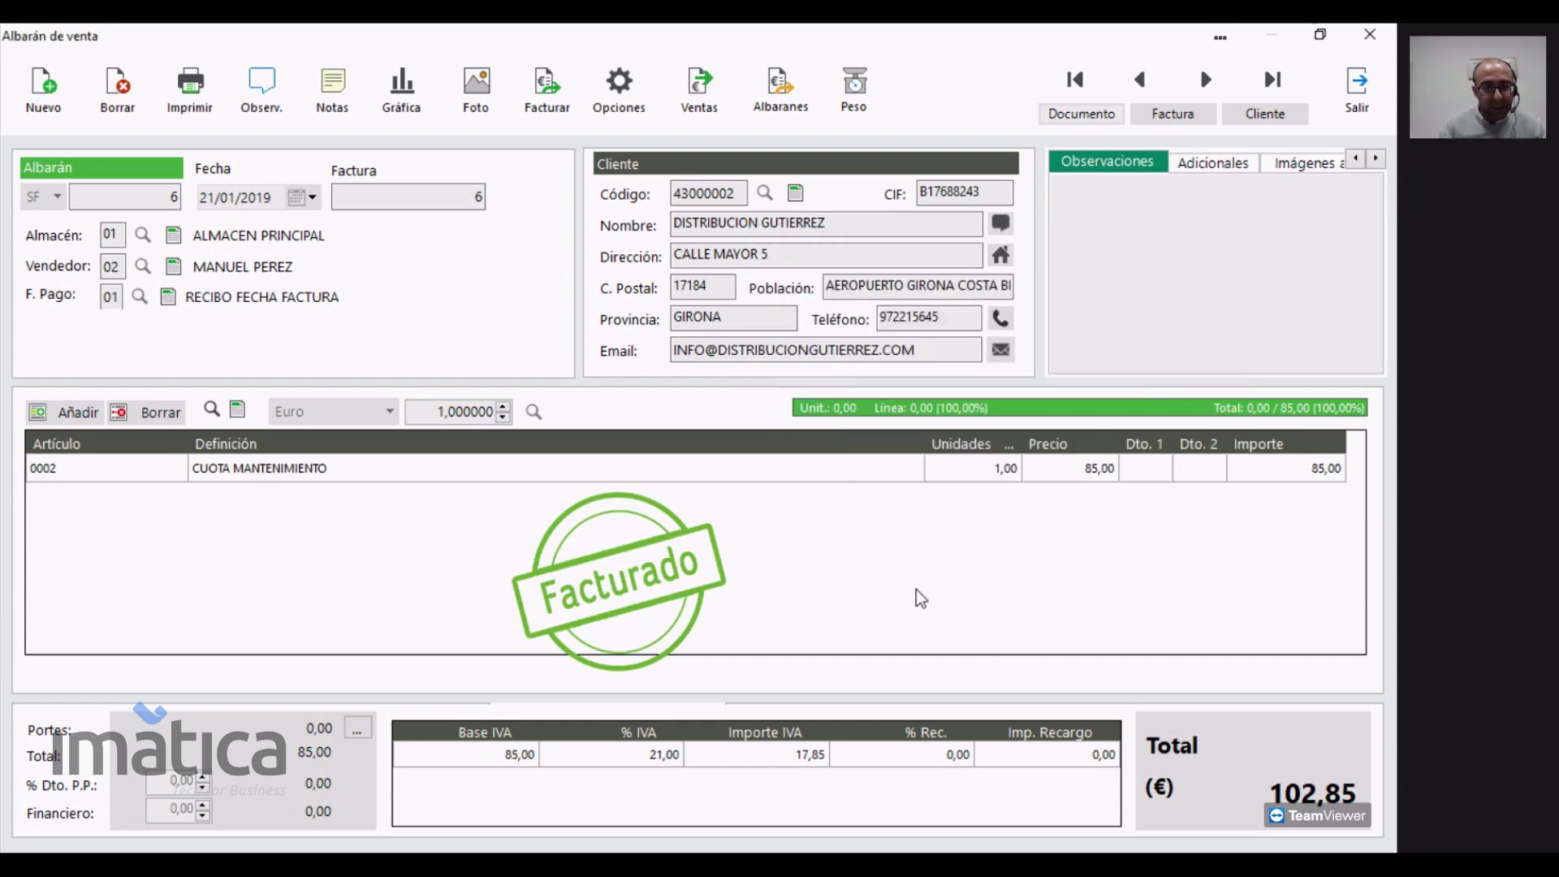
pyautogui.click(1358, 91)
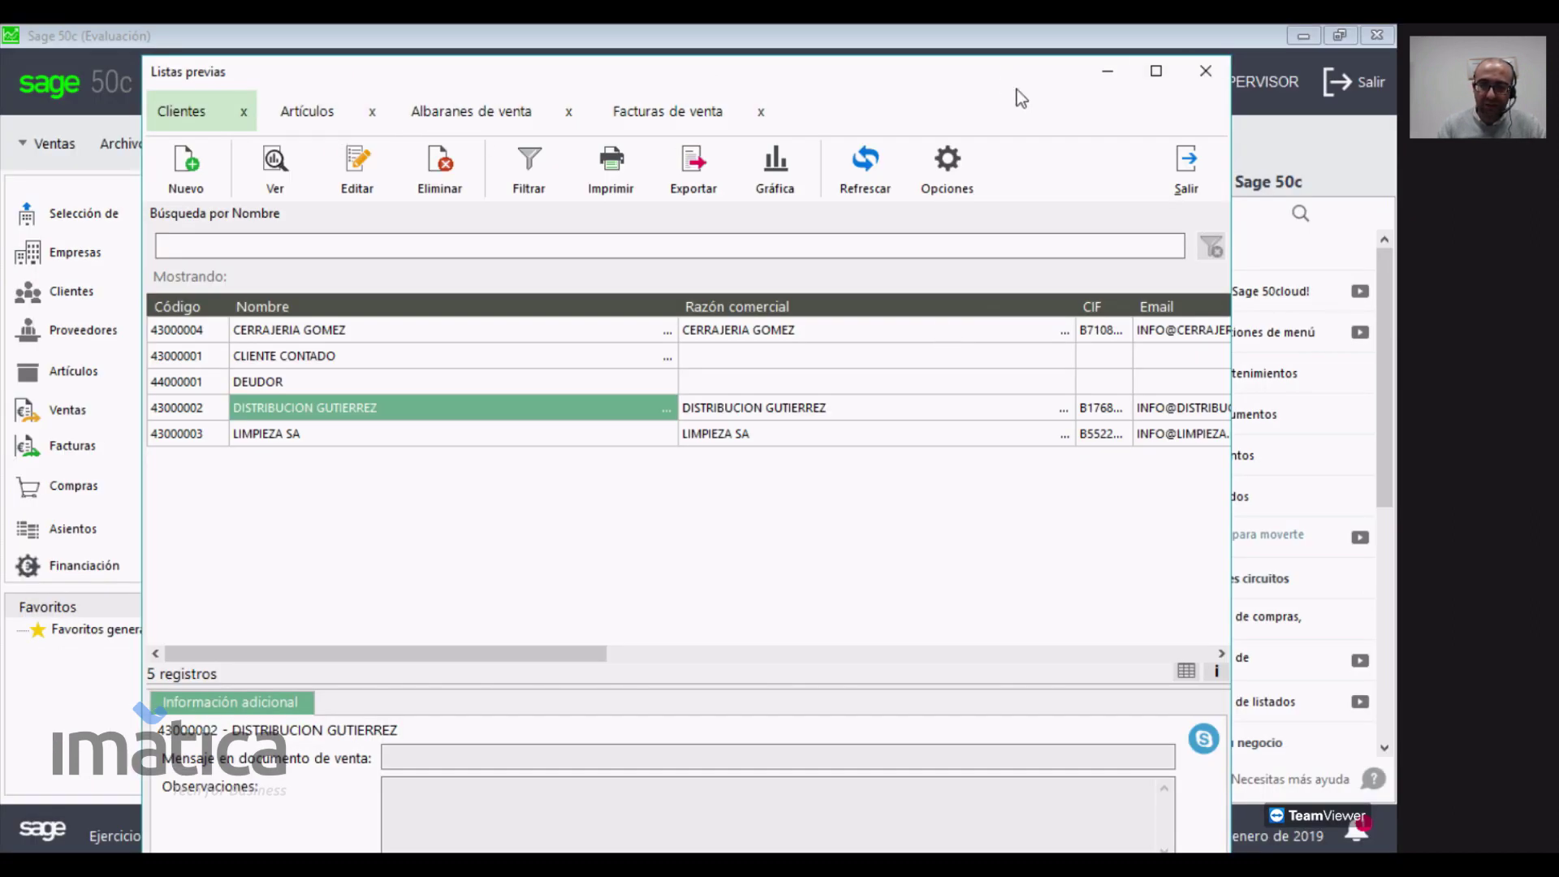
pyautogui.click(1210, 69)
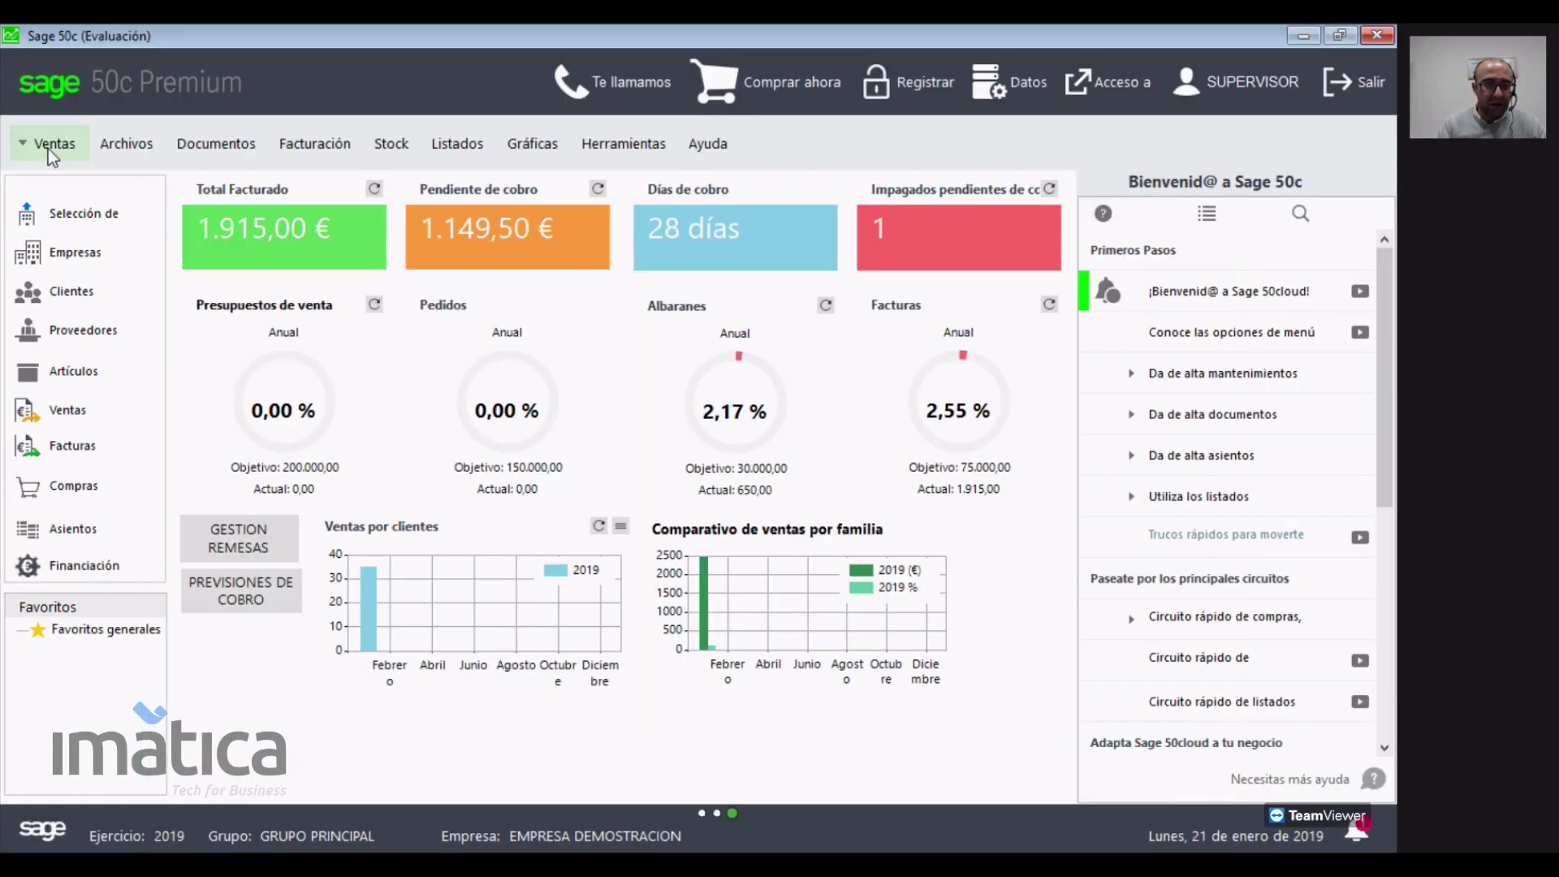
# - Open the sales Albarán list, inspect the Factura field of the LIMPIEZA SA delivery note, and close the list
pyautogui.click(47, 146)
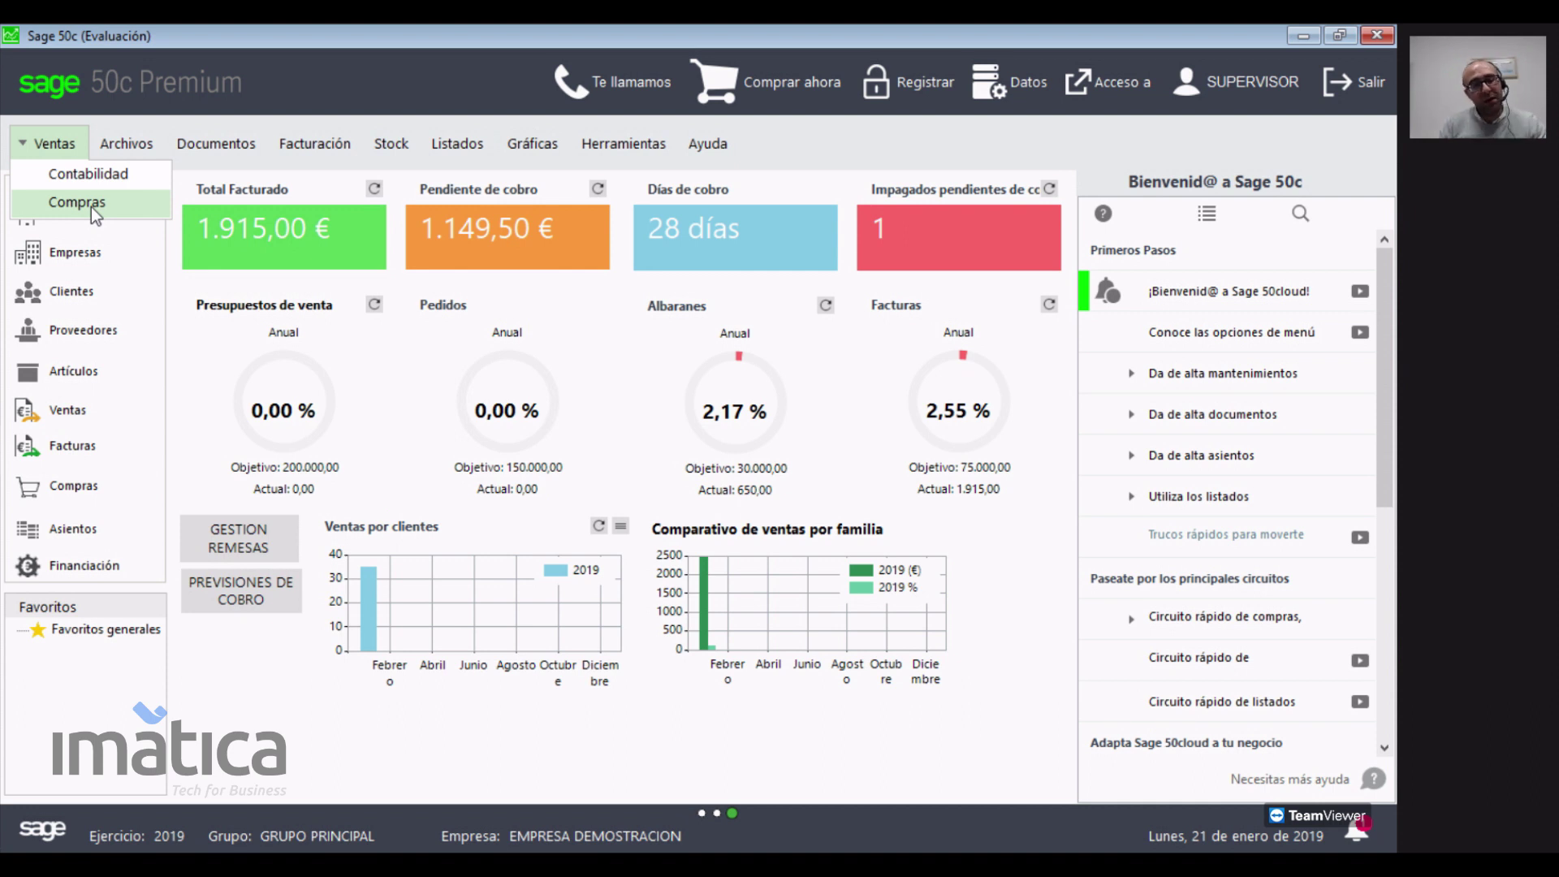
pyautogui.moveTo(245, 153)
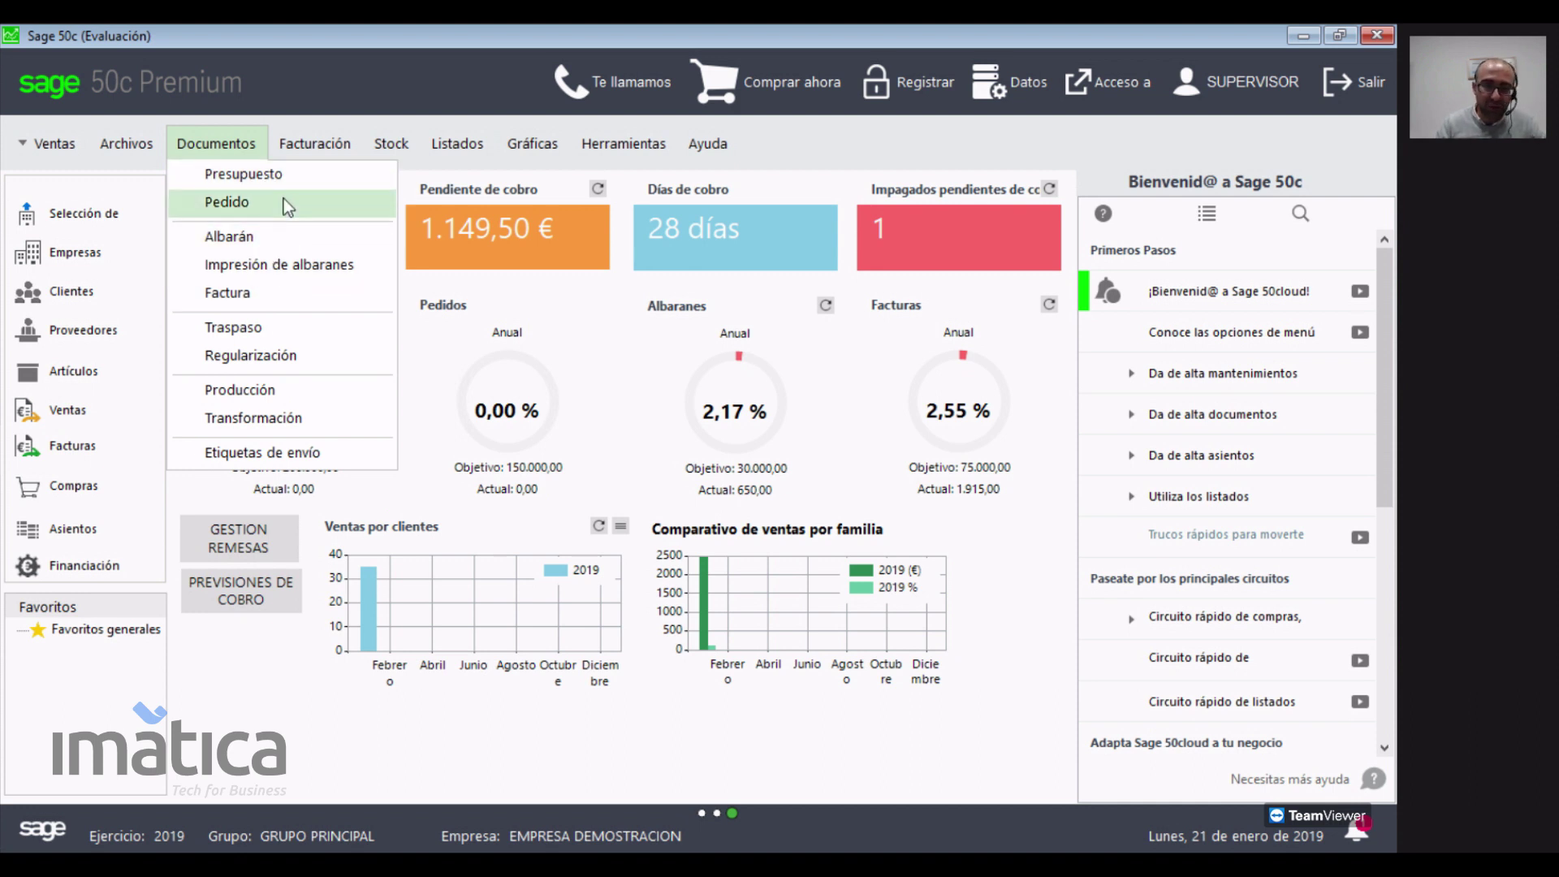
pyautogui.click(309, 237)
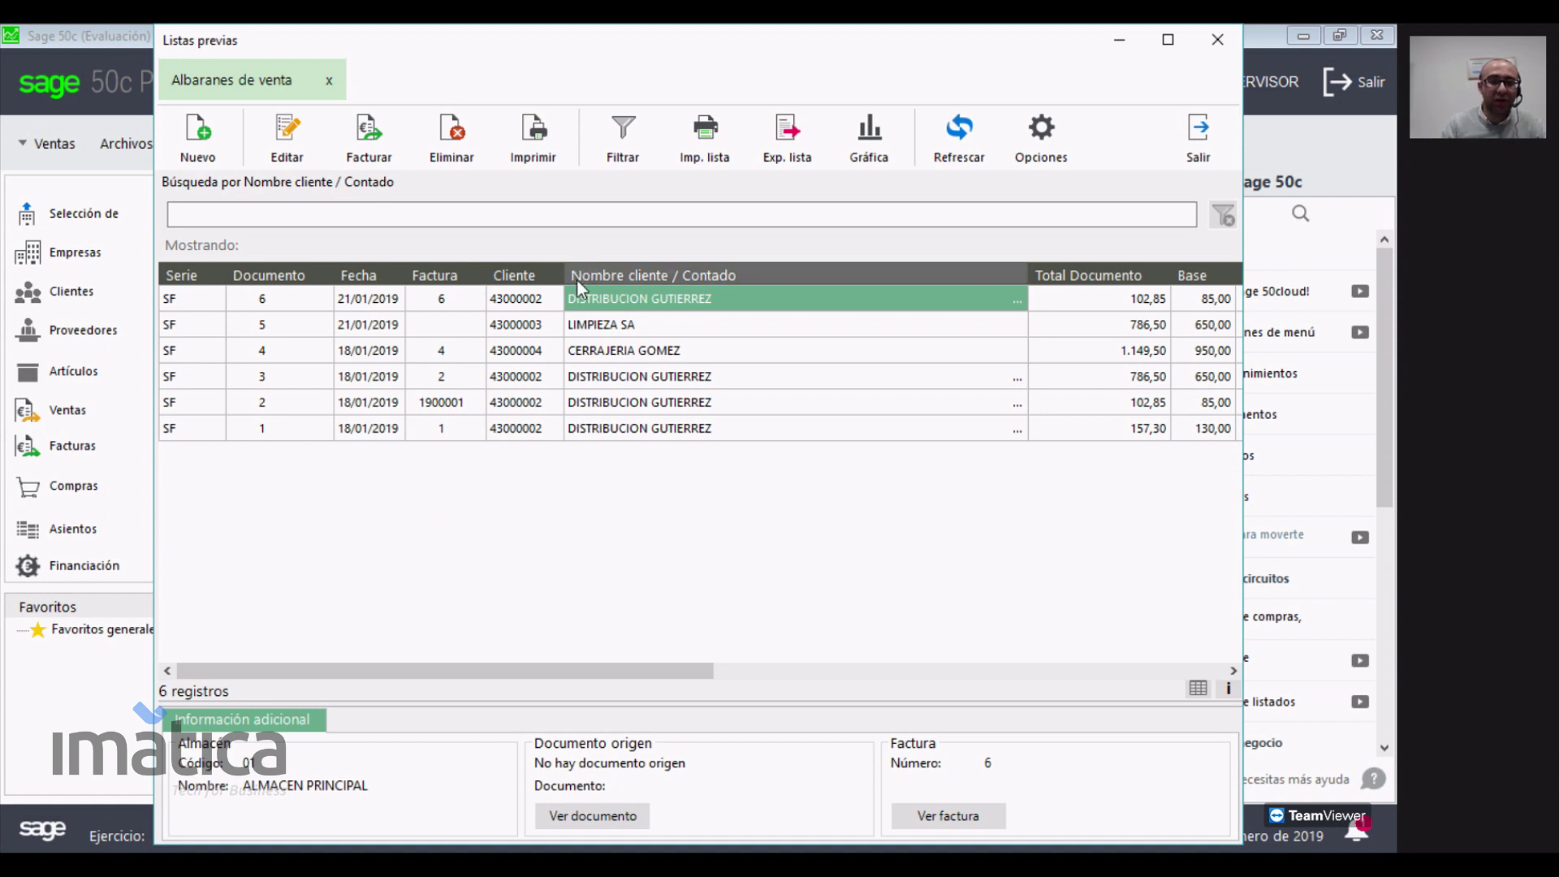
pyautogui.click(463, 324)
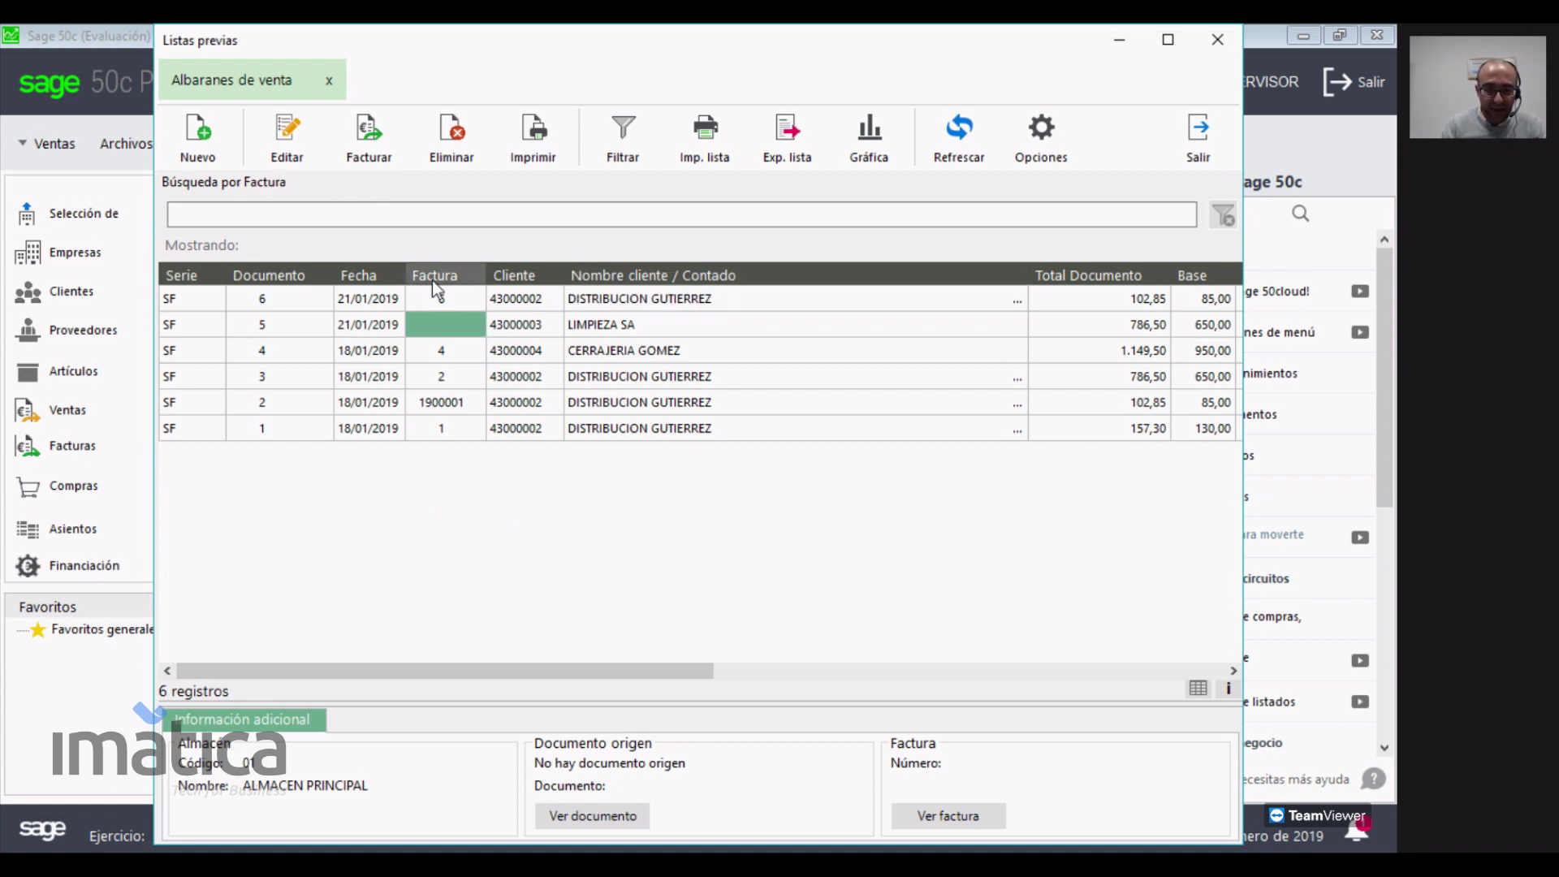
pyautogui.click(610, 331)
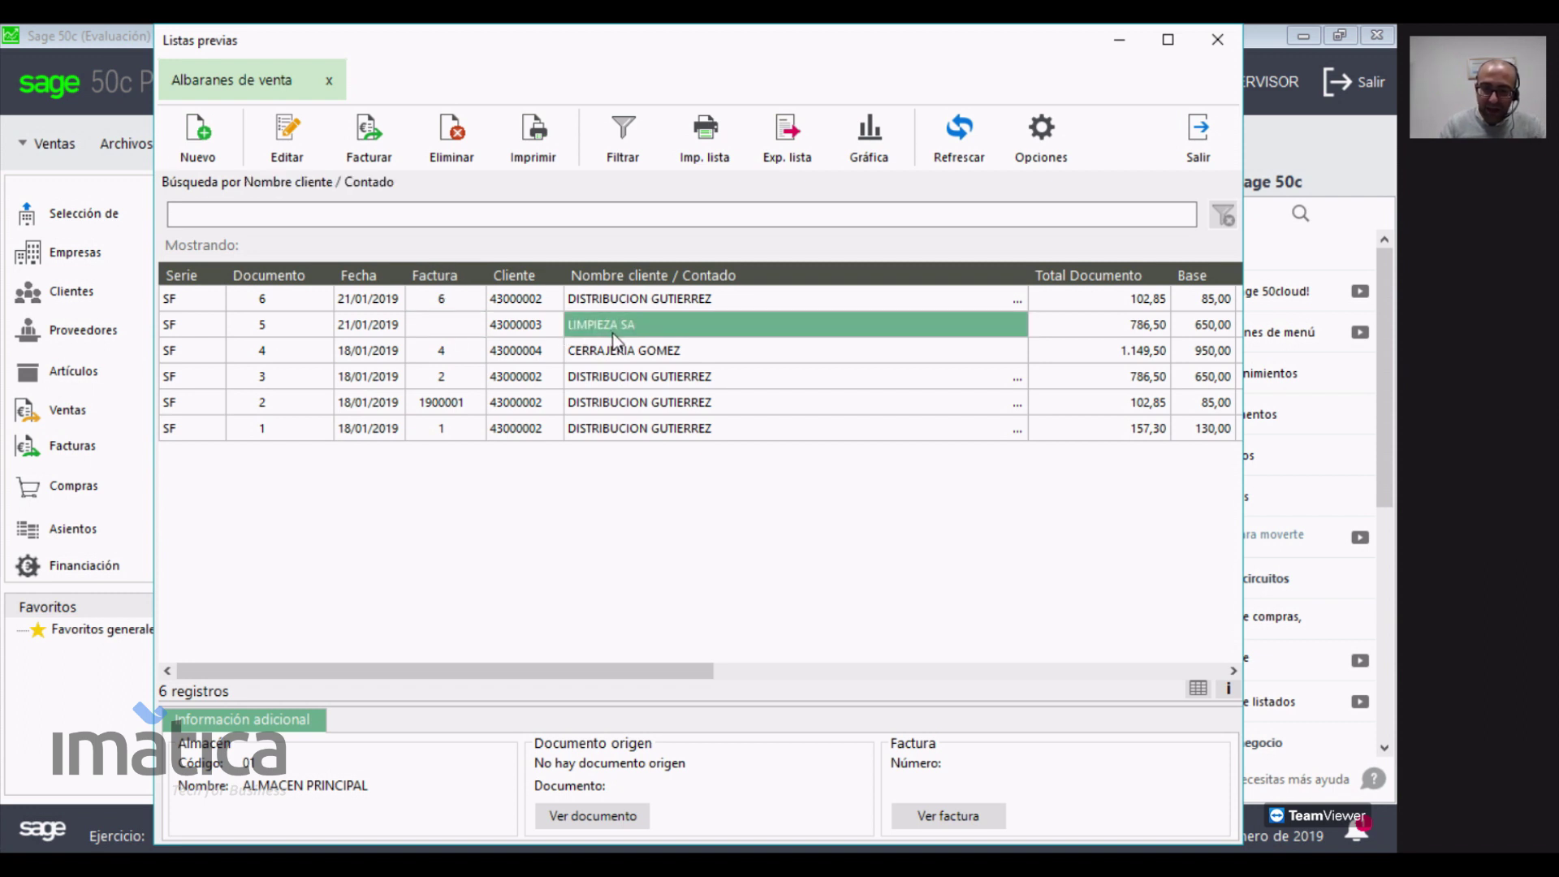
pyautogui.click(447, 323)
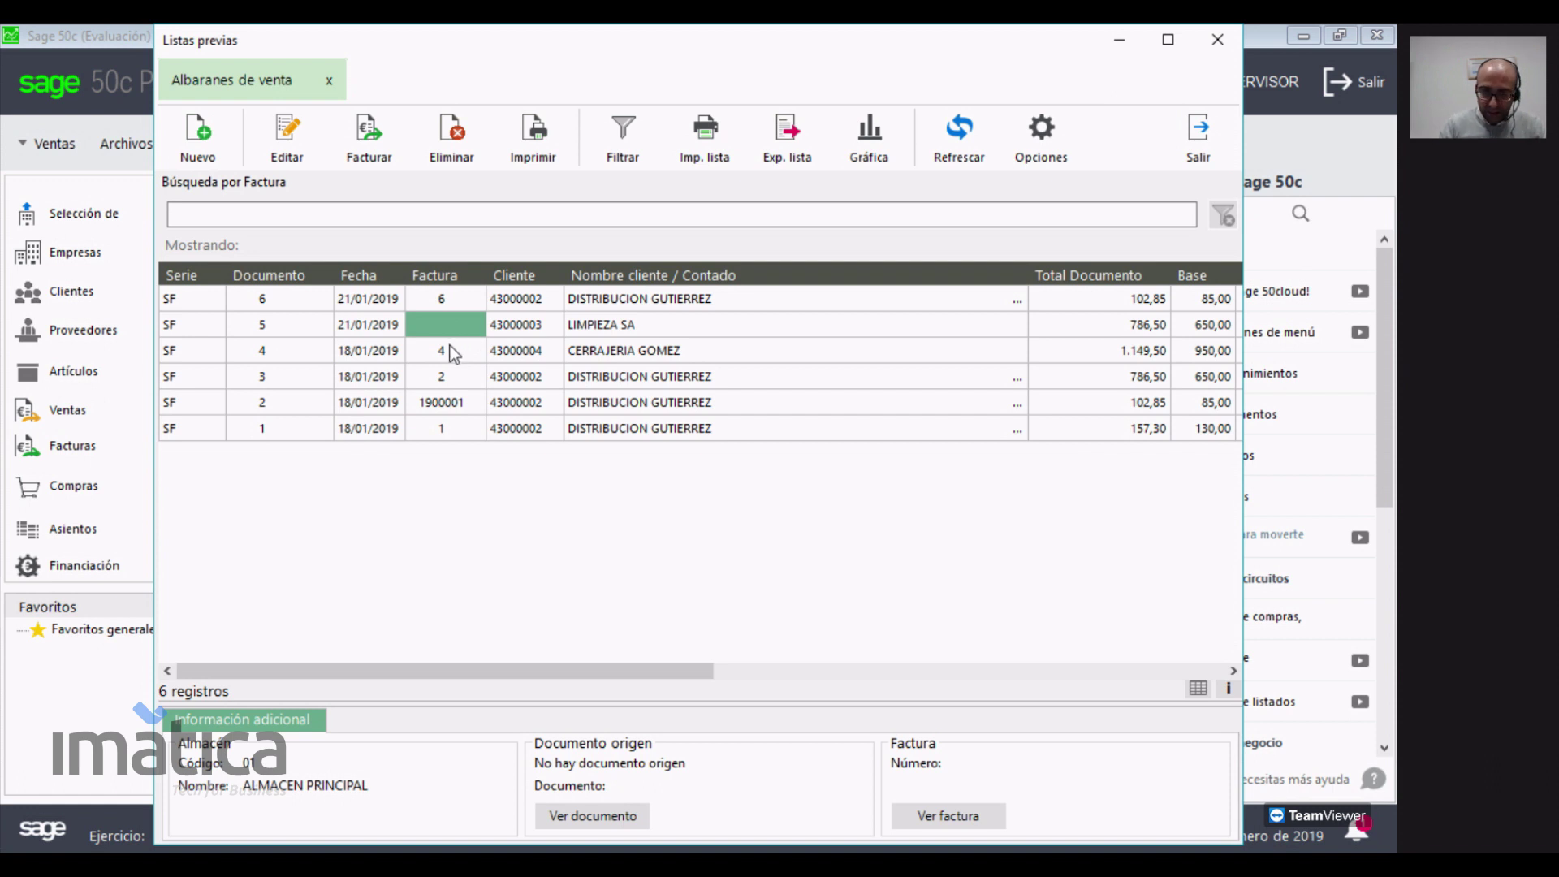
pyautogui.click(1200, 133)
# - Open the CERRAJERIA GOMEZ invoice from the sales invoices list and move the Contabilizada stamp aside
pyautogui.click(71, 447)
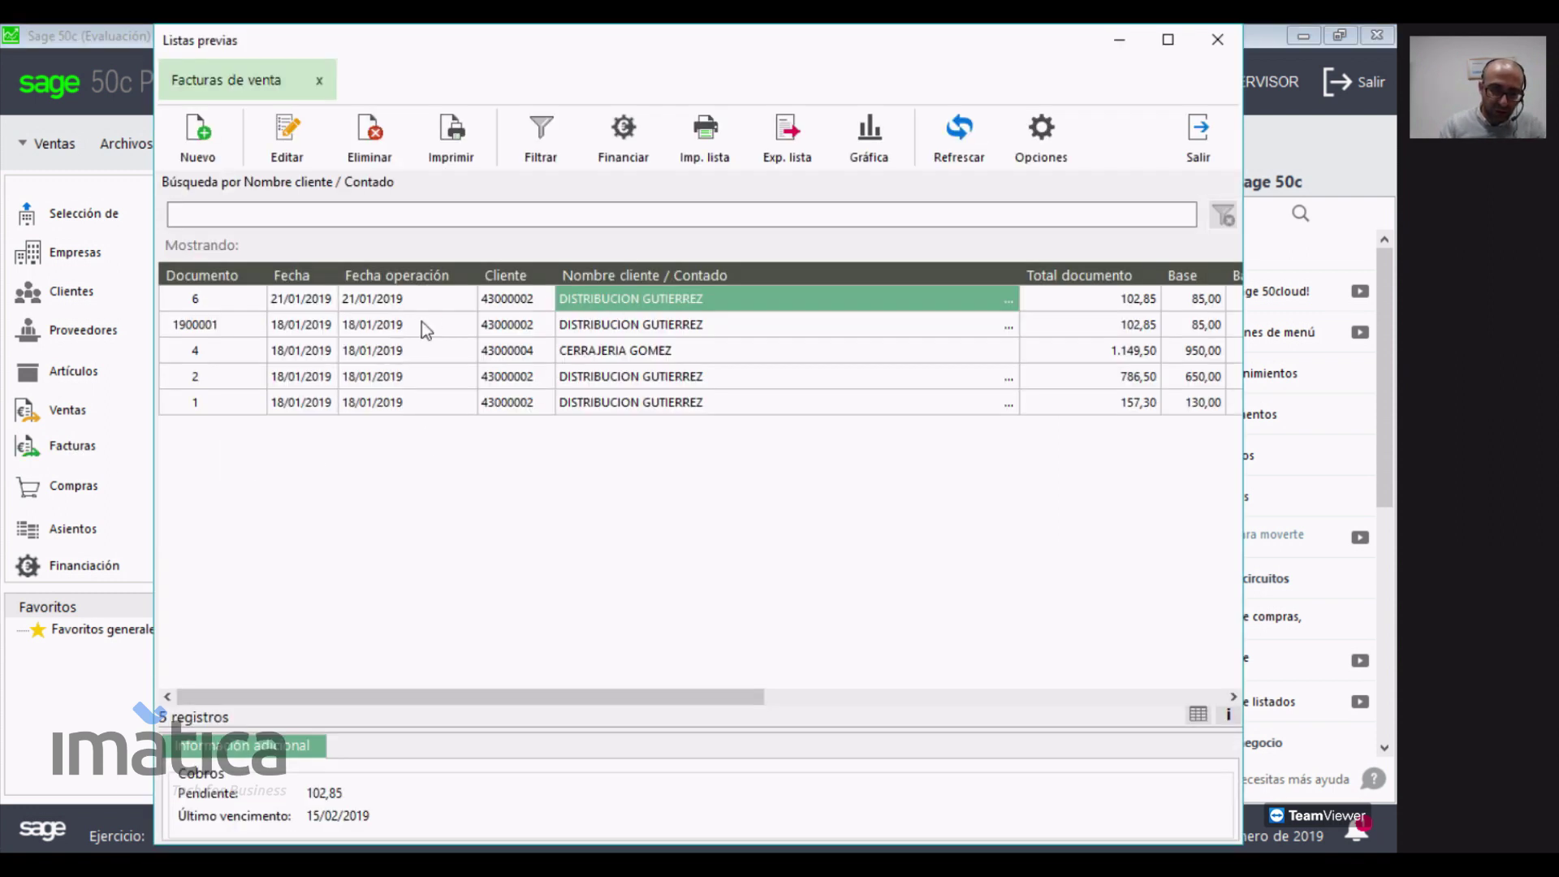
pyautogui.click(643, 351)
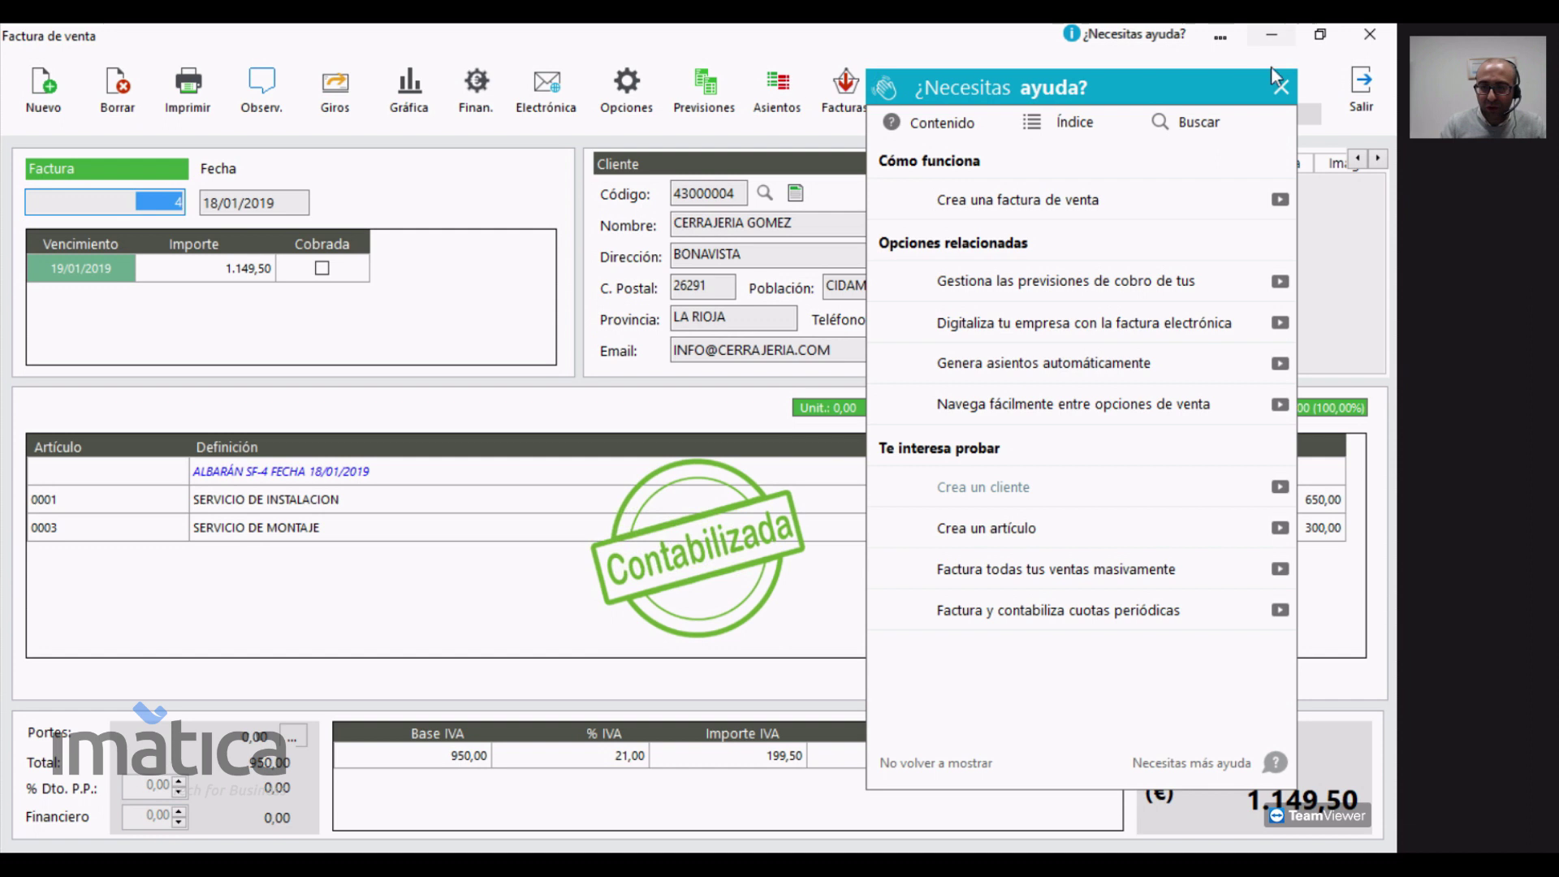
pyautogui.click(1281, 86)
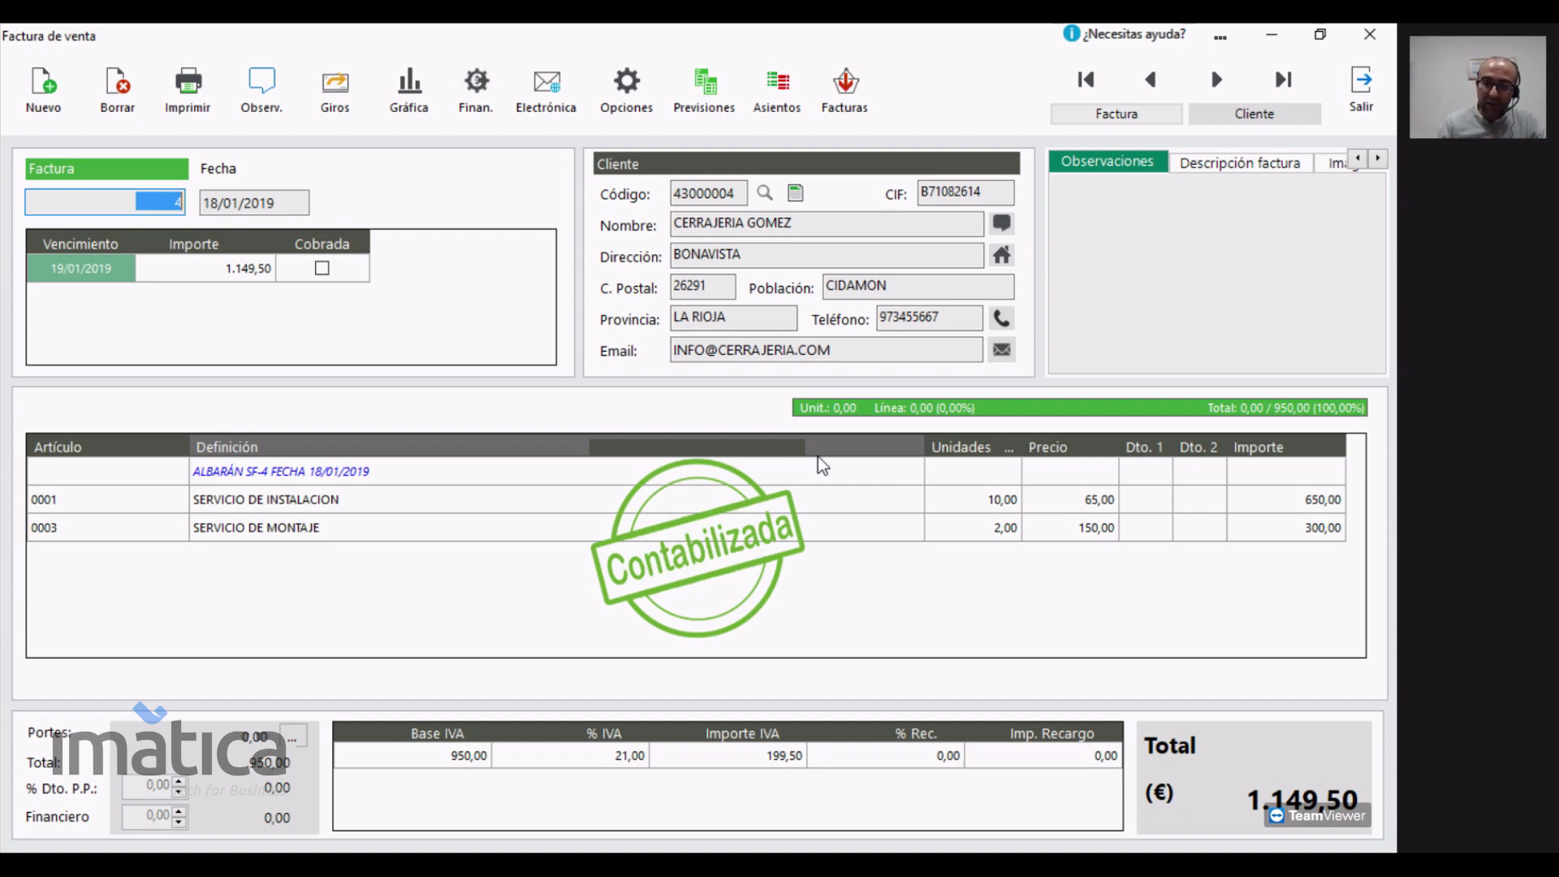
pyautogui.moveTo(685, 505); pyautogui.dragTo(564, 498)
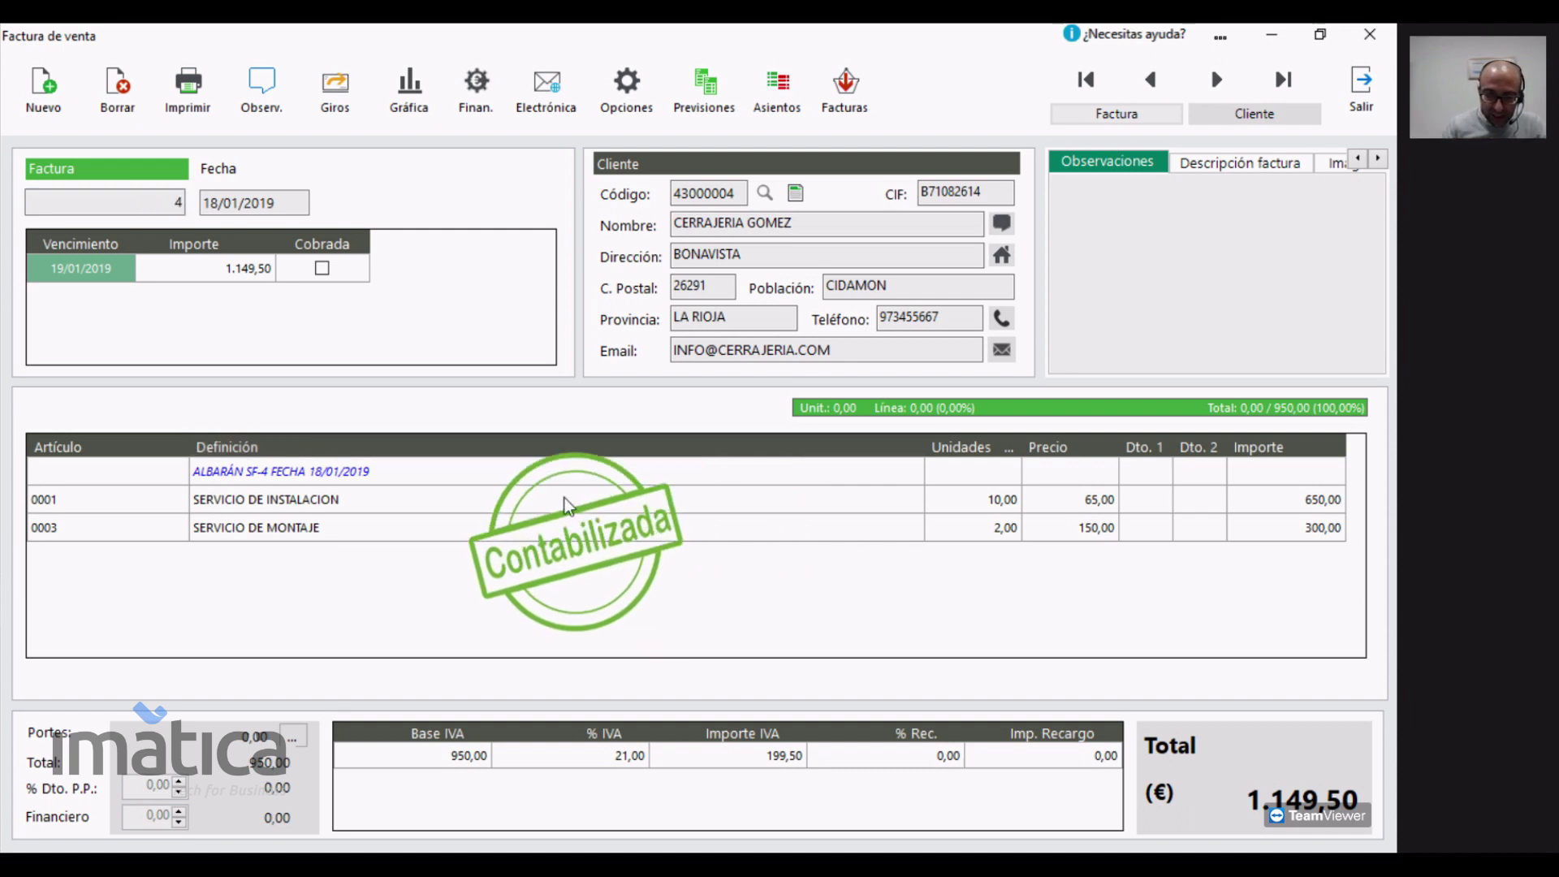
# - Open the invoice's accounting entry from its stamp, look at the collection entry generator, and return to the invoice
pyautogui.doubleClick(581, 566)
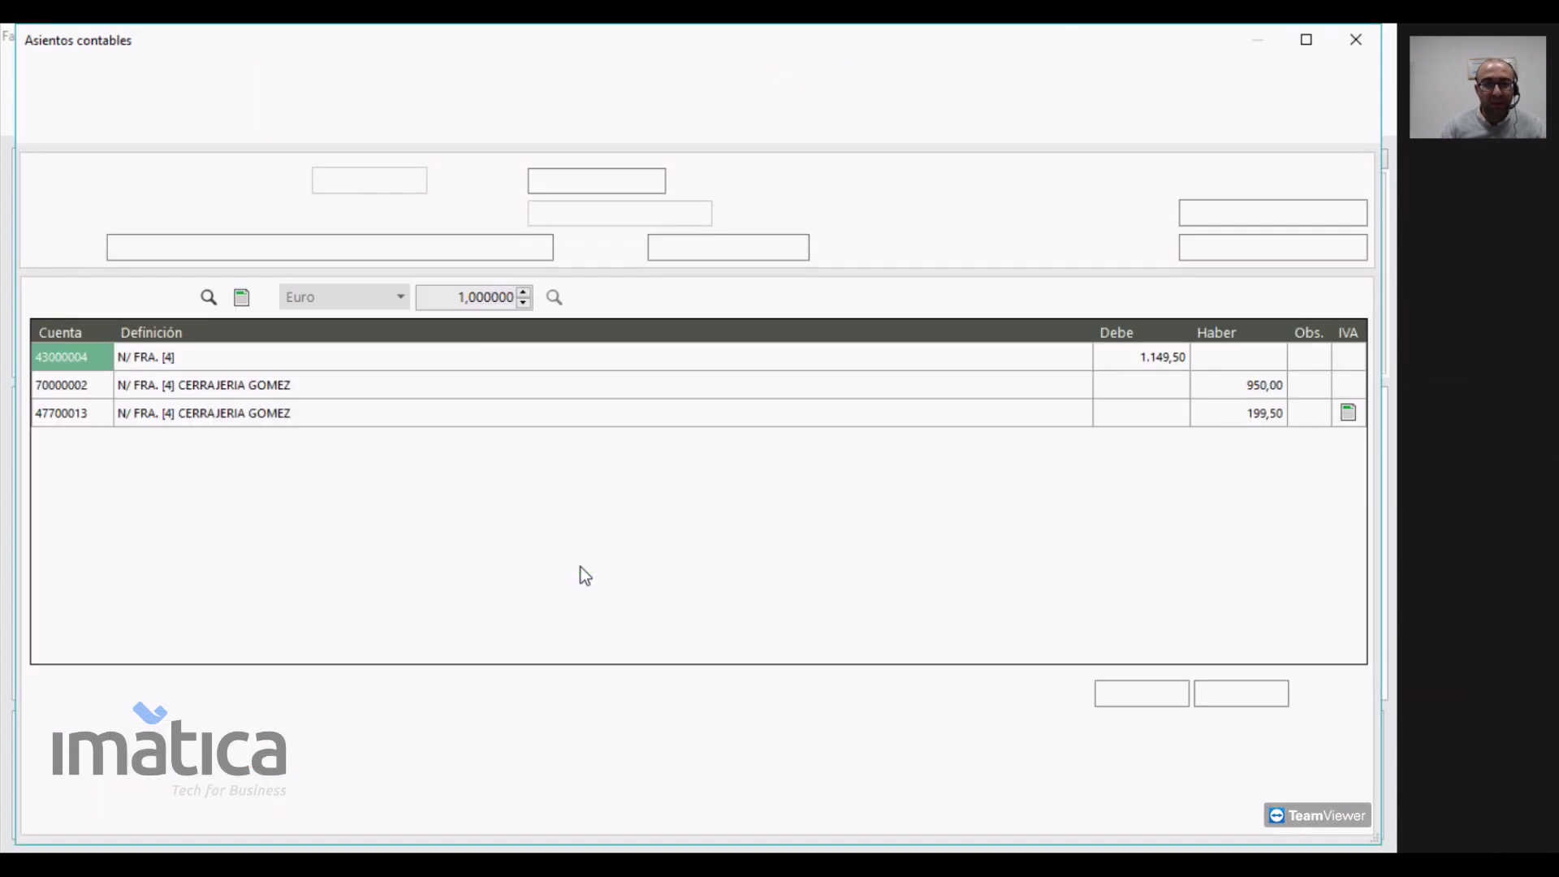
pyautogui.click(1277, 105)
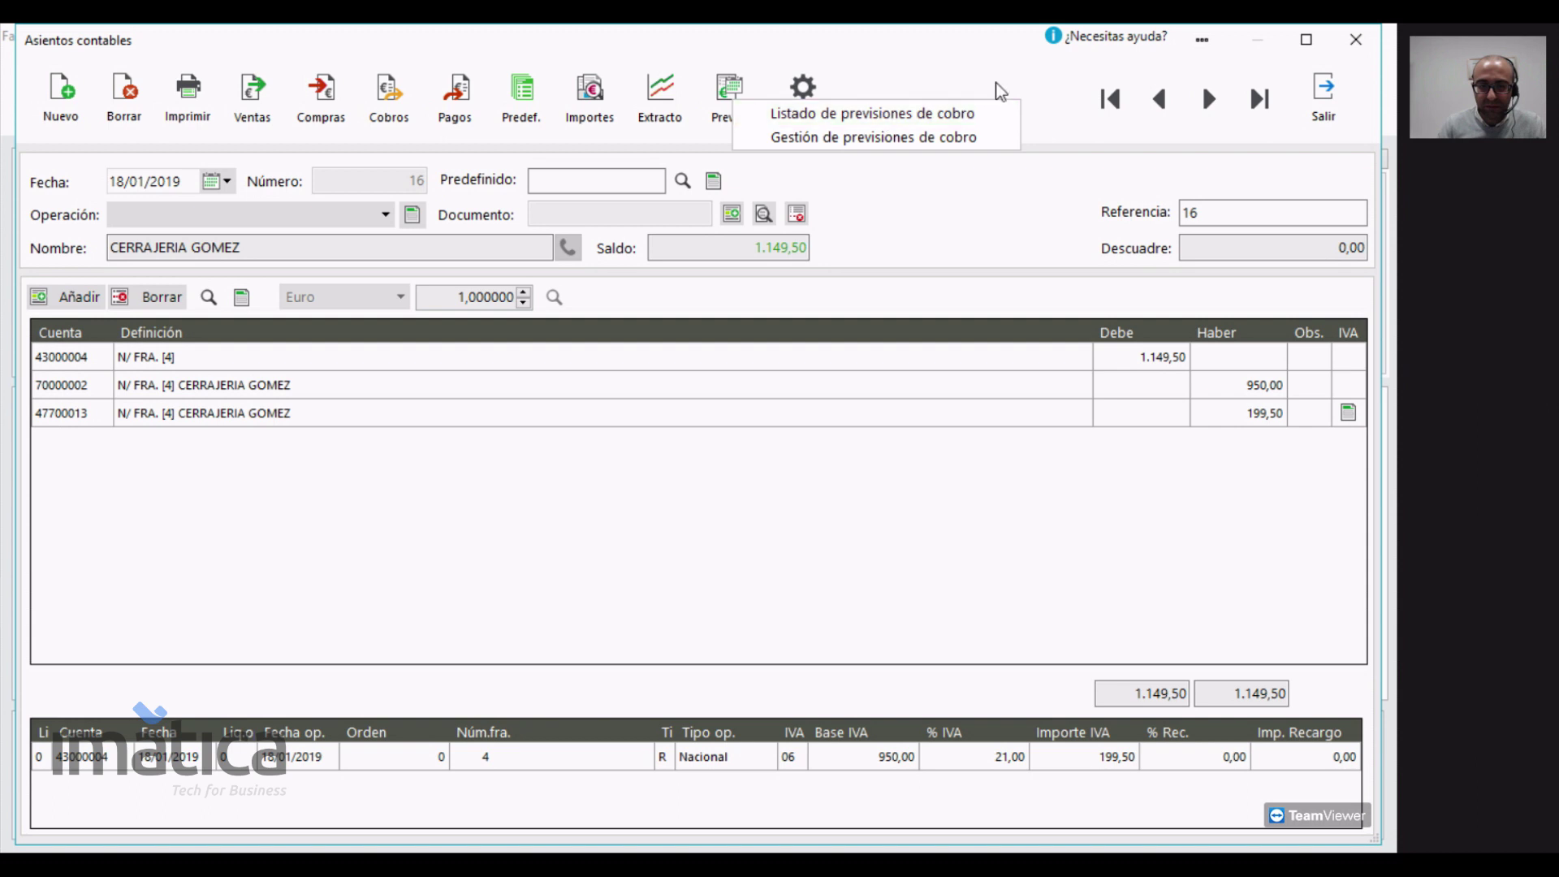
pyautogui.click(396, 96)
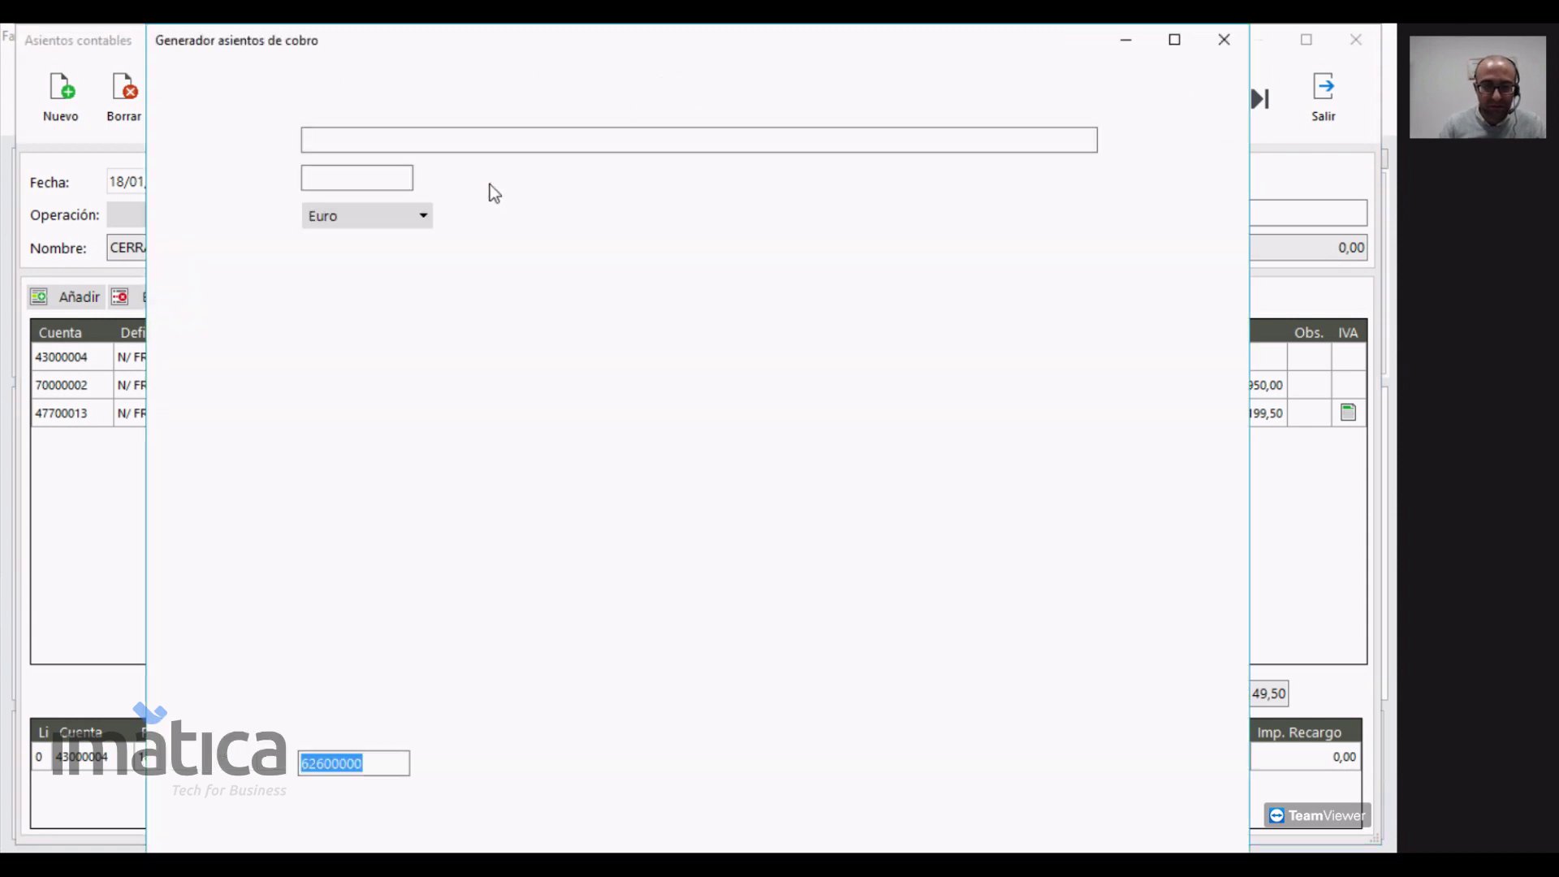
pyautogui.click(1208, 827)
pyautogui.click(1331, 114)
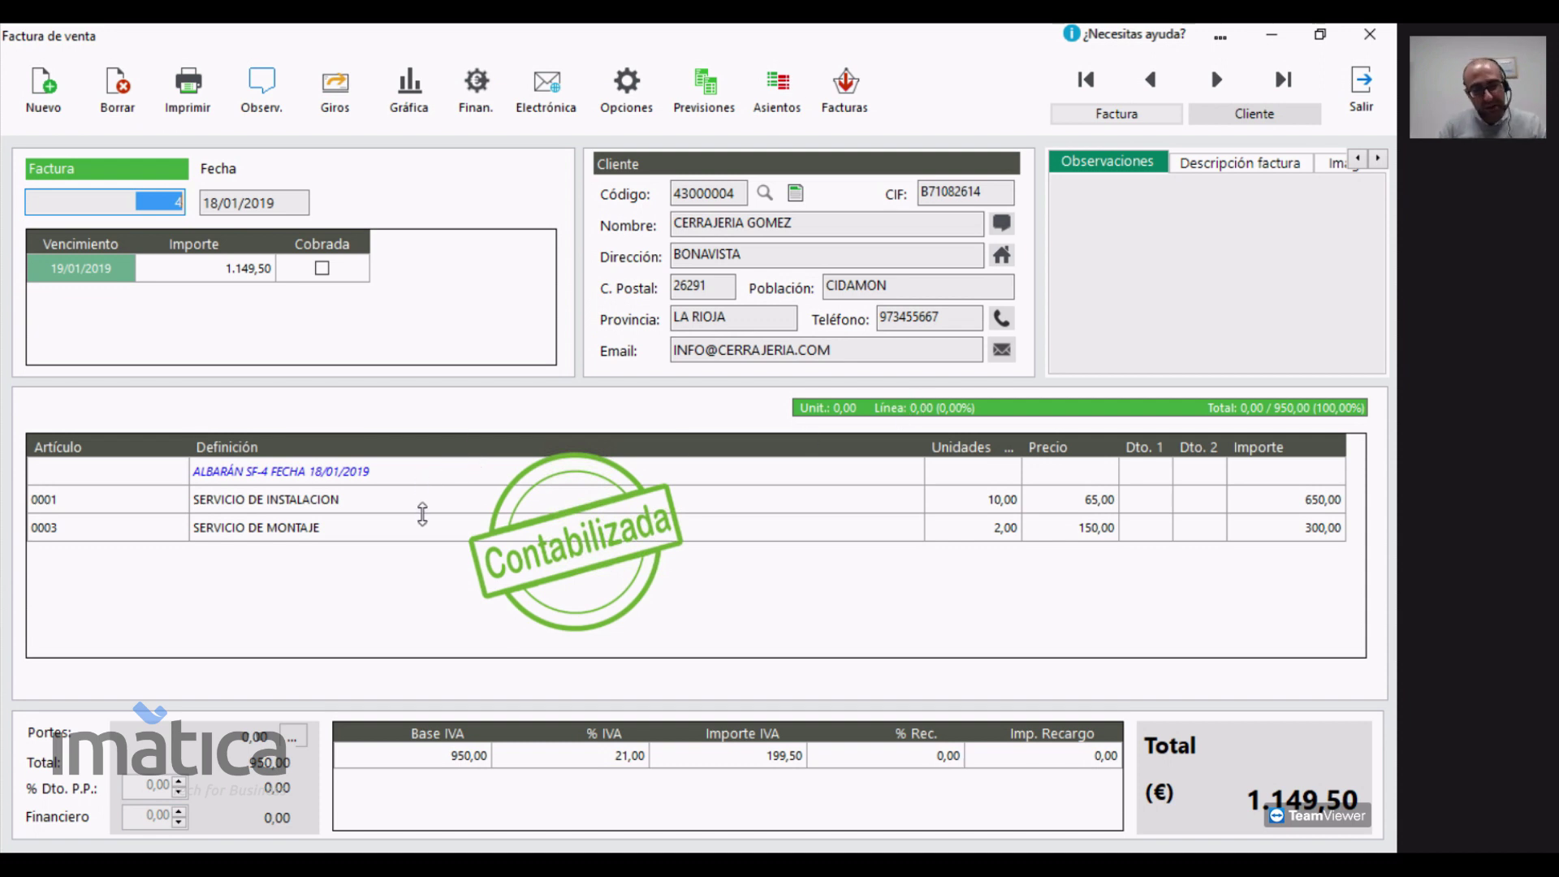
# - Open the delivery note behind the invoice's SERVICIO DE MONTAJE line and dismiss its help window
pyautogui.click(349, 529)
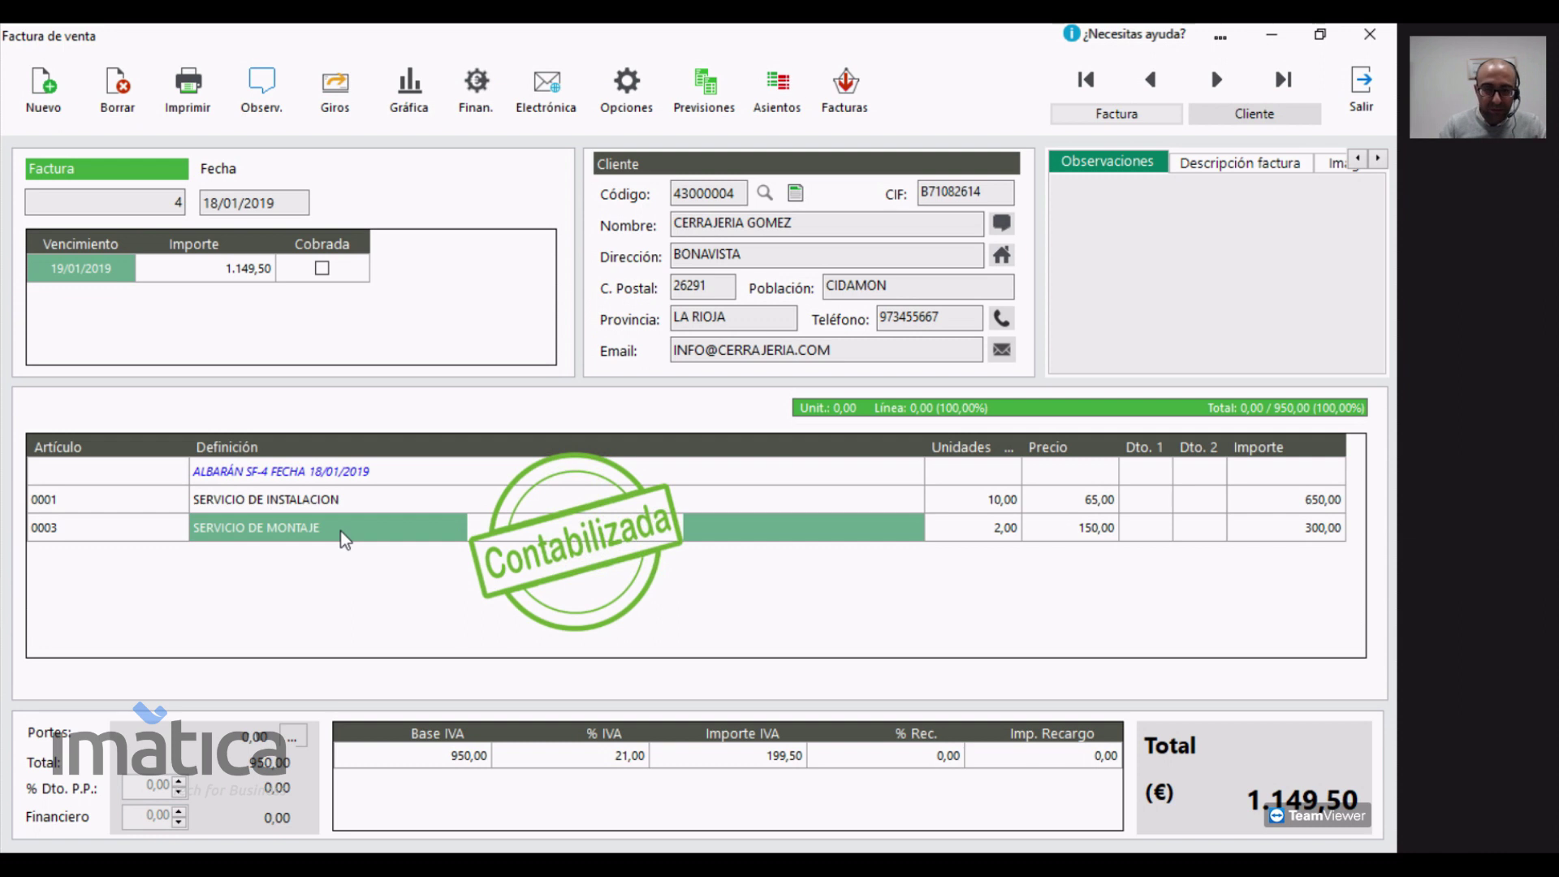
pyautogui.moveTo(510, 563); pyautogui.dragTo(324, 591)
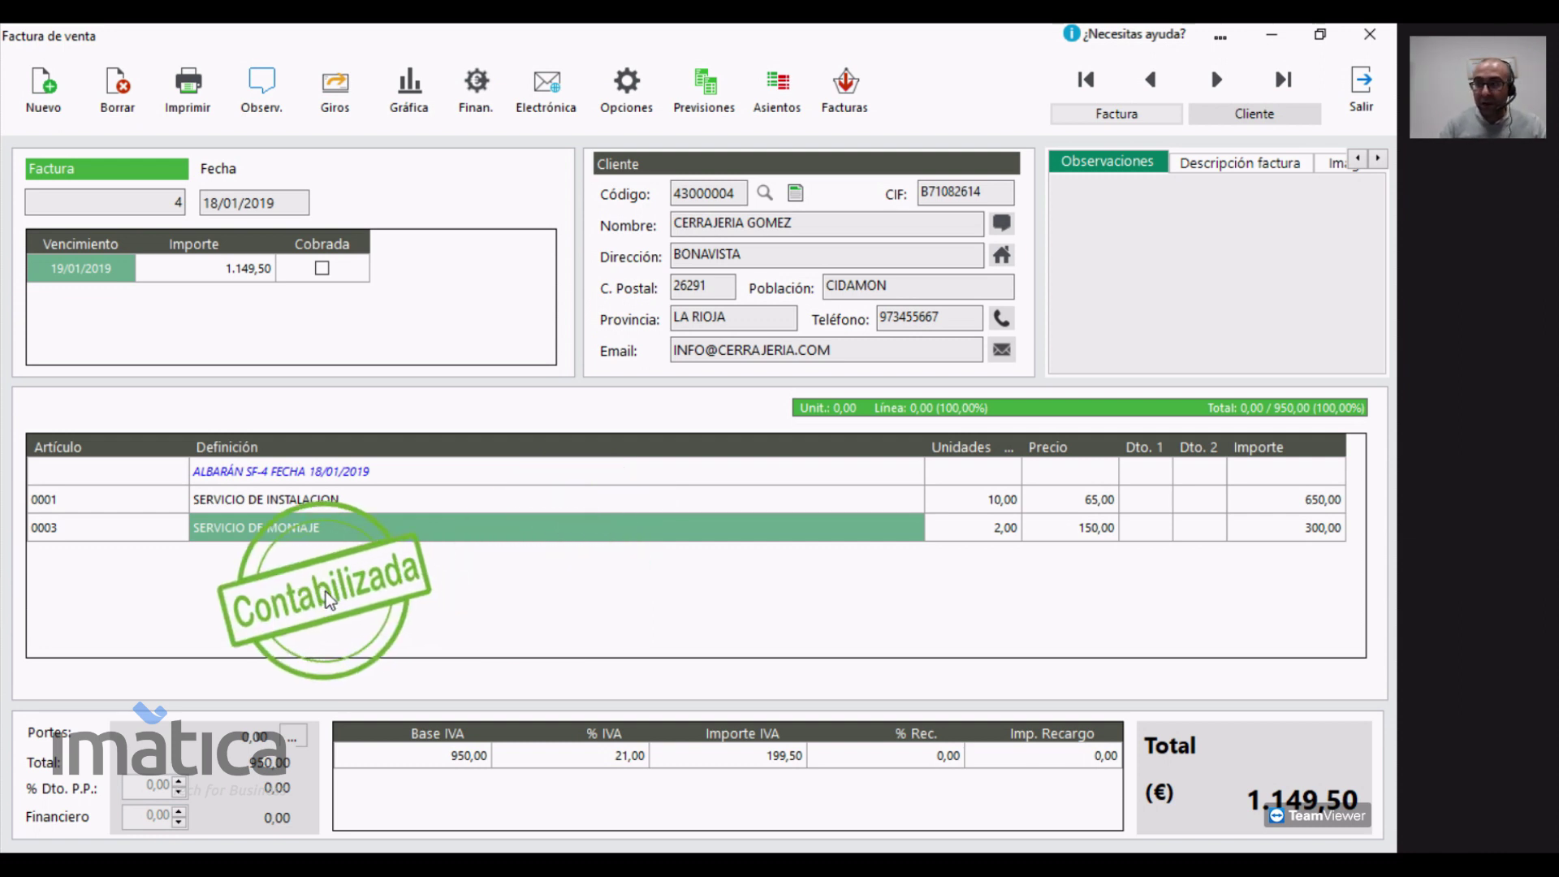
pyautogui.click(645, 104)
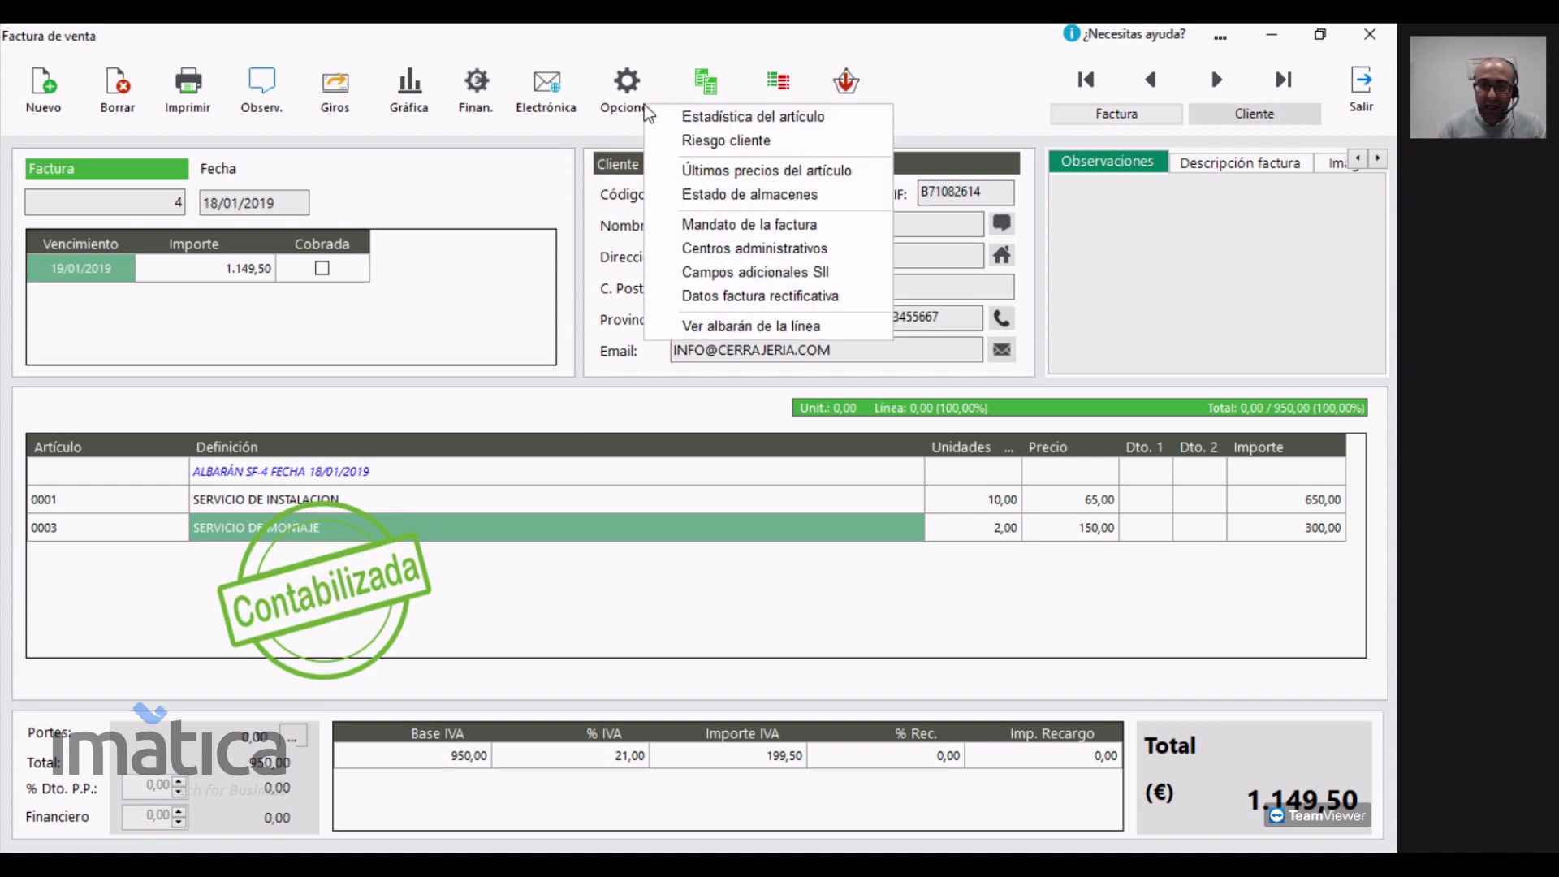
pyautogui.click(786, 333)
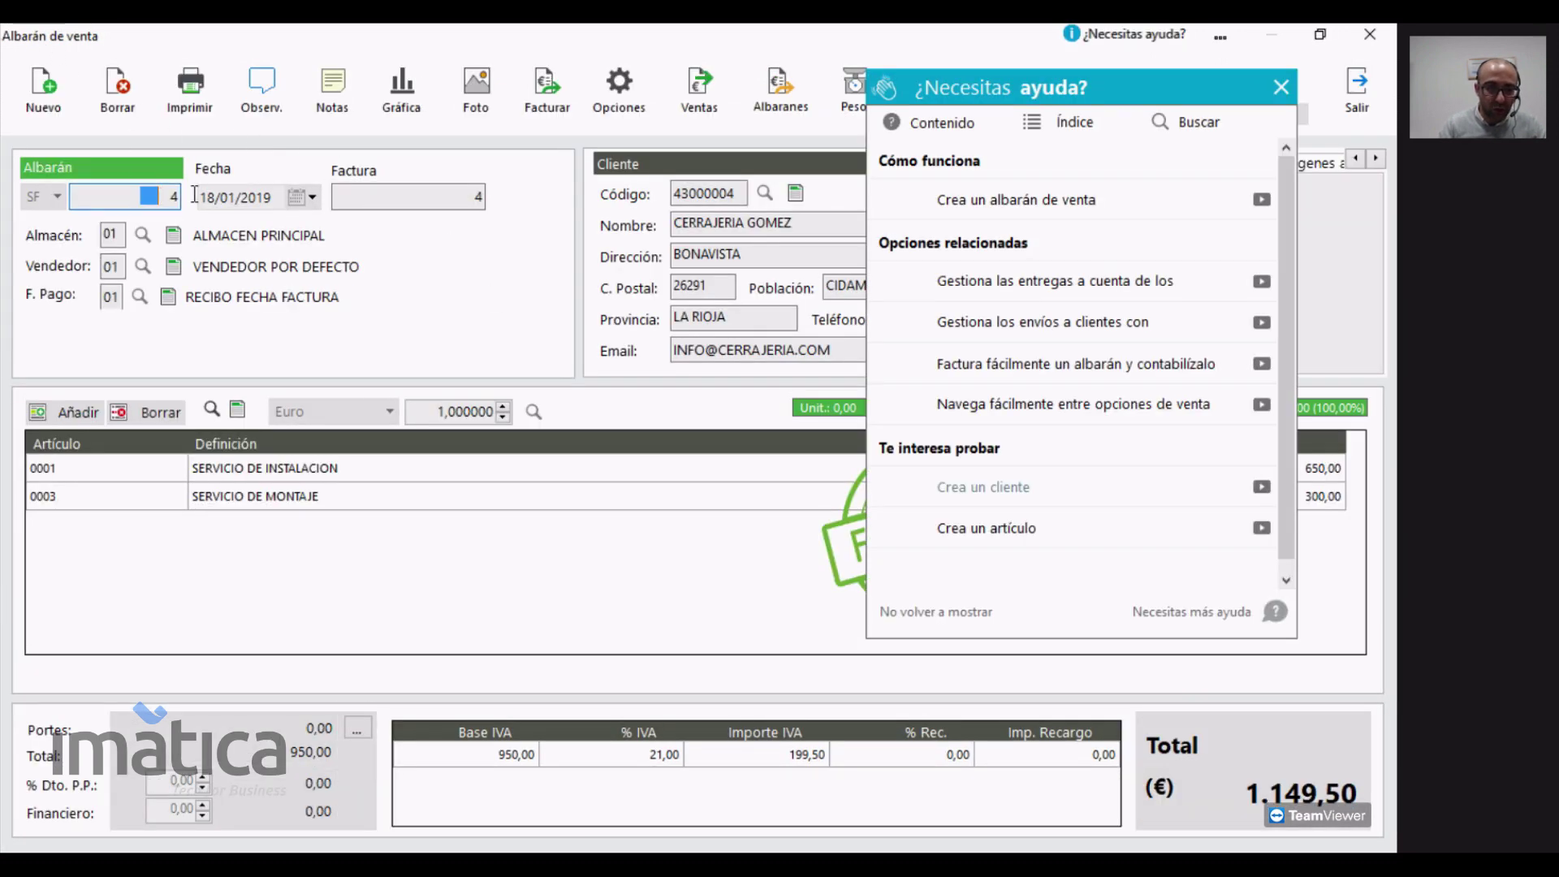
pyautogui.click(1279, 88)
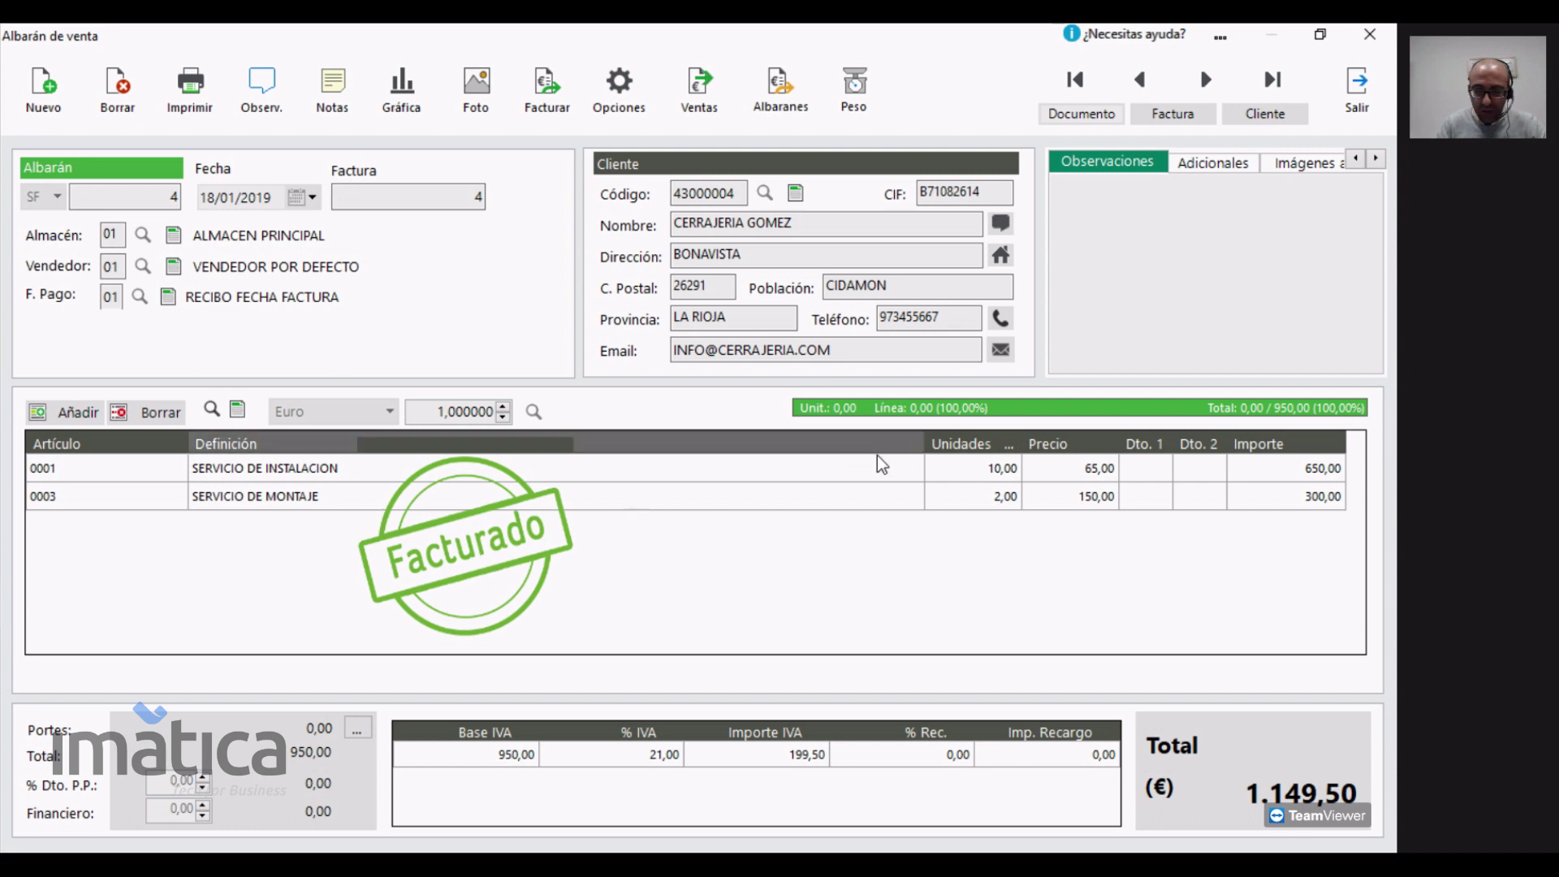
# - Set the SERVICIO DE MONTAJE line of the delivery note to 3 units and reissue its invoice dated 18/01/2019
pyautogui.click(982, 500)
pyautogui.click(981, 499)
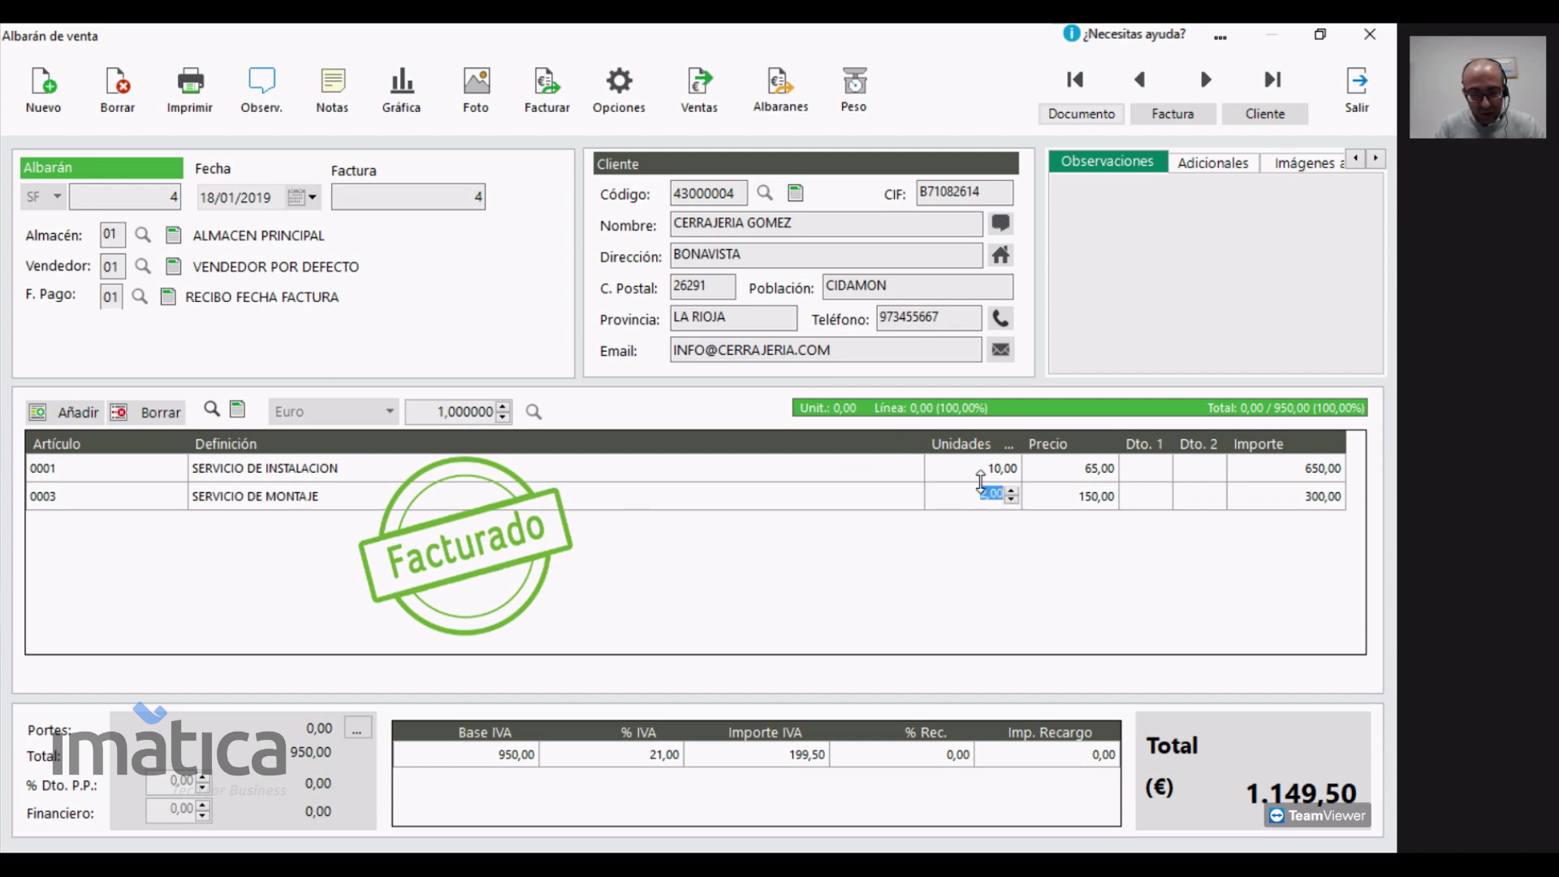
pyautogui.write('3')
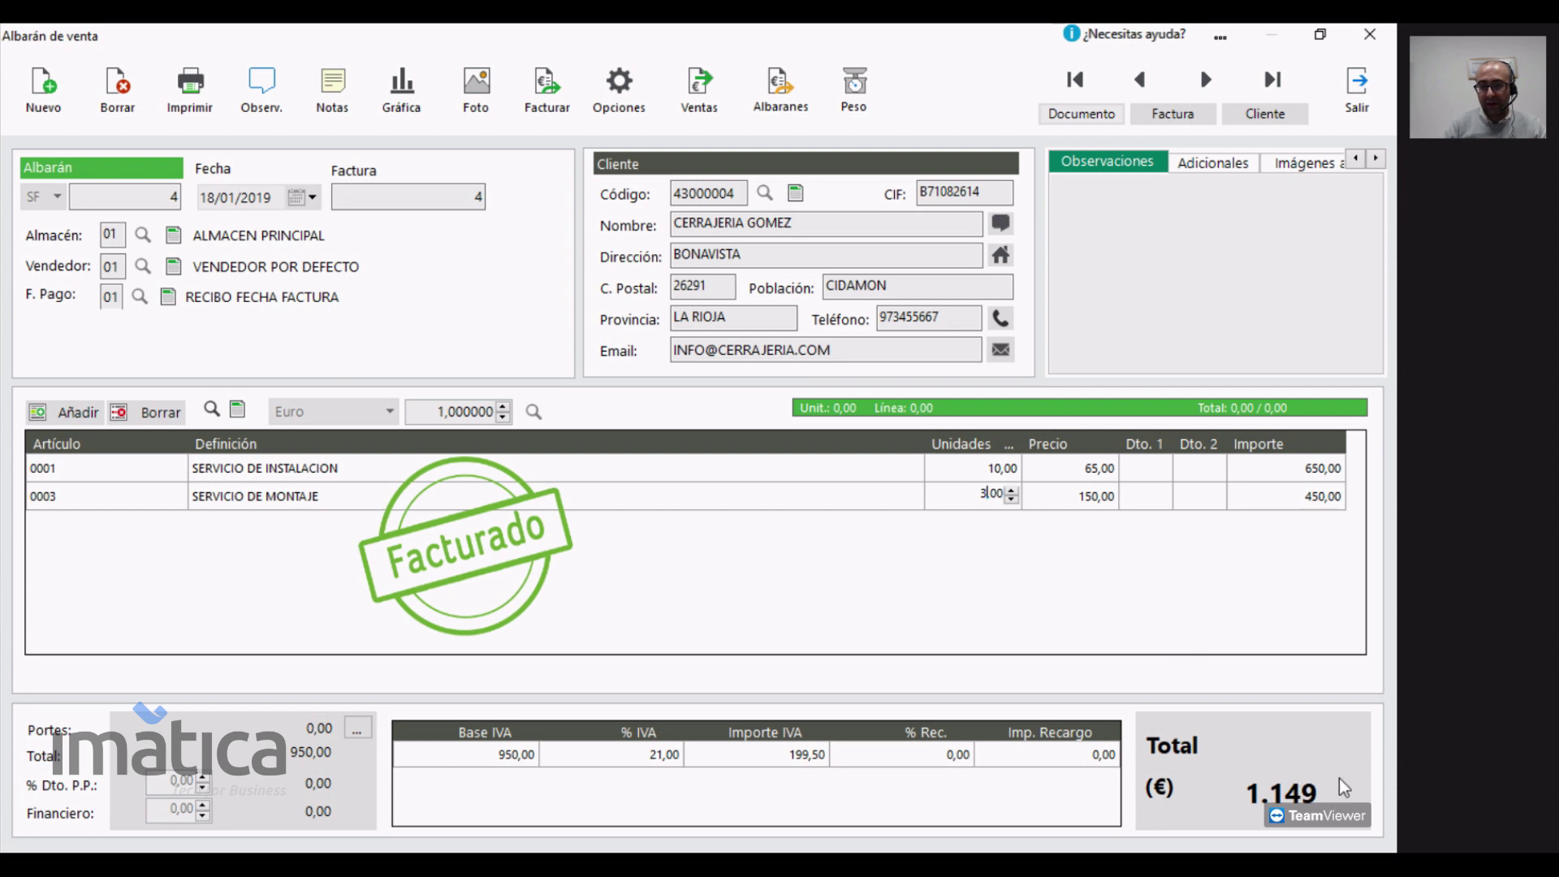
pyautogui.press('Return')
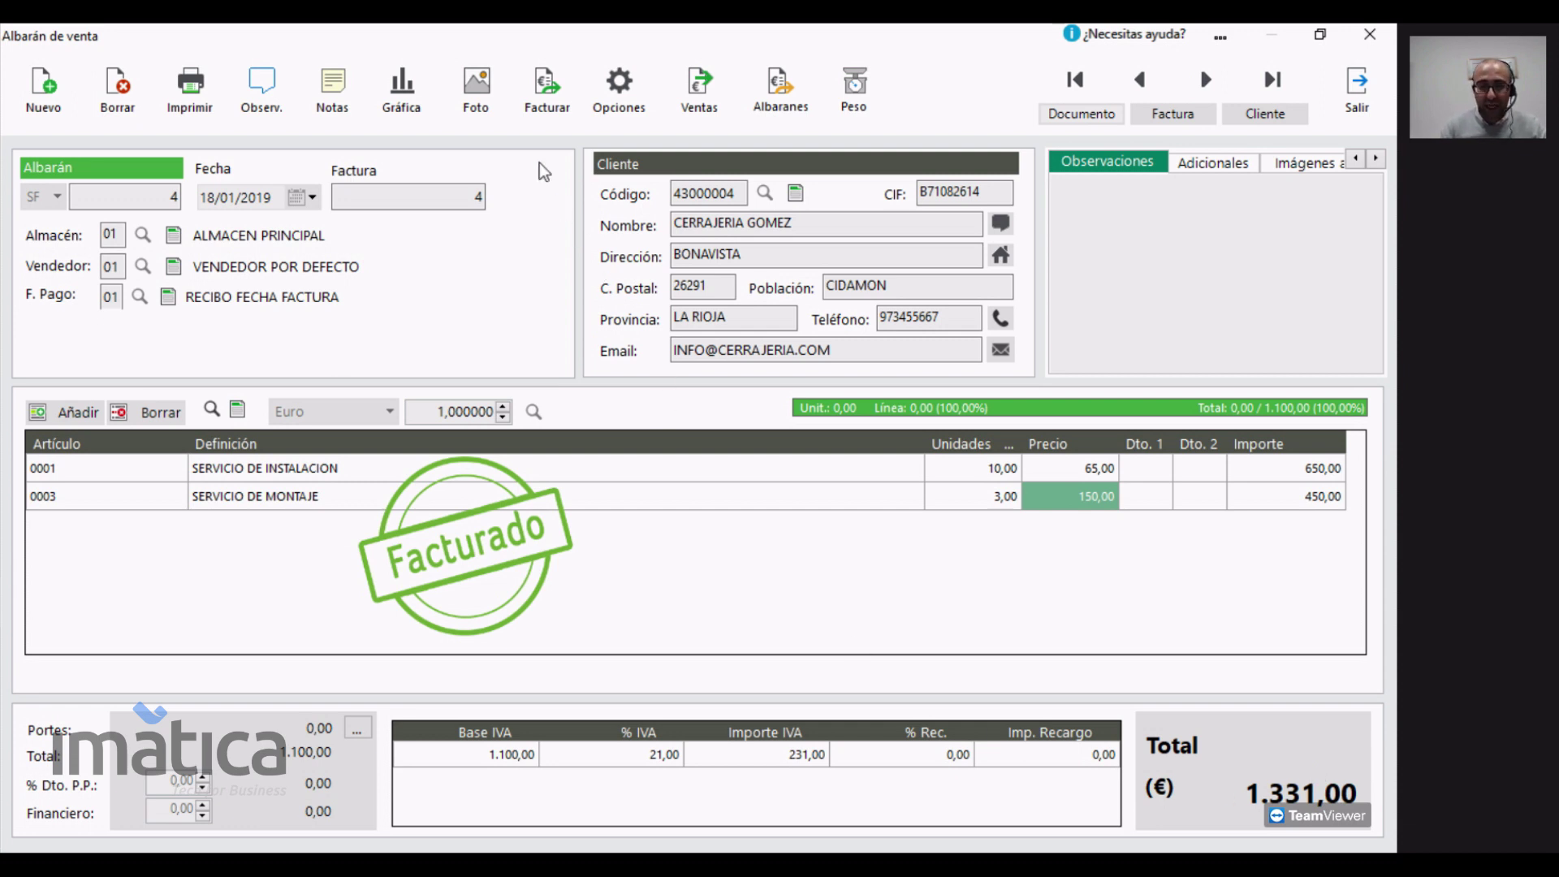
pyautogui.click(552, 104)
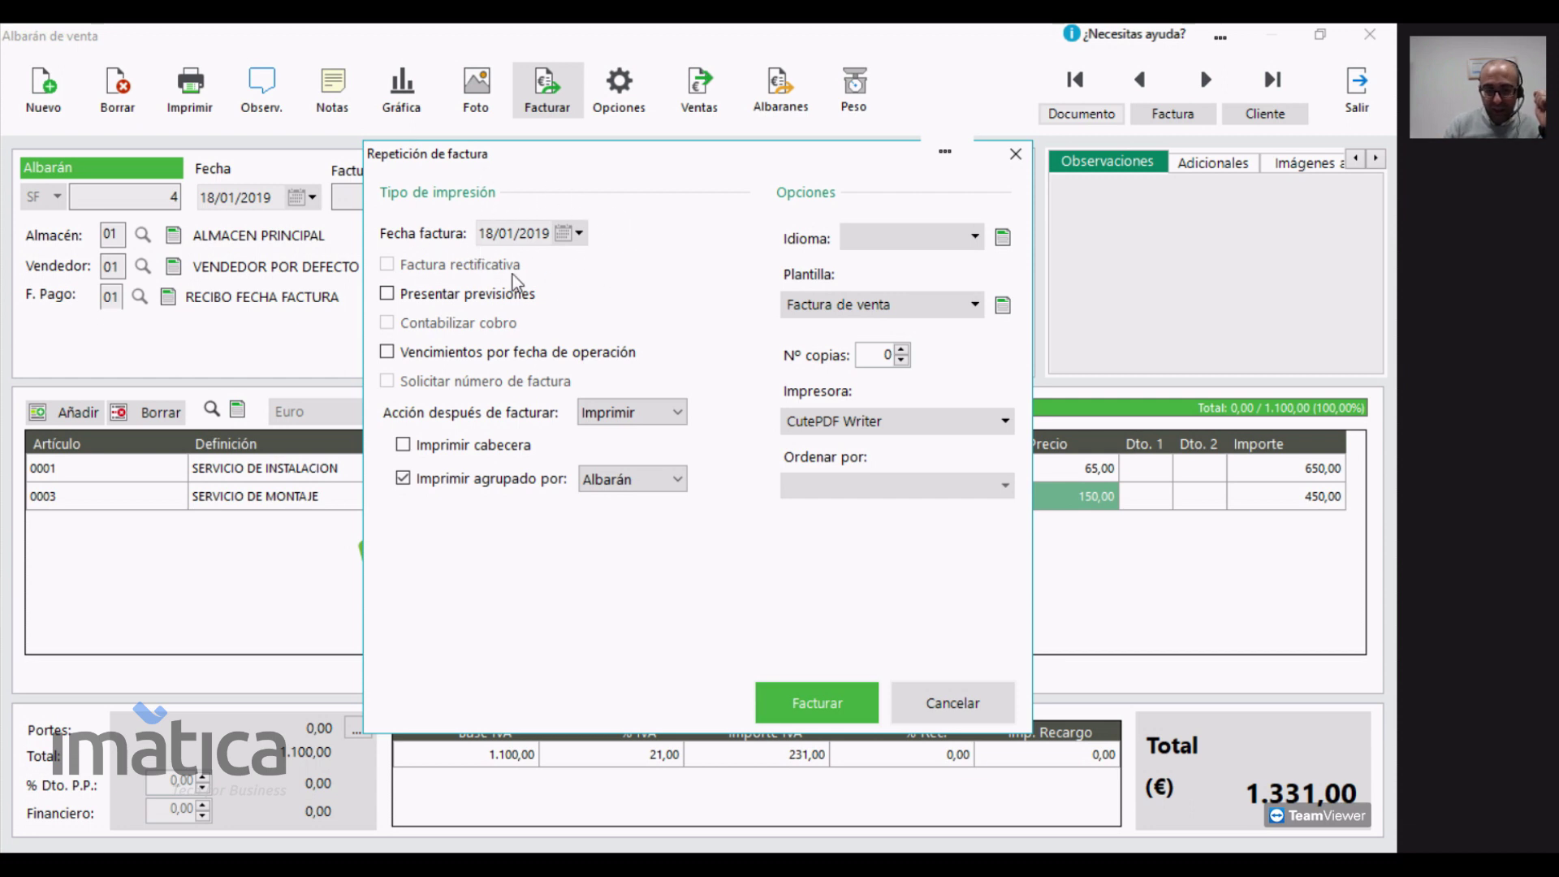
pyautogui.click(797, 701)
pyautogui.click(725, 533)
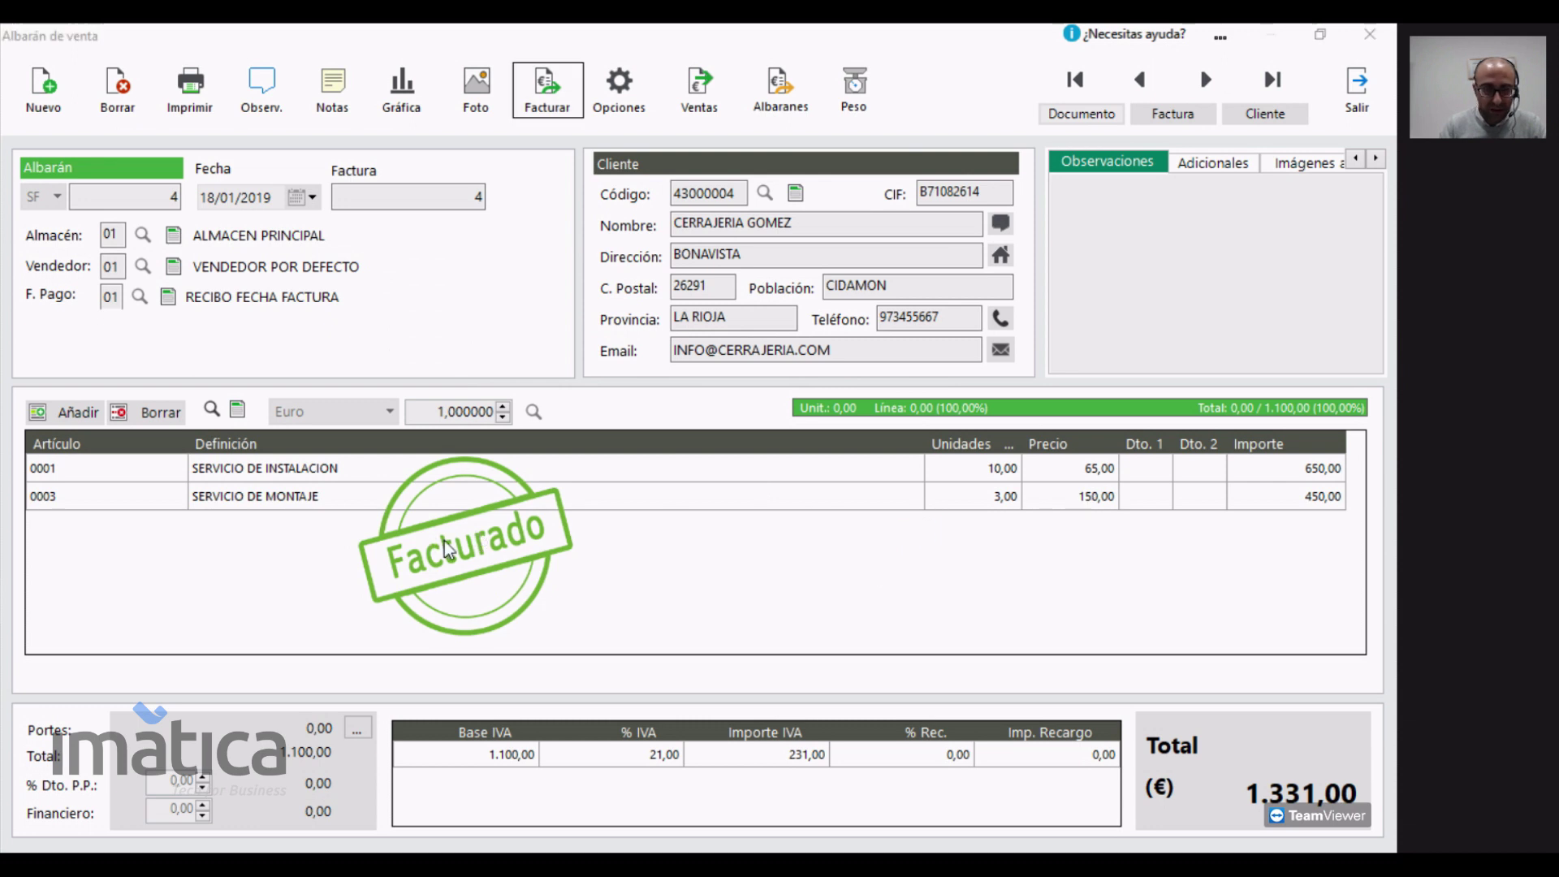
# - Open the reissued invoice, review its SERVICIO DE MONTAJE units and accounting entry, and return to the desktop
pyautogui.click(896, 514)
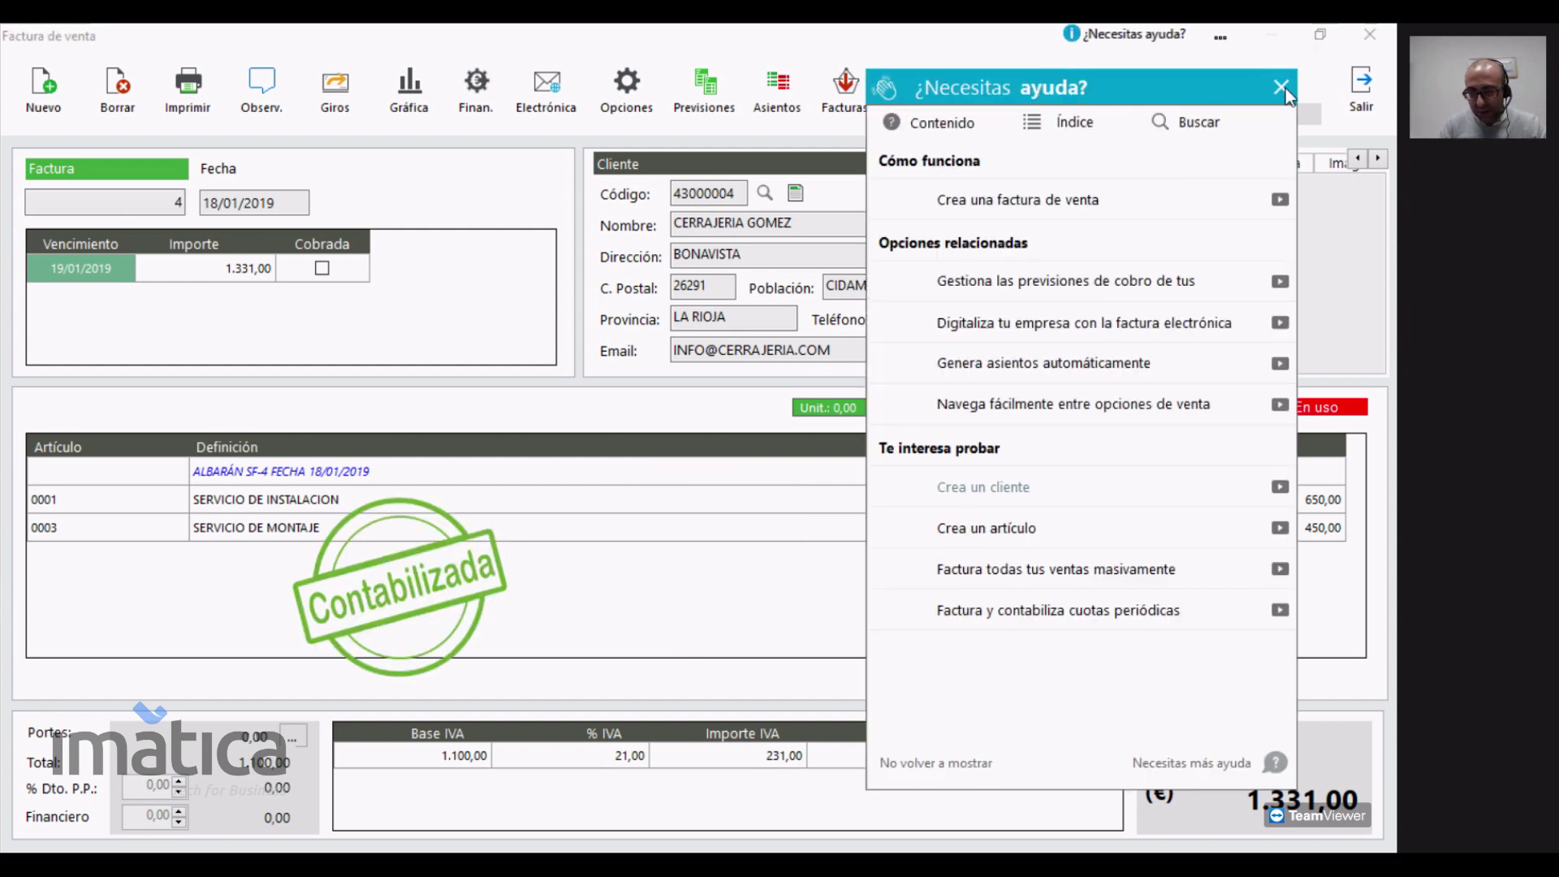
pyautogui.click(1282, 88)
pyautogui.click(993, 528)
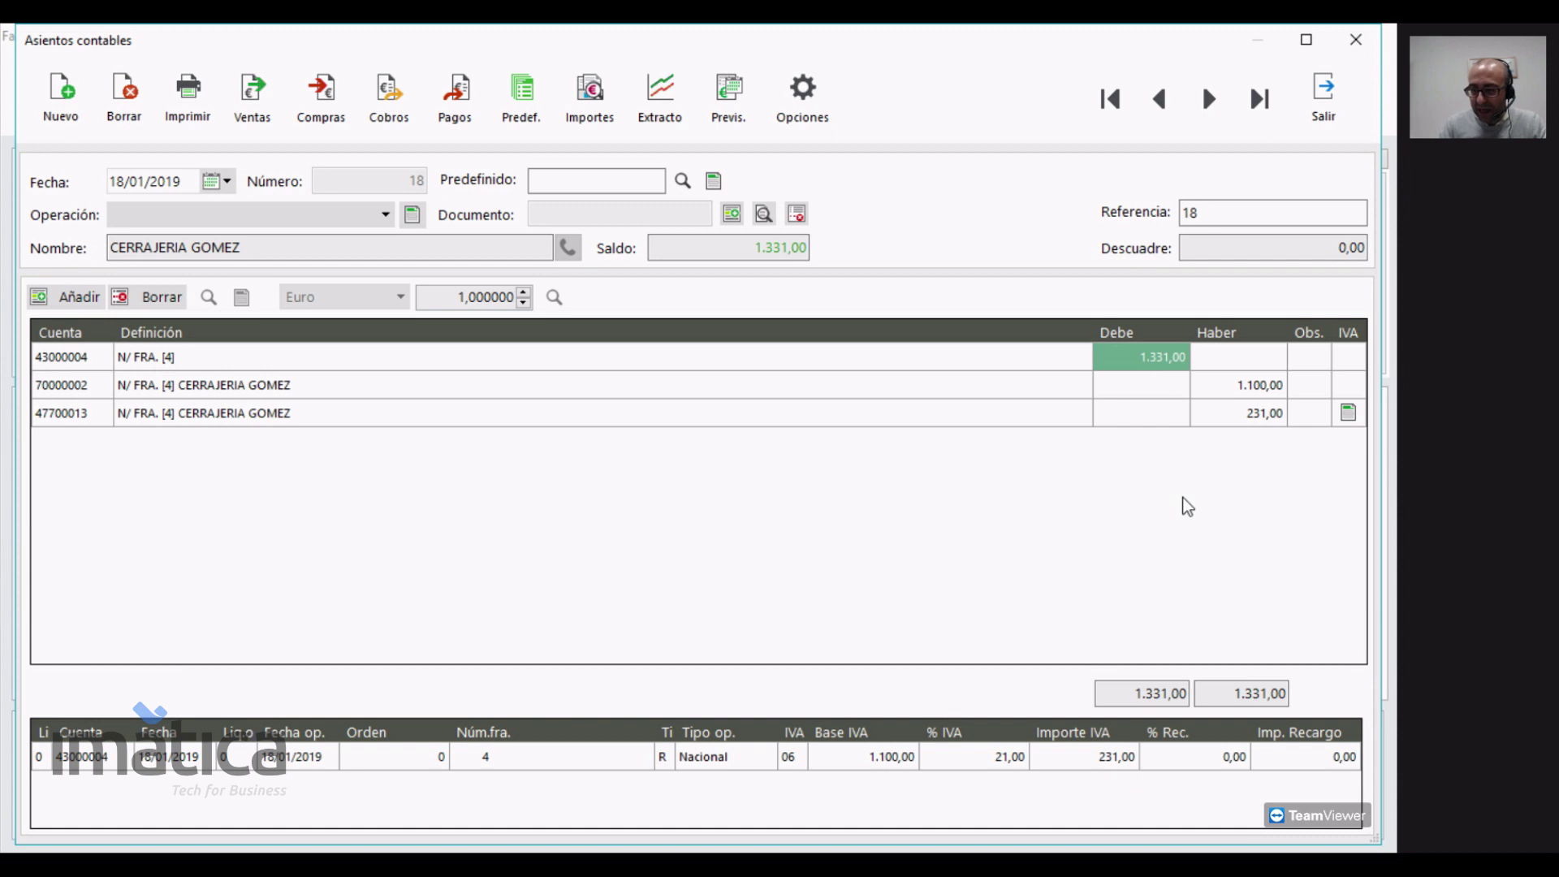
pyautogui.click(1279, 103)
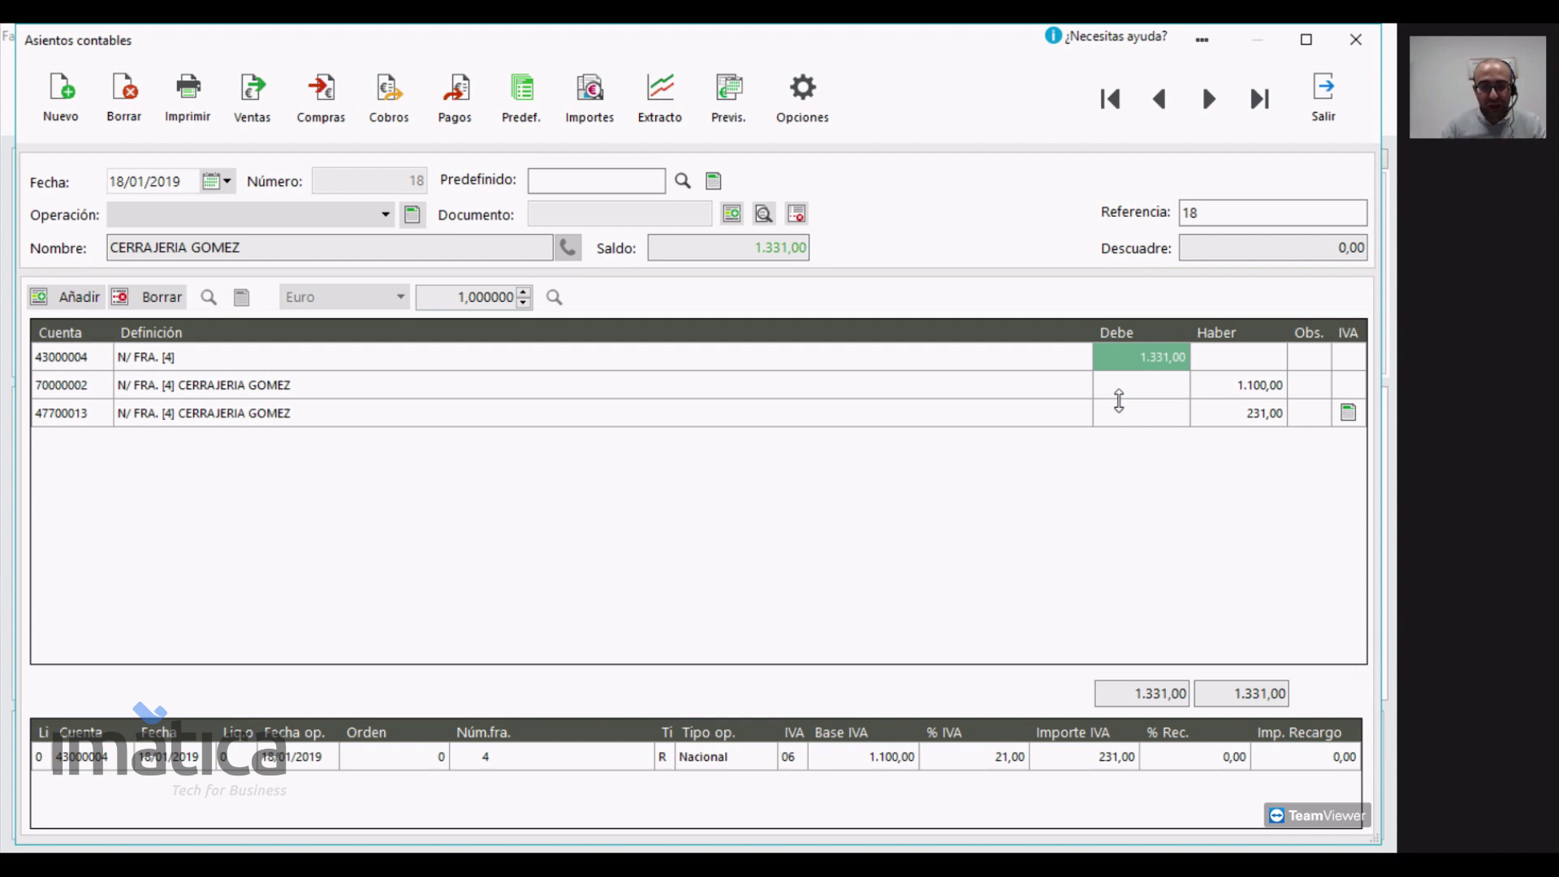
pyautogui.click(1322, 124)
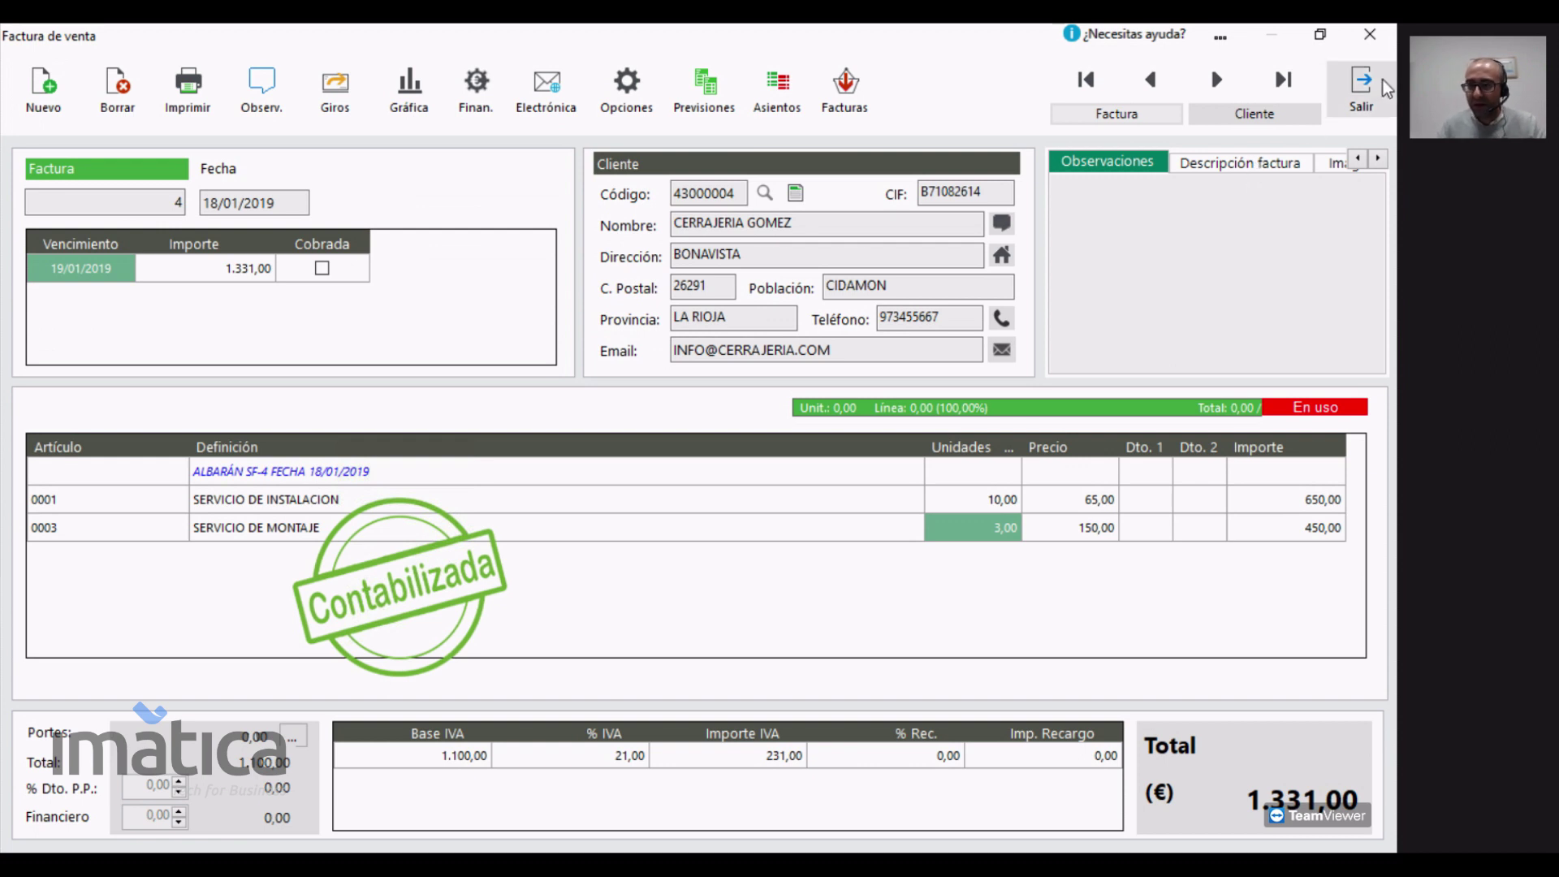
pyautogui.click(1360, 92)
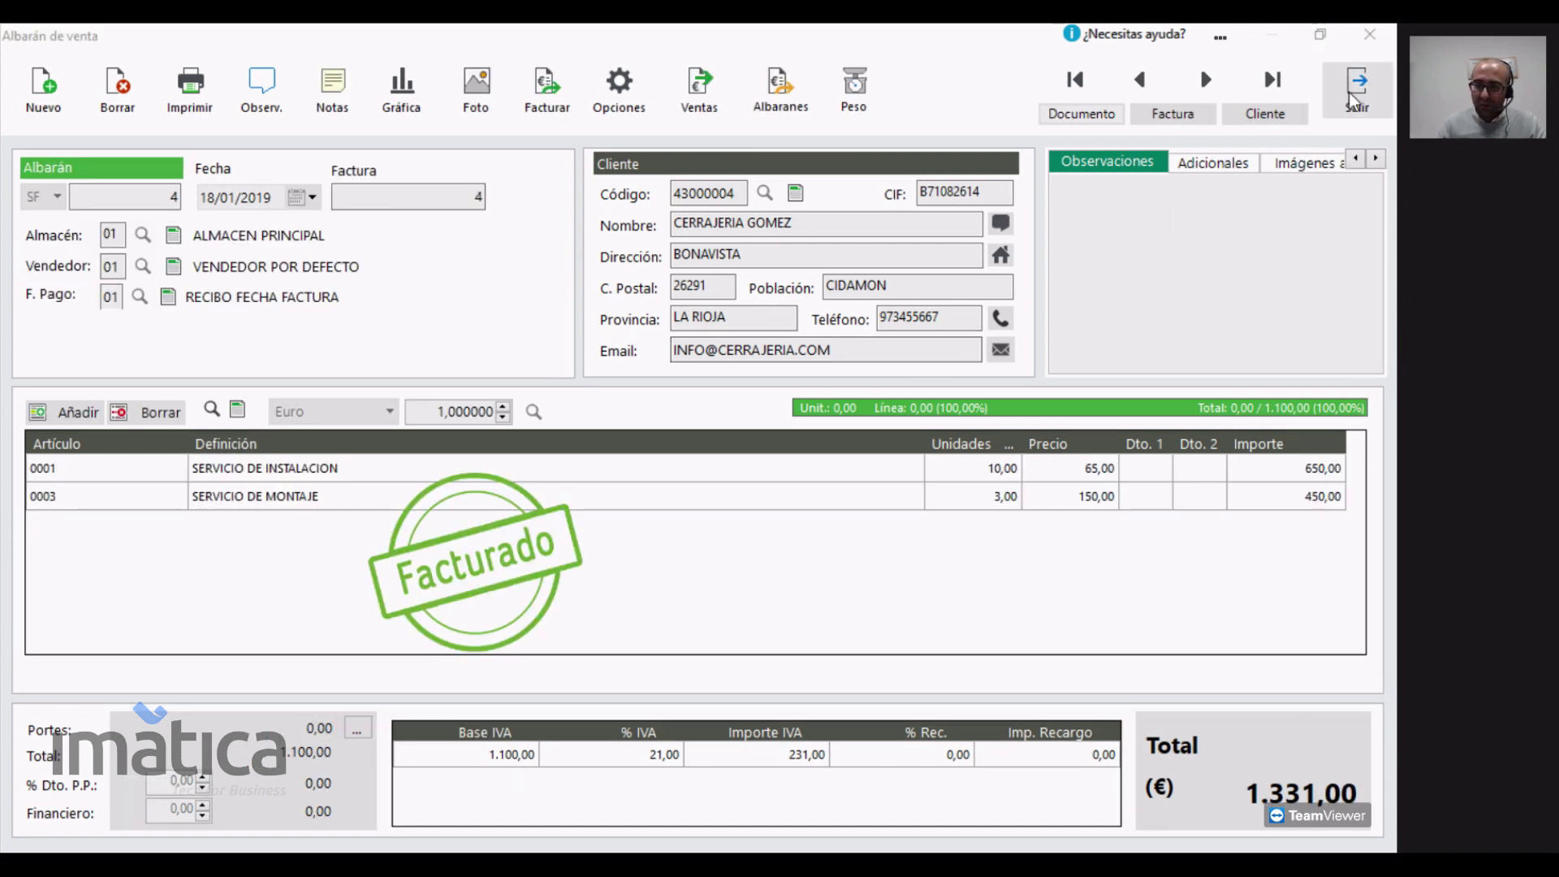
pyautogui.click(1354, 96)
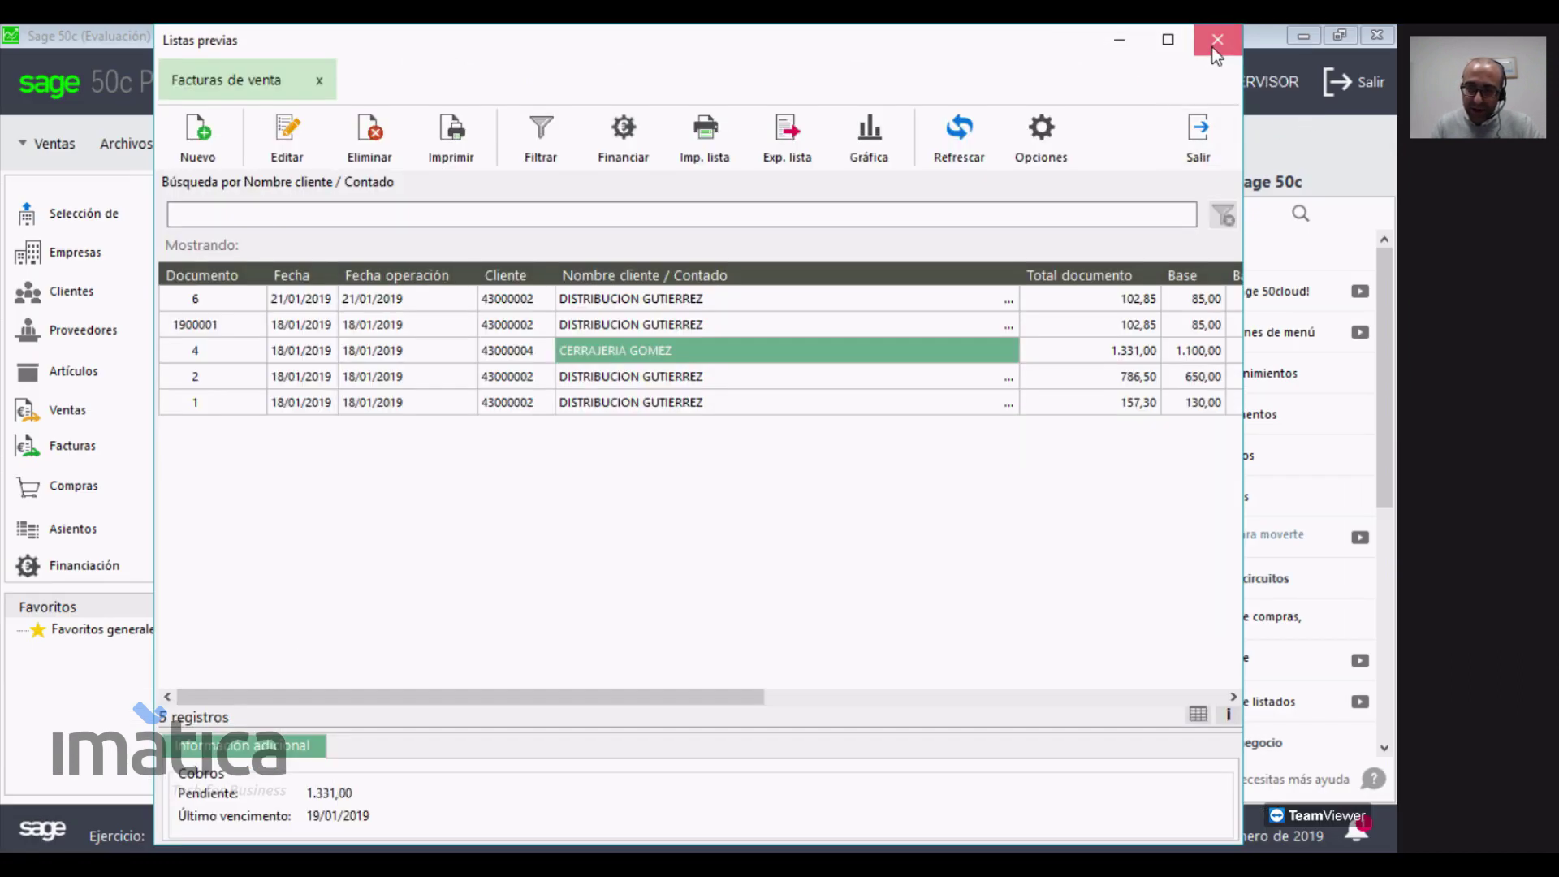
pyautogui.click(1216, 47)
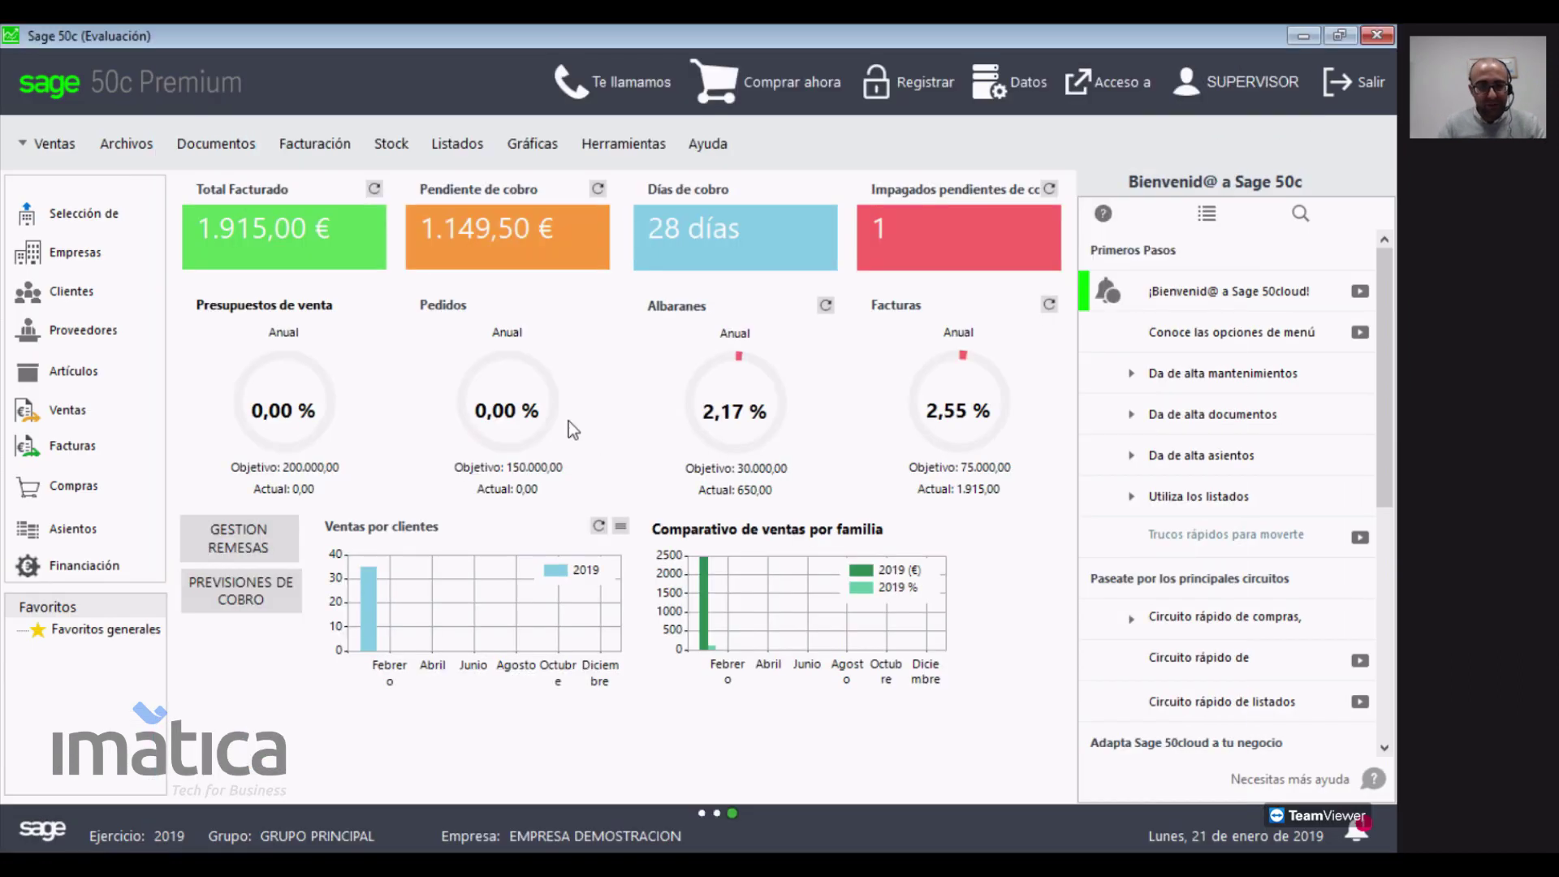
# - Open the DISTRIBUCION GUTIERREZ invoice dated 21/01/2019 from the sales invoices list and dismiss the help window
pyautogui.click(323, 147)
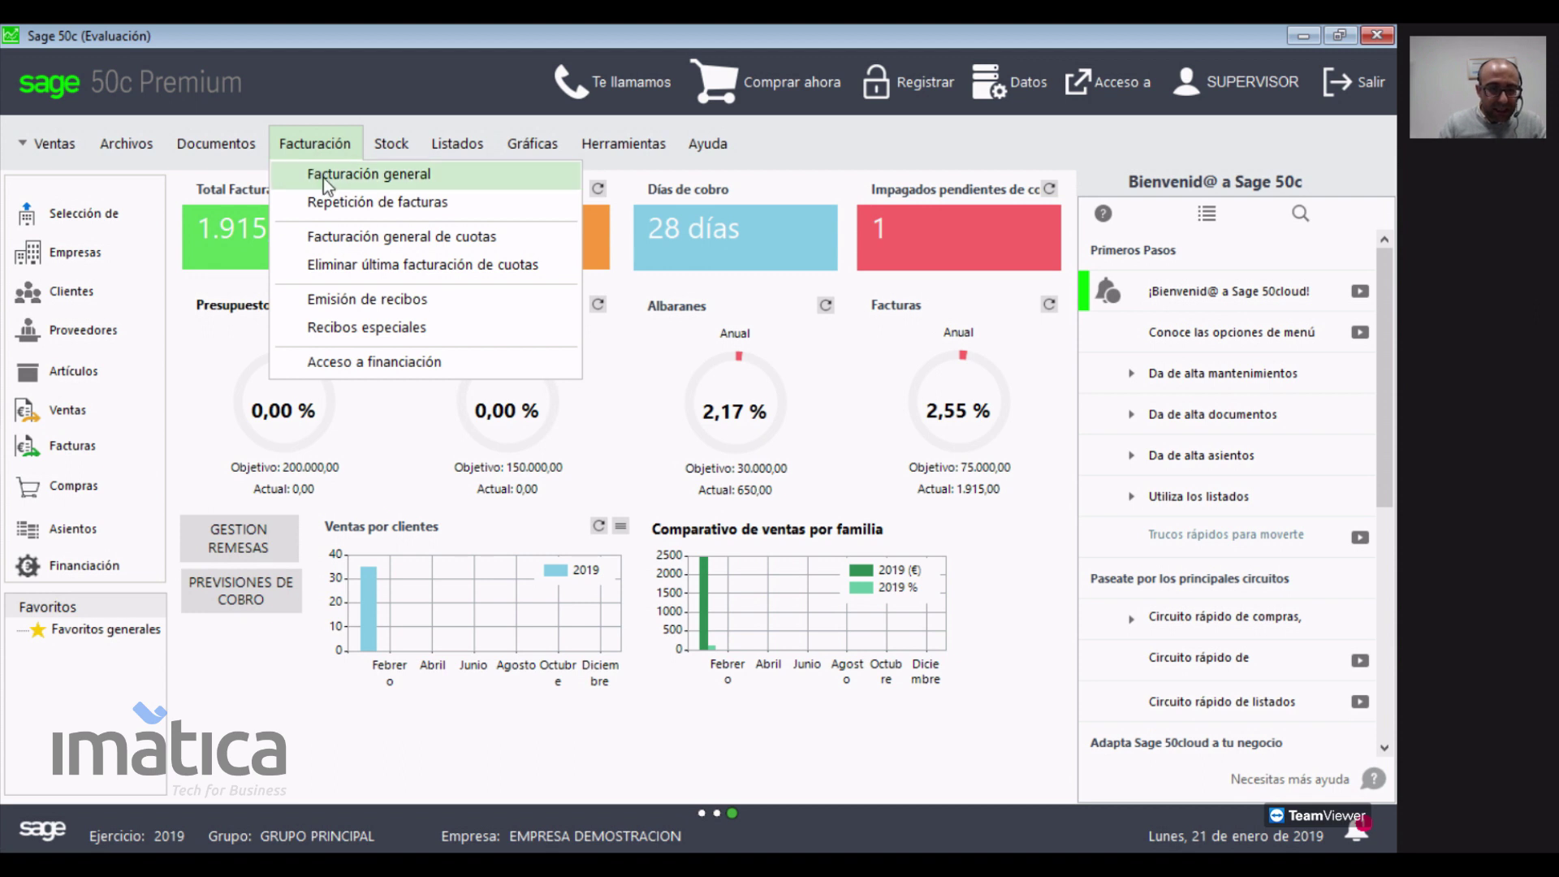
pyautogui.click(82, 448)
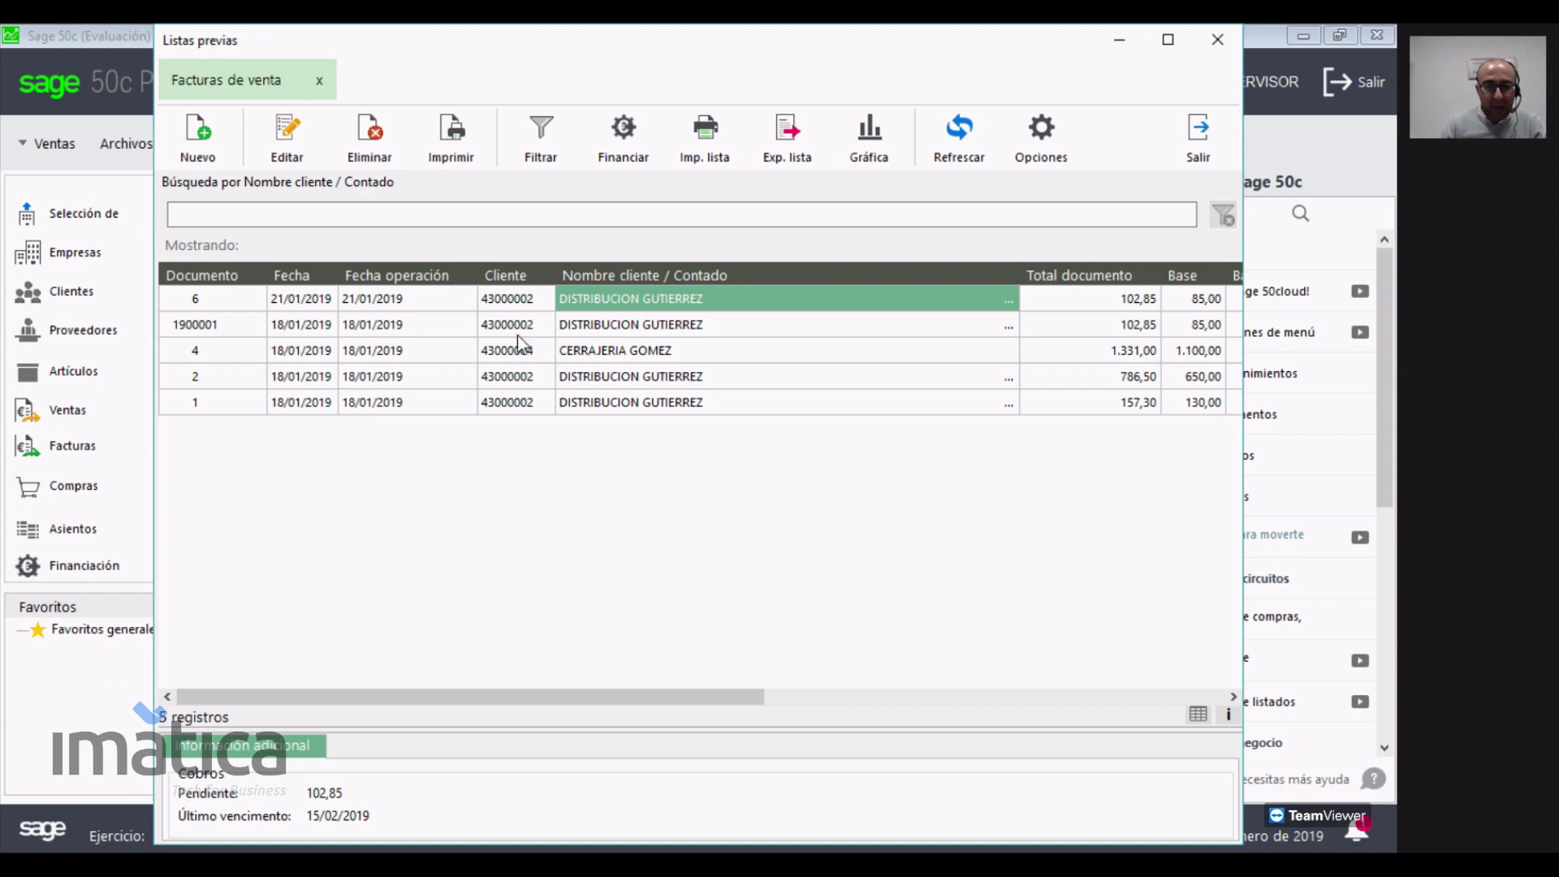
pyautogui.doubleClick(630, 297)
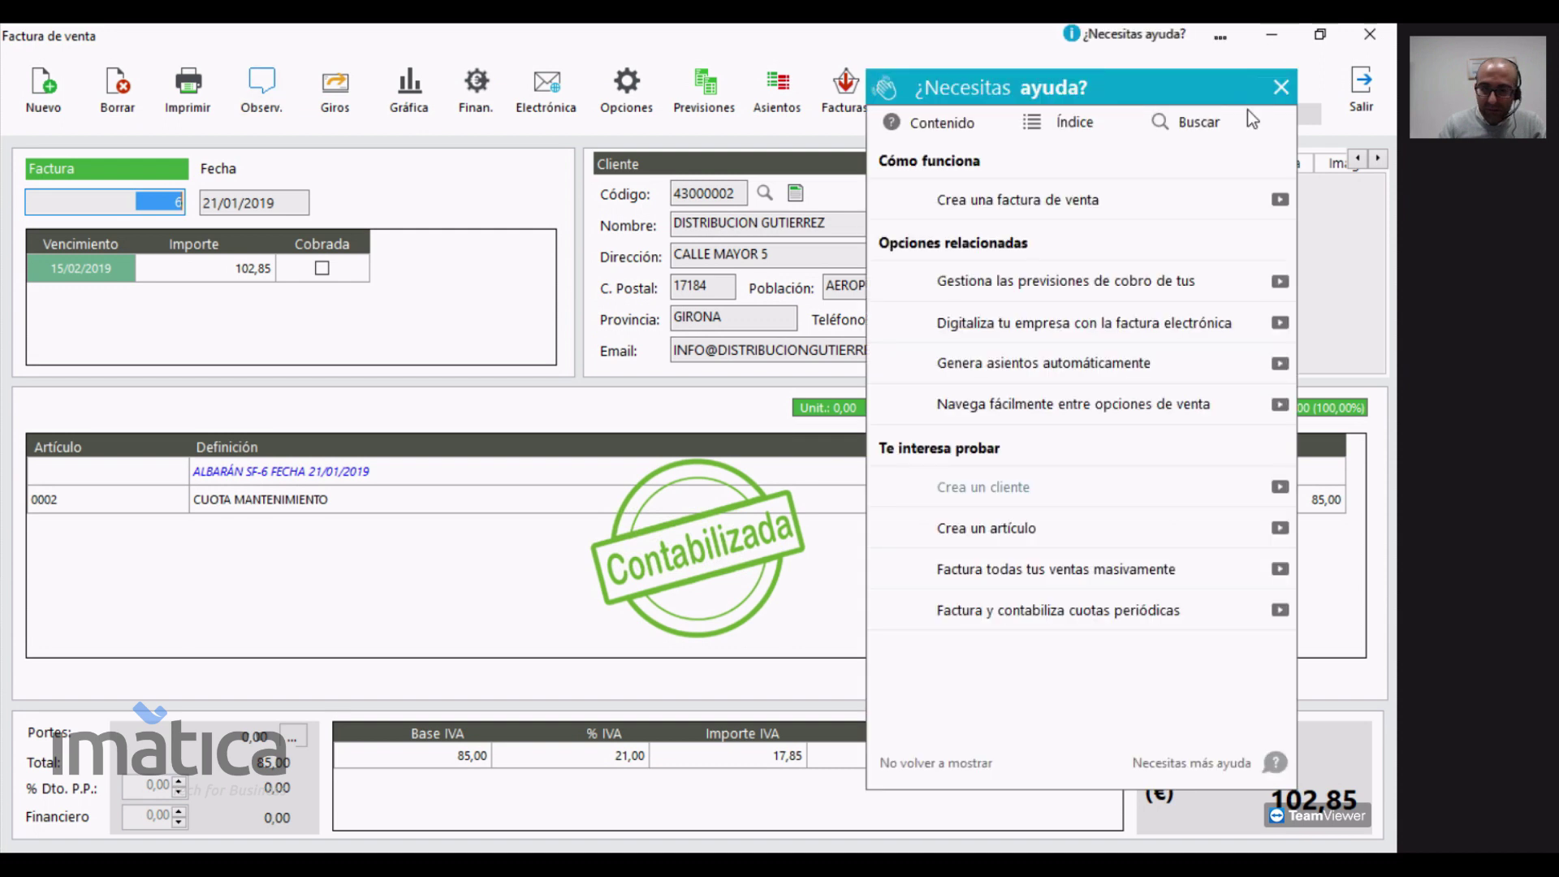
pyautogui.click(1281, 88)
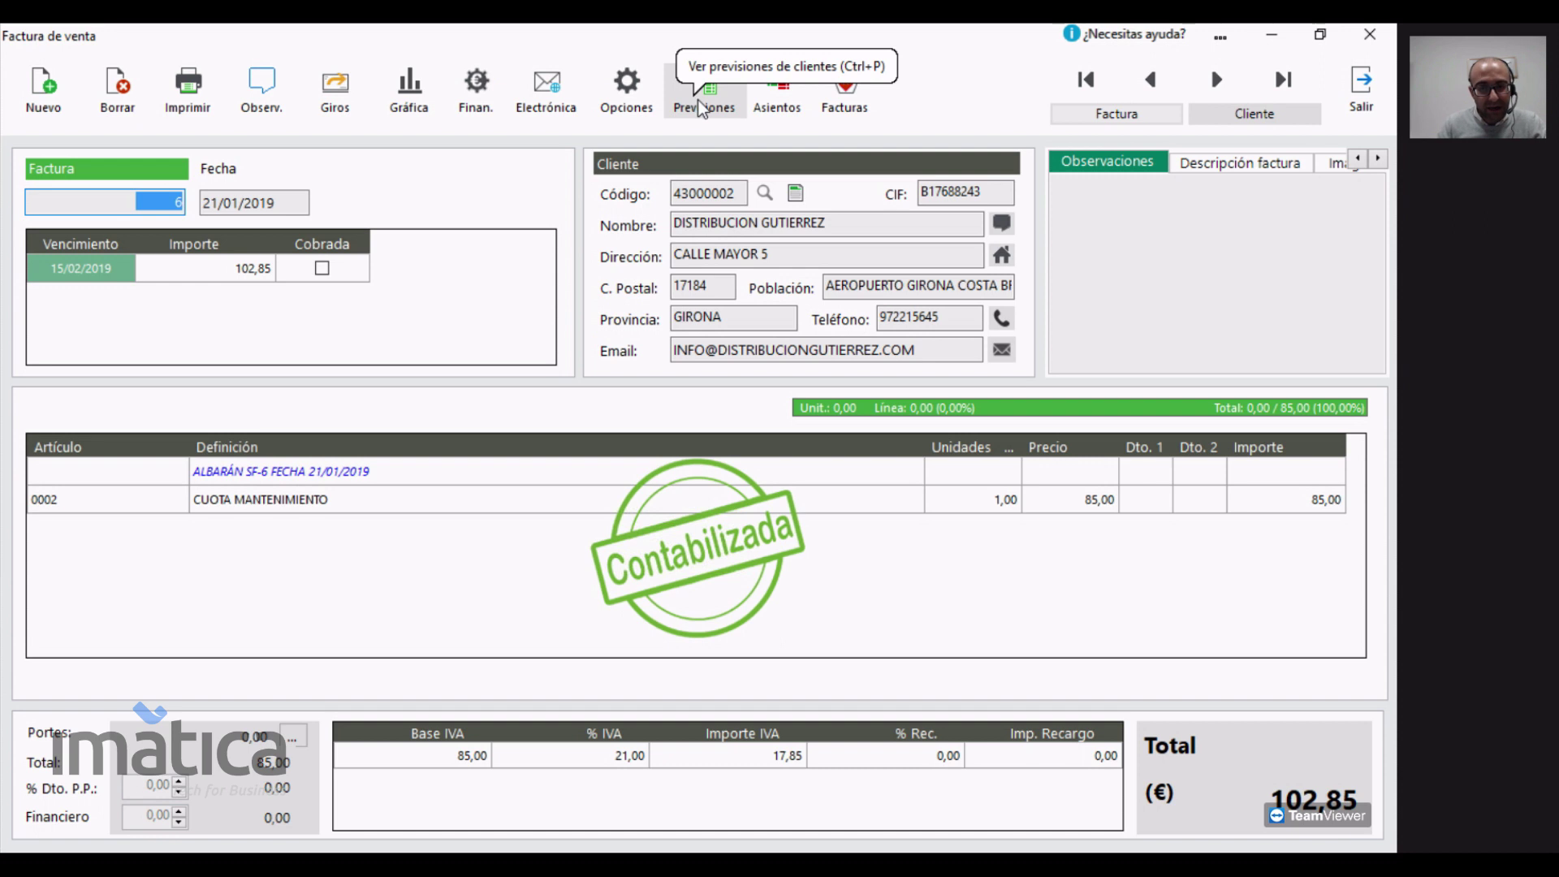
# - Look at the additional options available for the invoice, and close the invoice and the sales invoices list
pyautogui.click(626, 85)
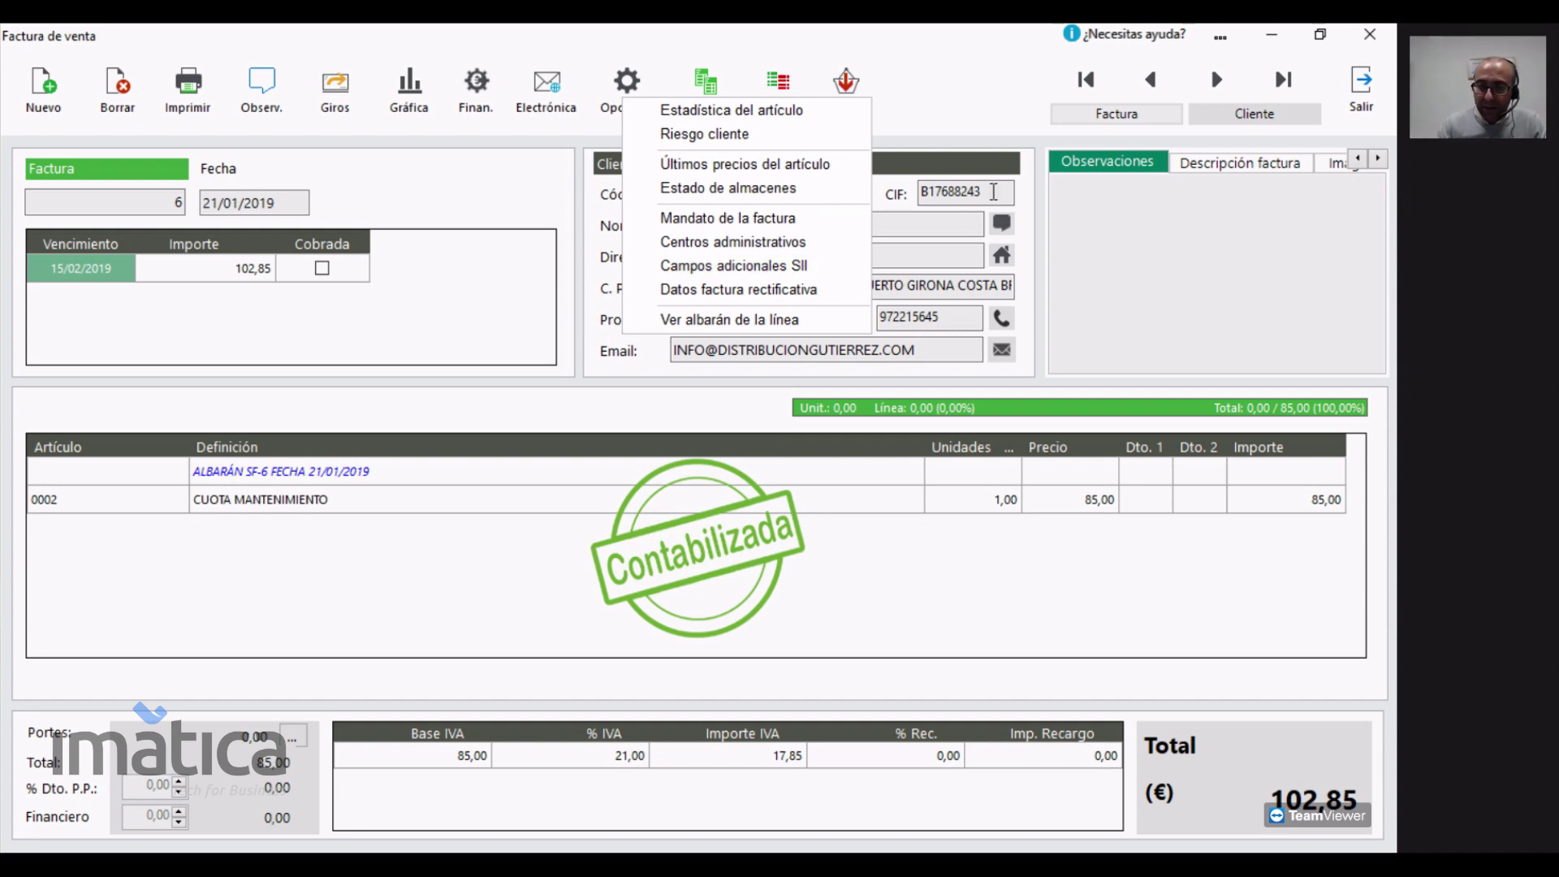
pyautogui.click(1359, 93)
pyautogui.click(1361, 101)
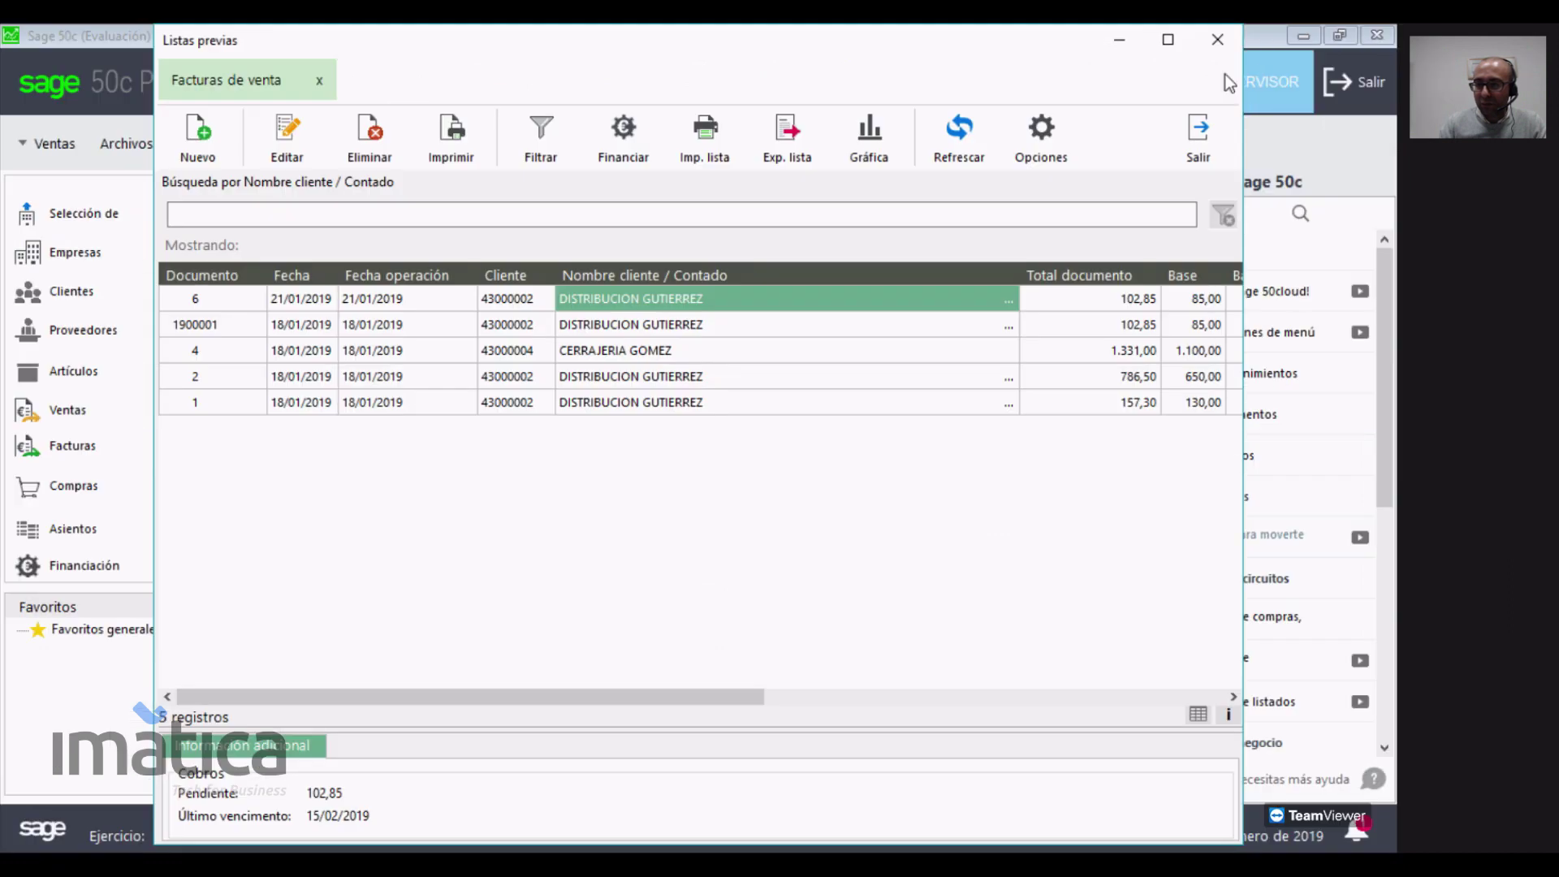
pyautogui.click(1216, 41)
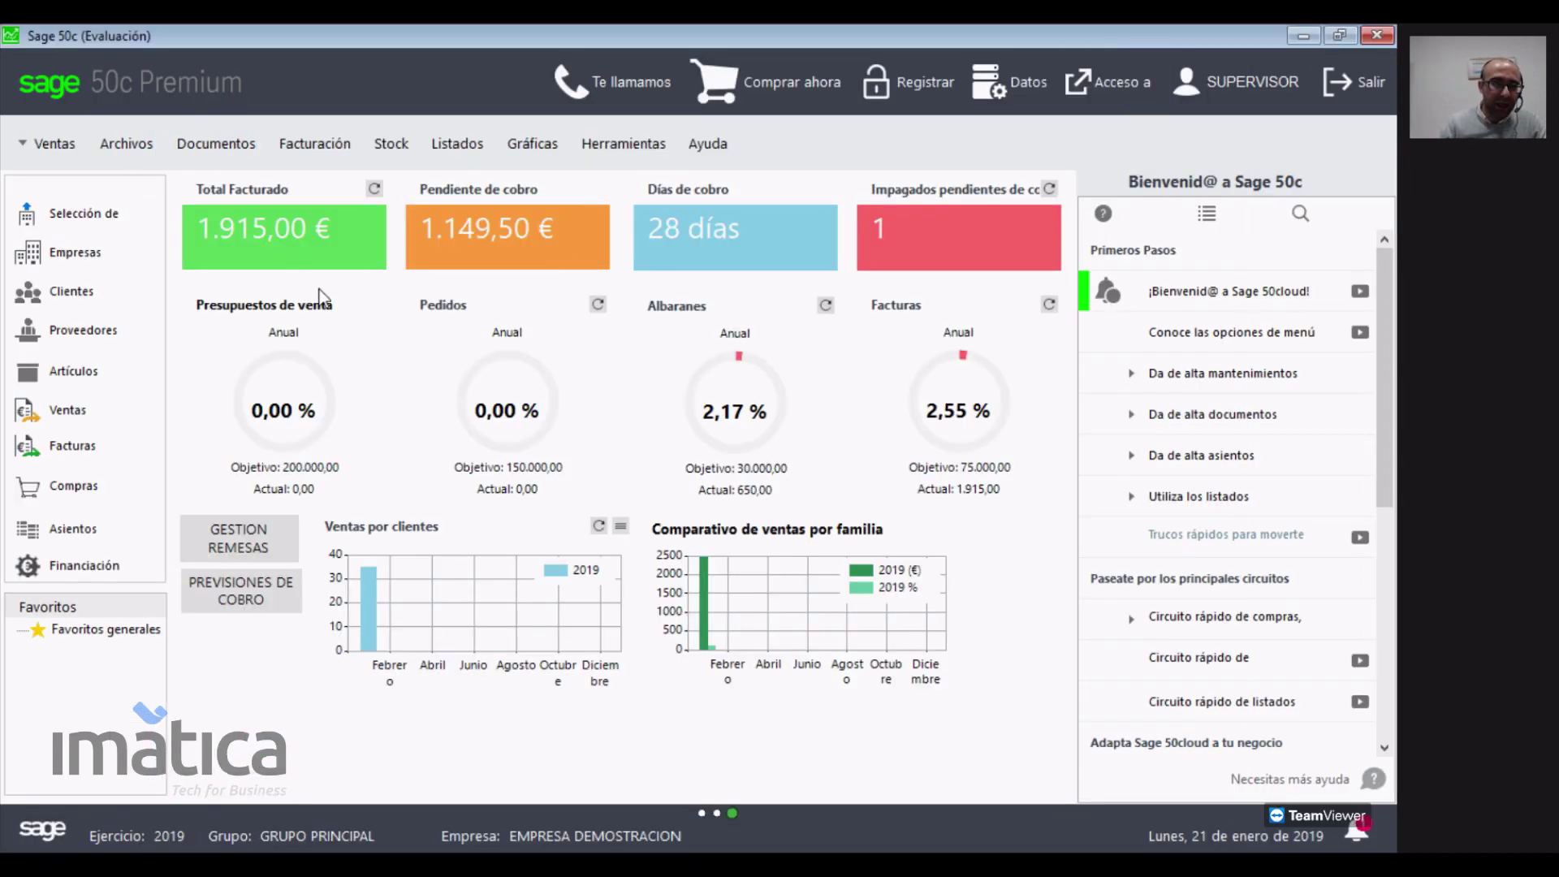
# - Switch the main menu from Ventas to Contabilidad and look over the available tax models
pyautogui.click(58, 160)
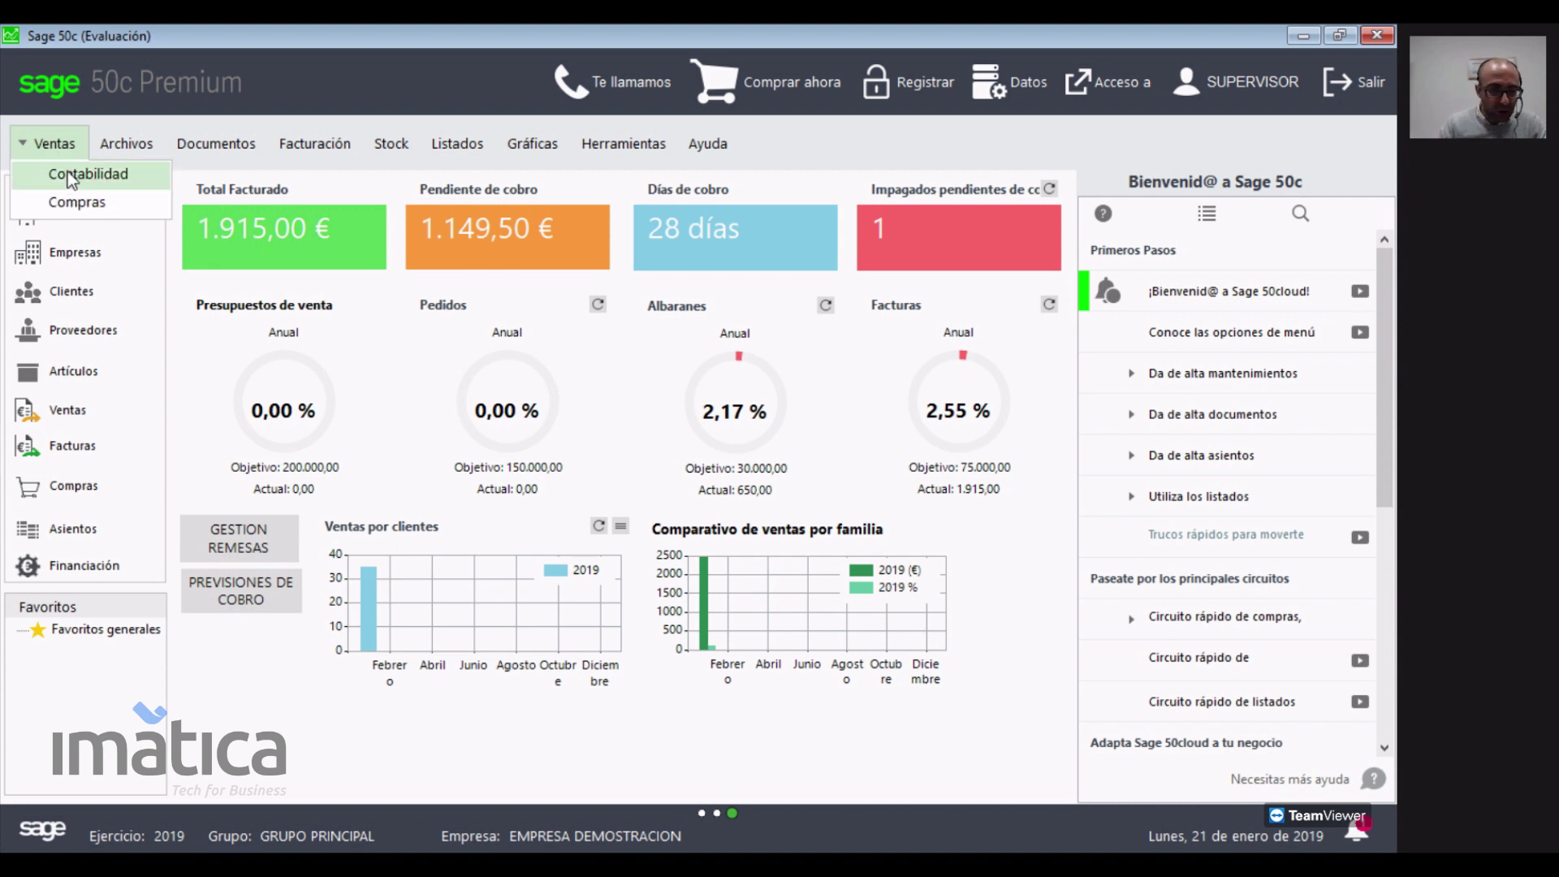
pyautogui.click(69, 174)
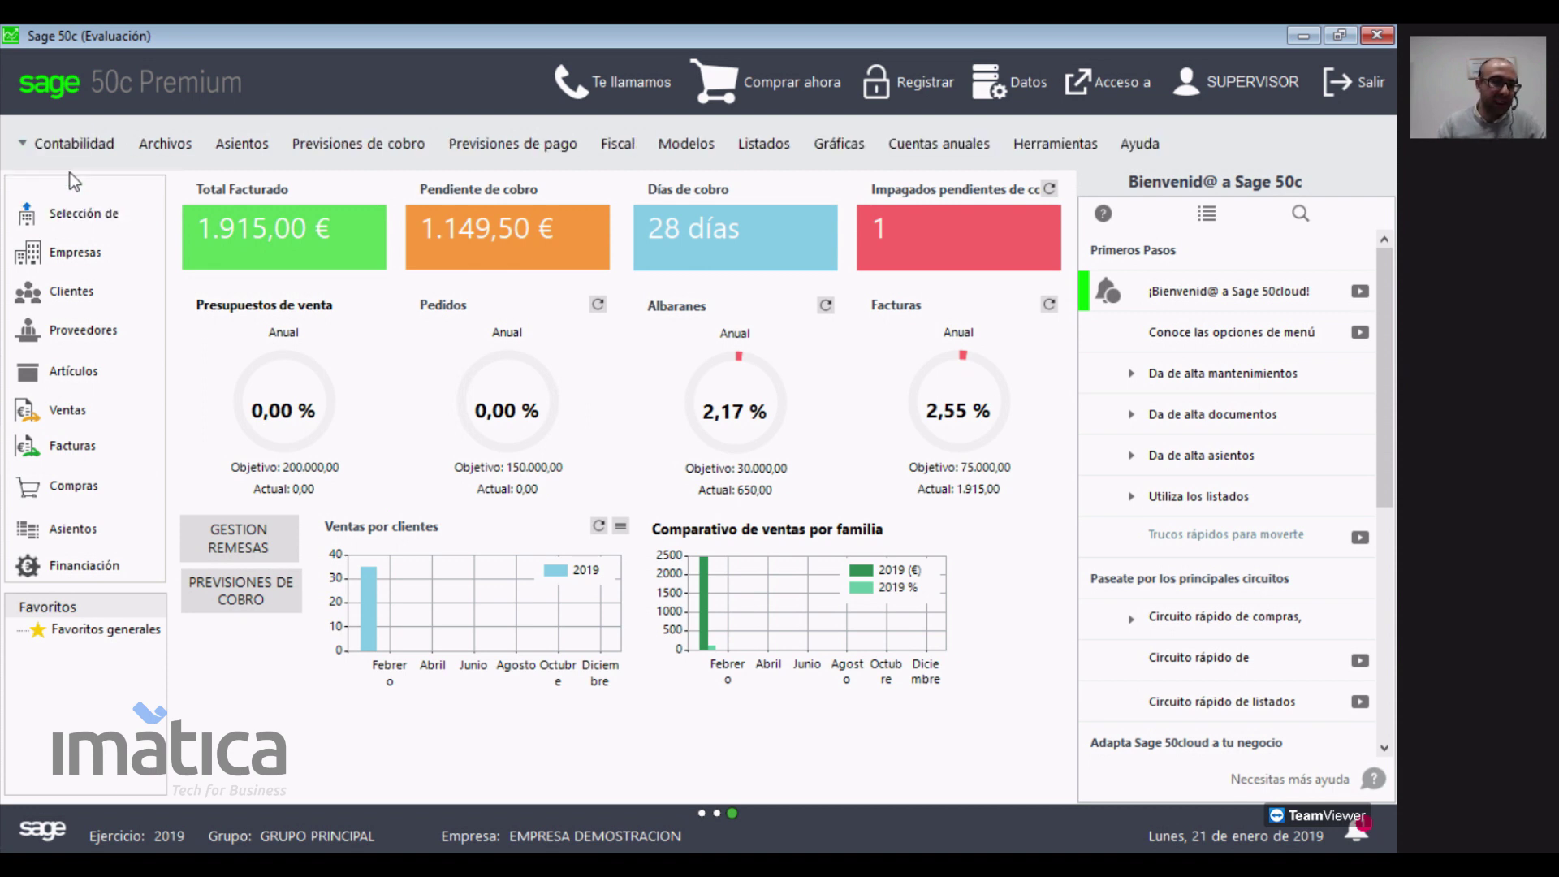
pyautogui.click(699, 144)
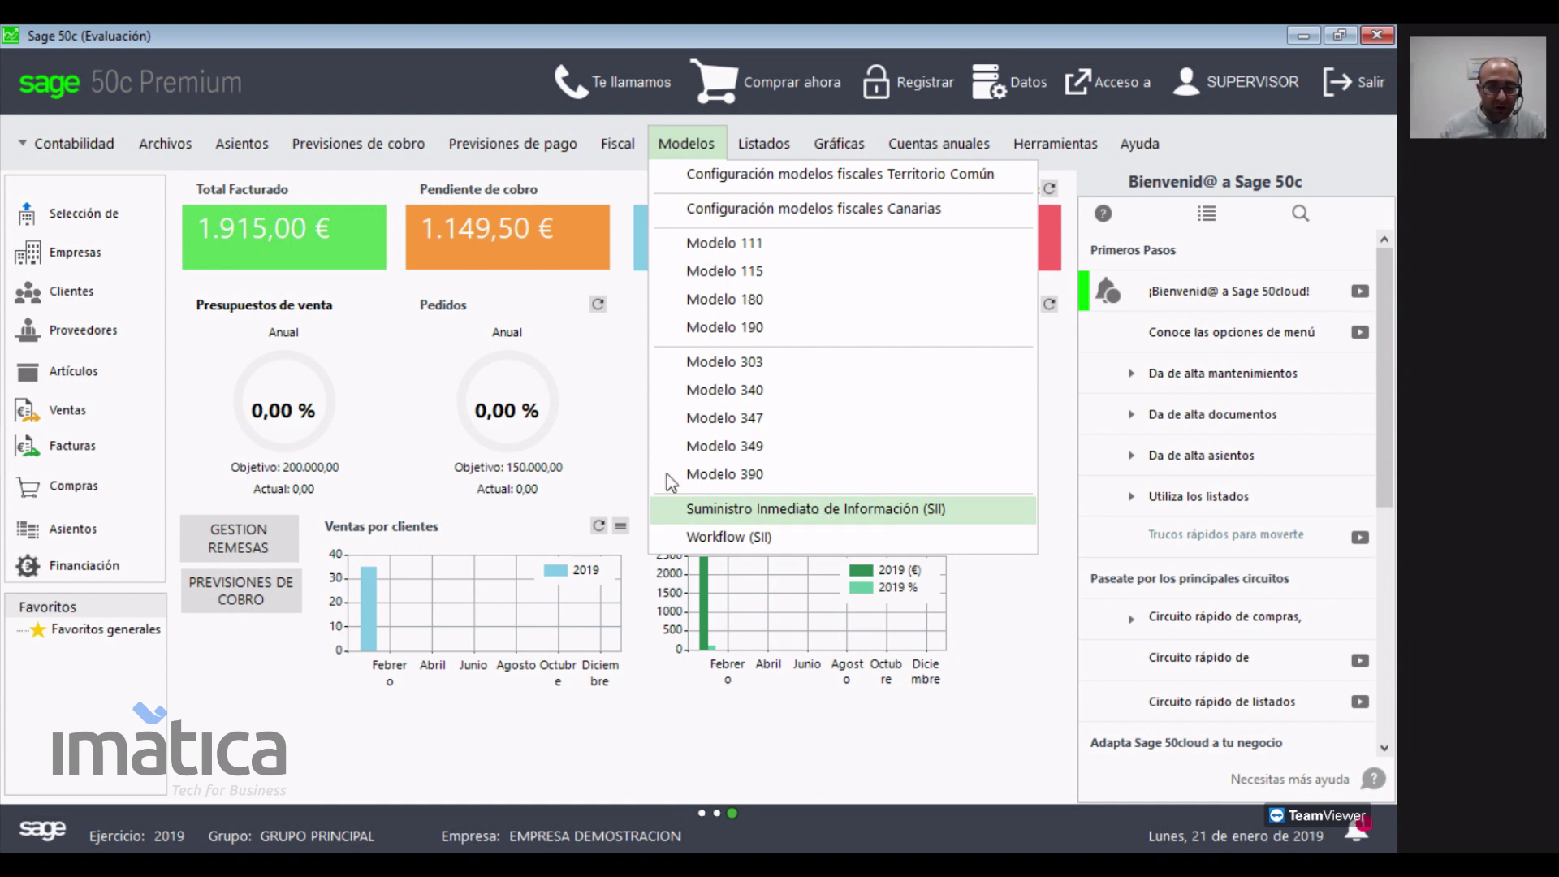
# - Open the accounting entries list, start a new entry dated 21/01/2019 and dismiss its help window
pyautogui.moveTo(236, 140)
pyautogui.click(251, 170)
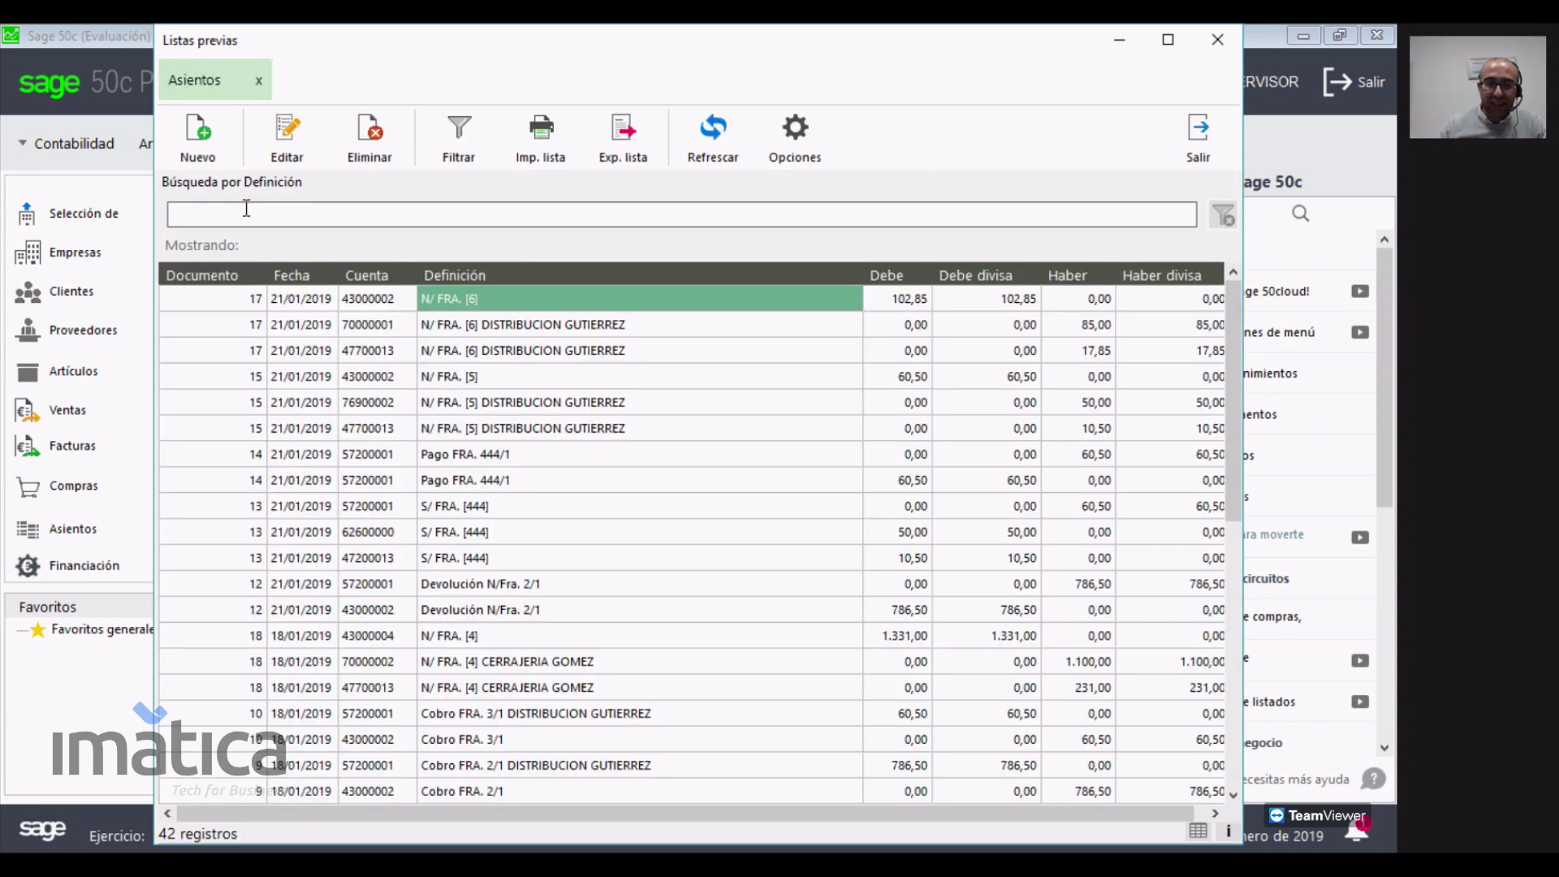
pyautogui.click(213, 159)
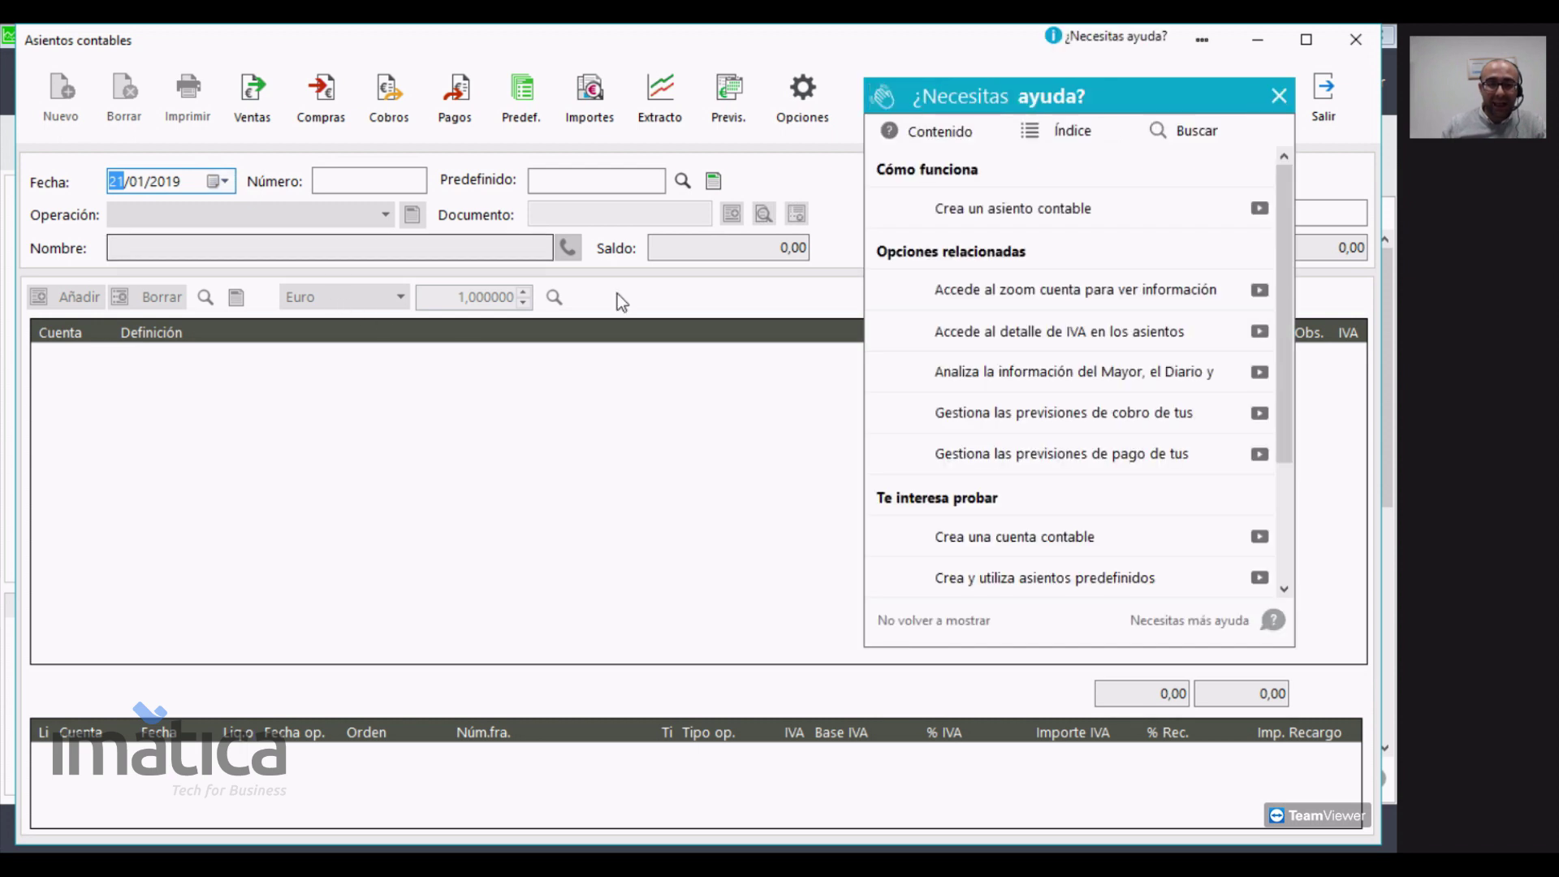
pyautogui.click(1279, 96)
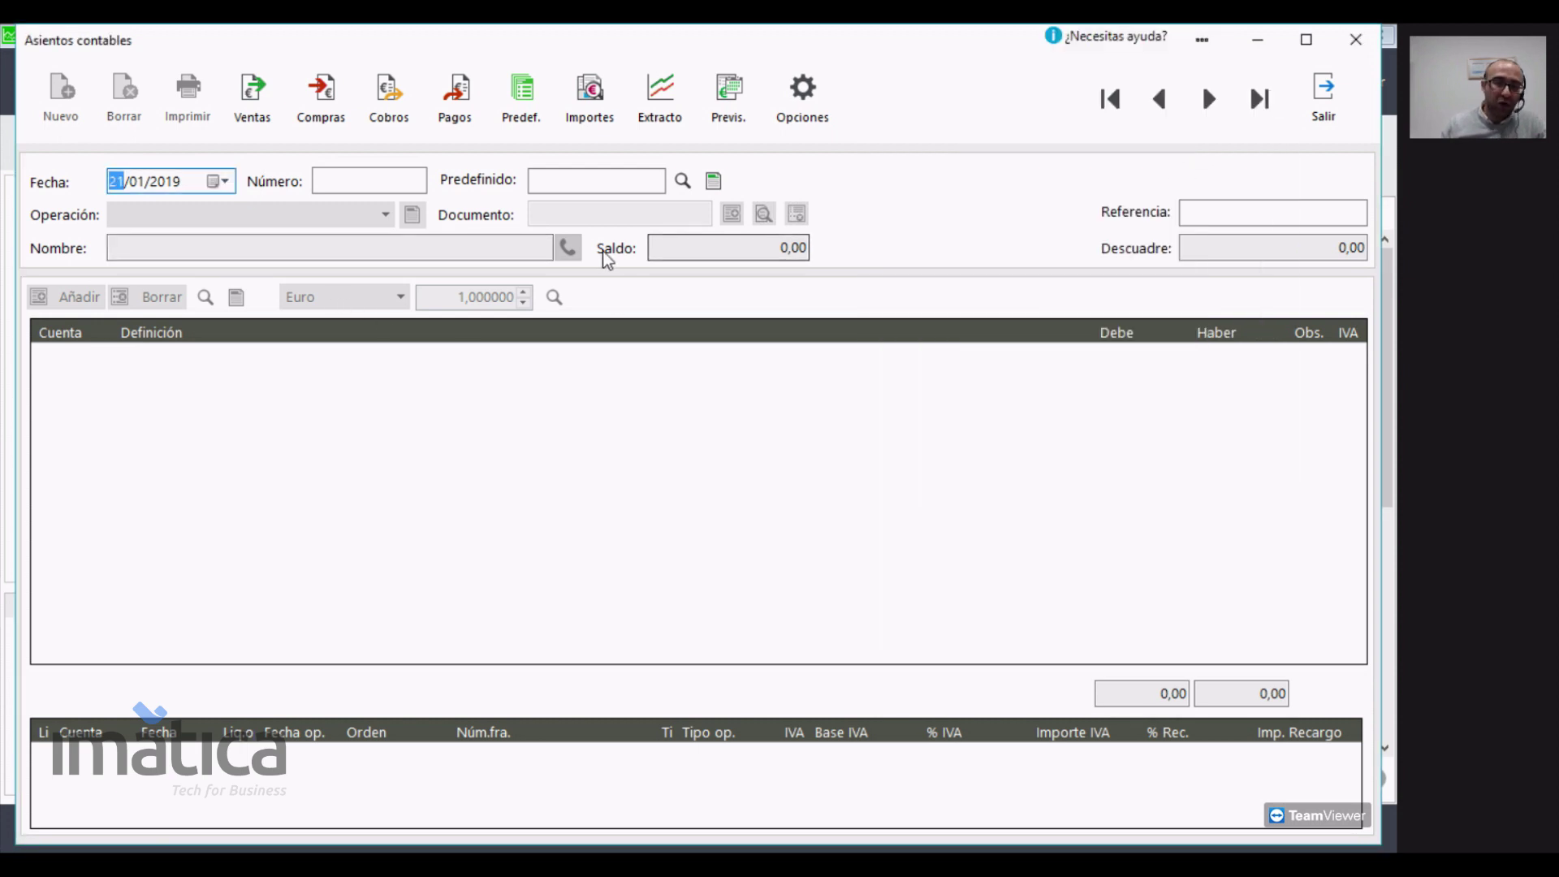
# - Load the predefined entry Seguridad social a cargo de la empresa into the new accounting entry
pyautogui.click(687, 183)
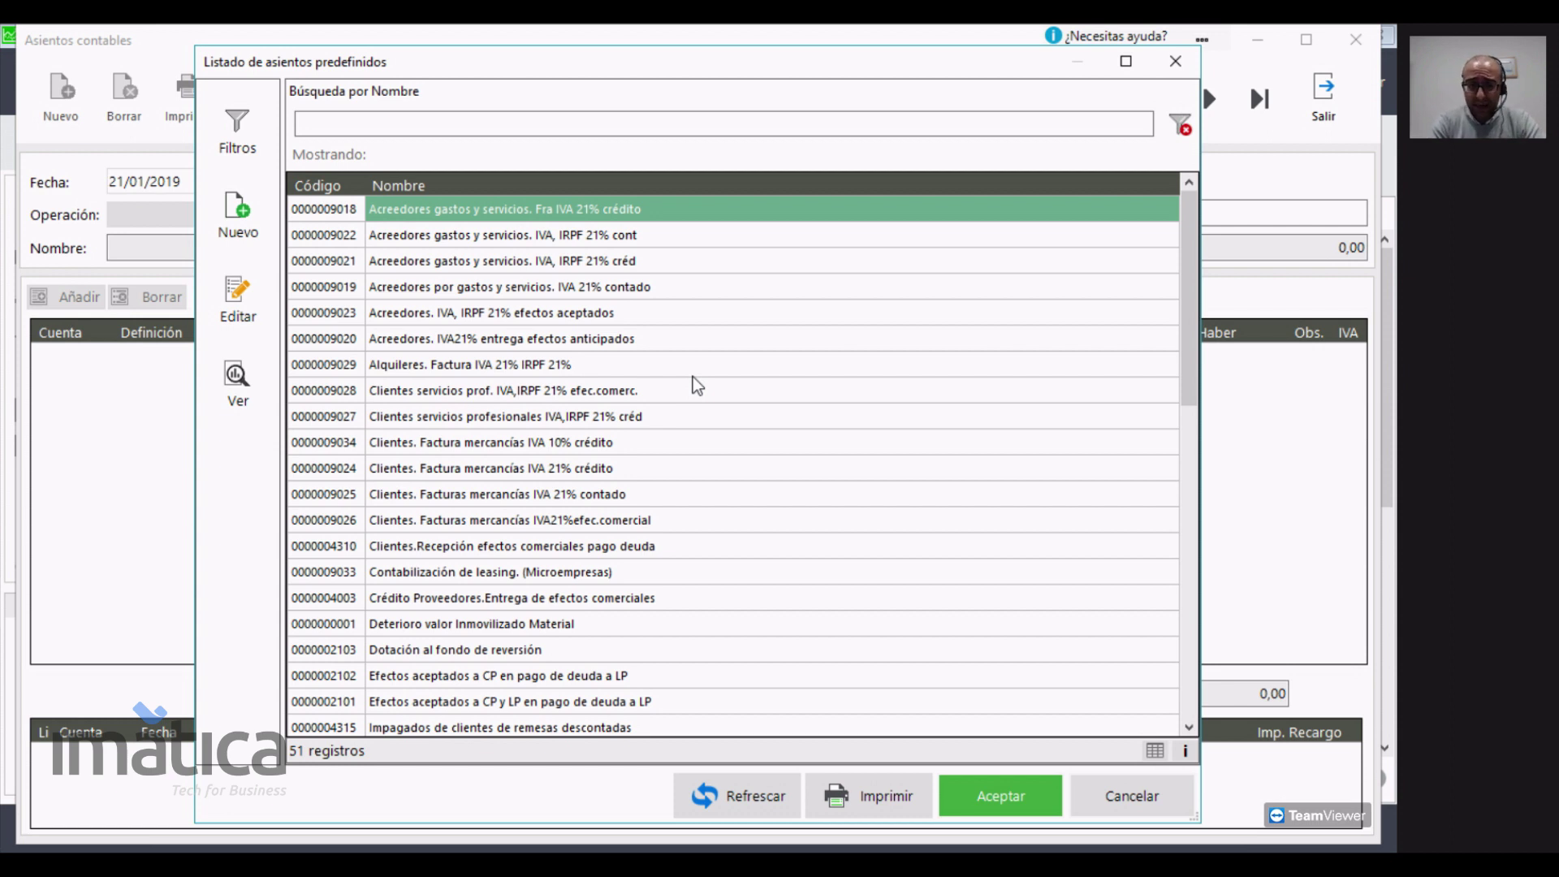
pyautogui.scroll(-6, 693, 376)
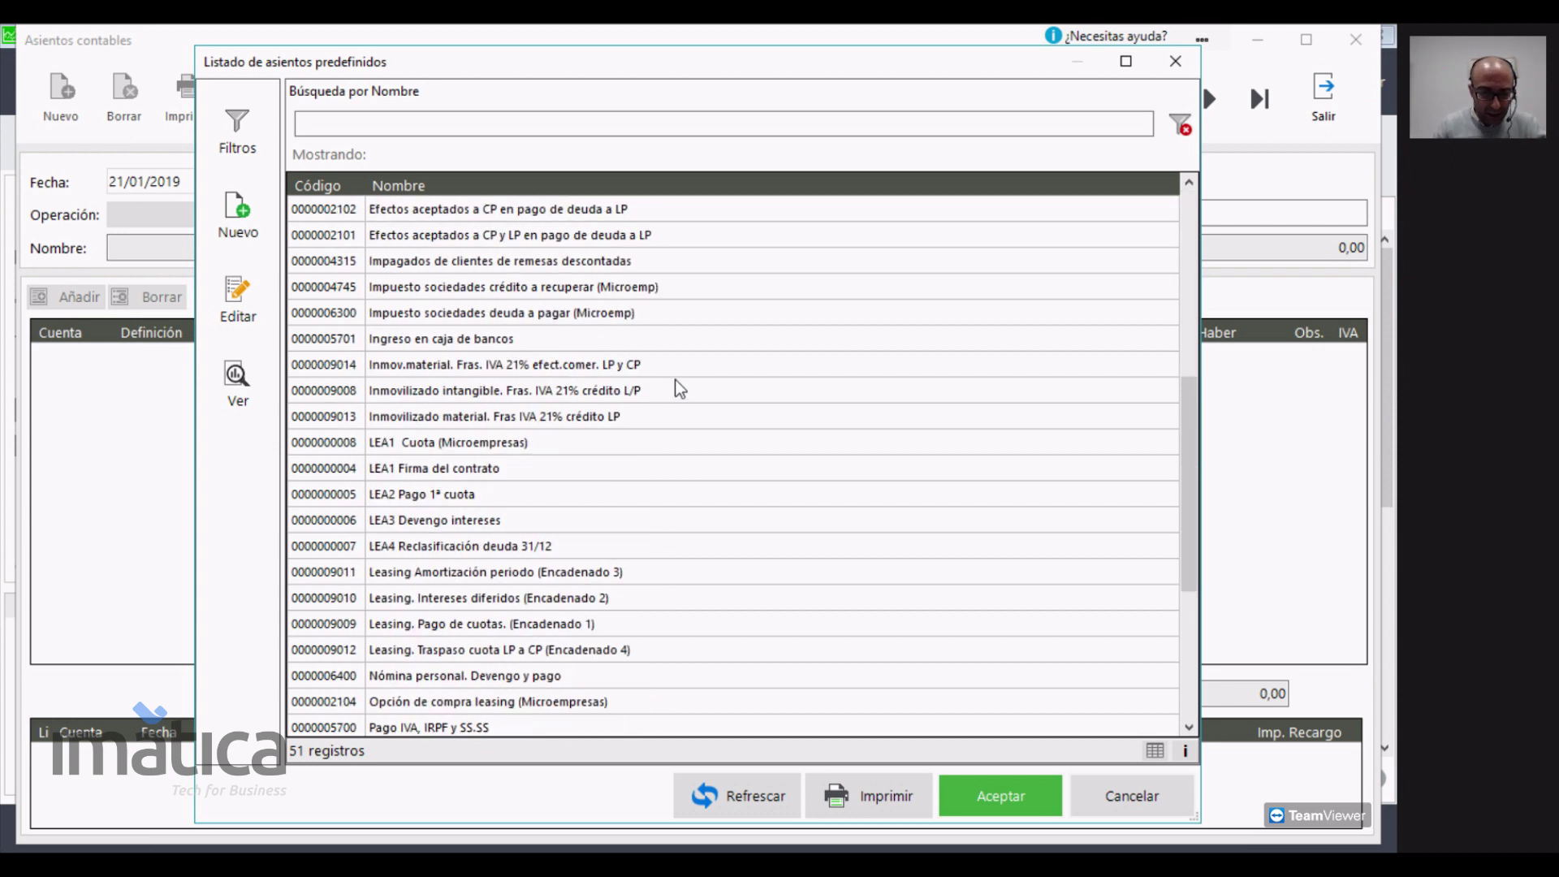
pyautogui.scroll(-5, 698, 378)
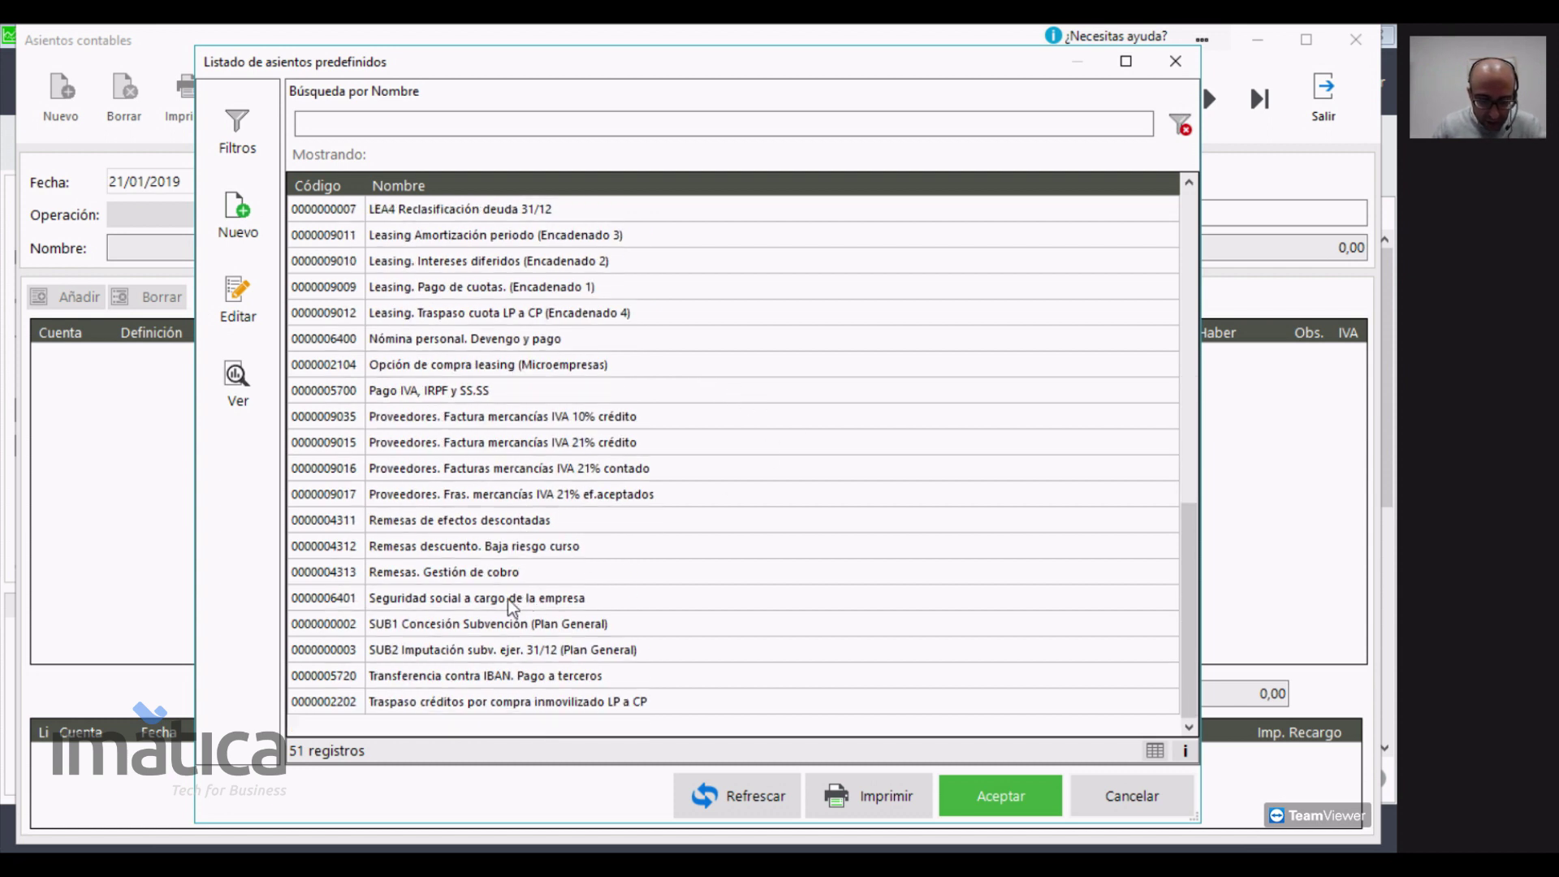
pyautogui.click(482, 602)
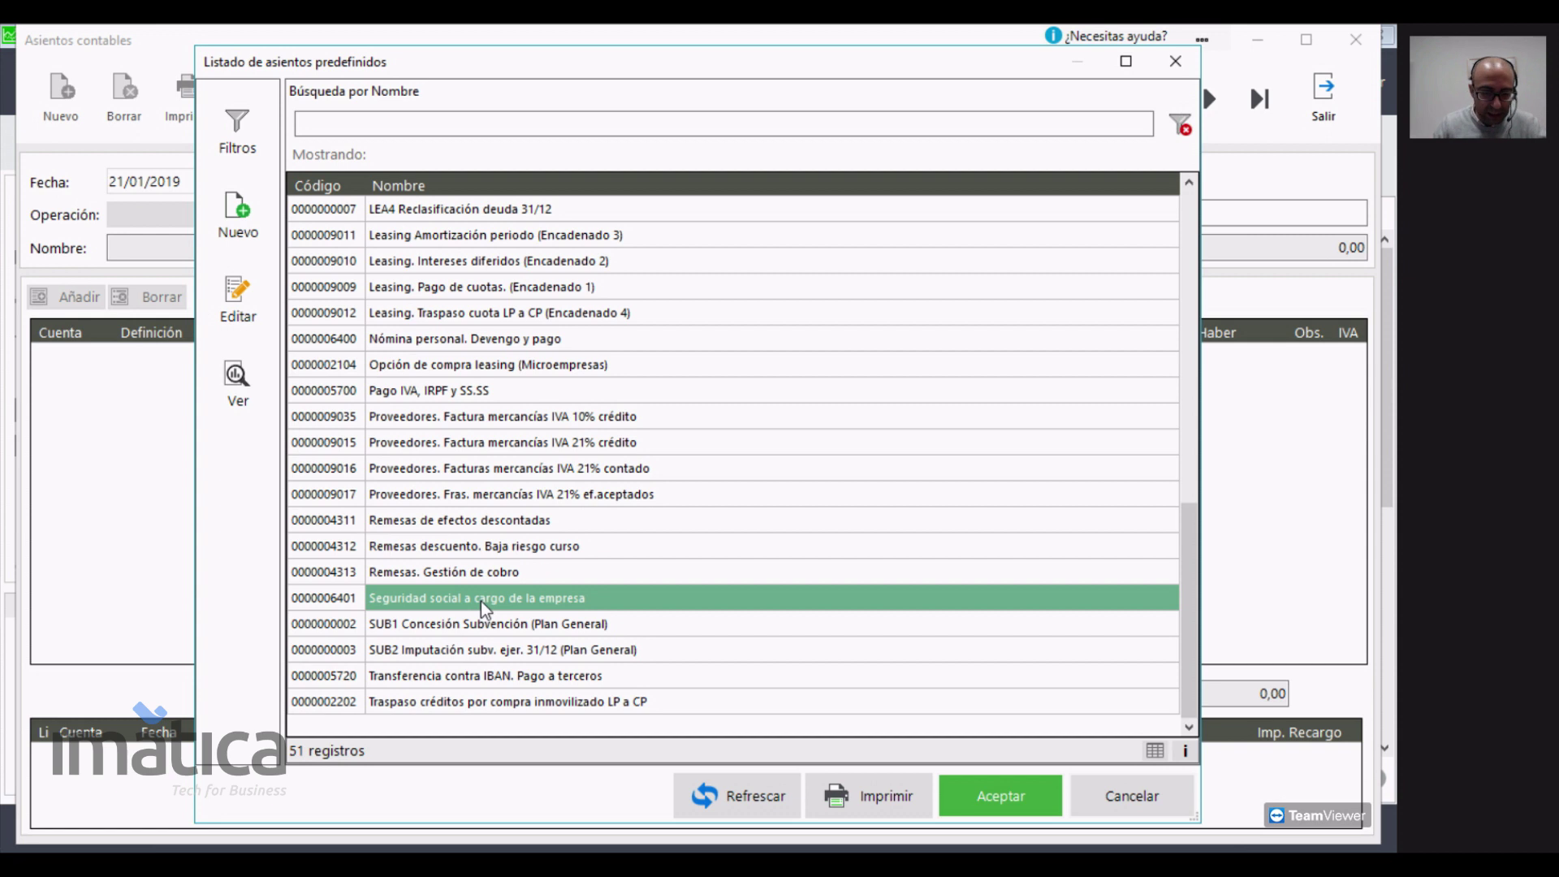
pyautogui.doubleClick(565, 598)
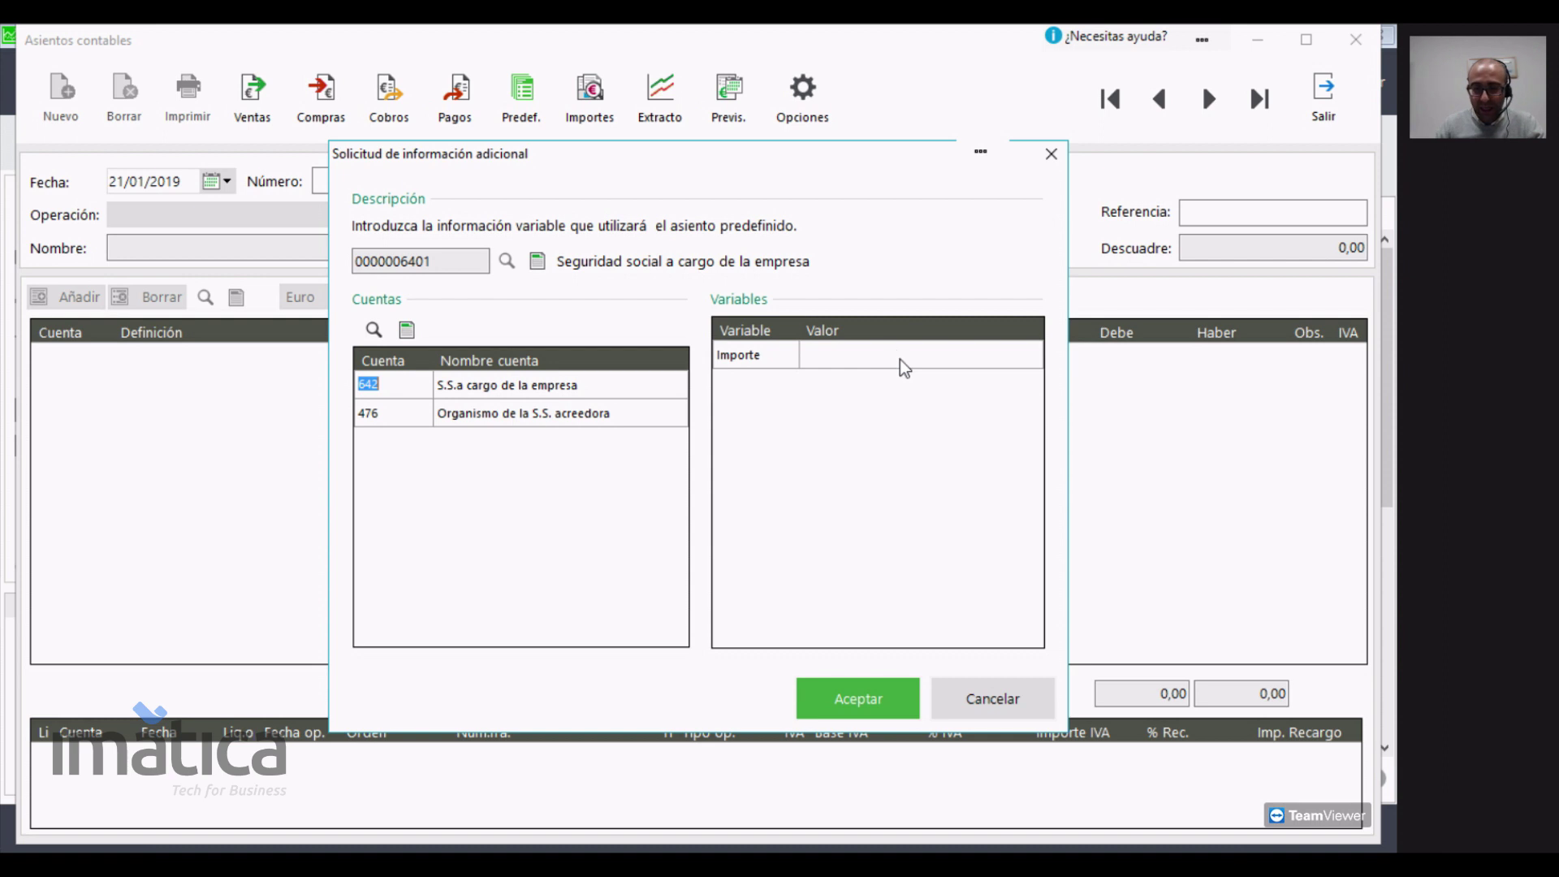
# - Assign account 642.0 to the company's social security expense and 476.0 to the social security creditor
pyautogui.click(408, 387)
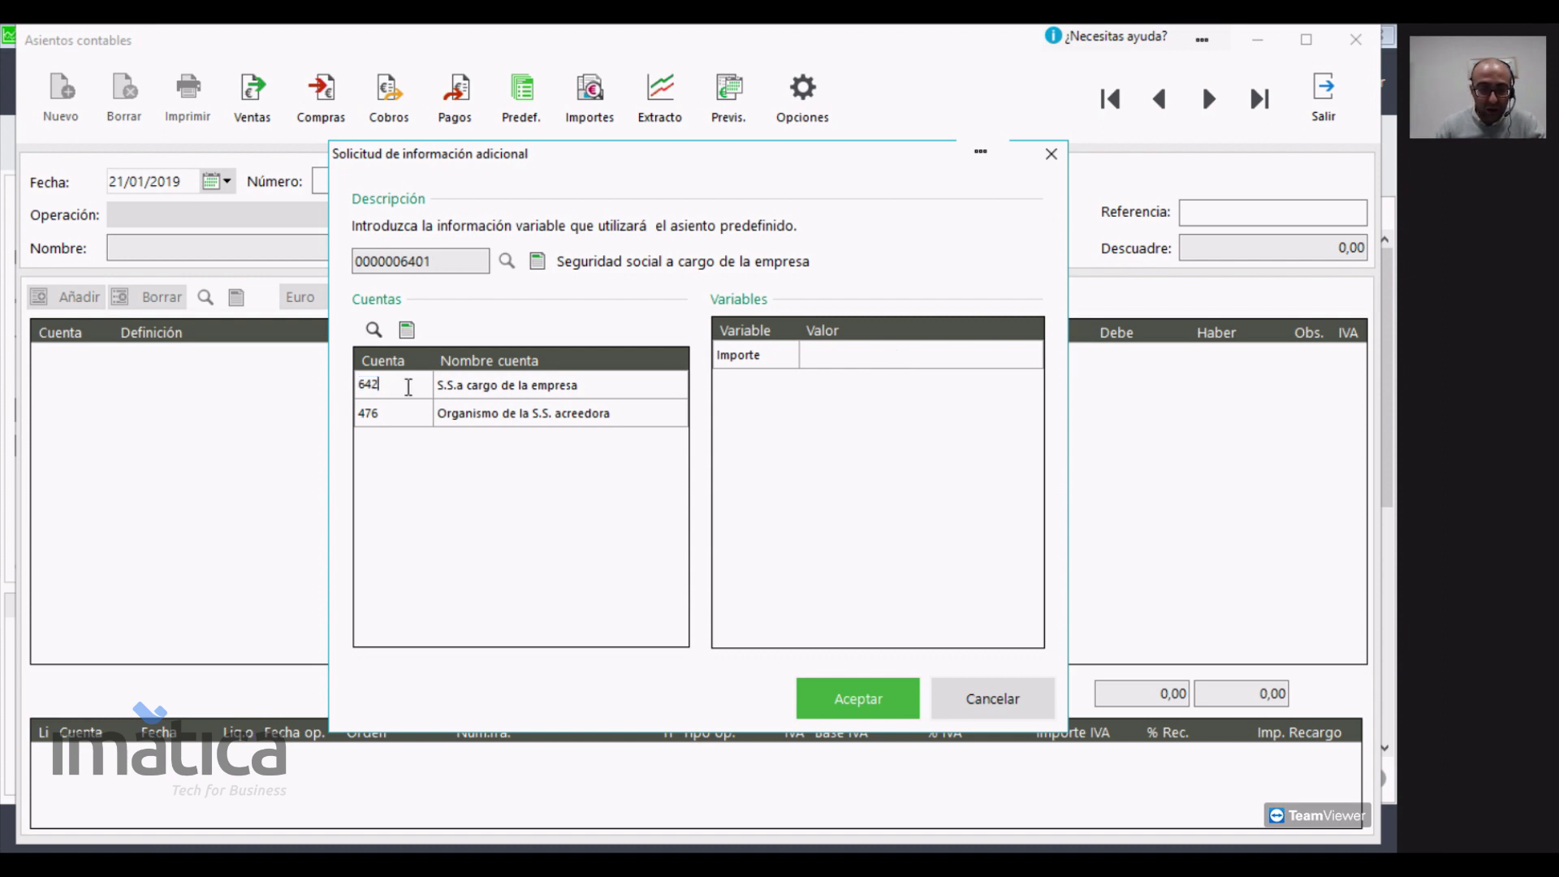
pyautogui.write('.0')
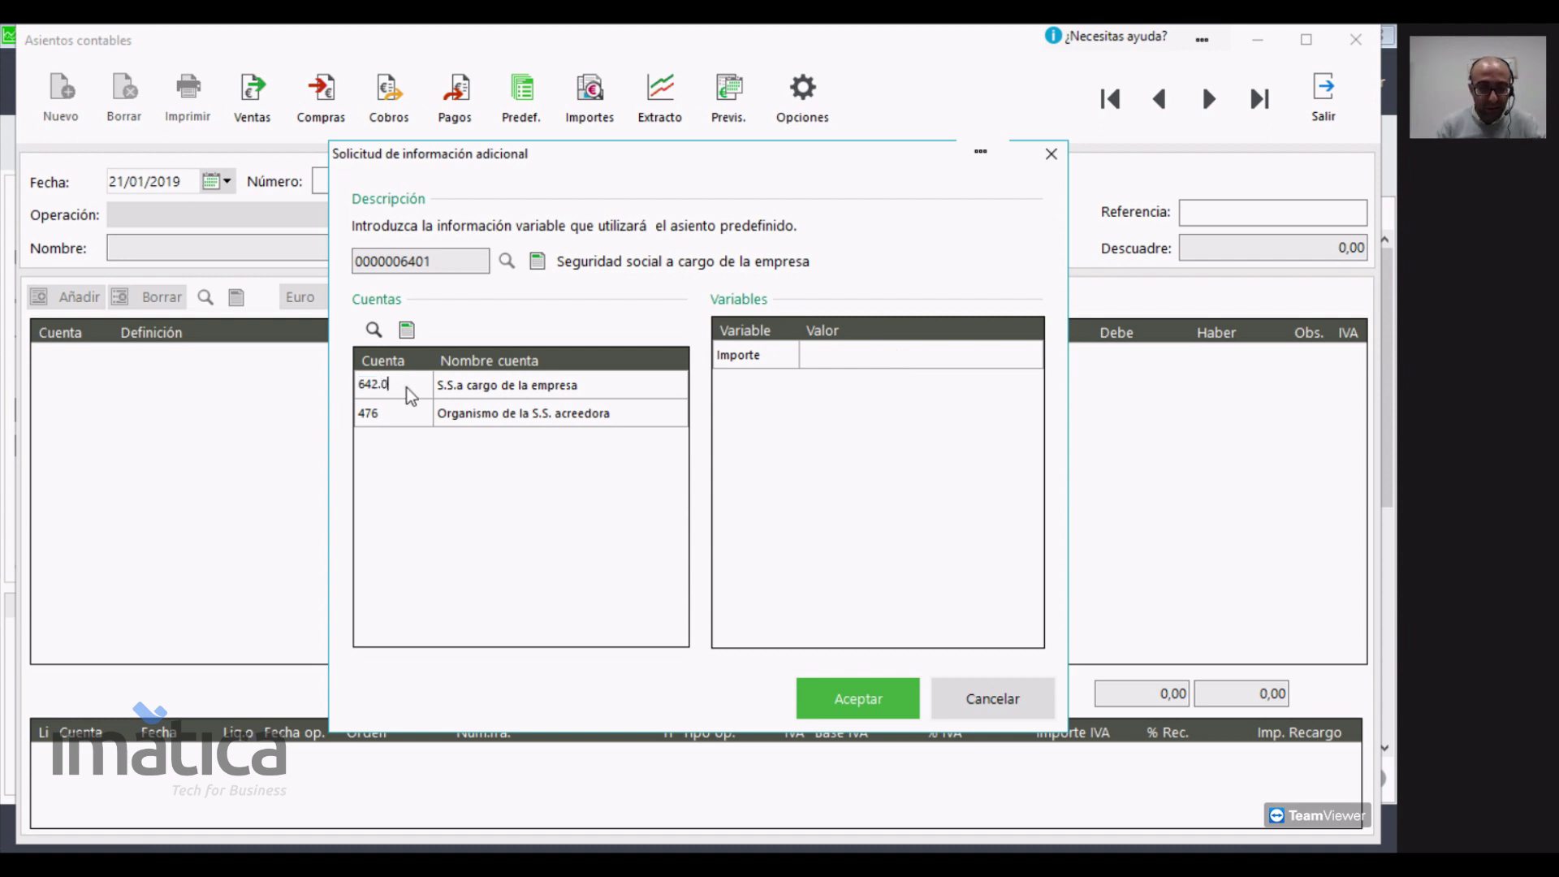
pyautogui.press('Return')
pyautogui.click(414, 413)
pyautogui.click(414, 413)
pyautogui.write('.0')
pyautogui.press('Return')
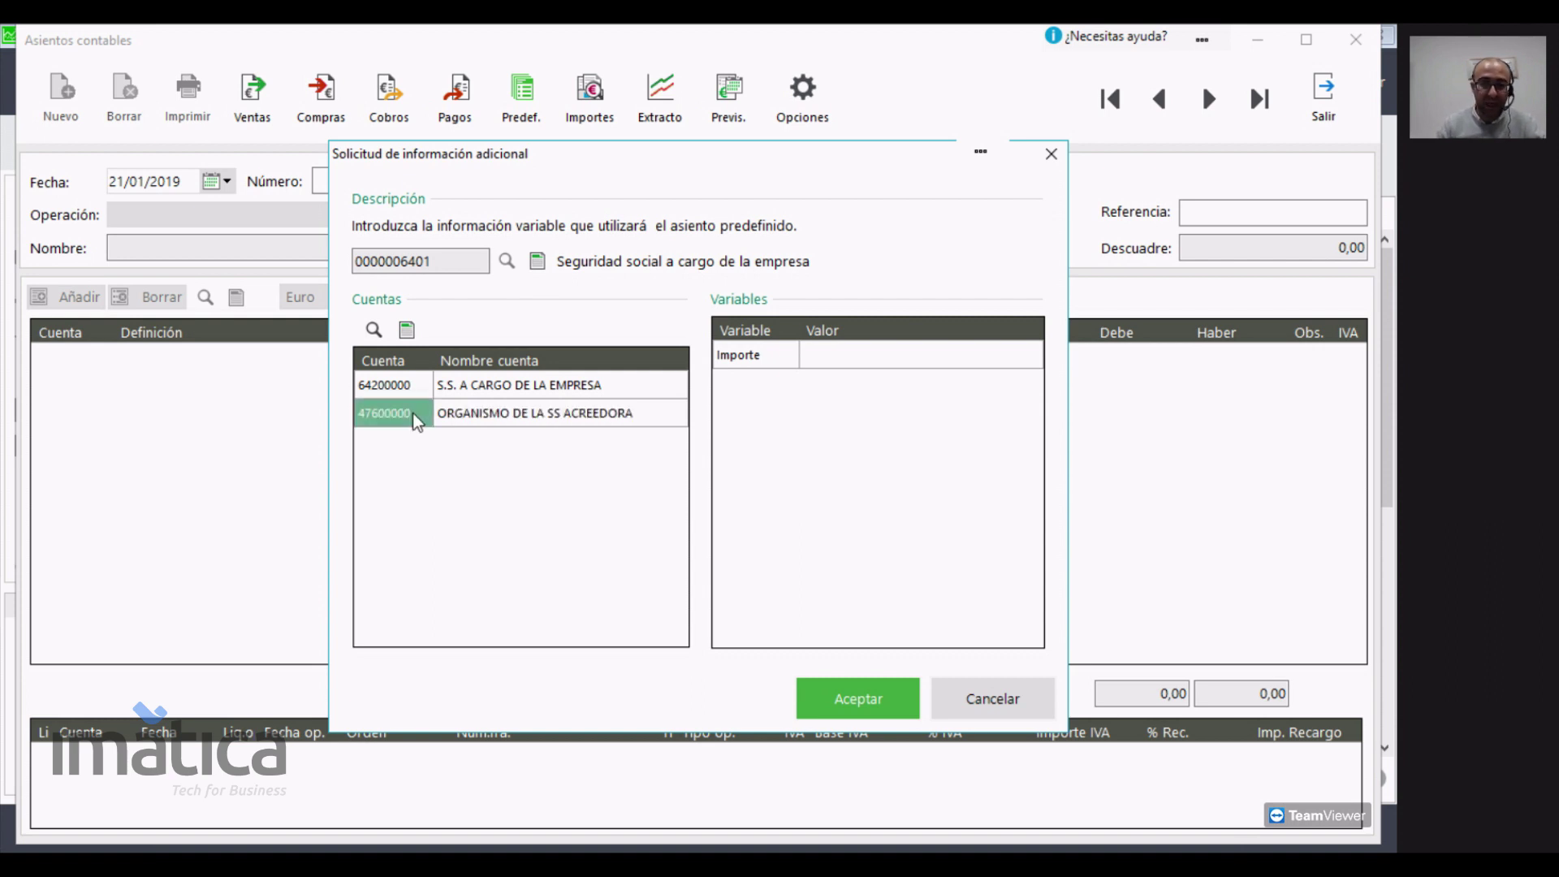
# - Set the Importe variable to 1400, generate the social security entry, and close the entry window and list
pyautogui.click(928, 358)
pyautogui.click(927, 358)
pyautogui.write('14000')
pyautogui.press('BackSpace')
pyautogui.press('Return')
pyautogui.click(853, 699)
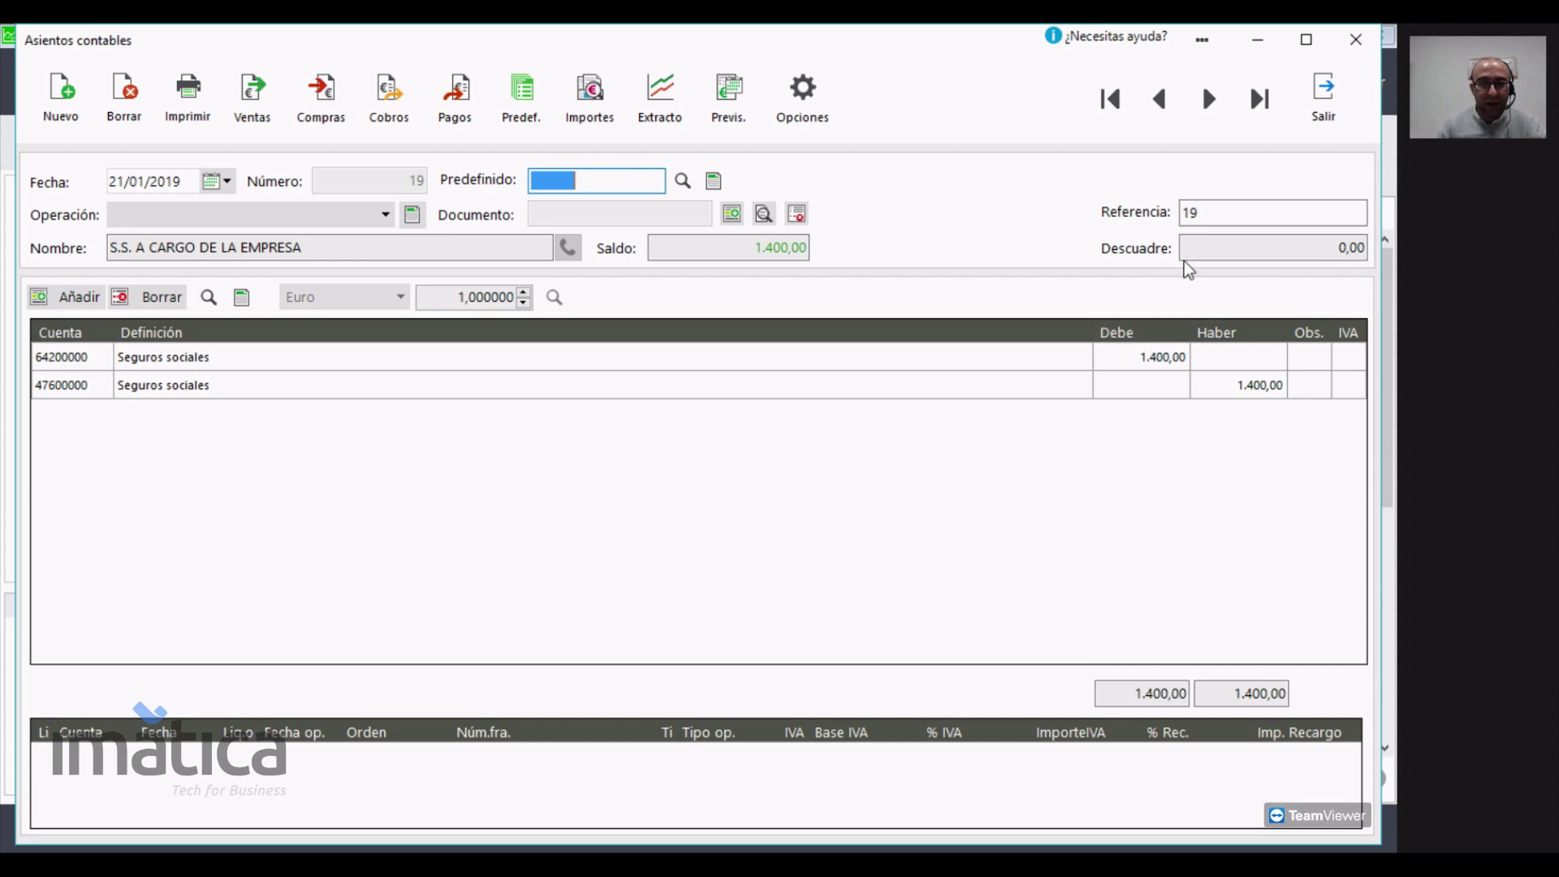
pyautogui.click(1323, 98)
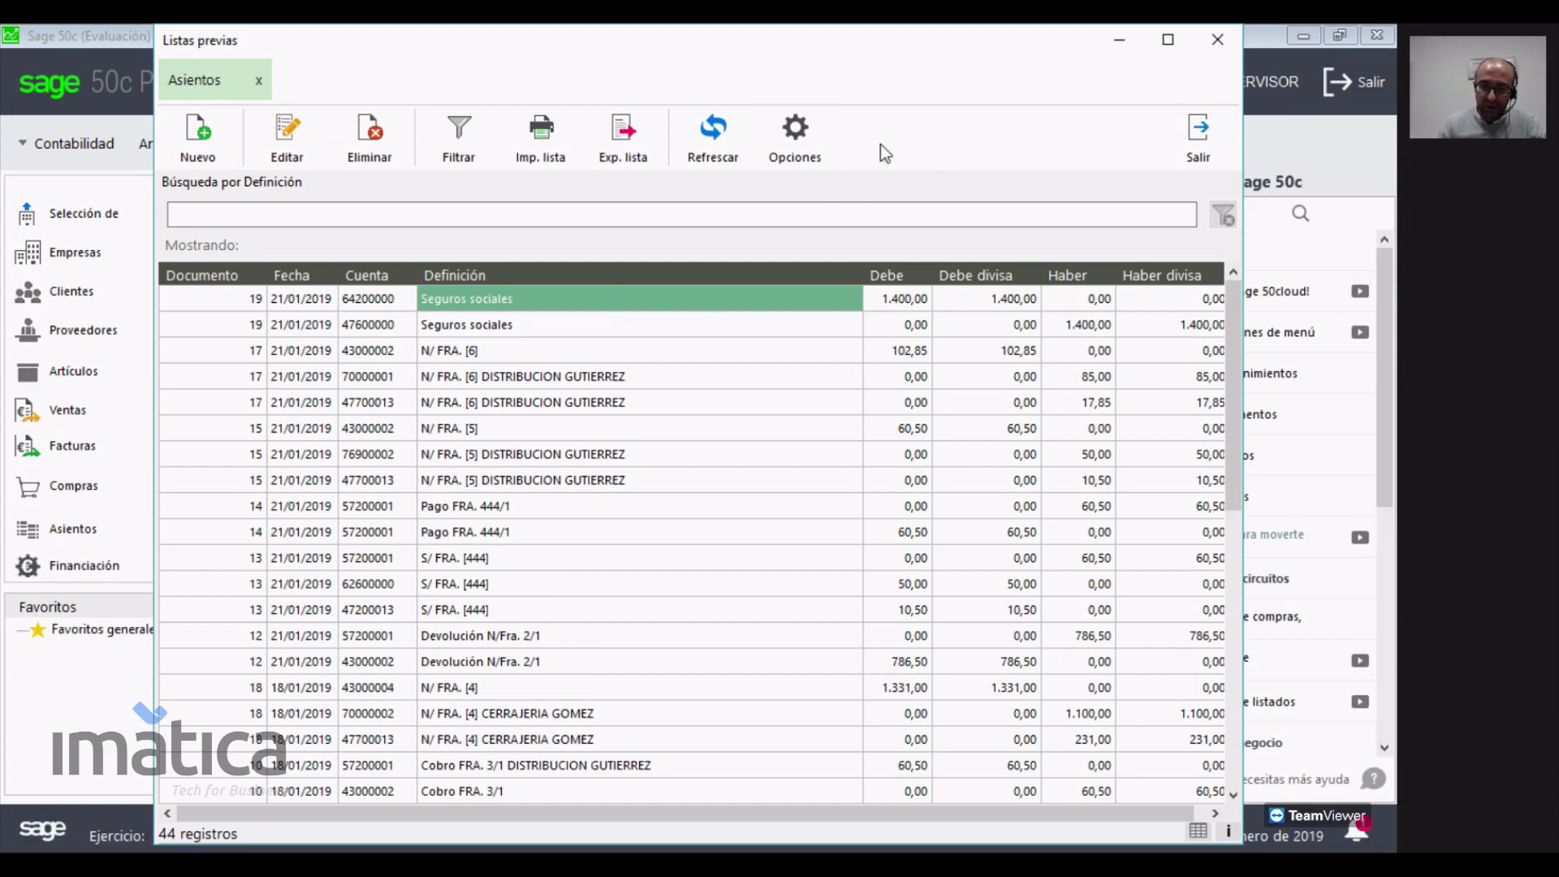
pyautogui.click(1198, 140)
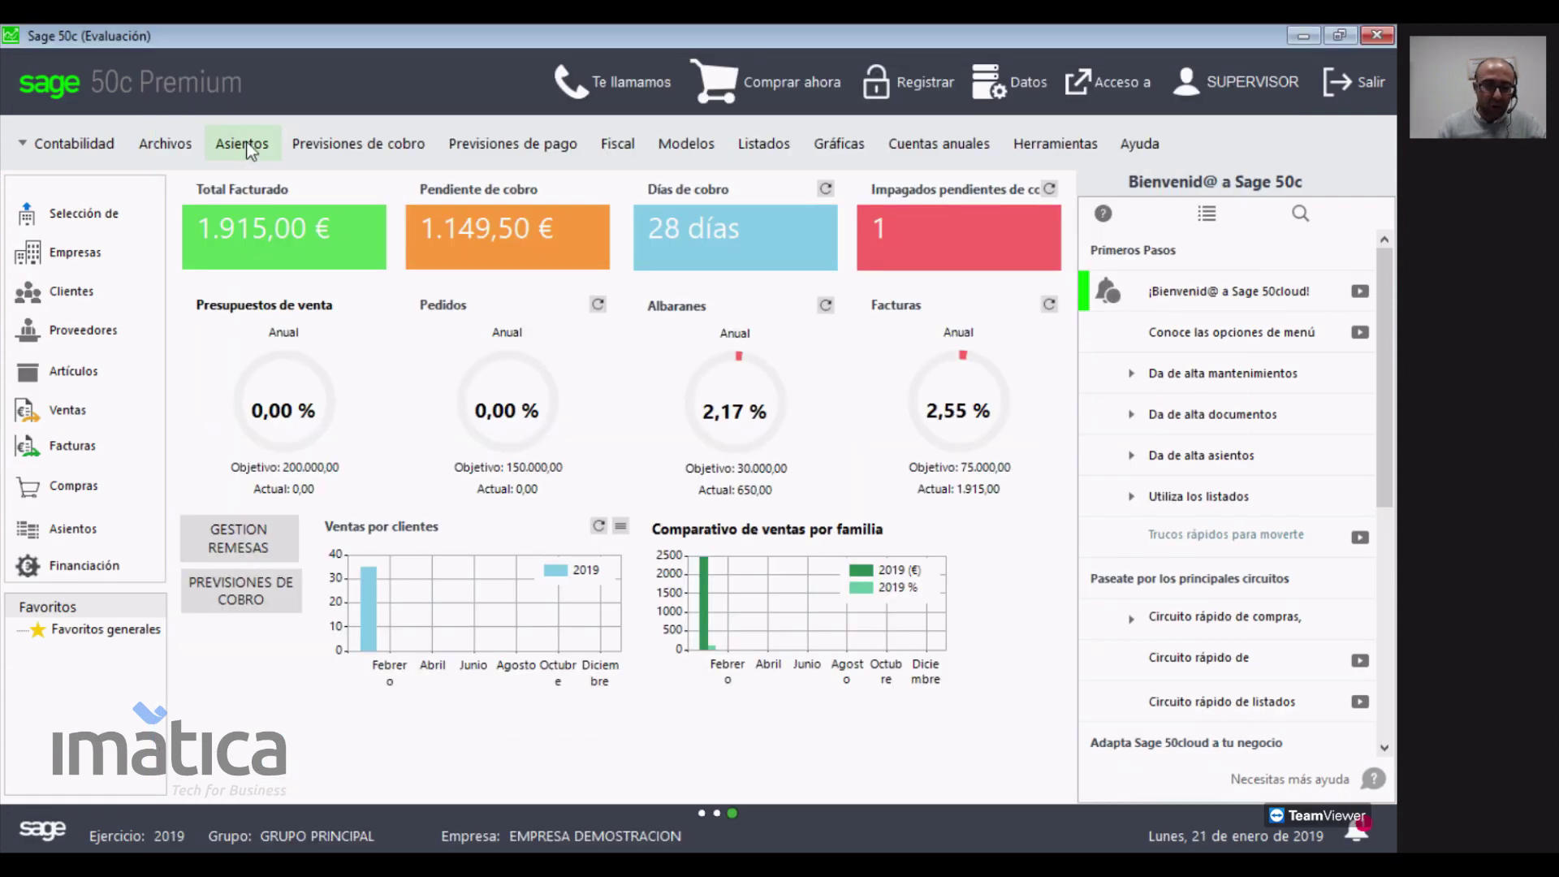
pyautogui.click(246, 146)
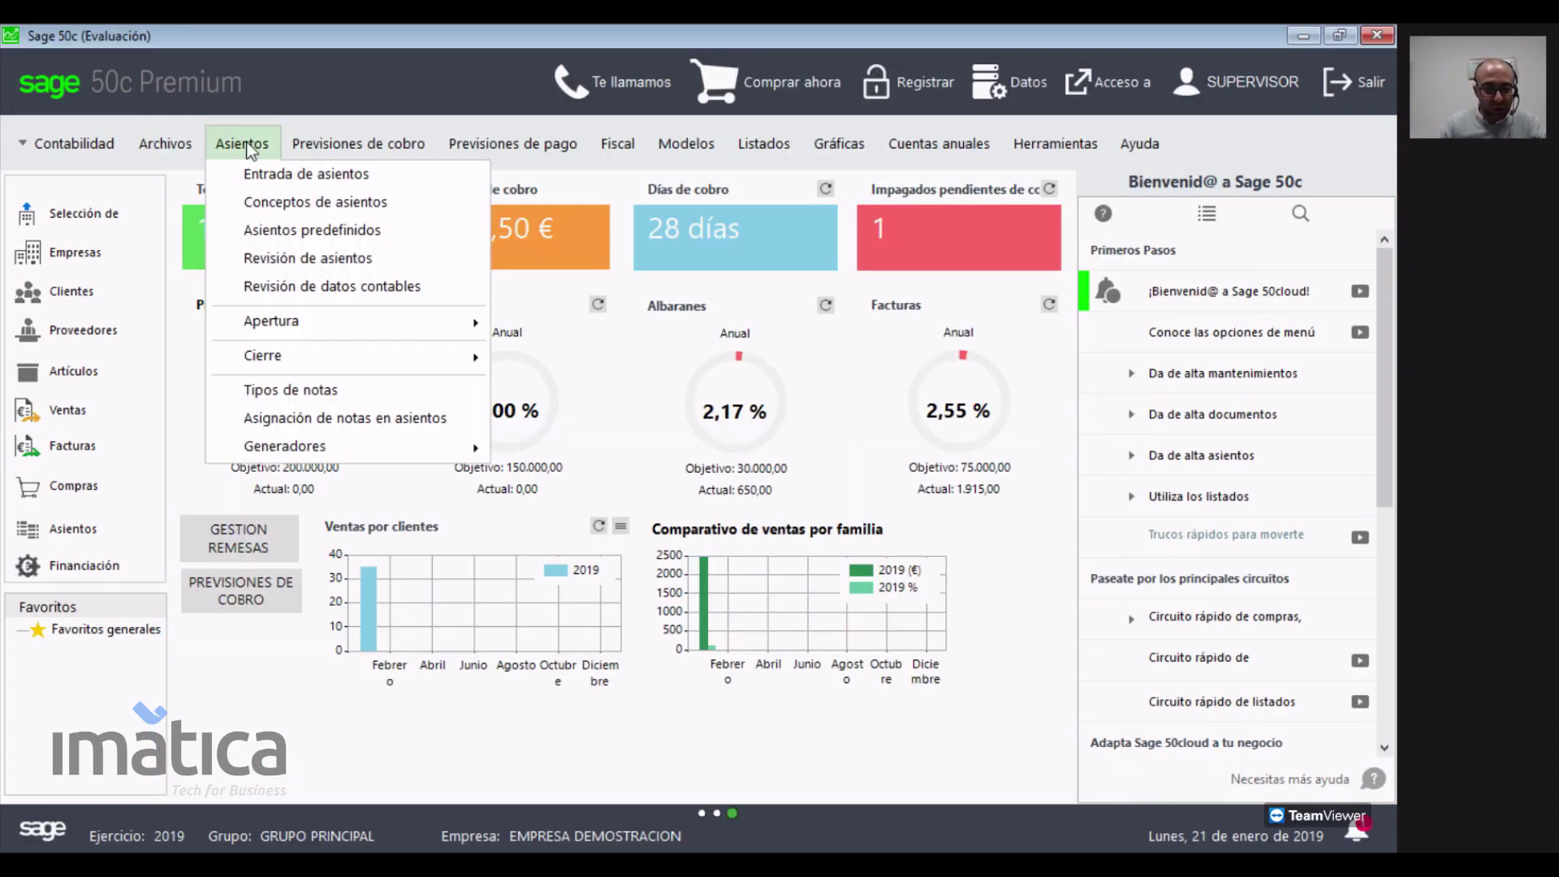
pyautogui.click(246, 148)
pyautogui.click(245, 147)
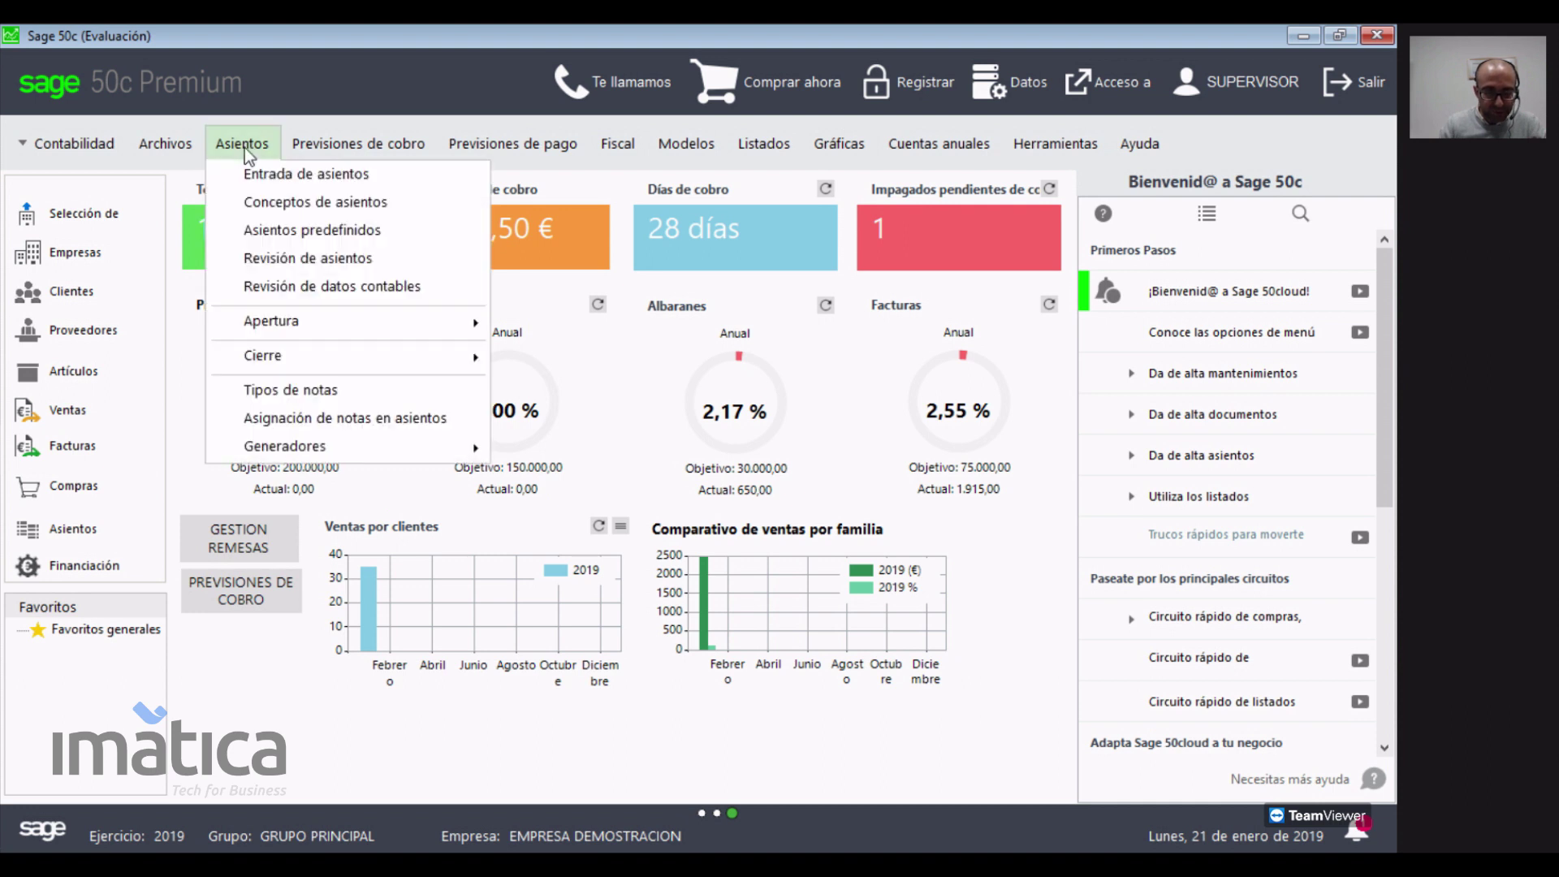
pyautogui.moveTo(329, 459)
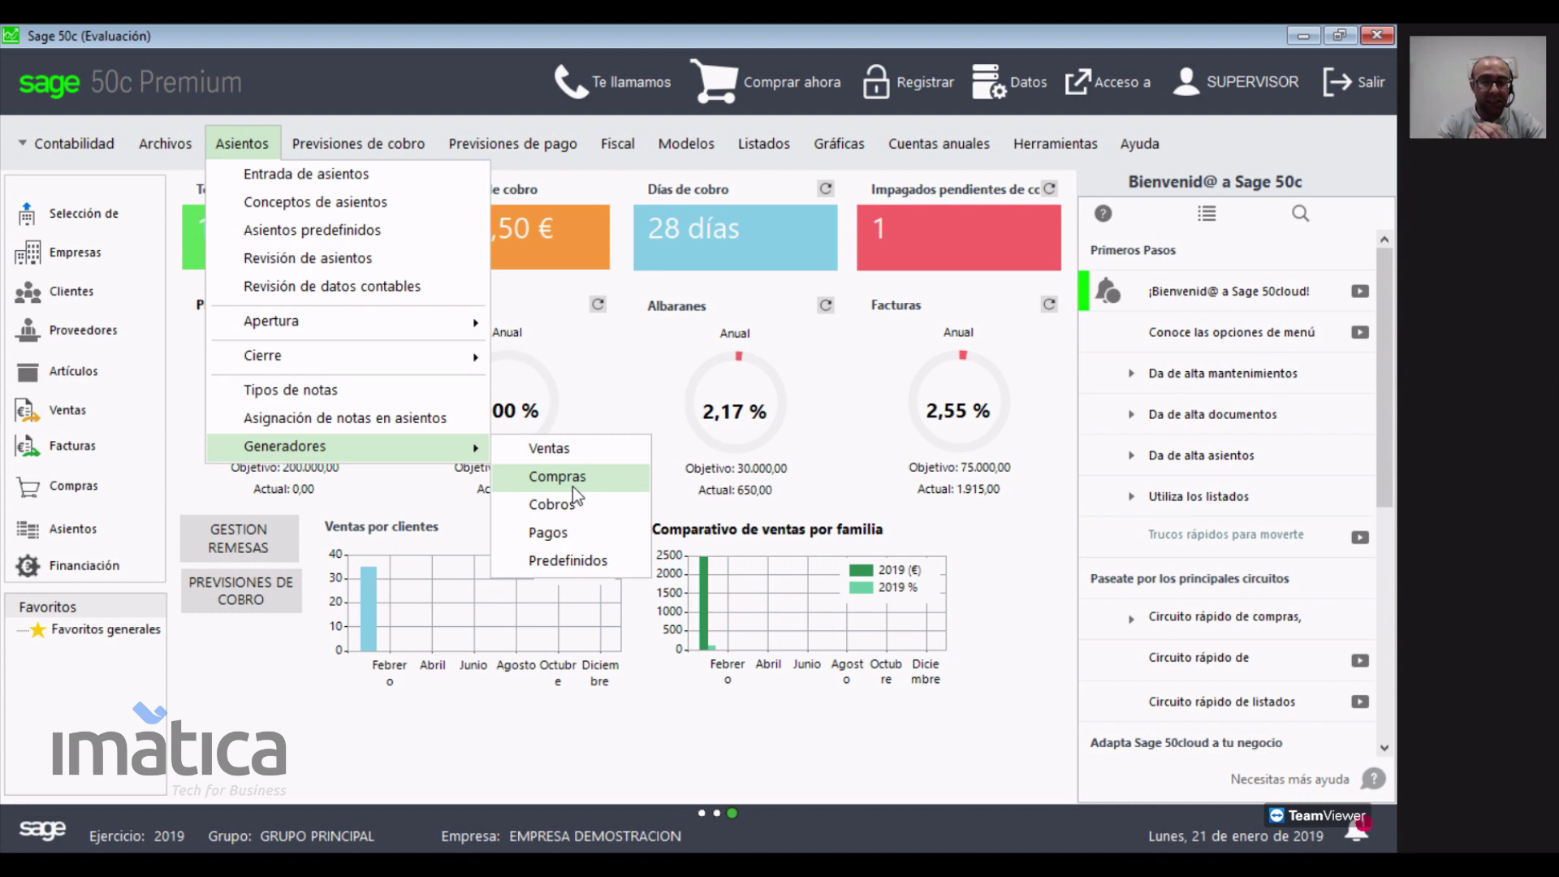
pyautogui.click(57, 136)
pyautogui.click(59, 143)
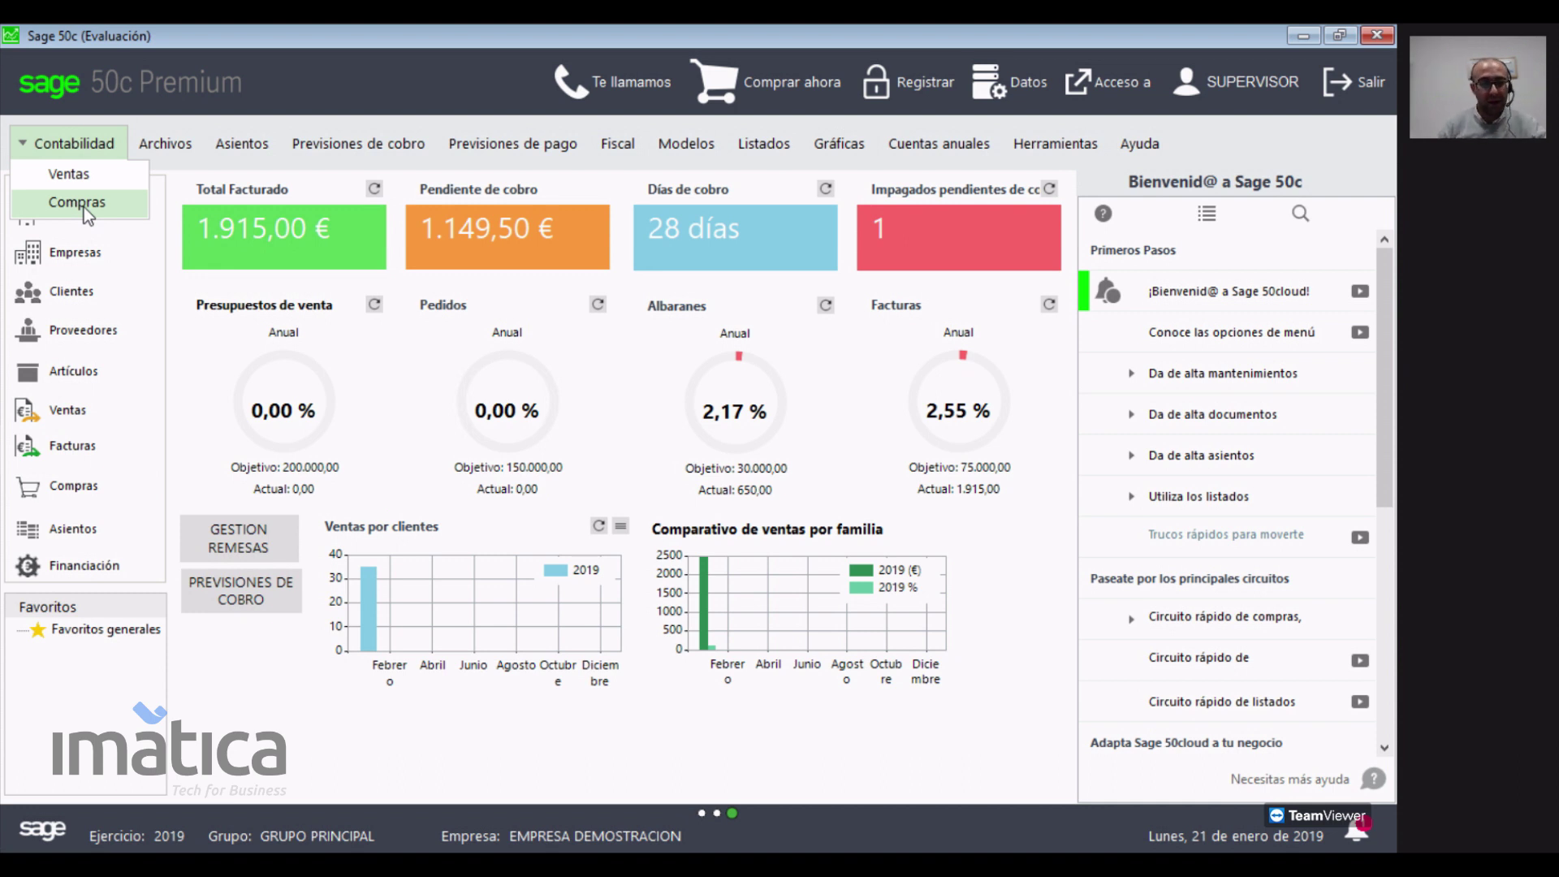
# - Open the purchase entry generator and select PROVEEDOR as the supplier
pyautogui.click(237, 140)
pyautogui.moveTo(390, 448)
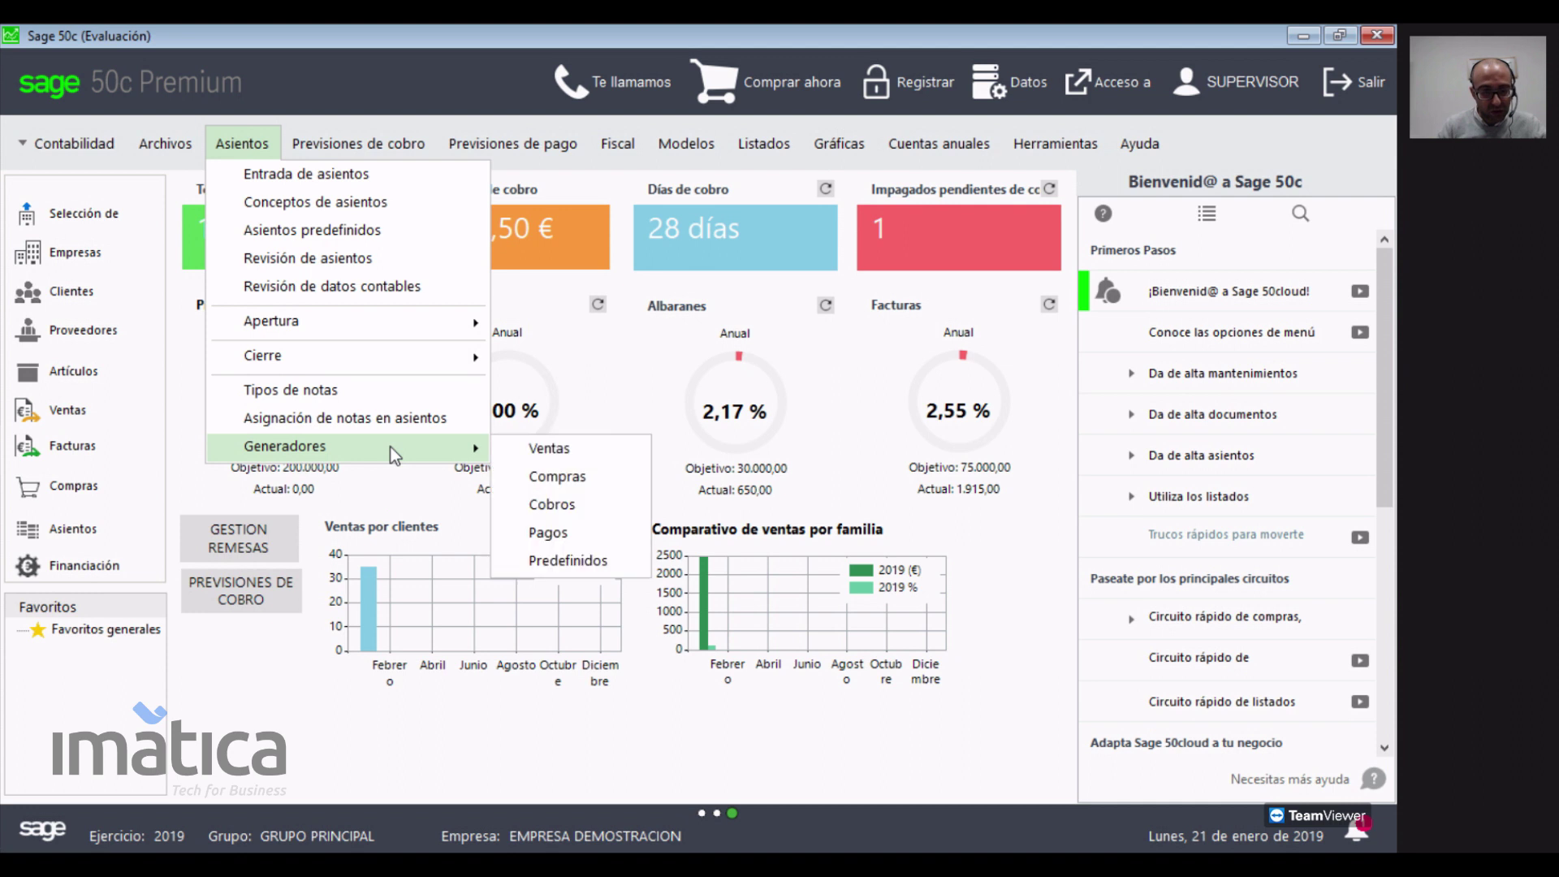
pyautogui.click(569, 474)
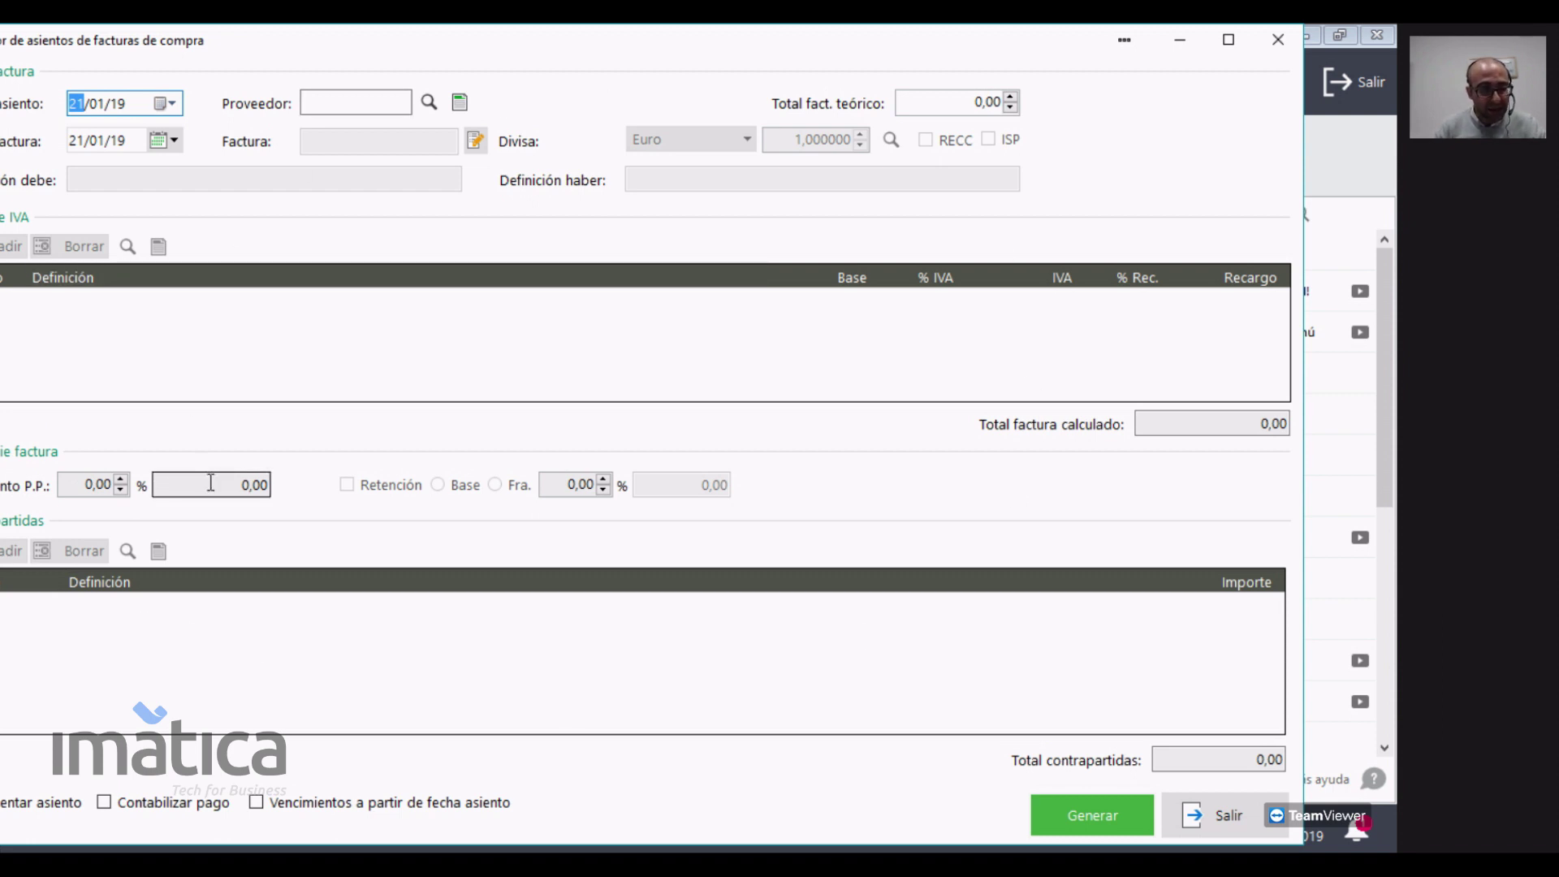
pyautogui.click(429, 104)
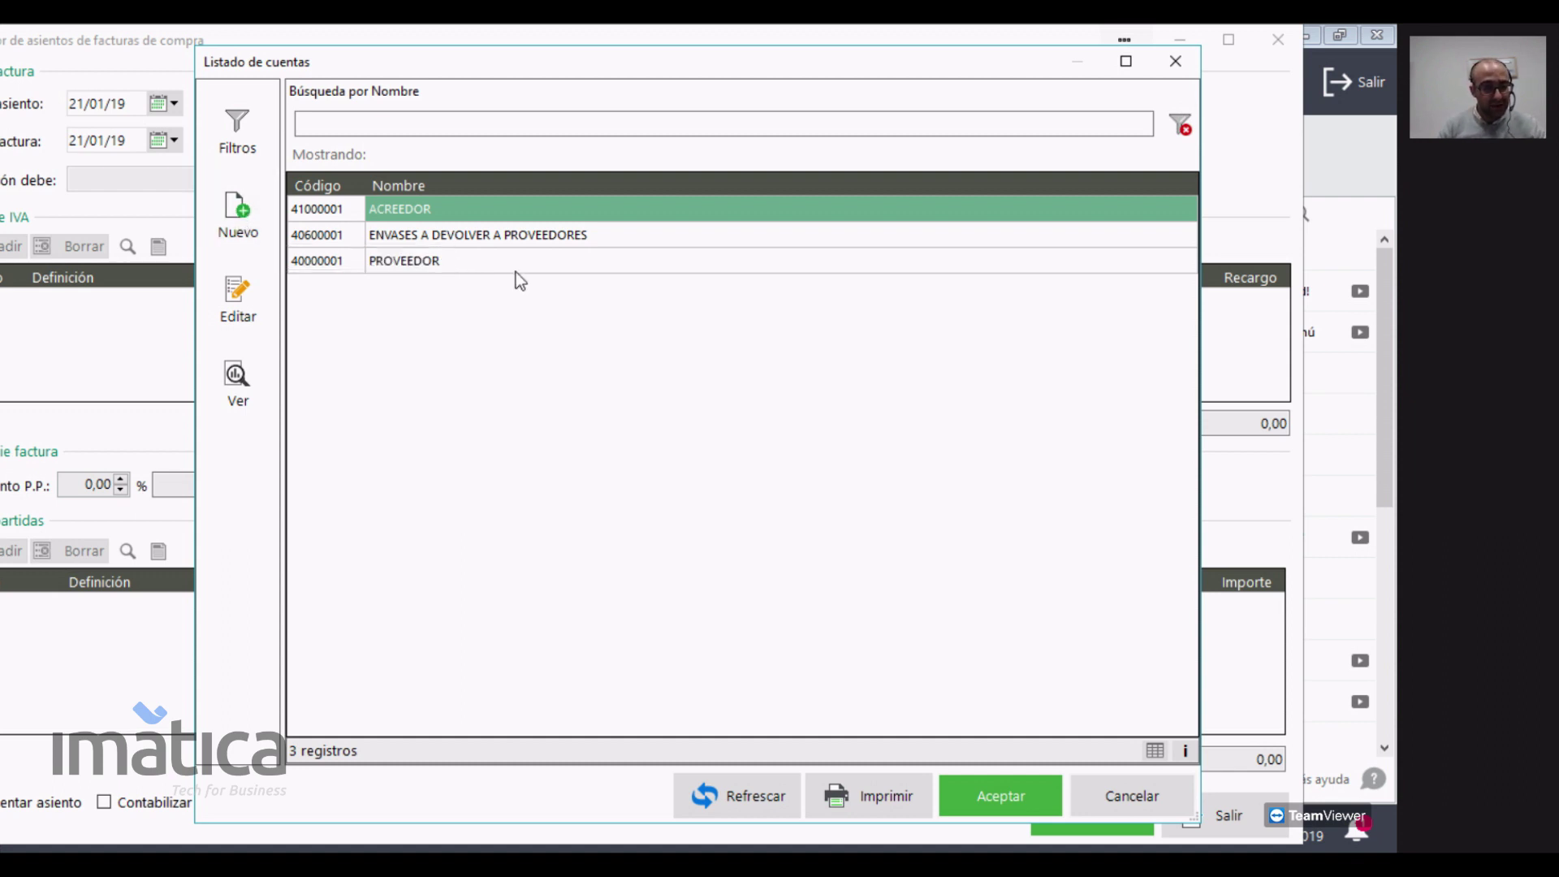
pyautogui.doubleClick(481, 263)
# - Enter invoice number 345 for the supplier, try to generate the entry and dismiss the error message
pyautogui.click(414, 139)
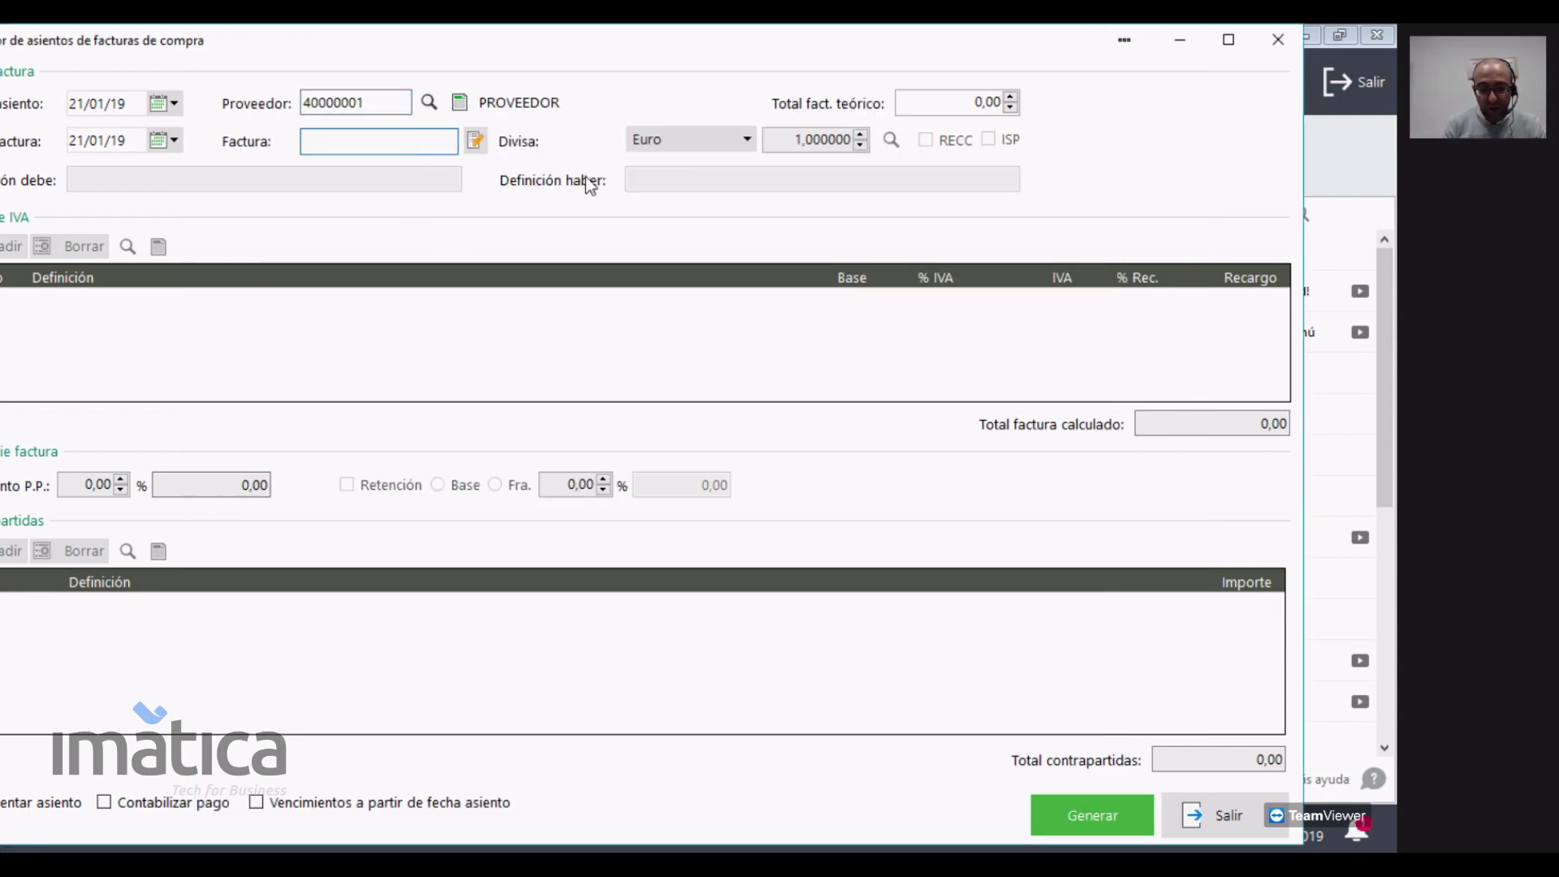
pyautogui.write('345')
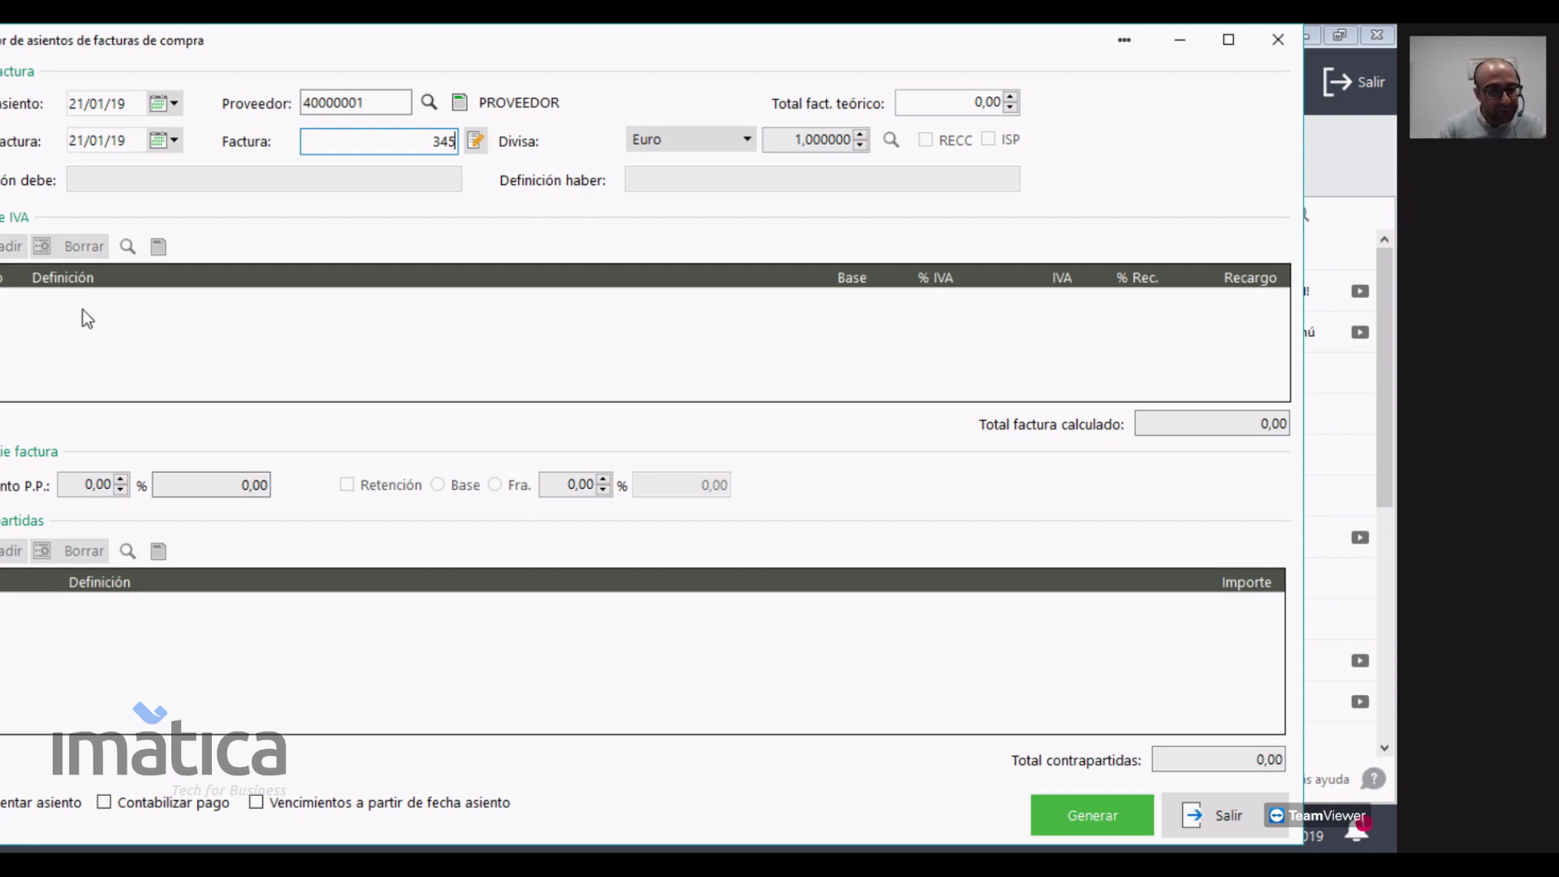
pyautogui.click(1070, 815)
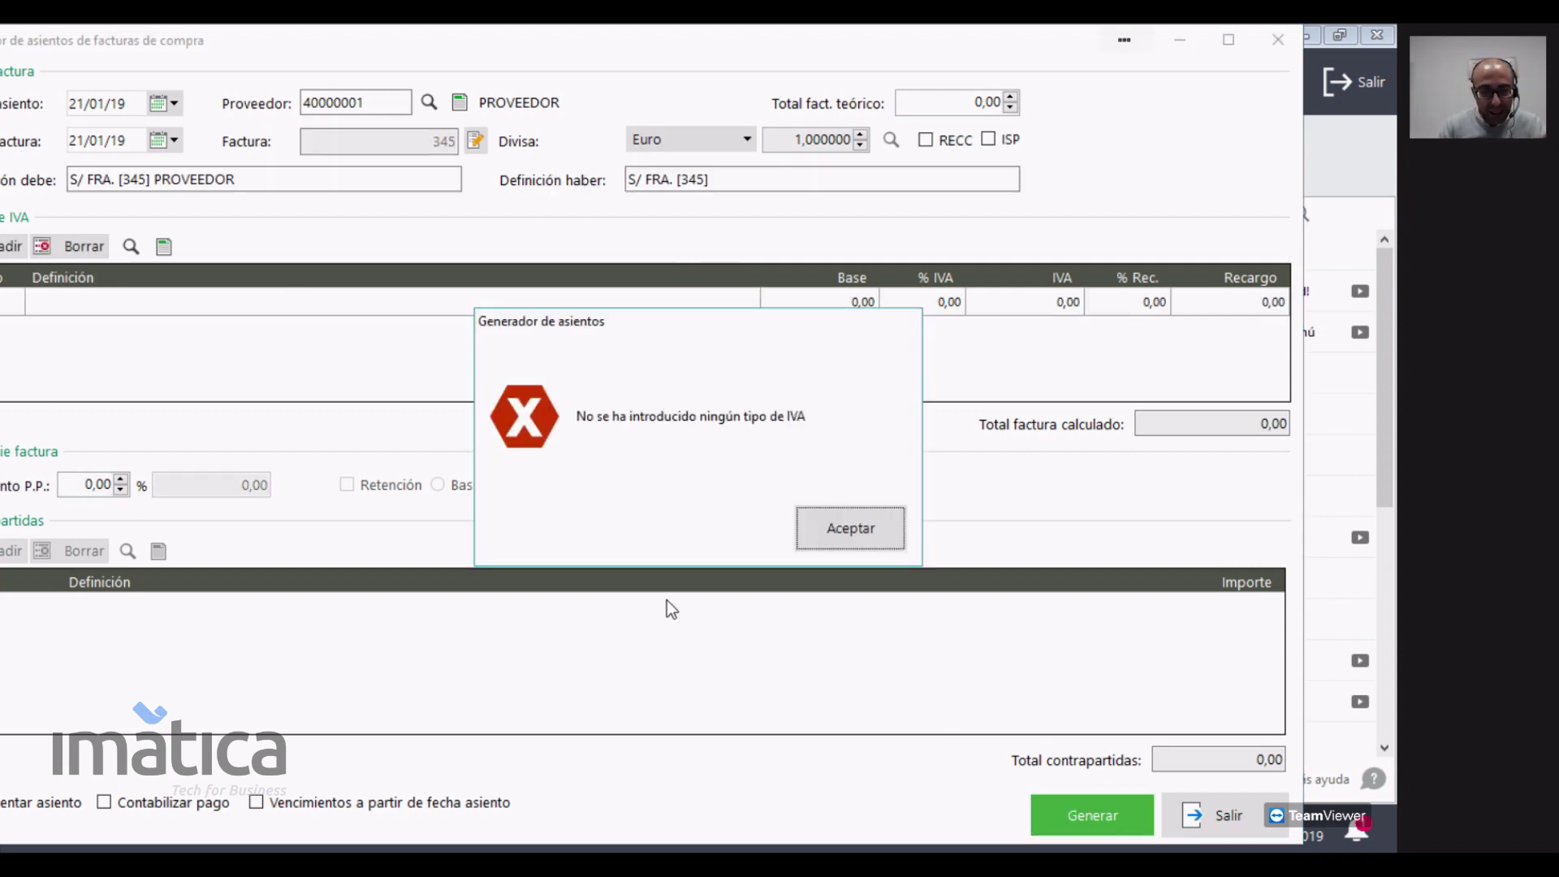
pyautogui.click(832, 526)
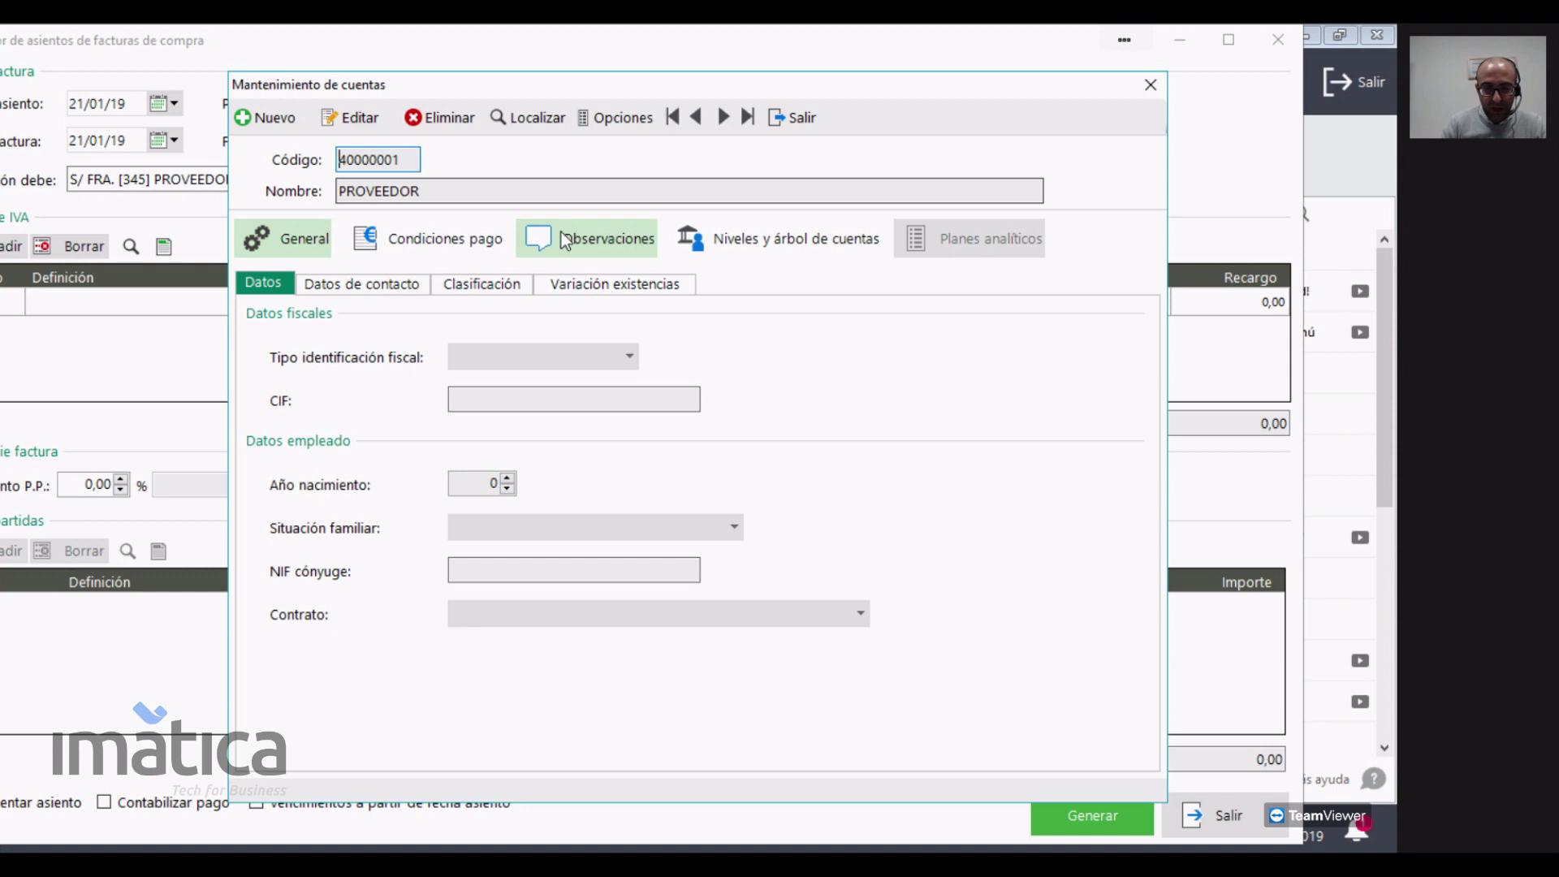
# - Review the payment and VAT conditions of the PROVEEDOR account, dismissing the help window, and close the account record
pyautogui.click(446, 242)
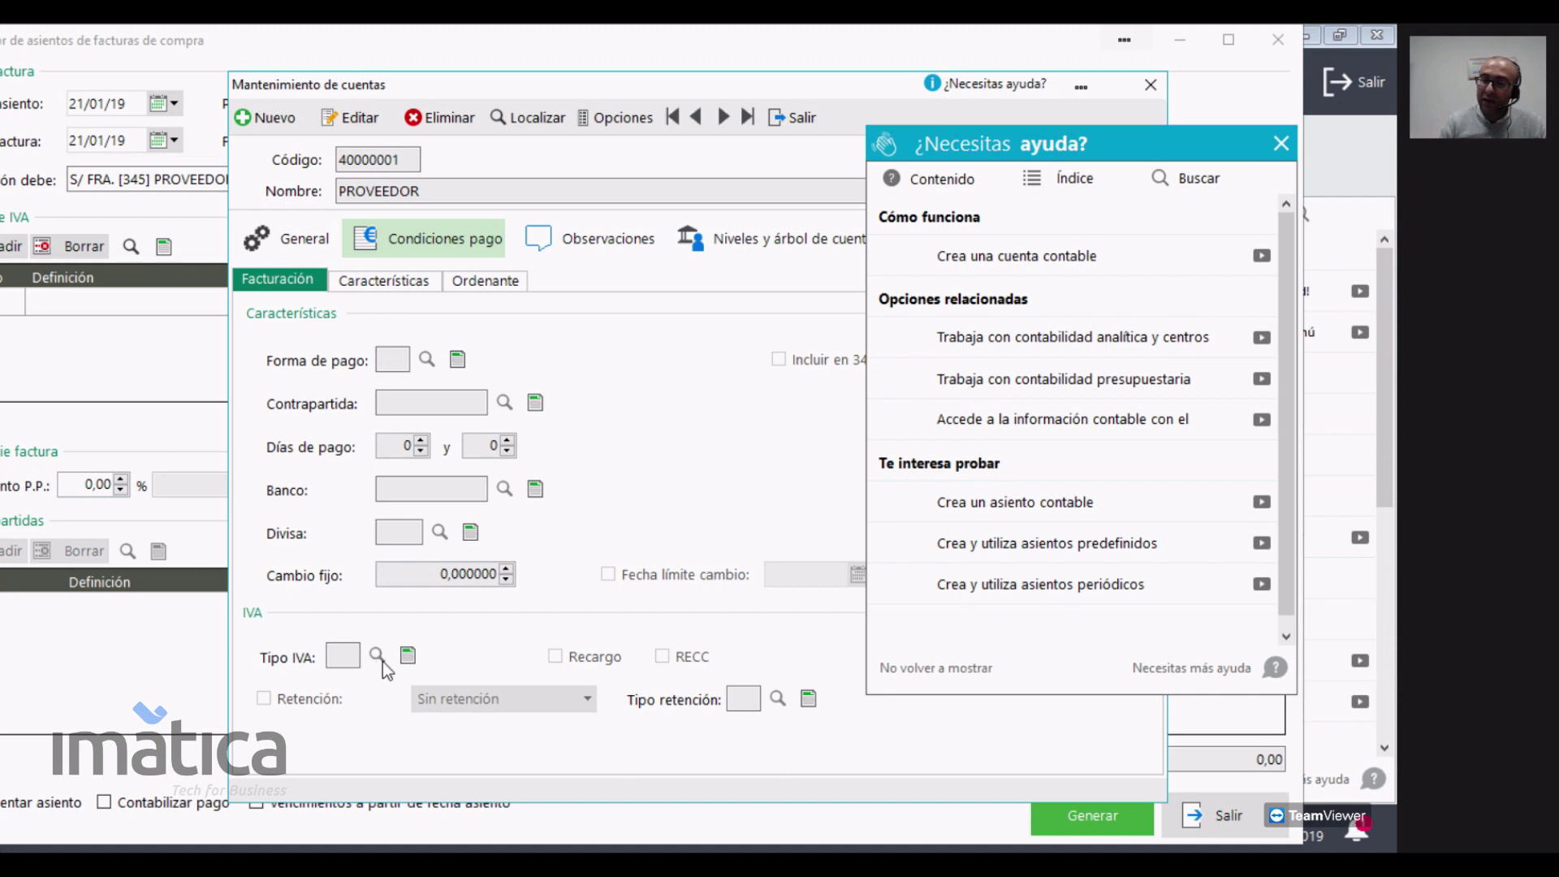
pyautogui.click(1282, 143)
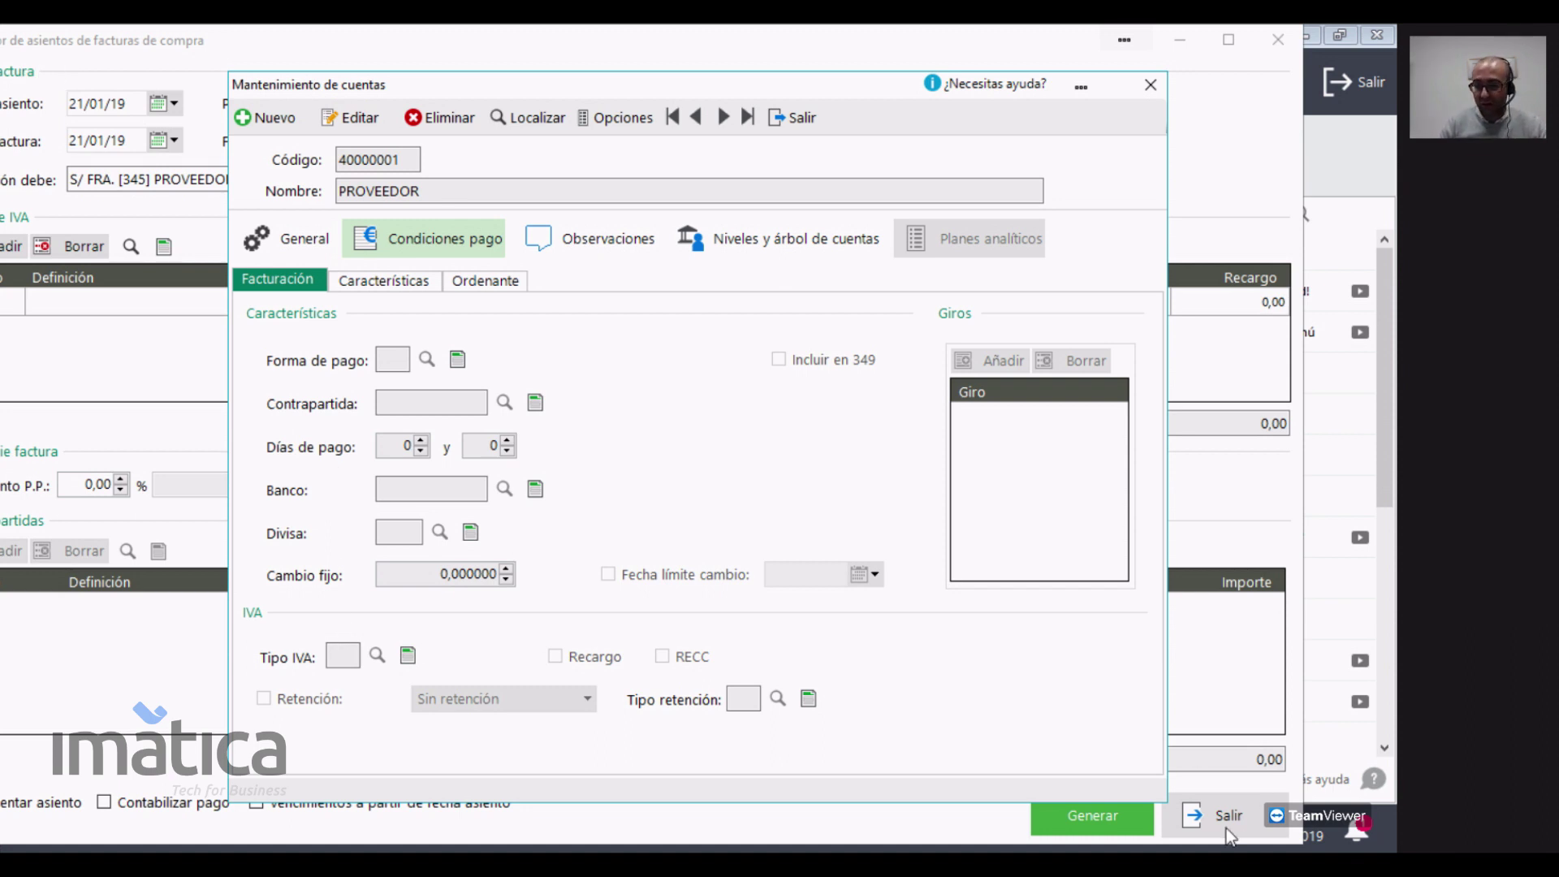
pyautogui.click(1148, 90)
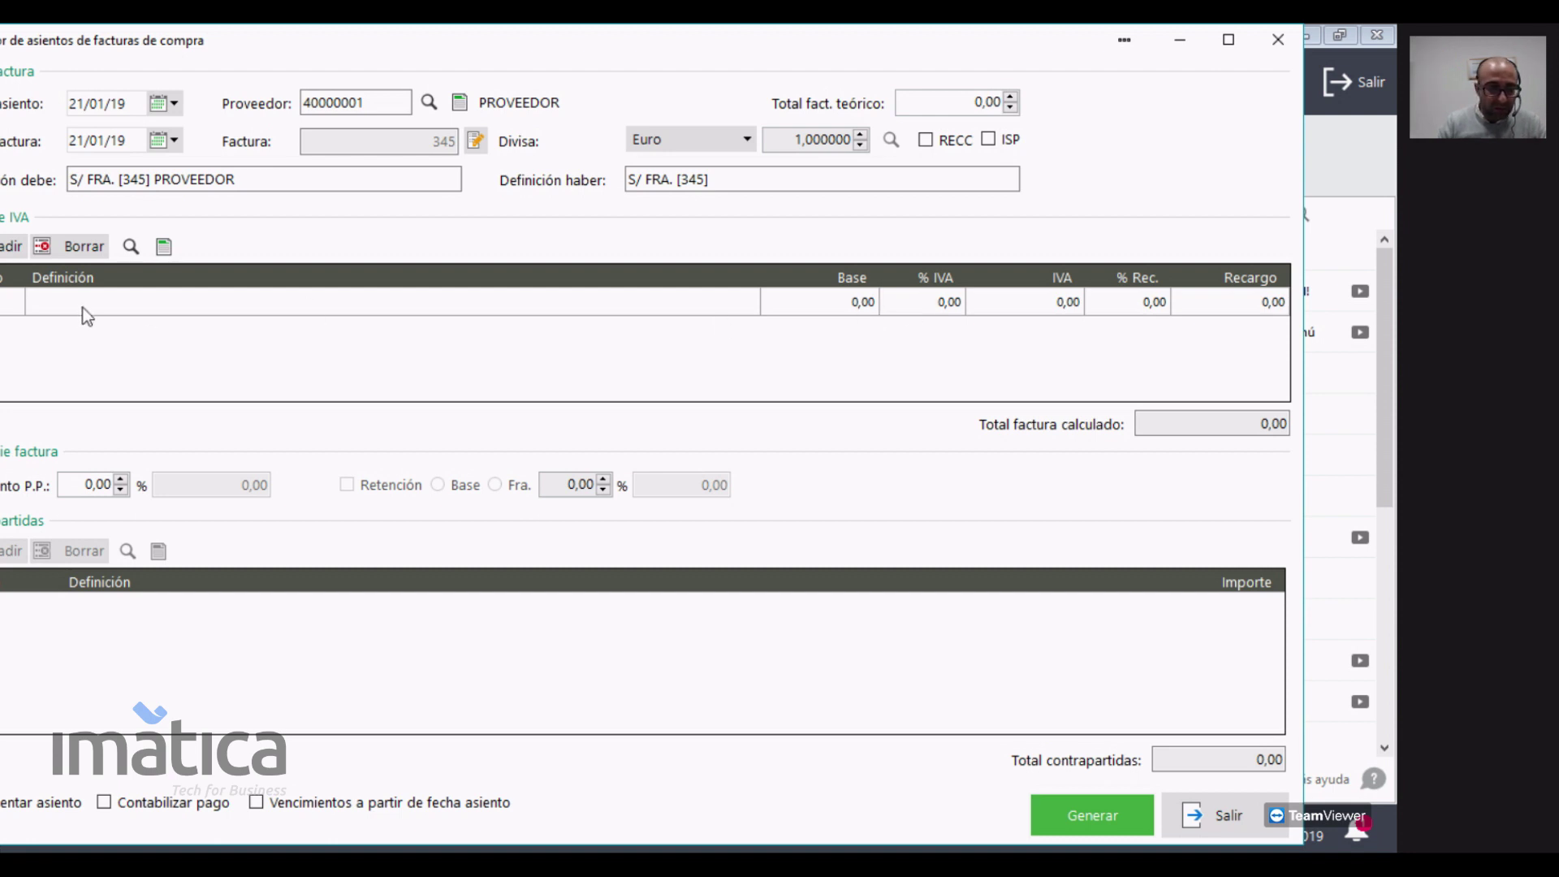
# - Add a VAT line to the purchase invoice with type IVA 21% CEE and a base of 100
pyautogui.click(130, 247)
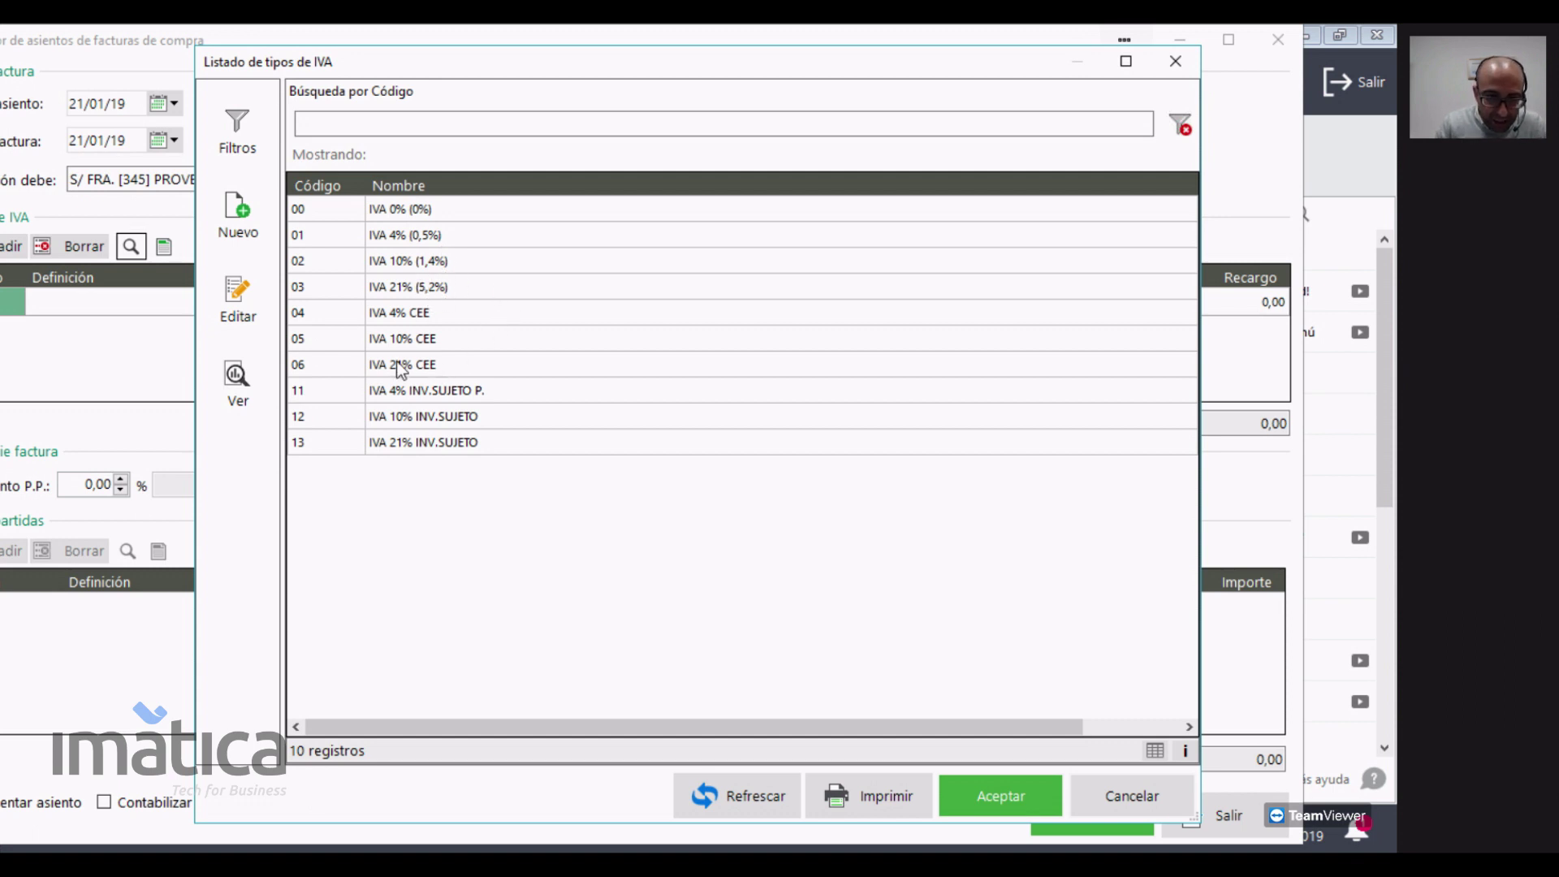
pyautogui.click(417, 370)
pyautogui.doubleClick(421, 373)
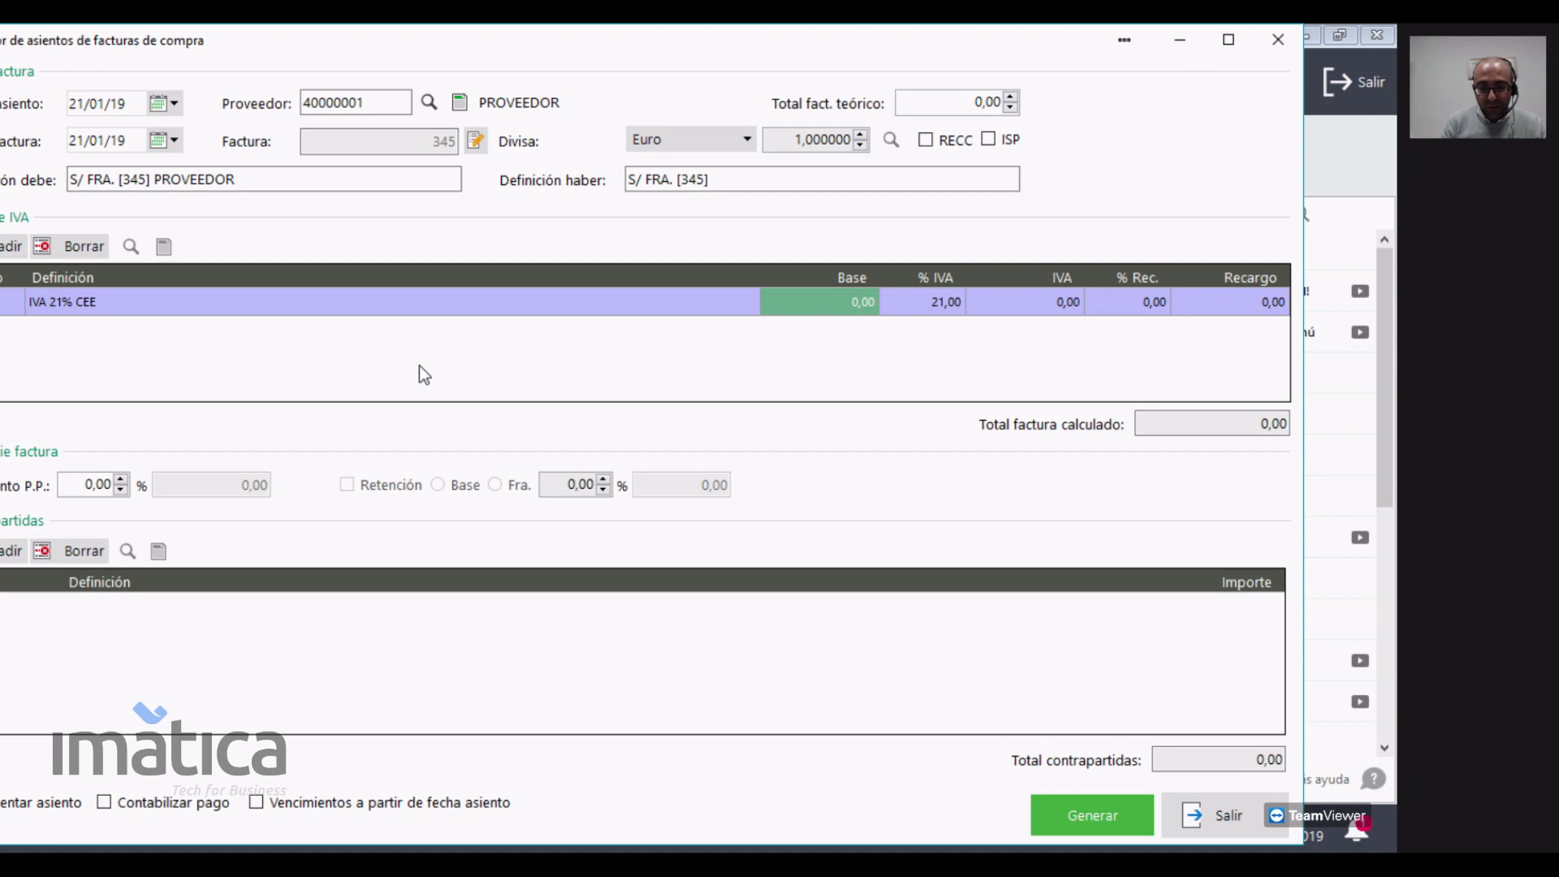
pyautogui.write('100')
pyautogui.press('Return')
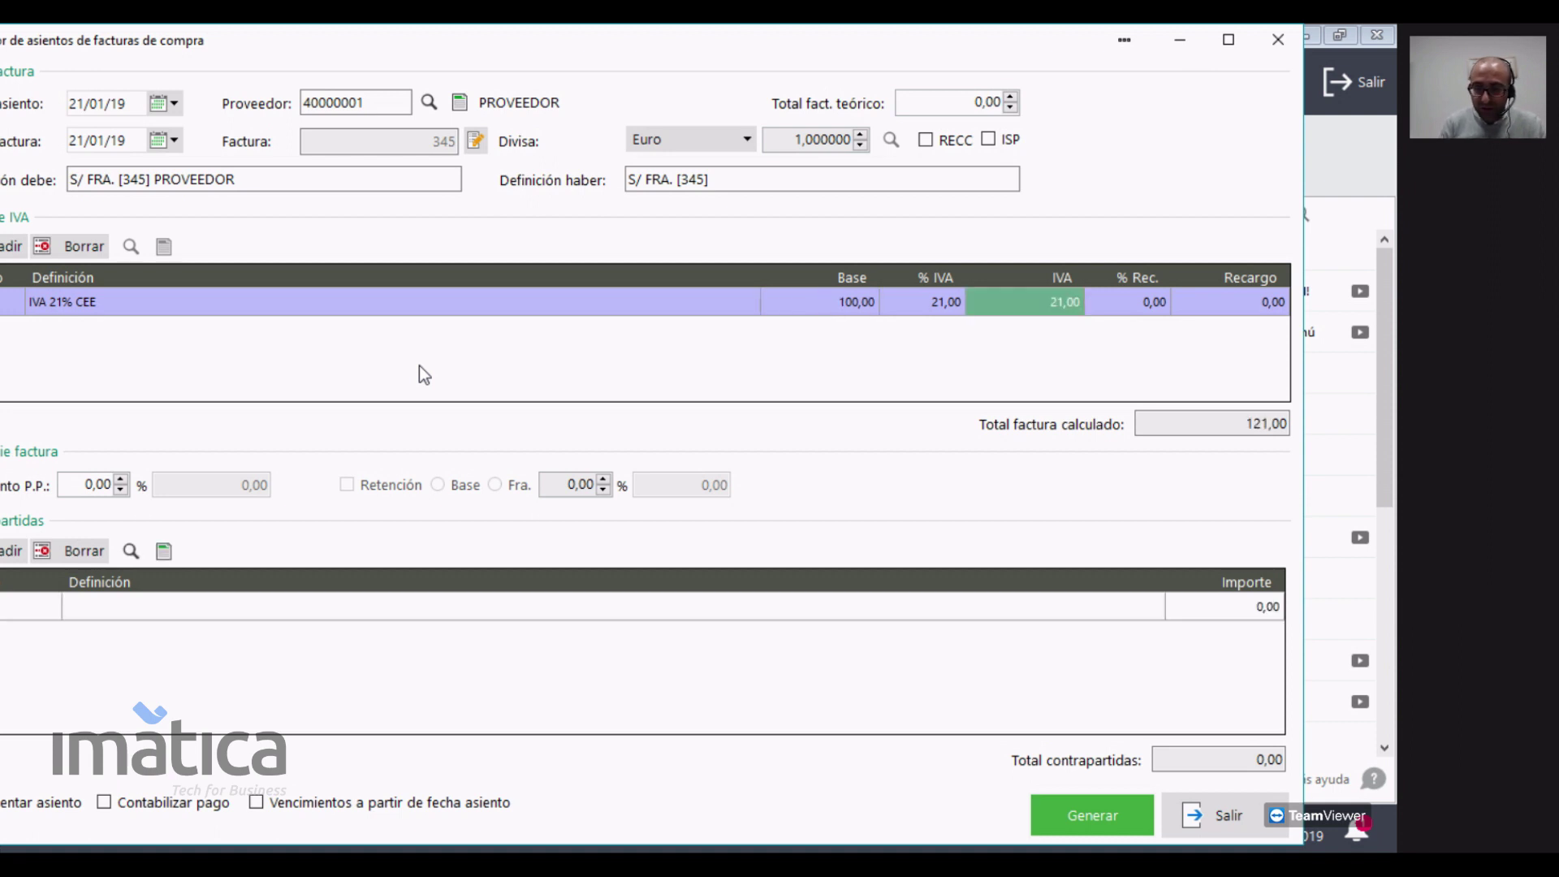
# - Add a second VAT line with type IVA 10% (1,4%) and a base of 10
pyautogui.press('Return')
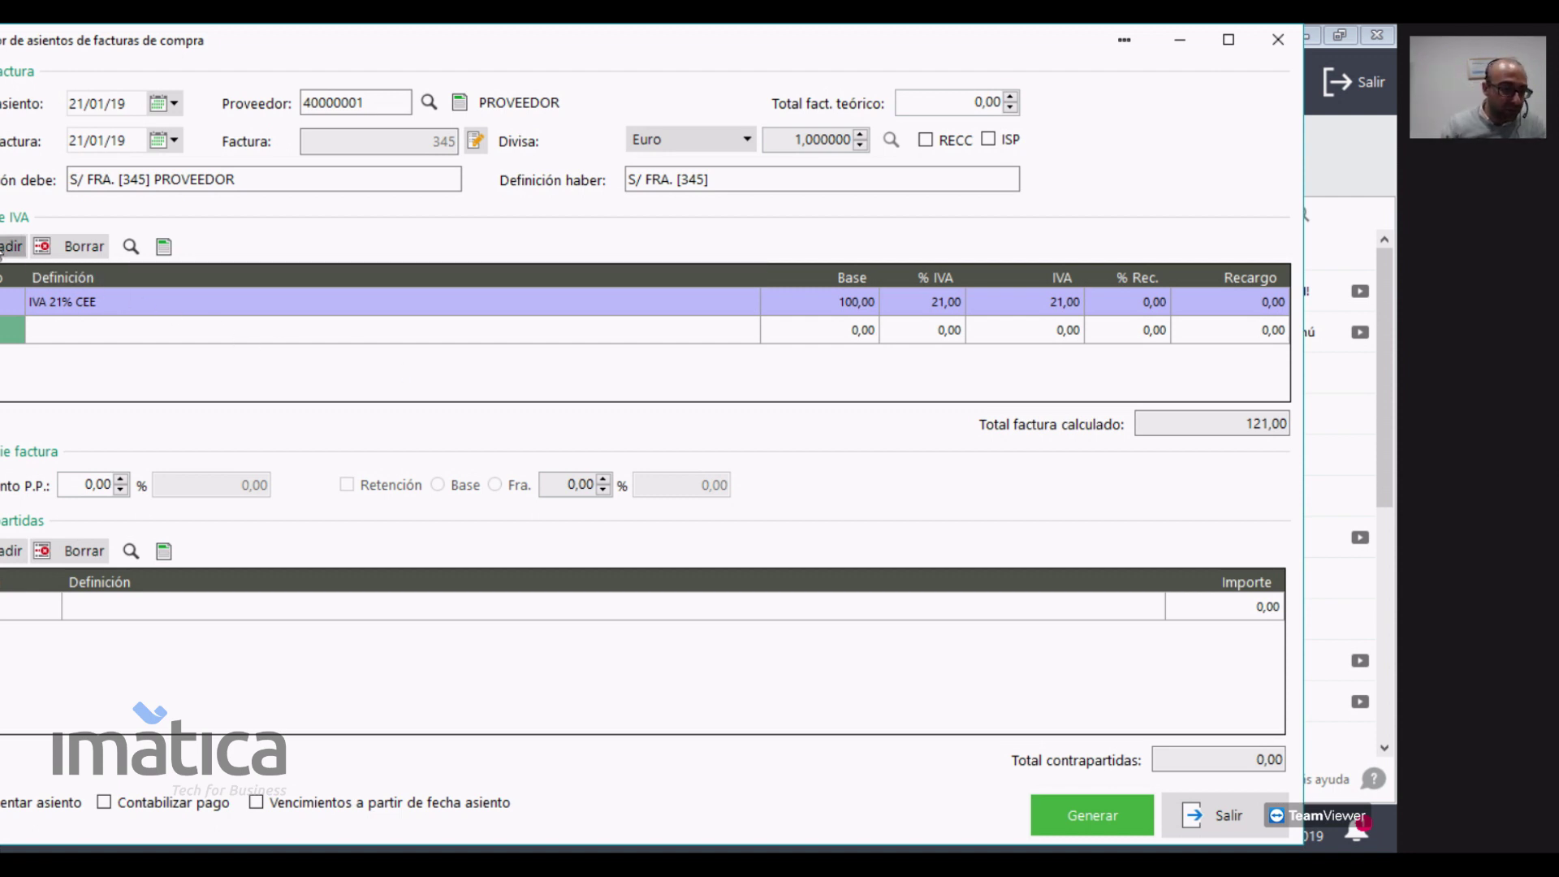
pyautogui.click(131, 246)
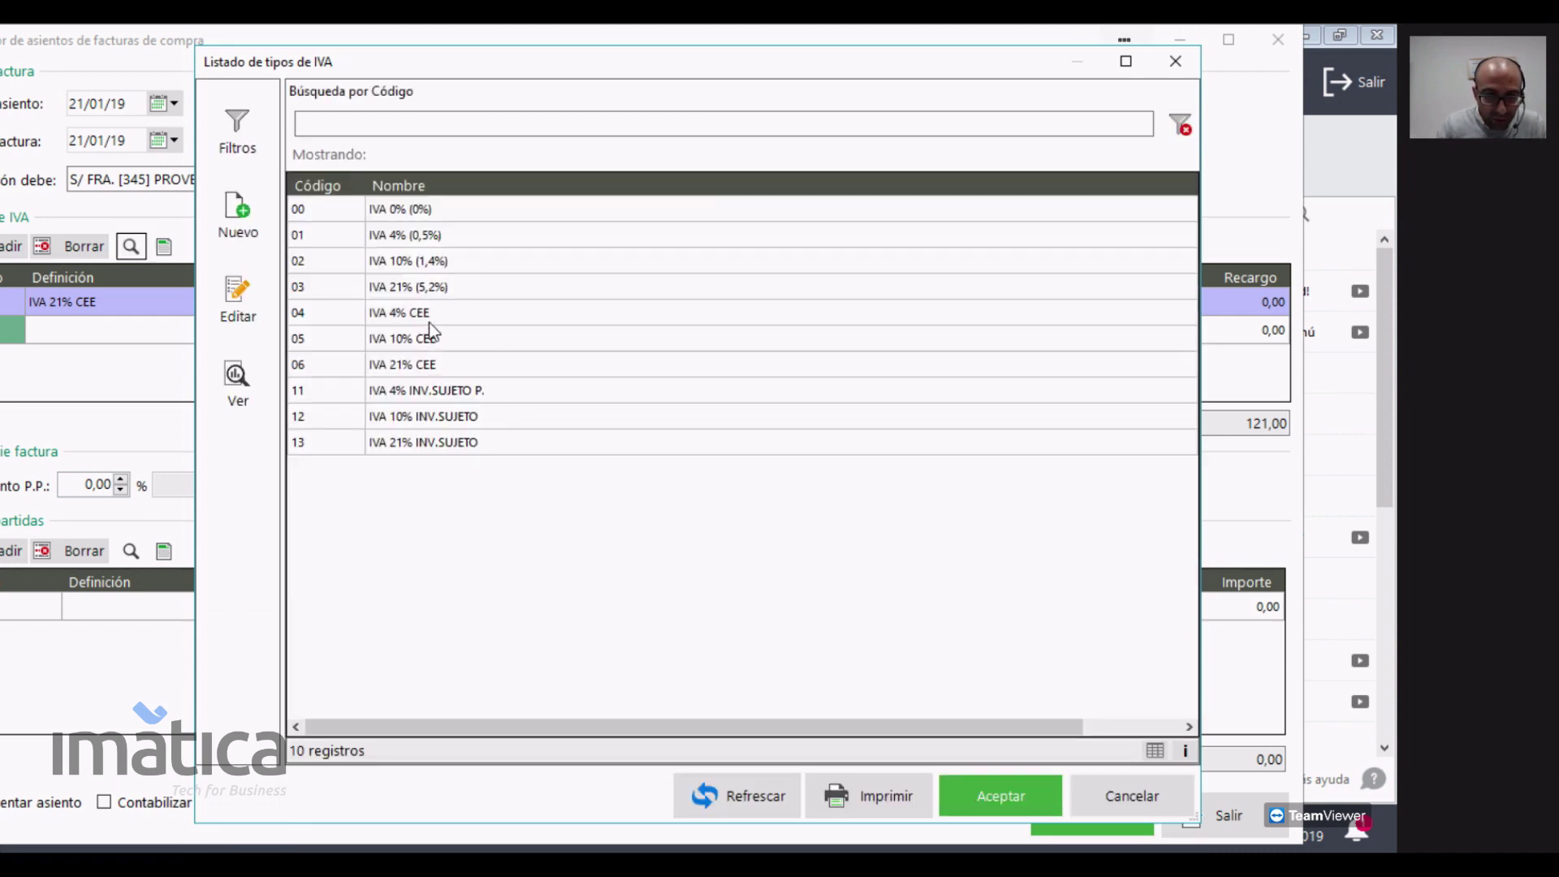
pyautogui.doubleClick(465, 261)
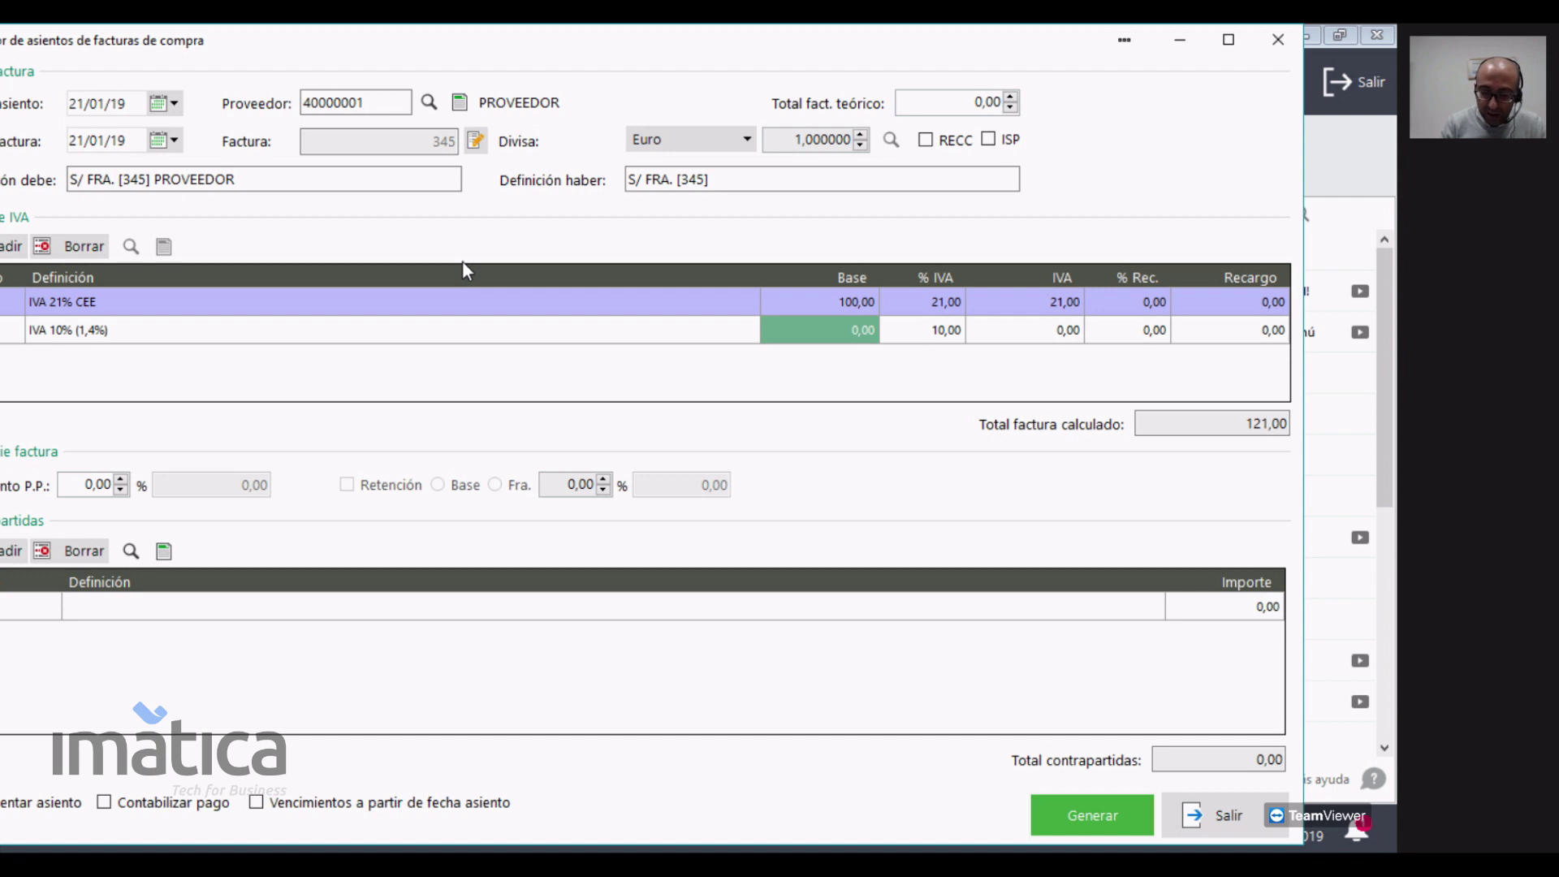
pyautogui.write('10')
pyautogui.press('Tab')
pyautogui.press('Up')
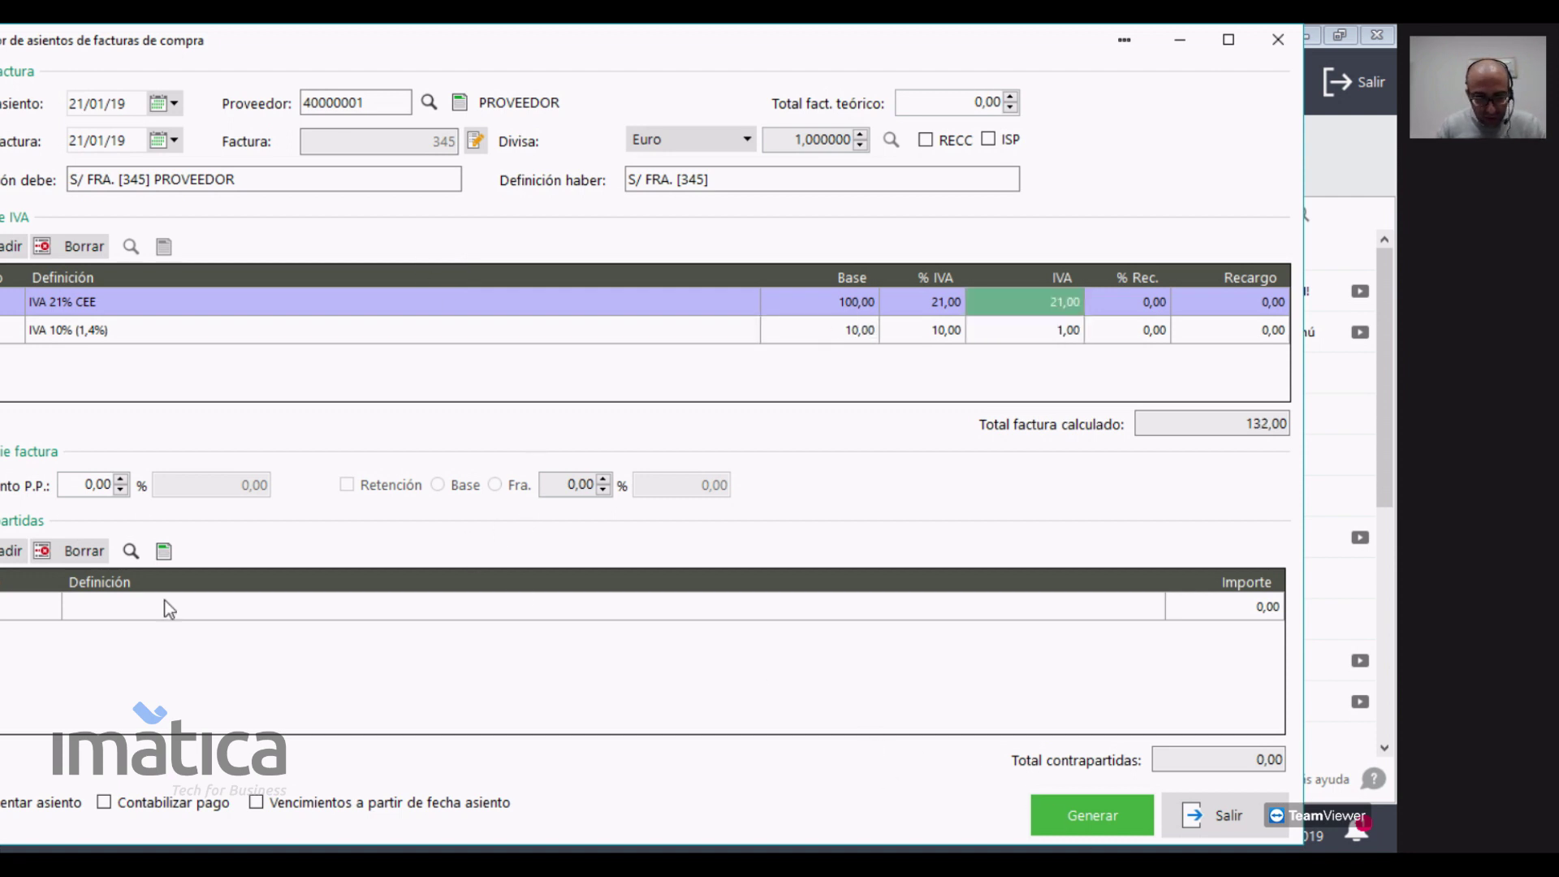
# - Find the accounts whose code contains 6 and assign COMPRAS DE MERCADERÍAS as the invoice's counterpart account
pyautogui.click(7, 607)
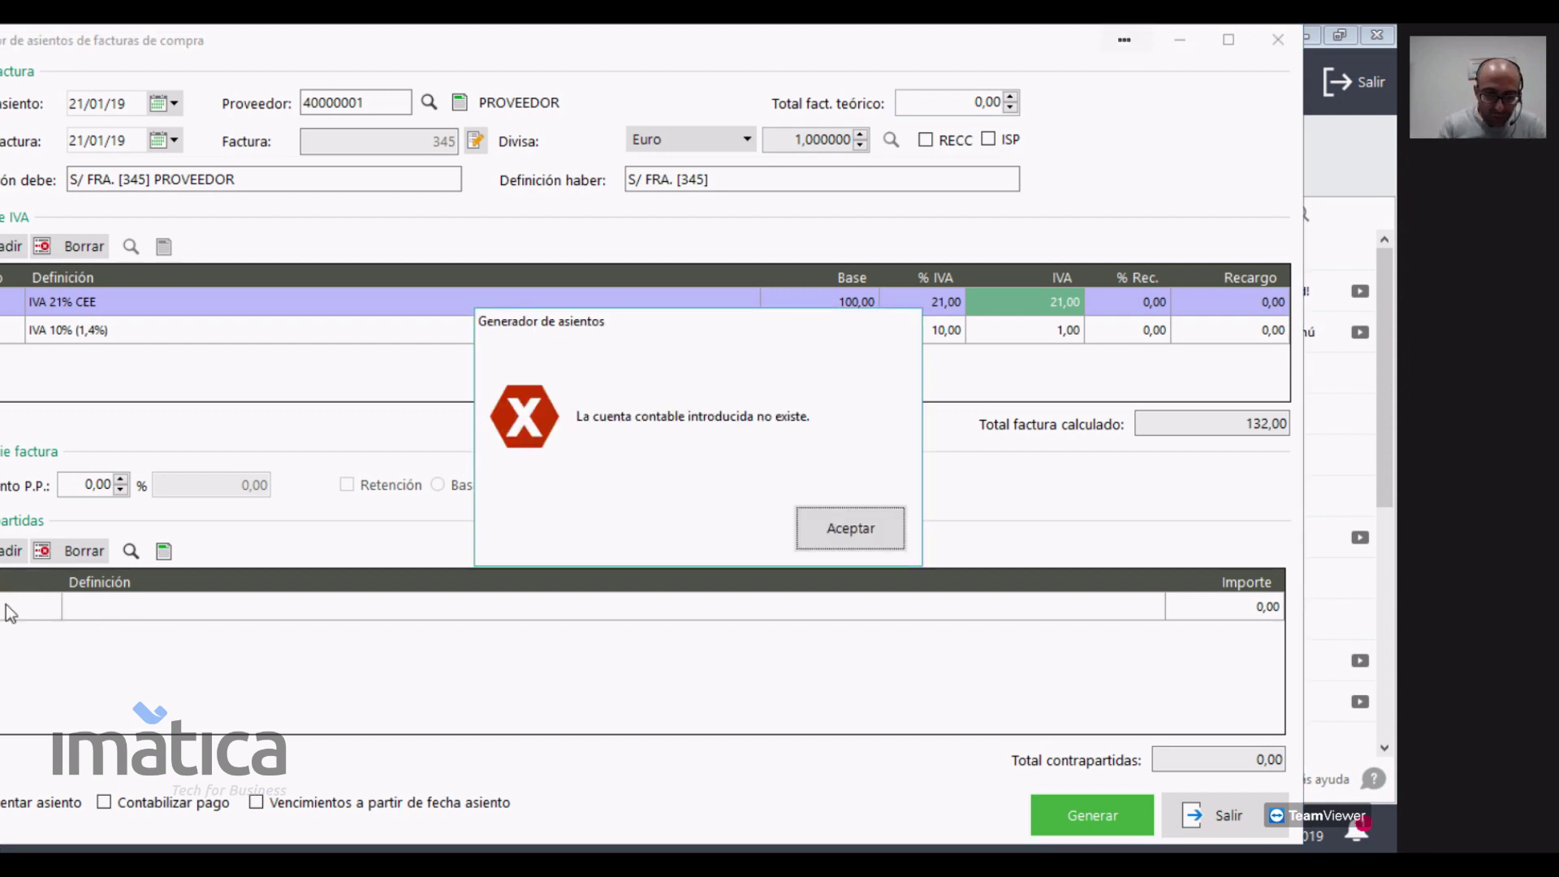
pyautogui.press('Return')
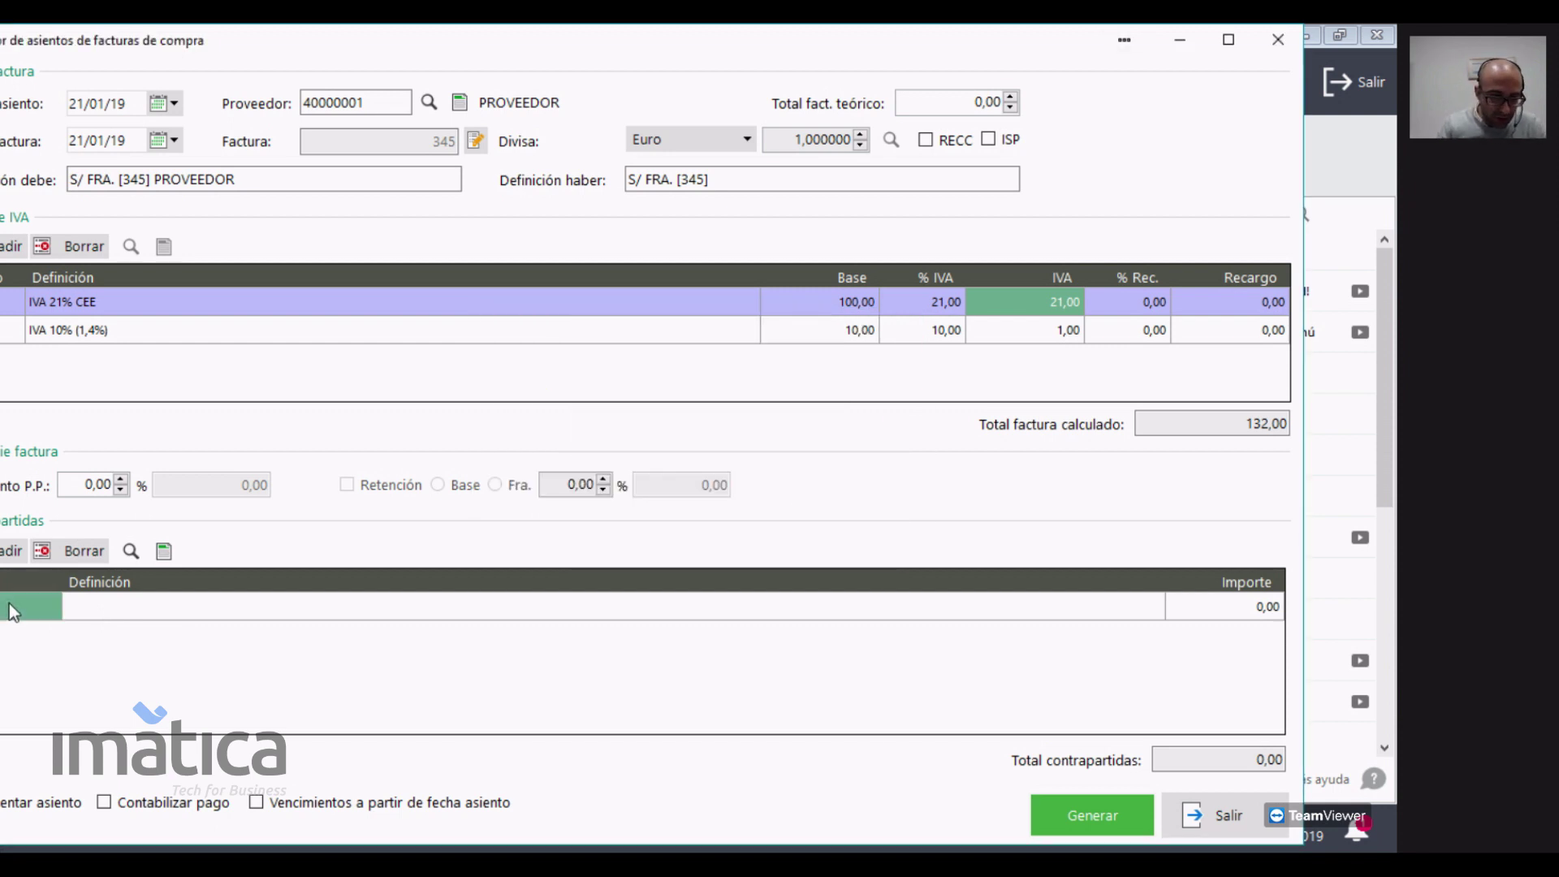
pyautogui.click(130, 551)
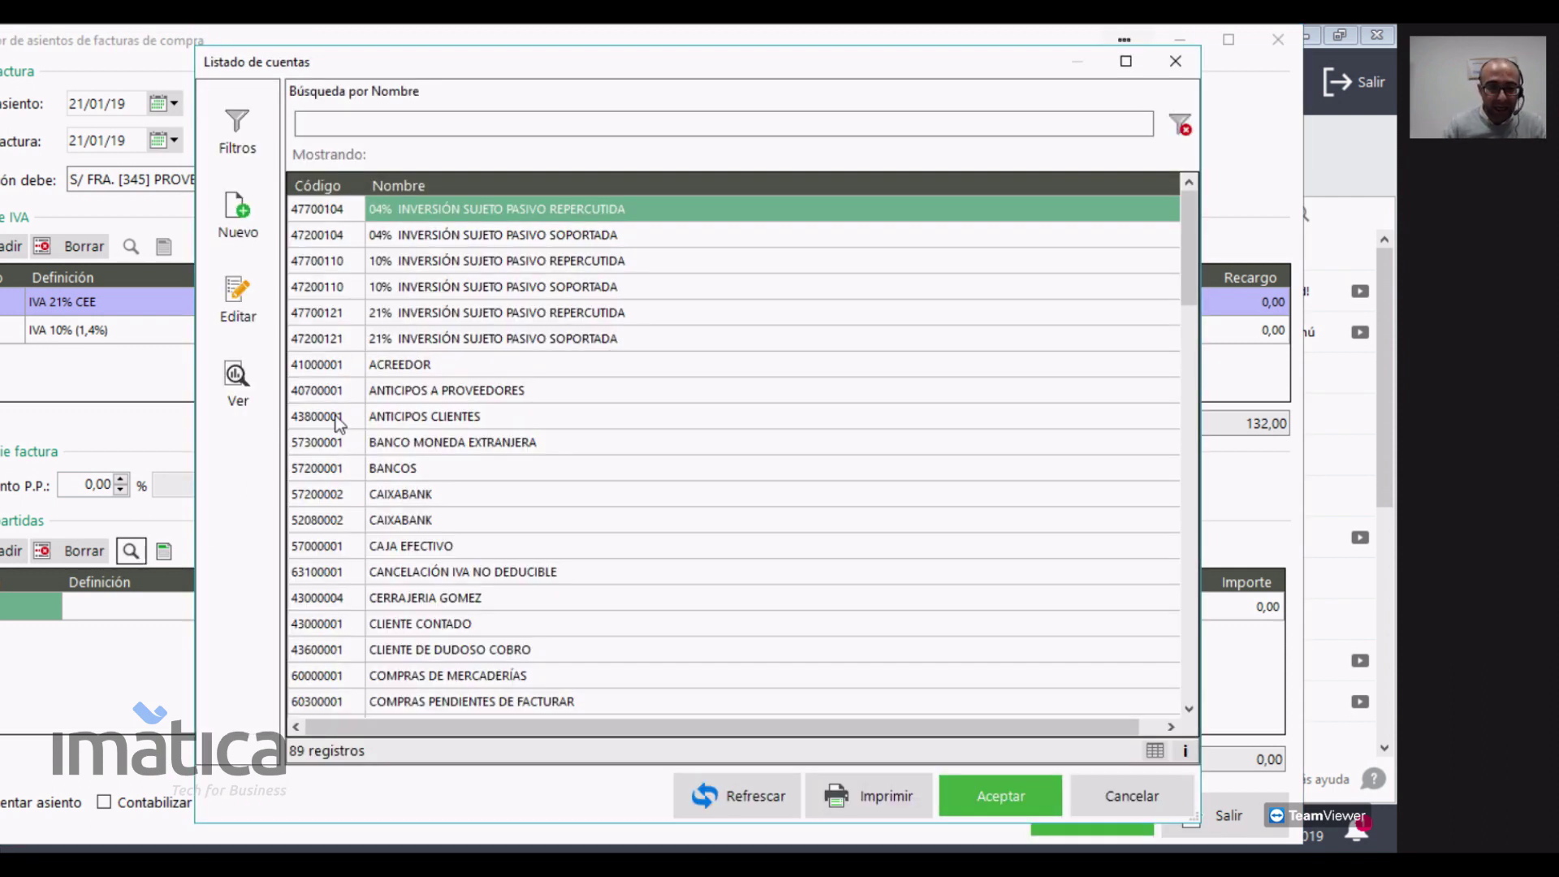
pyautogui.click(325, 260)
pyautogui.click(367, 124)
pyautogui.write('6')
pyautogui.press('Down')
pyautogui.press('Down')
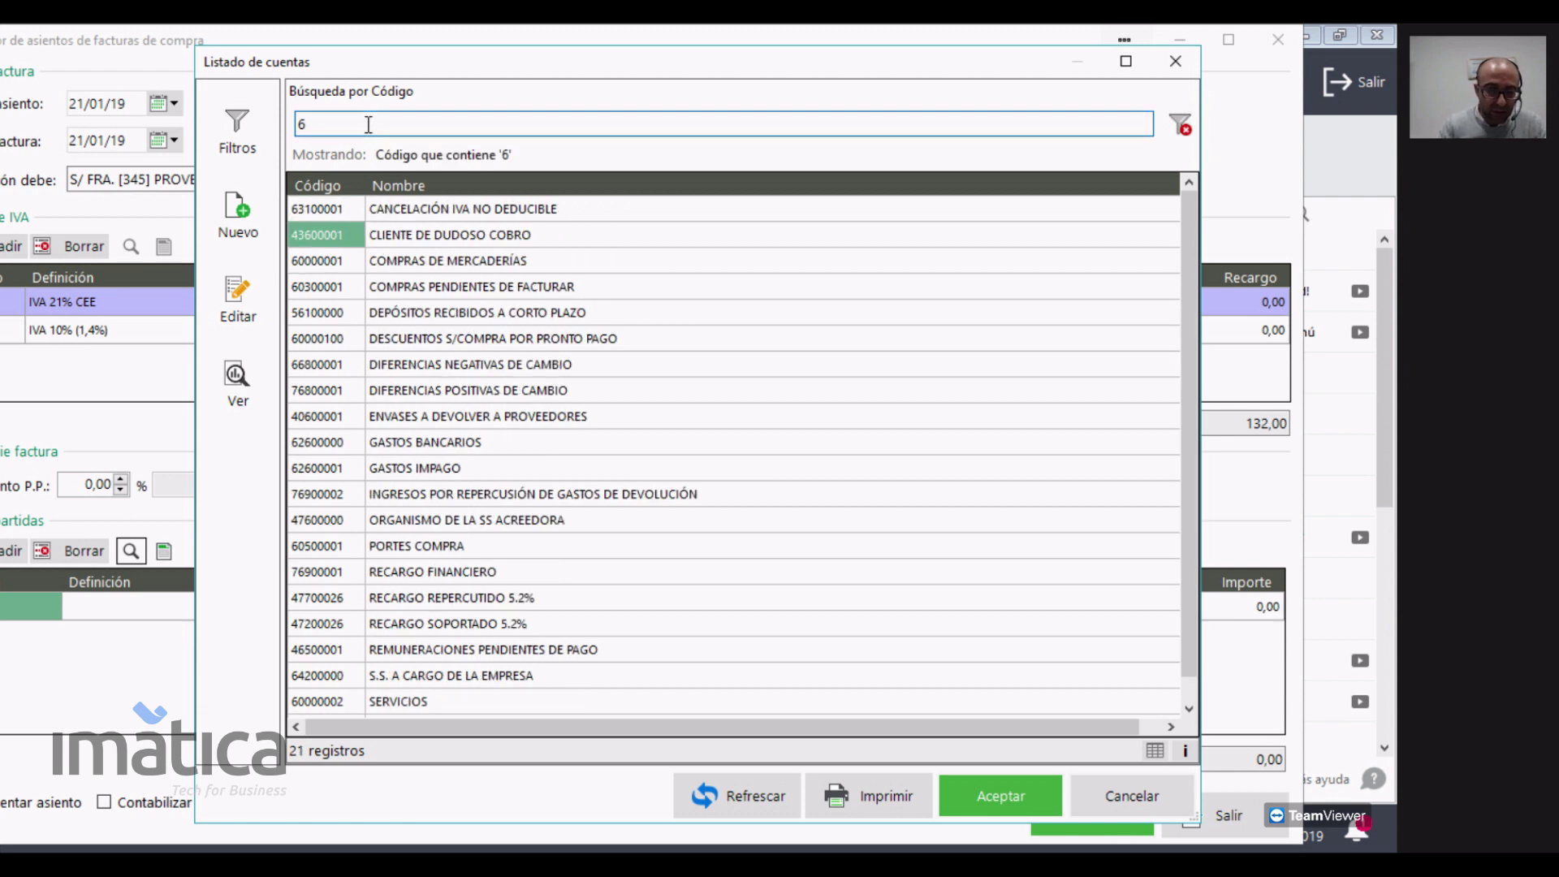
pyautogui.press('Right')
pyautogui.press('Left')
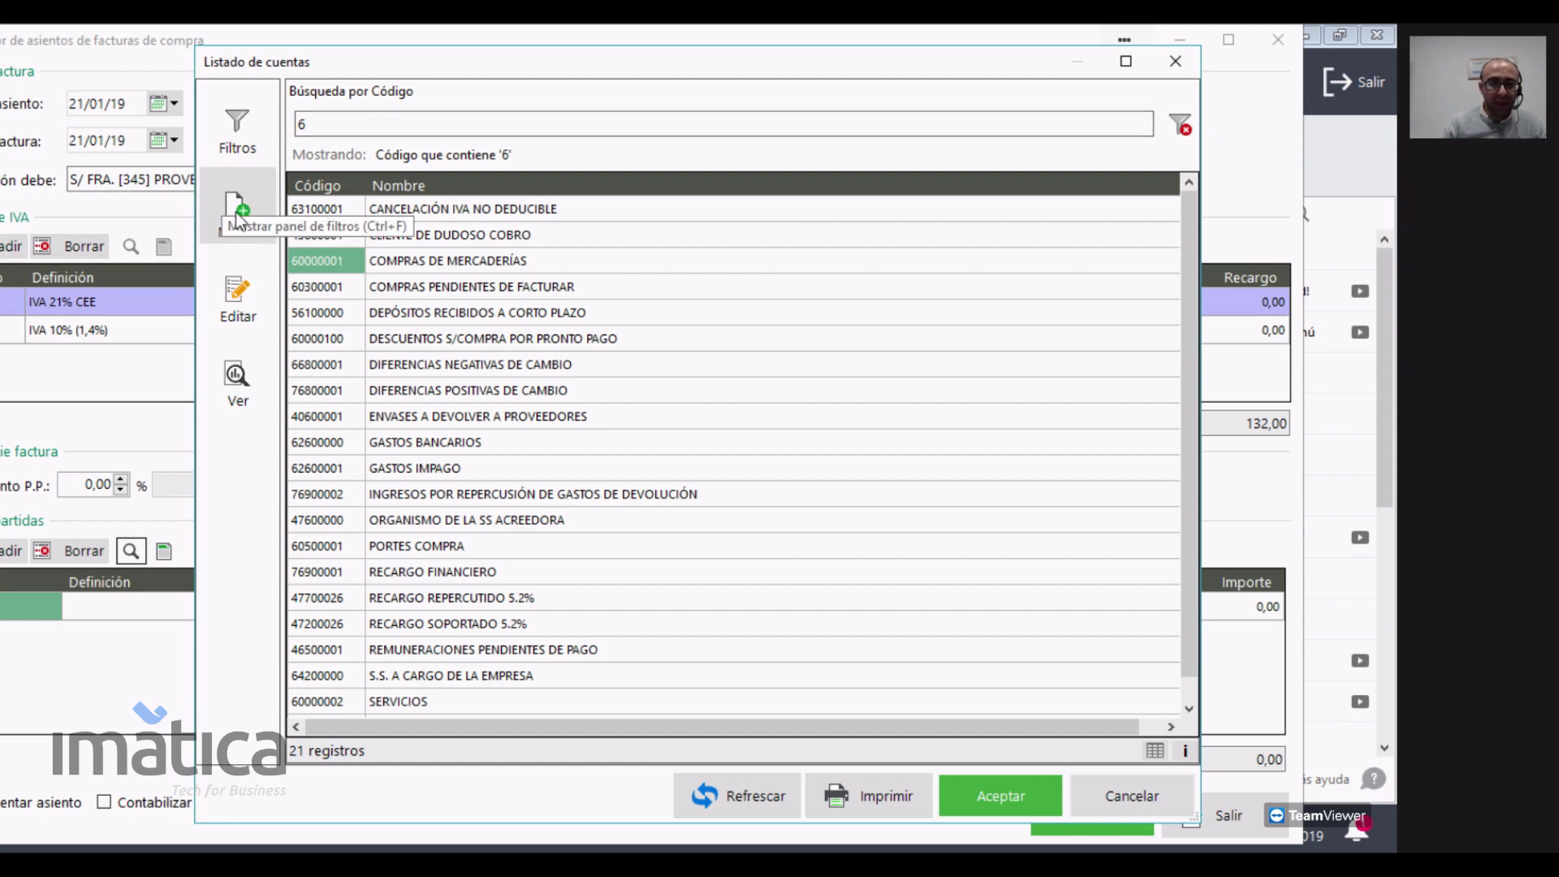
pyautogui.click(1006, 801)
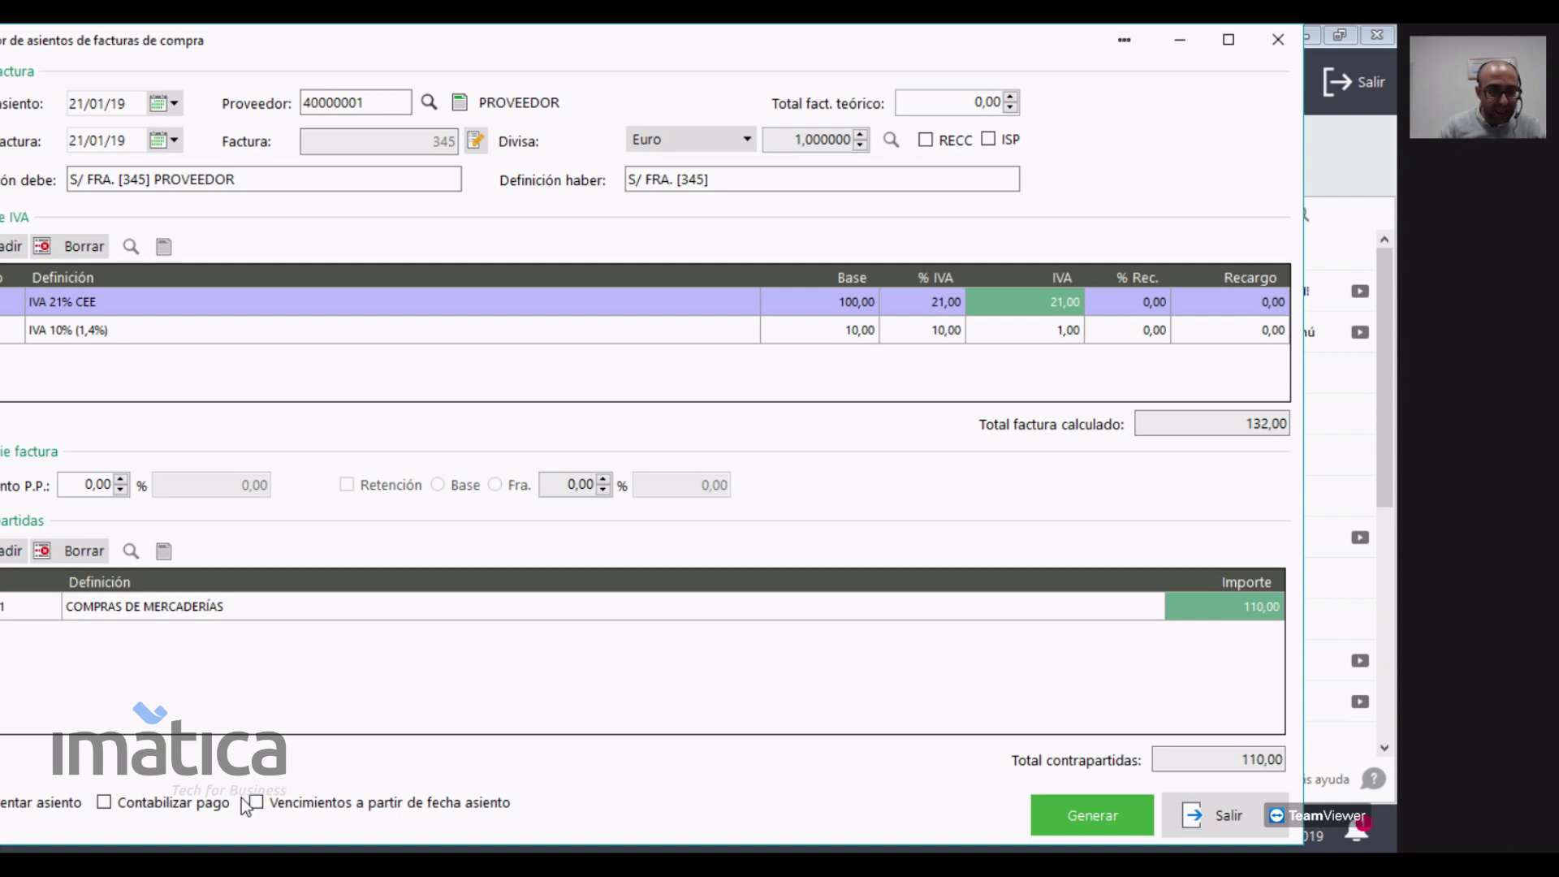
# - Generate the purchase invoice entry with BANCOS as the payment bank, and close the generator
pyautogui.click(76, 141)
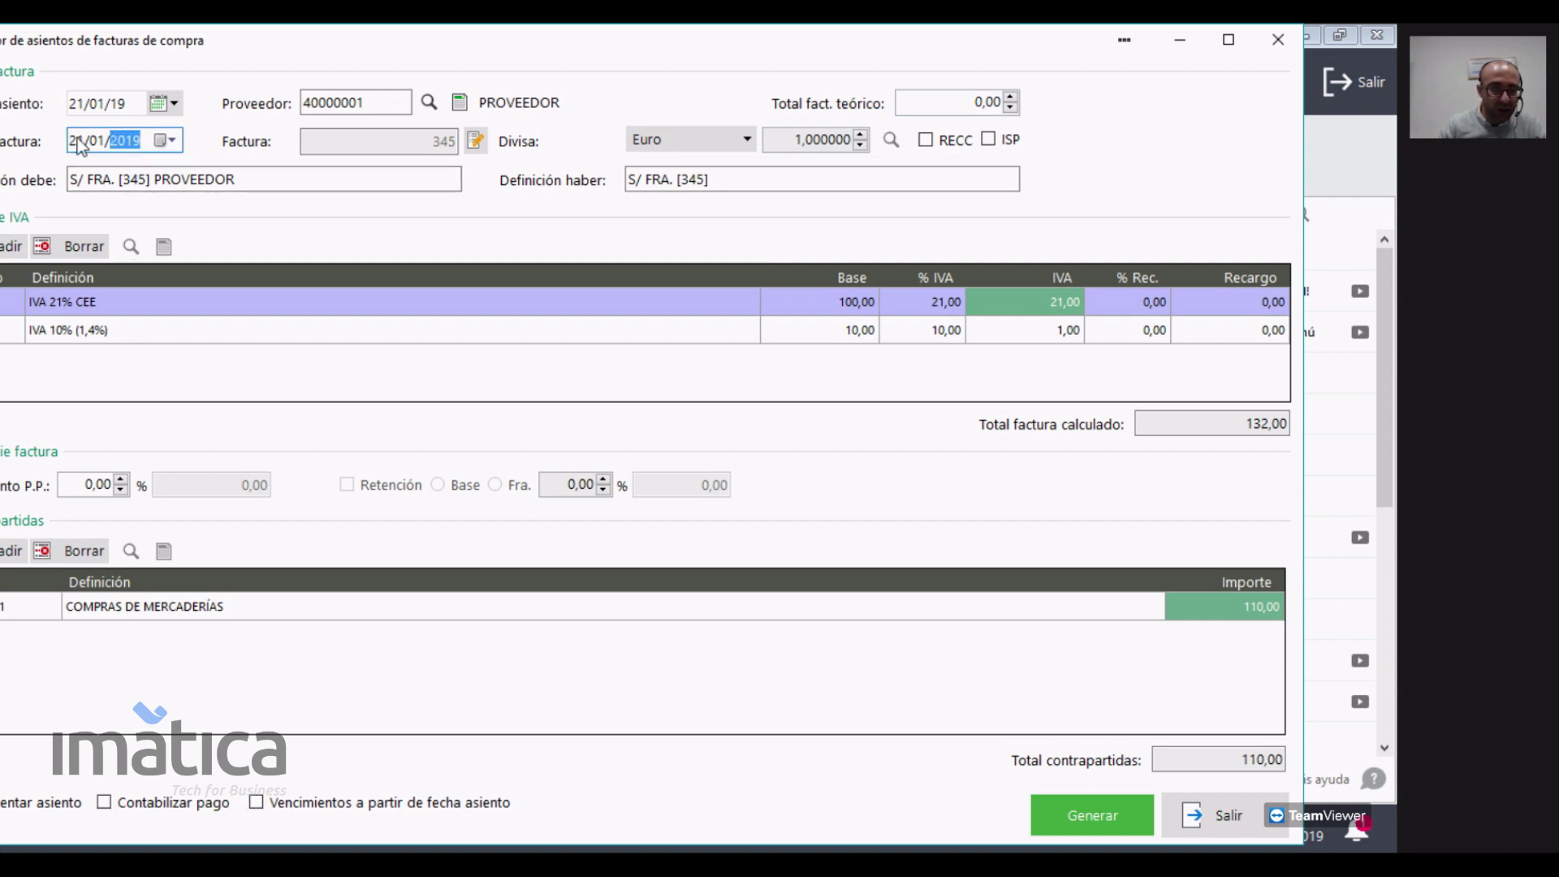
pyautogui.click(1094, 816)
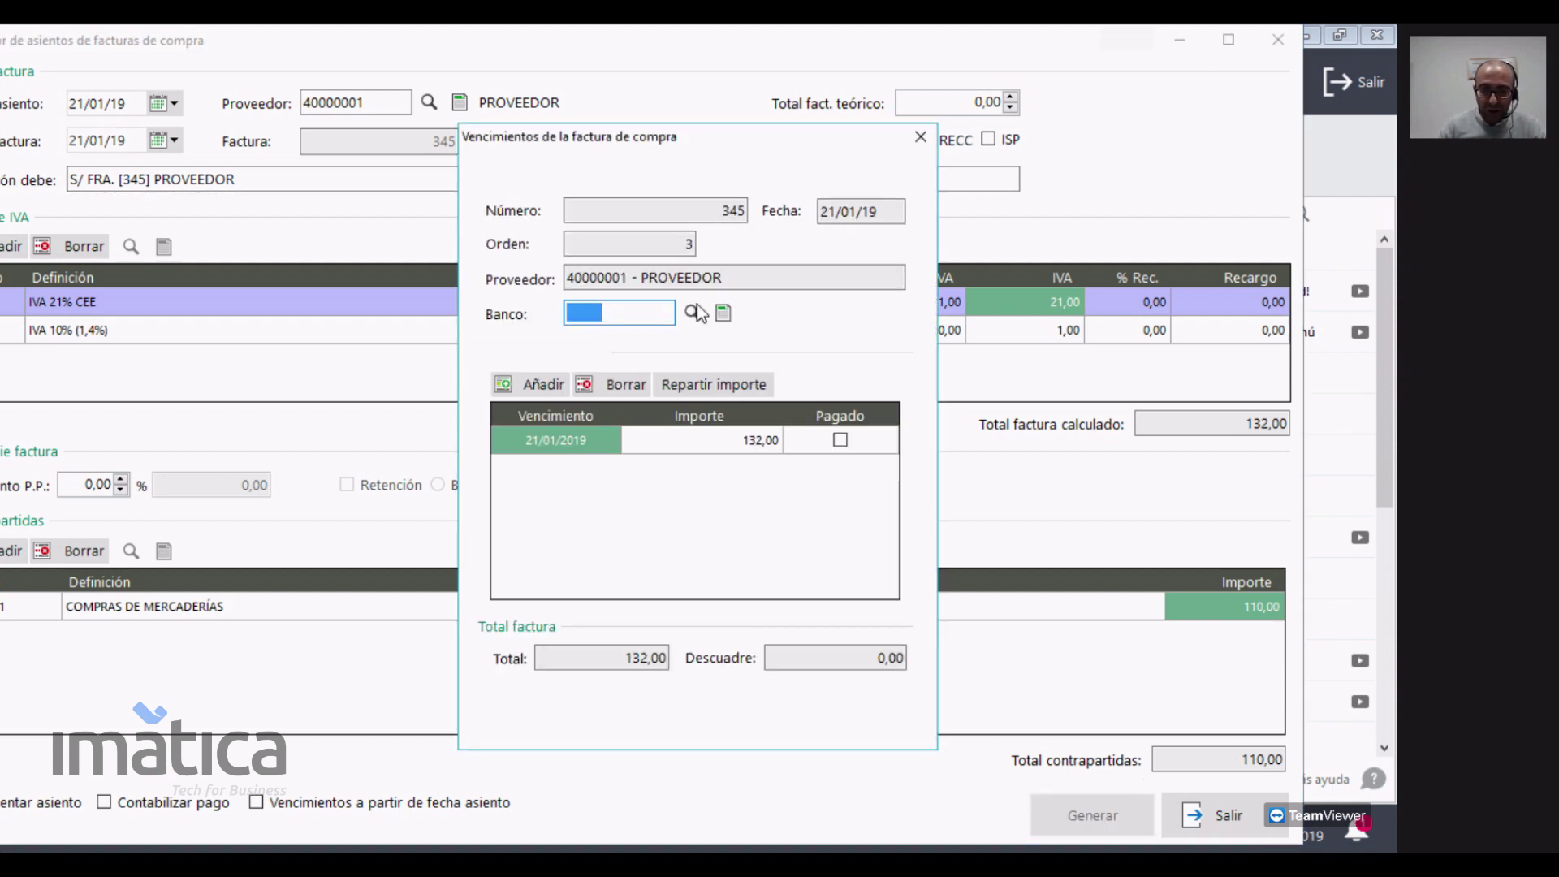
pyautogui.click(693, 314)
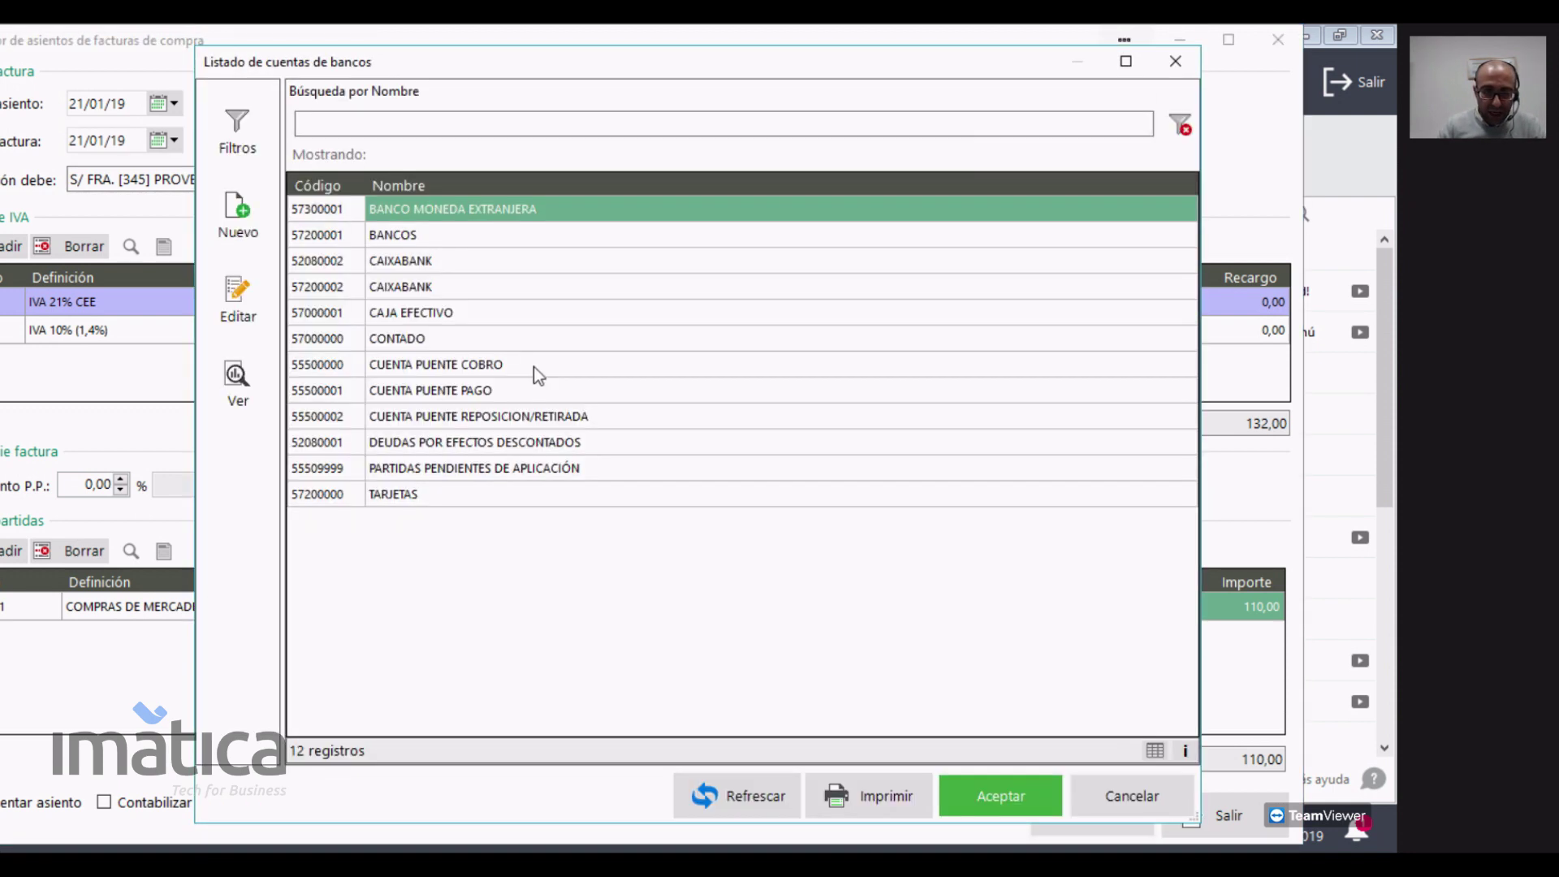
pyautogui.click(466, 242)
pyautogui.press('Return')
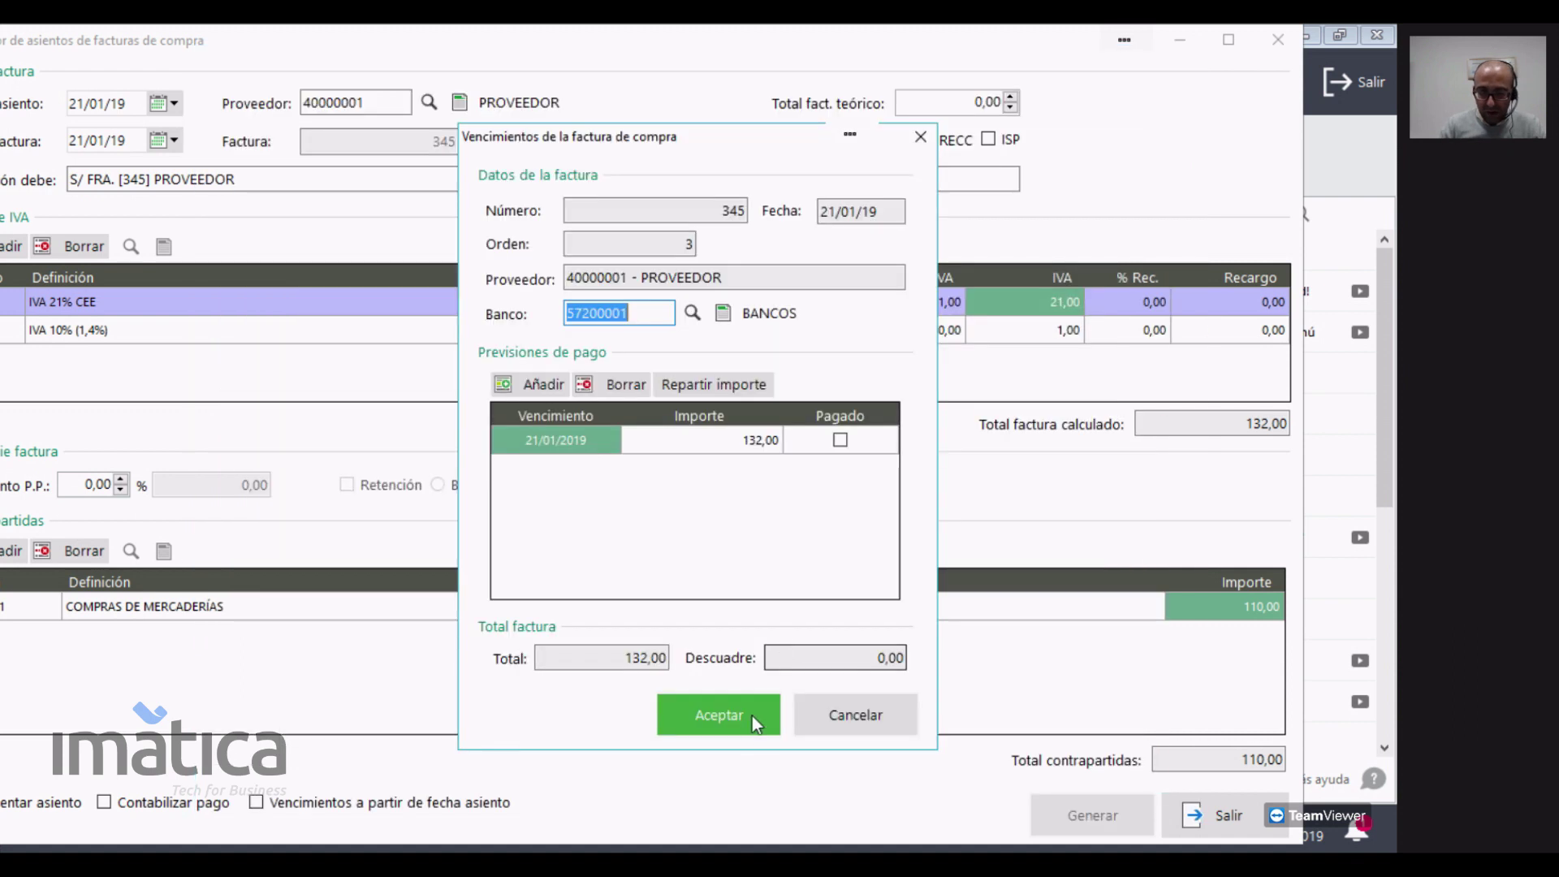
pyautogui.click(737, 715)
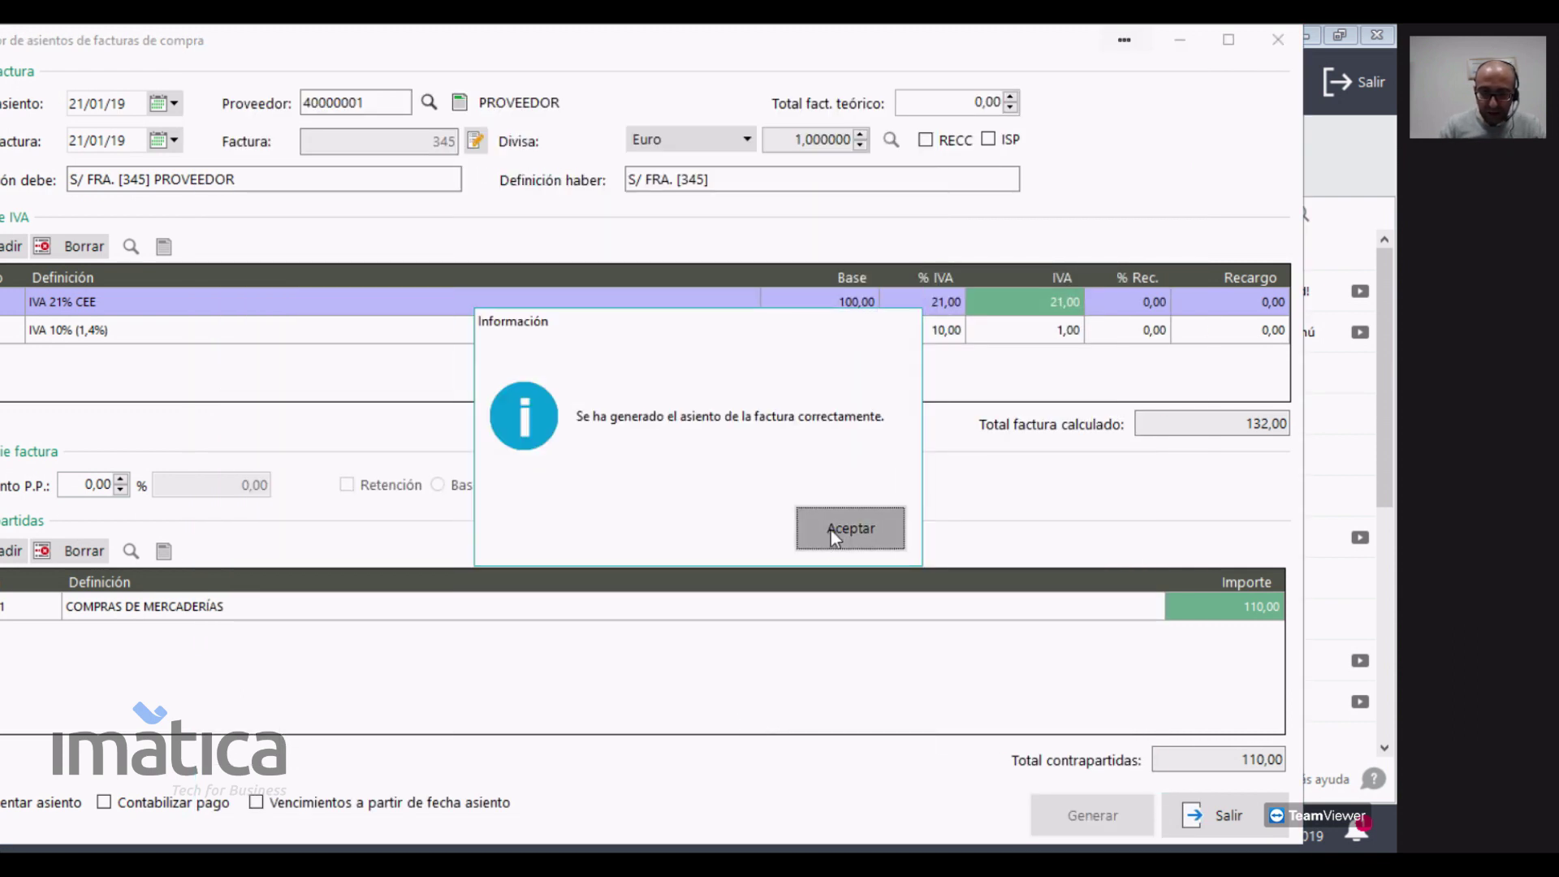
pyautogui.click(832, 528)
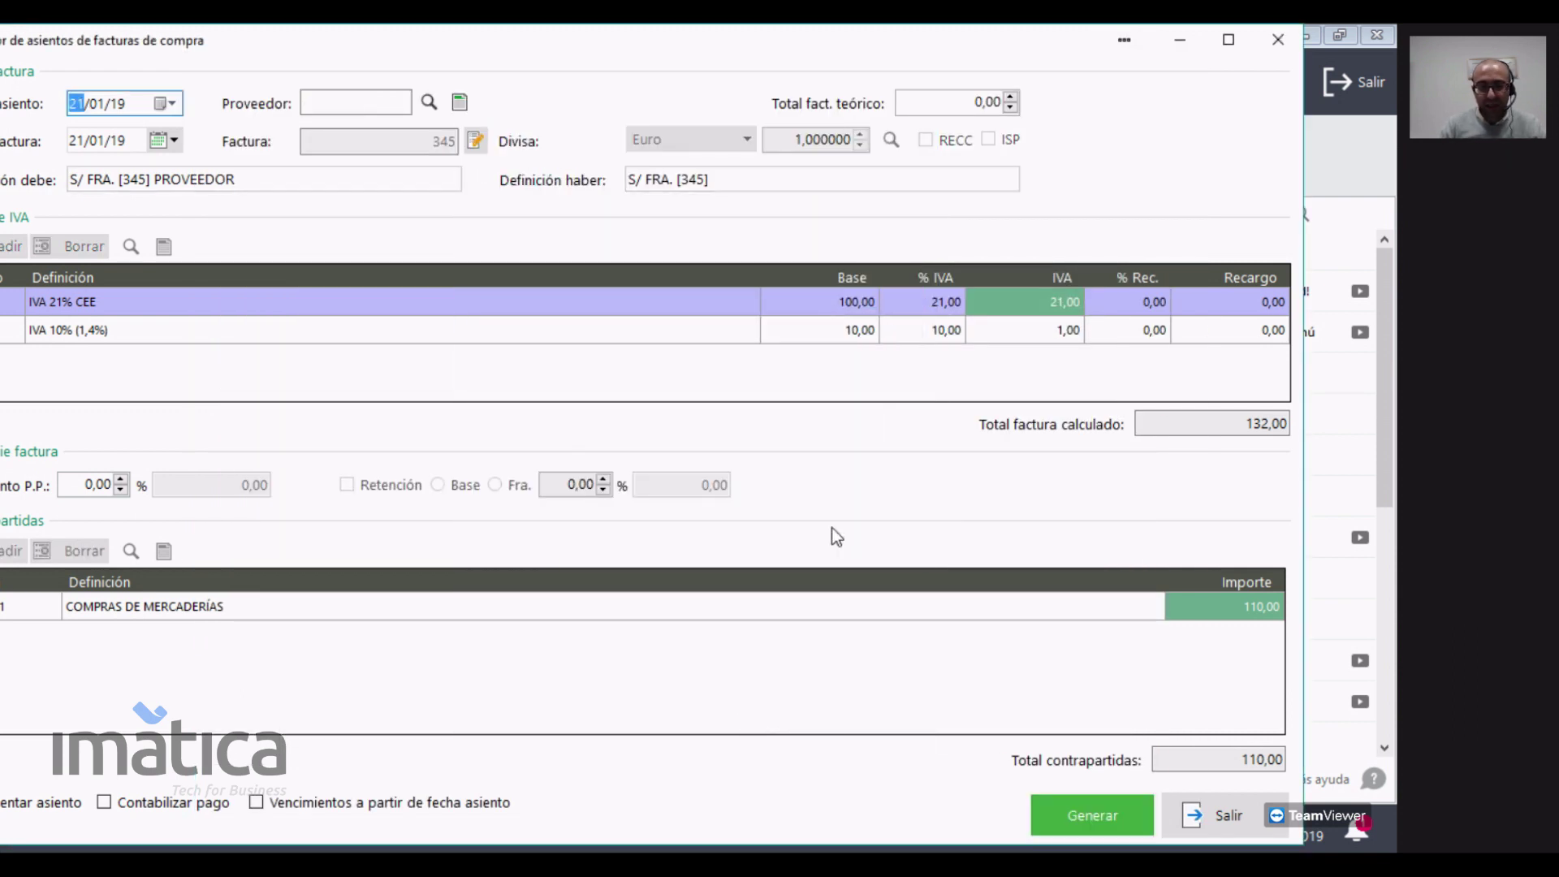
pyautogui.click(1277, 42)
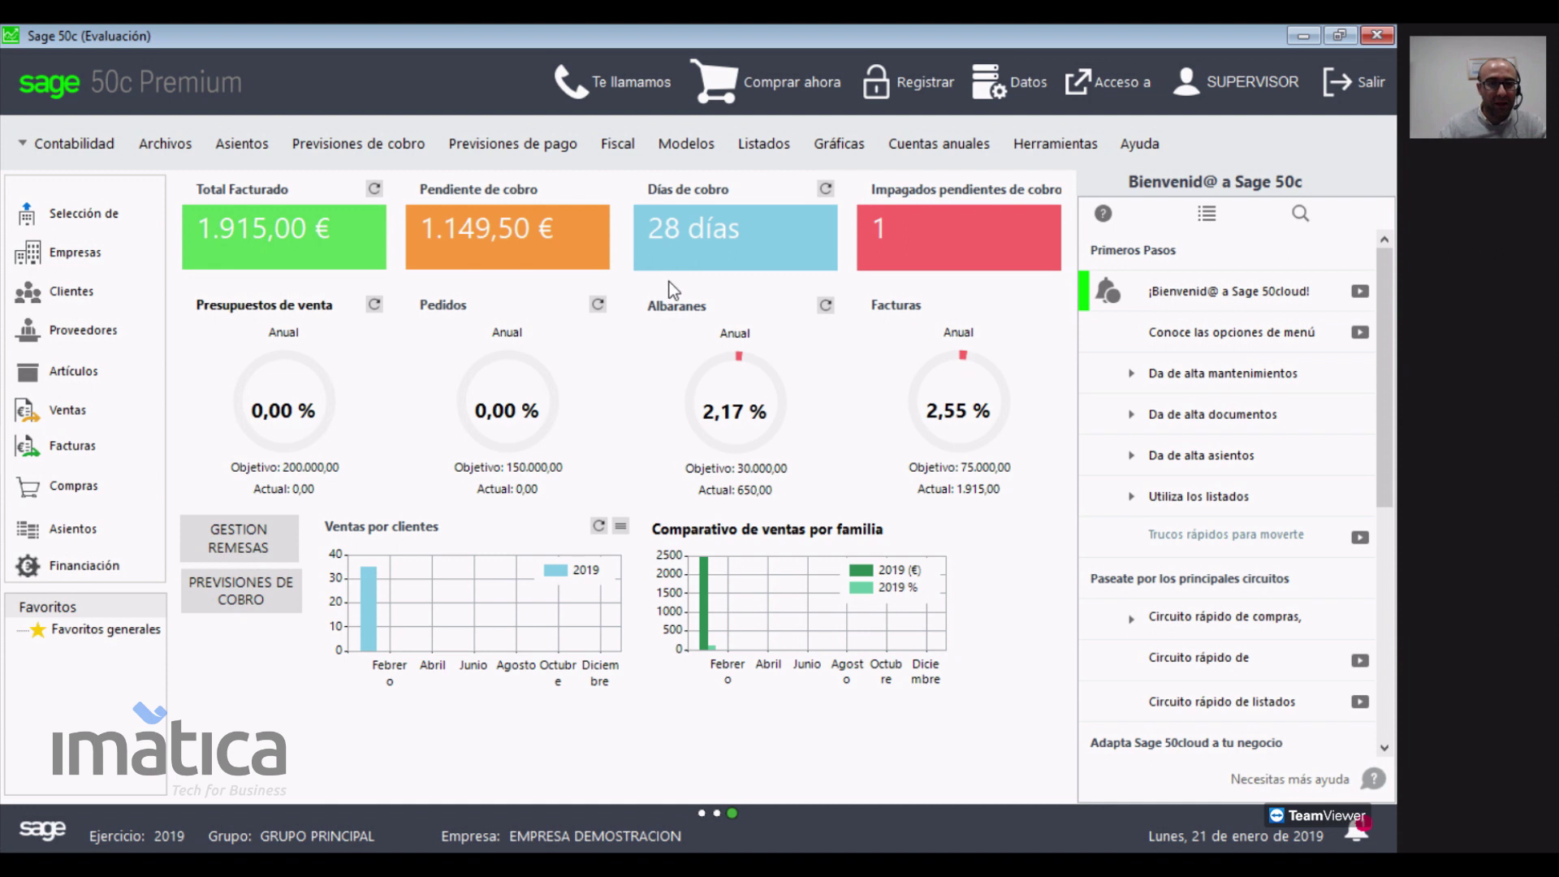
pyautogui.click(273, 156)
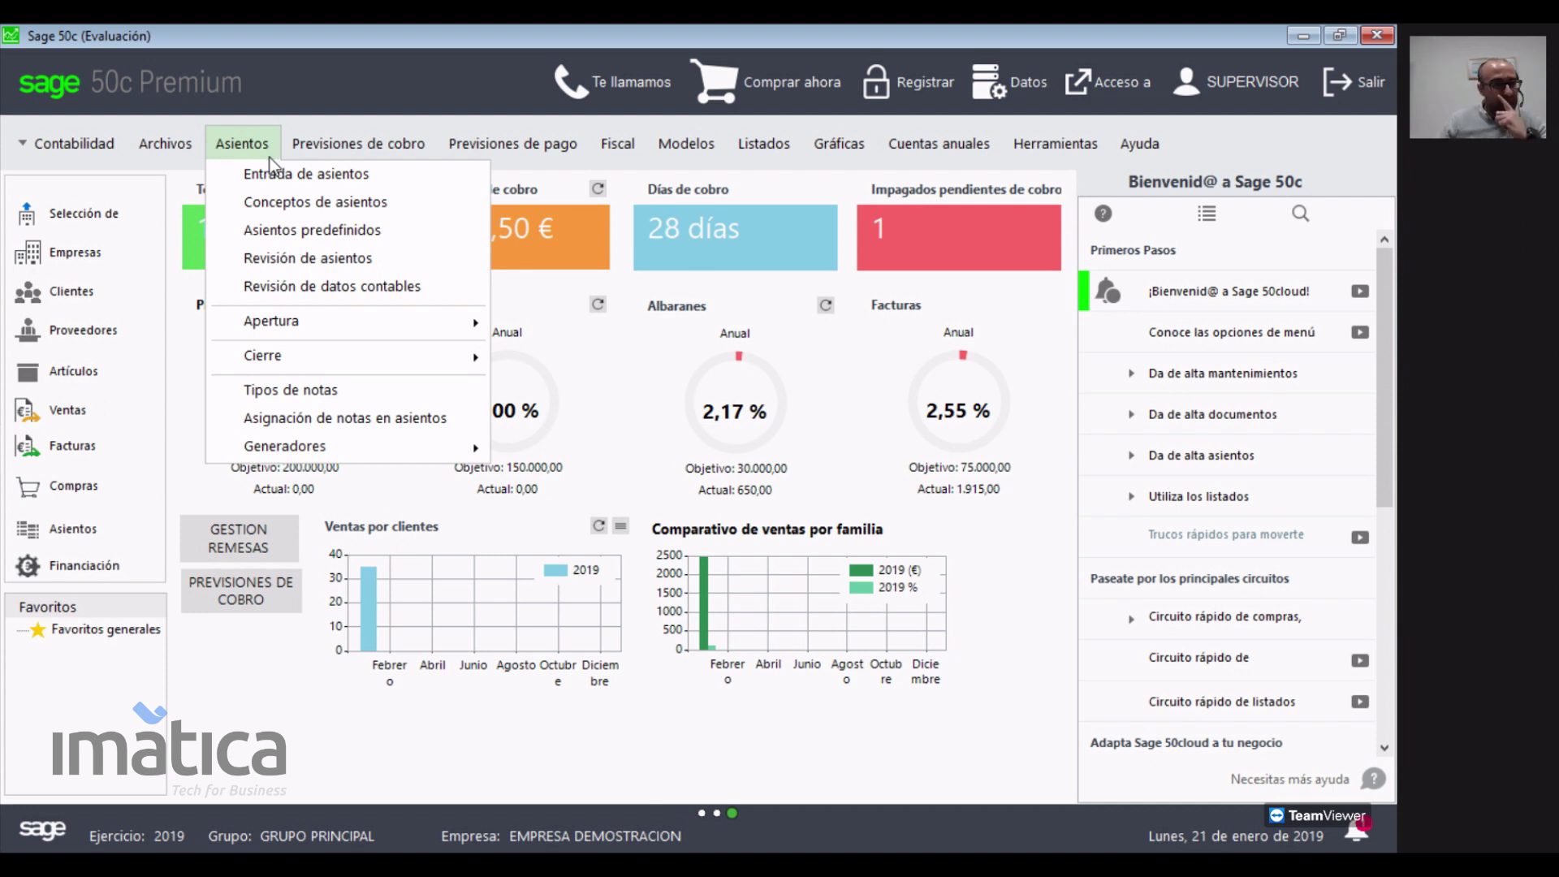
pyautogui.moveTo(456, 336)
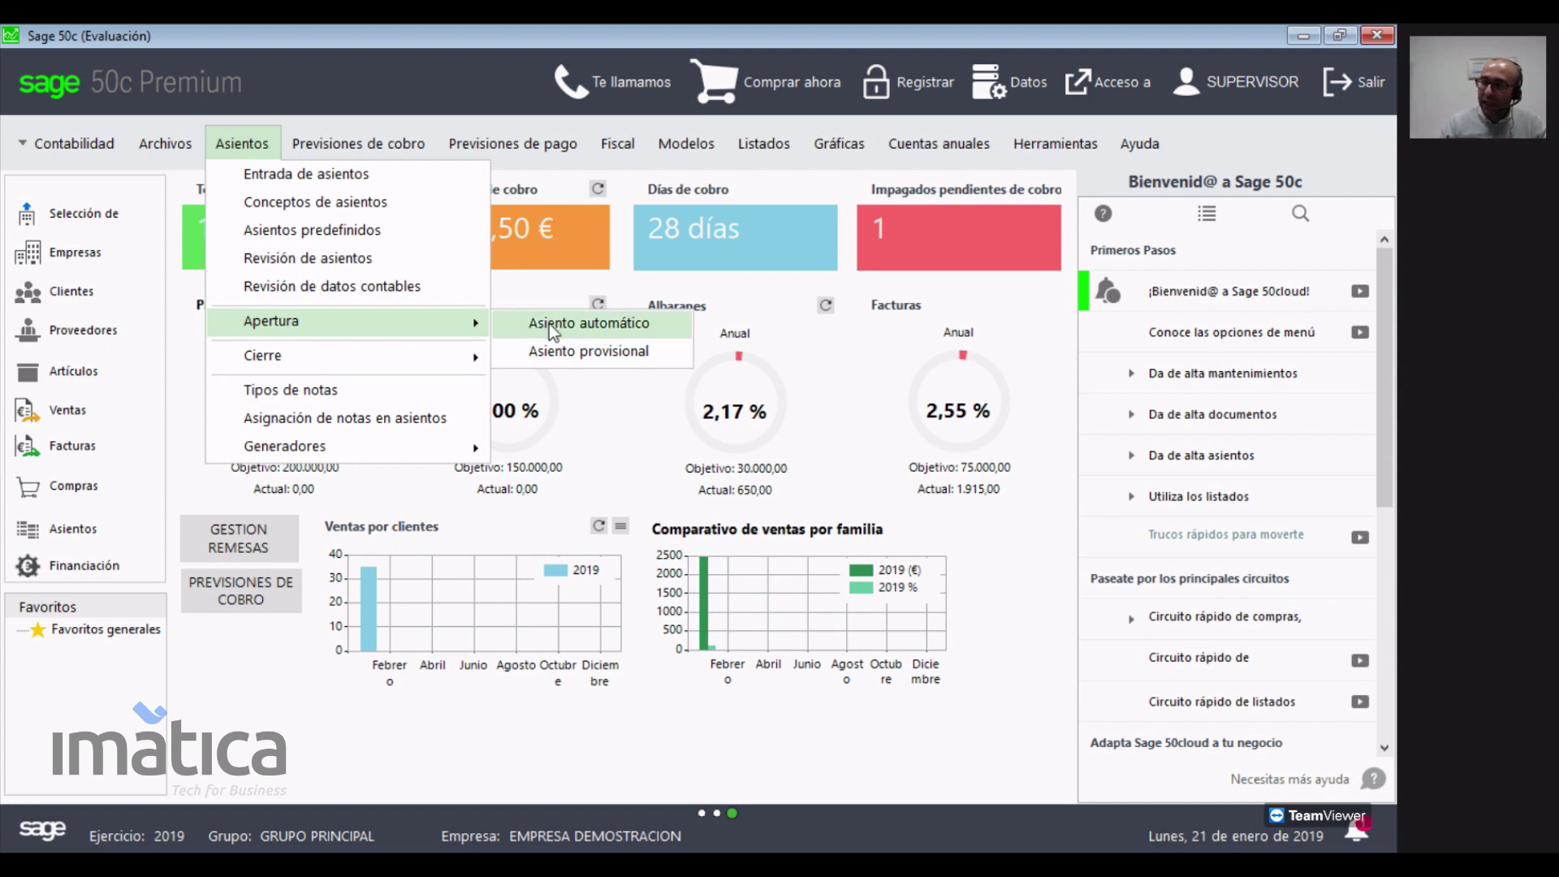
pyautogui.moveTo(358, 354)
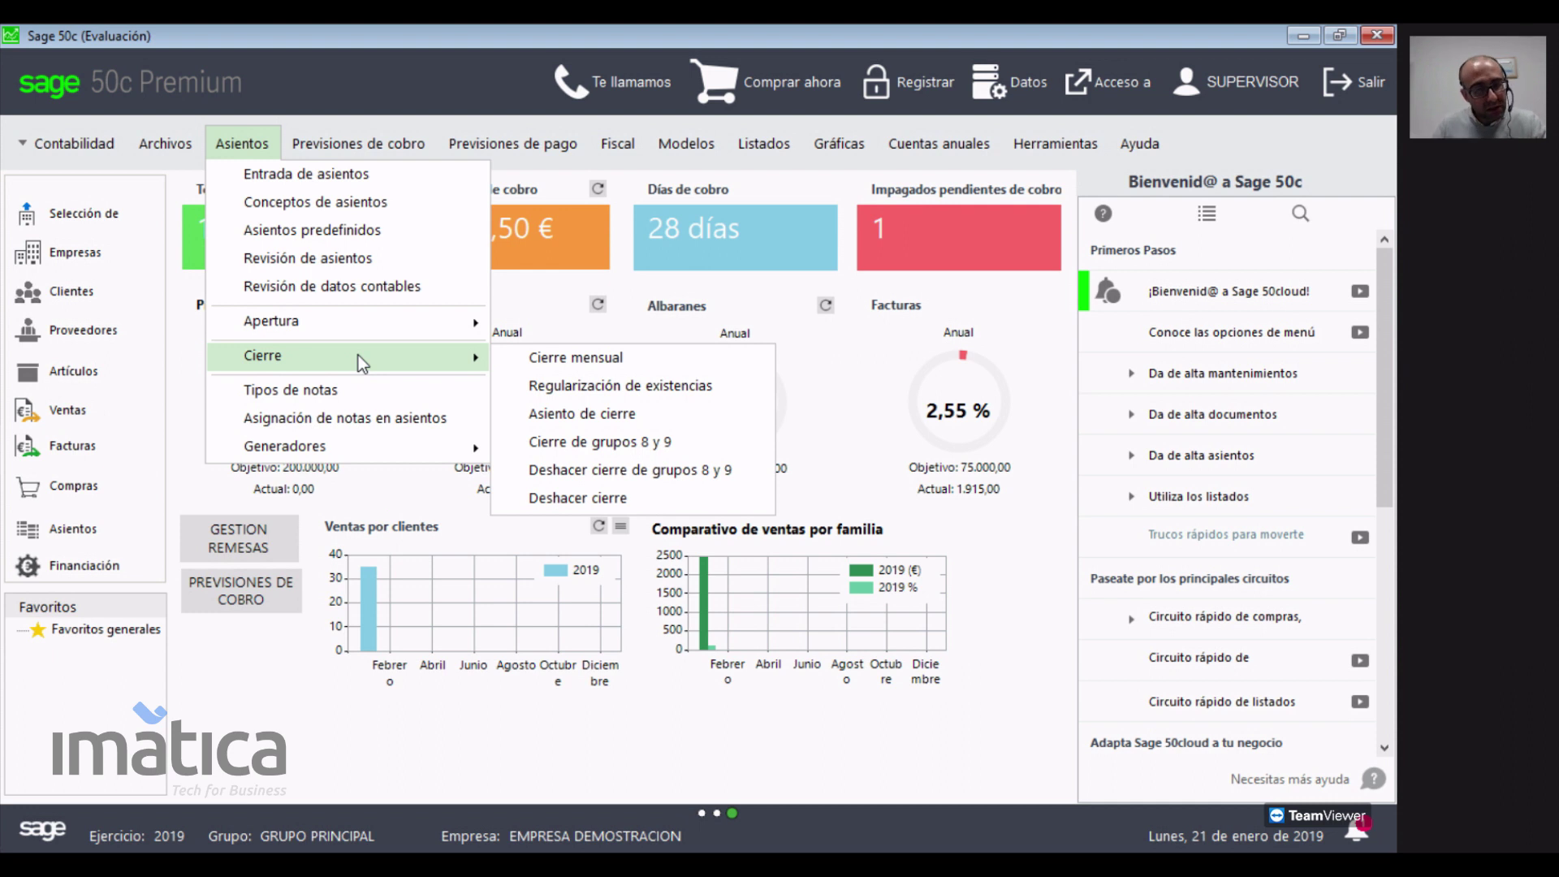
pyautogui.click(1006, 620)
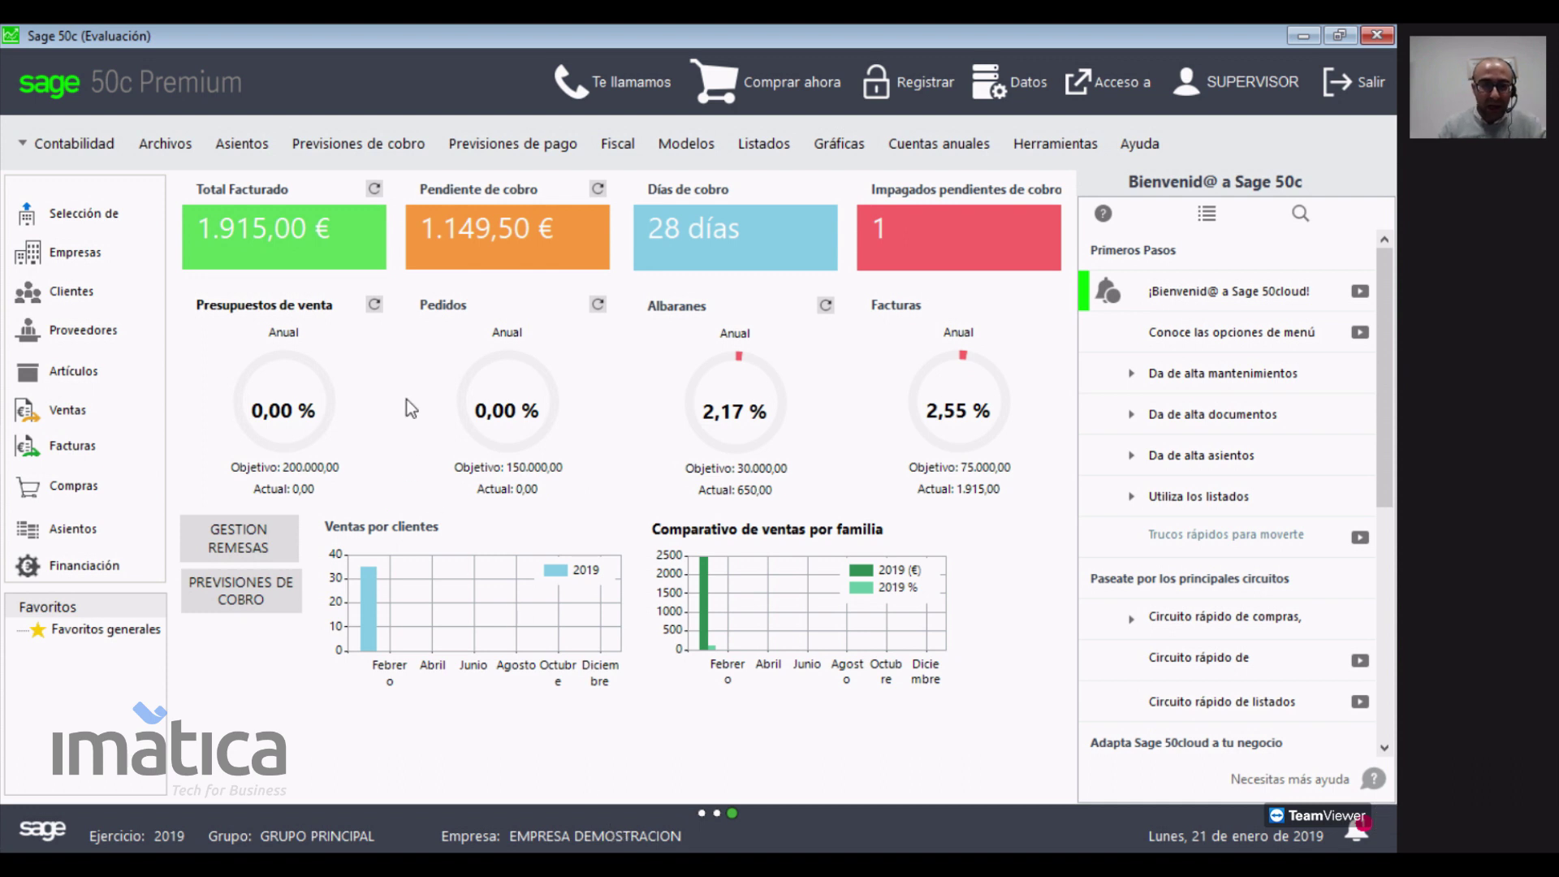
pyautogui.click(378, 152)
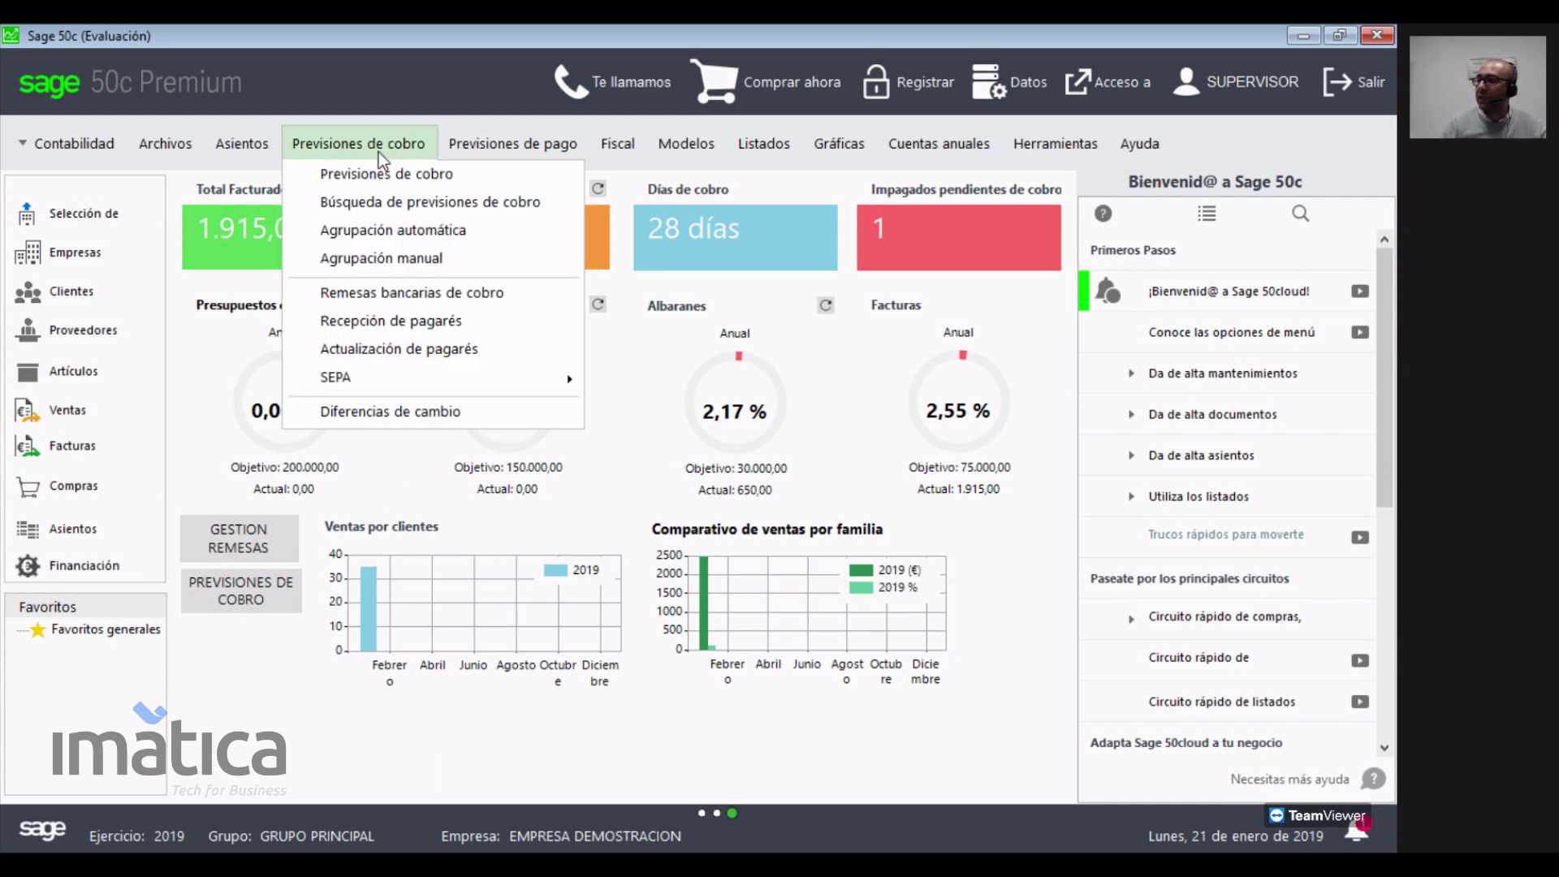
pyautogui.click(487, 148)
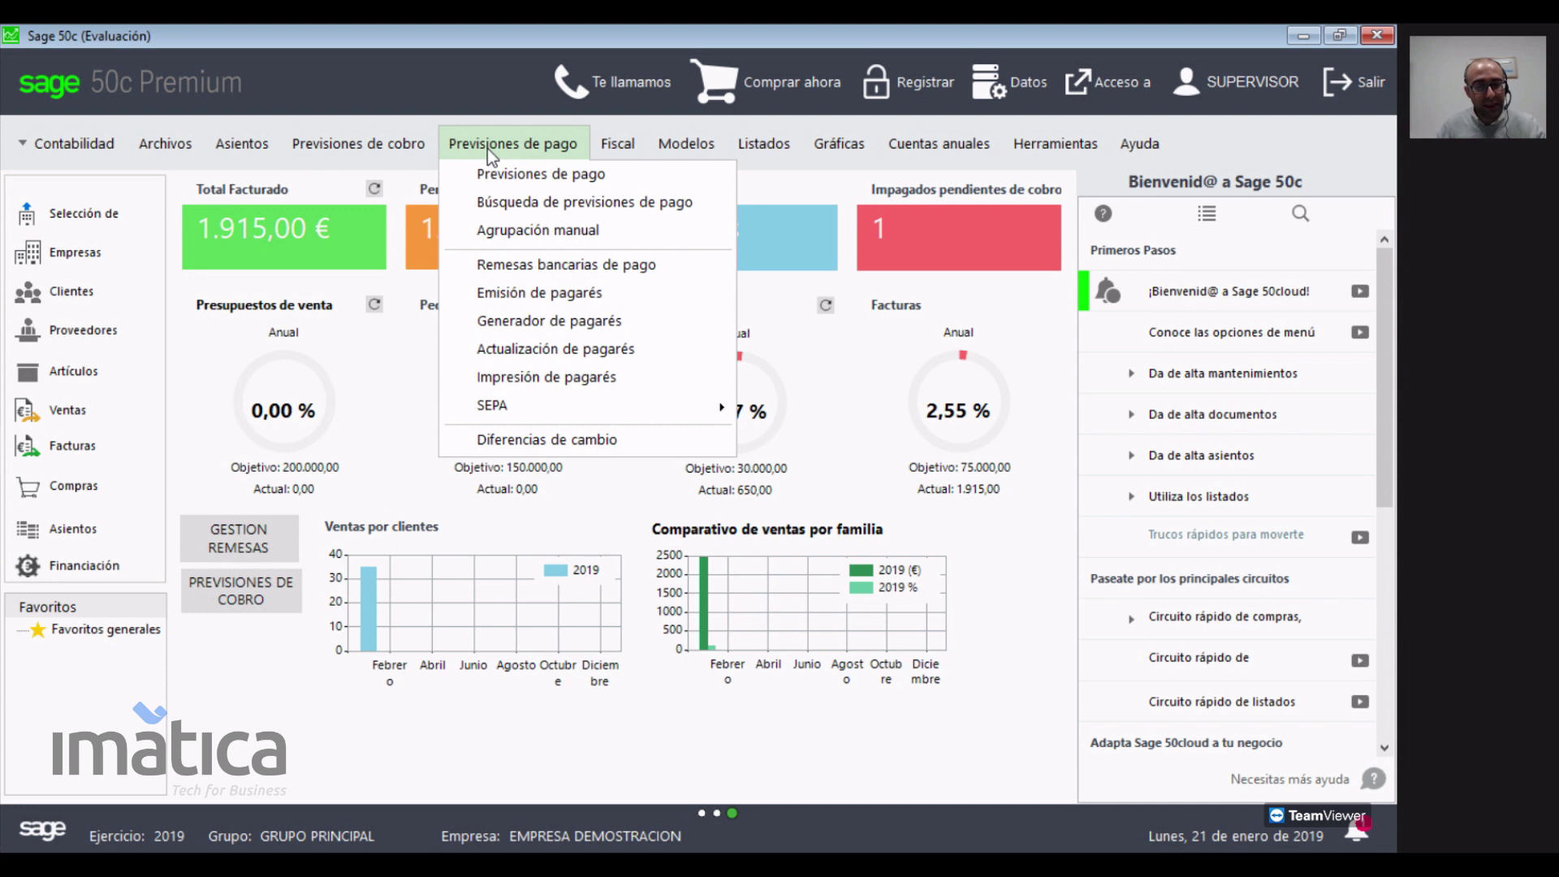
pyautogui.moveTo(404, 154)
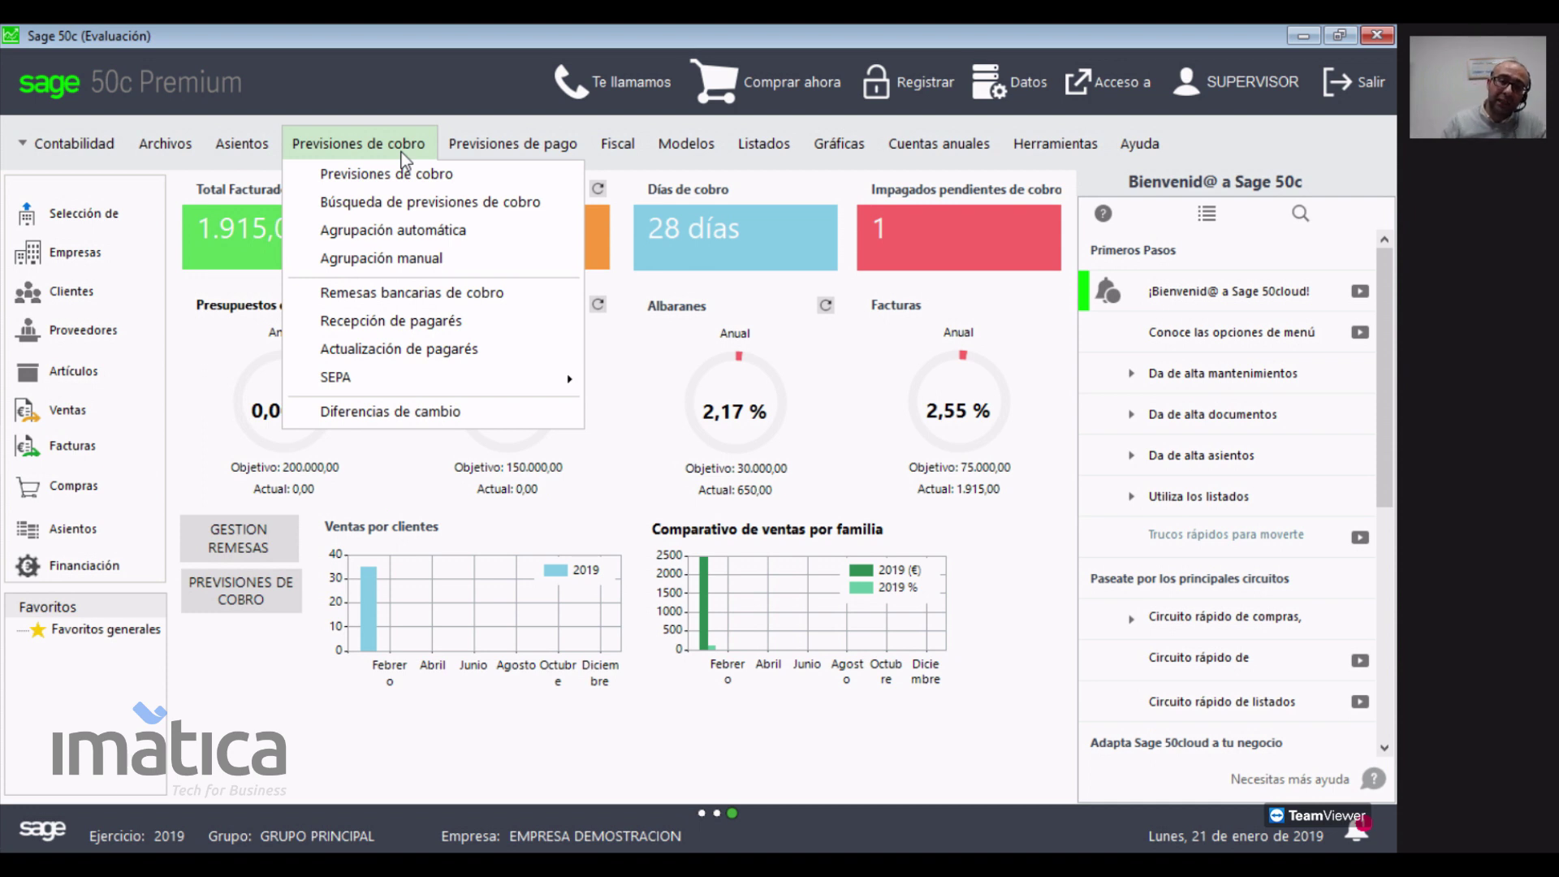
pyautogui.moveTo(513, 154)
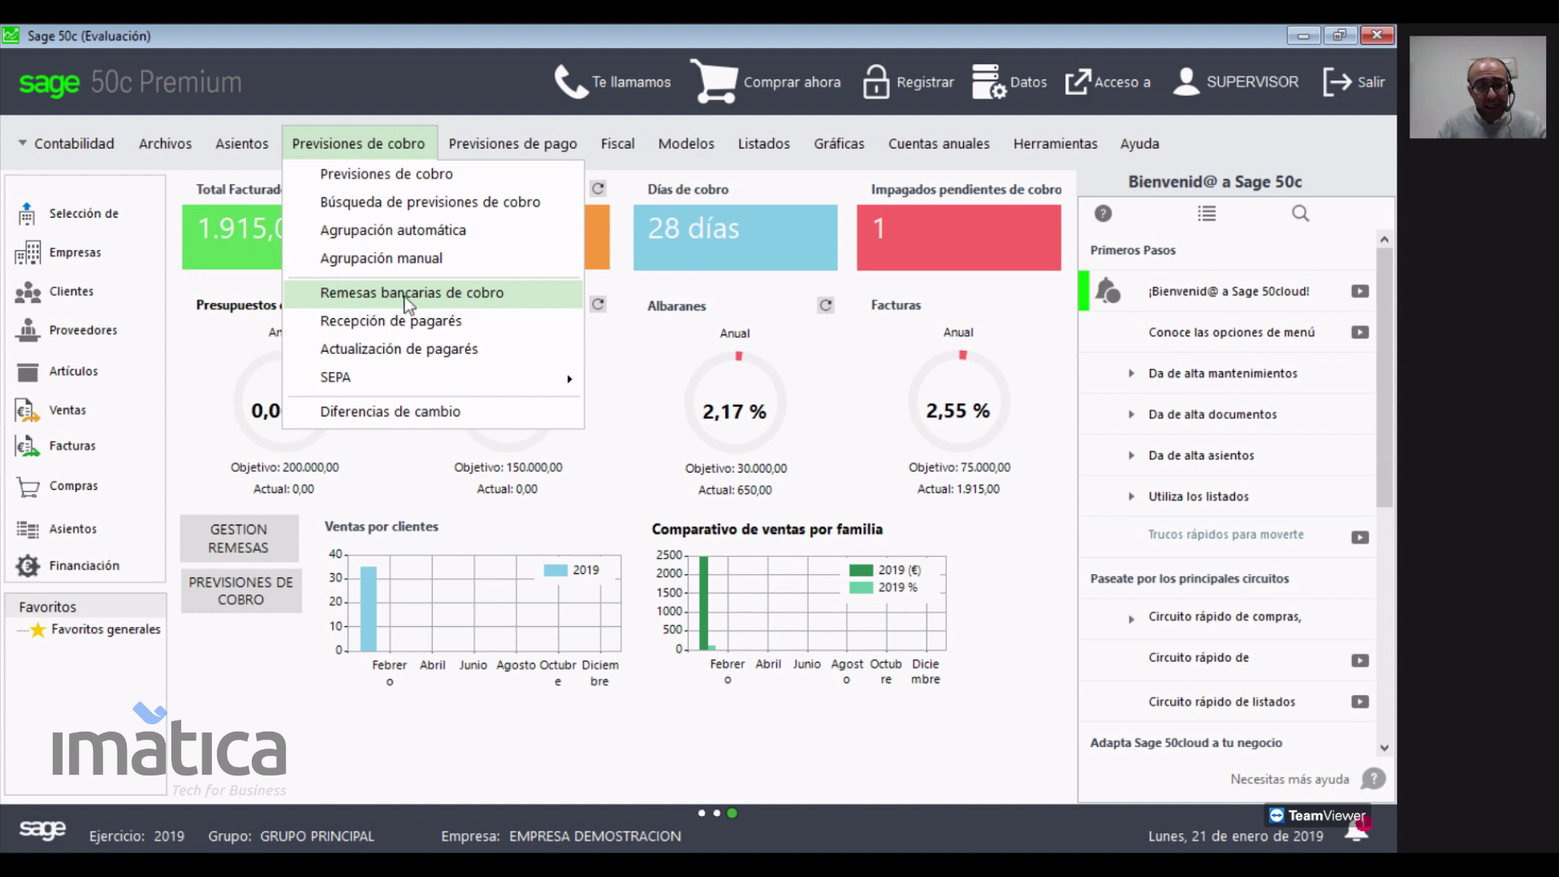
# - Open the collection forecast of invoice 6 and examine its general, unpaid, collection and history details
pyautogui.moveTo(504, 123)
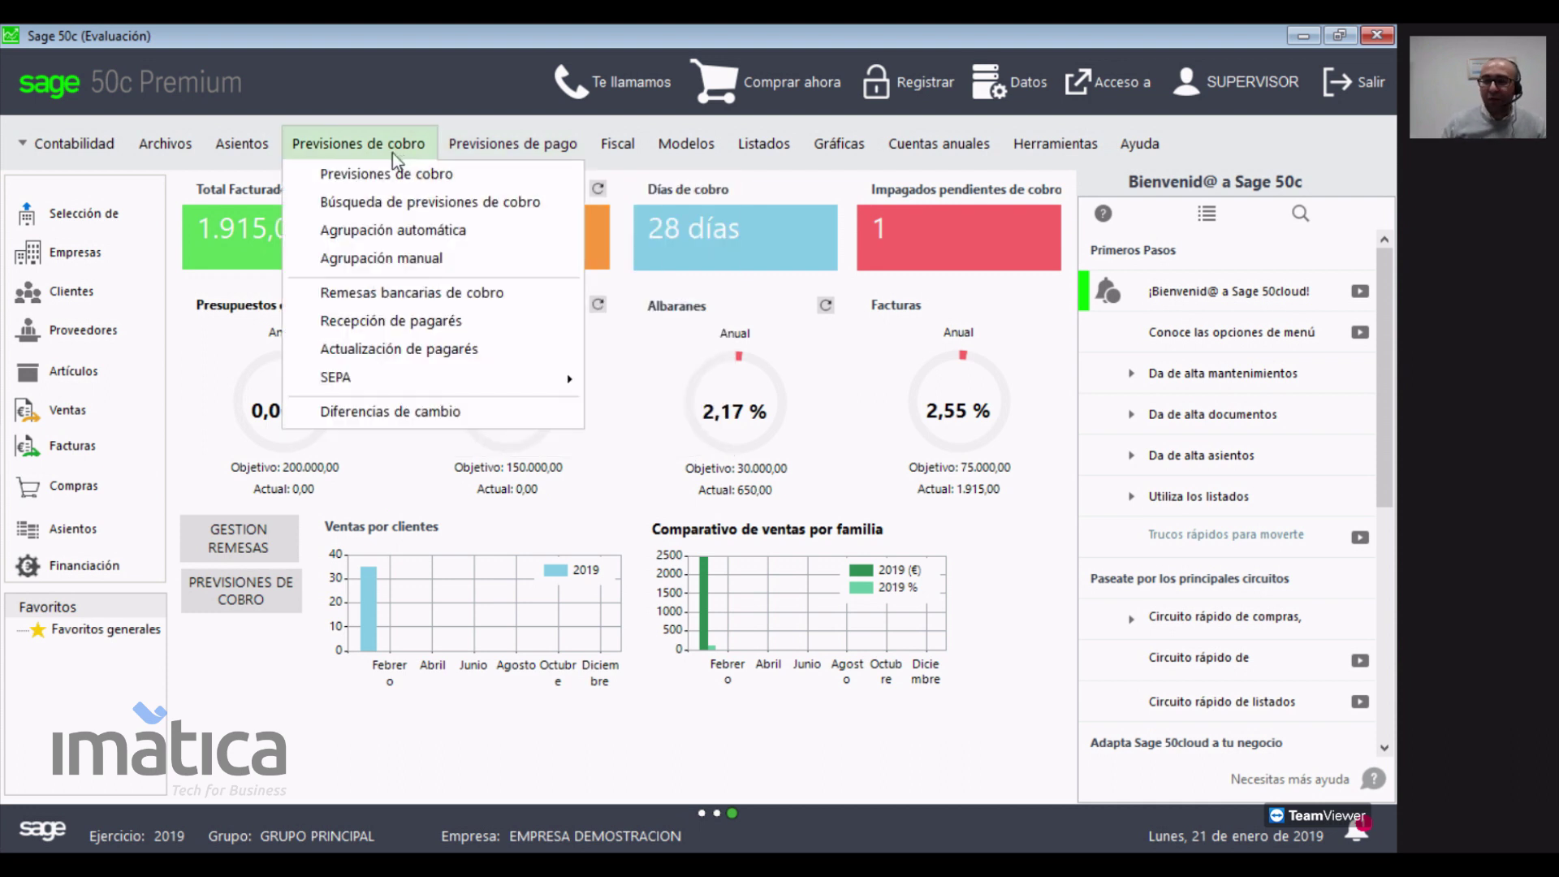
pyautogui.click(404, 177)
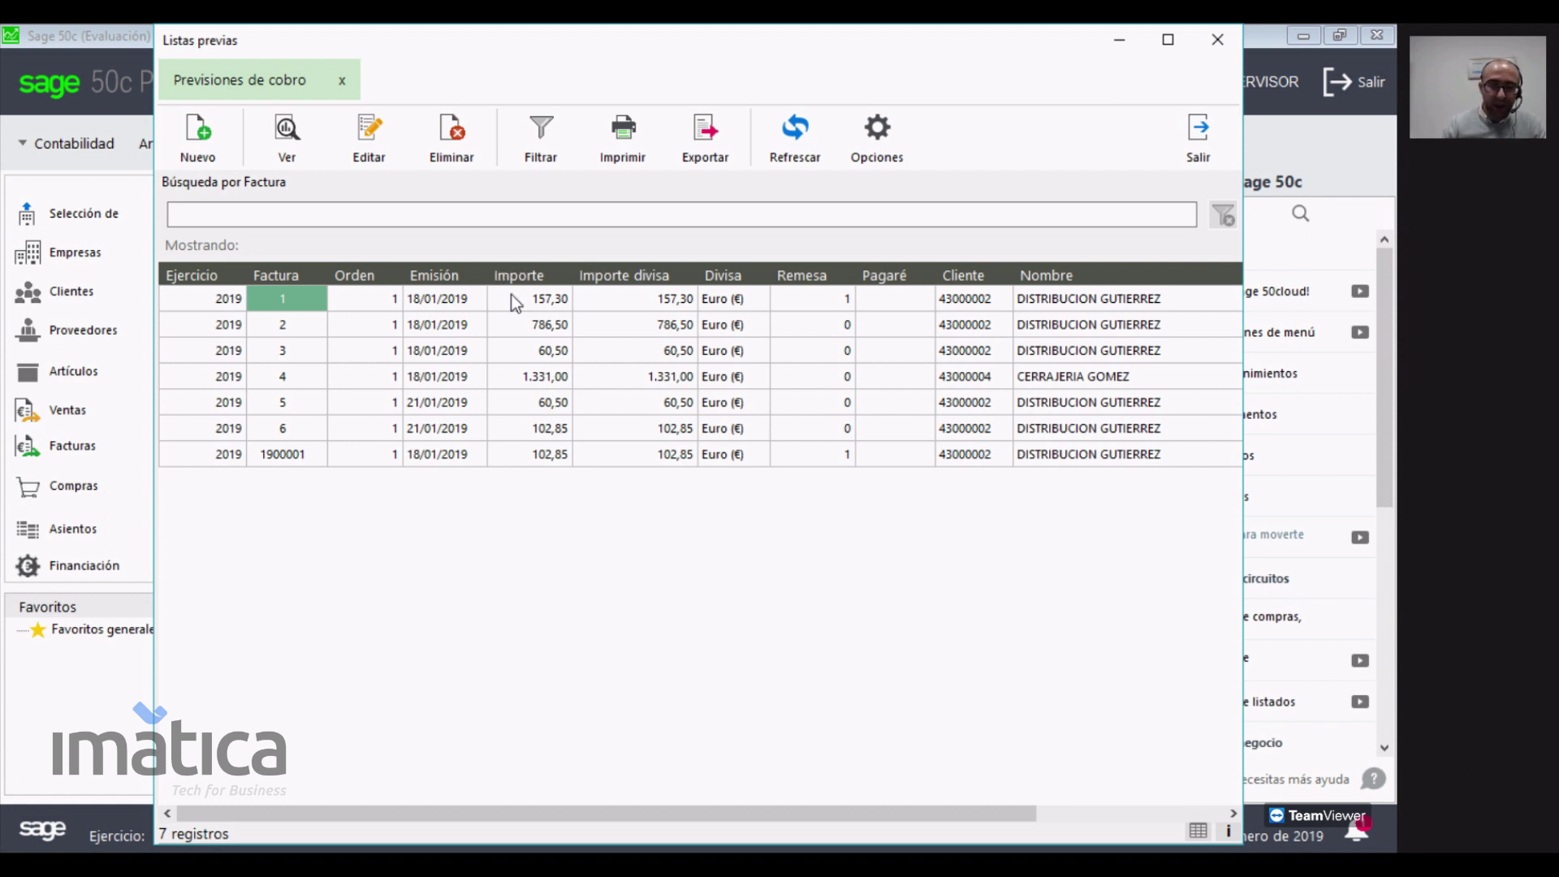
pyautogui.click(465, 431)
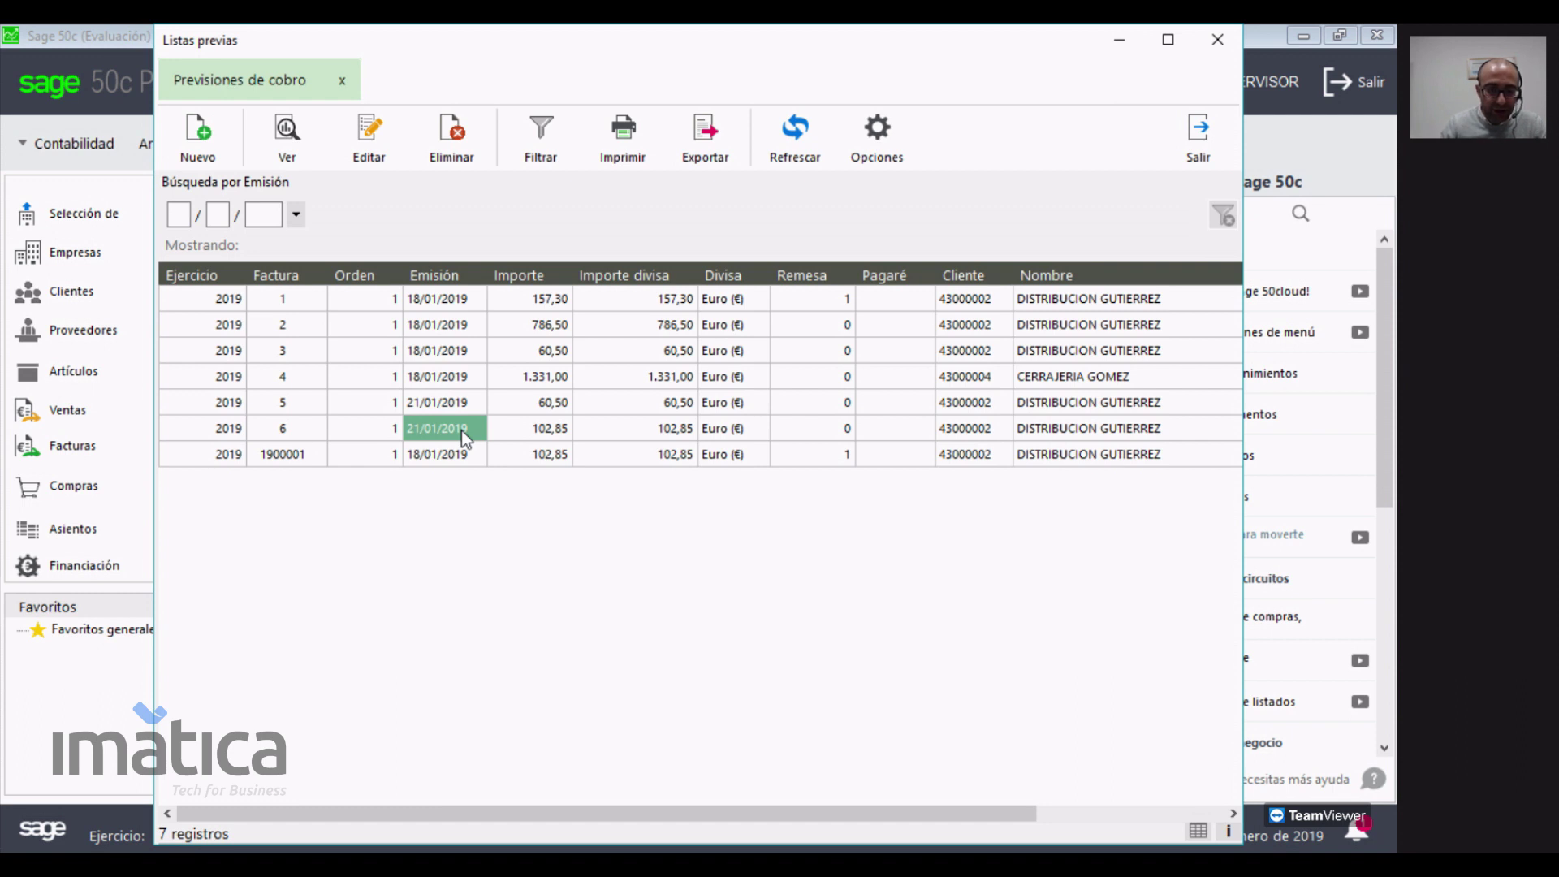
pyautogui.doubleClick(461, 430)
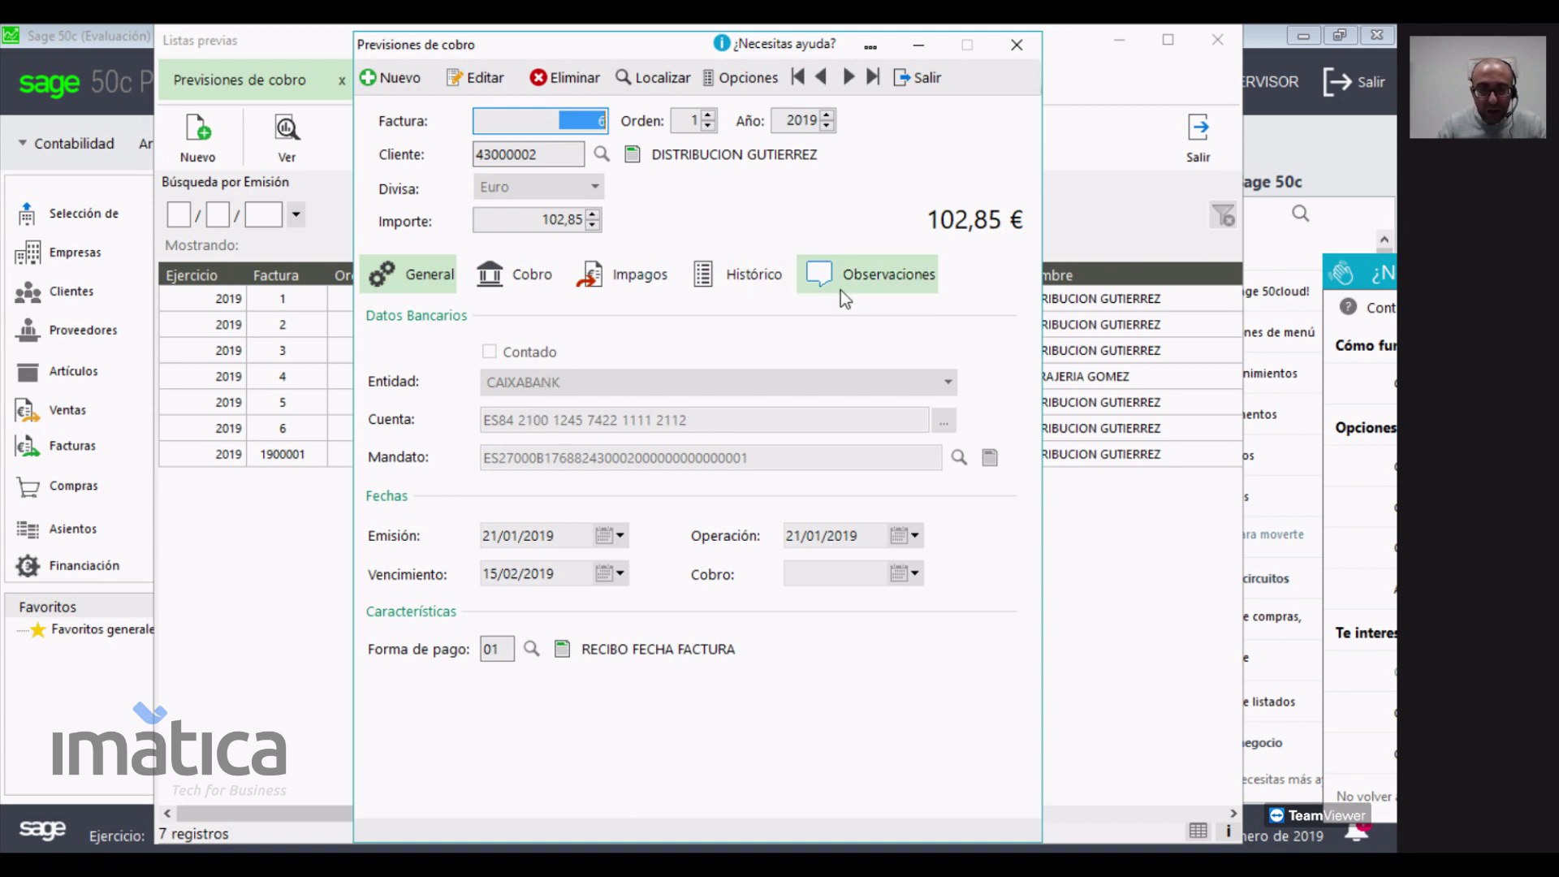
pyautogui.click(638, 276)
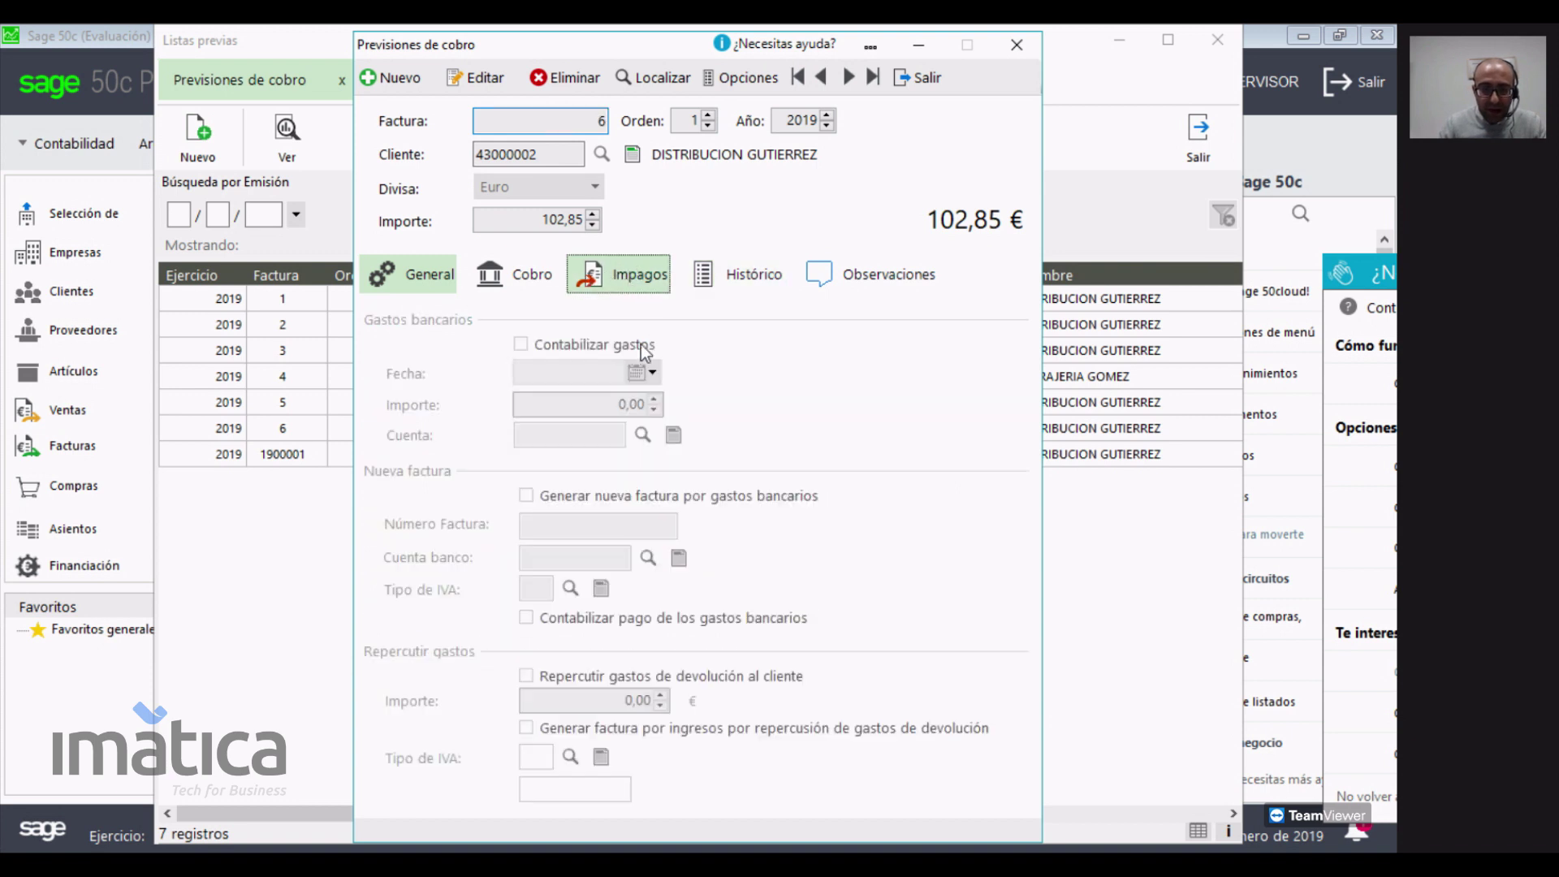
pyautogui.click(523, 288)
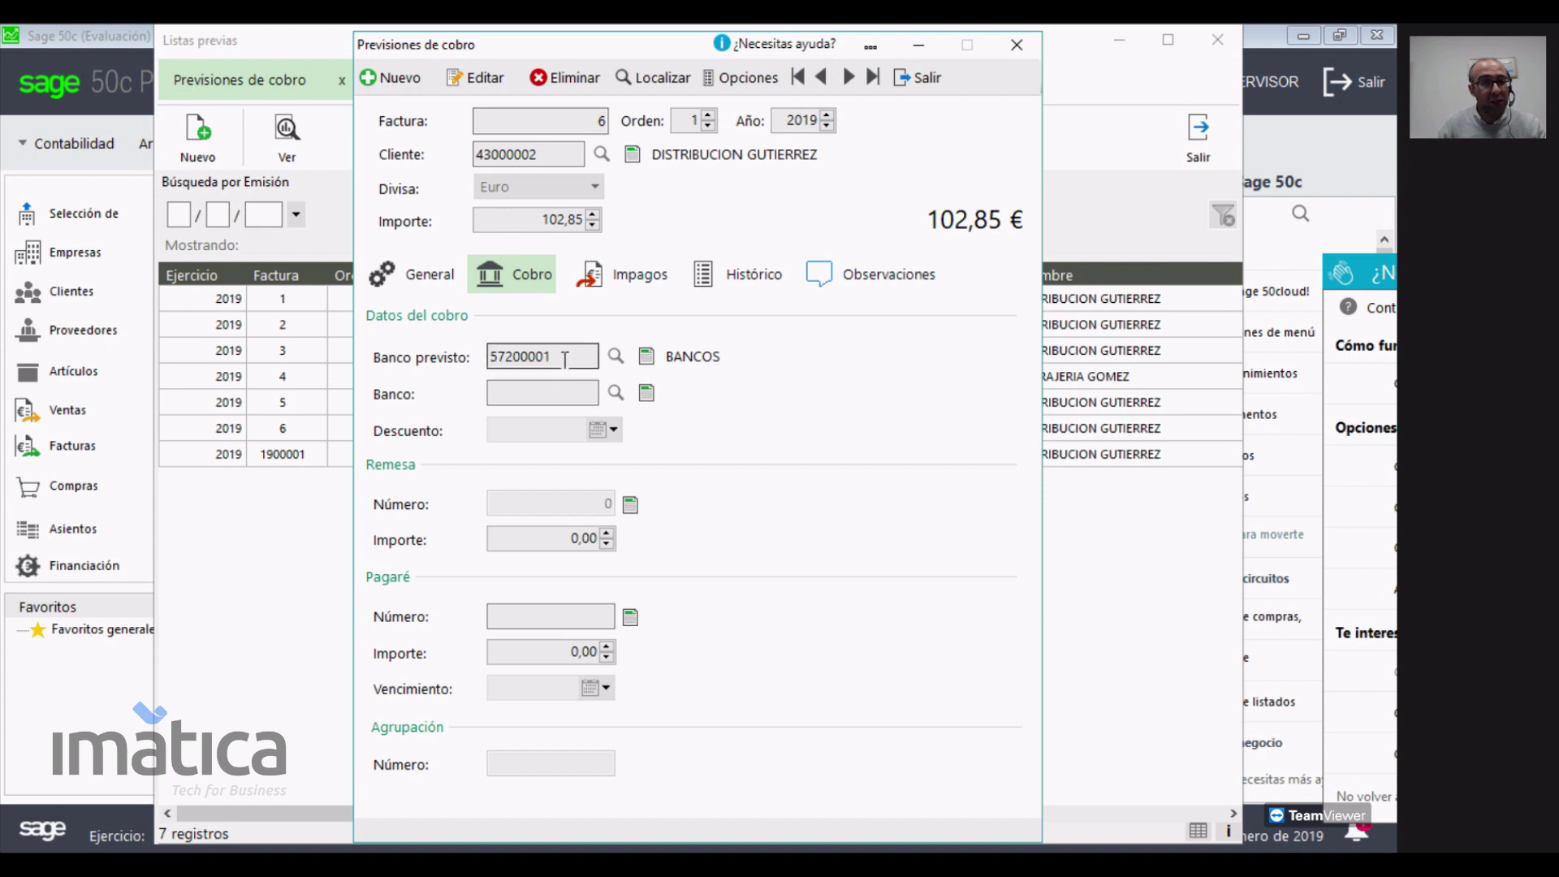
pyautogui.click(734, 271)
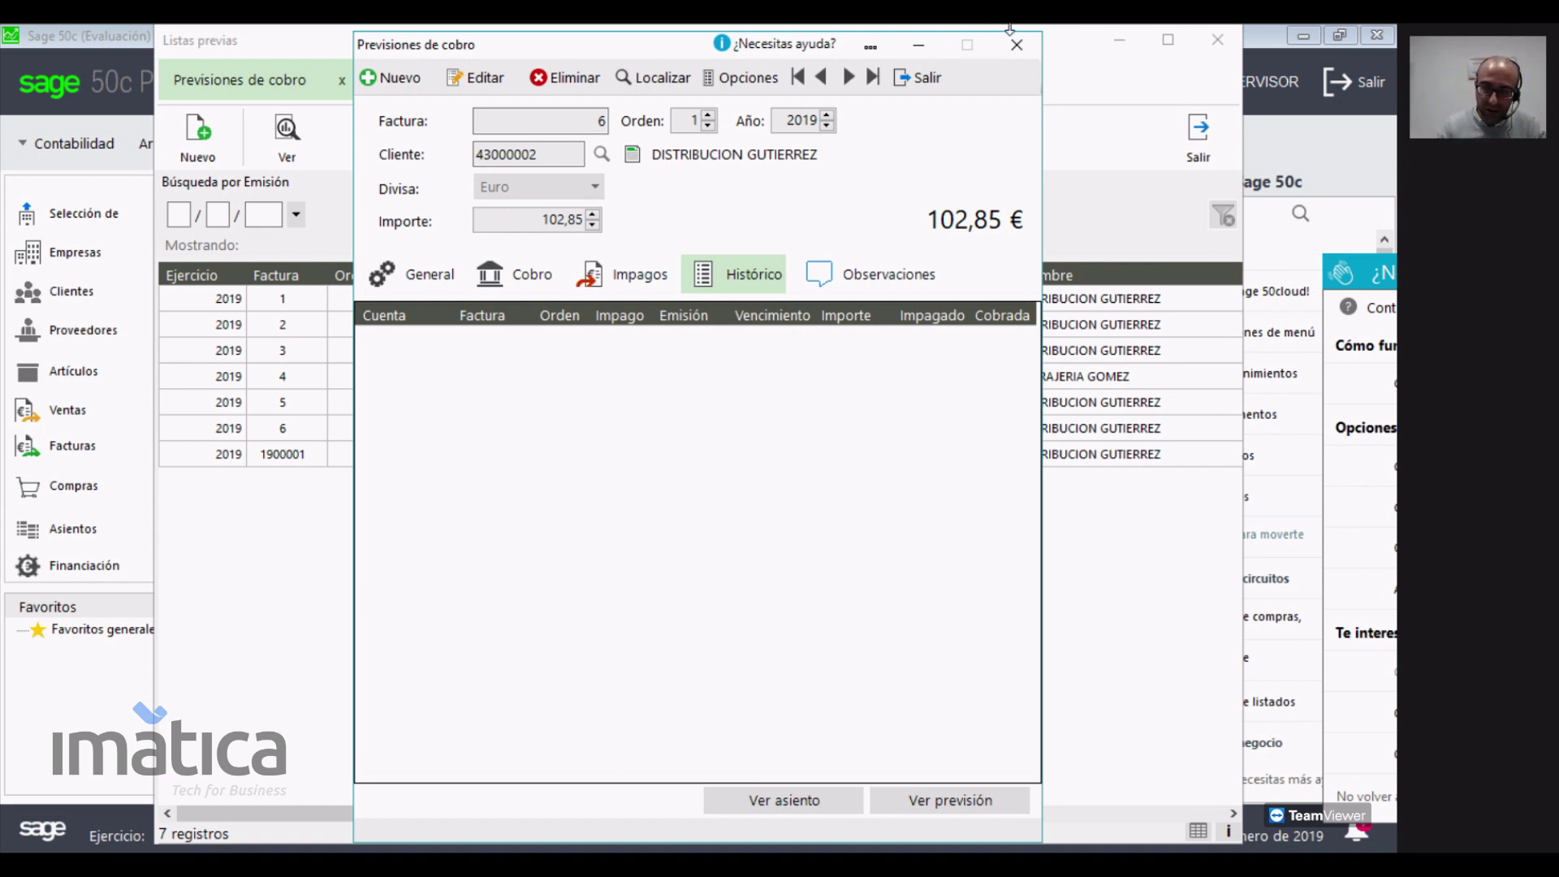
# - View the forecast's general details and available operations, open its originating invoice to examine it, and return to the forecast
pyautogui.click(767, 85)
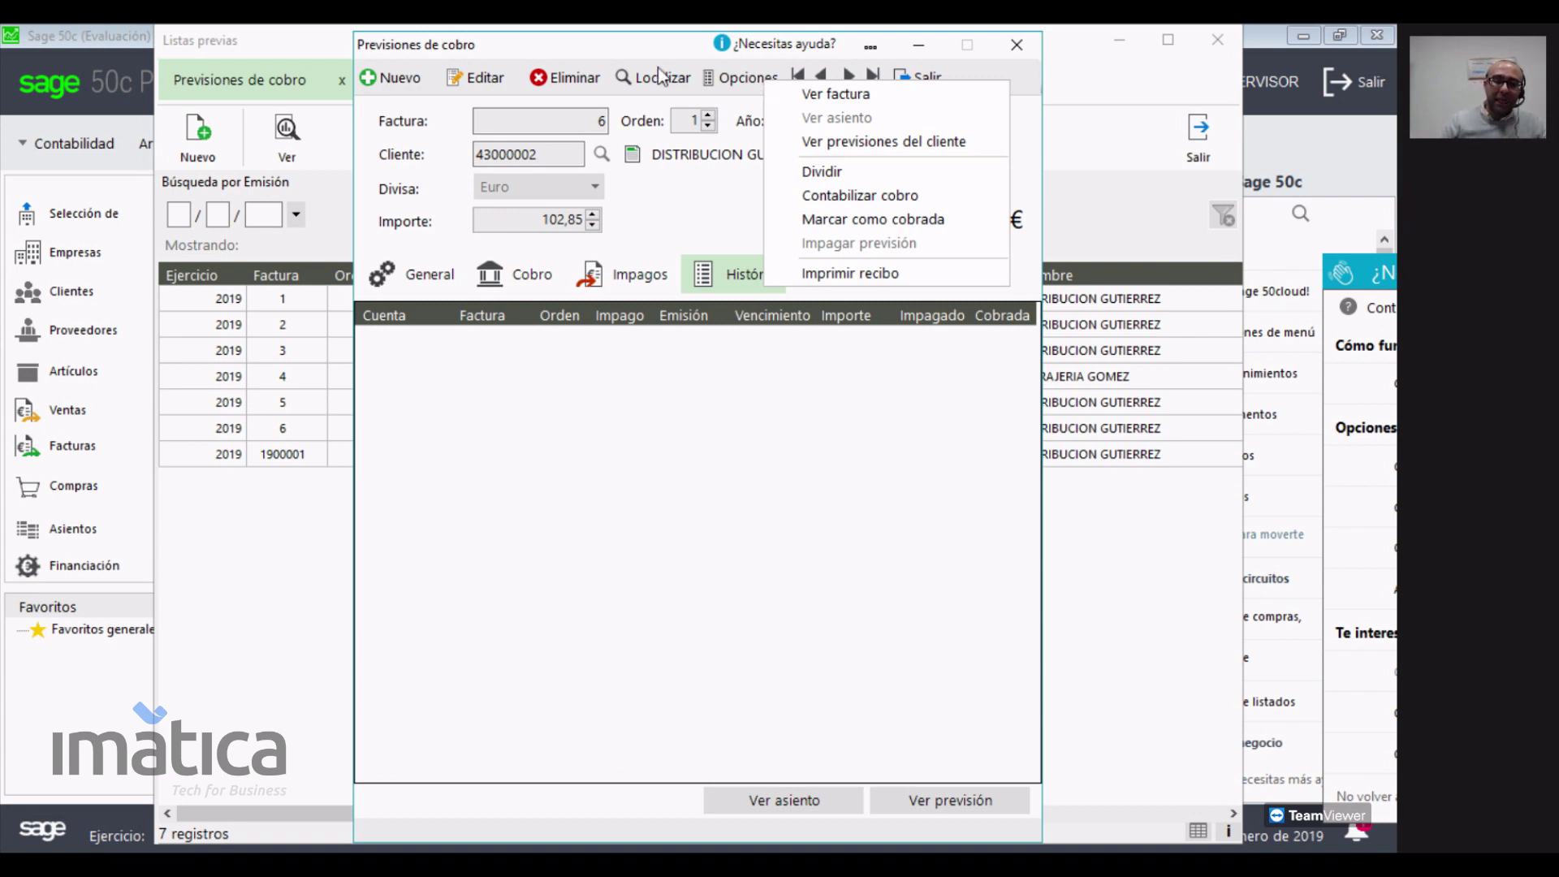
pyautogui.click(406, 267)
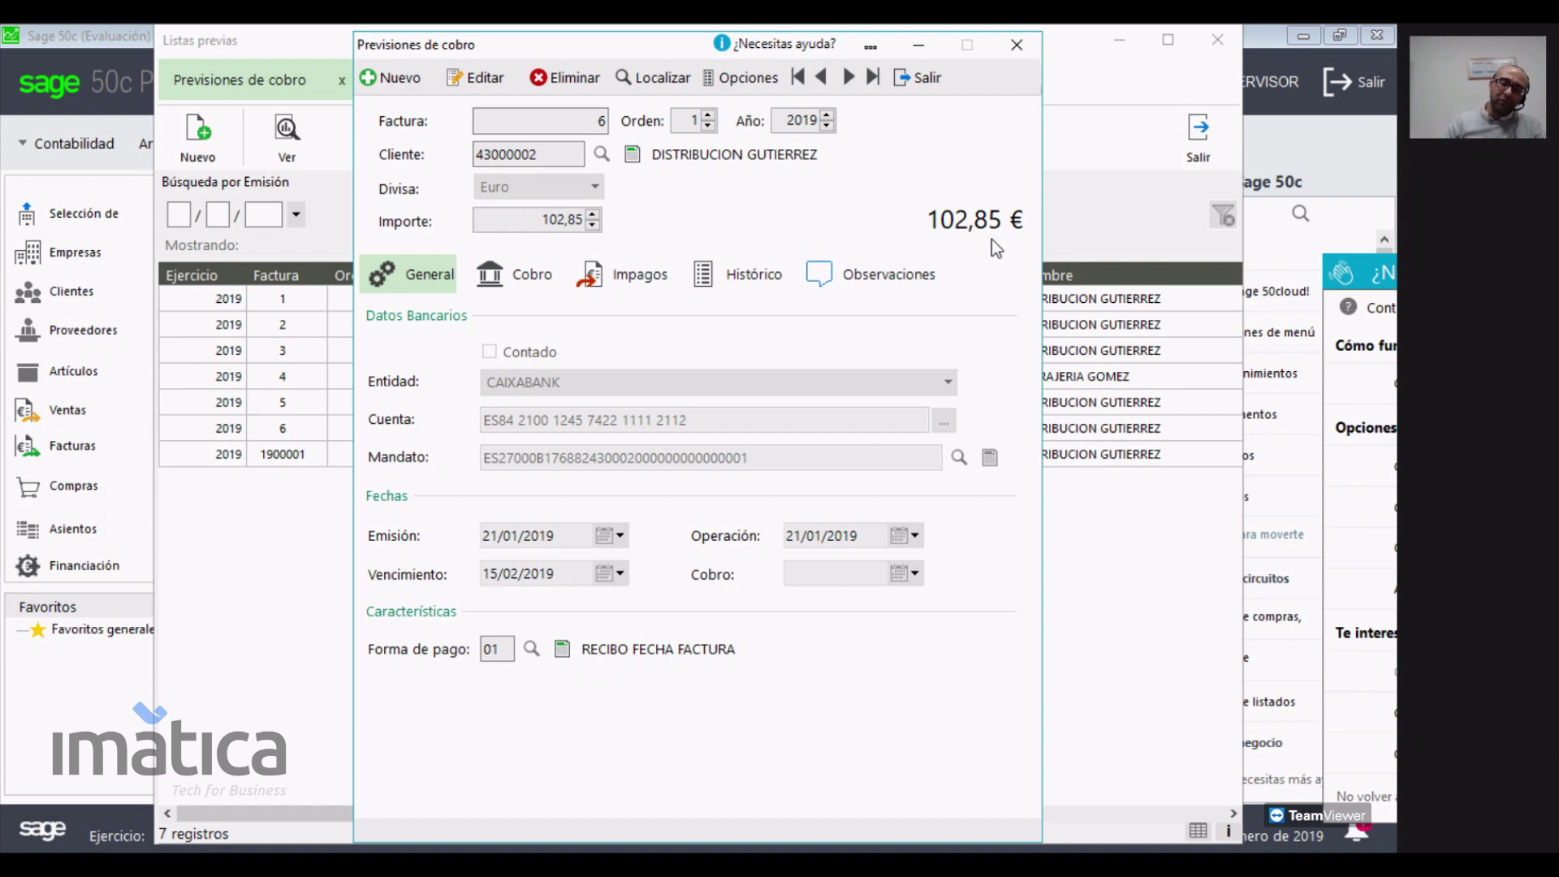
pyautogui.moveTo(647, 40); pyautogui.dragTo(503, 46)
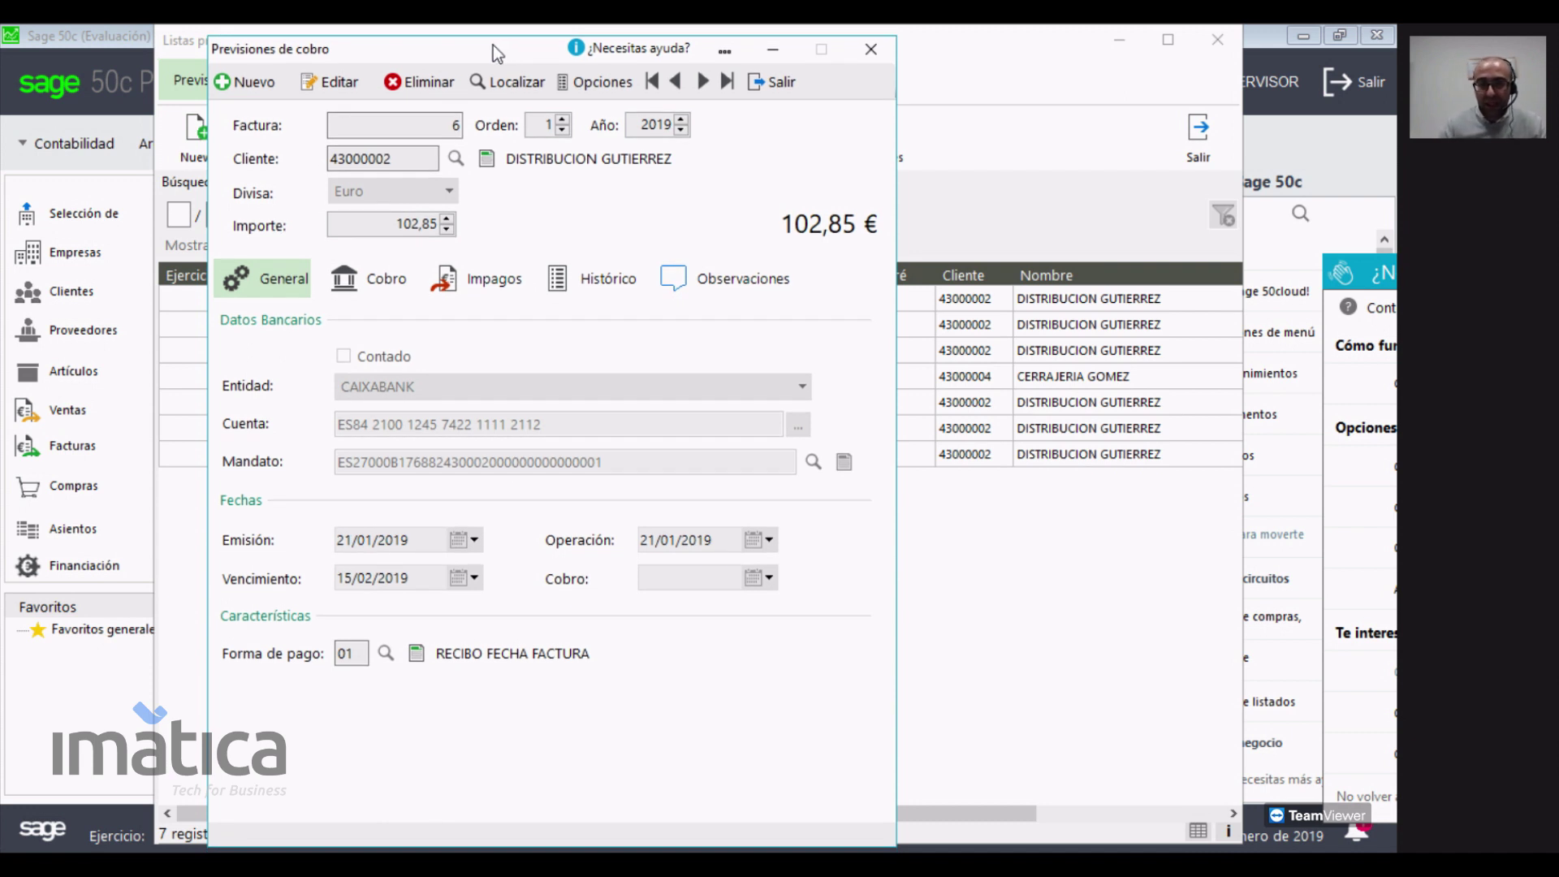
pyautogui.click(586, 85)
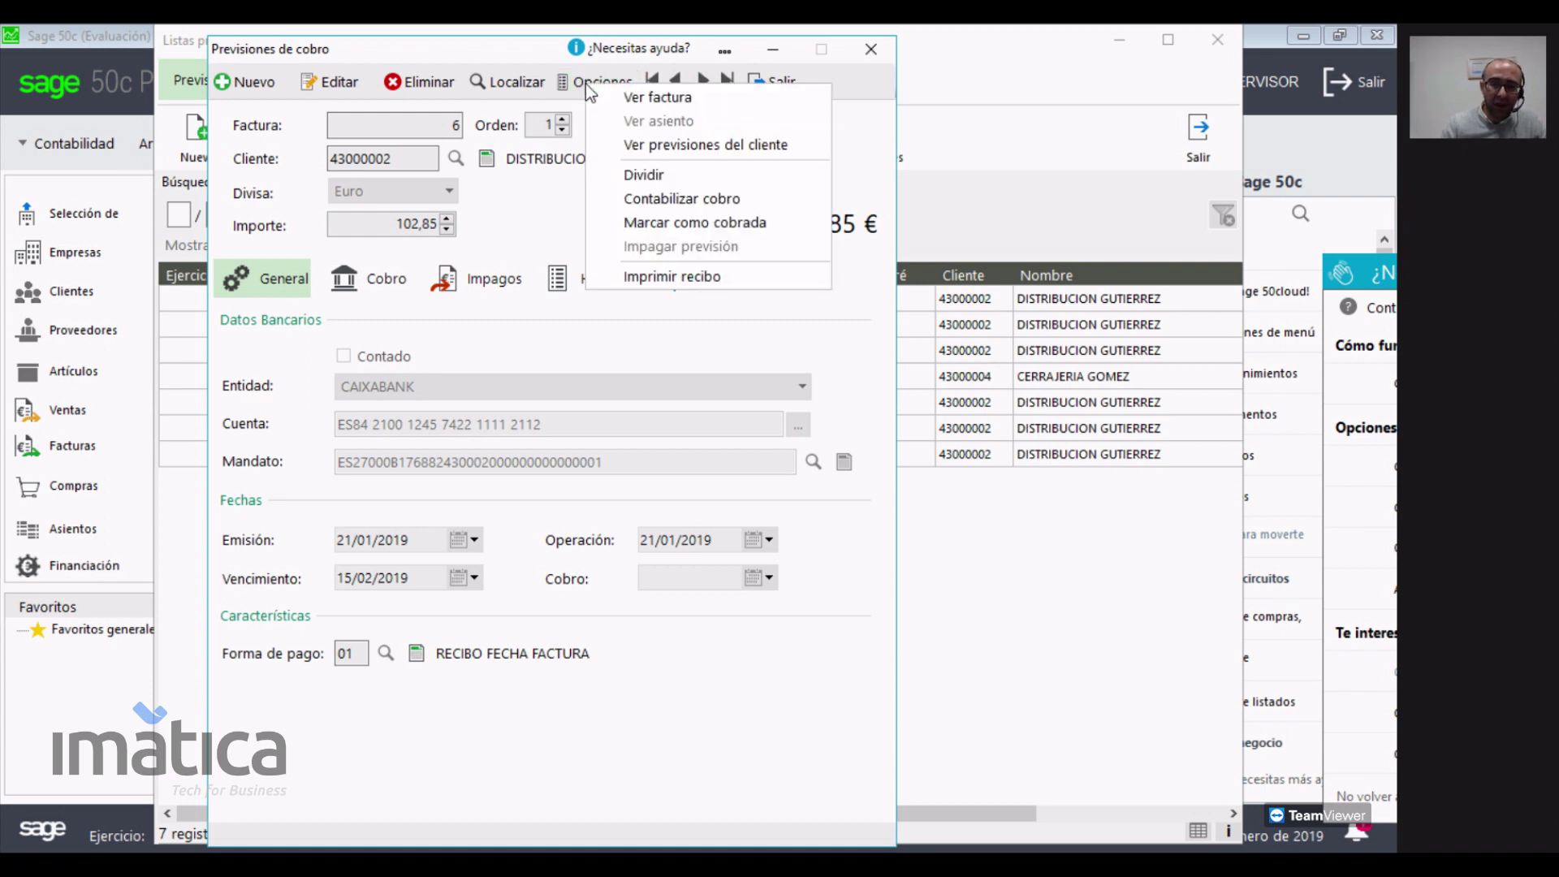
pyautogui.click(641, 99)
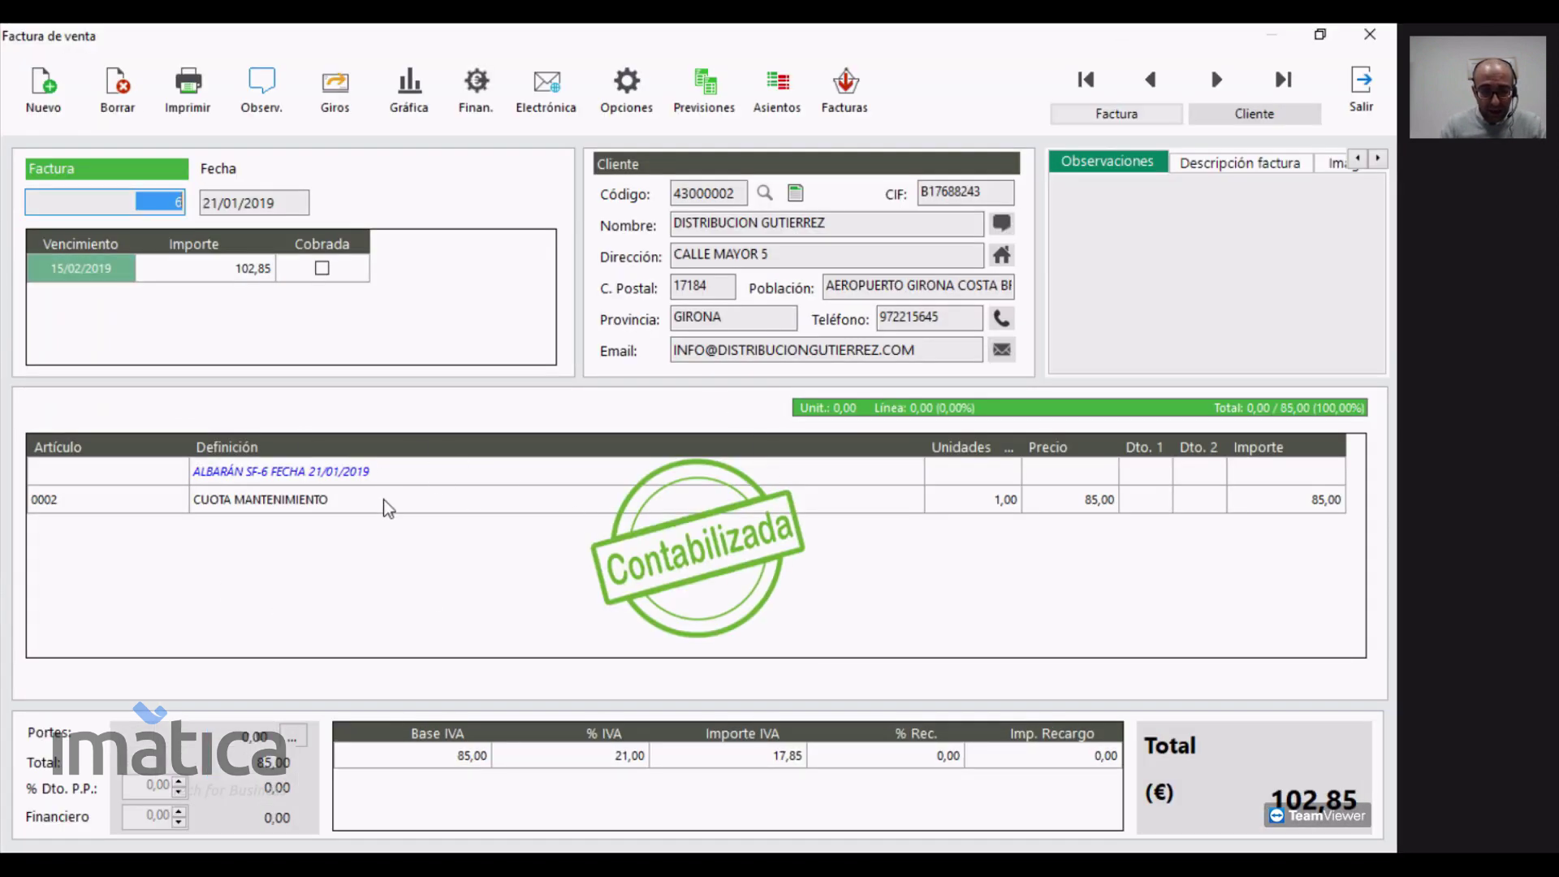
pyautogui.click(1283, 86)
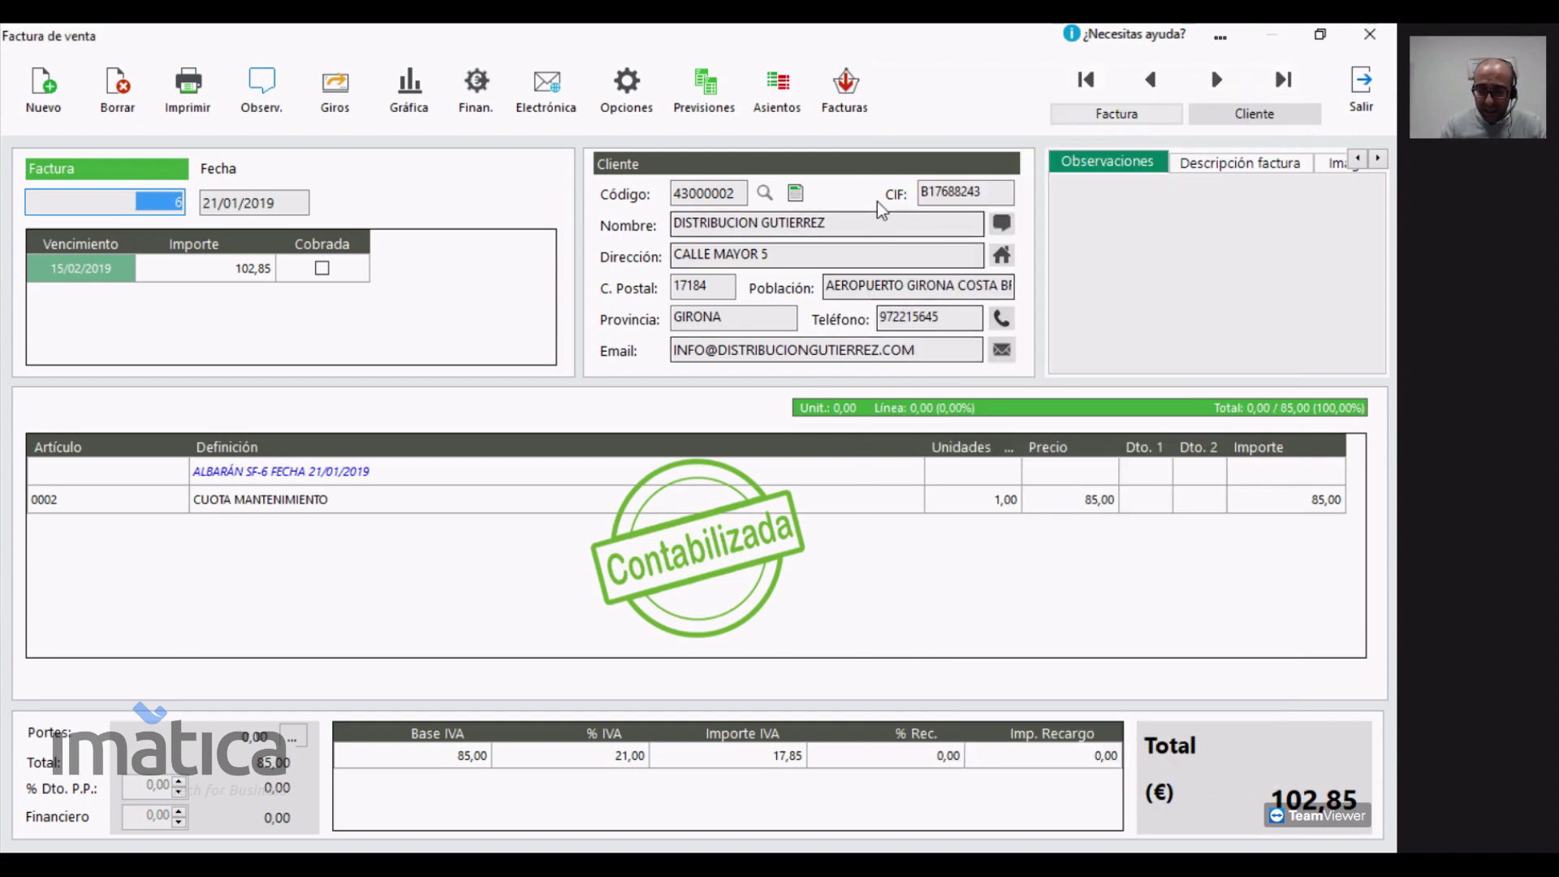
pyautogui.click(1360, 89)
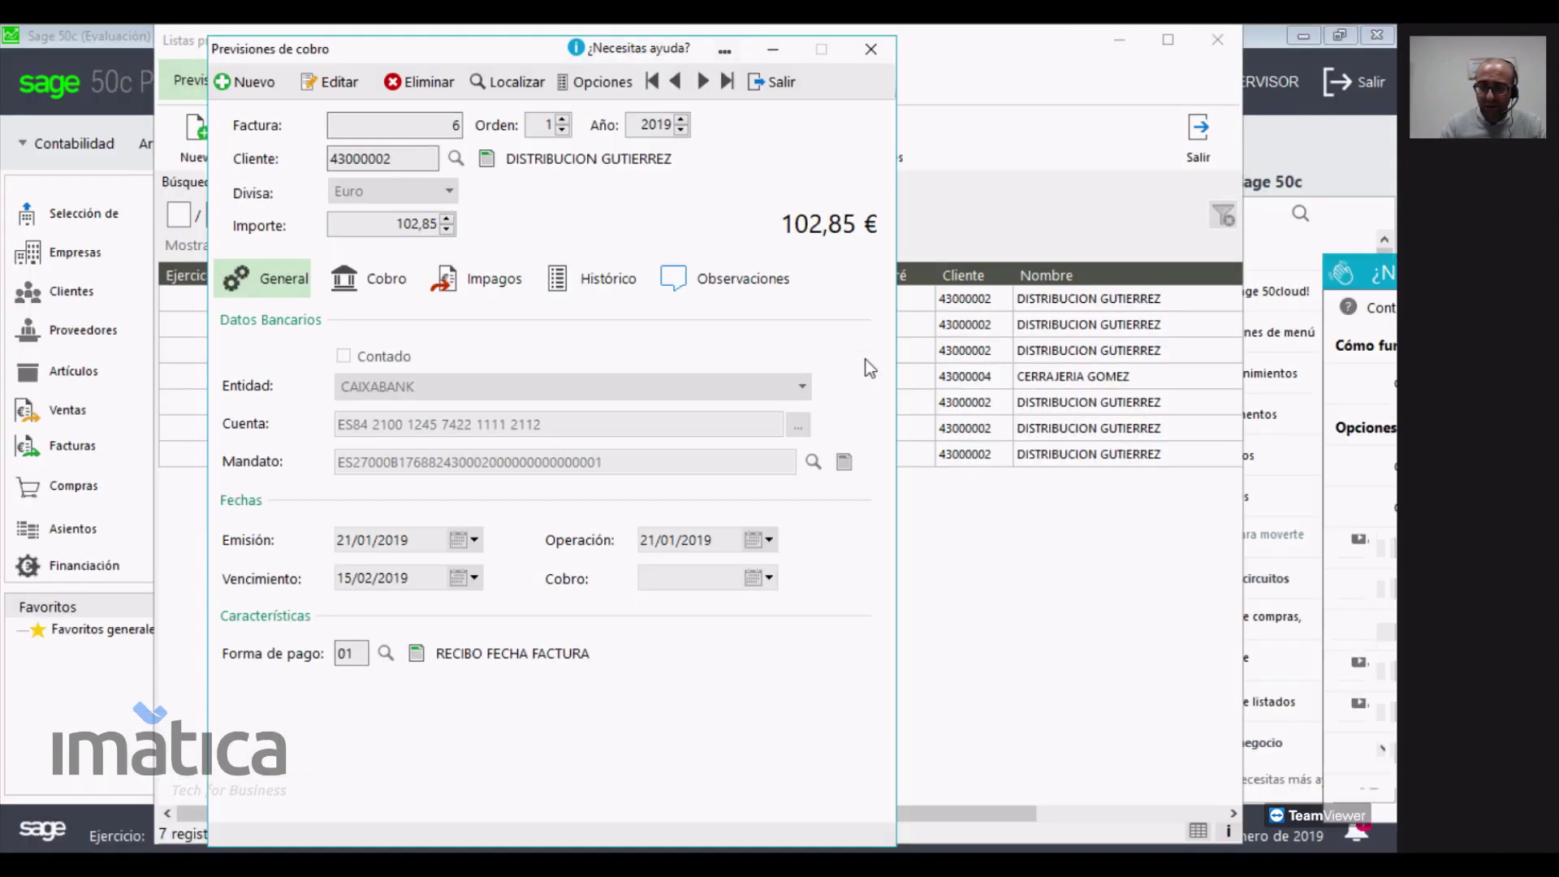
# - Divide the collection forecast of invoice 6 into 3 forecasts
pyautogui.click(611, 81)
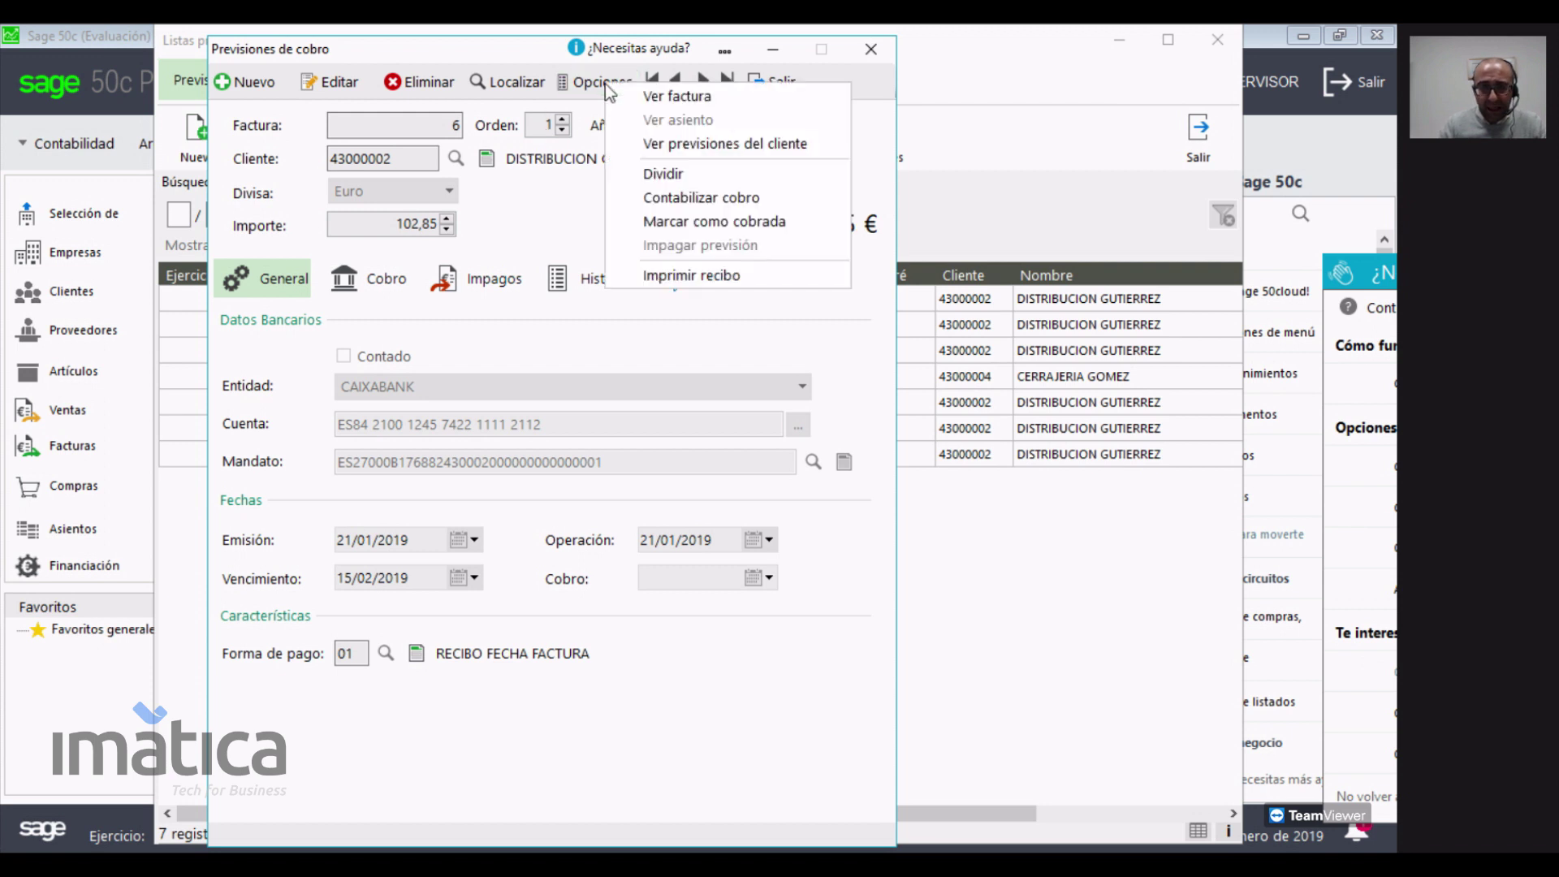
pyautogui.click(680, 175)
pyautogui.moveTo(690, 187); pyautogui.dragTo(530, 163)
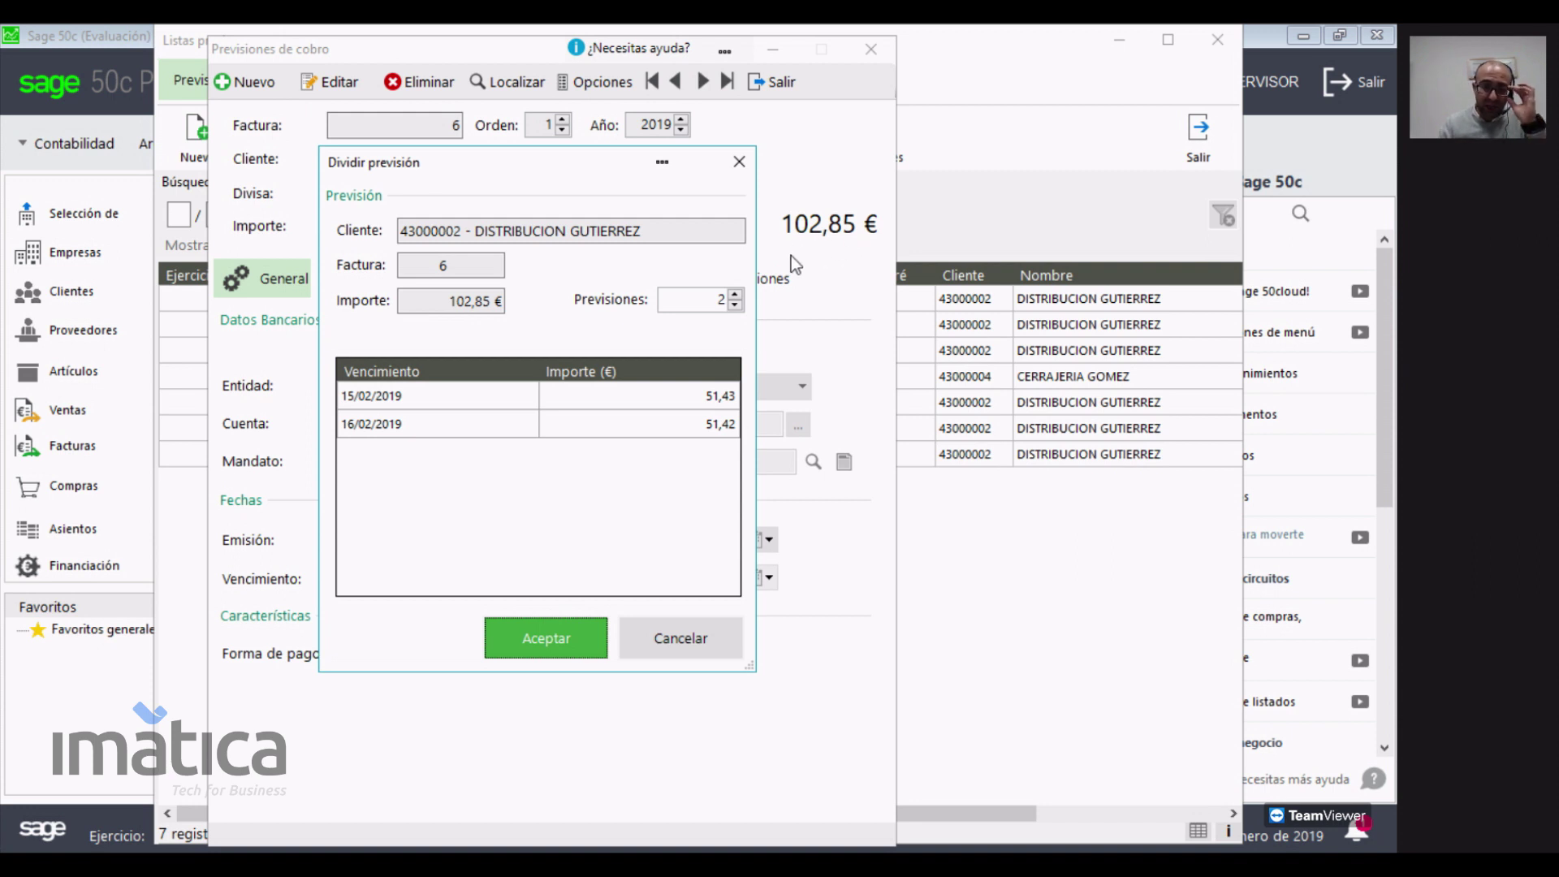
pyautogui.click(734, 294)
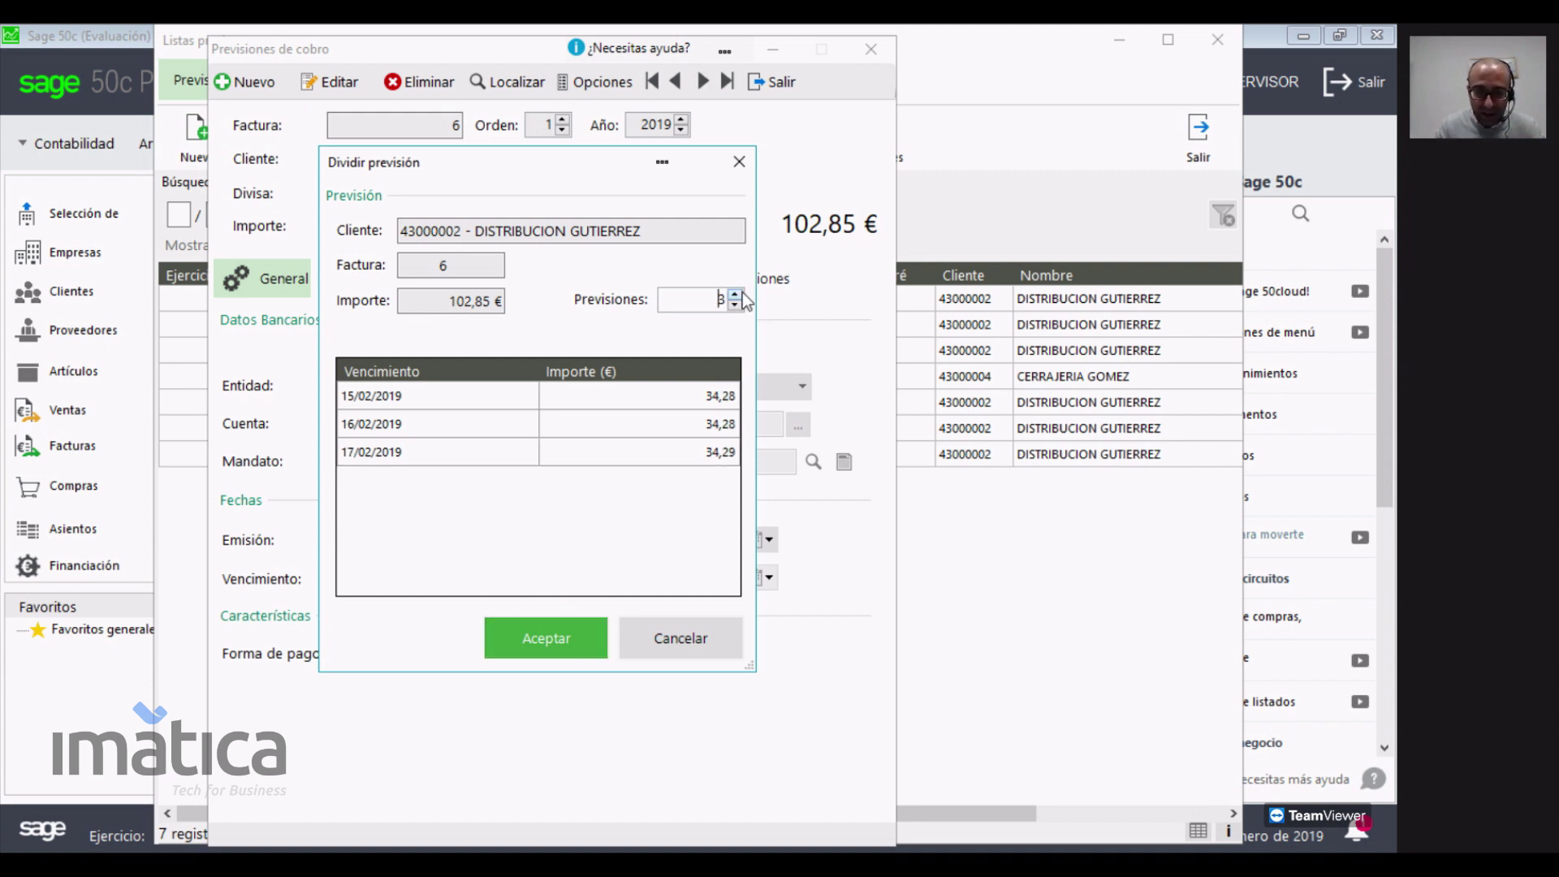
# - Examine the amounts and due dates proposed for the three divided forecasts and compare them with the original forecast
pyautogui.click(694, 401)
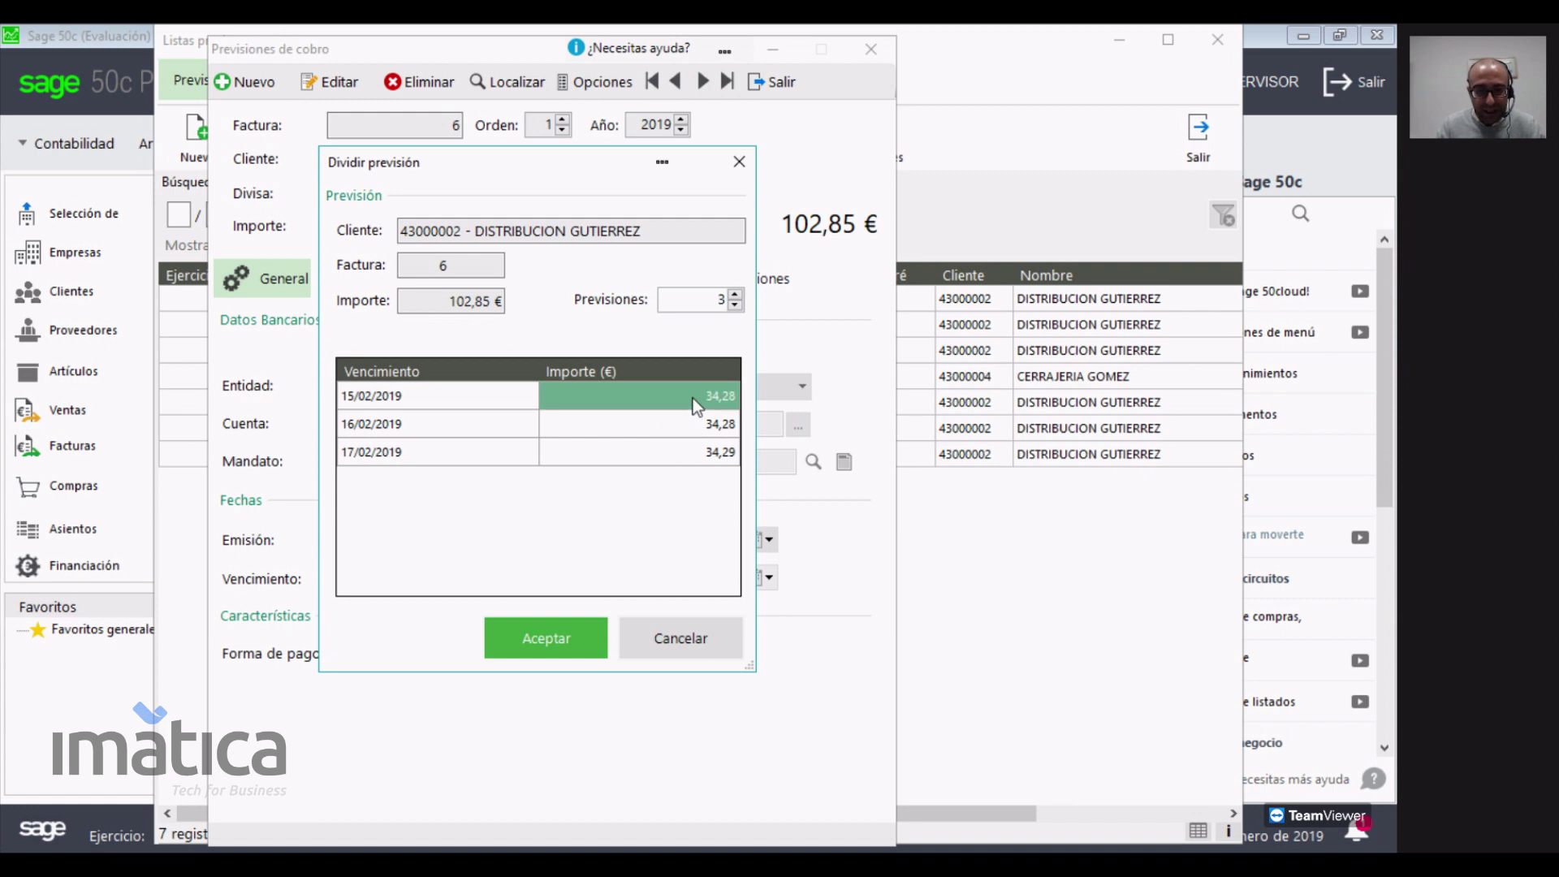
pyautogui.click(693, 398)
pyautogui.click(699, 425)
pyautogui.click(699, 426)
pyautogui.click(708, 455)
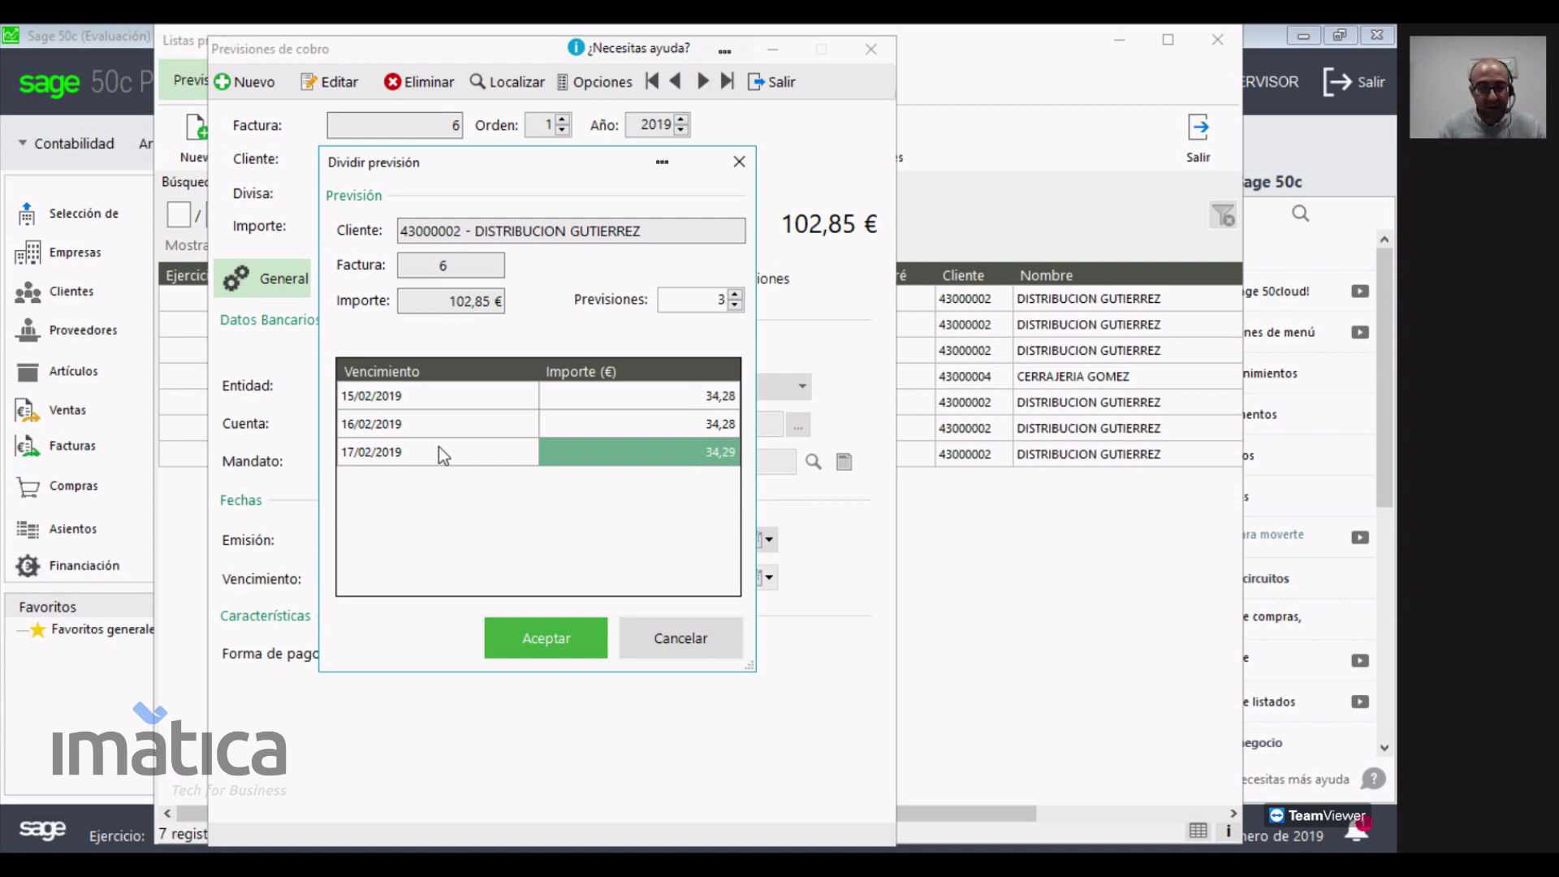
pyautogui.click(380, 397)
pyautogui.click(383, 426)
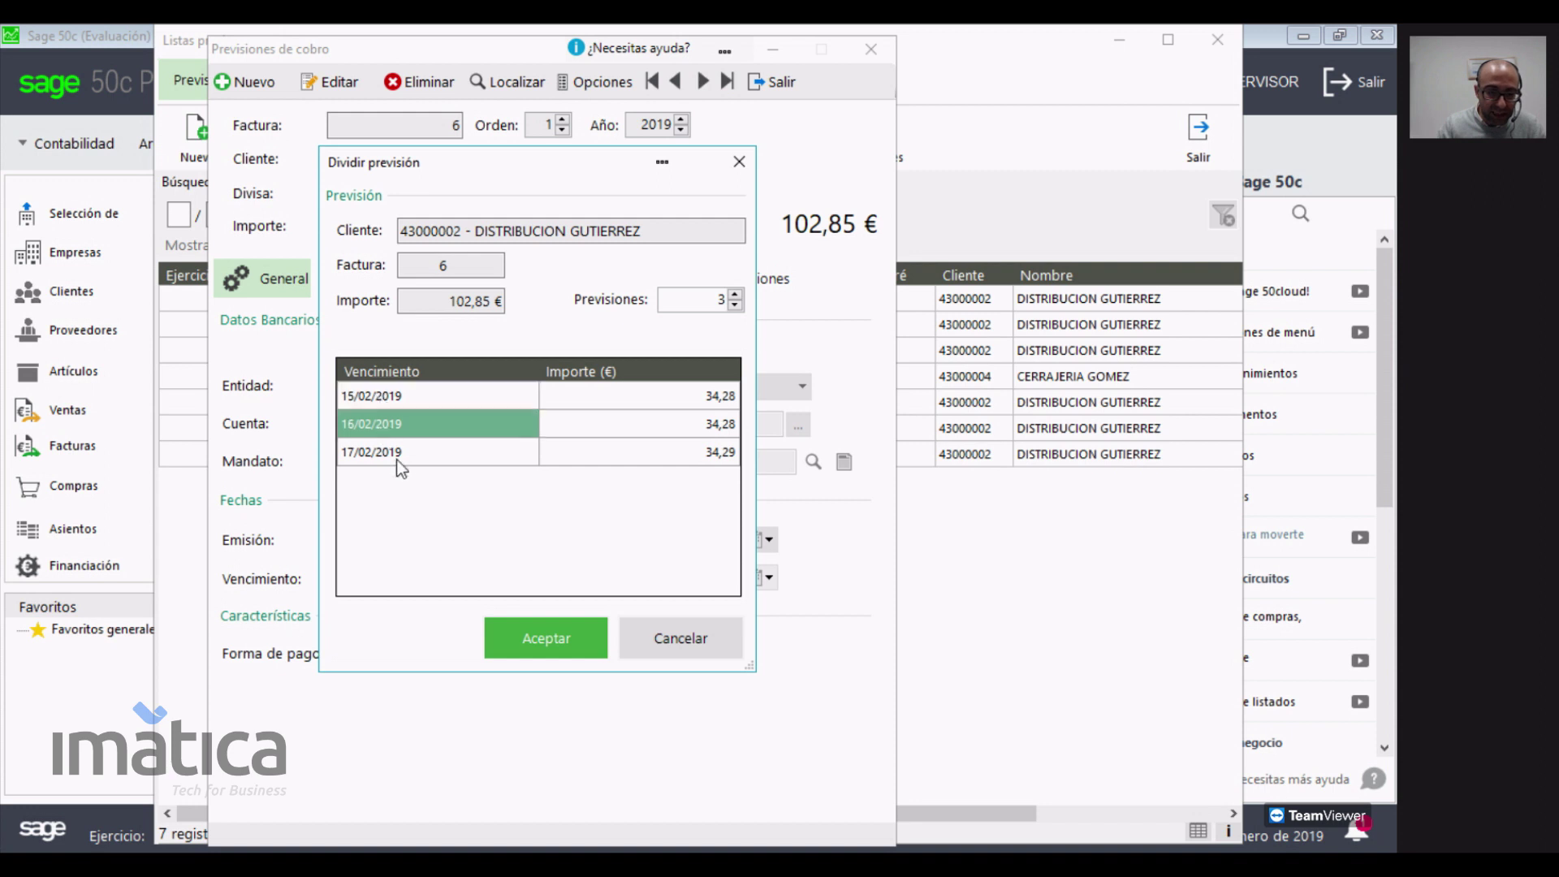
pyautogui.click(393, 453)
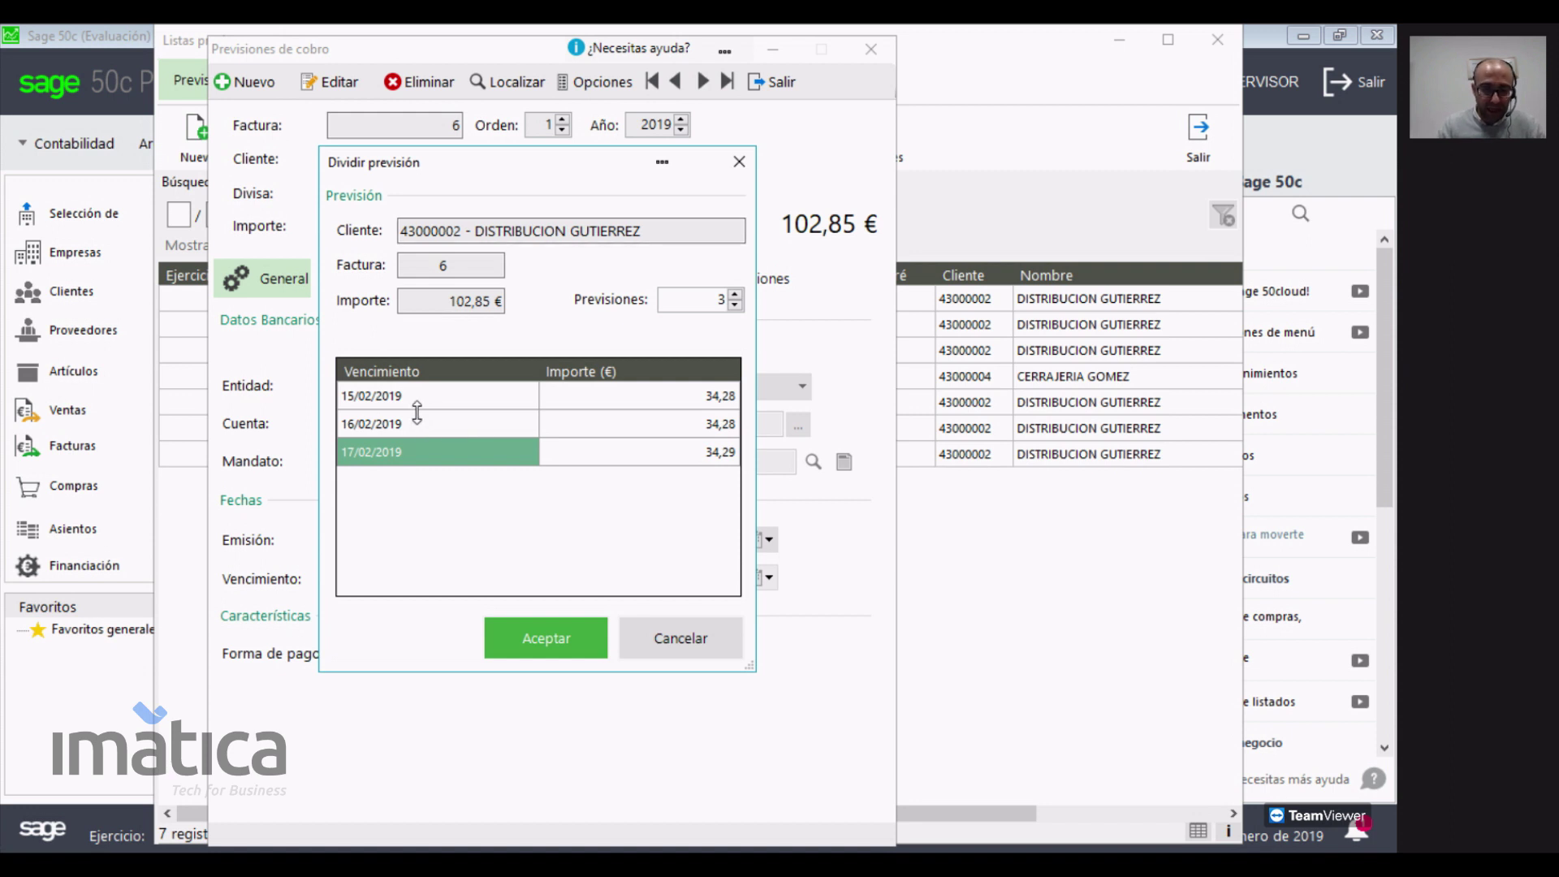
pyautogui.moveTo(468, 159); pyautogui.dragTo(766, 356)
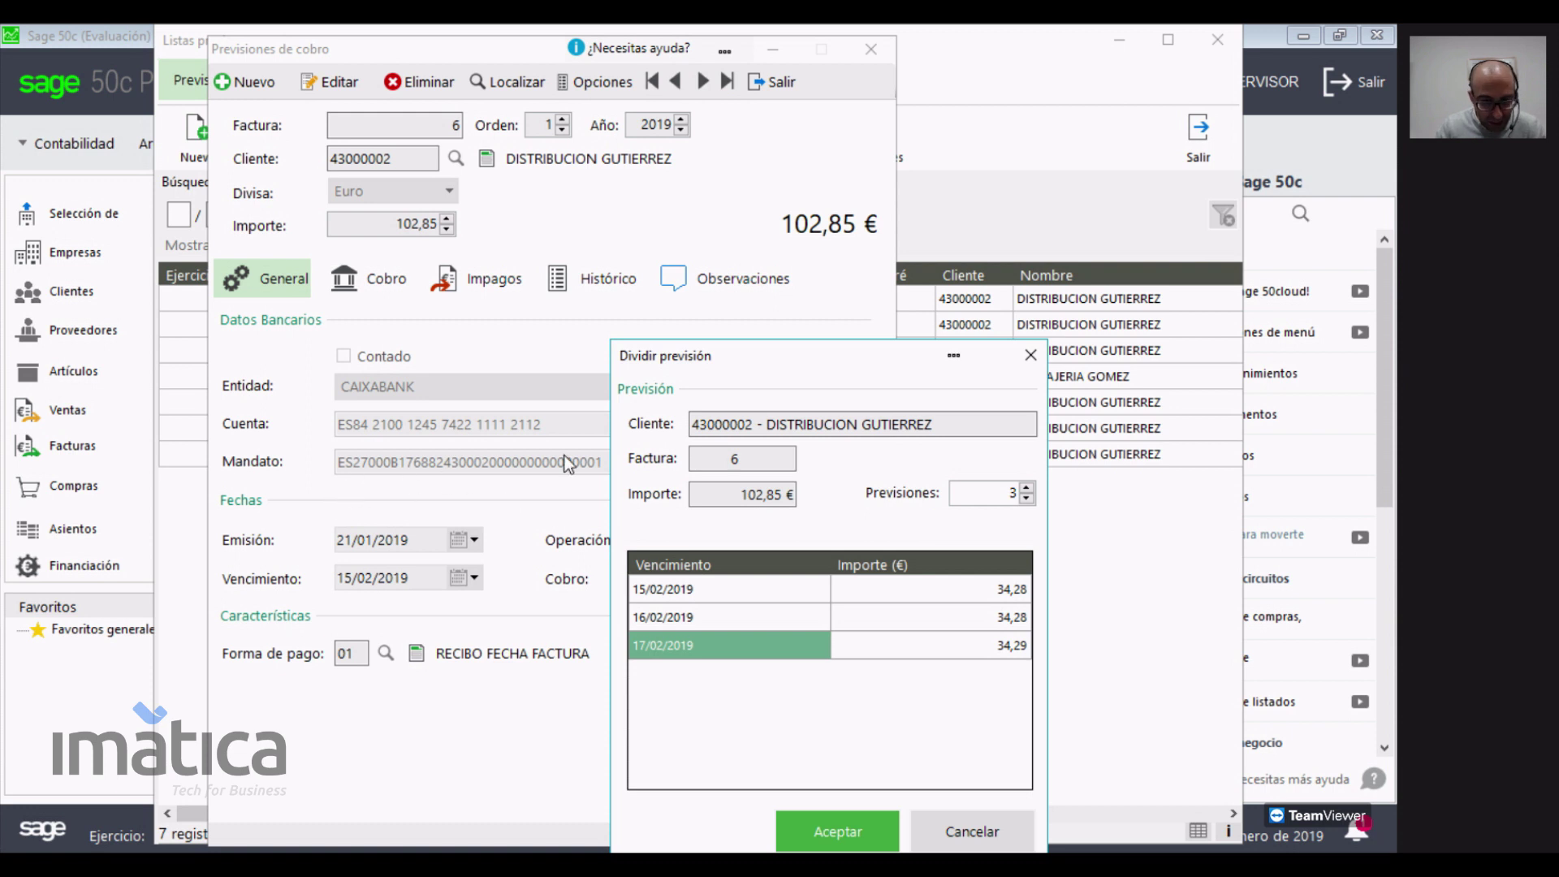
pyautogui.moveTo(700, 358); pyautogui.dragTo(398, 165)
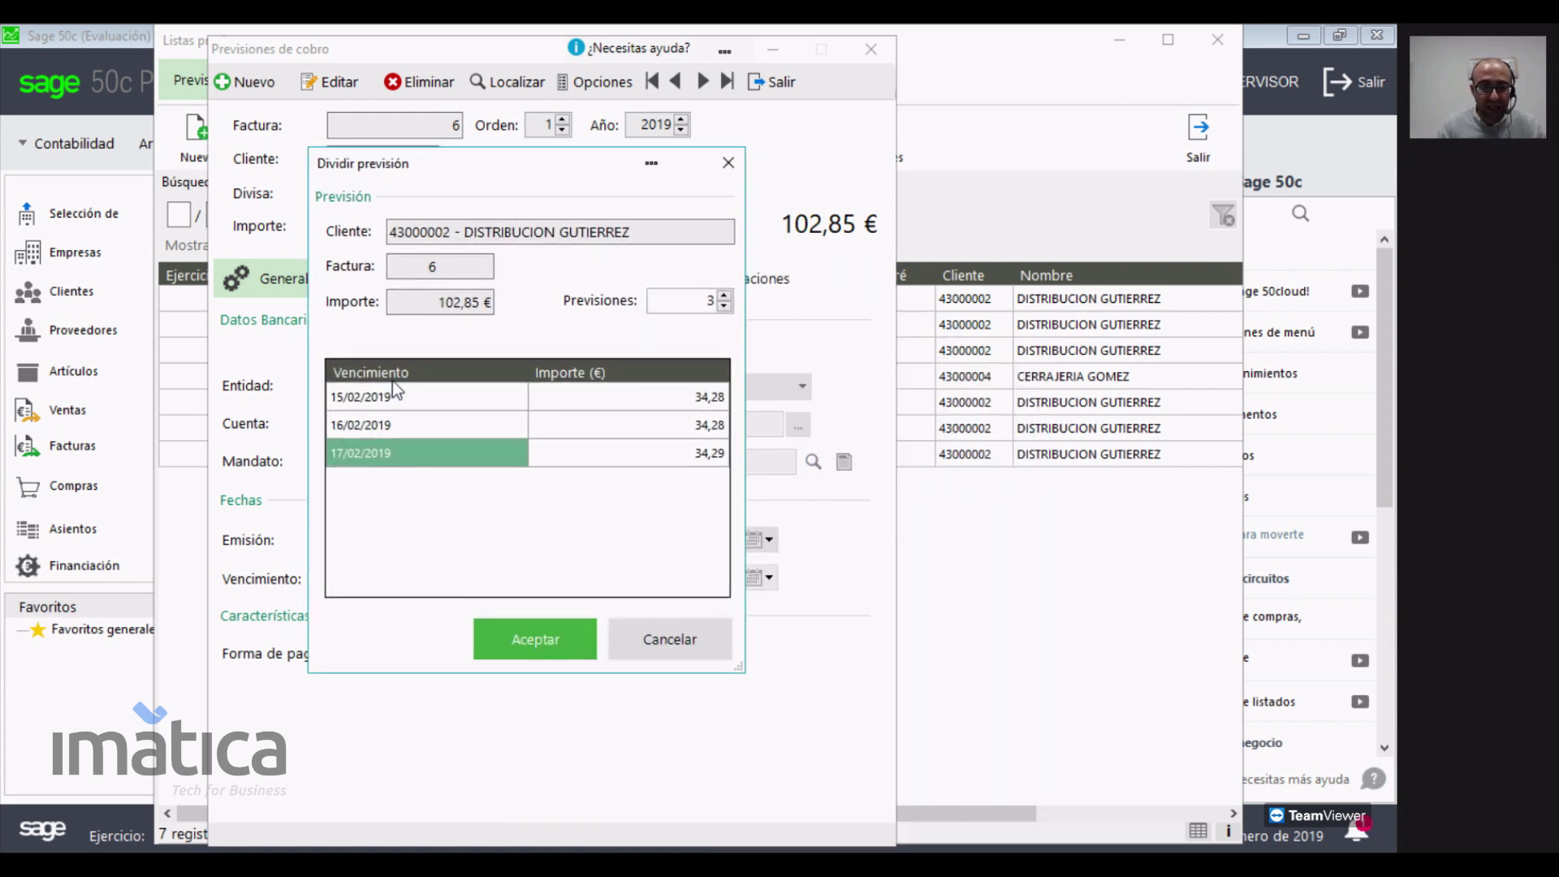
# - Set the second instalment's due date to 15/02/2019
pyautogui.click(408, 425)
pyautogui.click(411, 424)
pyautogui.doubleClick(359, 423)
pyautogui.click(349, 423)
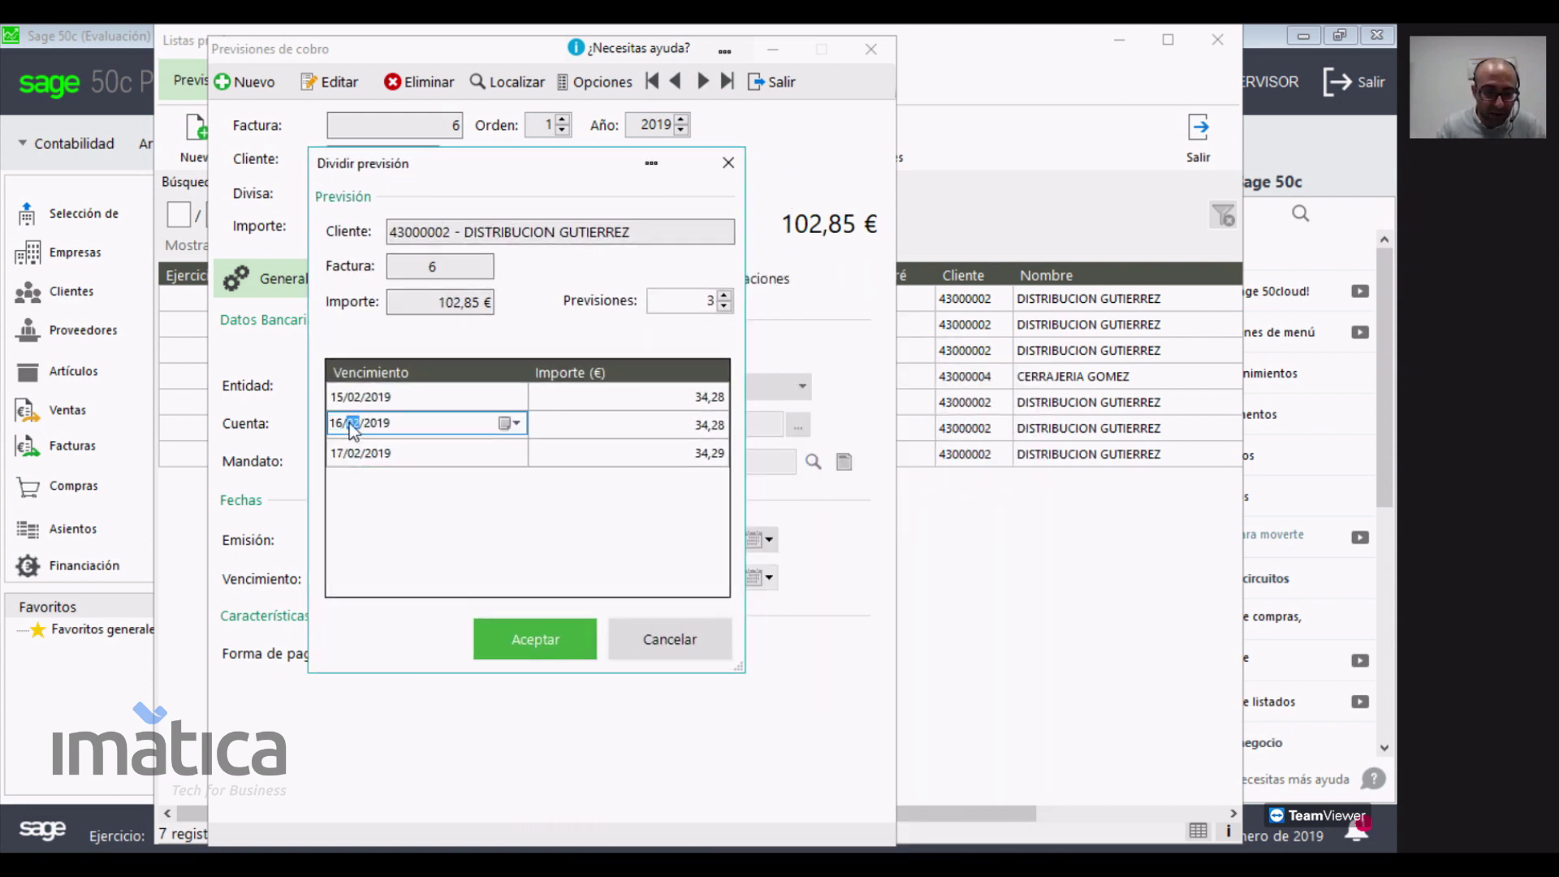
pyautogui.write('15')
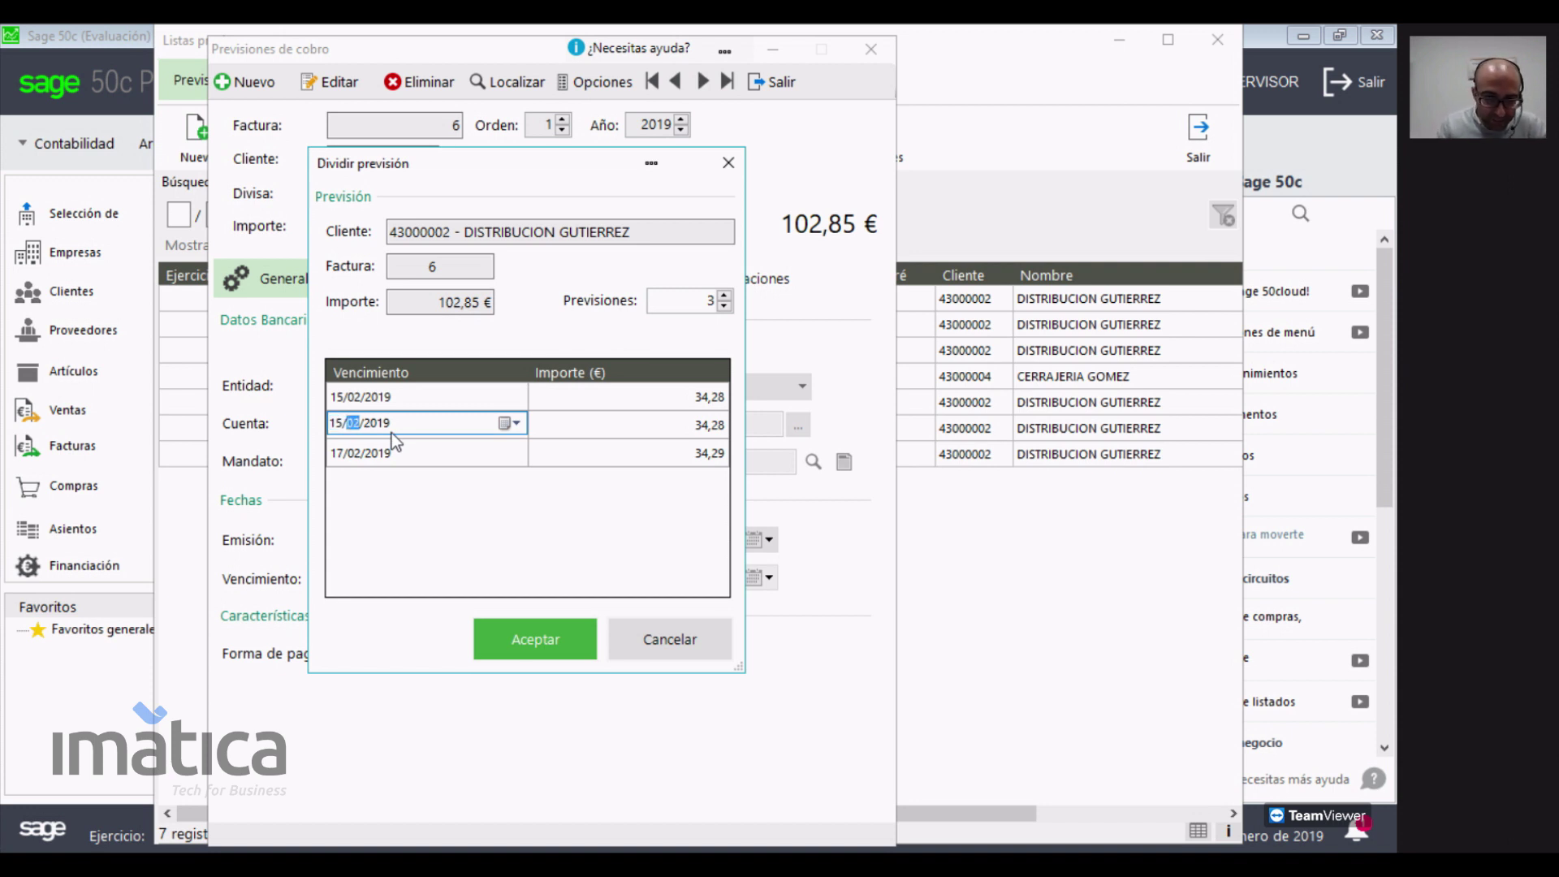
# - Set the third instalment's due date to 15/04/2019
pyautogui.click(358, 454)
pyautogui.click(349, 450)
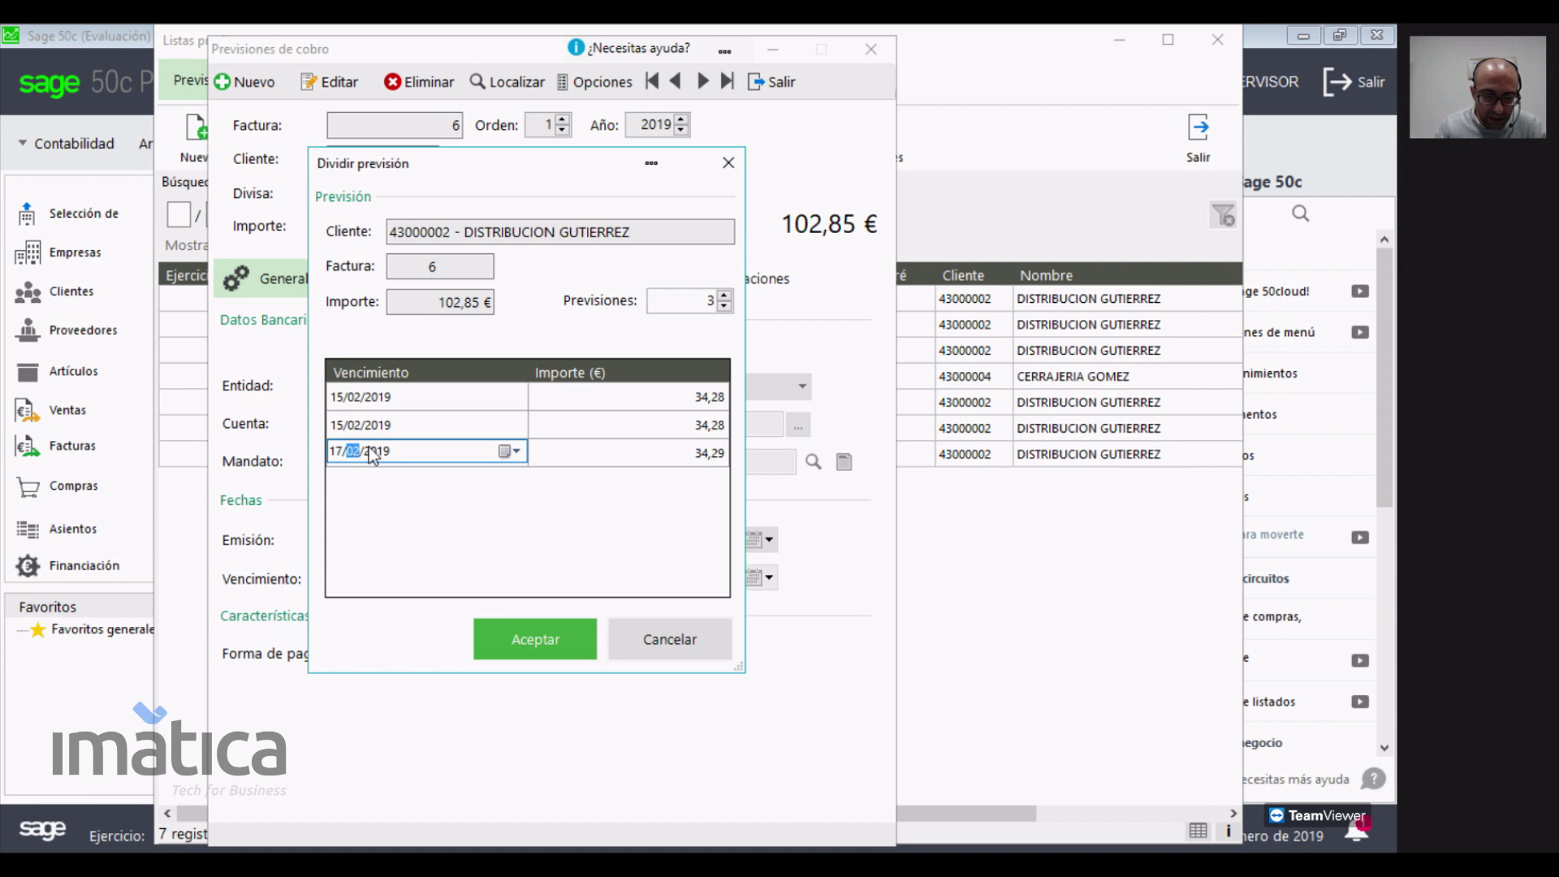
pyautogui.write('03')
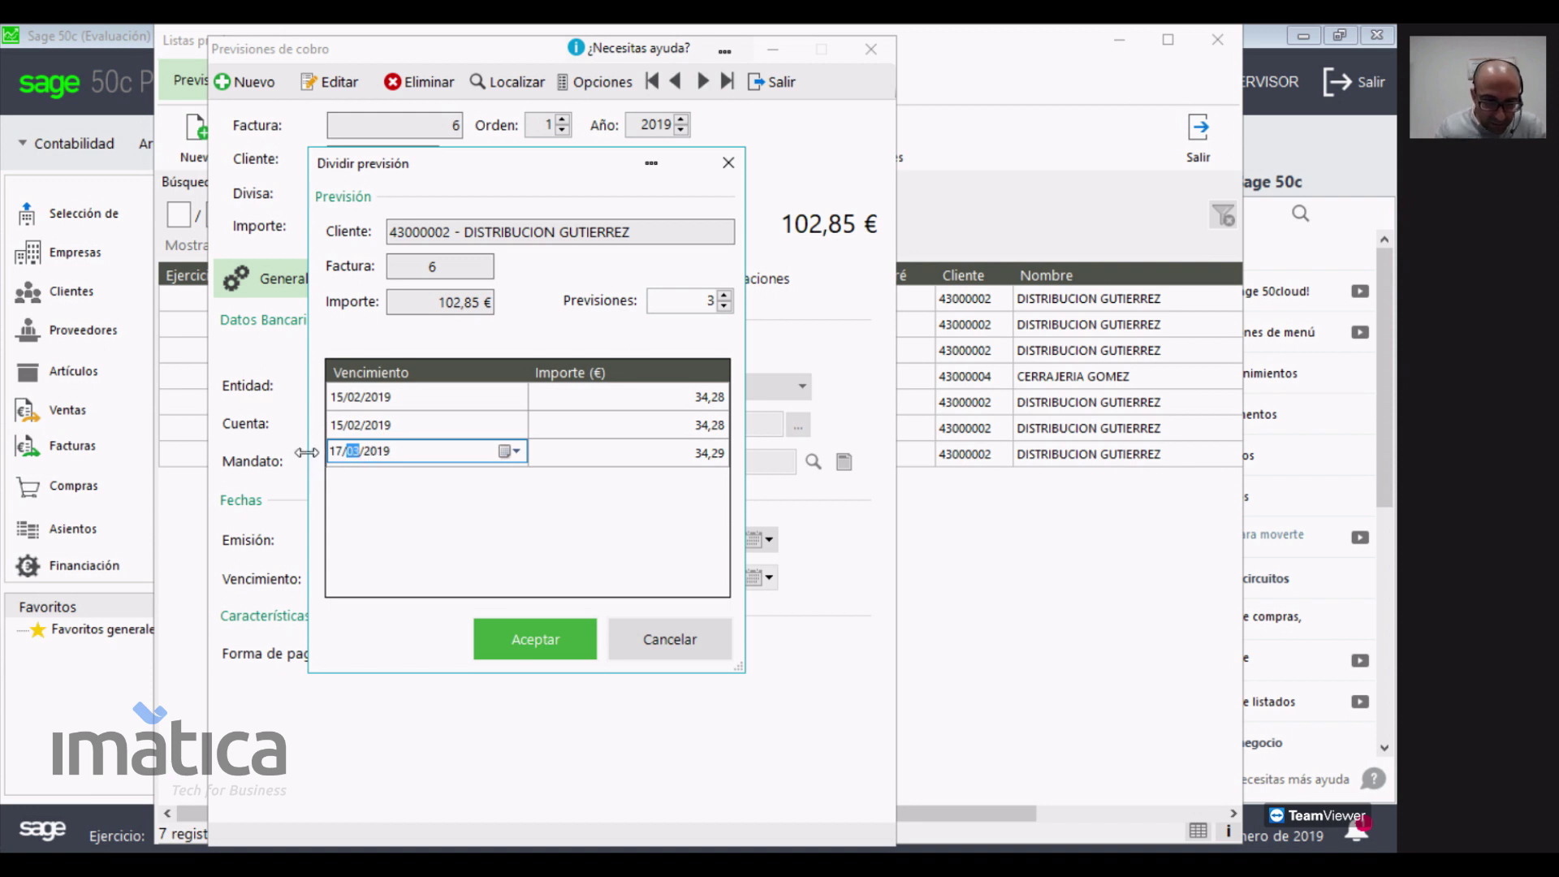
pyautogui.click(336, 451)
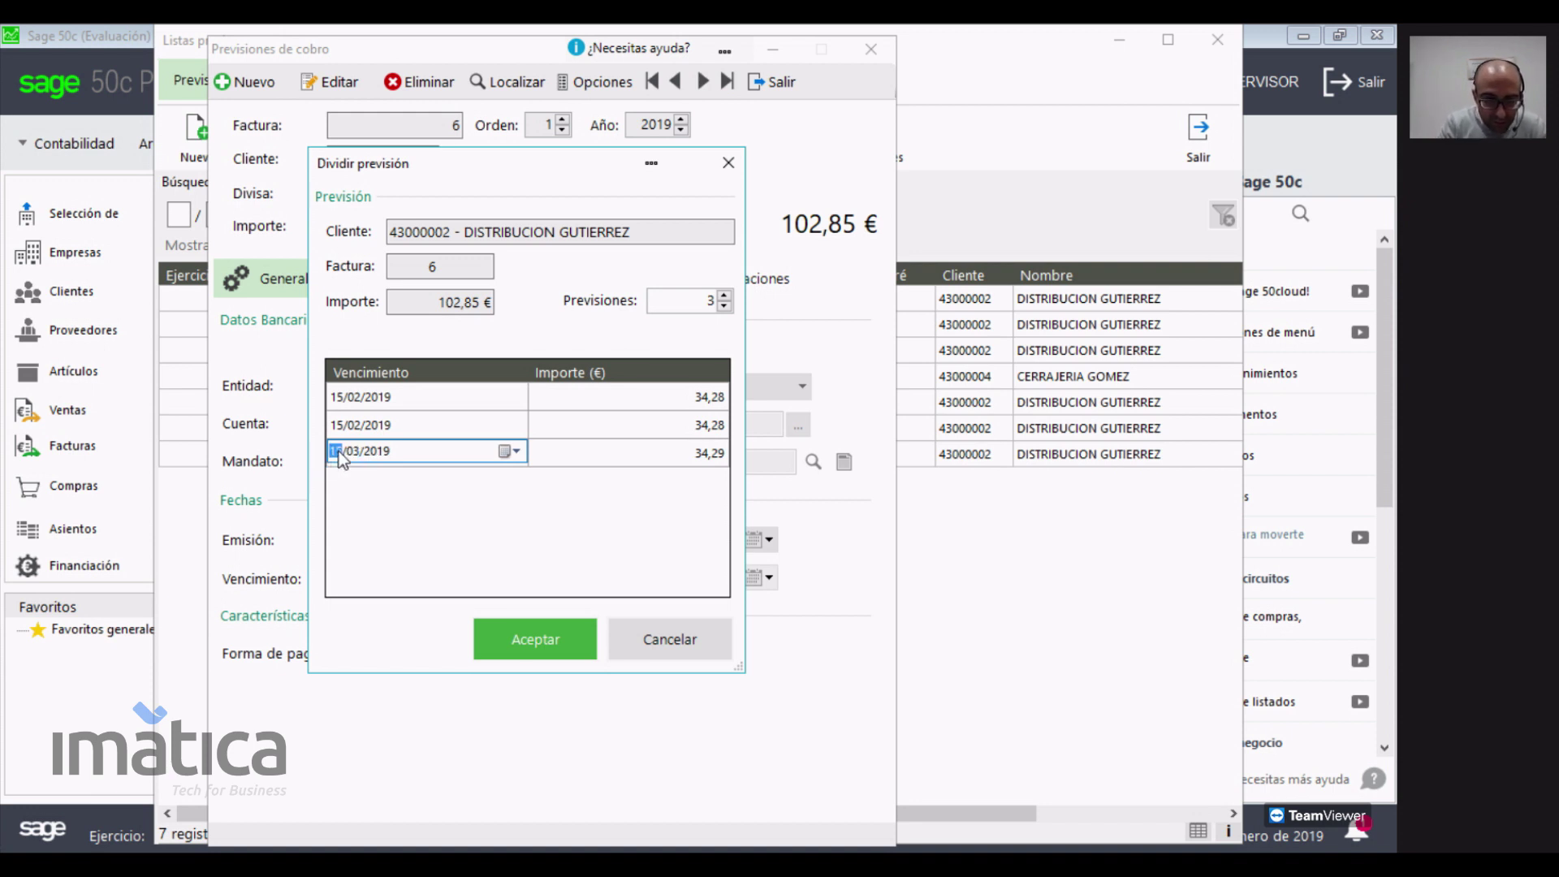
pyautogui.press('Return')
pyautogui.click(362, 456)
pyautogui.click(359, 453)
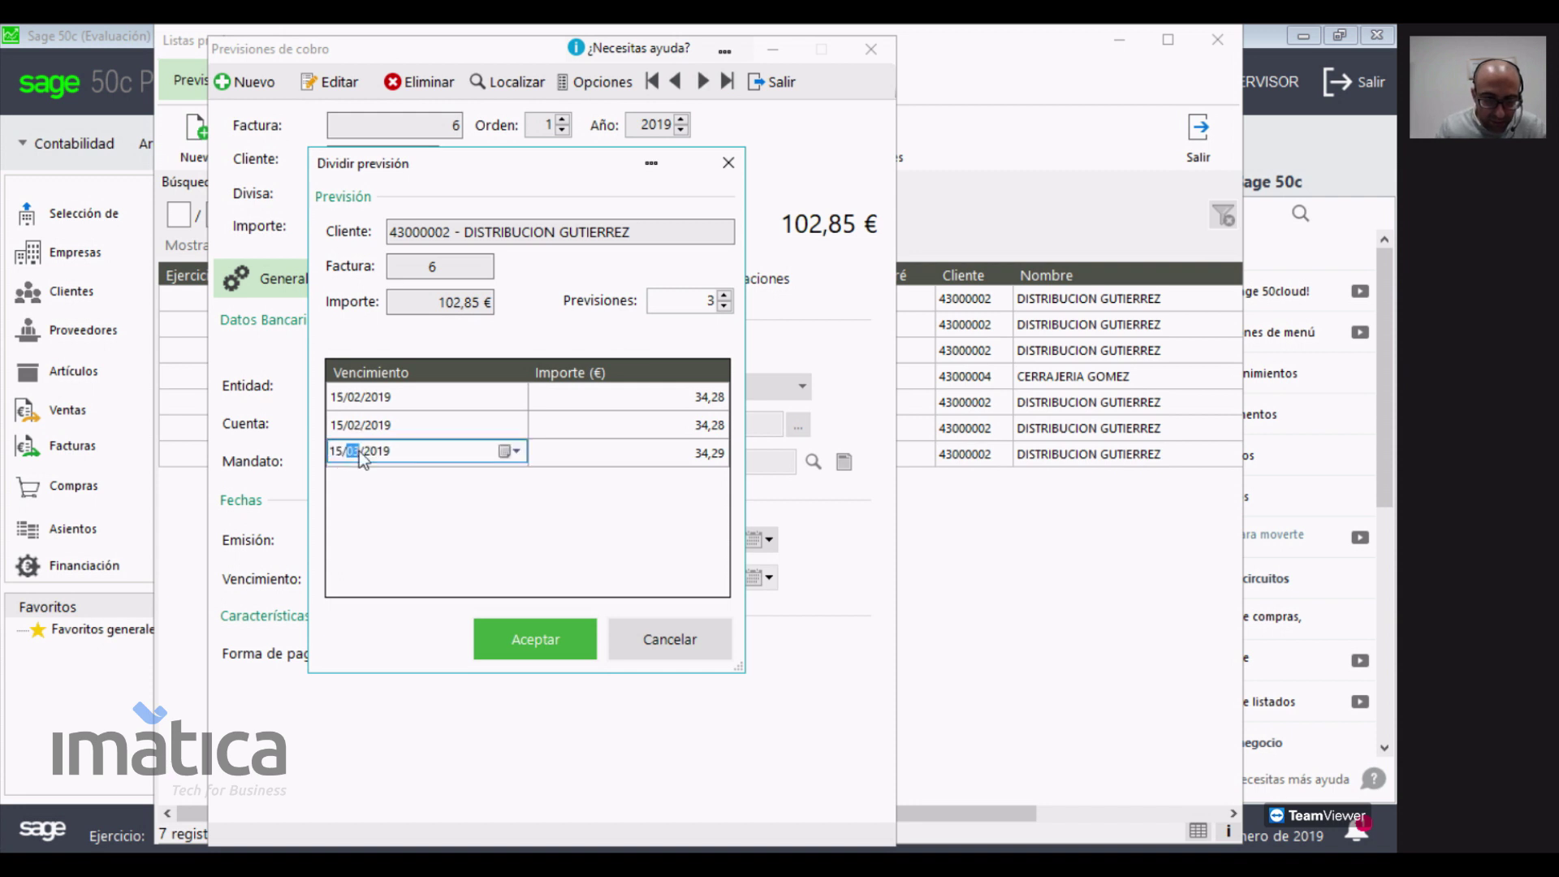
pyautogui.write('04')
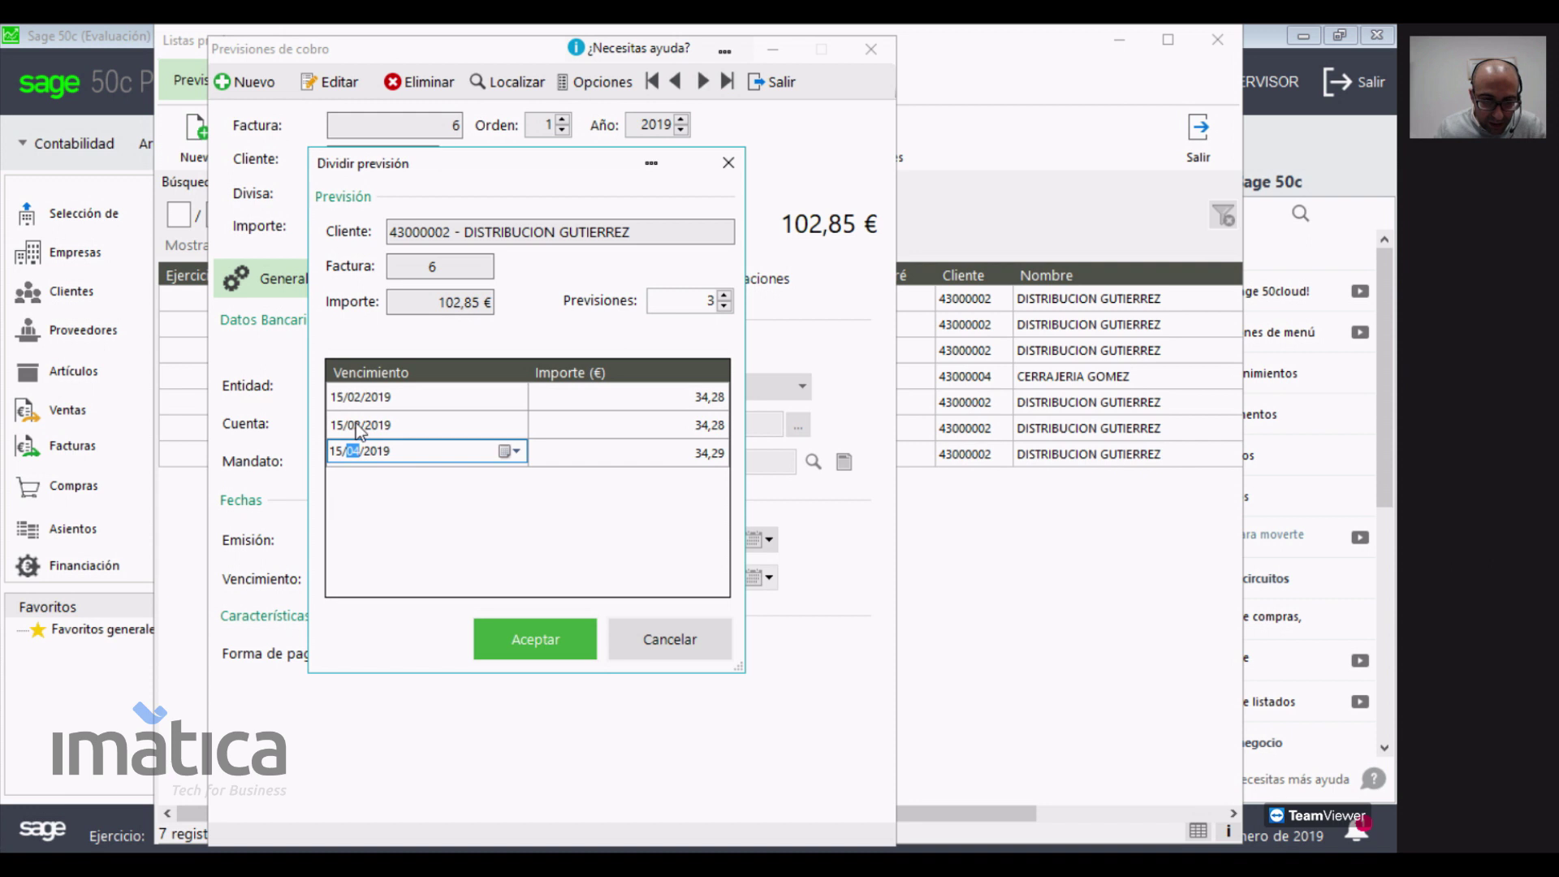
# - Return to the second instalment's due month, accept the division and close the forecast
pyautogui.click(358, 424)
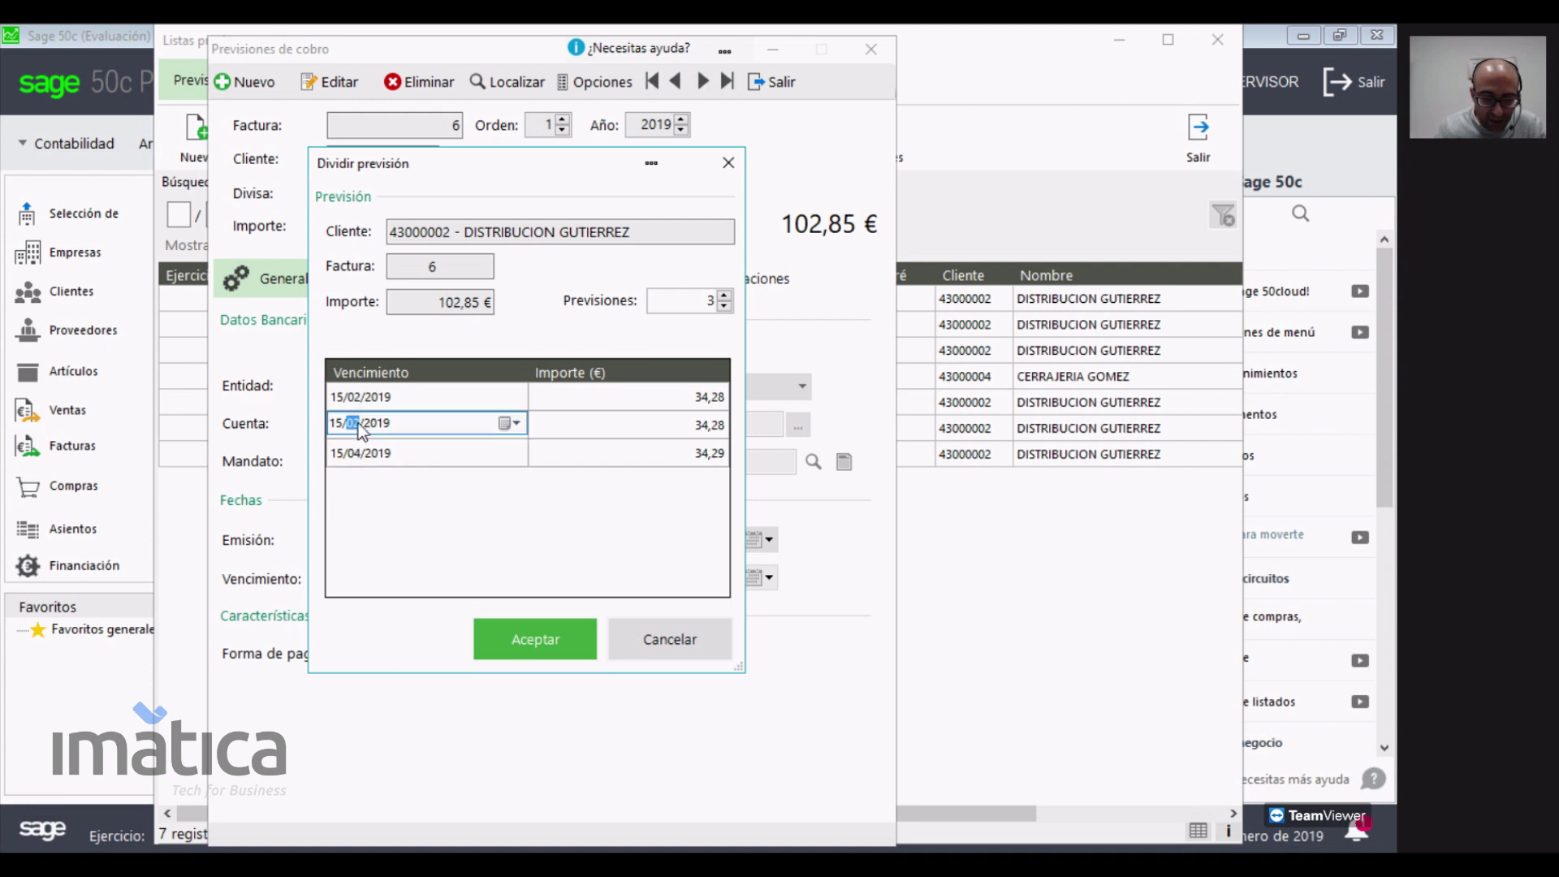
pyautogui.click(530, 641)
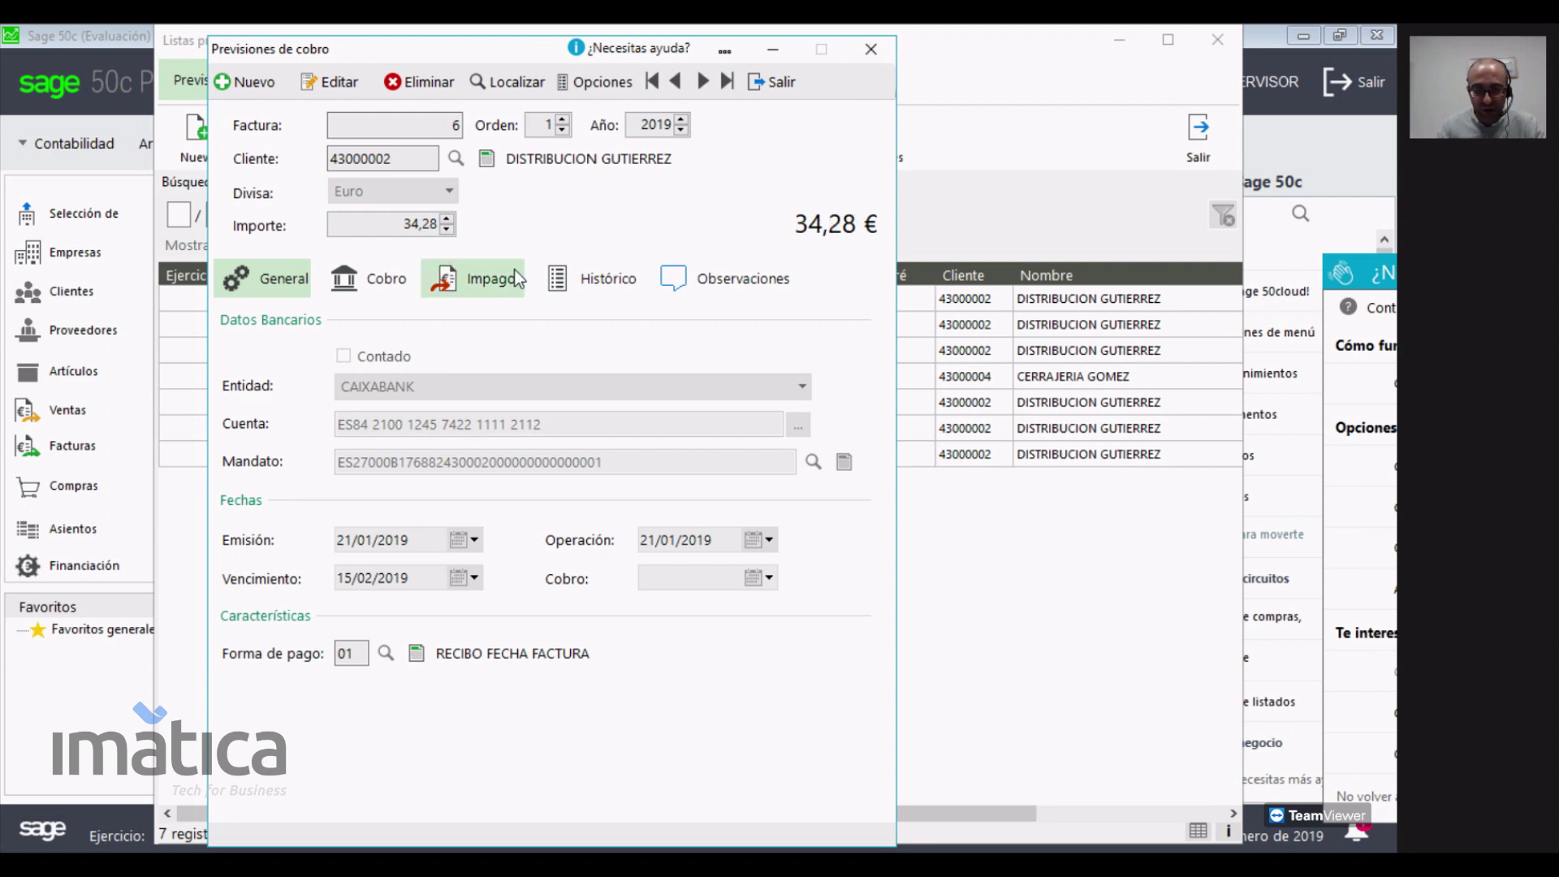
pyautogui.click(614, 289)
pyautogui.click(880, 57)
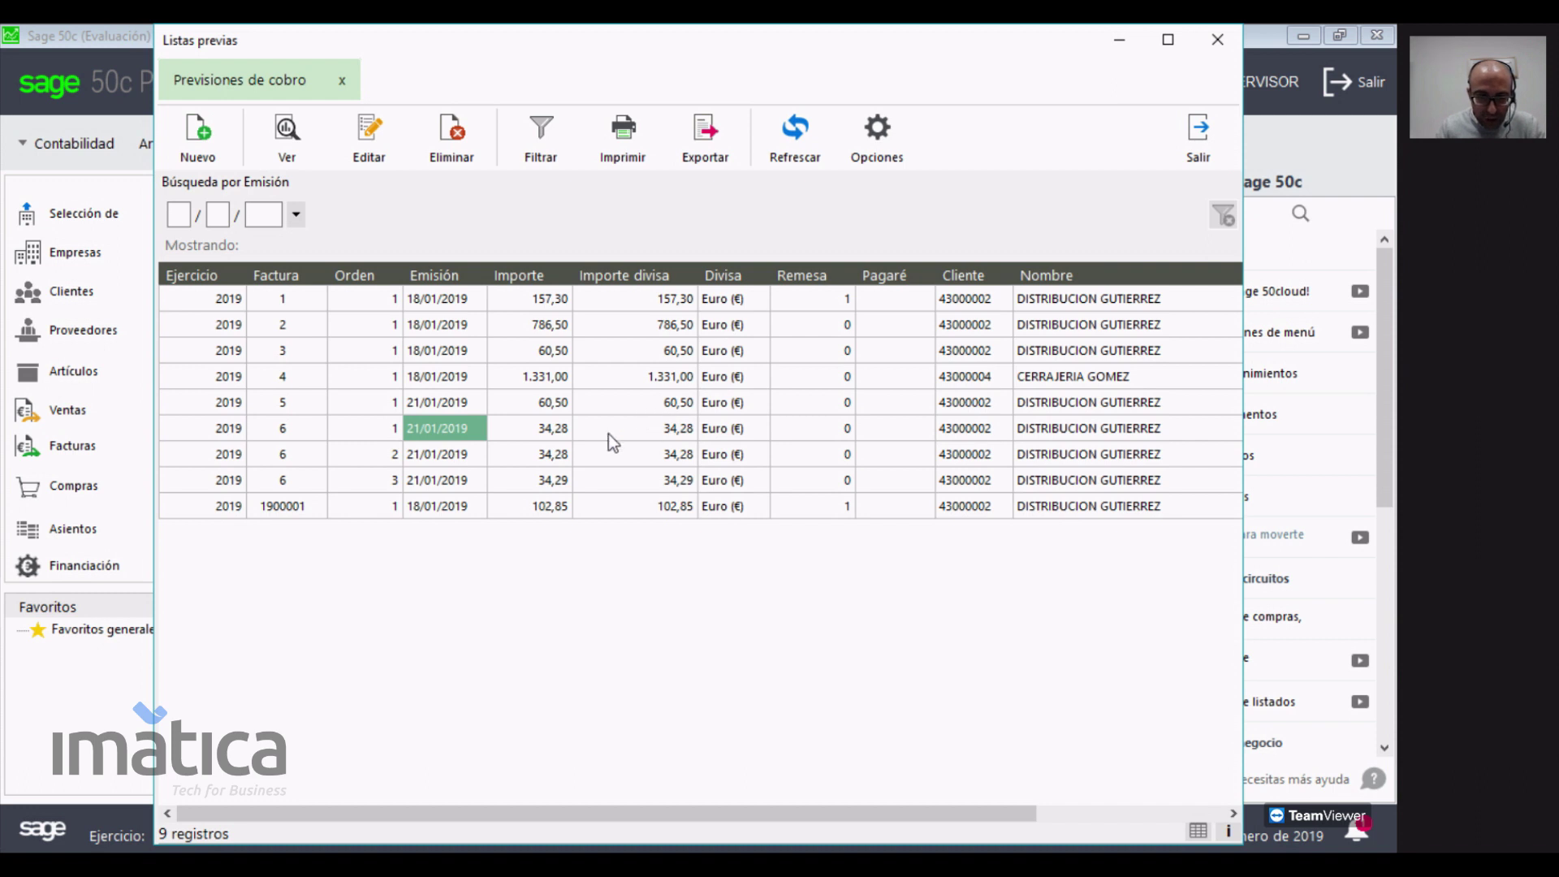
# - Check the amounts of invoice 6's three forecasts in the list and the operations available for them
pyautogui.click(519, 506)
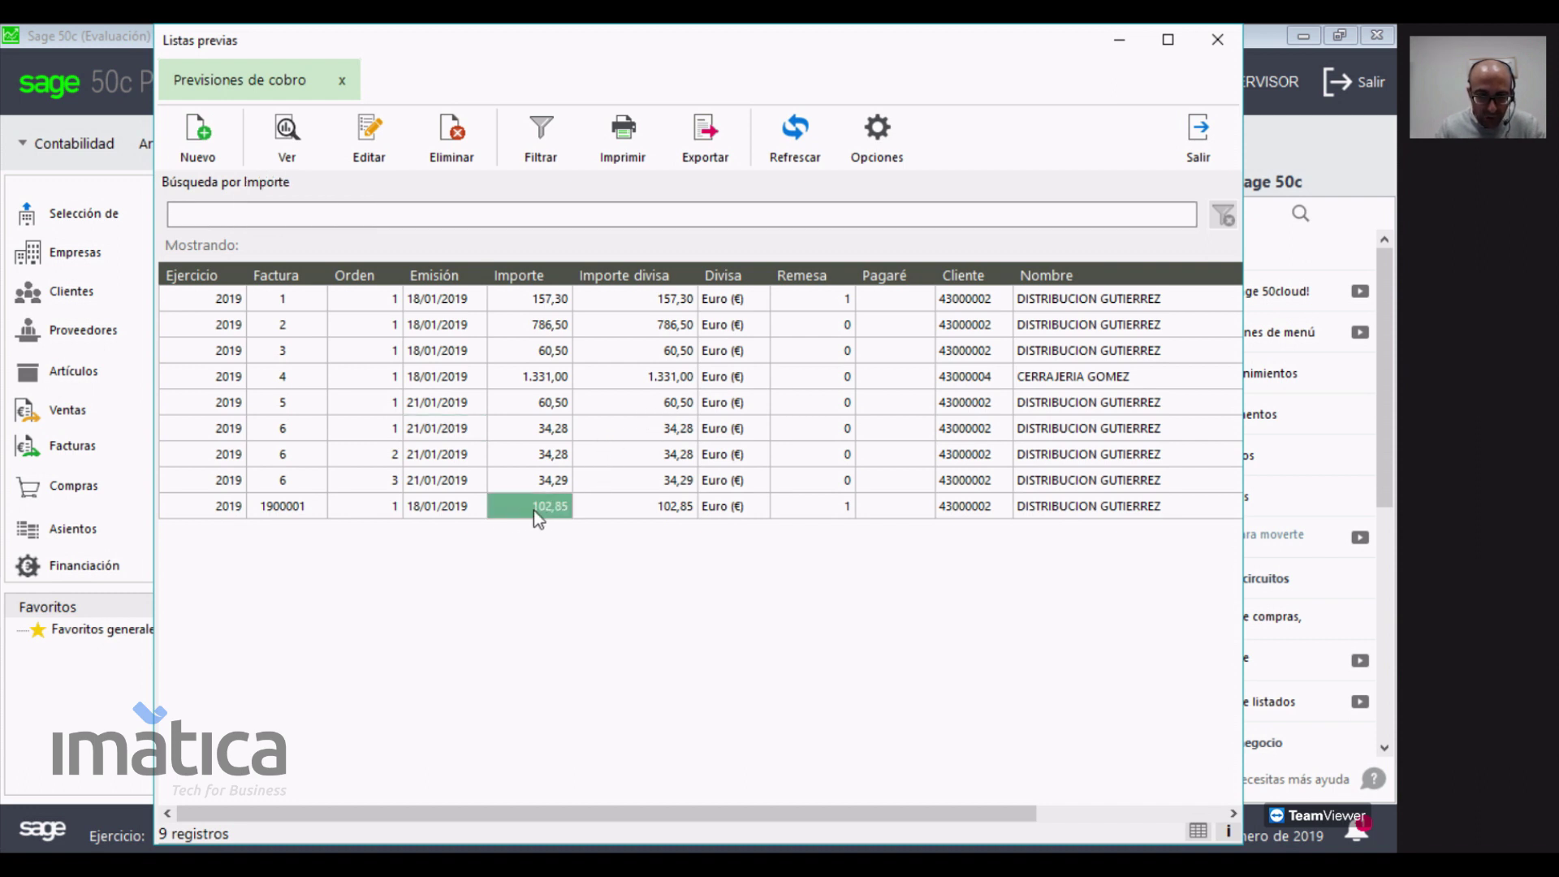
pyautogui.click(548, 430)
pyautogui.click(551, 455)
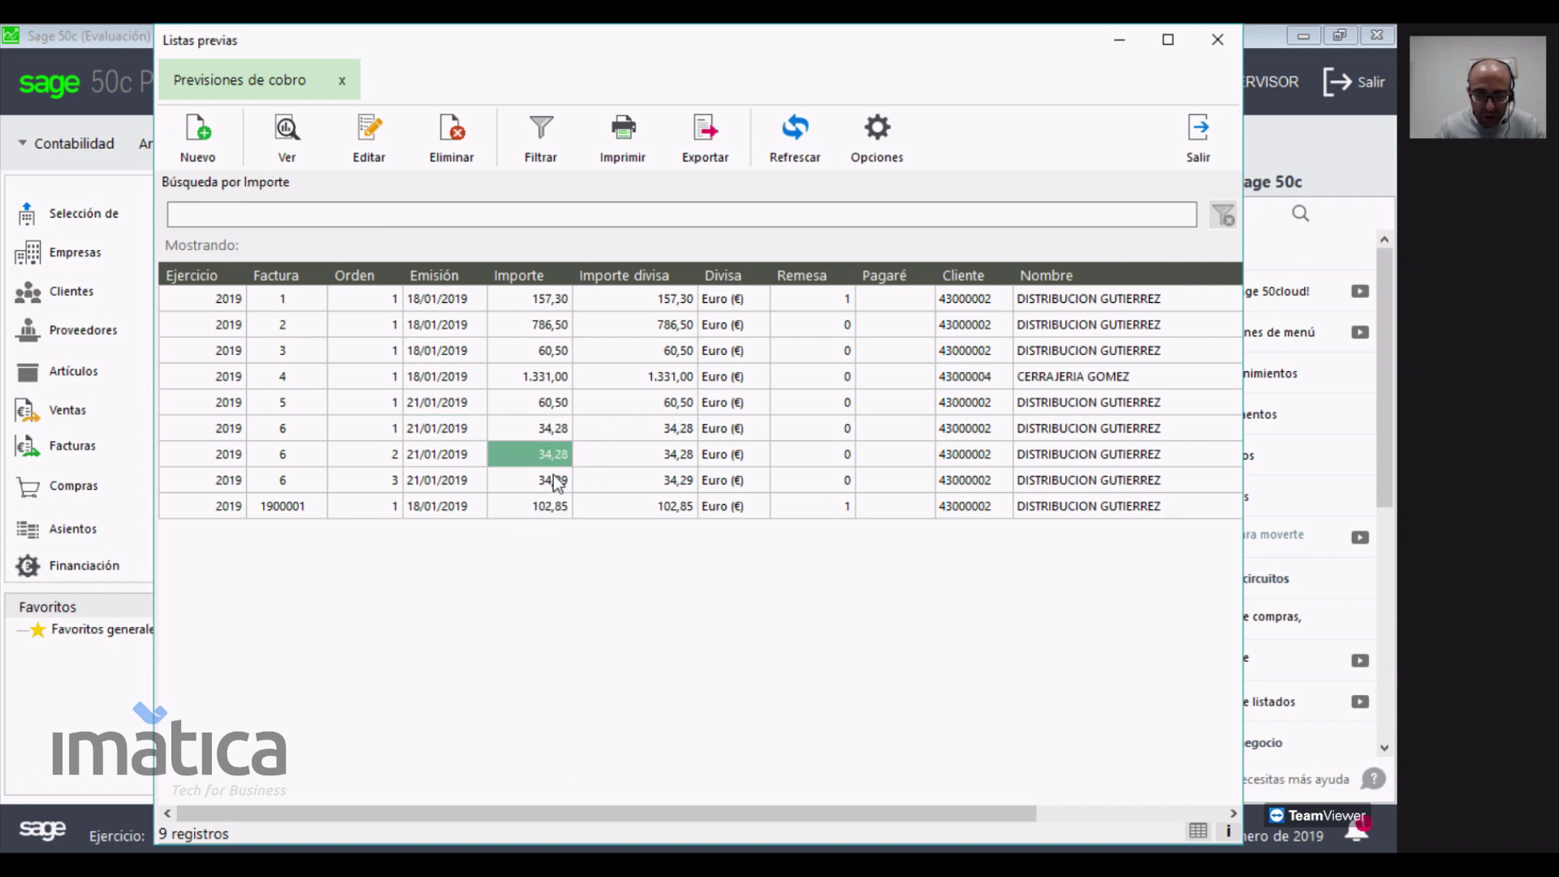
pyautogui.click(556, 482)
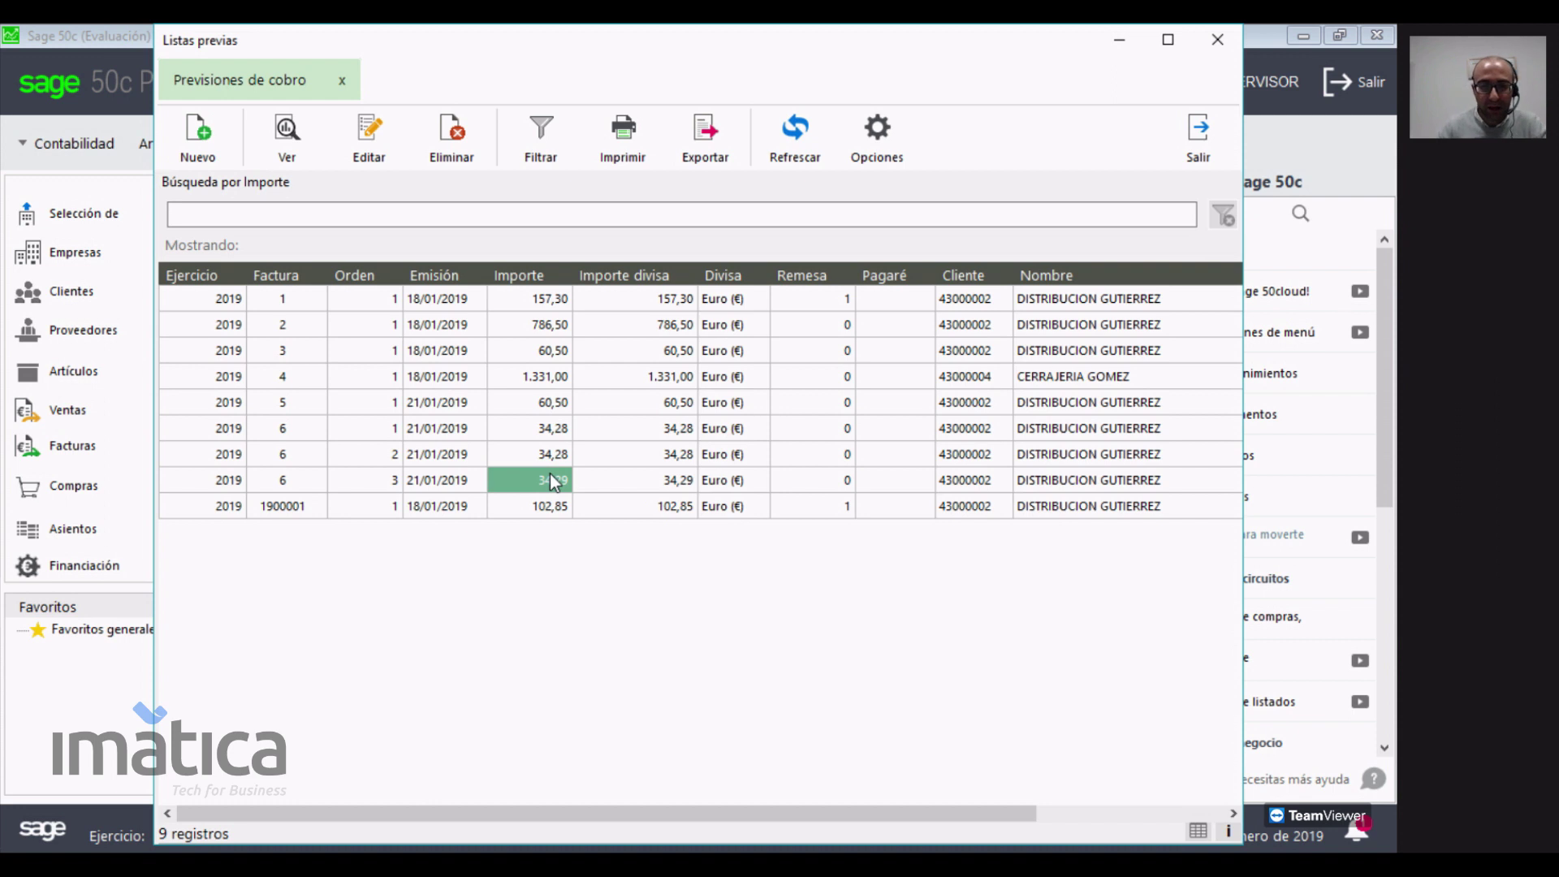
pyautogui.click(878, 152)
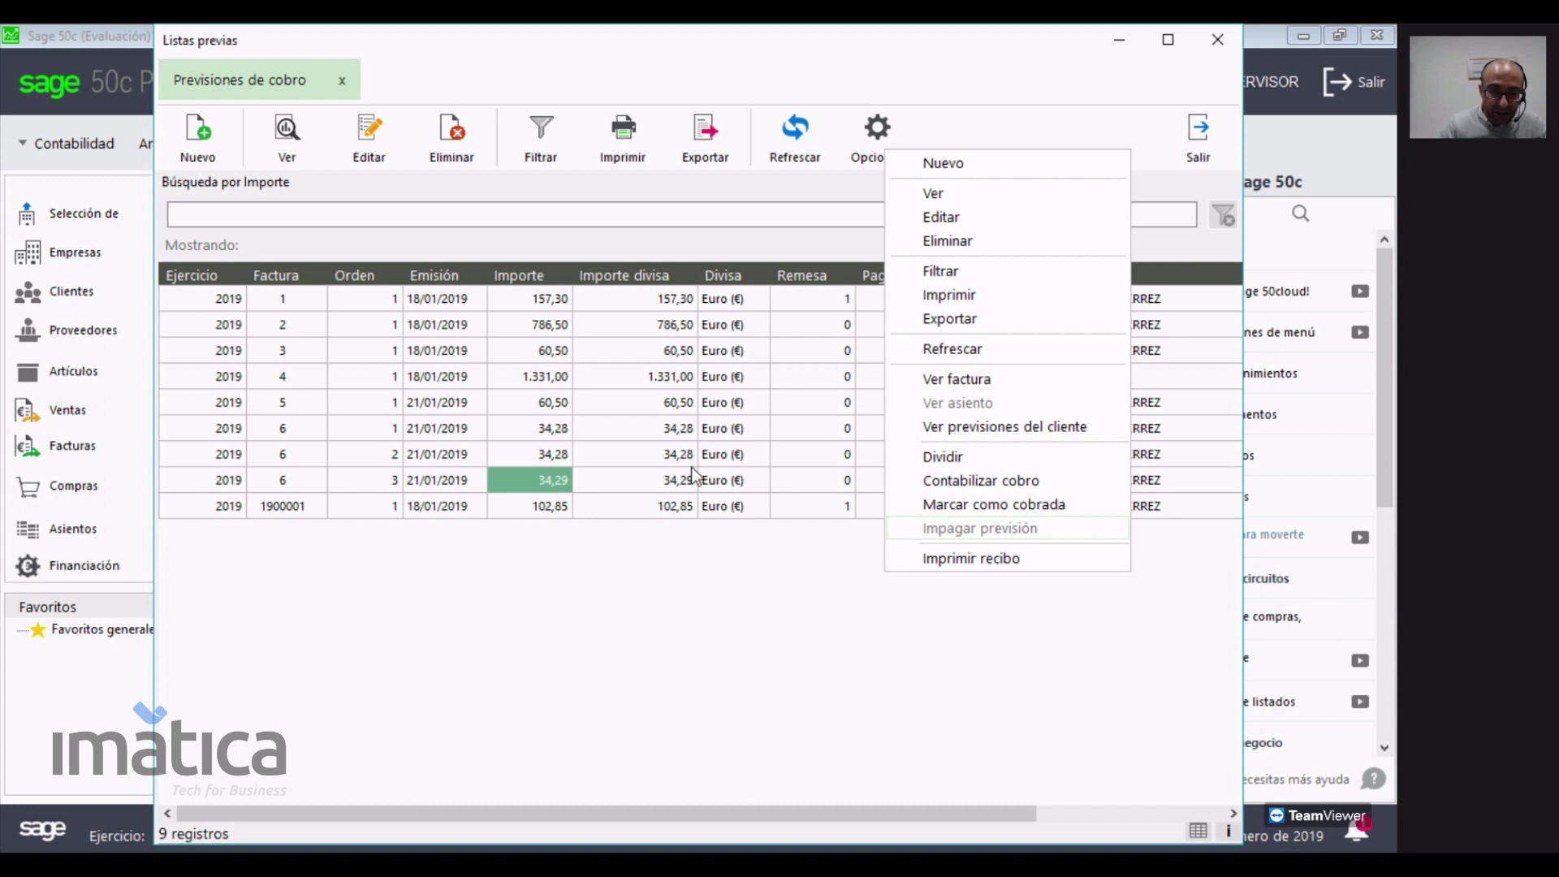
# - Record the collection of invoice 6's first forecast with the 572 CAIXABANK account as the bank
pyautogui.click(533, 427)
pyautogui.click(532, 427)
pyautogui.rightClick(532, 427)
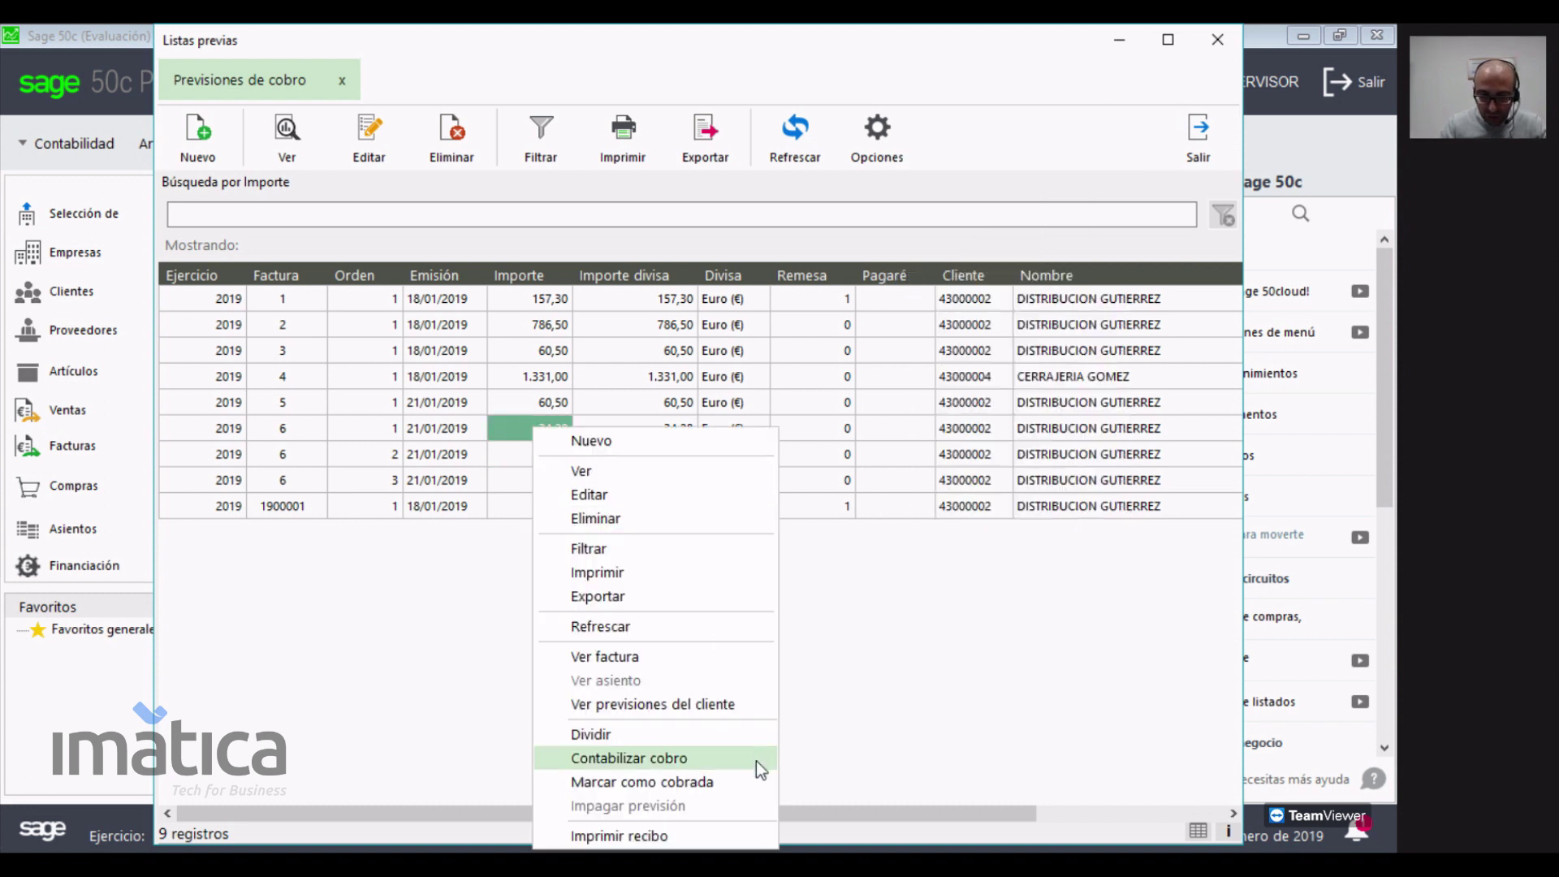
pyautogui.click(737, 781)
pyautogui.click(730, 528)
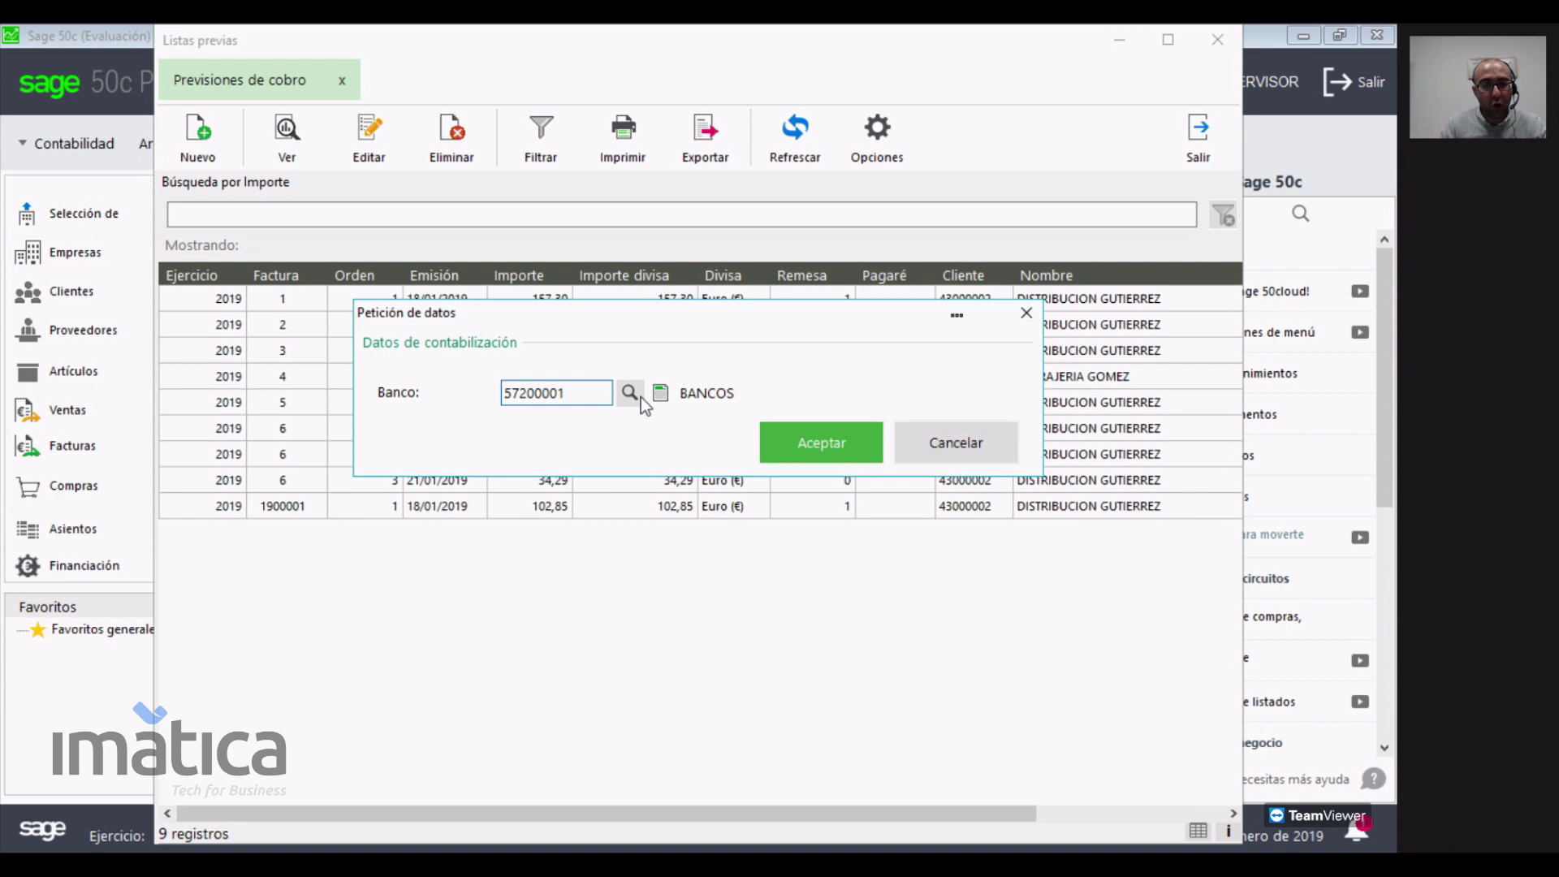
pyautogui.click(631, 396)
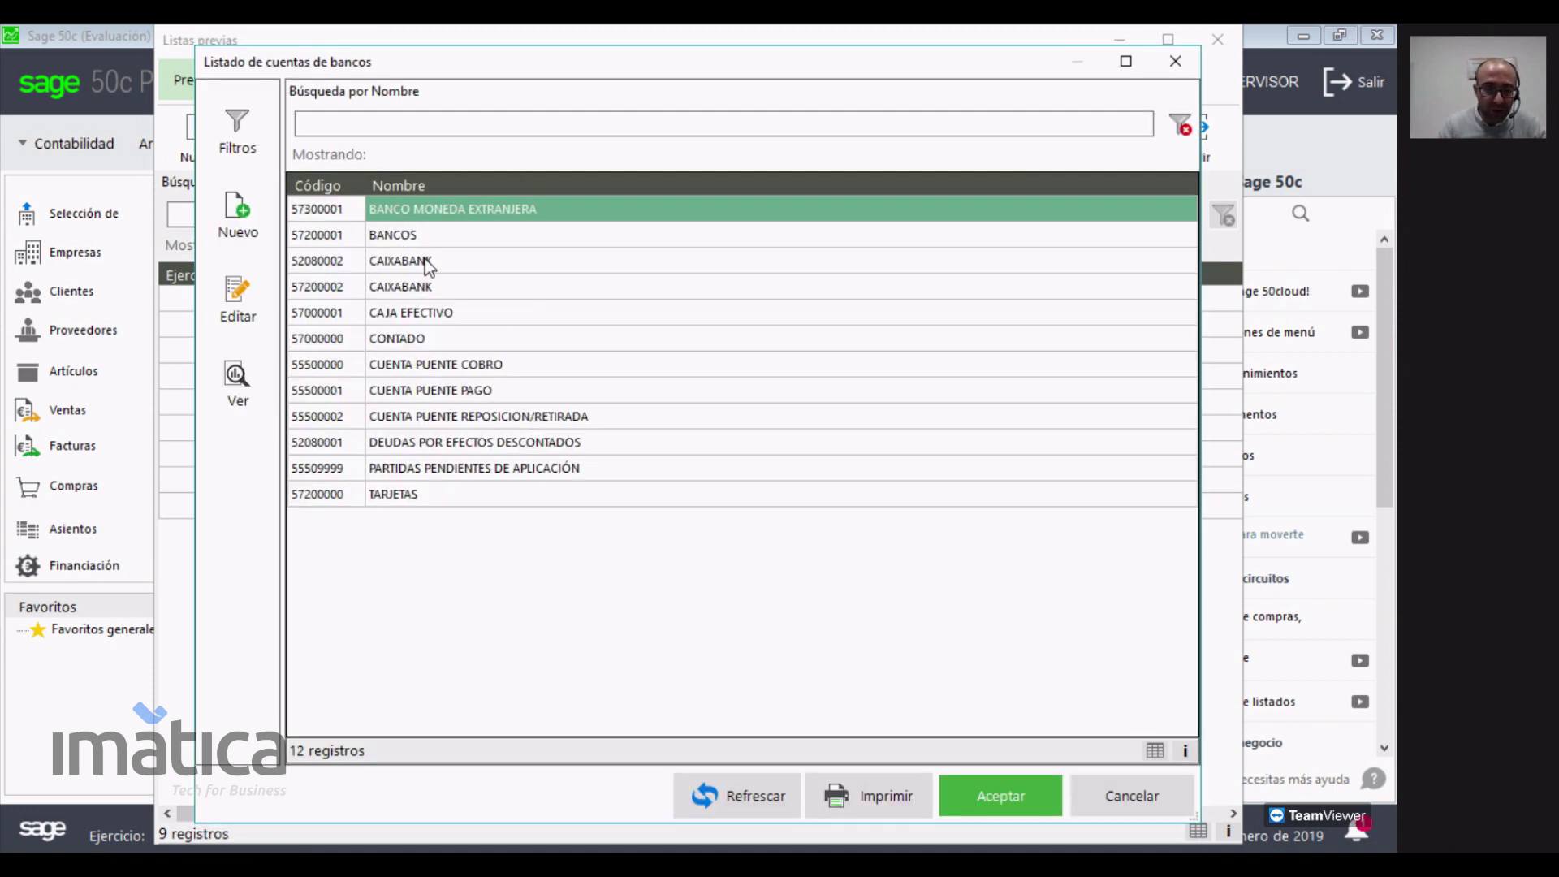
pyautogui.doubleClick(442, 286)
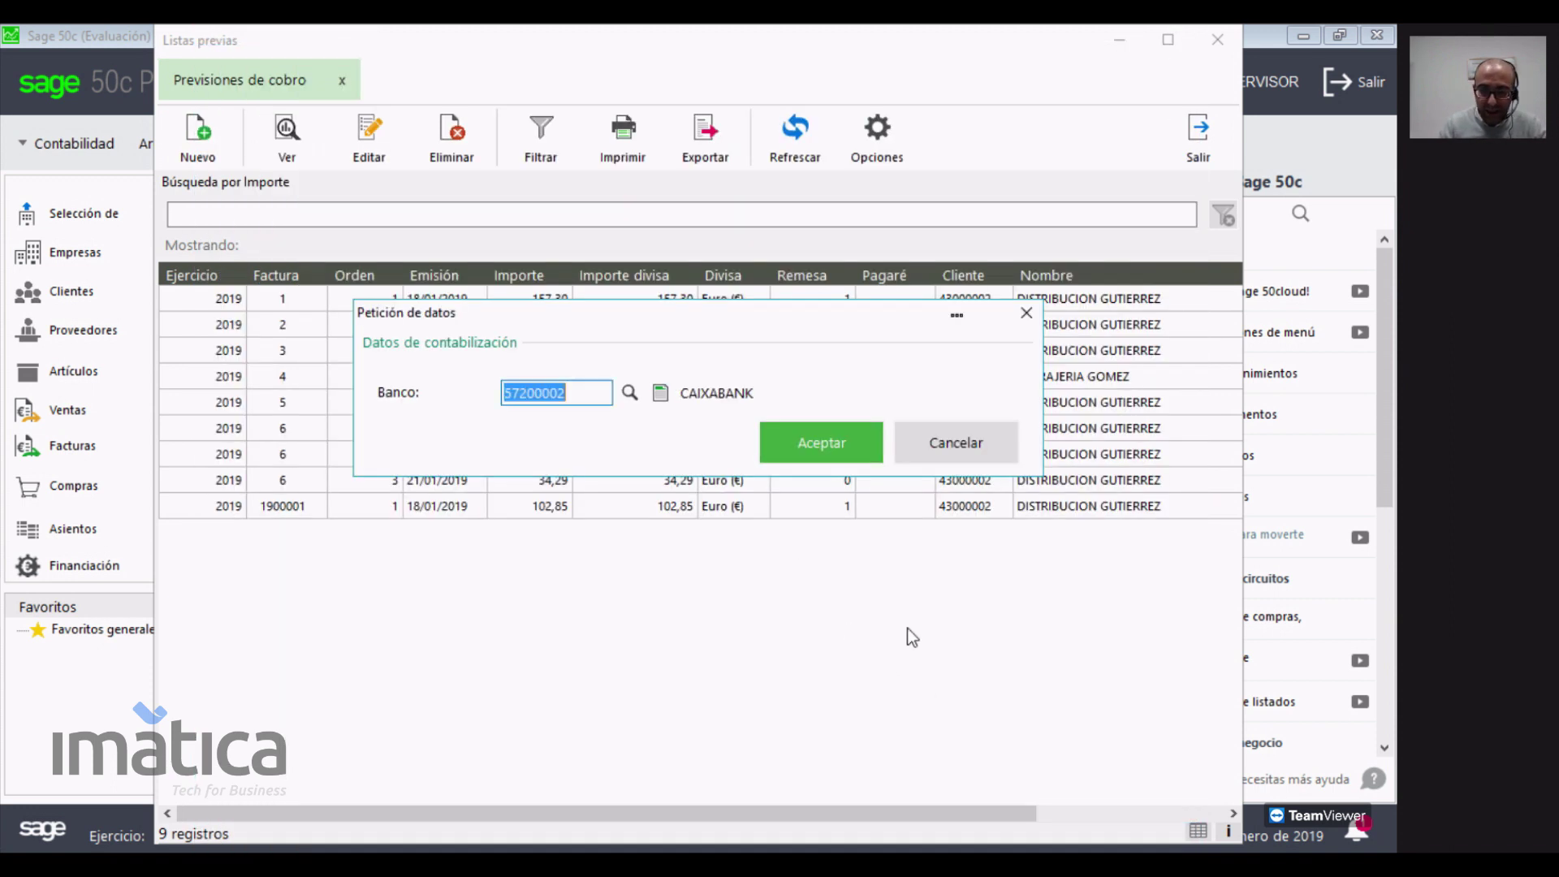
pyautogui.click(836, 446)
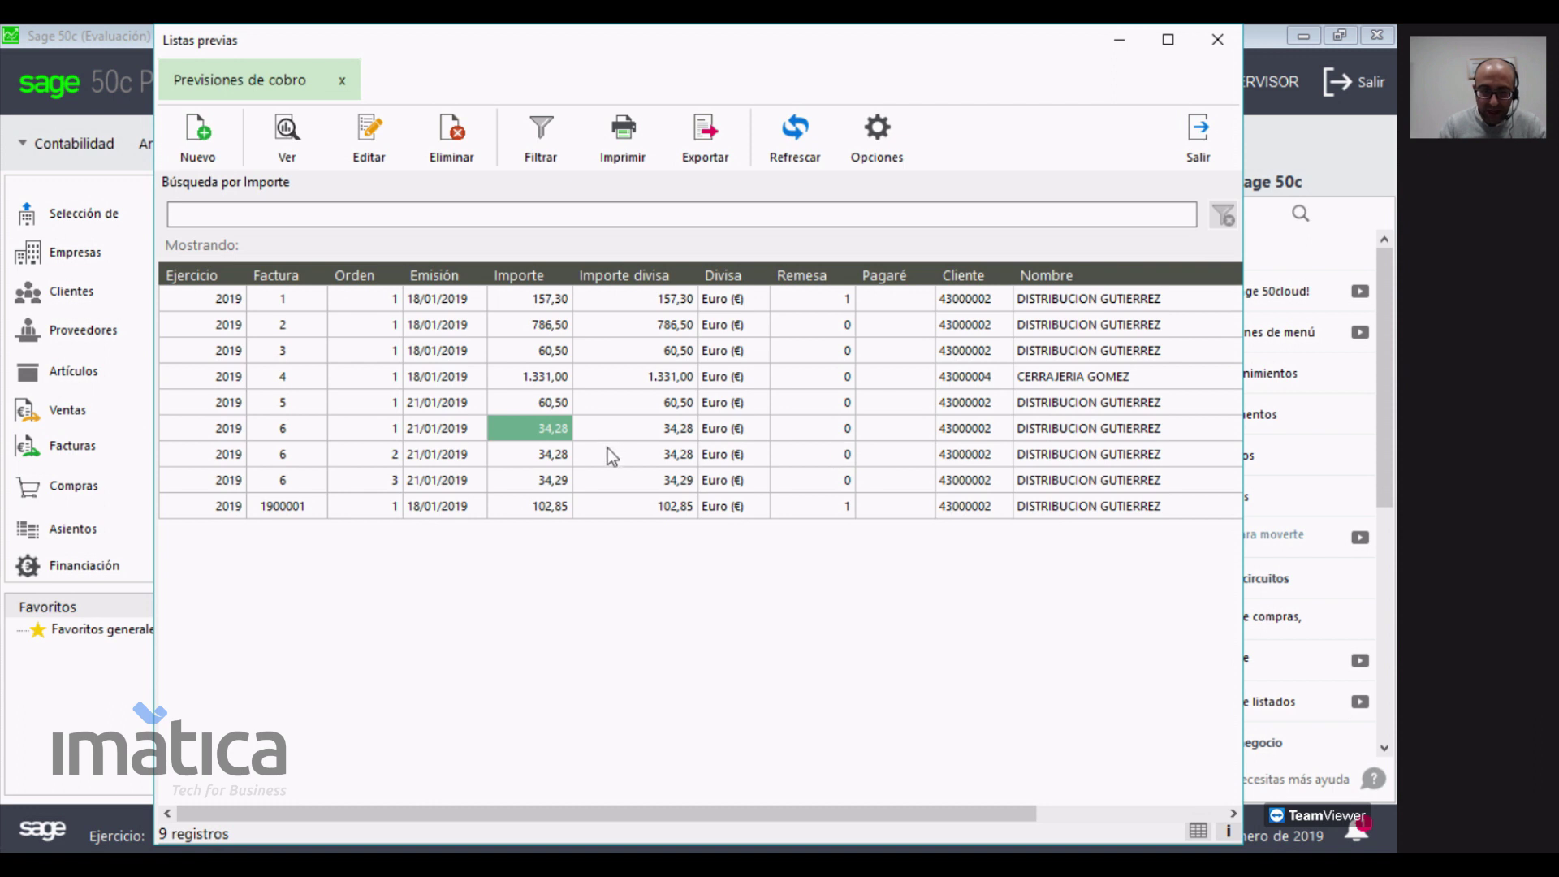
# - Post the collection of invoice 6's first forecast with the BANCOS account as the bank, and close the collection forecast list
pyautogui.click(634, 427)
pyautogui.rightClick(638, 431)
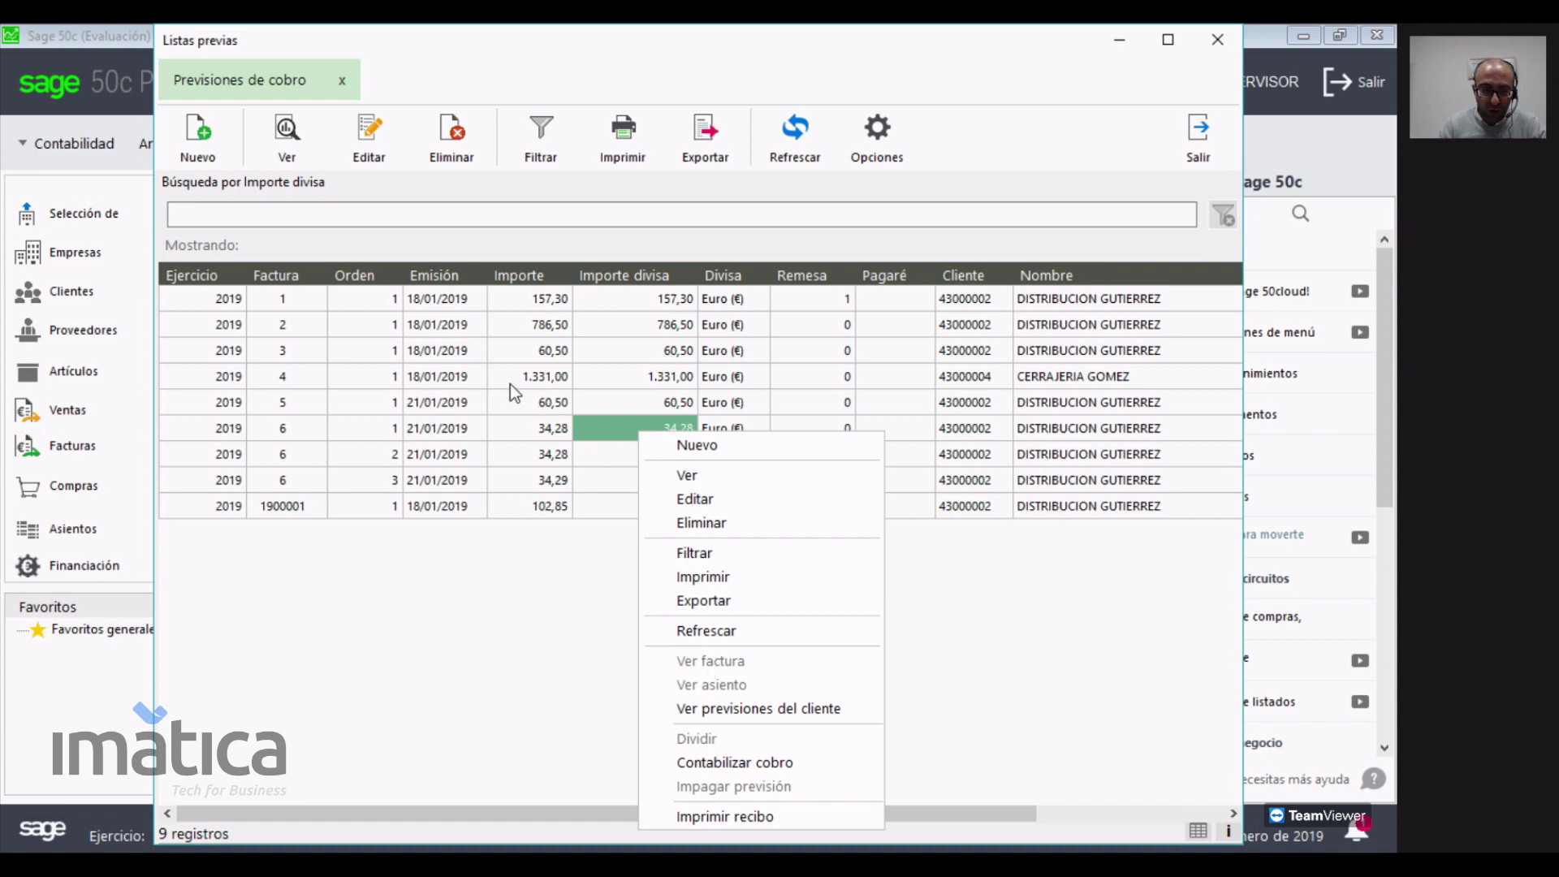
pyautogui.click(734, 761)
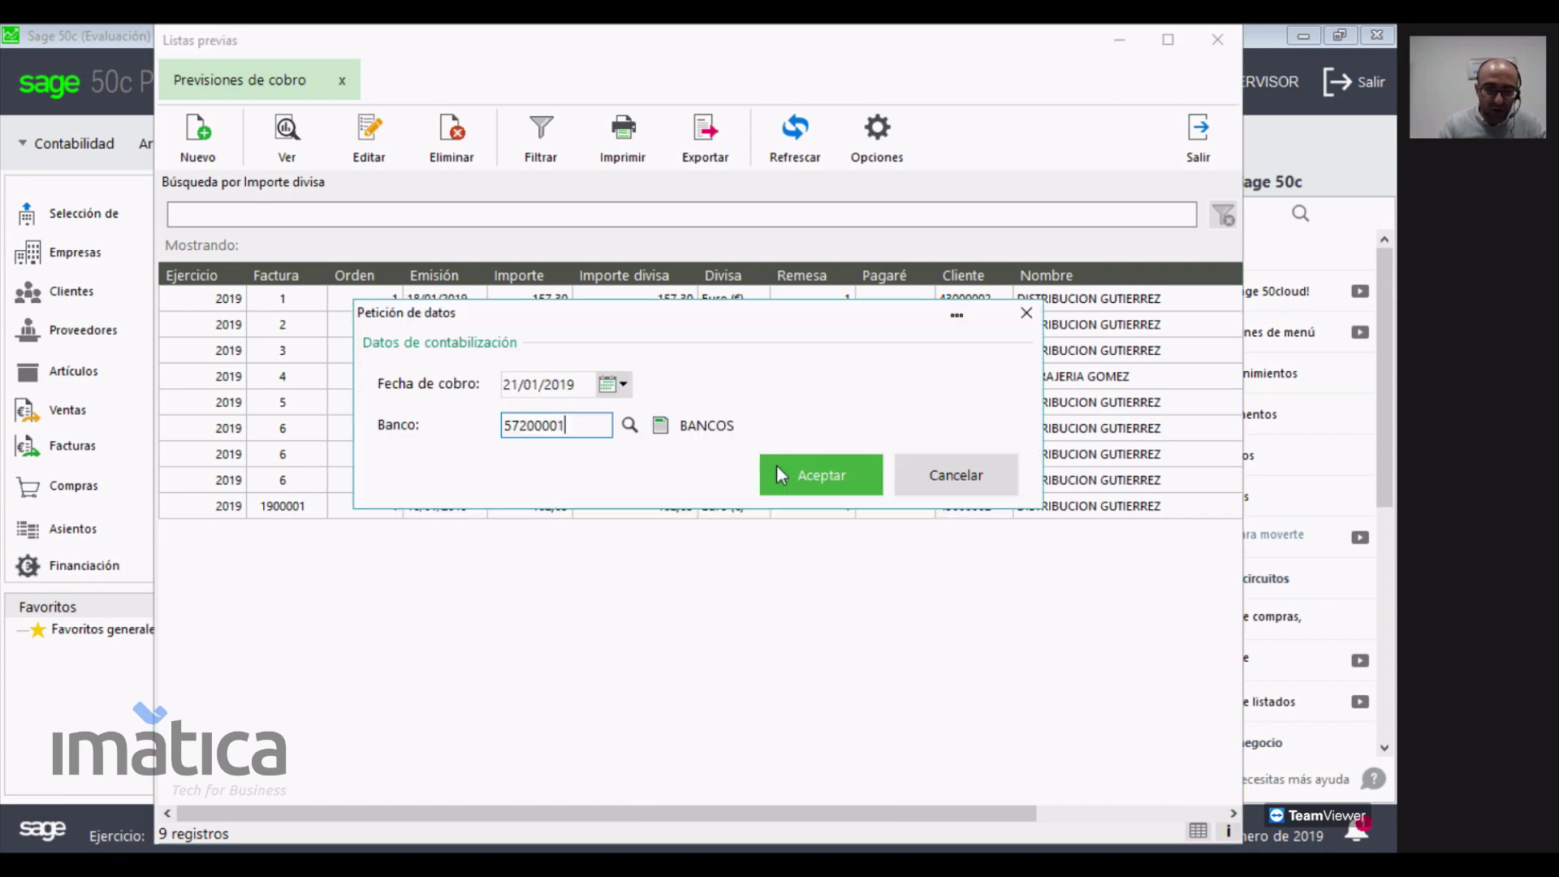
pyautogui.click(805, 479)
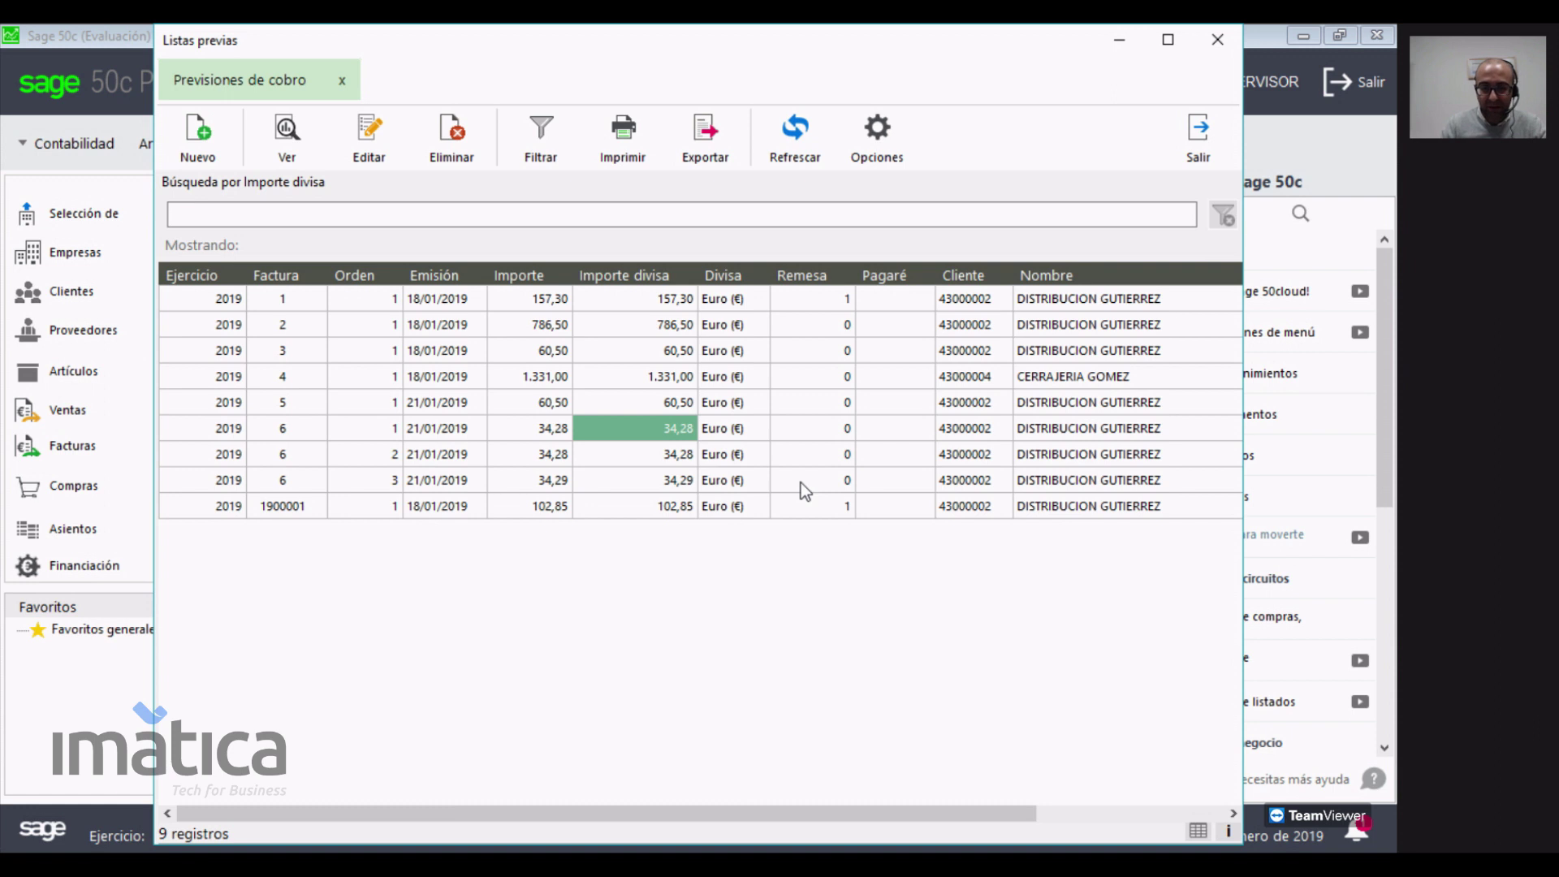
pyautogui.click(1189, 154)
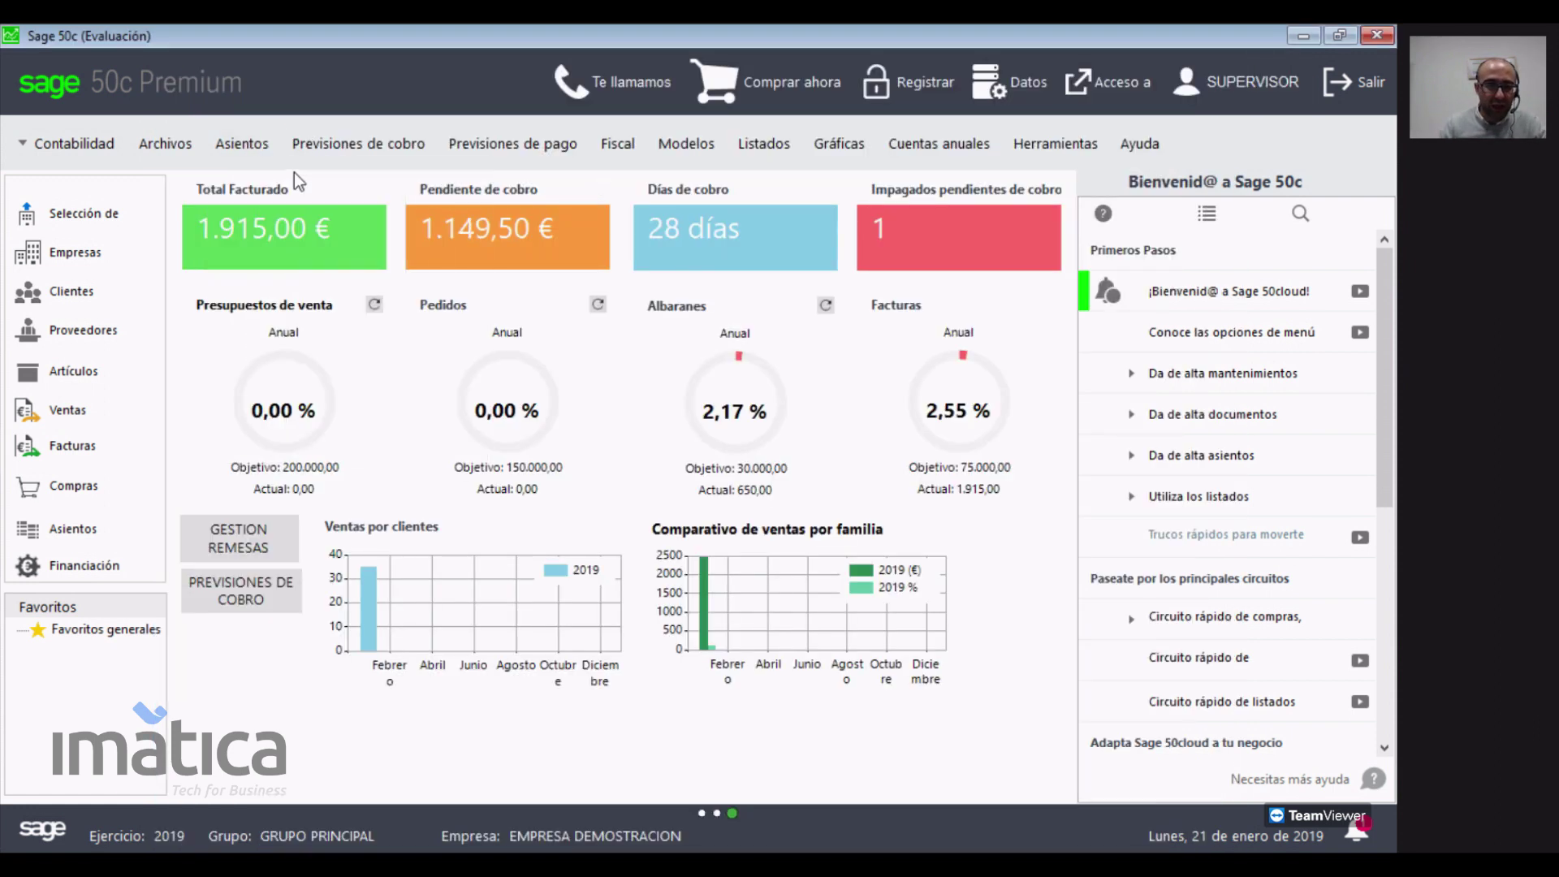
# - Examine the accounting entry for the collection of invoice 6/1, and close the entry and the entries list
pyautogui.click(251, 148)
pyautogui.click(266, 174)
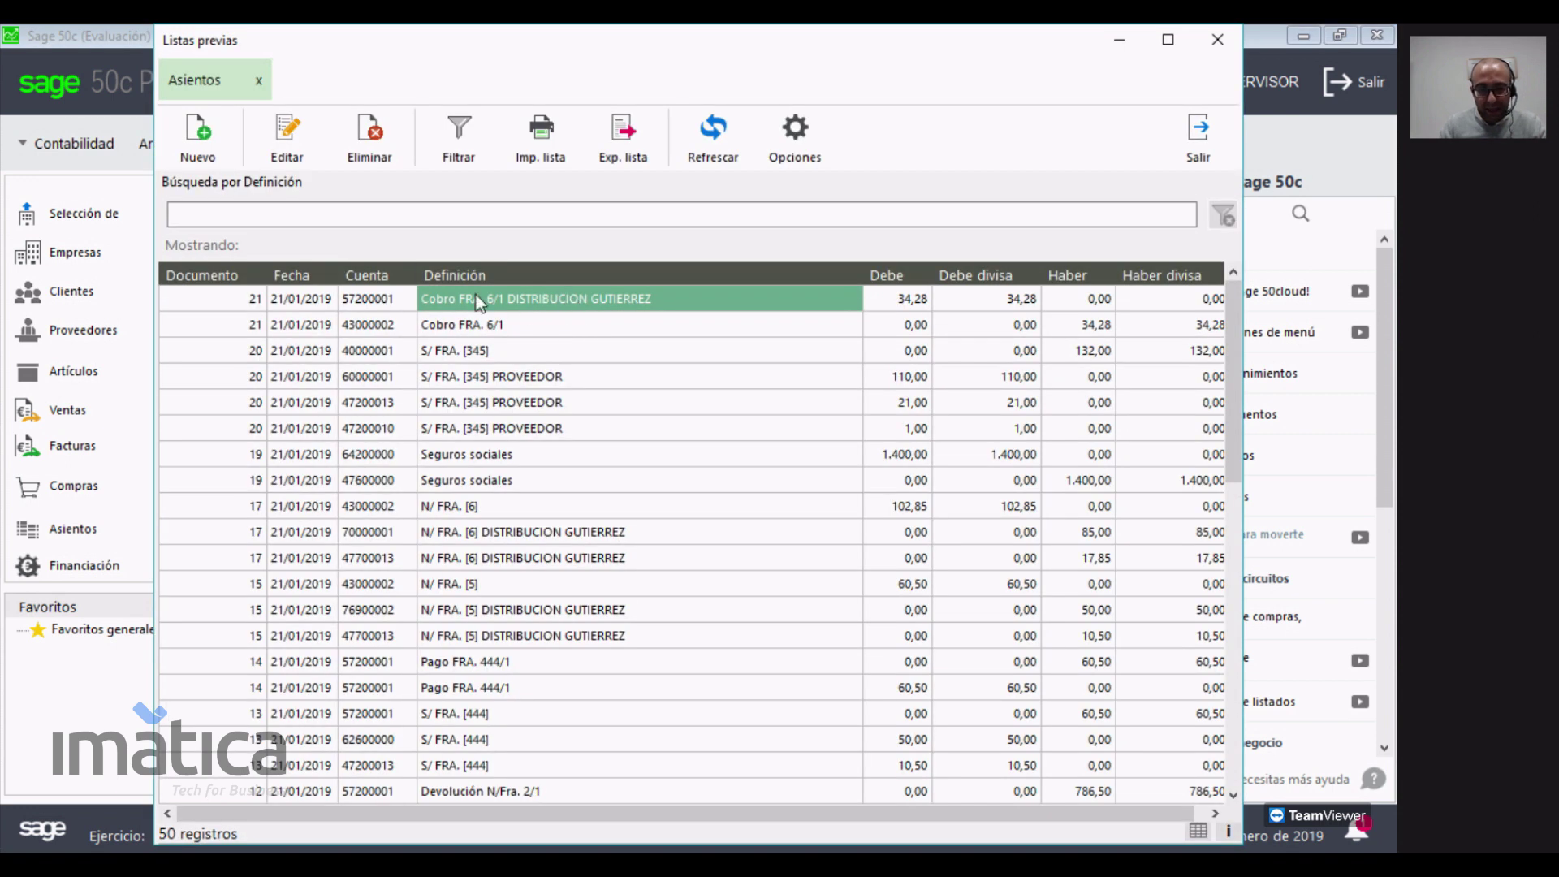
pyautogui.click(893, 301)
pyautogui.doubleClick(628, 299)
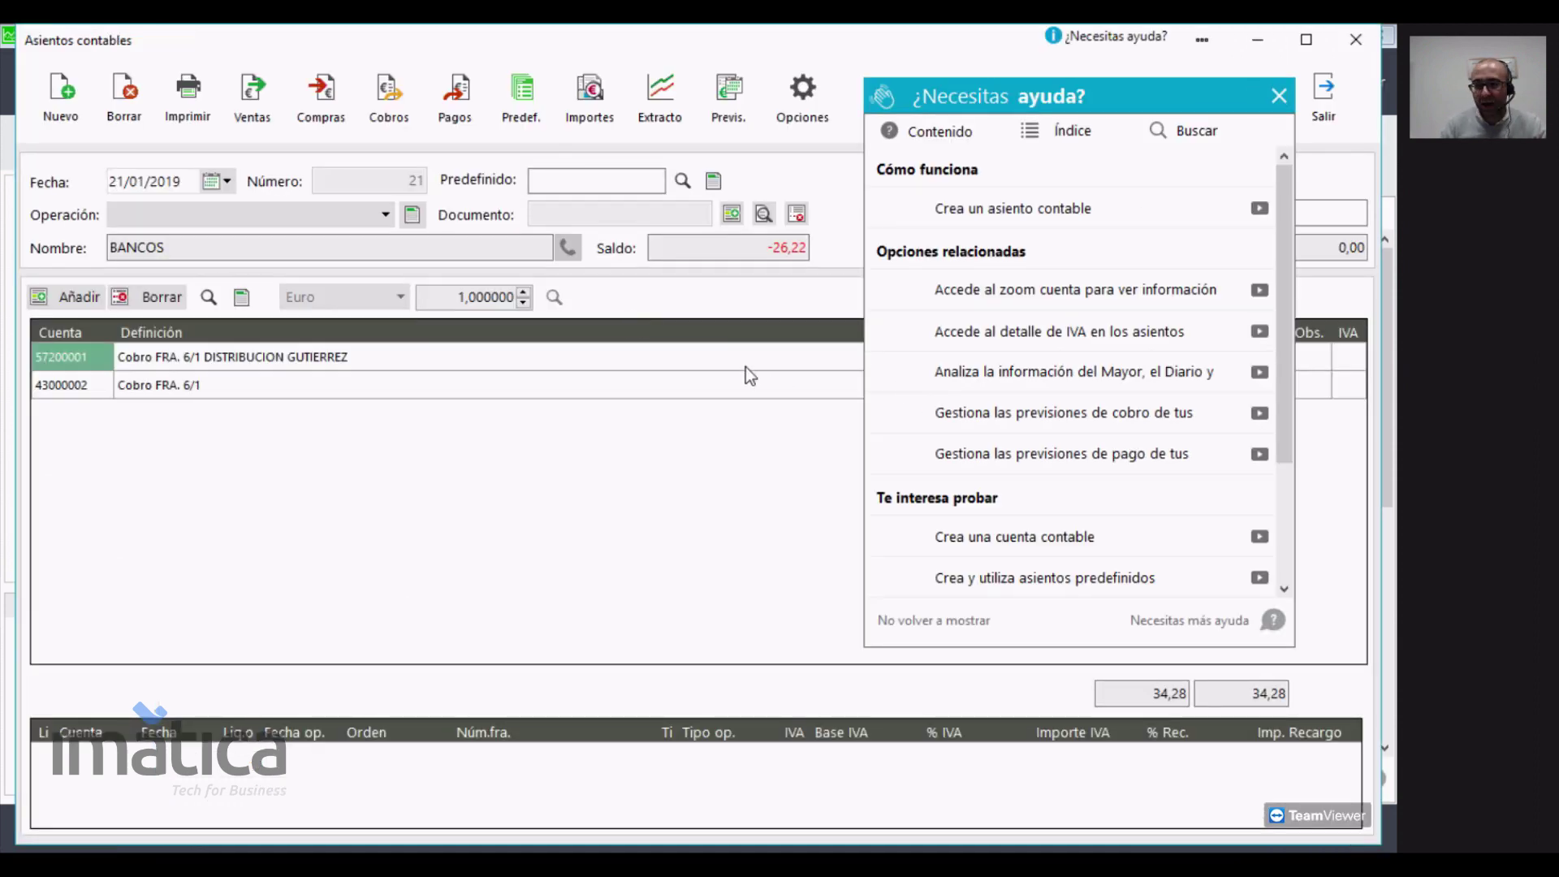
pyautogui.click(1282, 94)
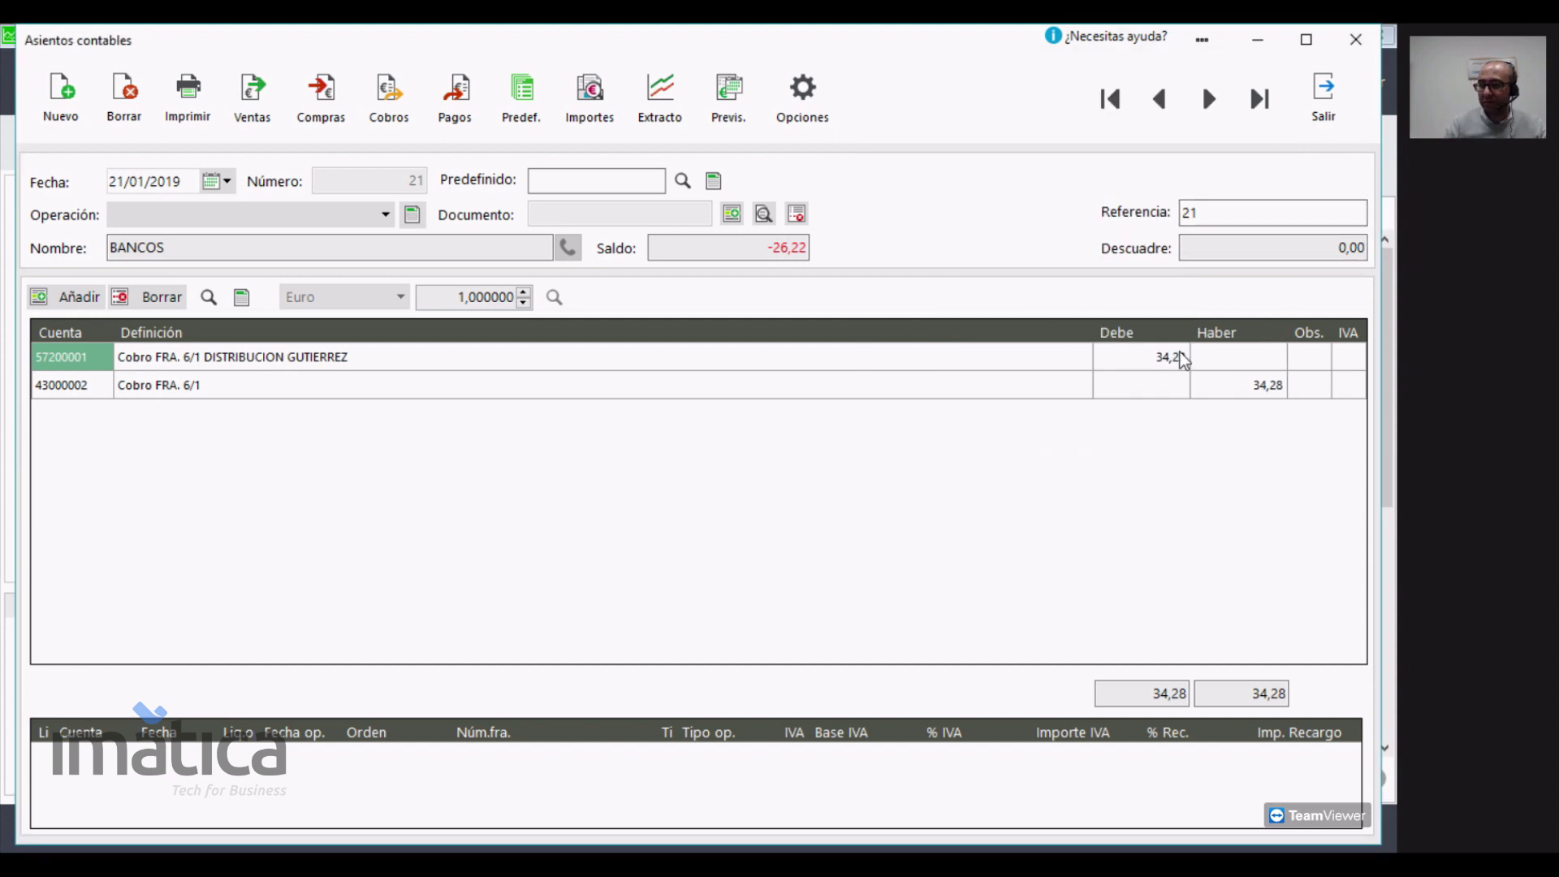
pyautogui.click(1347, 117)
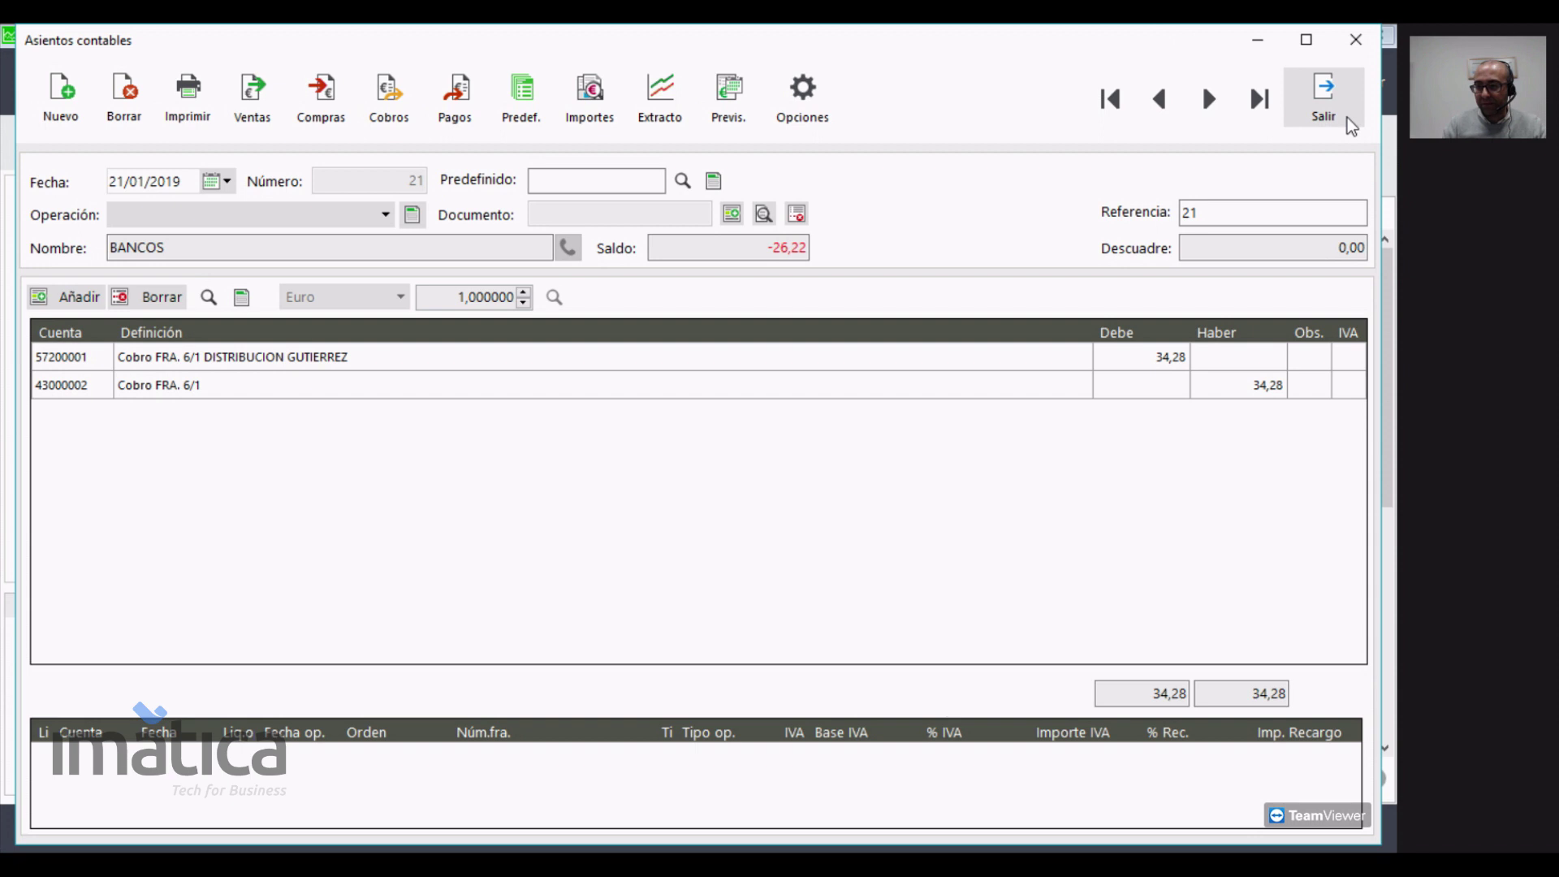
pyautogui.click(1204, 142)
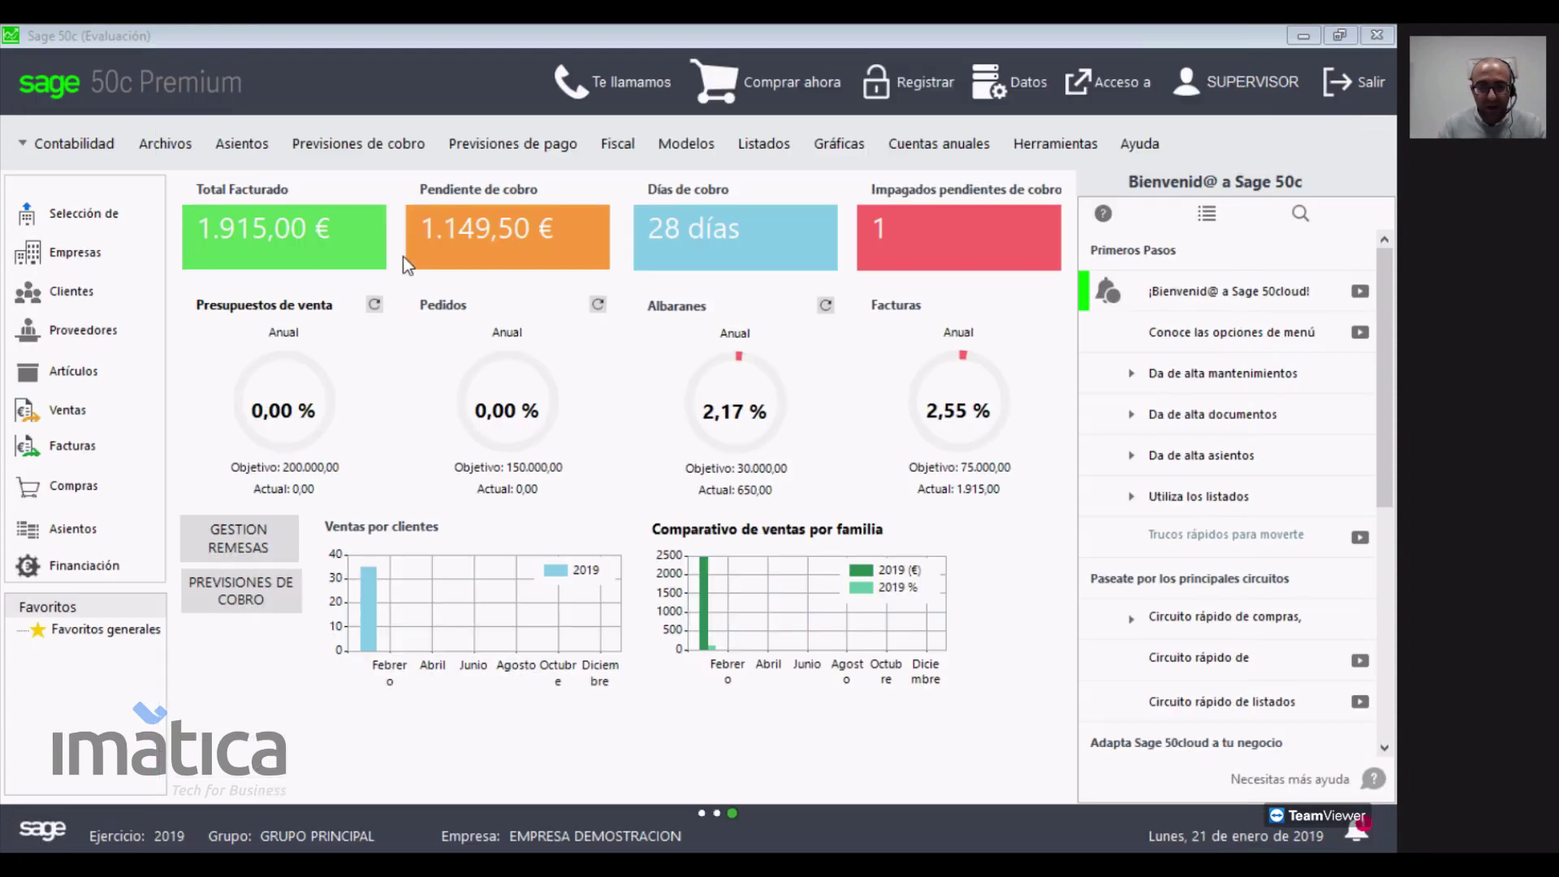
# - Mark the payment forecast of supplier invoice 345 as paid
pyautogui.click(487, 145)
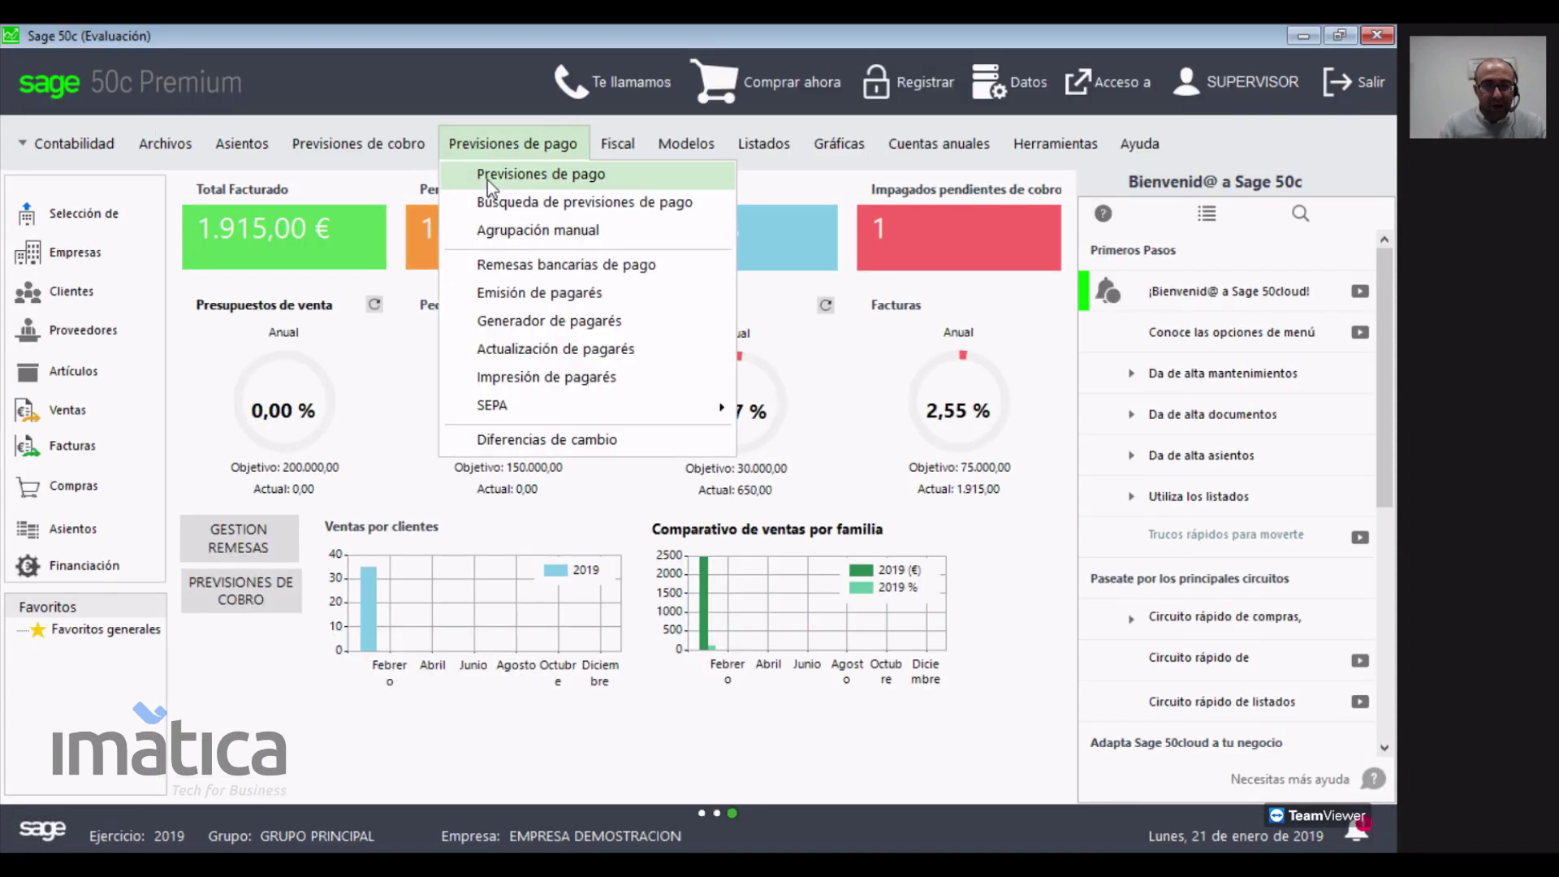
pyautogui.click(487, 179)
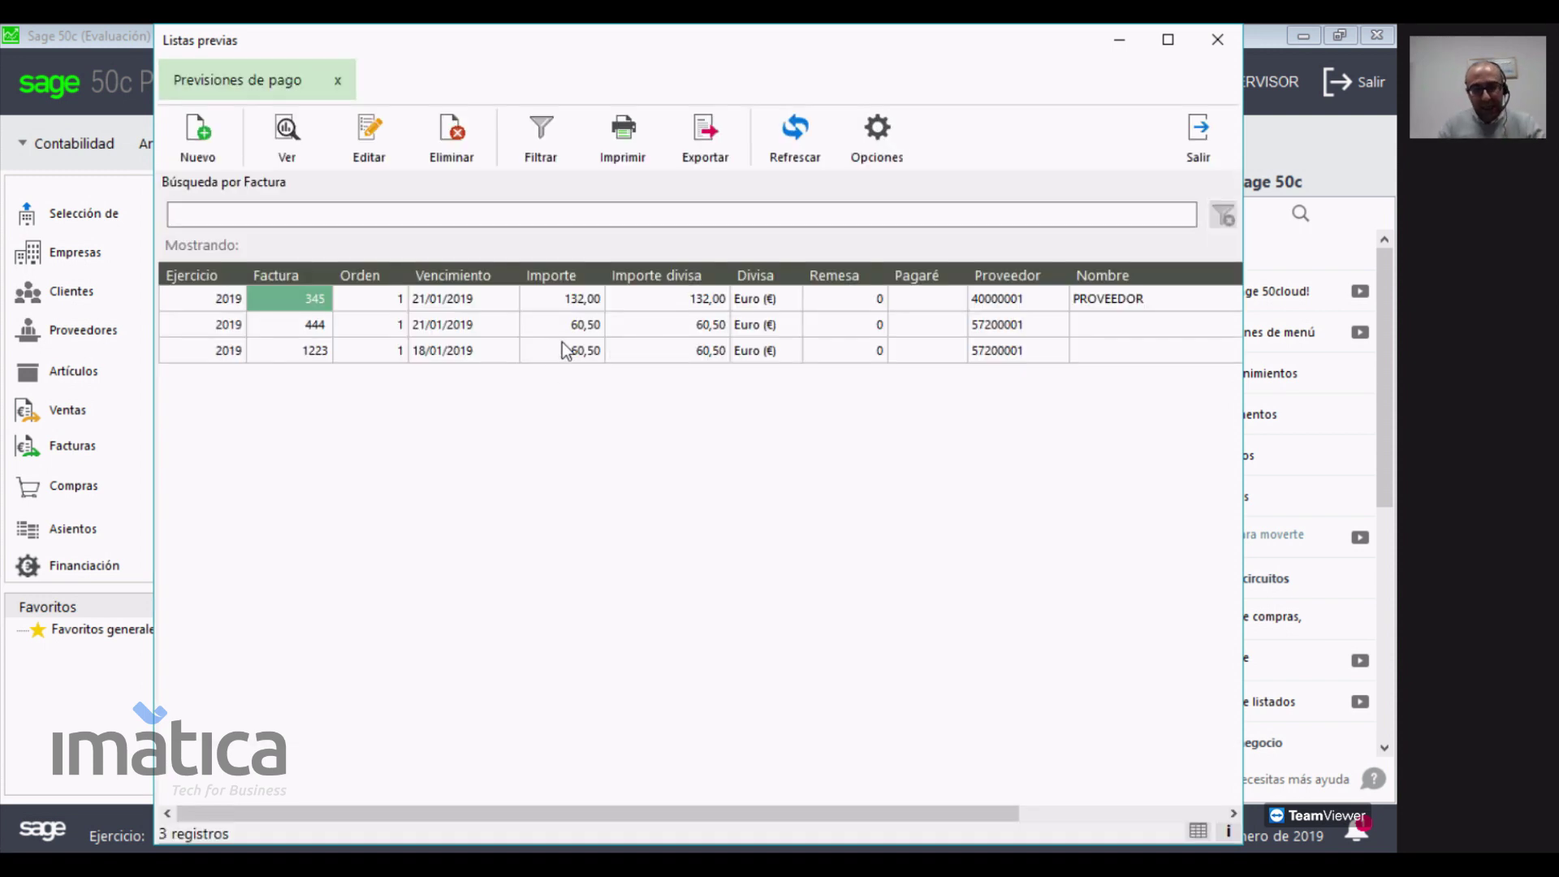
pyautogui.click(696, 303)
pyautogui.rightClick(697, 302)
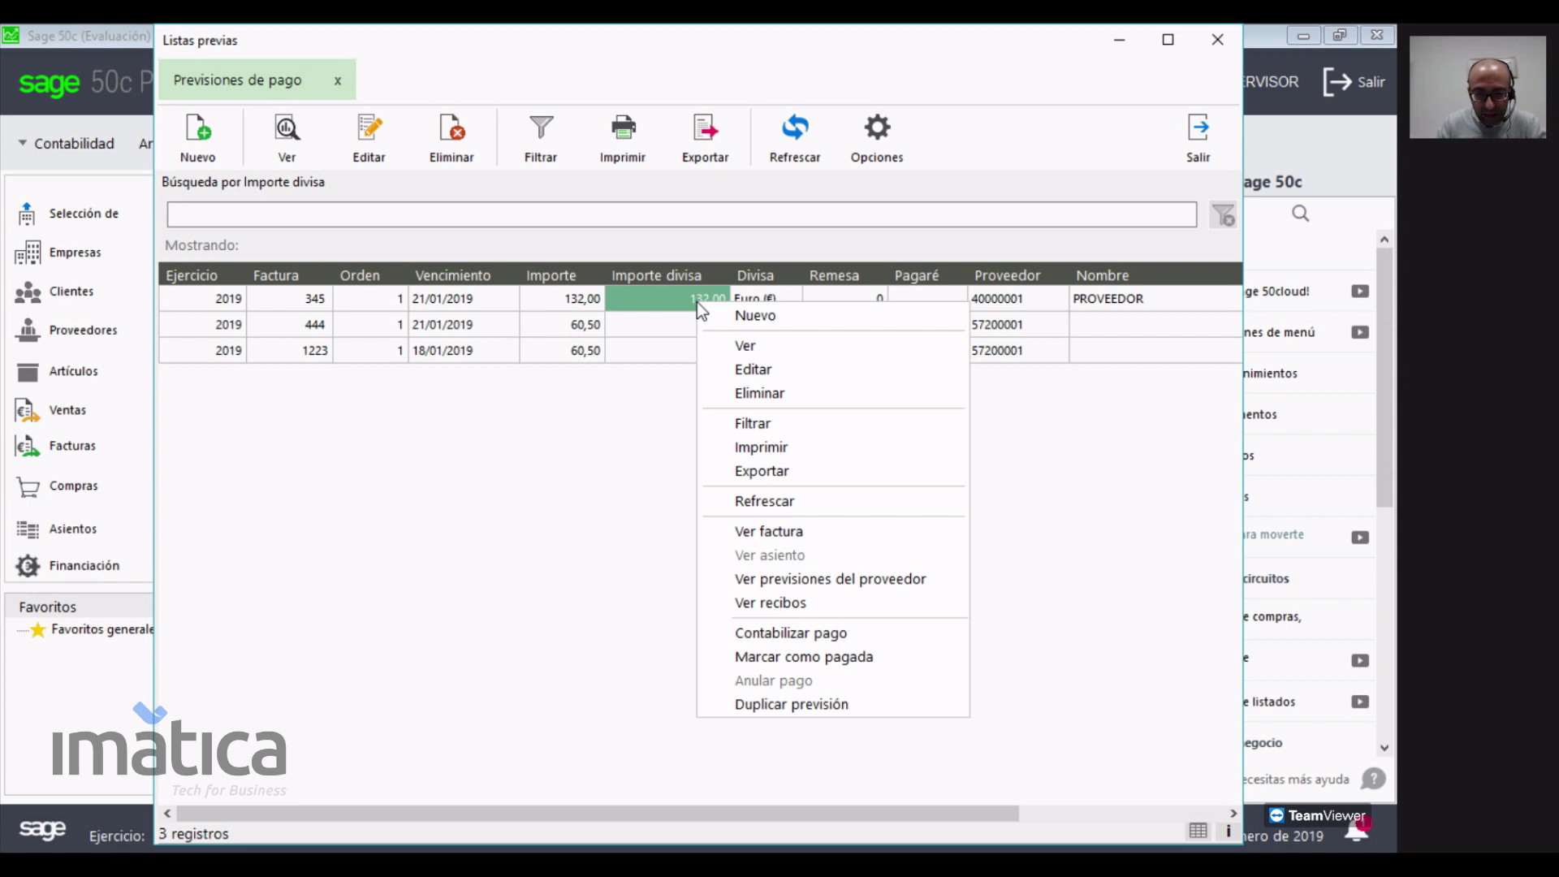
pyautogui.click(883, 659)
pyautogui.click(711, 529)
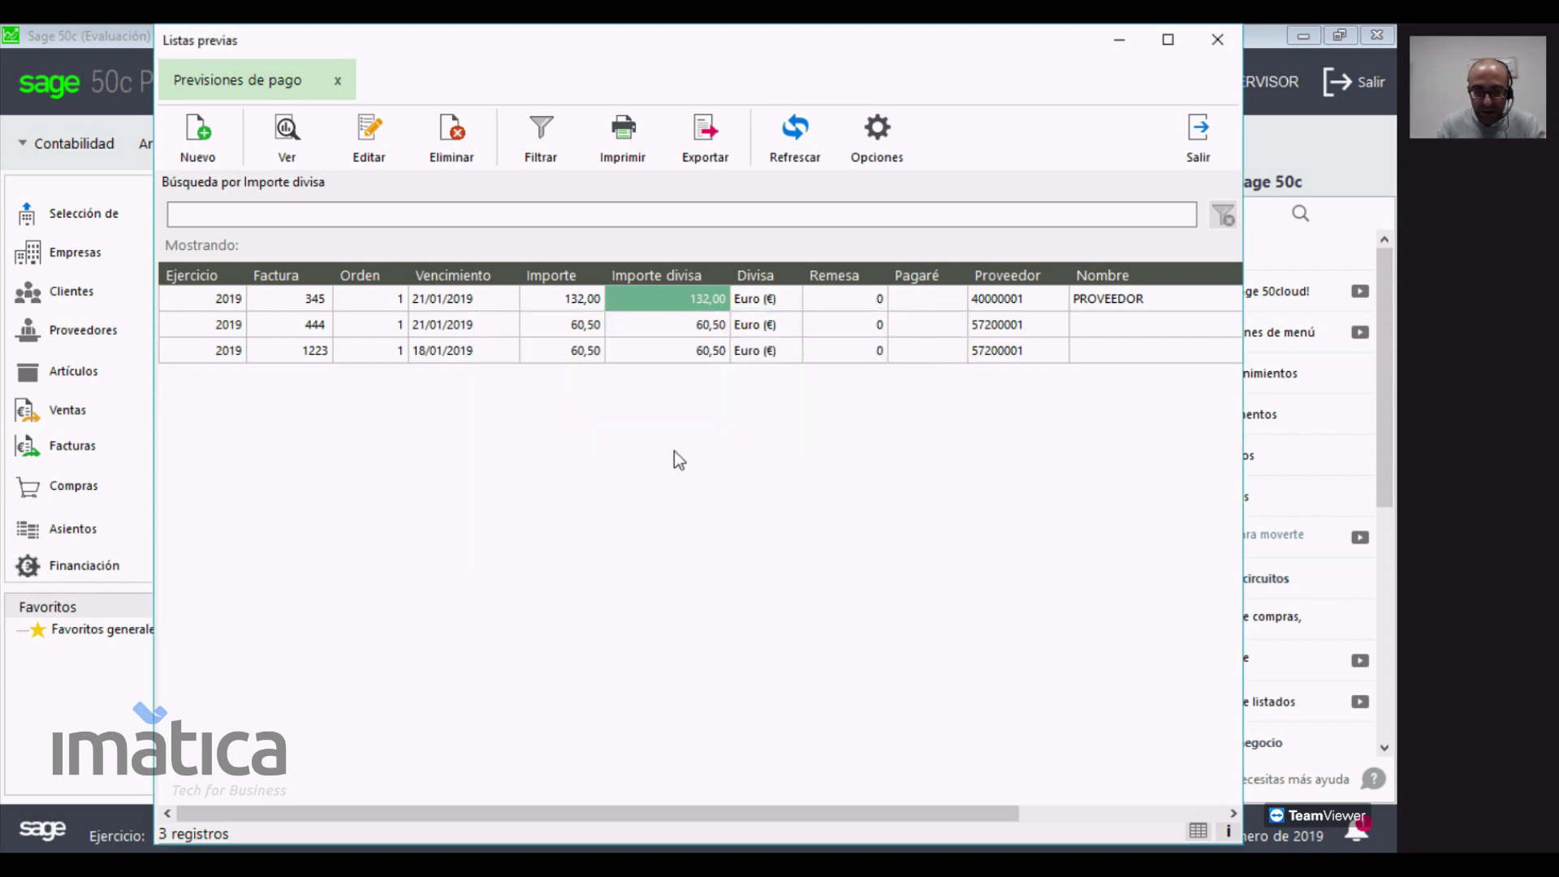
# - Post the payment of supplier invoice 345's forecast with the BANCOS account as the bank, and close the payment forecasts
pyautogui.doubleClick(700, 300)
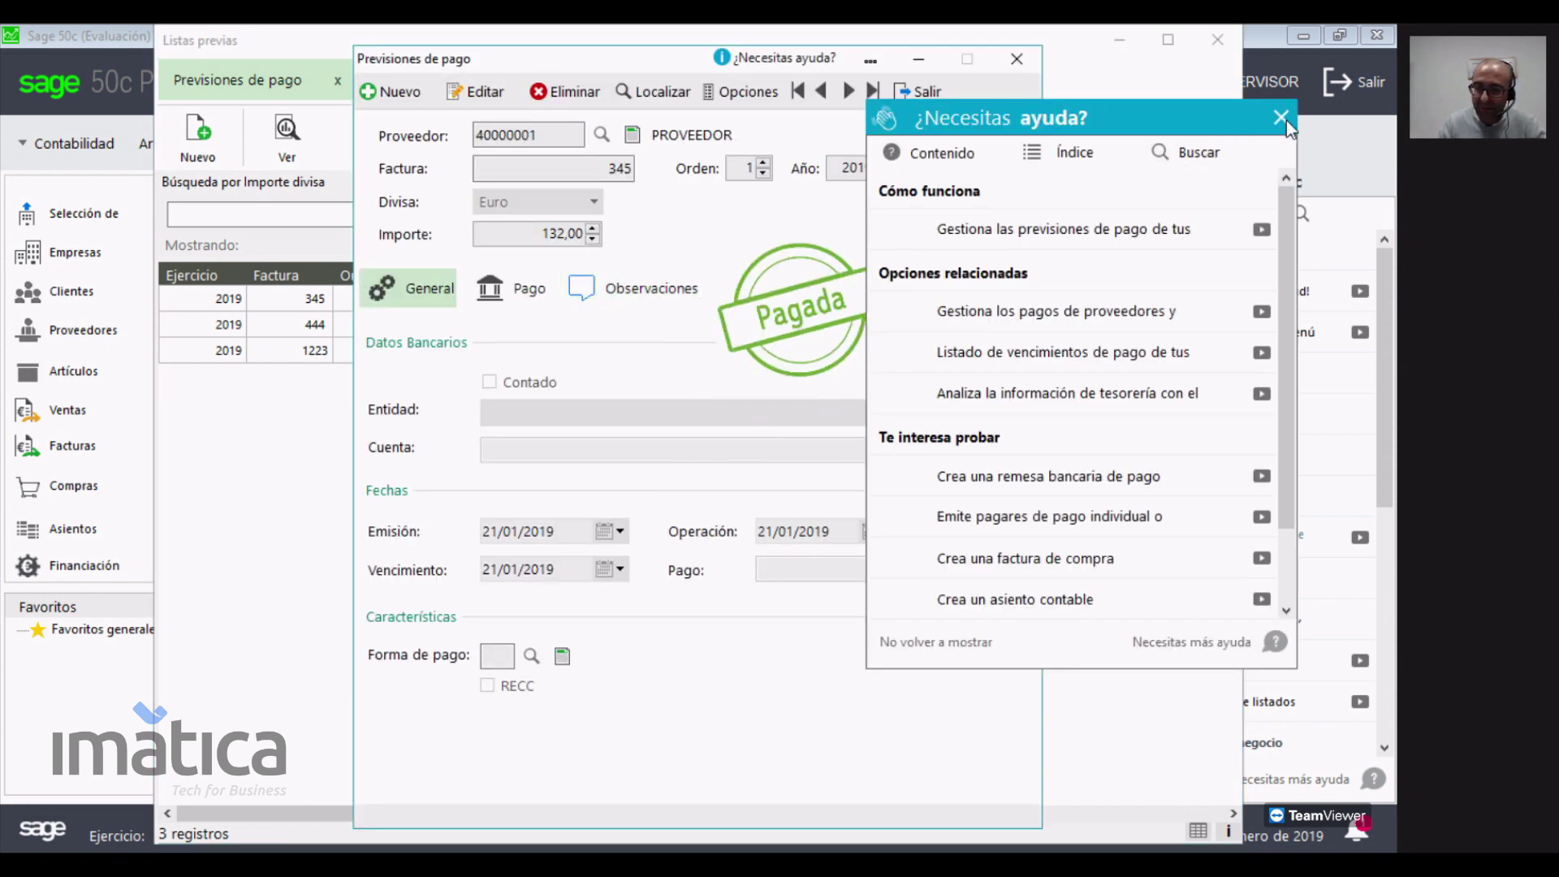
pyautogui.click(1289, 119)
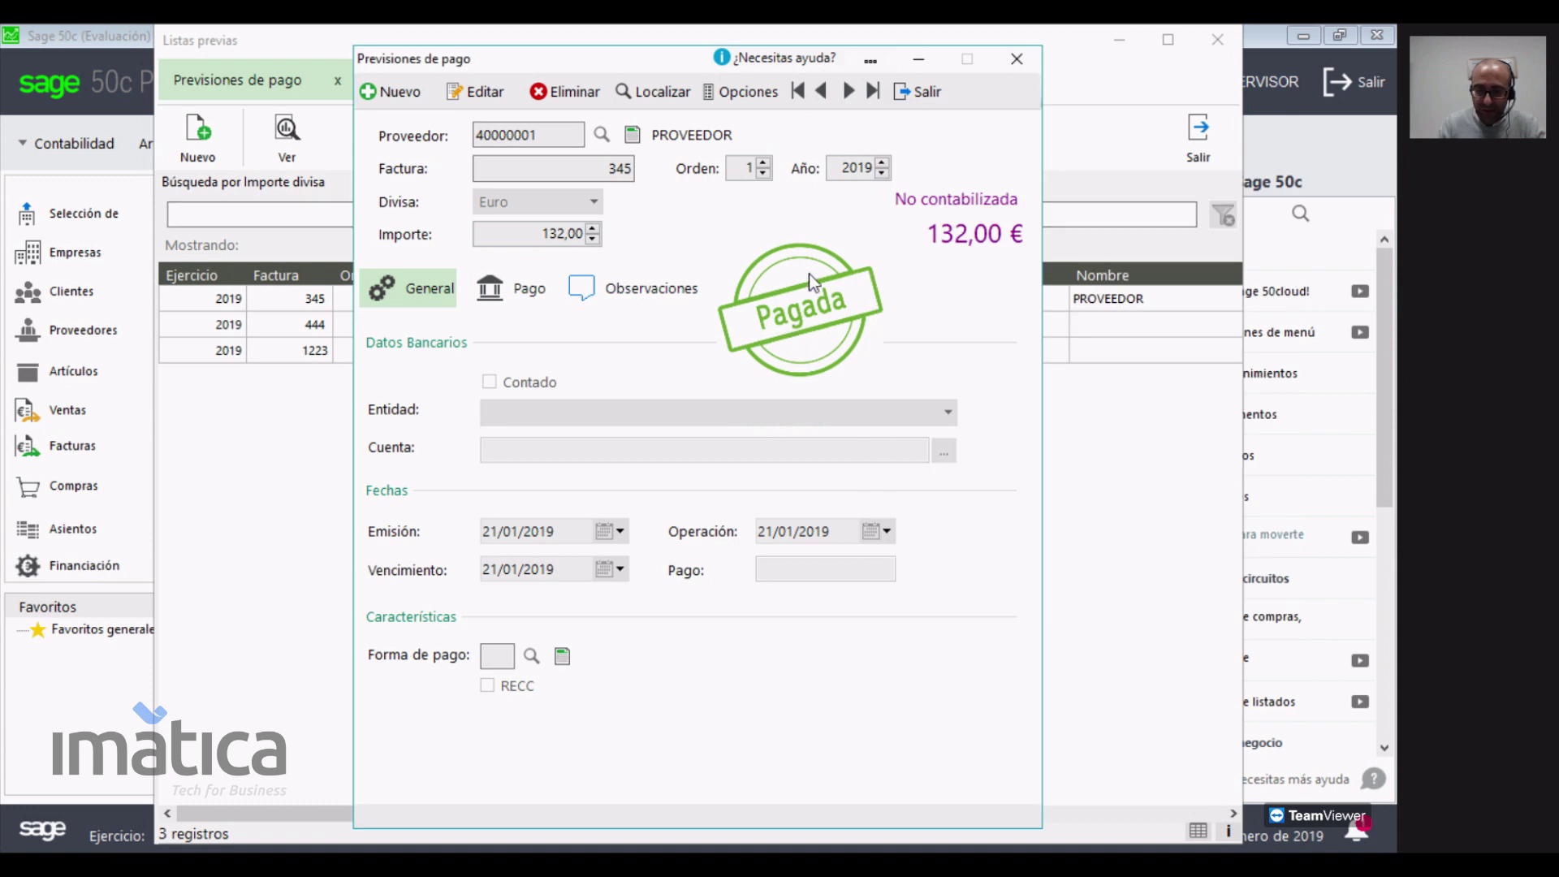
pyautogui.click(740, 92)
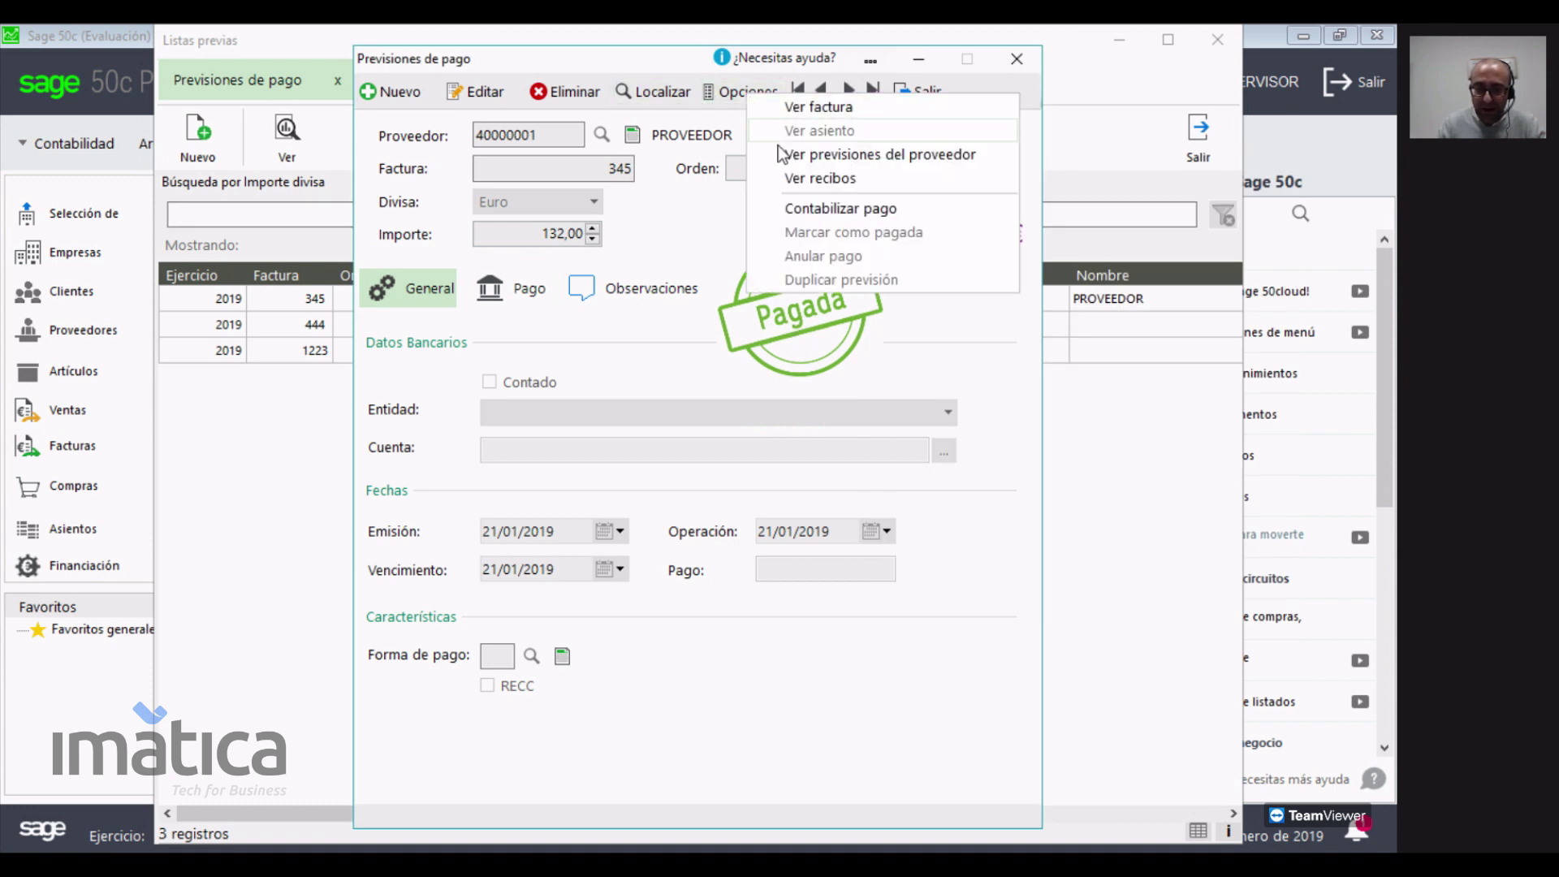
pyautogui.click(871, 209)
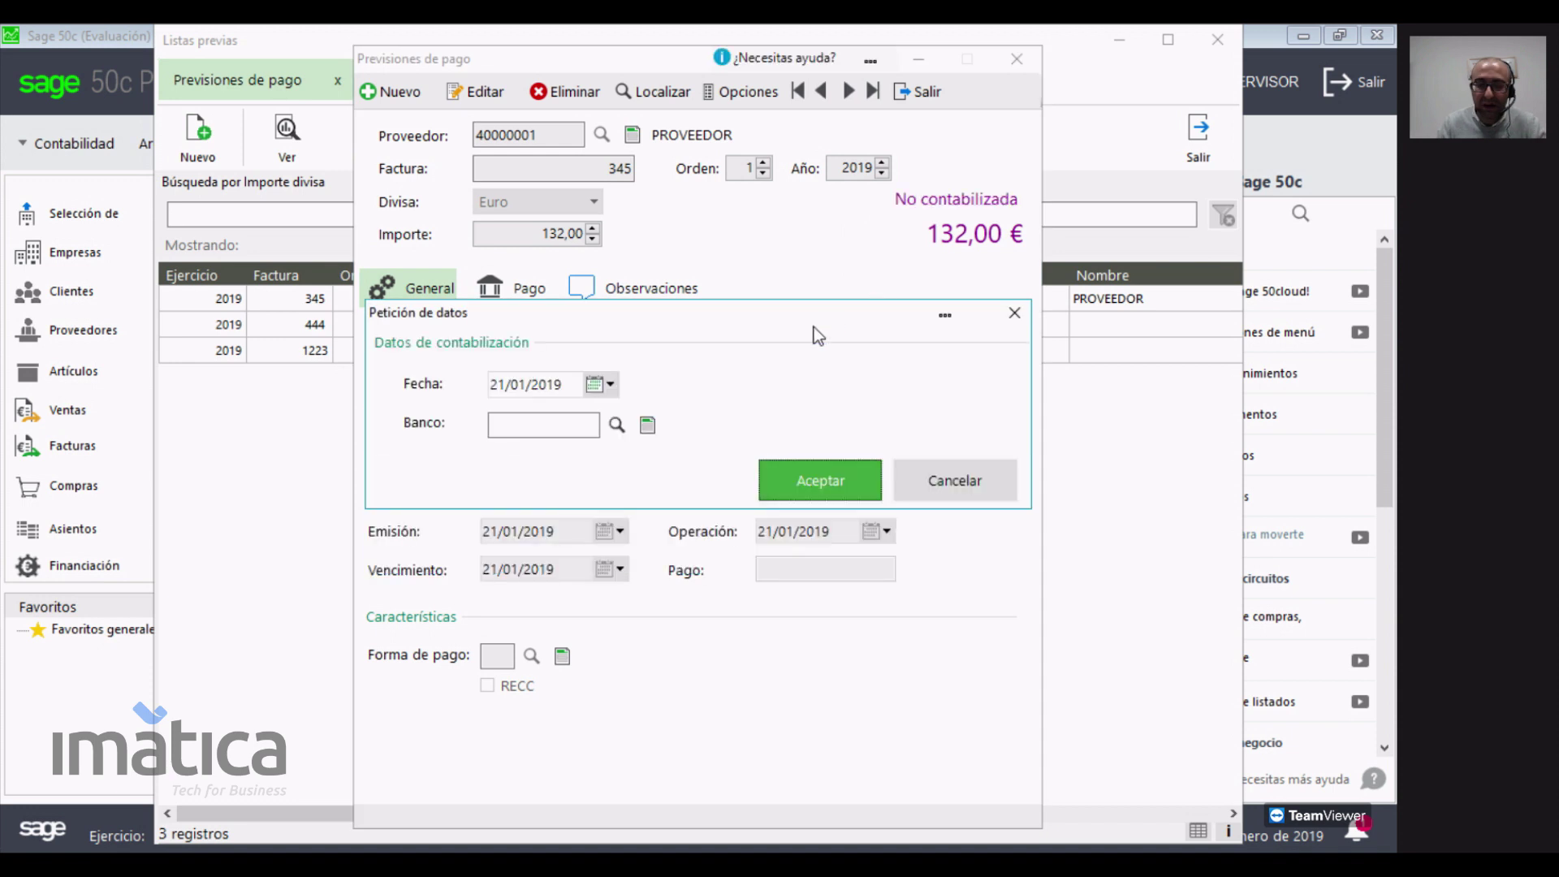
pyautogui.click(619, 426)
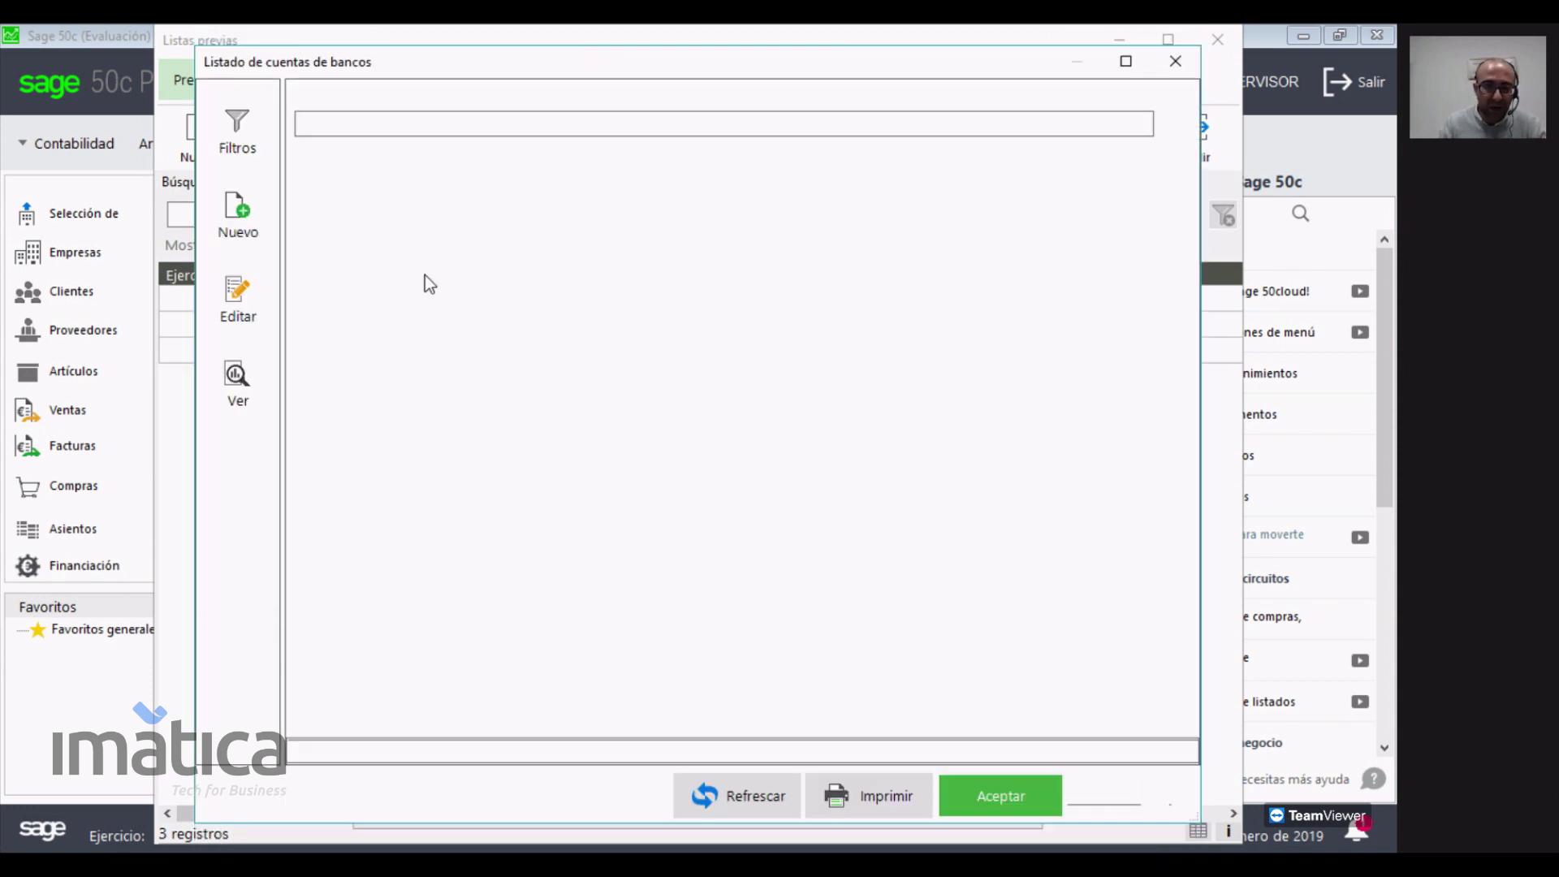
pyautogui.doubleClick(441, 237)
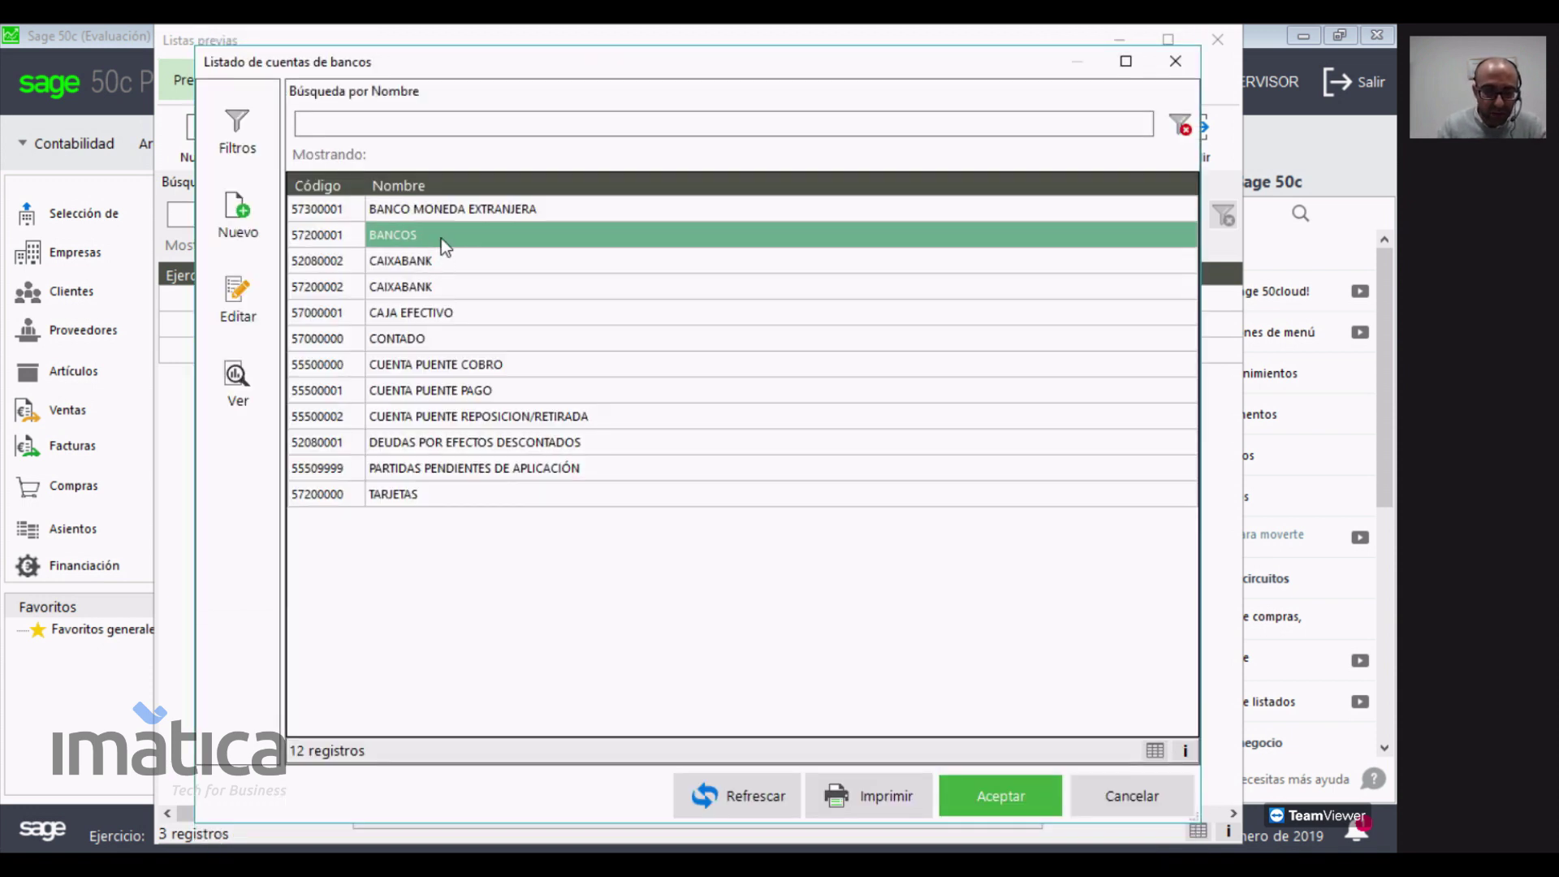
pyautogui.click(805, 483)
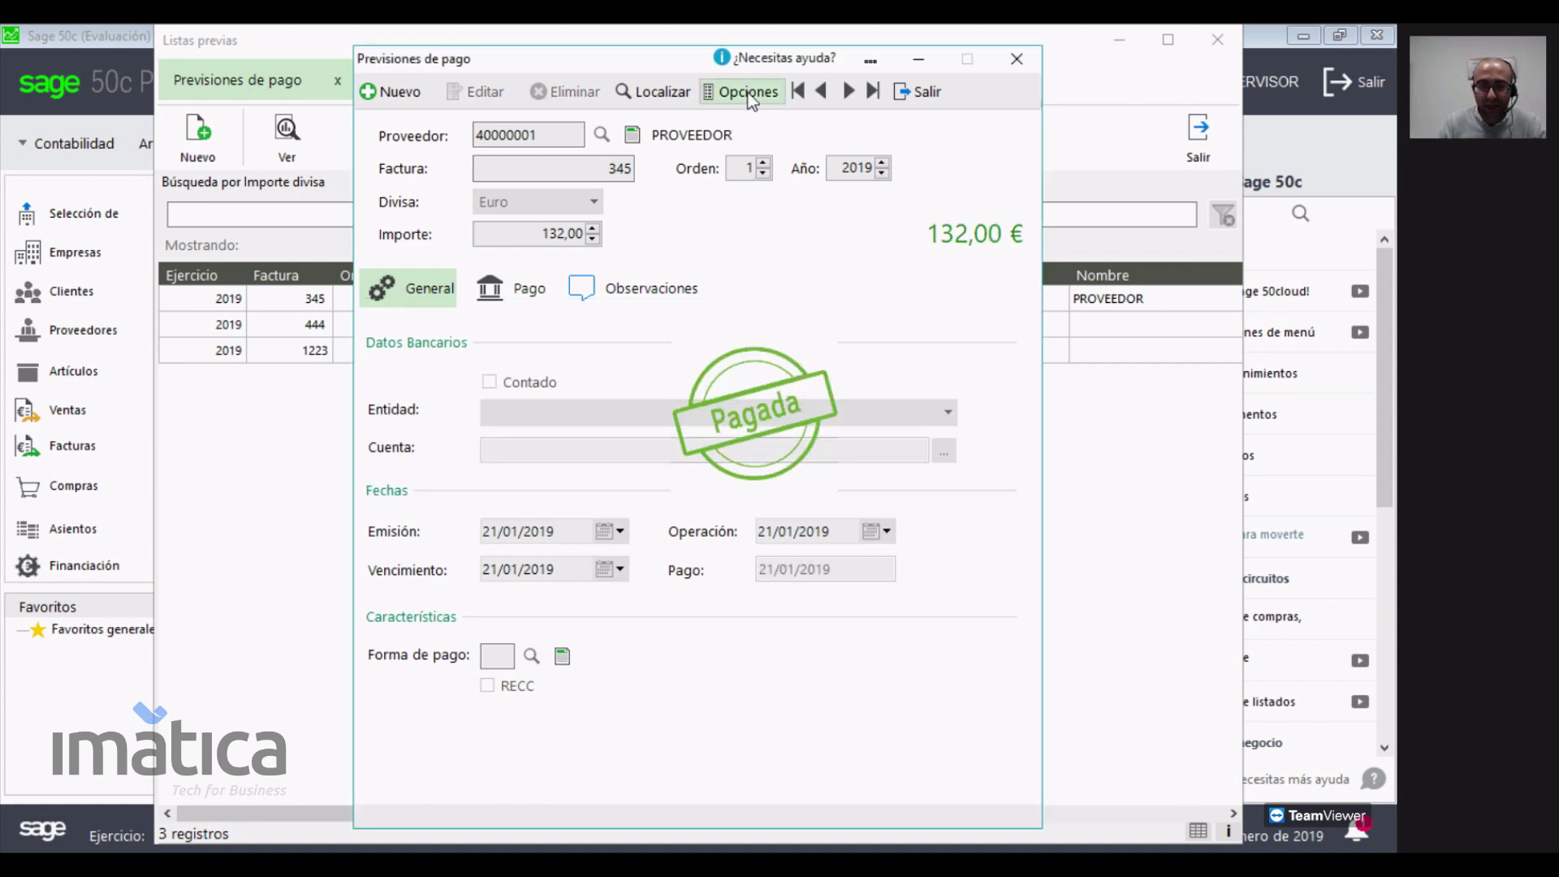
pyautogui.click(920, 91)
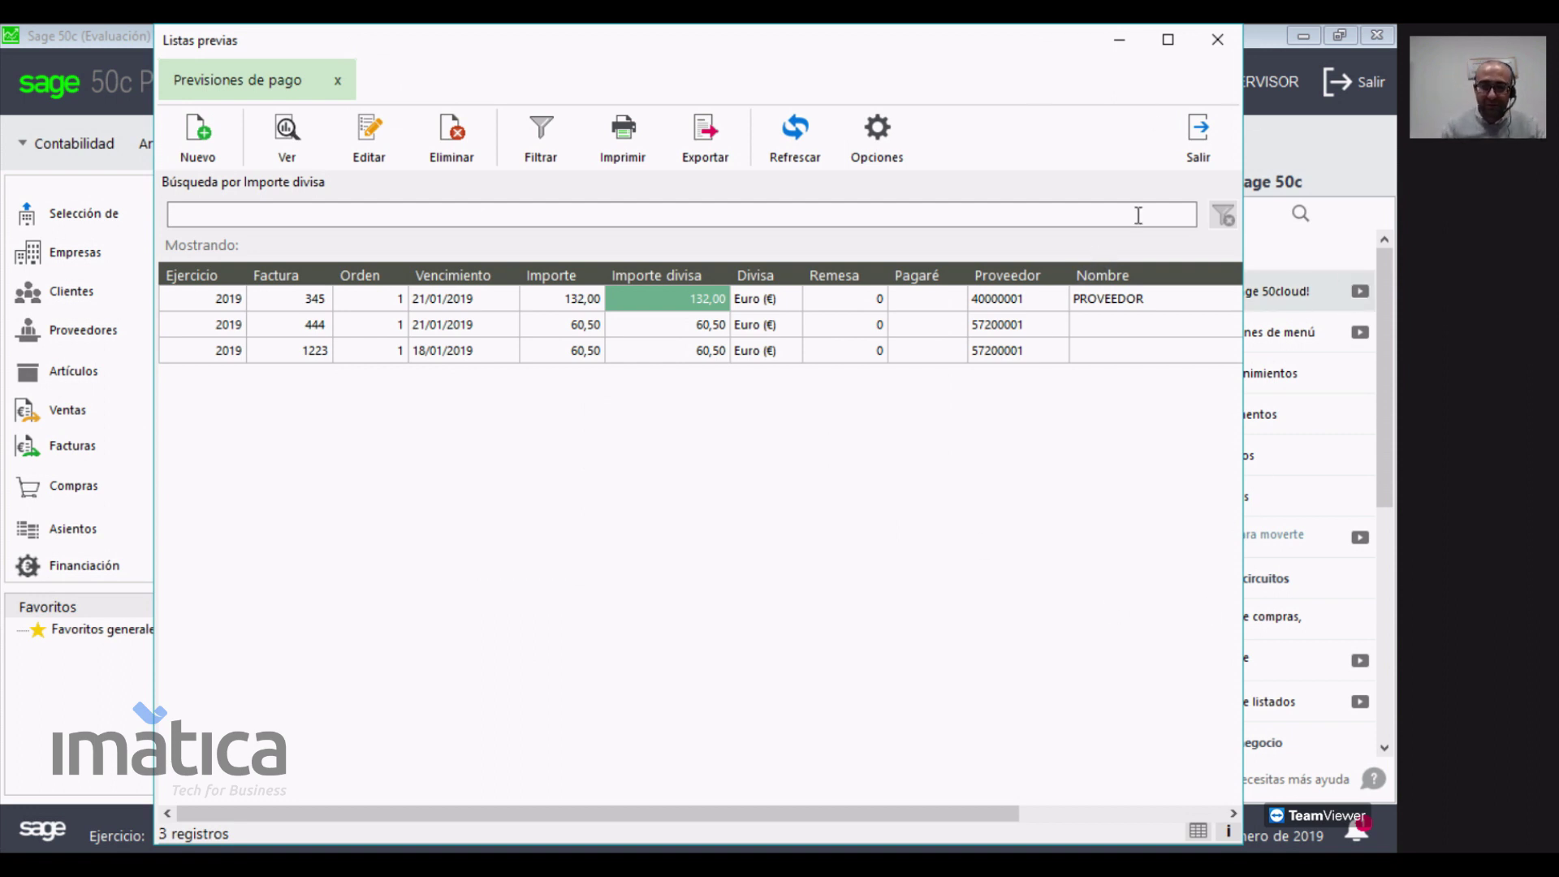
pyautogui.click(1215, 39)
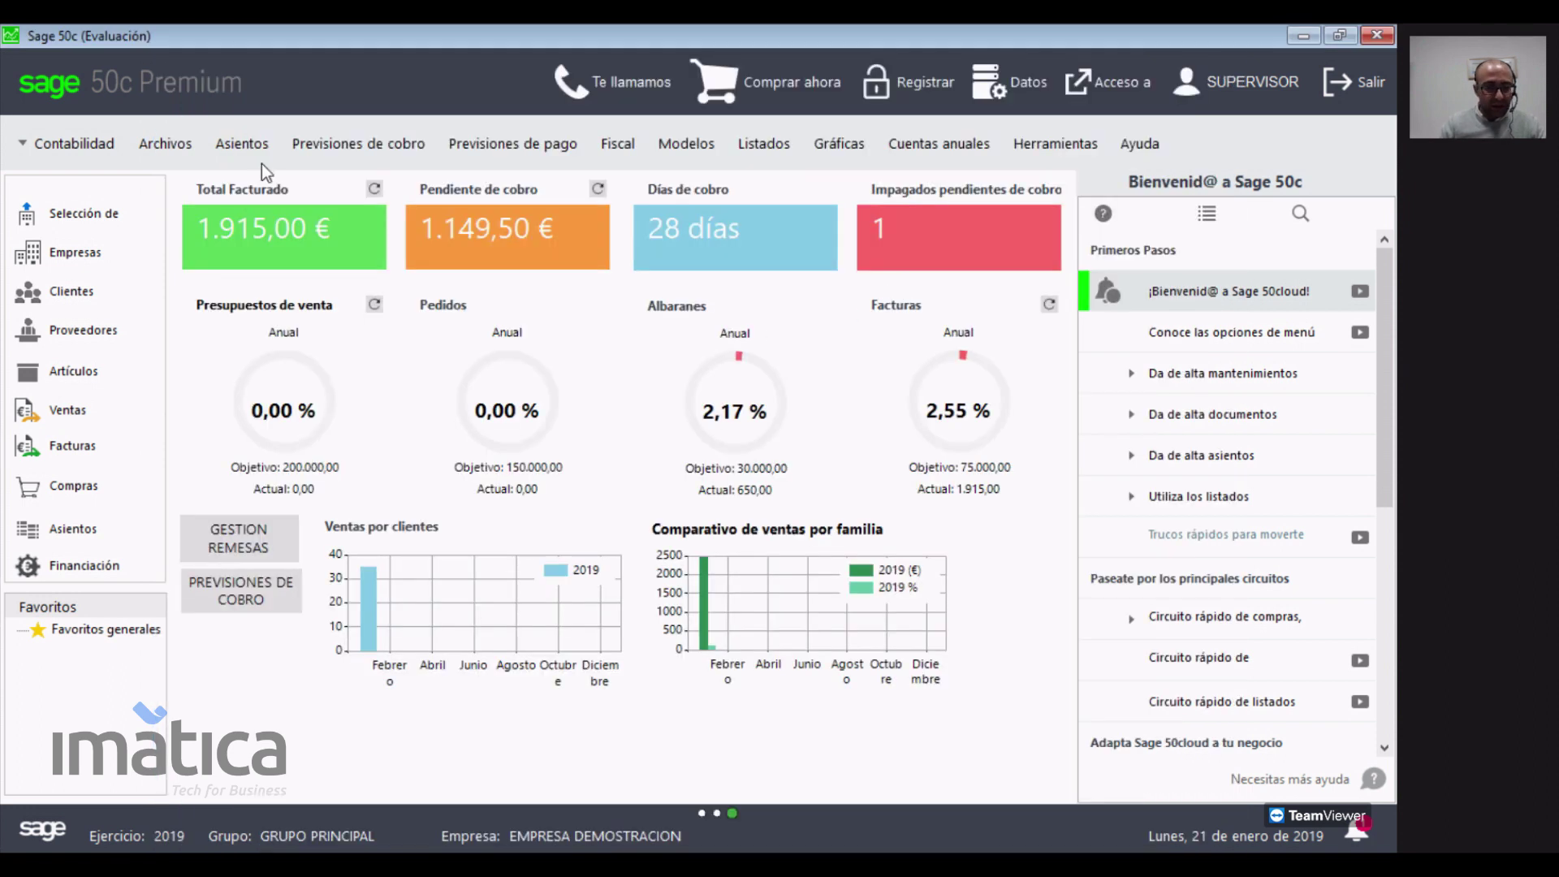
pyautogui.click(326, 147)
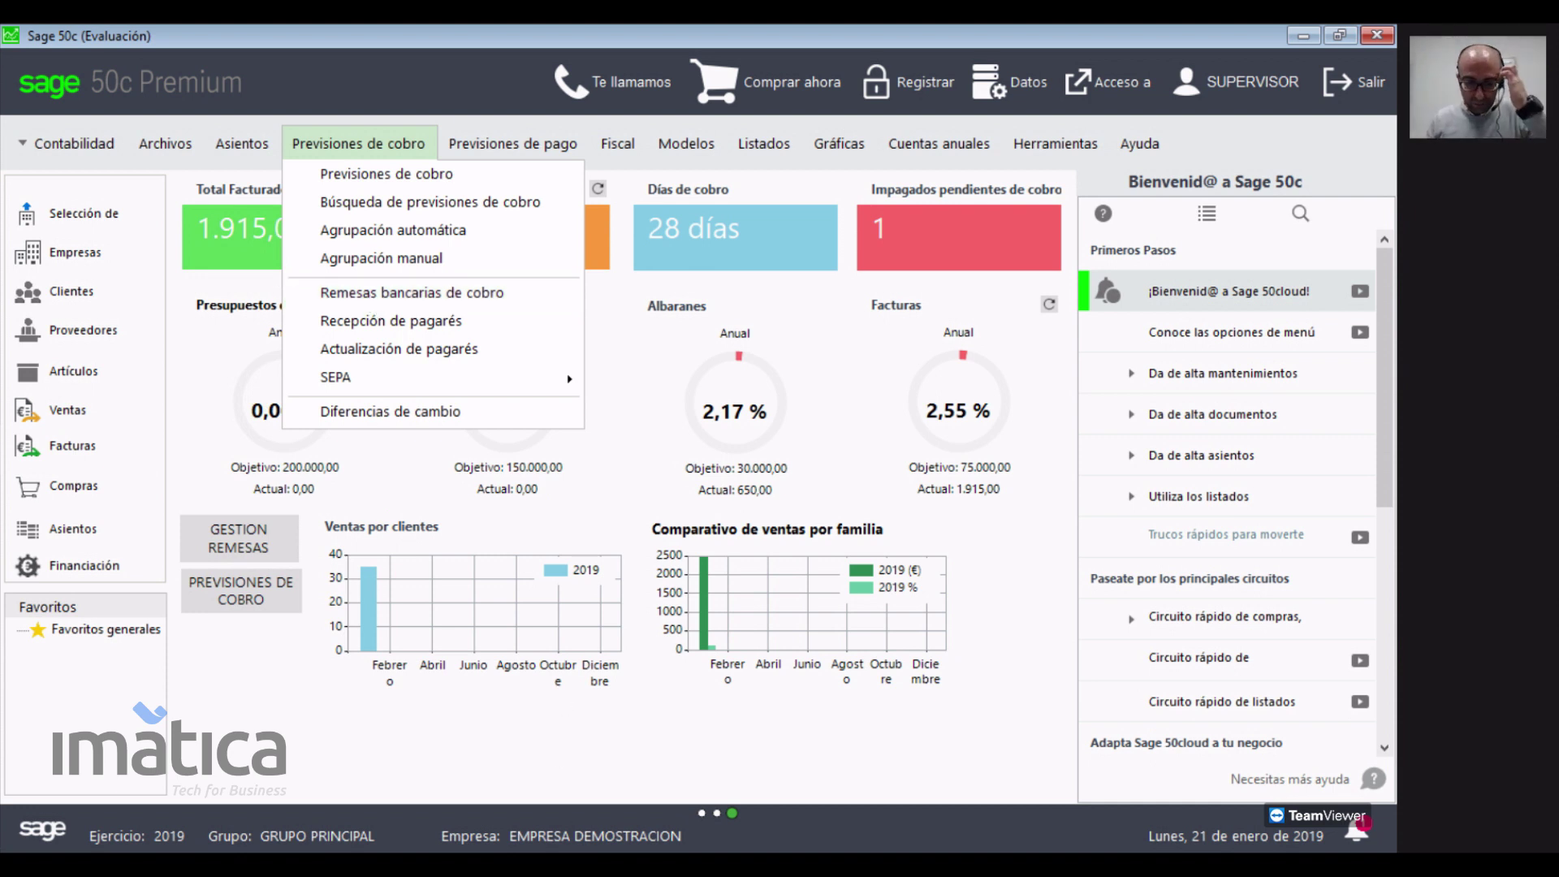
pyautogui.click(646, 757)
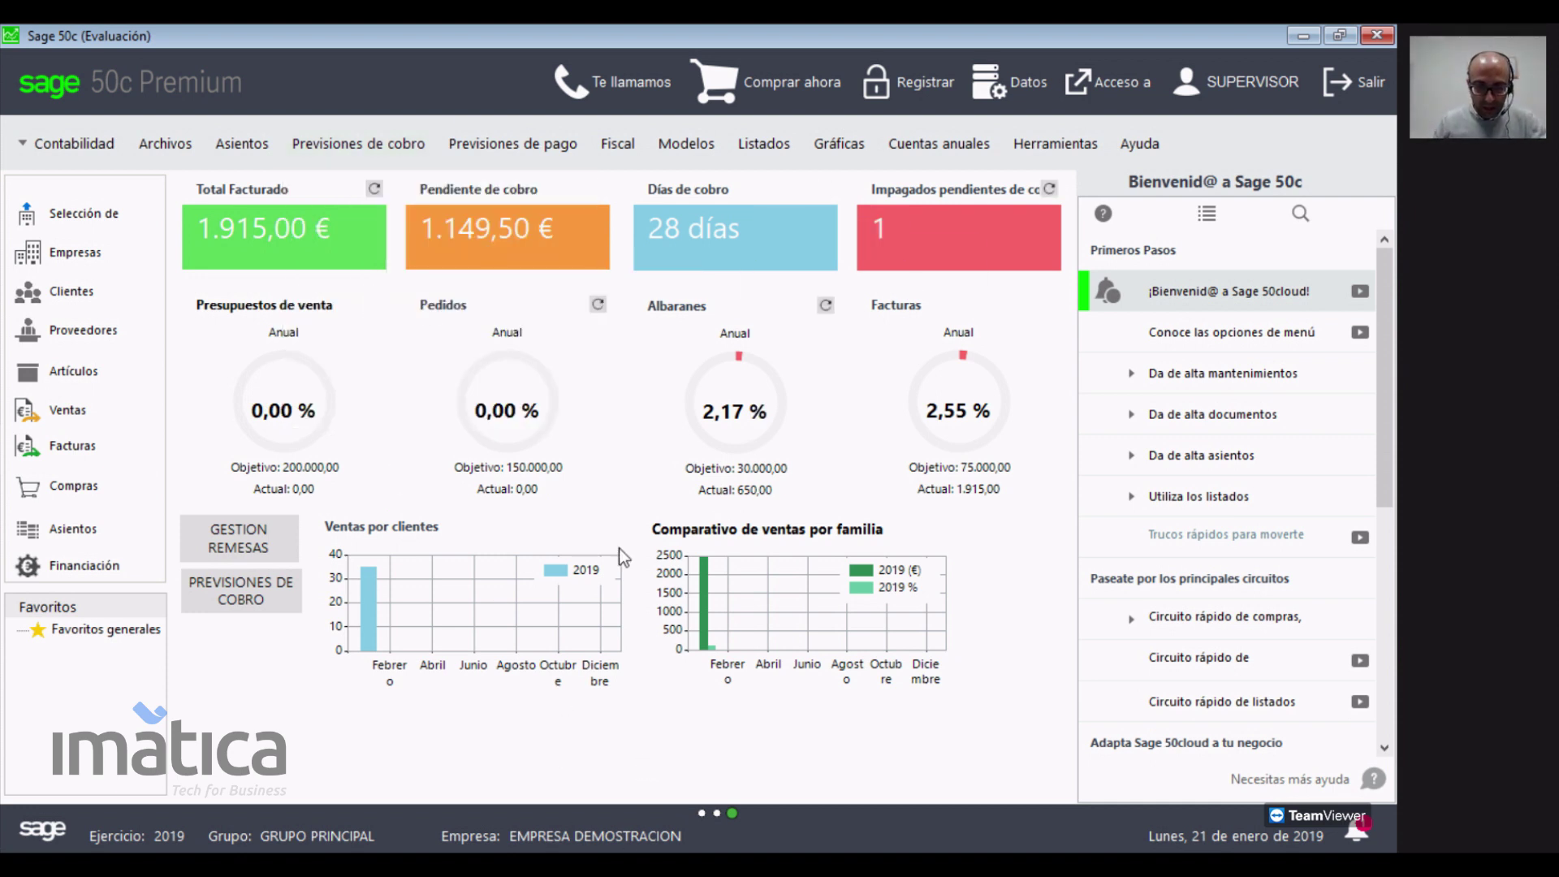
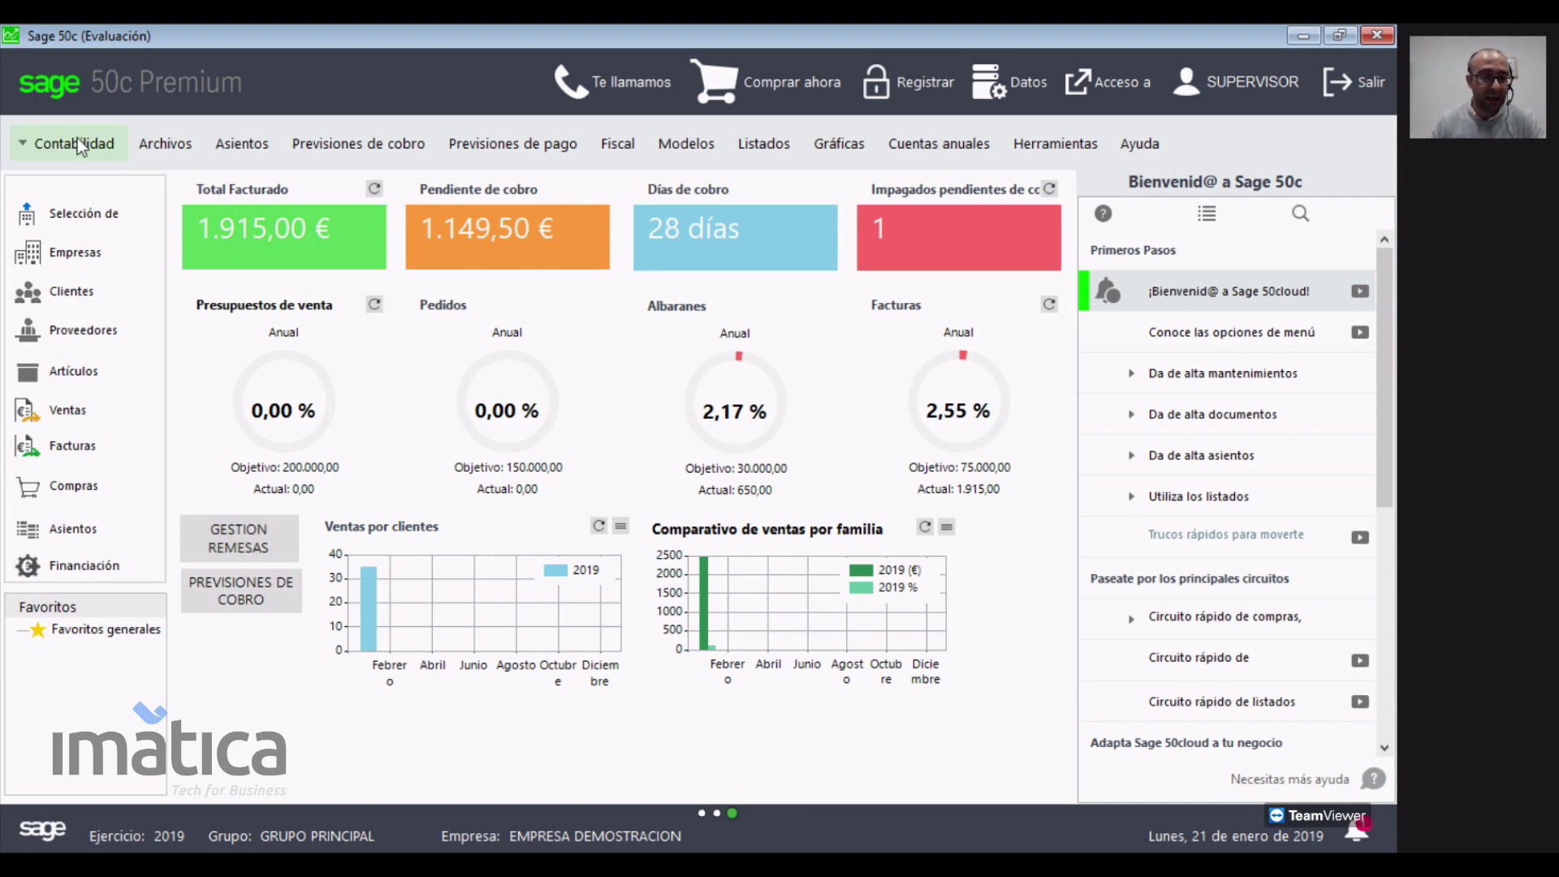
pyautogui.click(379, 146)
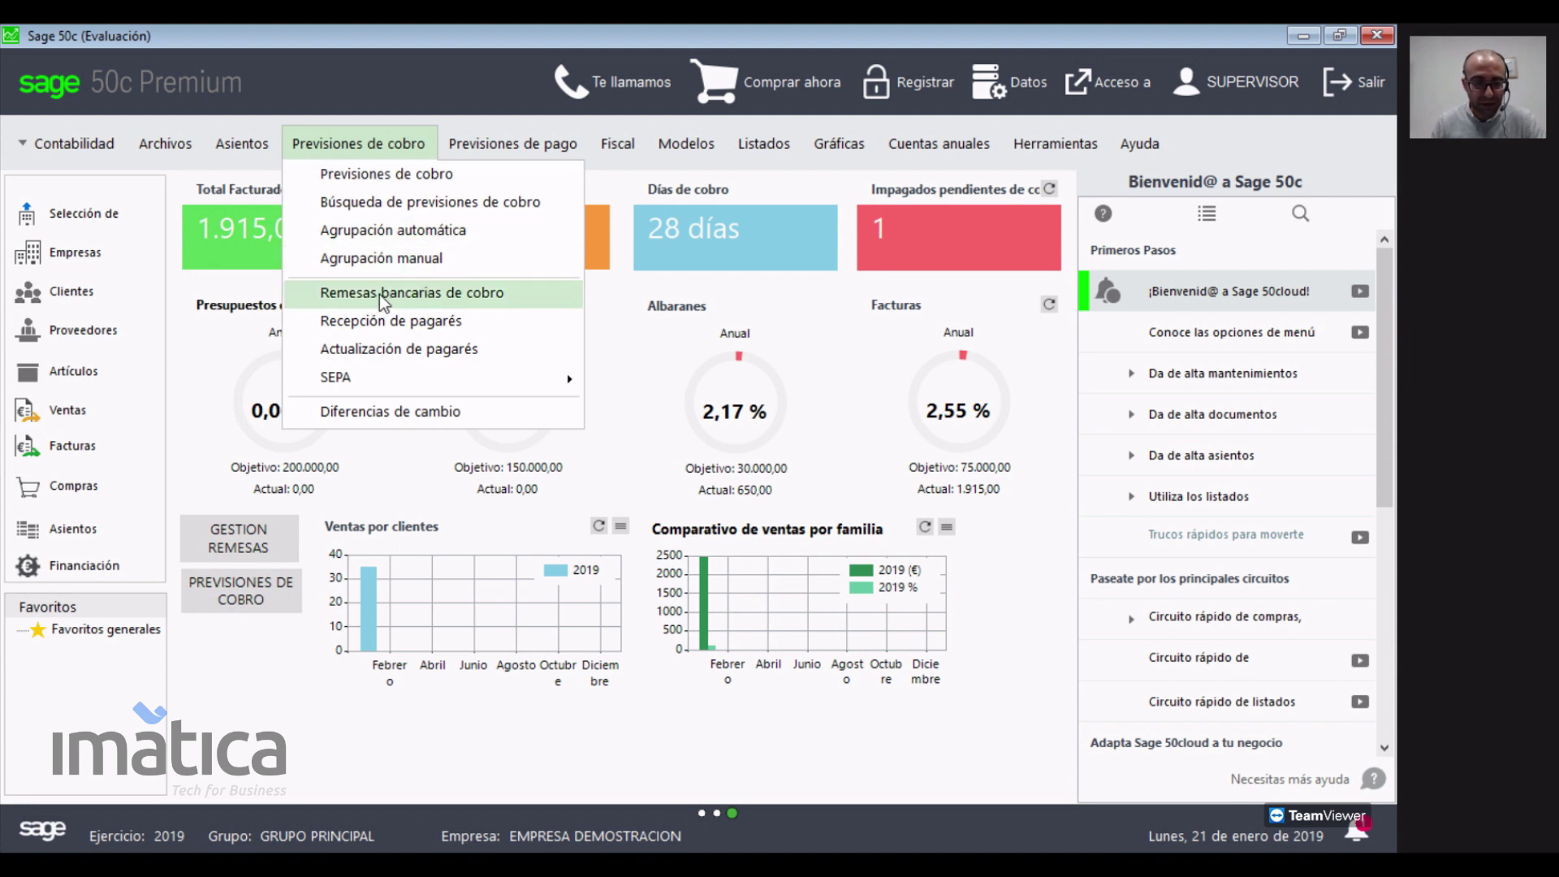
pyautogui.click(256, 703)
# - Create a new bank collection remittance from forecasts, dated 21/01/19, with Disco as the output
pyautogui.click(253, 550)
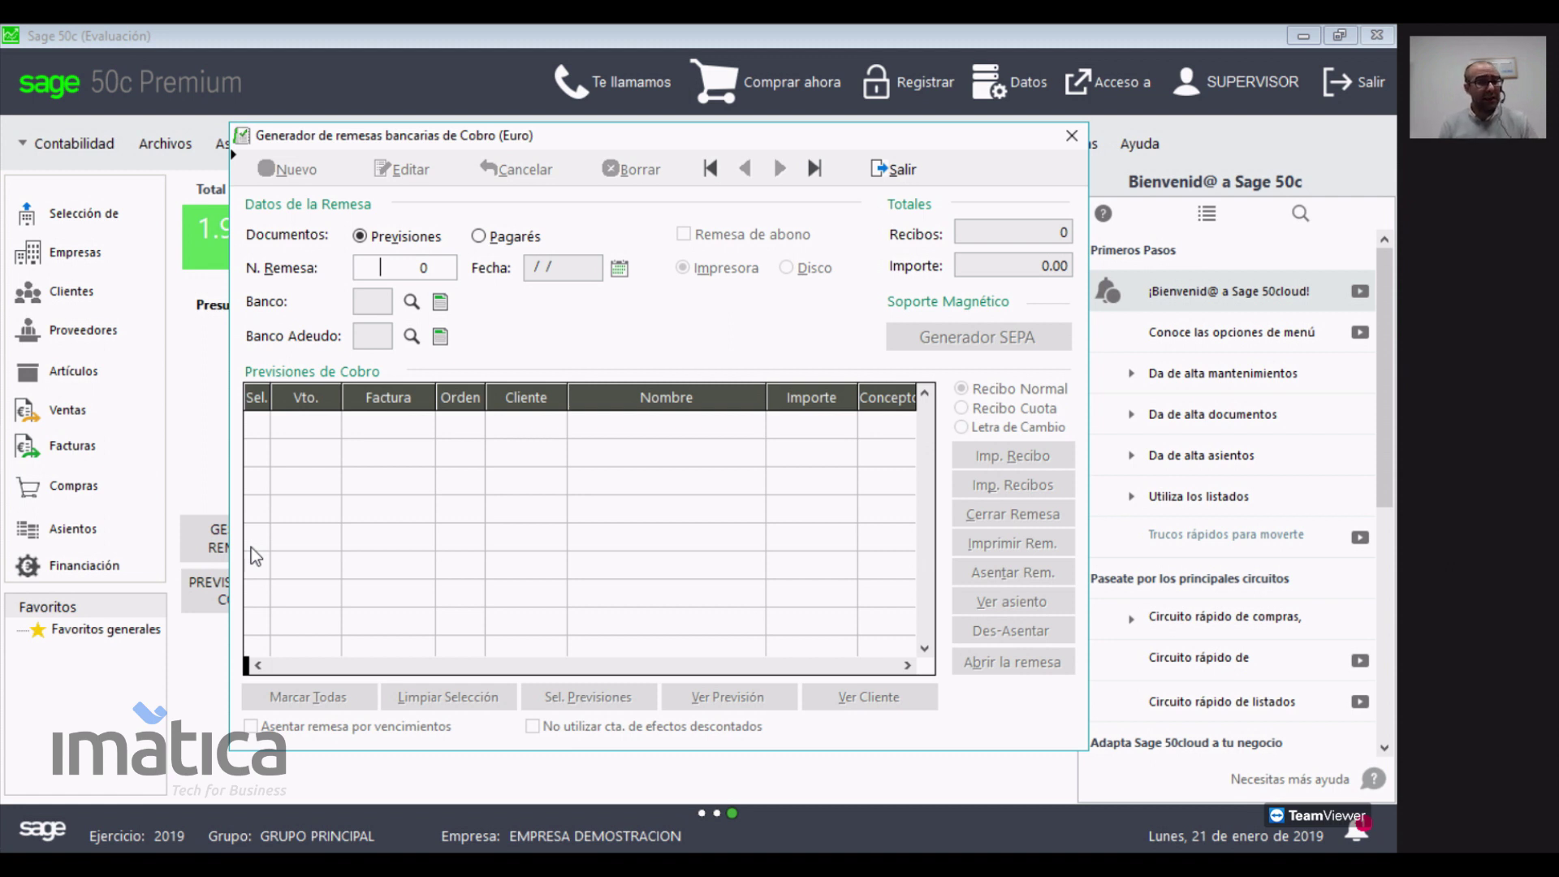
pyautogui.click(251, 547)
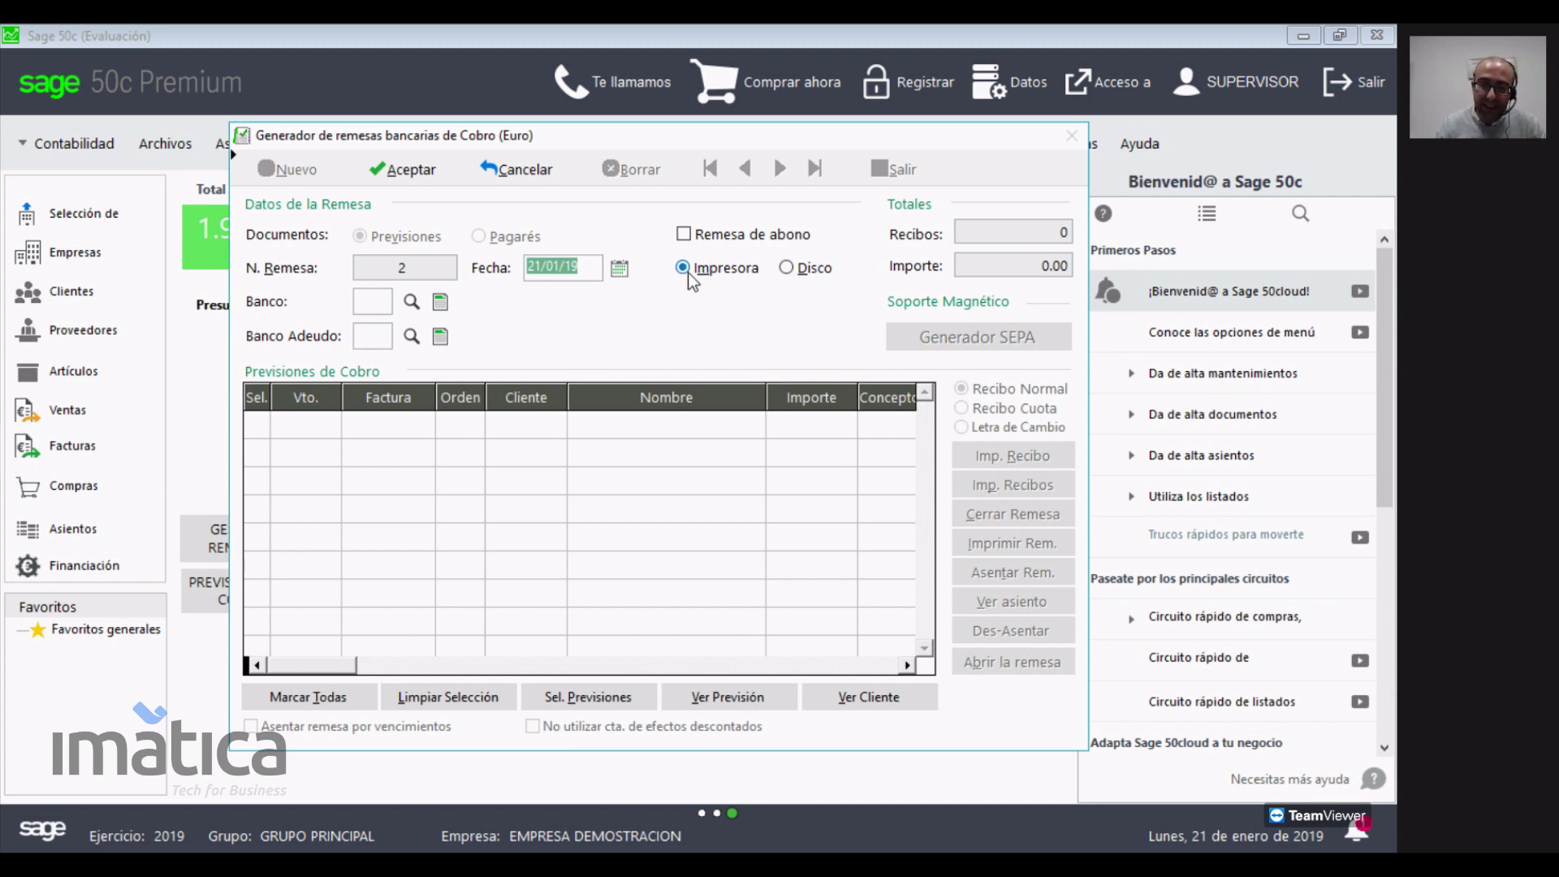
pyautogui.click(789, 268)
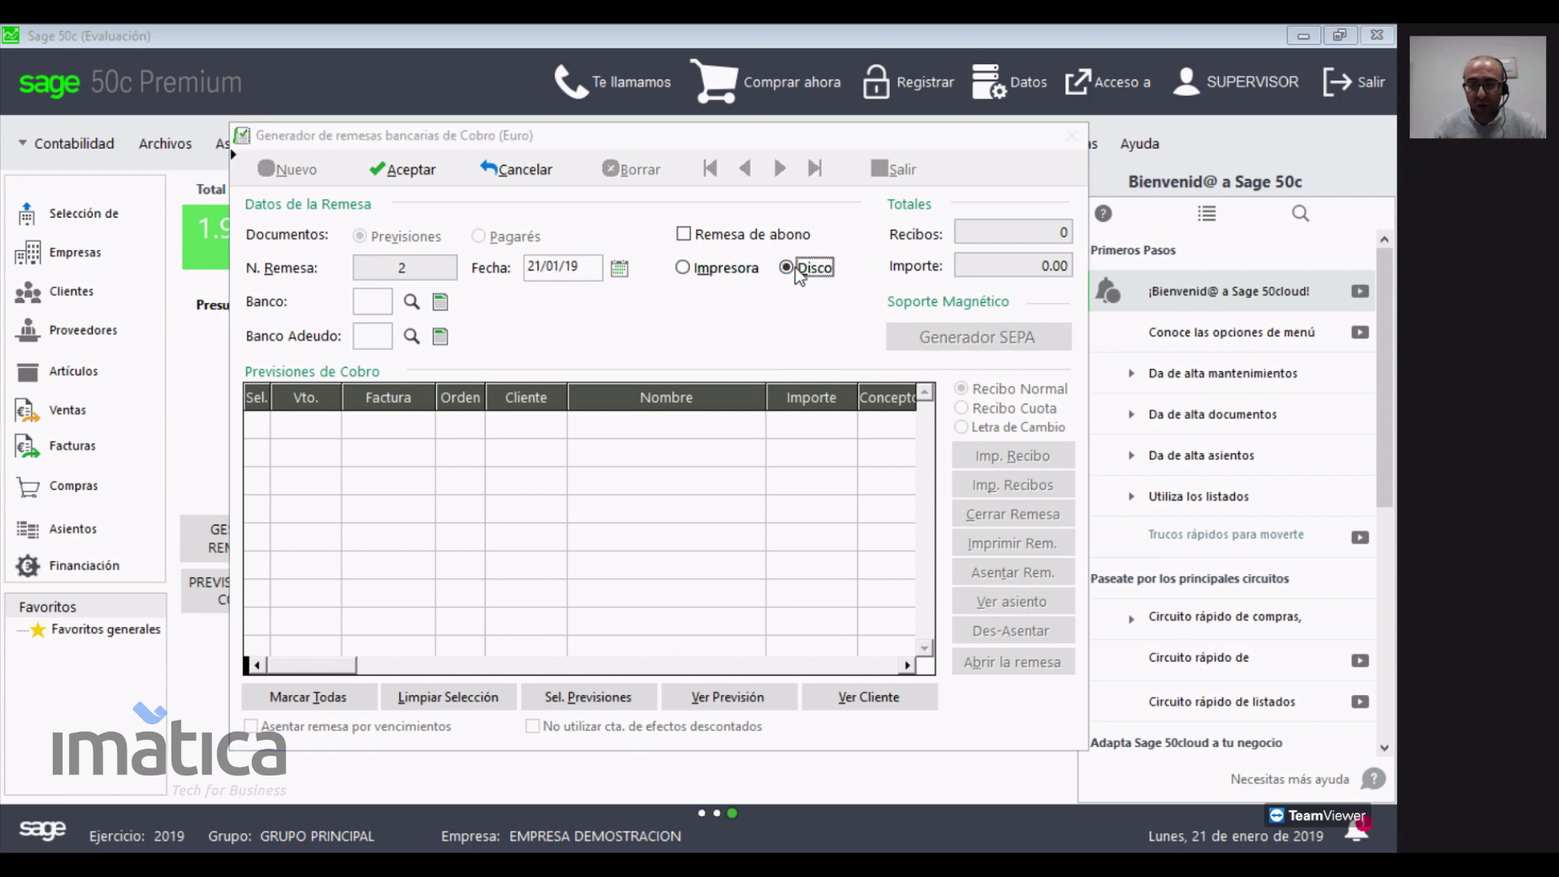
pyautogui.click(786, 528)
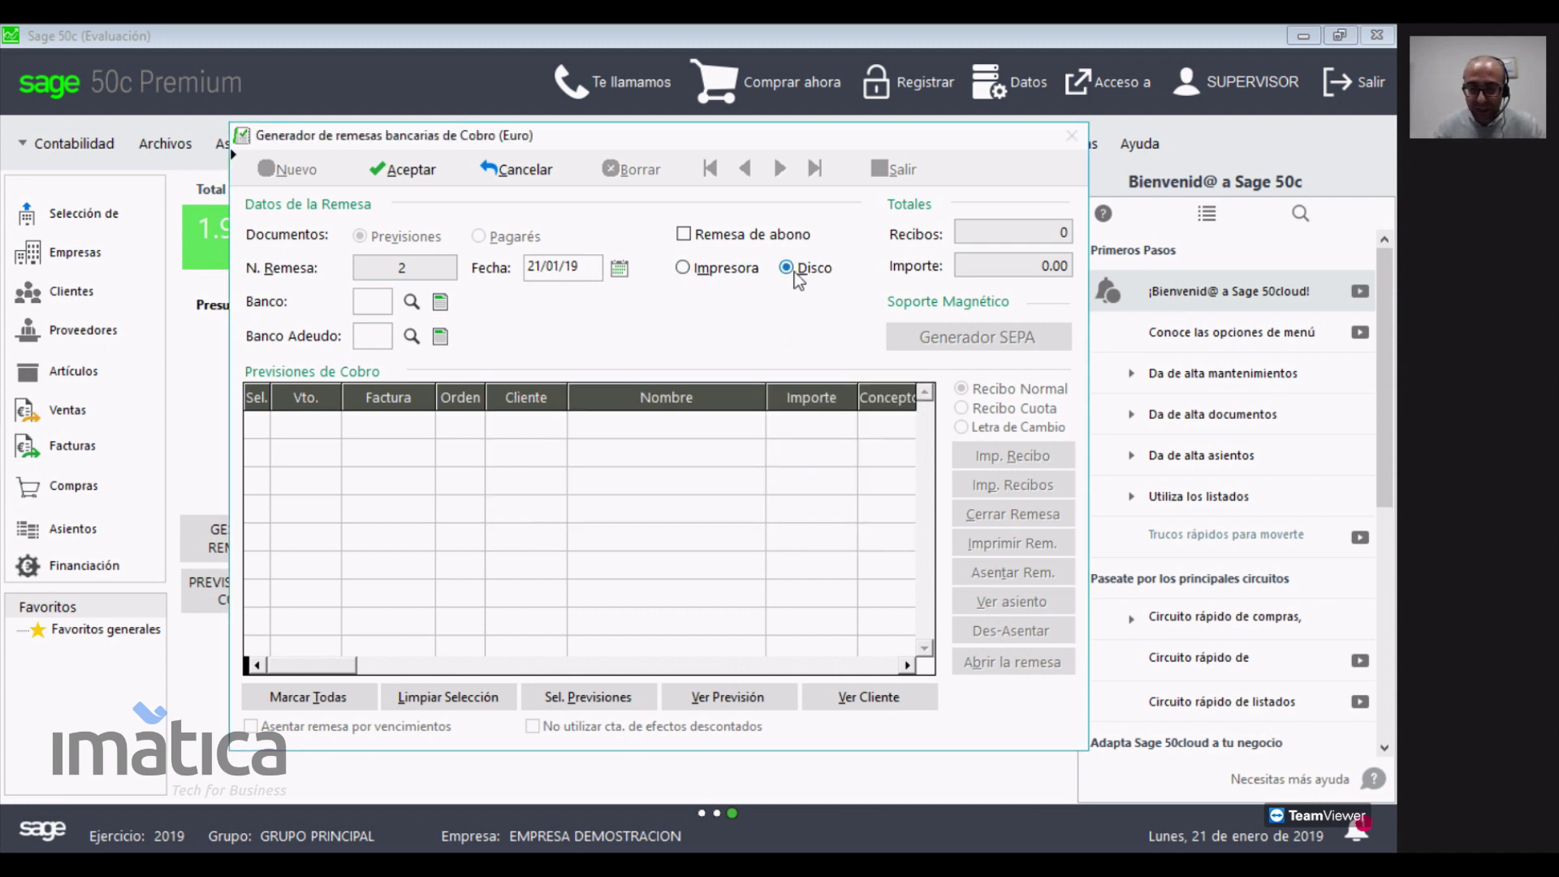
# - Set both the bank and the debit bank of the remittance to 01 CAIXABANK
pyautogui.click(412, 301)
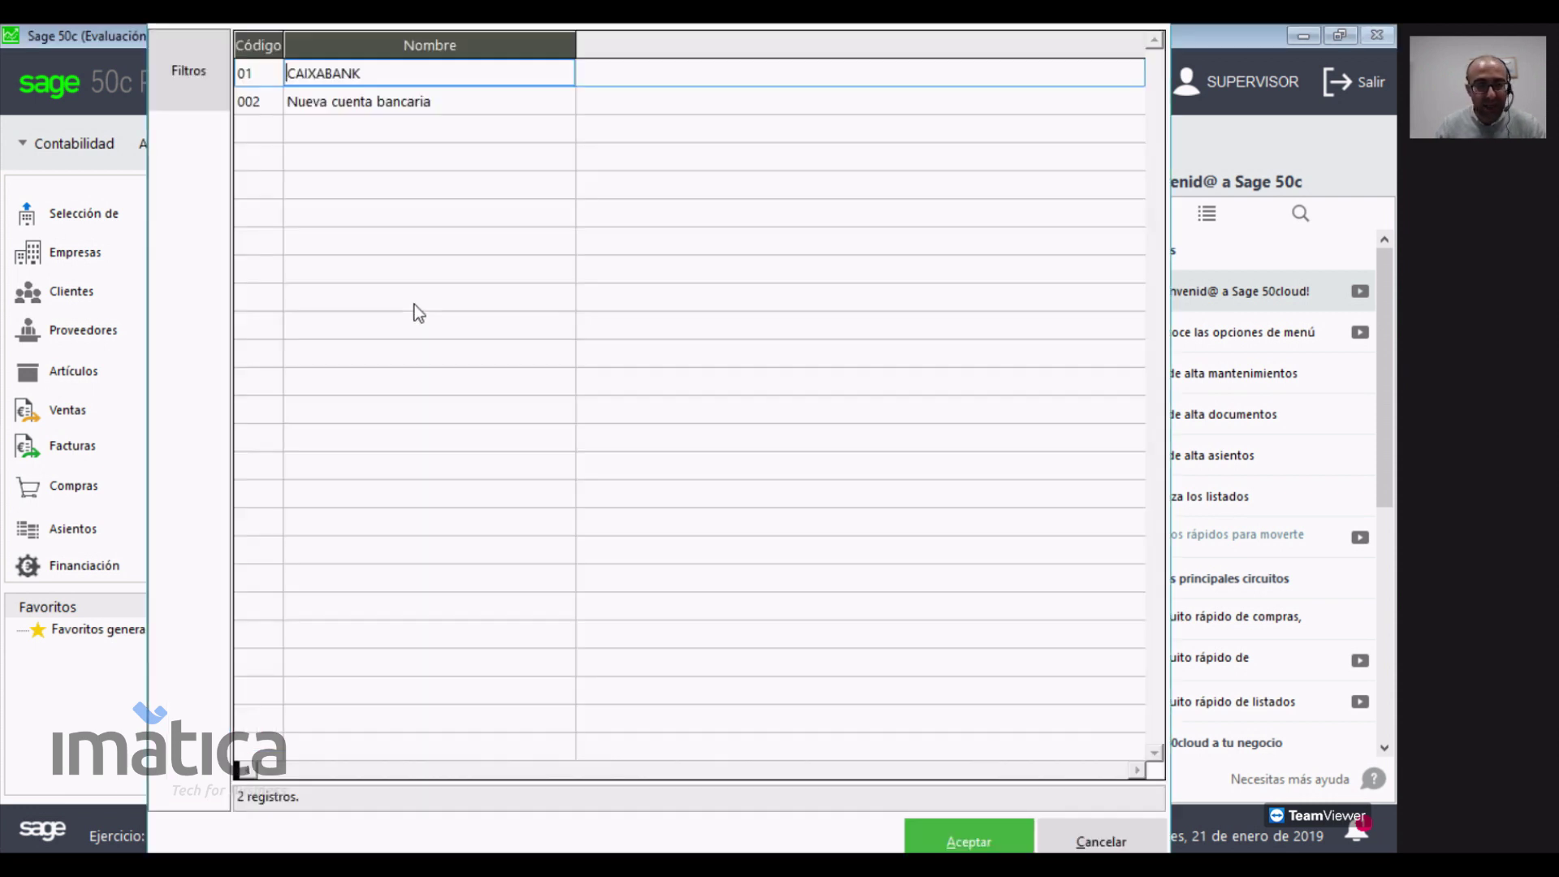
pyautogui.doubleClick(436, 73)
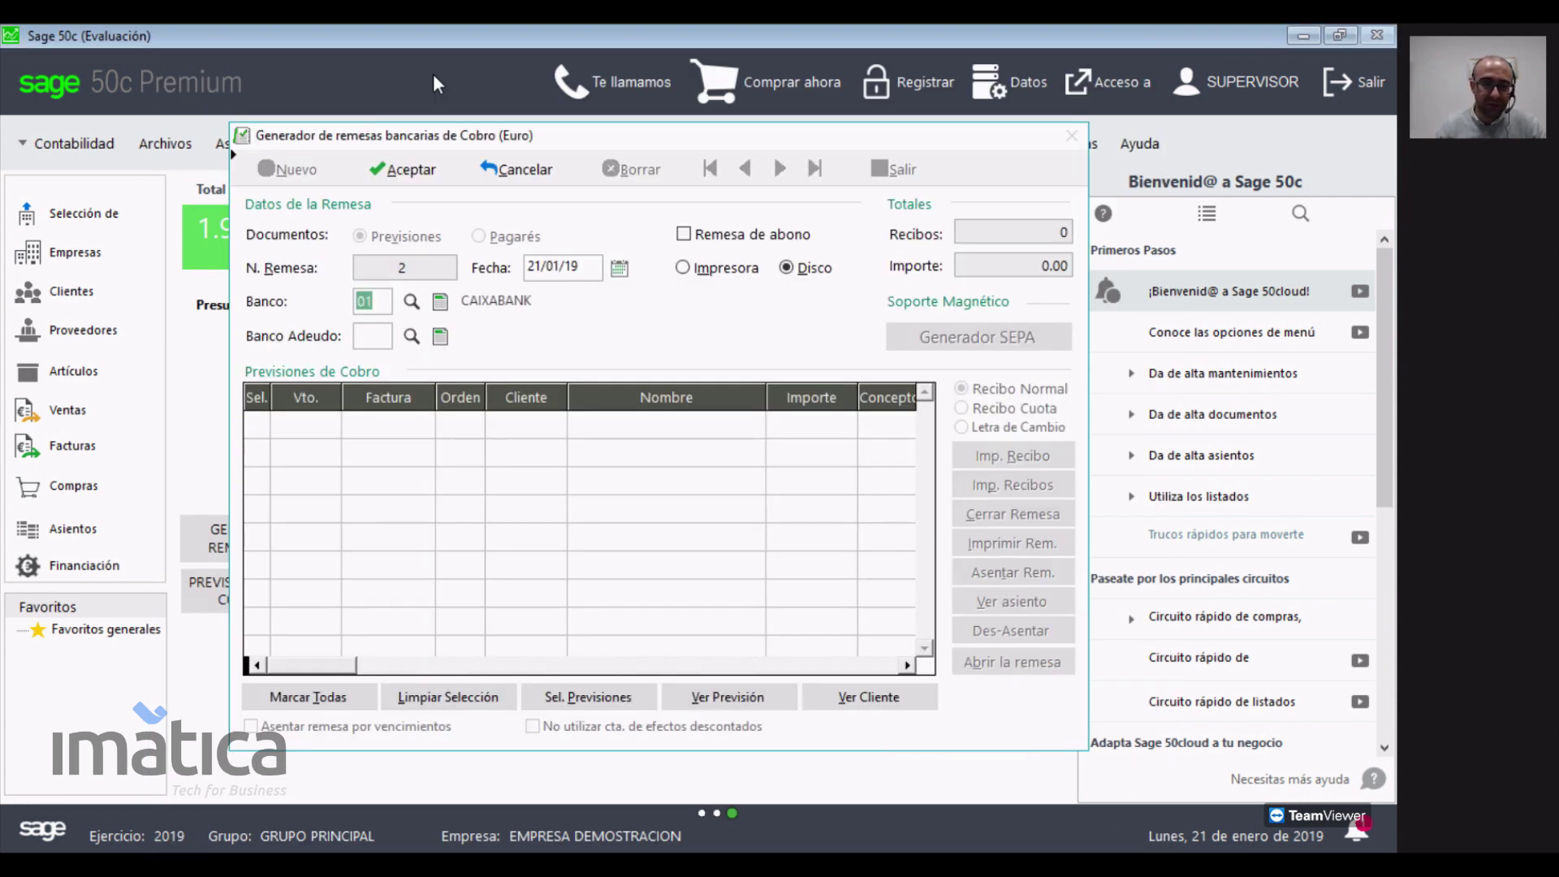
pyautogui.click(411, 336)
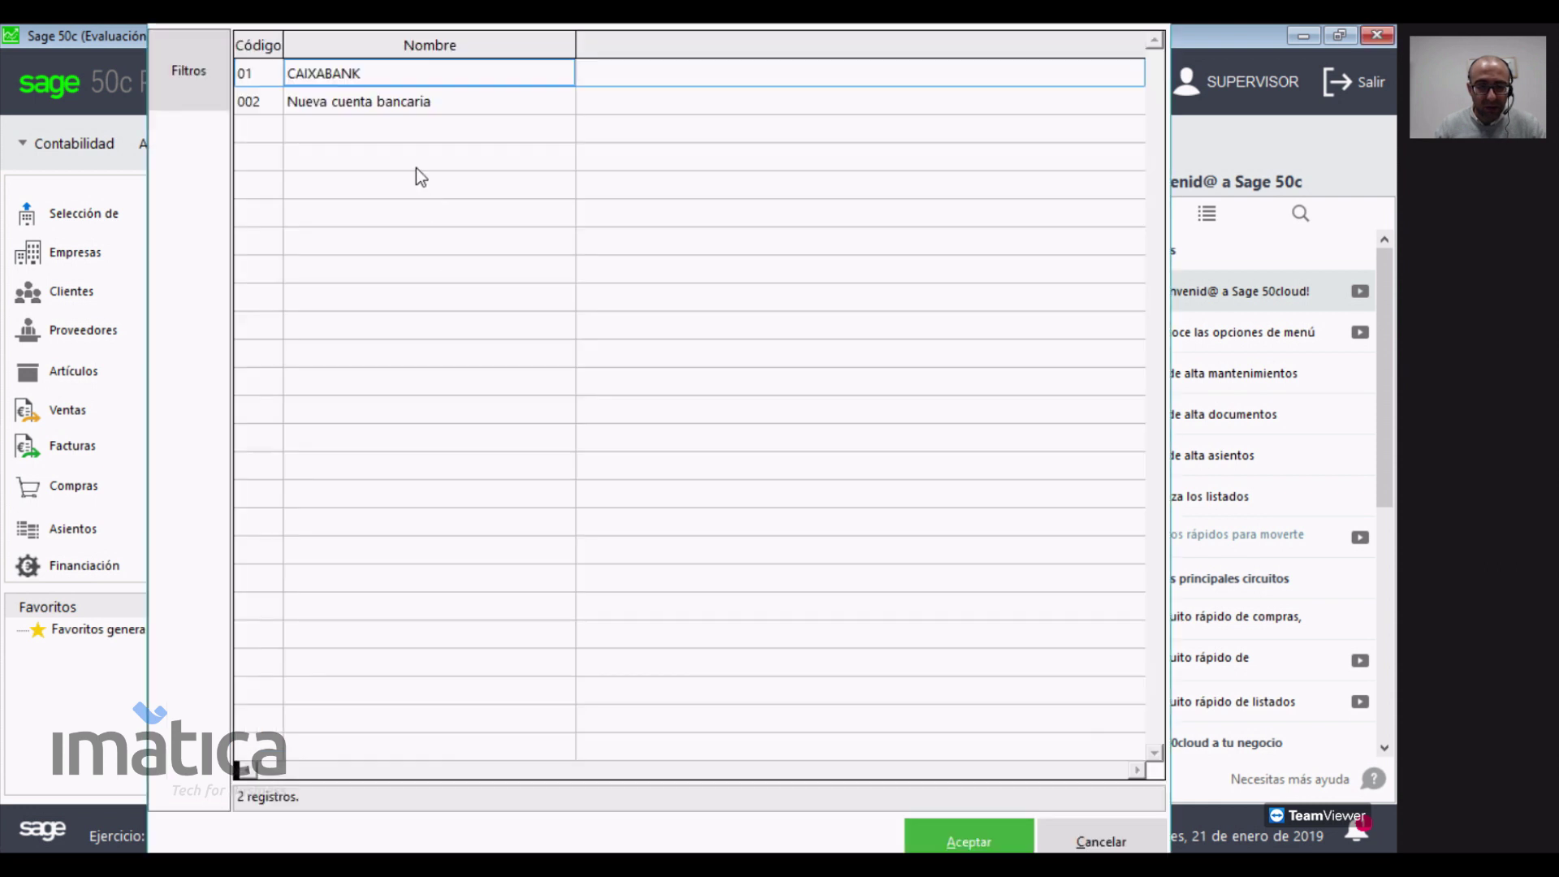
pyautogui.doubleClick(500, 80)
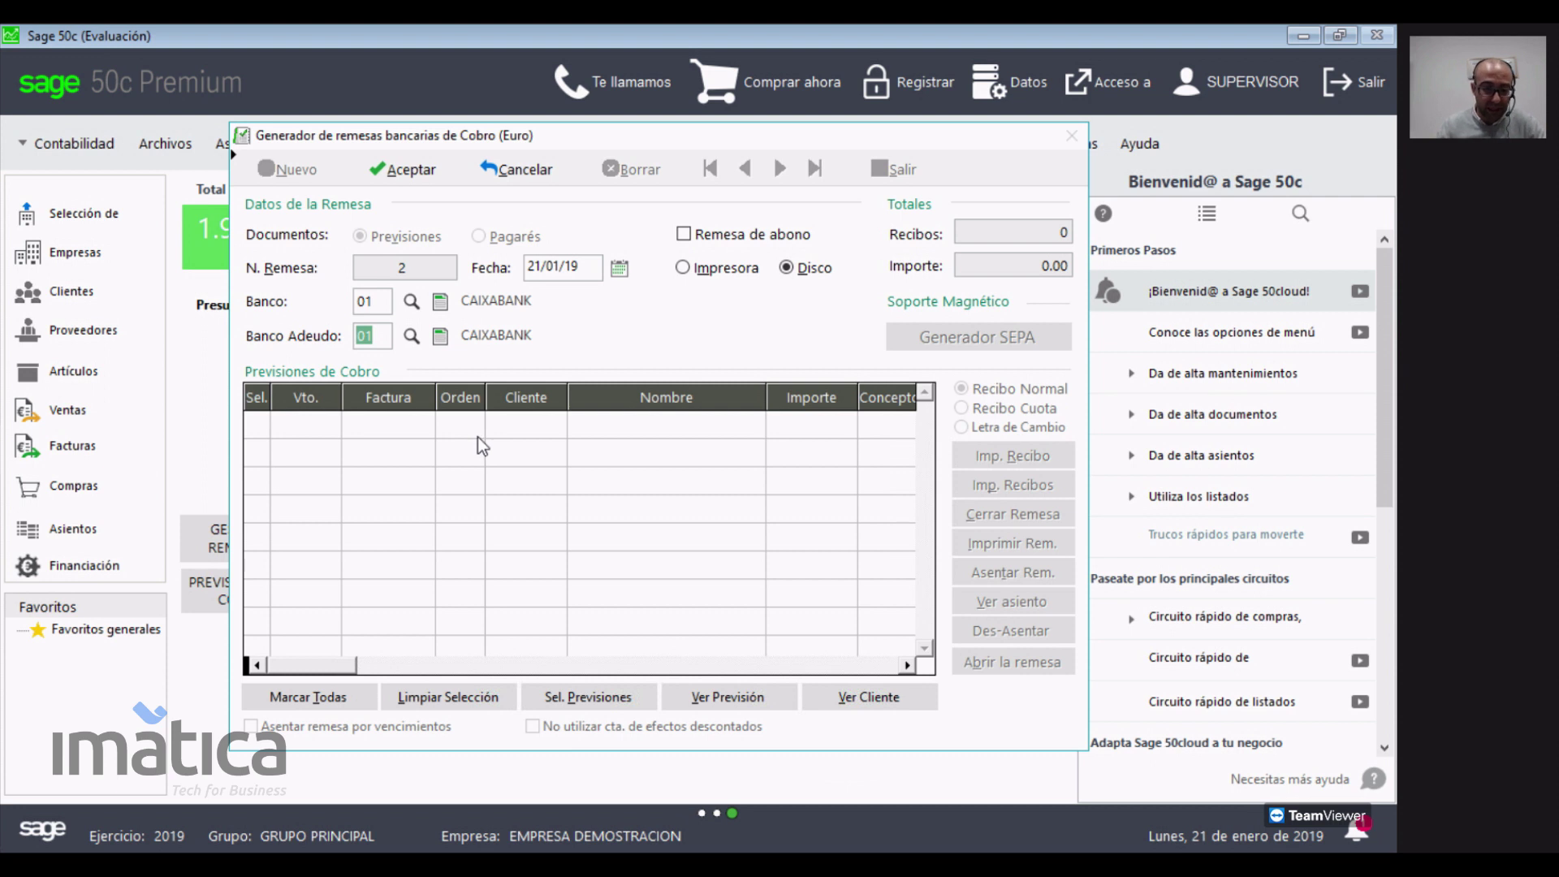
# - Start selecting forecasts for the remittance using the CORE SEPA scheme
pyautogui.click(607, 698)
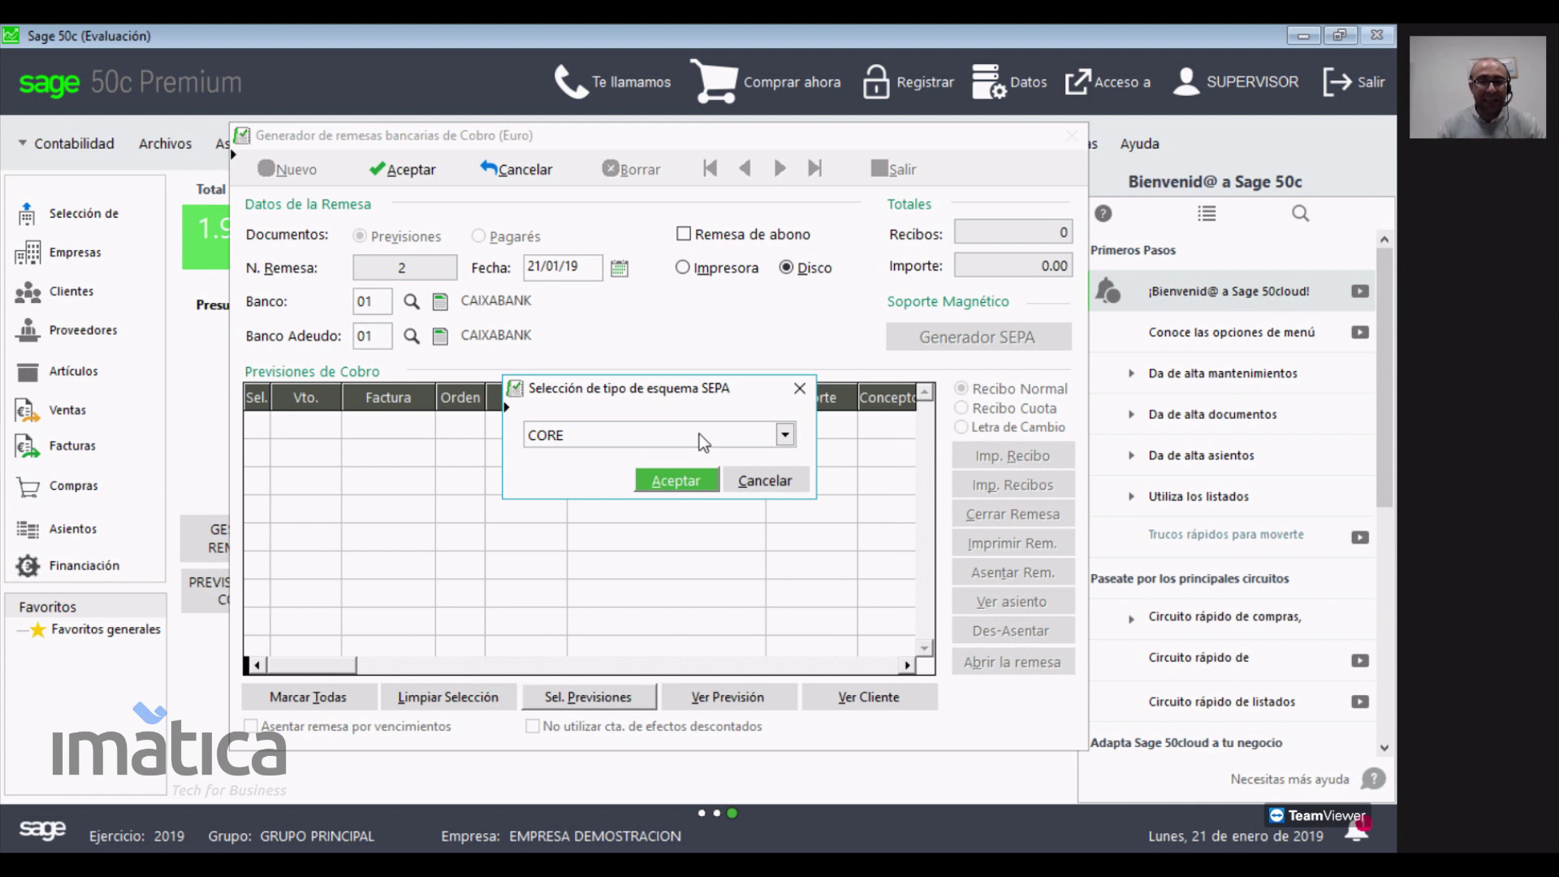
pyautogui.click(703, 443)
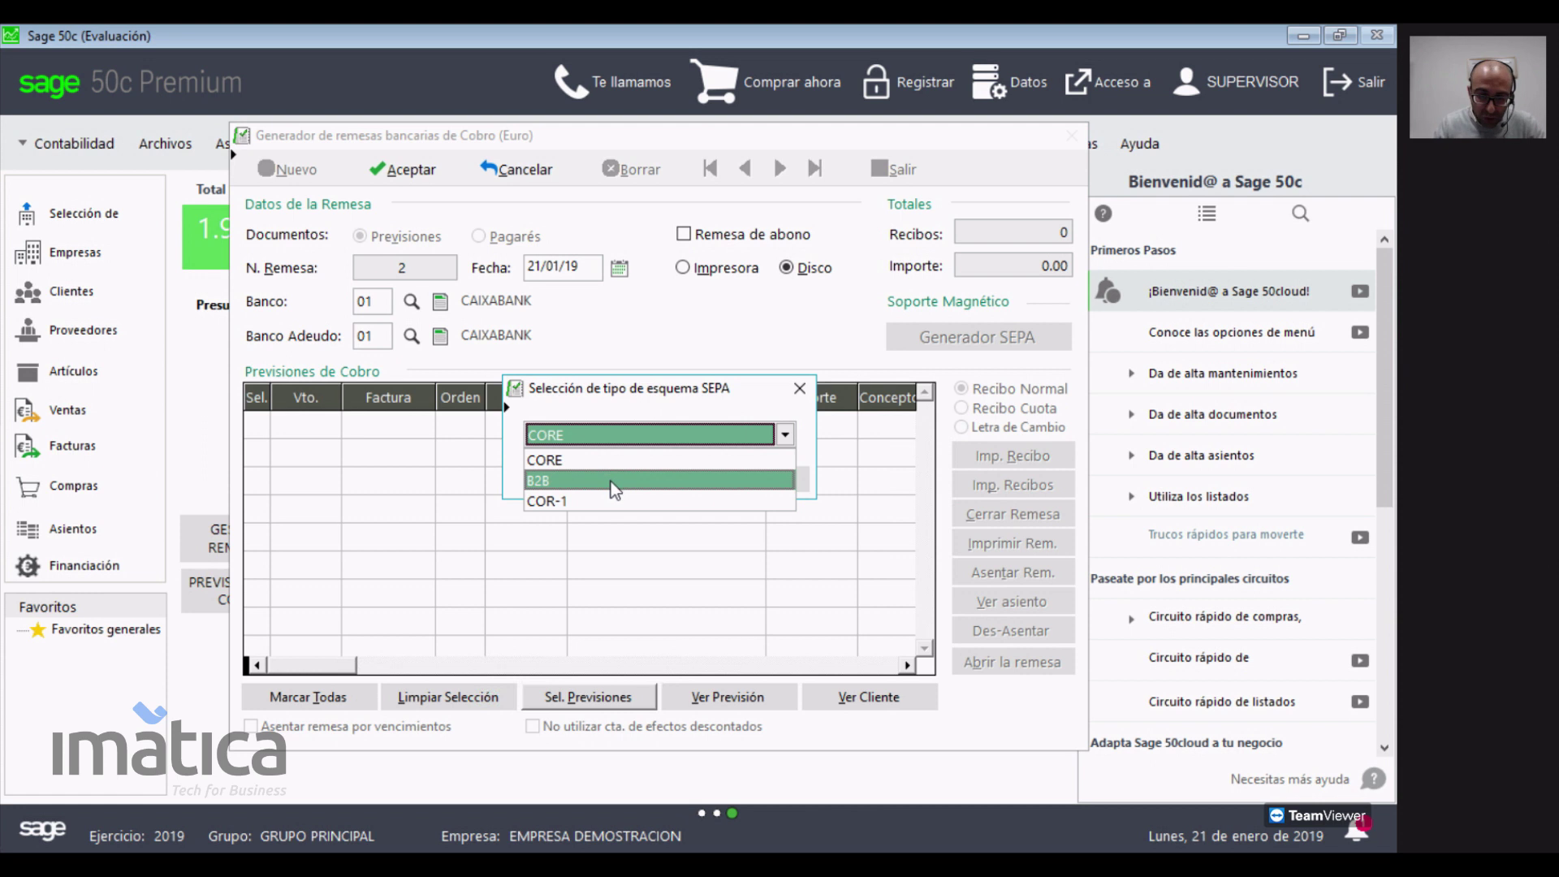
pyautogui.click(632, 458)
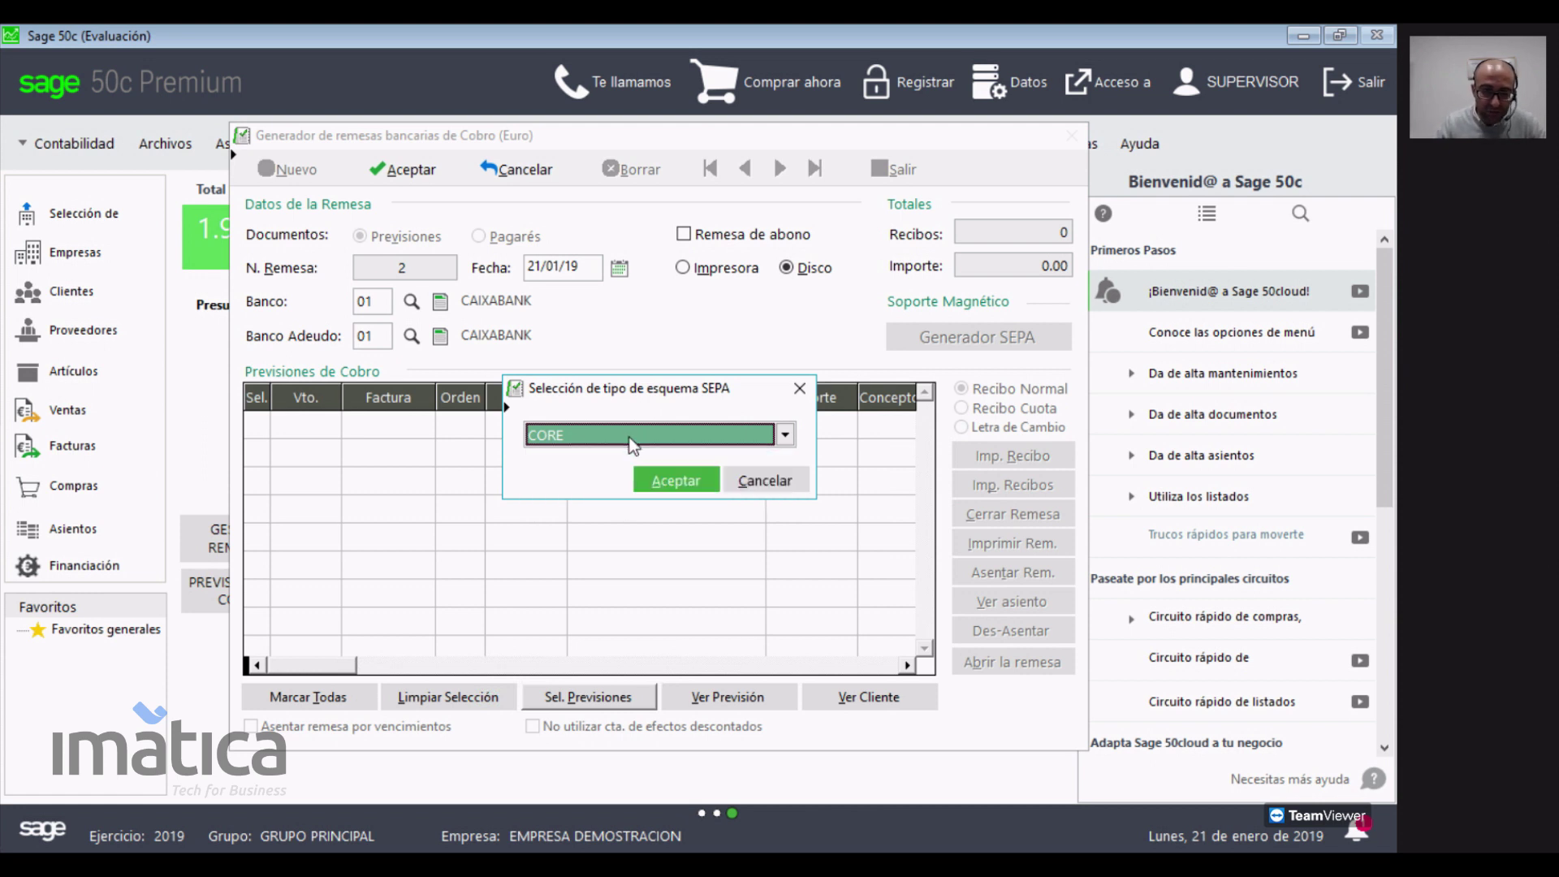
pyautogui.click(654, 481)
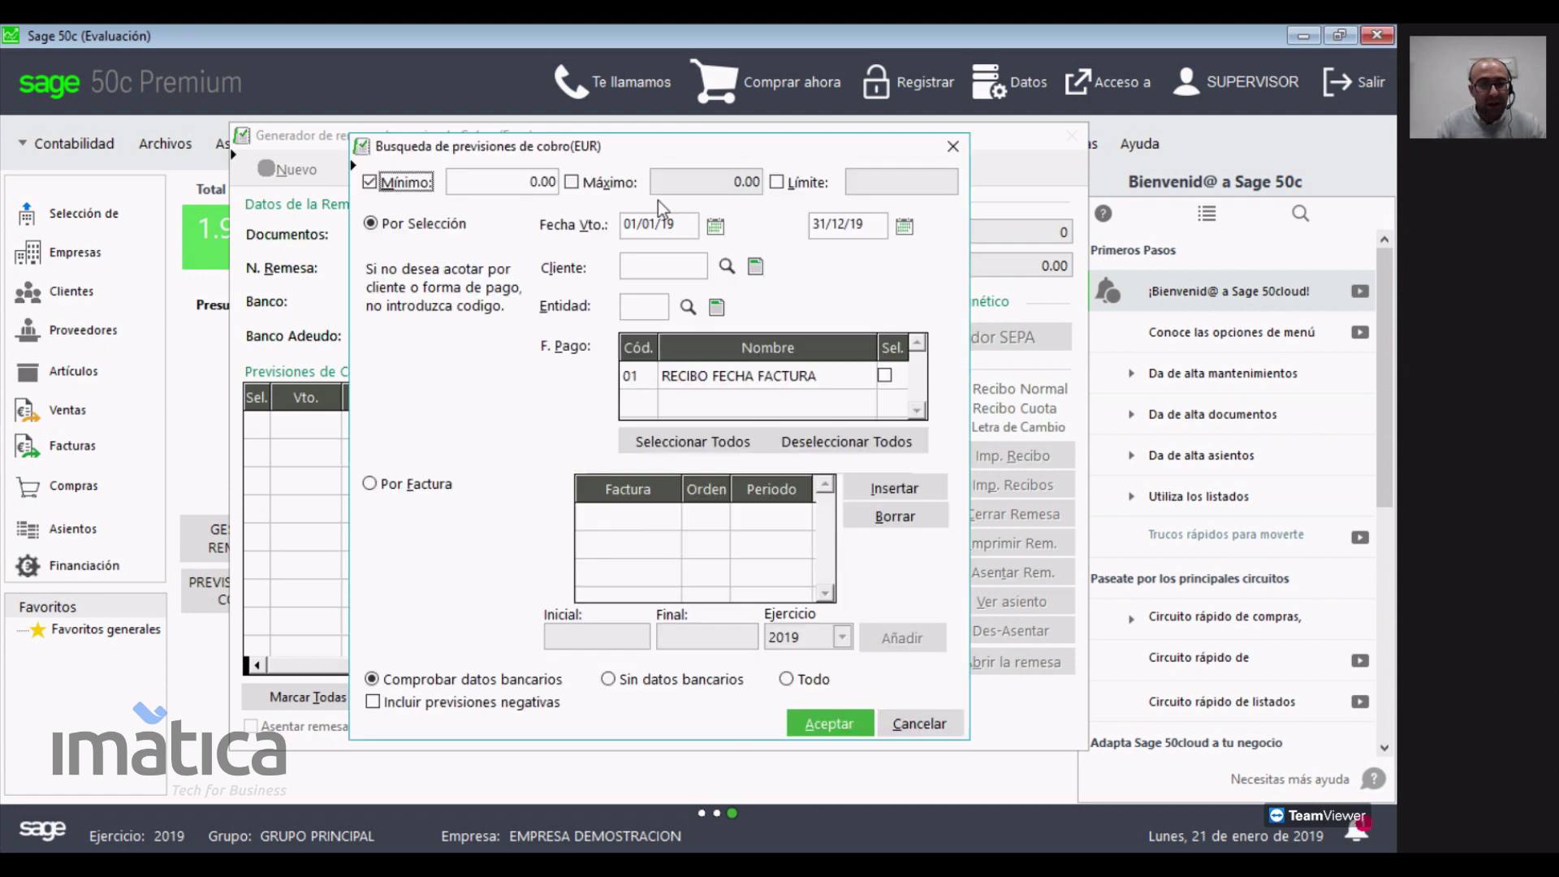
# - Search the collection forecasts due from 01/01/19 to 31/12/19 with the Comprobar datos bancarios option
pyautogui.moveTo(709, 146); pyautogui.dragTo(580, 145)
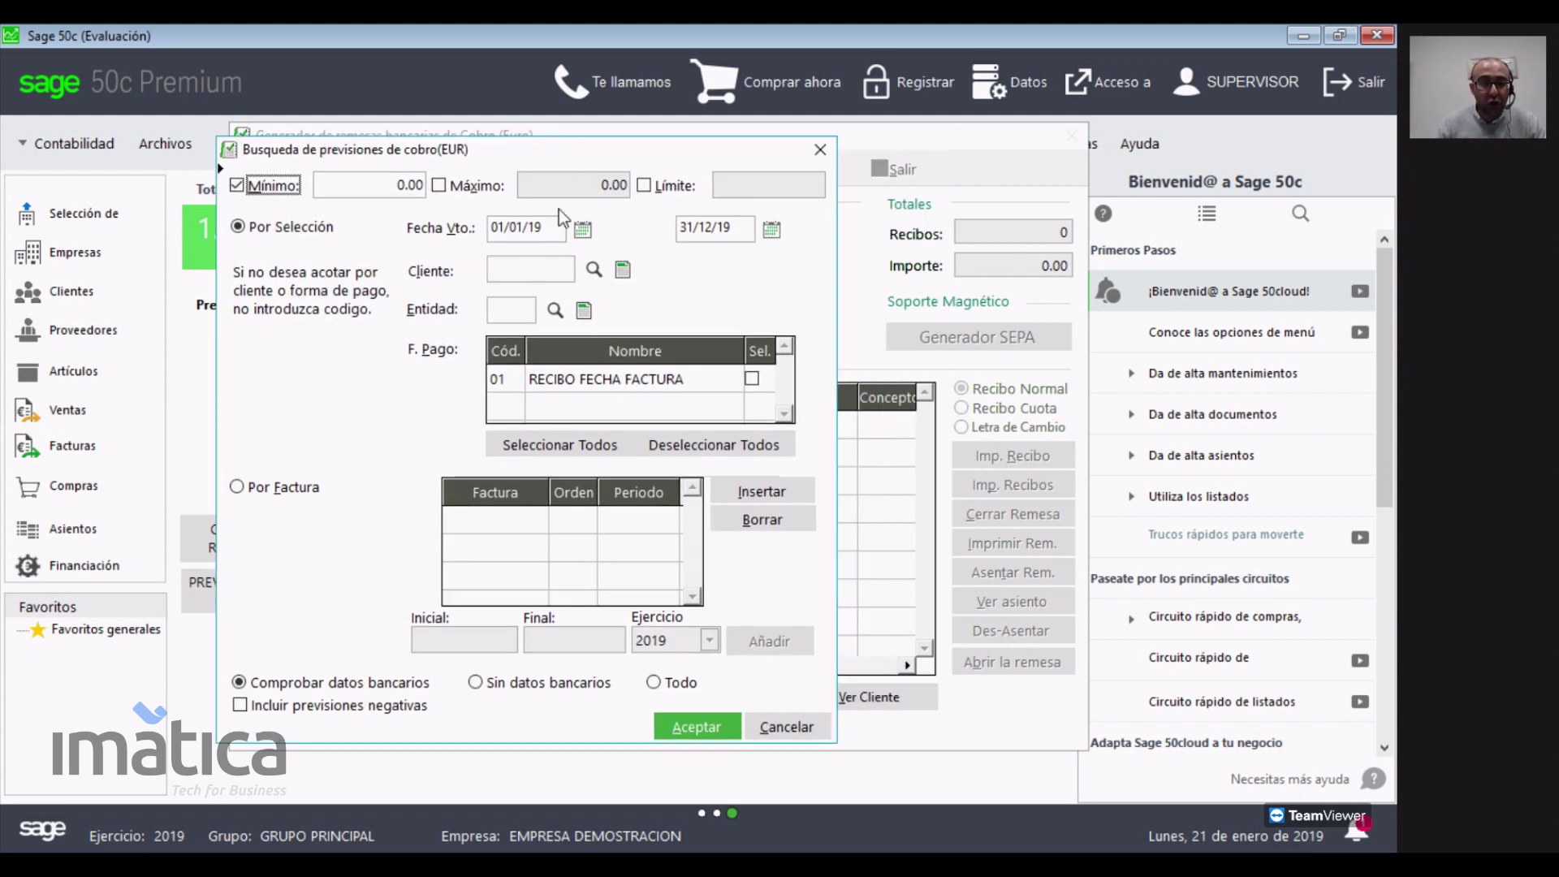
pyautogui.moveTo(557, 226); pyautogui.dragTo(465, 229)
pyautogui.click(747, 230)
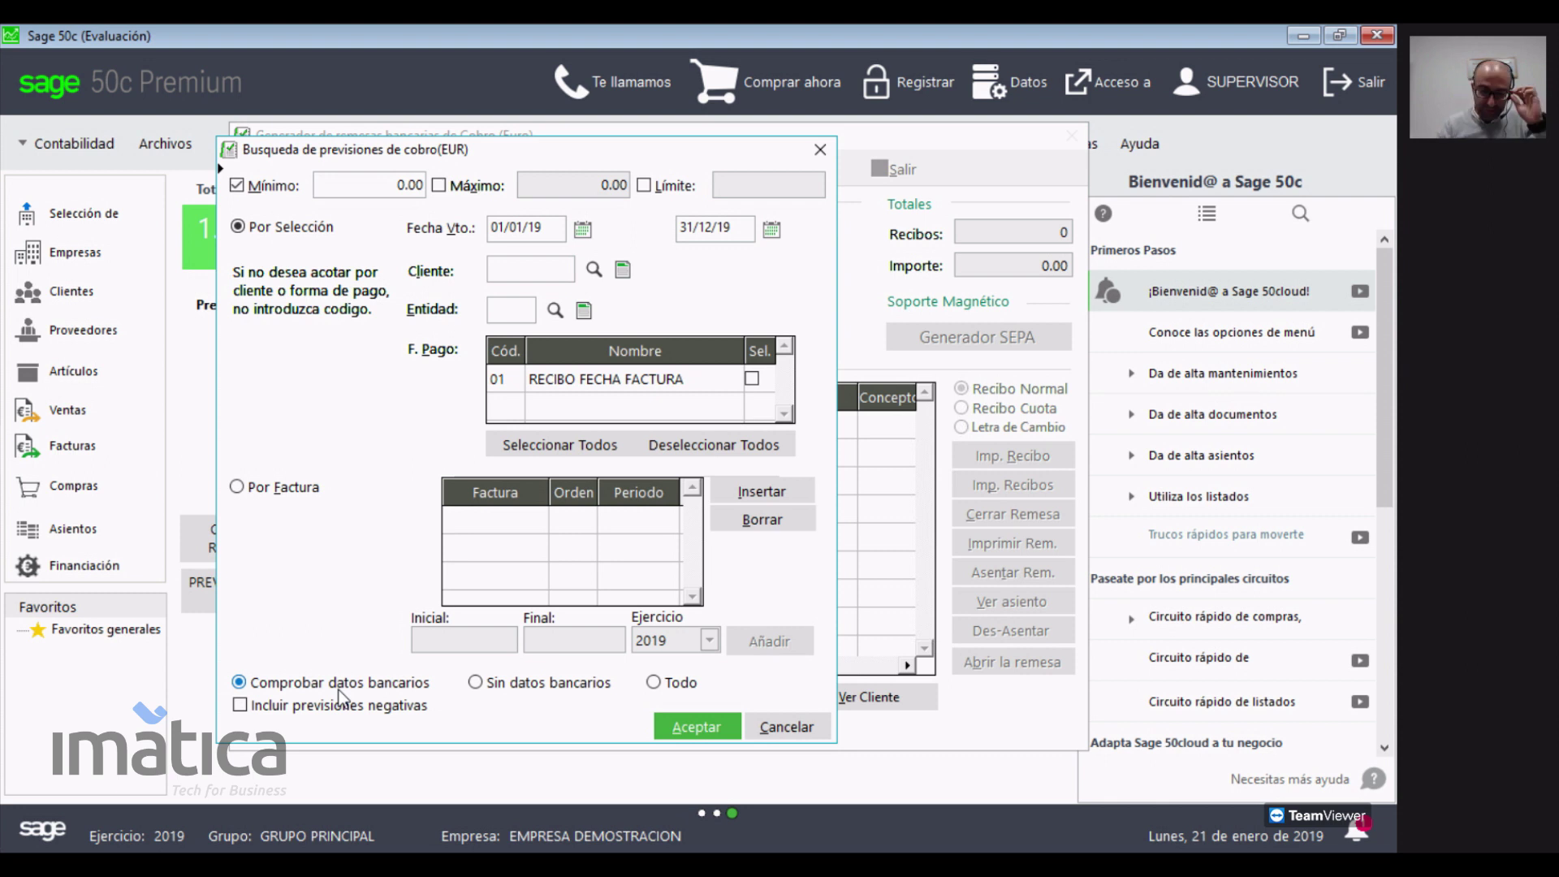
pyautogui.click(682, 727)
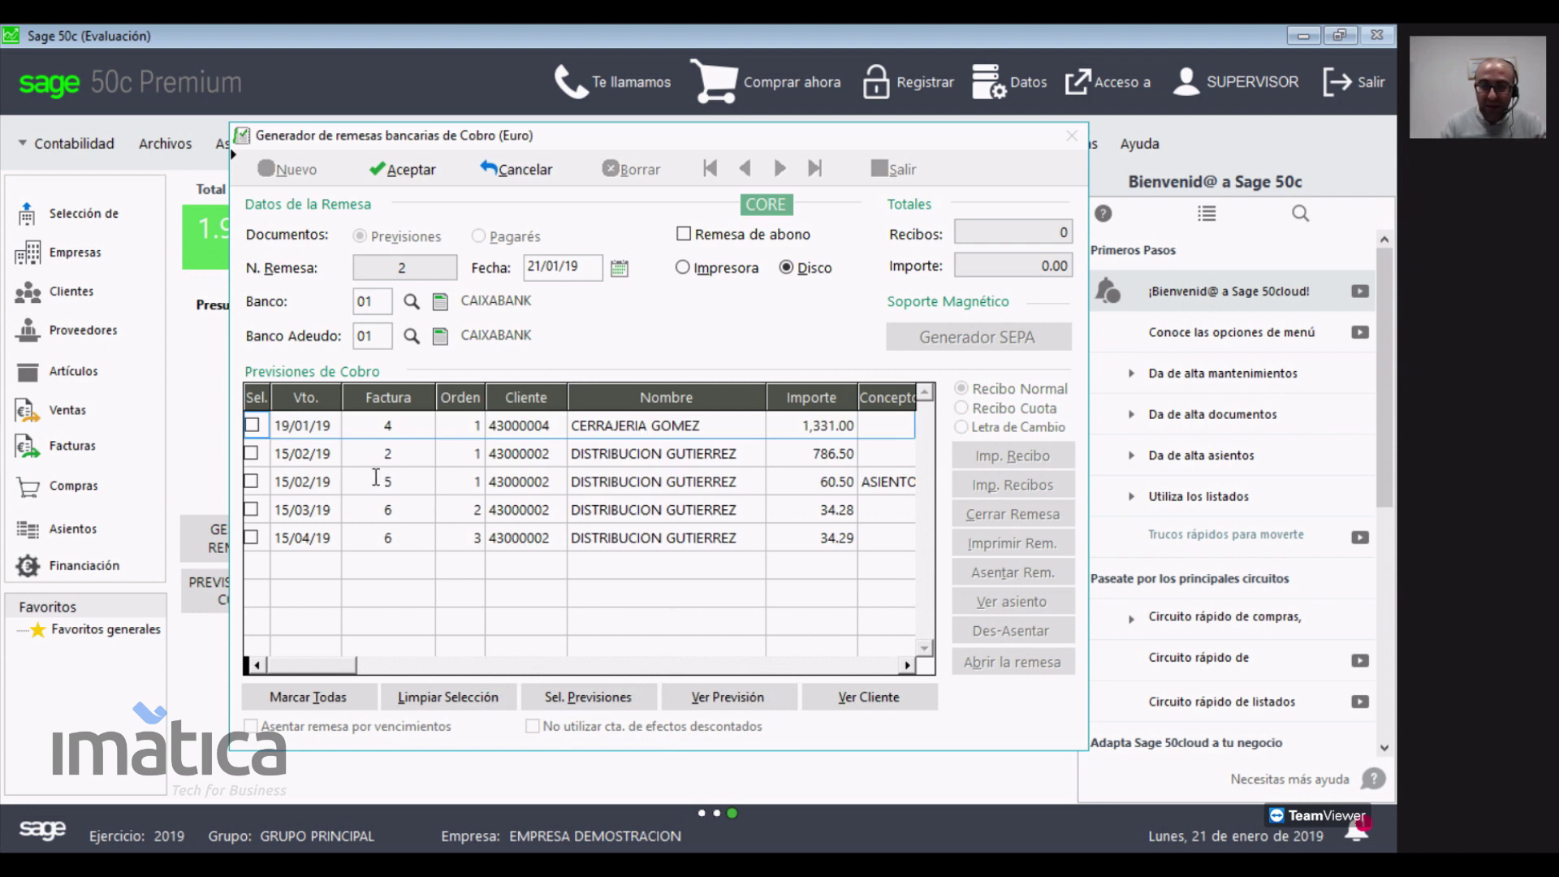
# - Include the forecasts of invoices 4, 2 and 5 in the remittance and save it
pyautogui.click(251, 424)
pyautogui.click(251, 453)
pyautogui.click(252, 485)
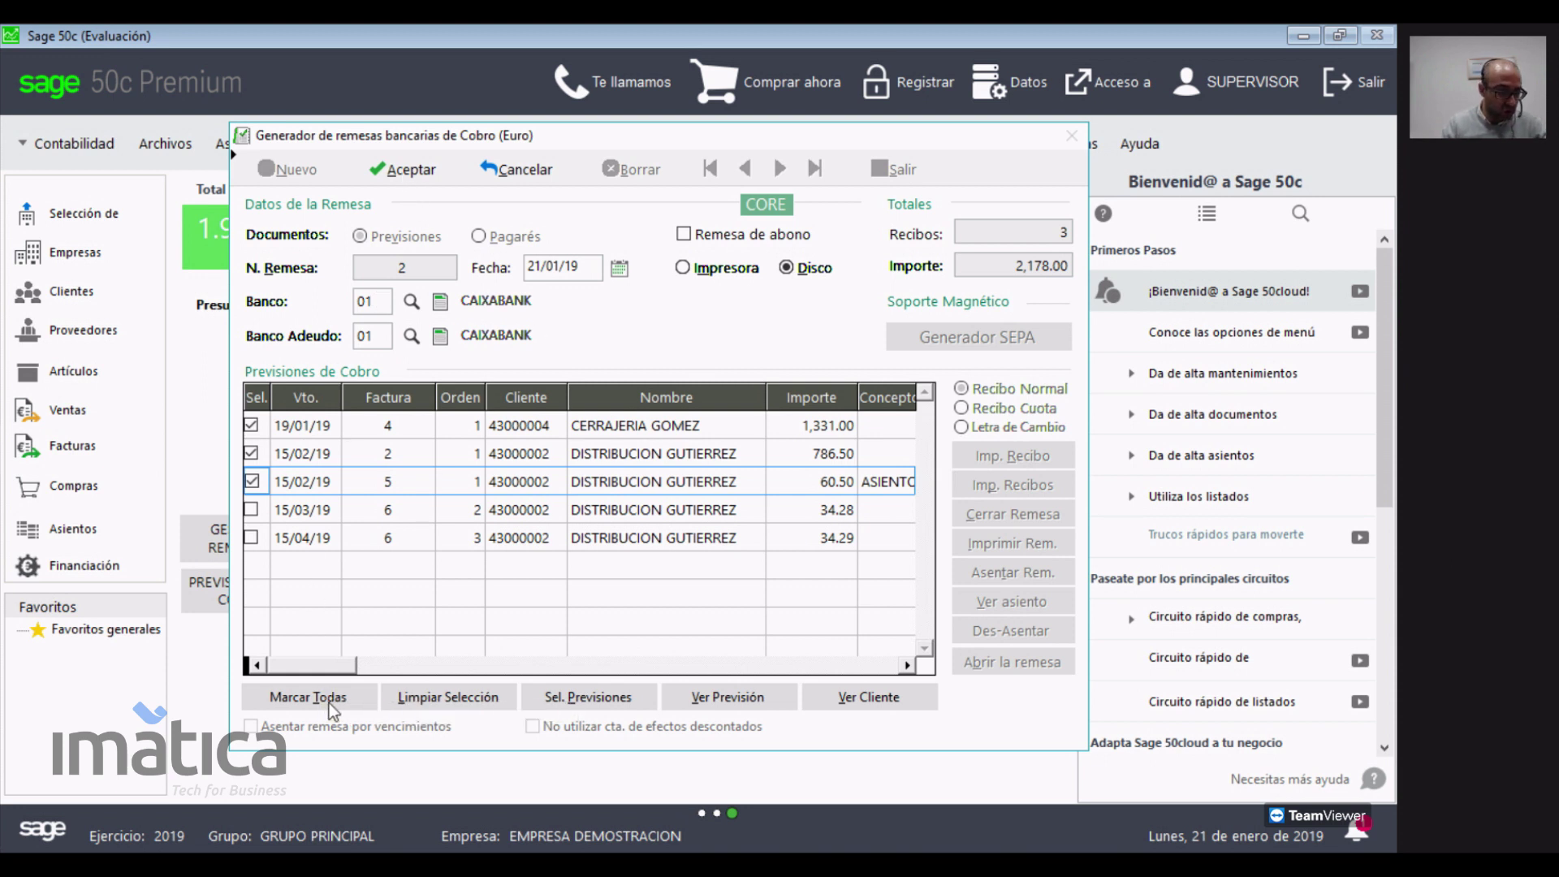
pyautogui.click(409, 162)
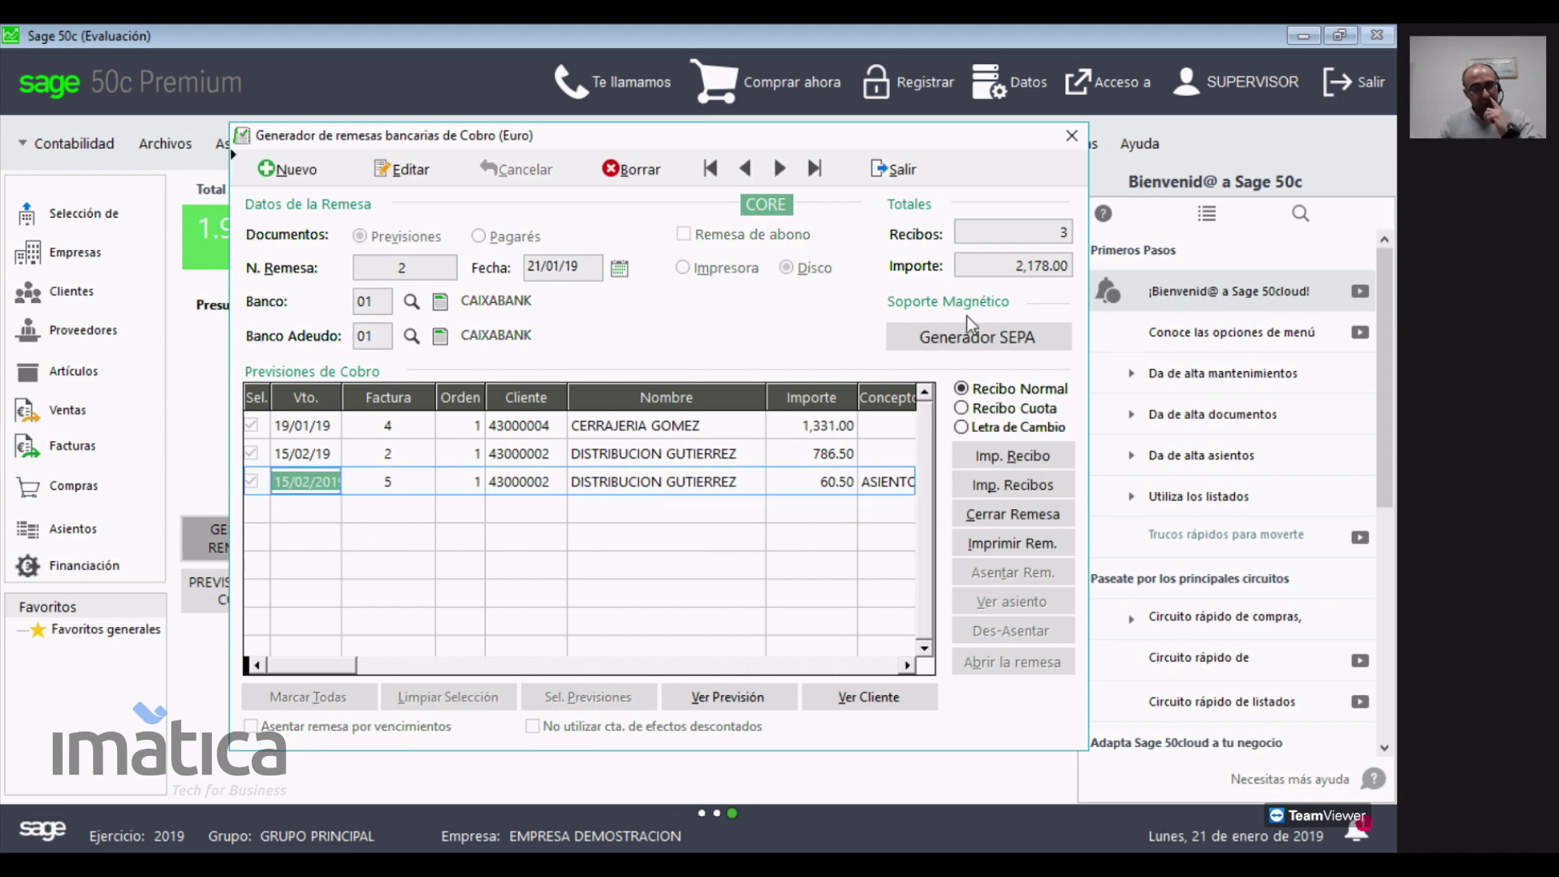
# - Open the SEPA file generator for the remittance, examine its template and local path settings, and cancel without generating the file
pyautogui.click(994, 345)
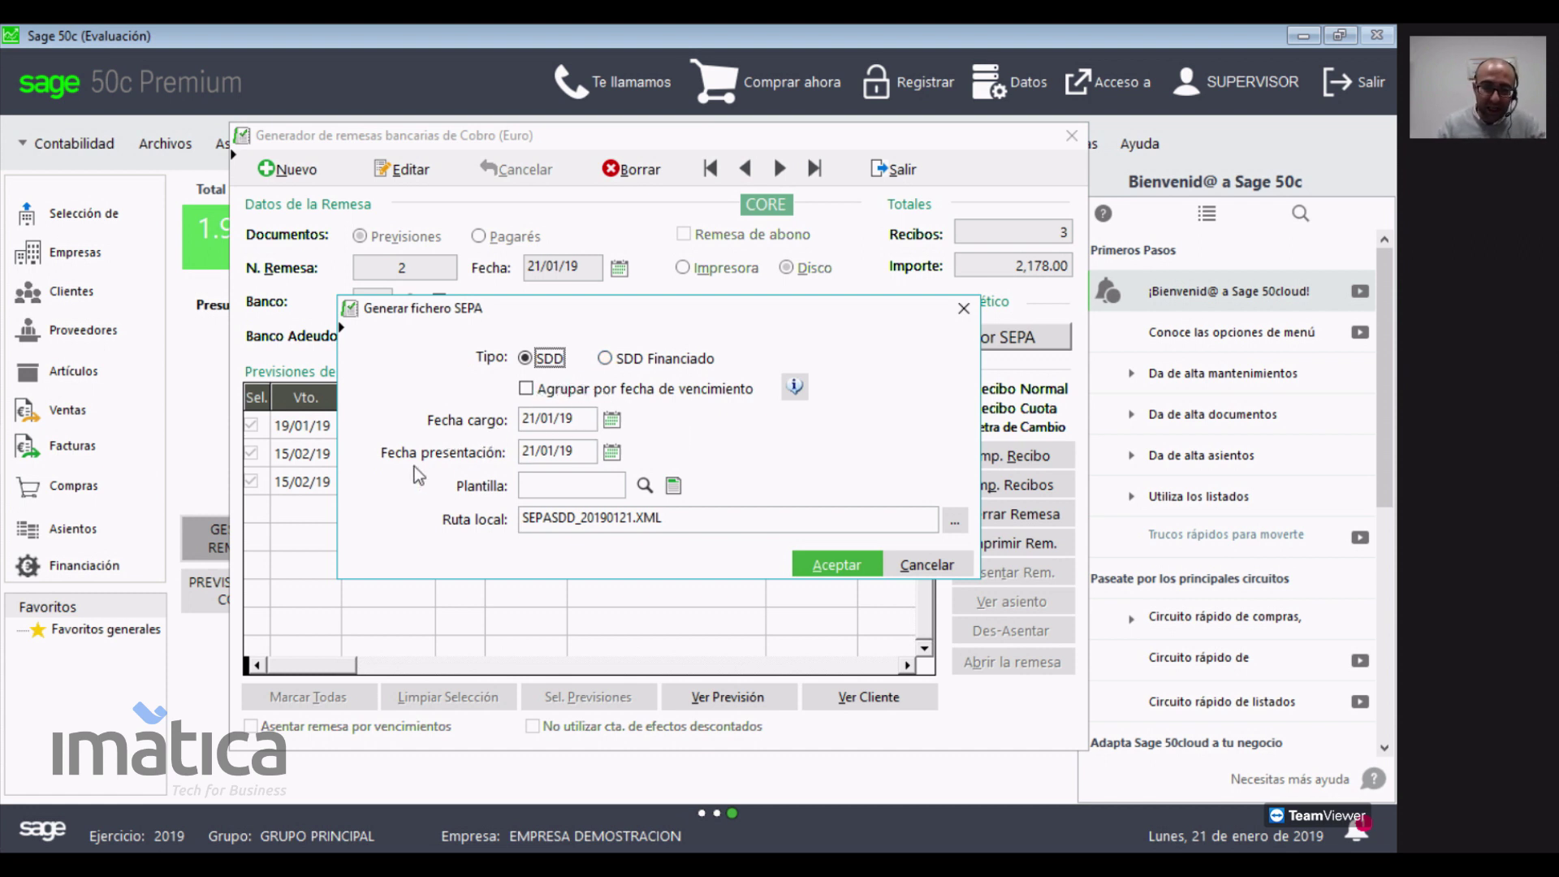
pyautogui.click(590, 487)
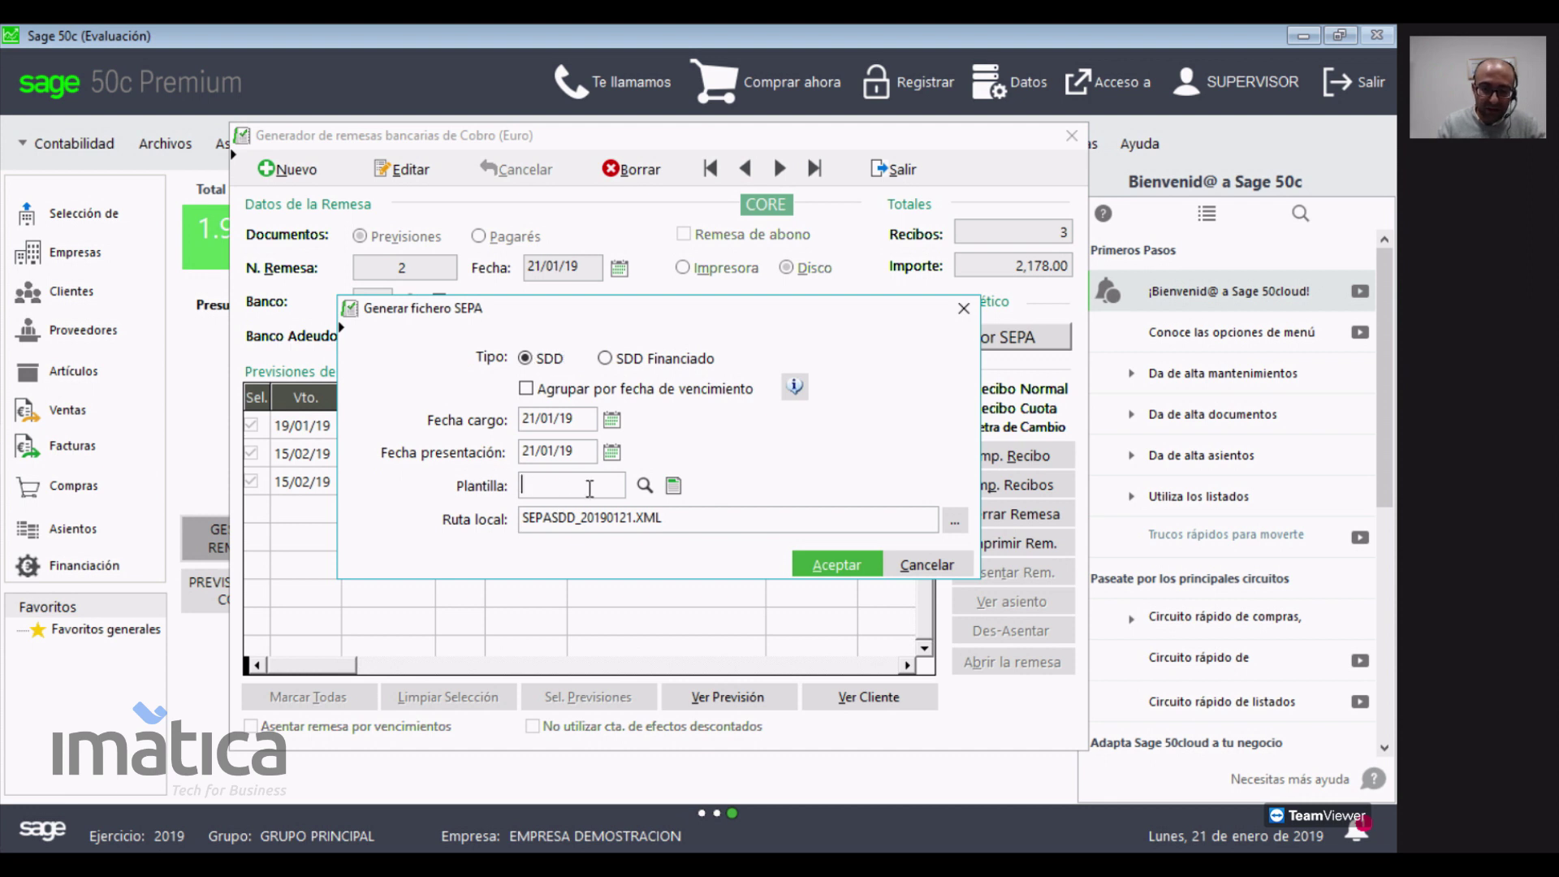
pyautogui.click(644, 485)
pyautogui.click(841, 518)
pyautogui.moveTo(710, 521)
pyautogui.mouseDown()
pyautogui.moveTo(506, 520)
pyautogui.moveTo(706, 528)
pyautogui.mouseUp()
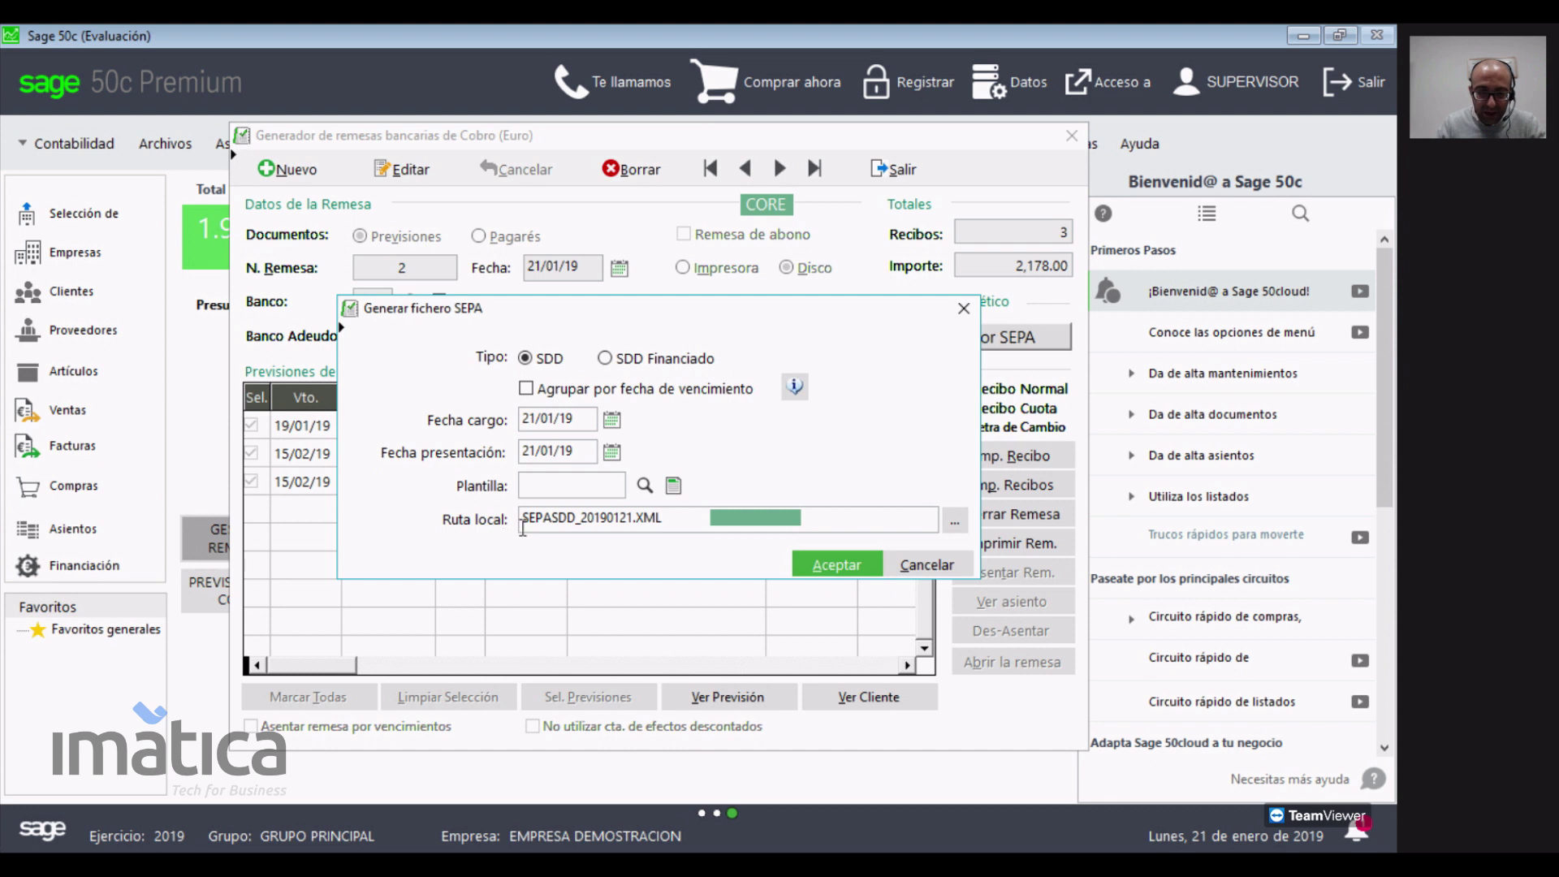
pyautogui.doubleClick(523, 524)
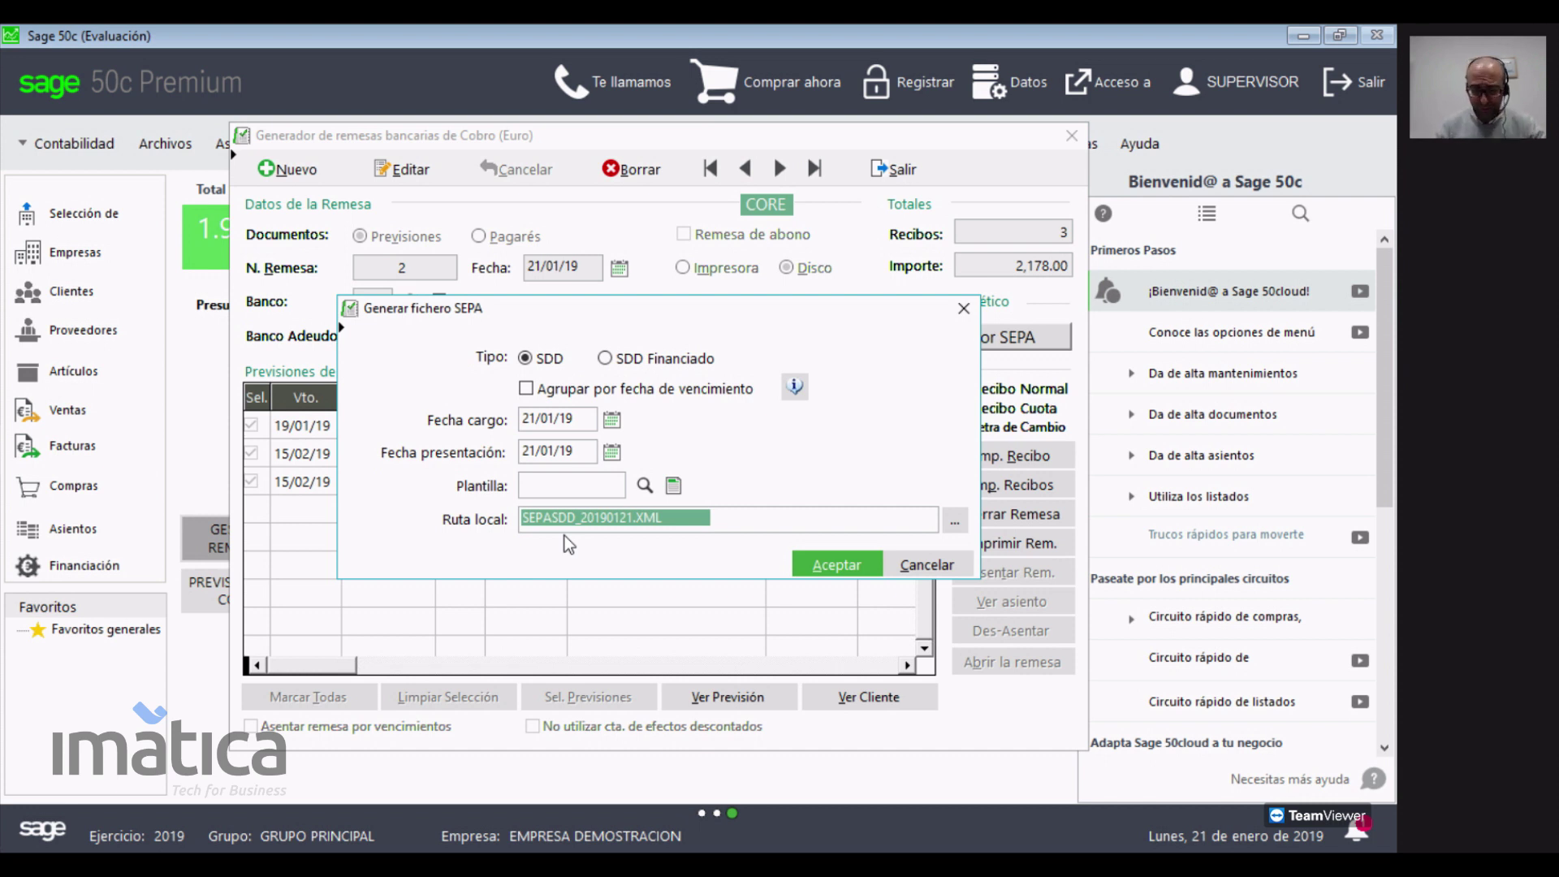
pyautogui.click(926, 564)
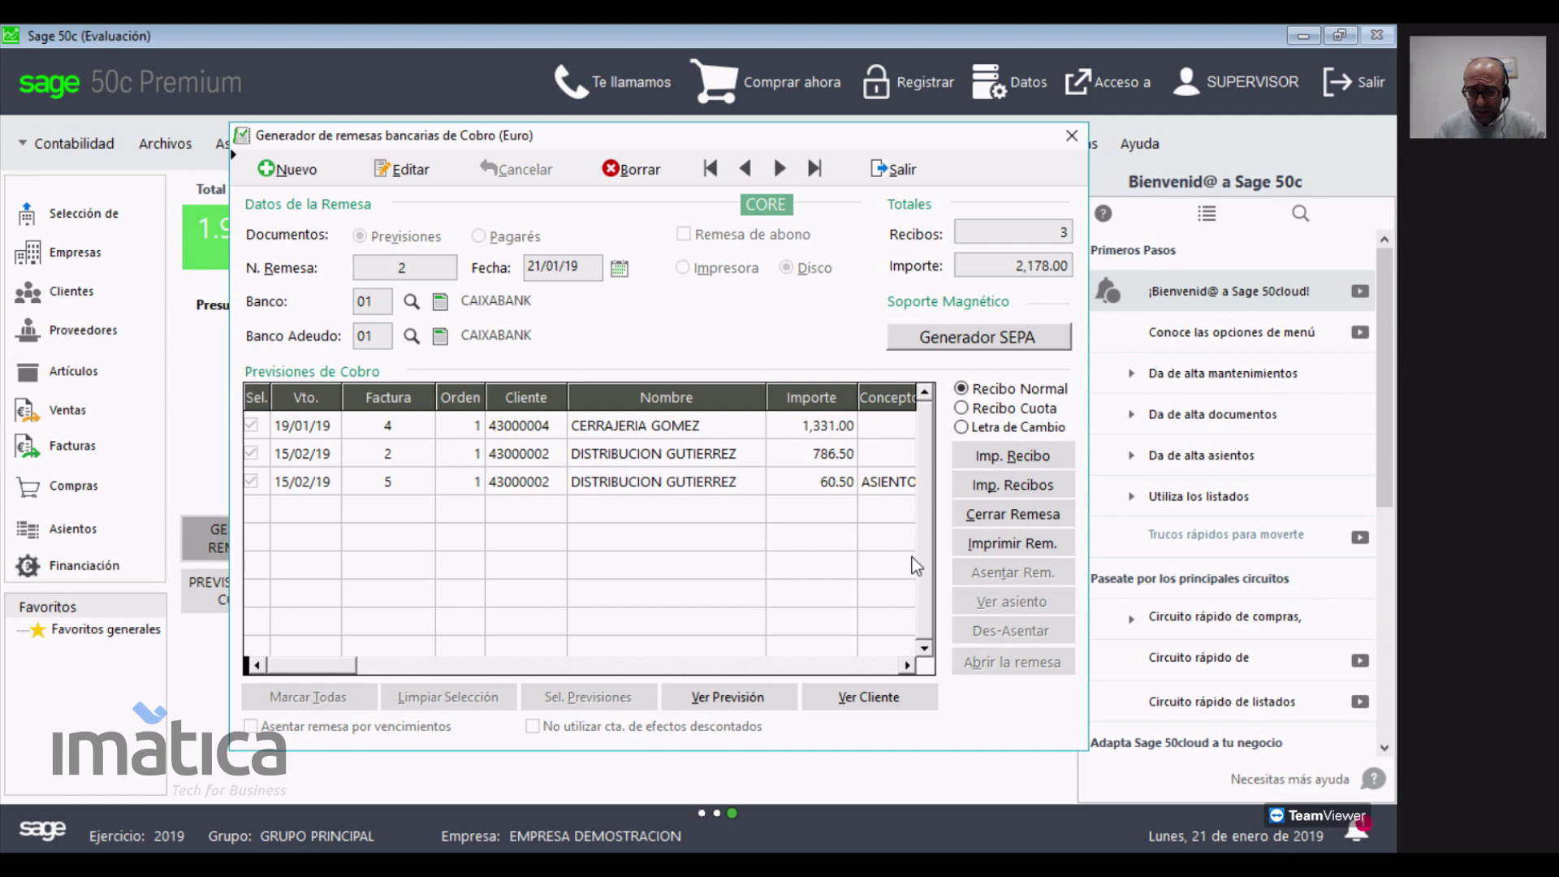
# - Mark the remittance as closed and decline printing it
pyautogui.click(1001, 520)
pyautogui.moveTo(702, 414); pyautogui.dragTo(416, 258)
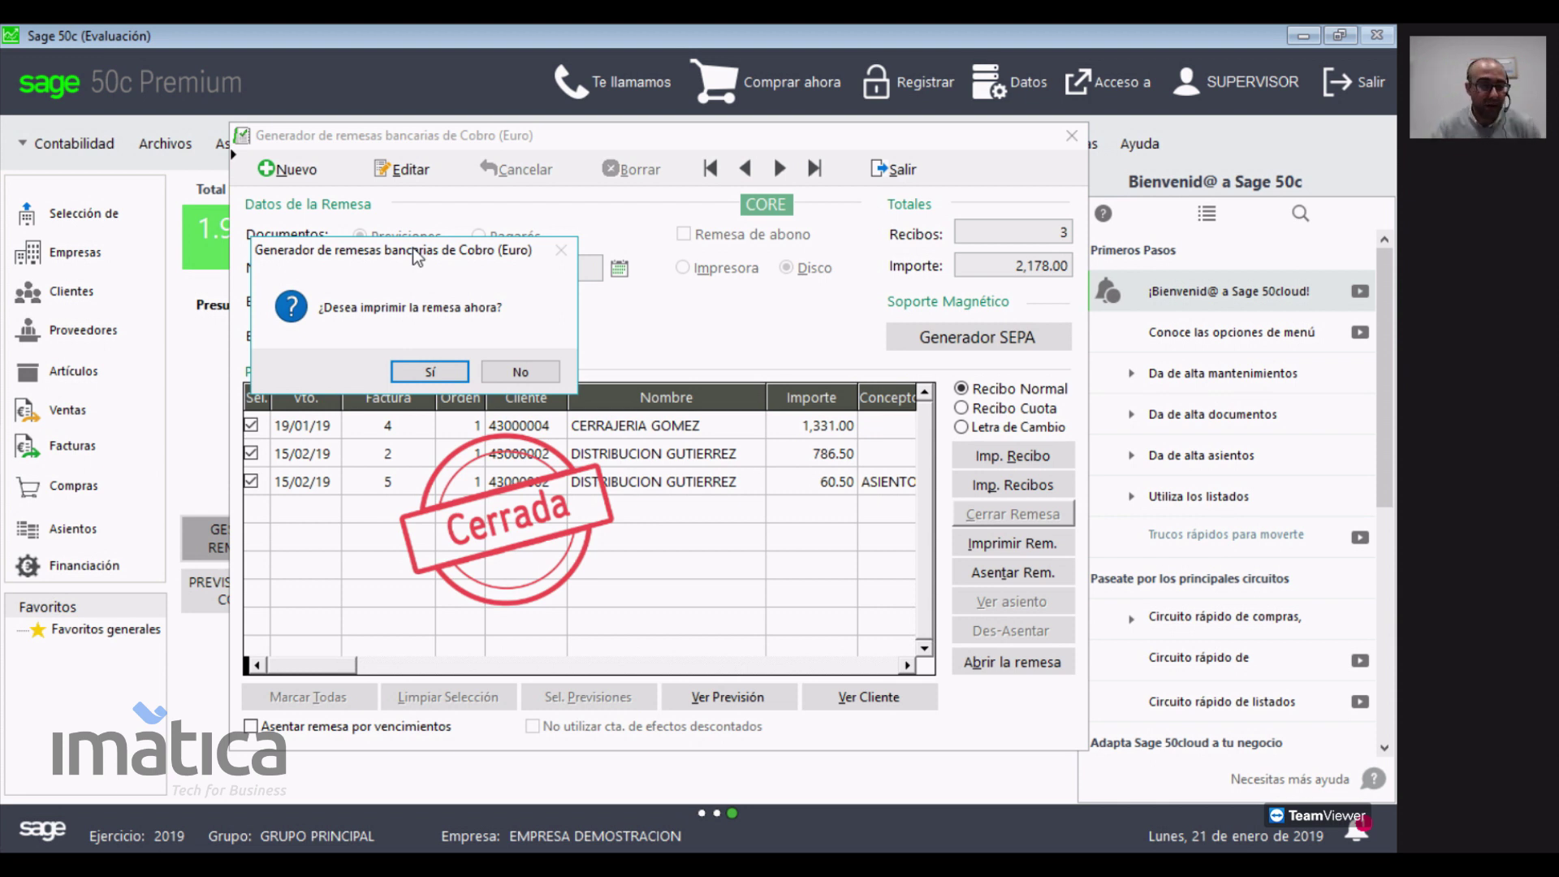
pyautogui.click(520, 372)
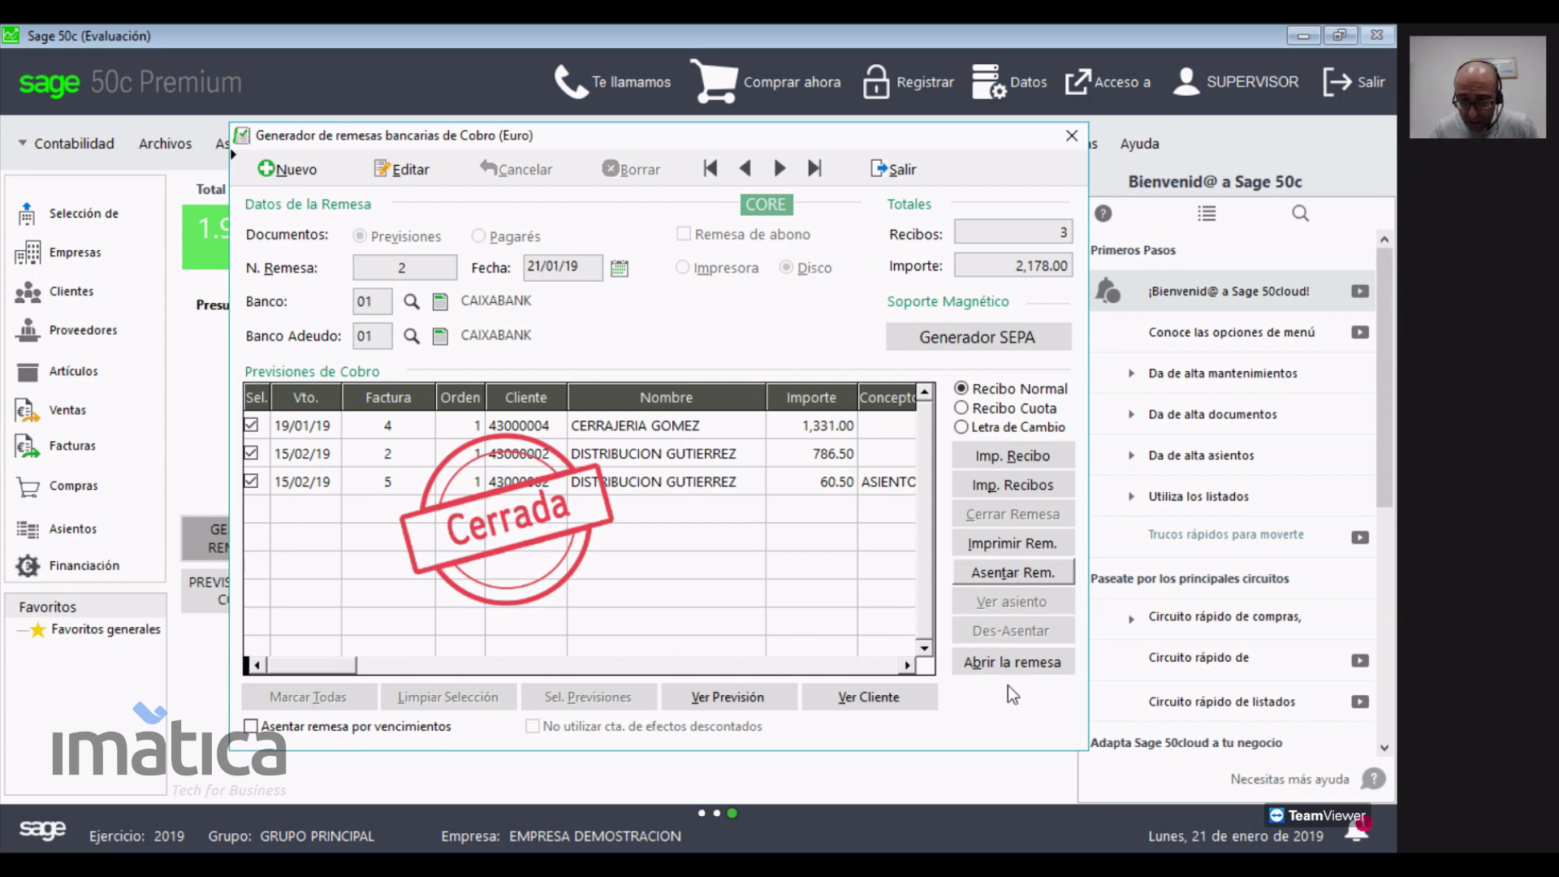
# - Post the closed remittance to accounting with entry date 21/01/19 and exit the remittance generator
pyautogui.click(1007, 578)
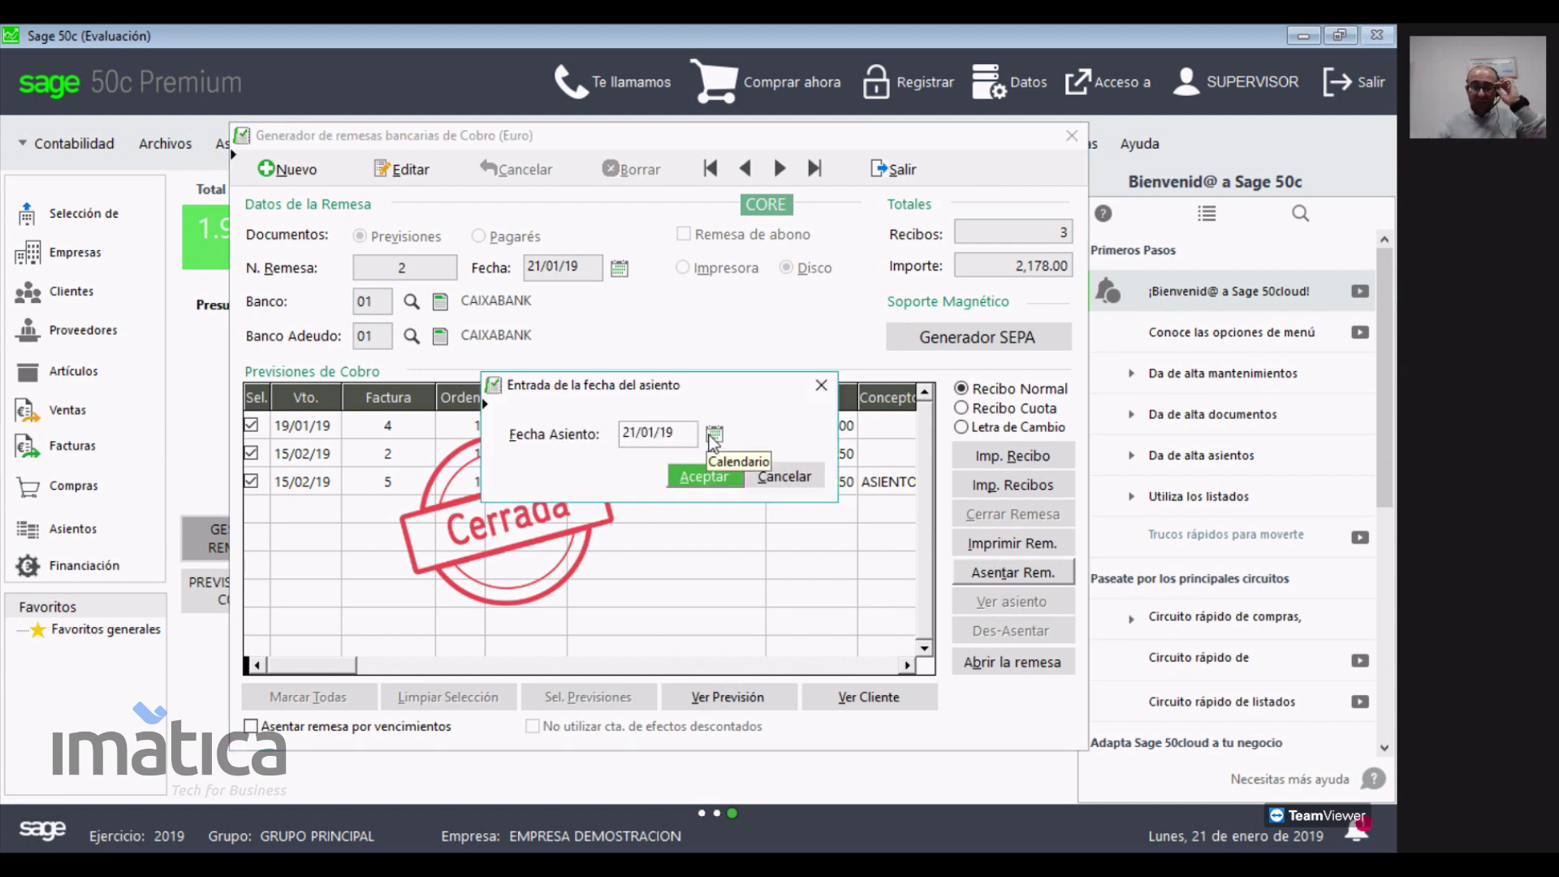
pyautogui.click(723, 475)
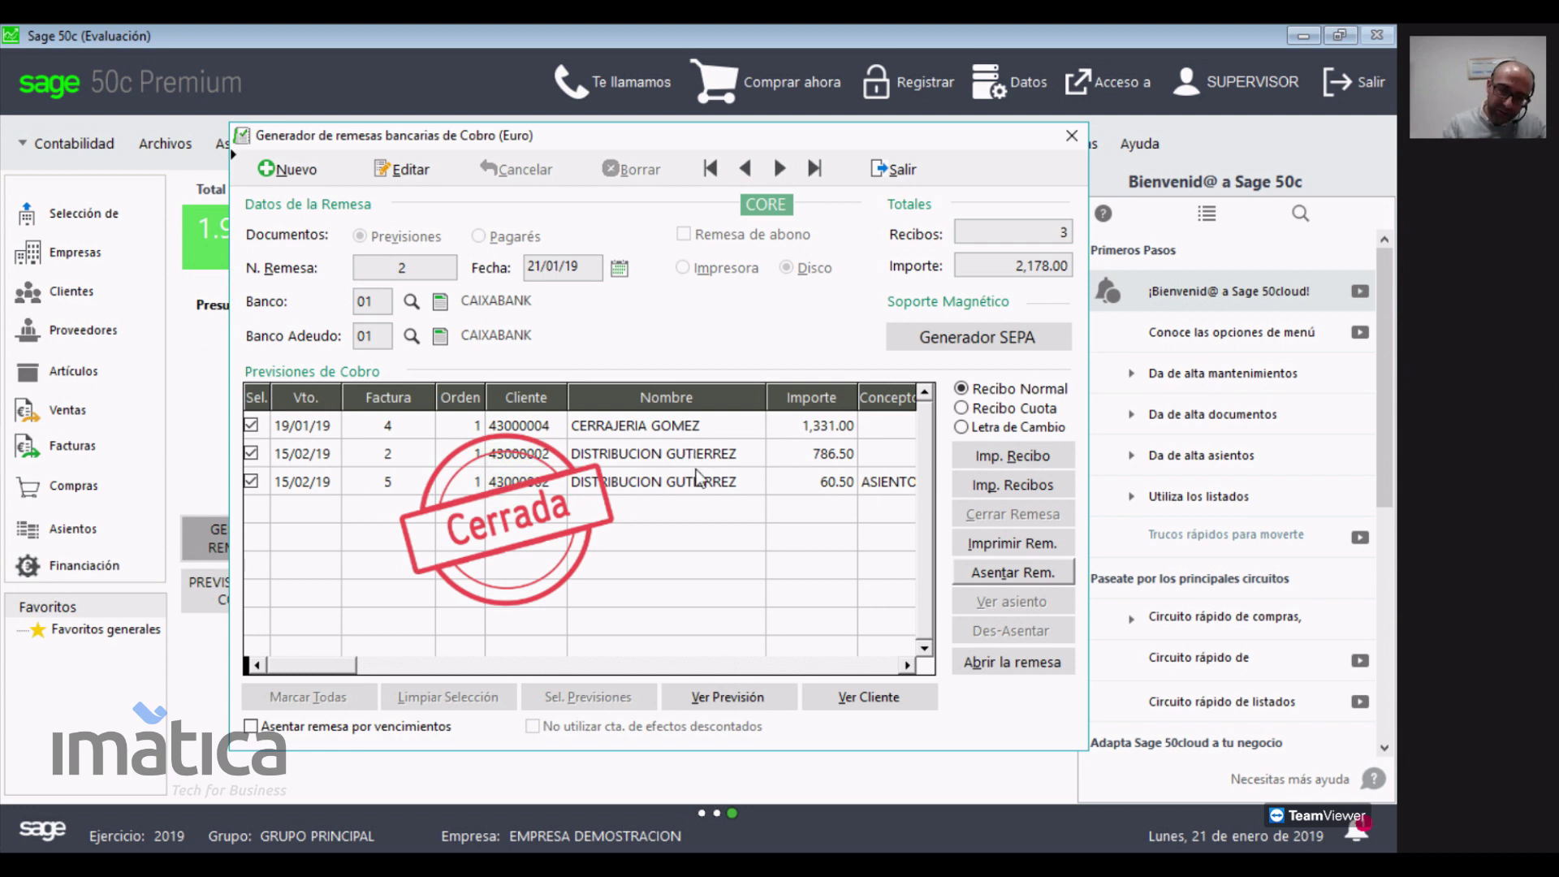
pyautogui.click(789, 513)
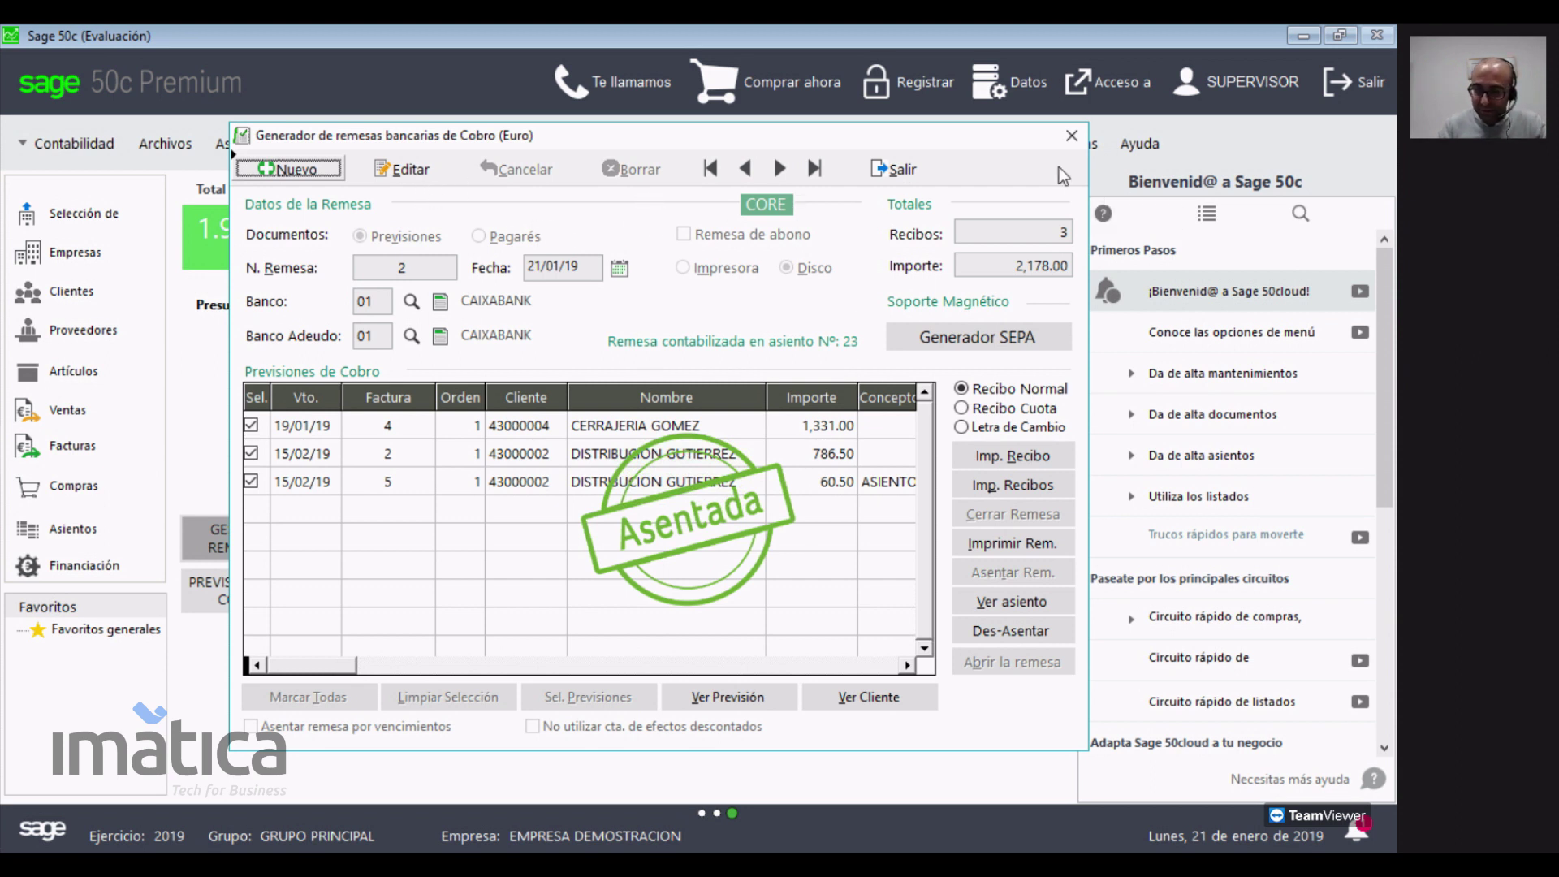
pyautogui.click(1072, 134)
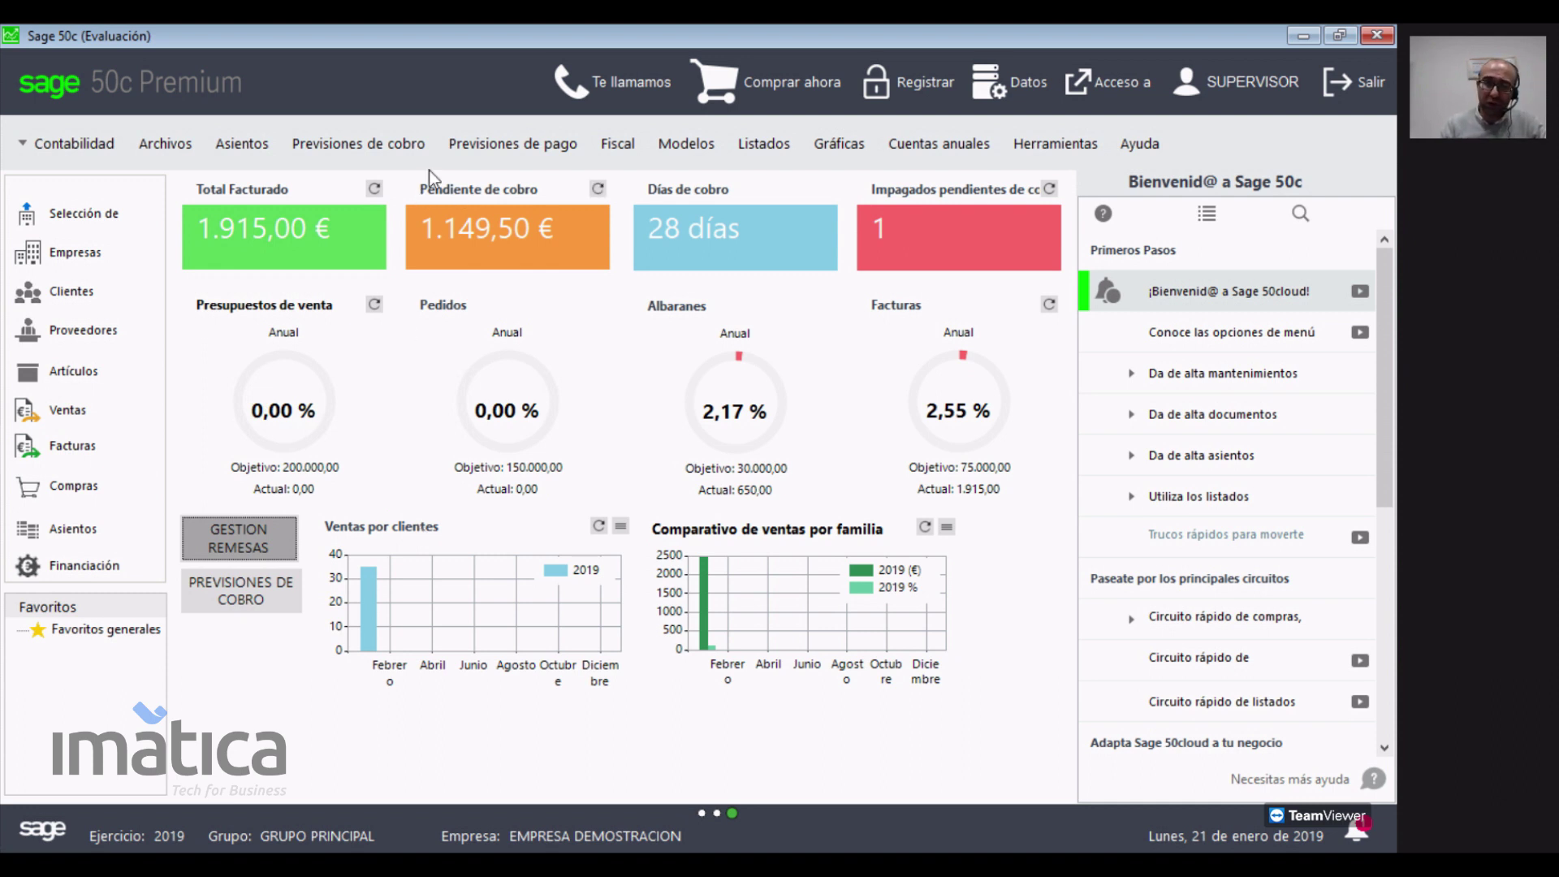
# - Open the collection forecasts list and examine the actions available for the forecasts of invoices 6 and 5
pyautogui.click(396, 143)
pyautogui.click(391, 177)
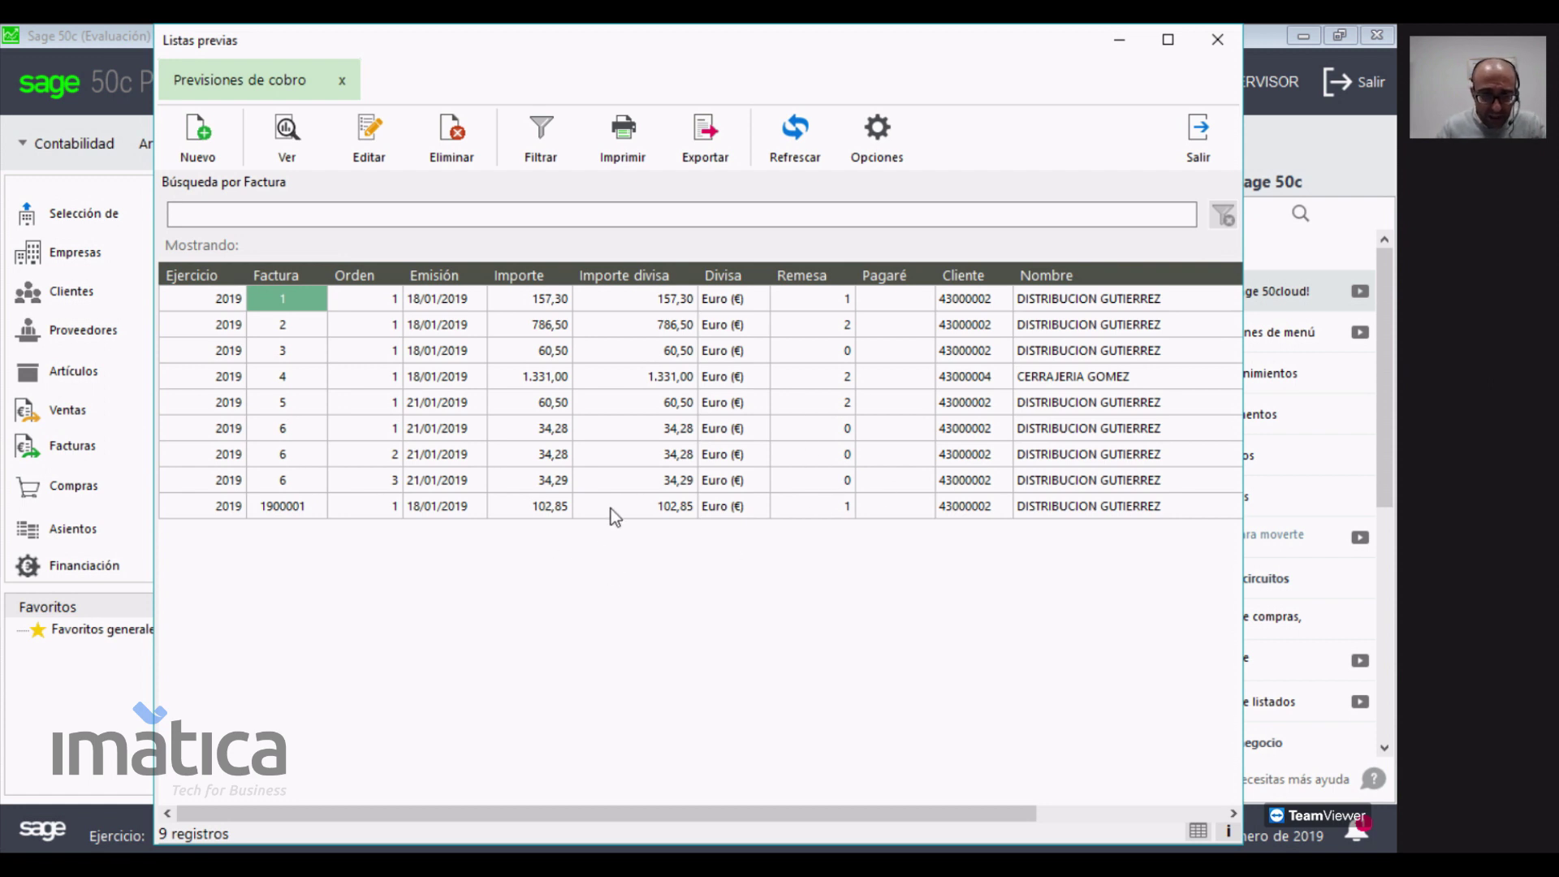
pyautogui.click(658, 486)
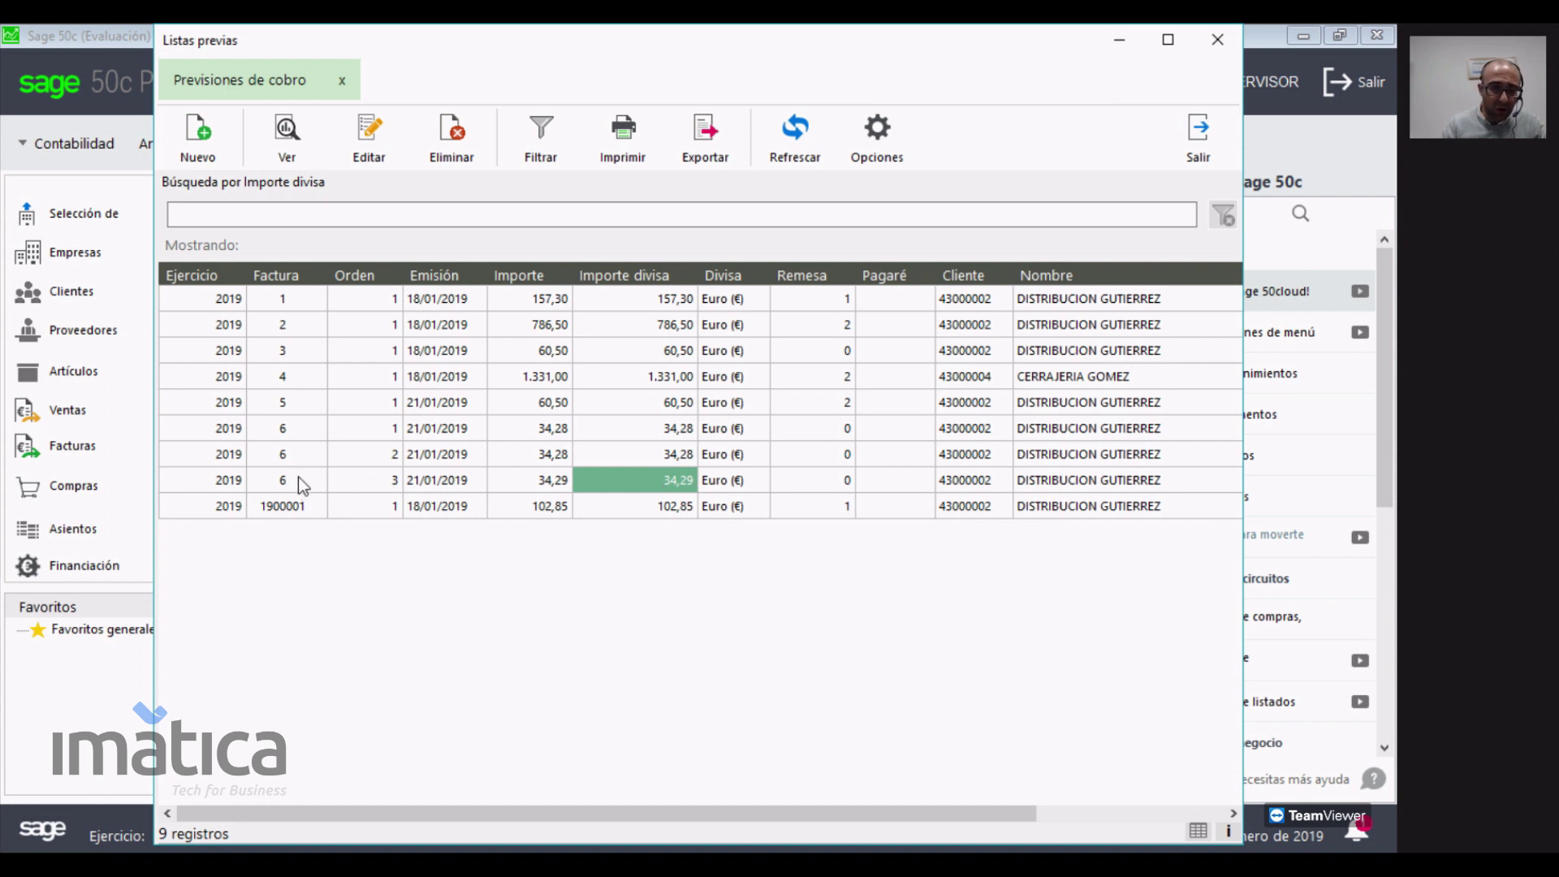
pyautogui.click(299, 479)
pyautogui.rightClick(647, 482)
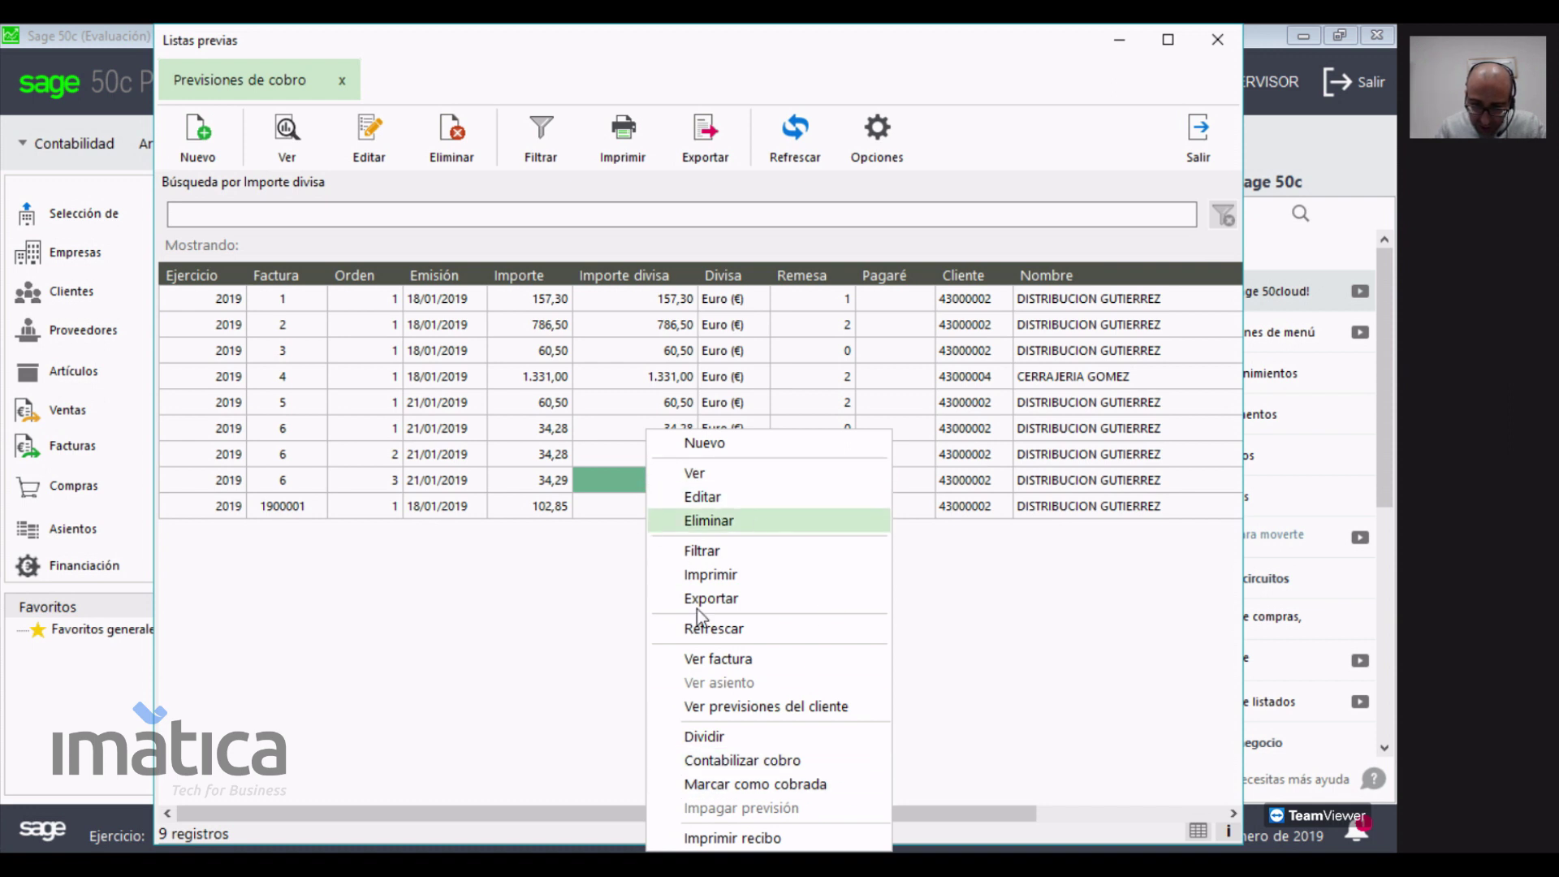
pyautogui.click(549, 413)
pyautogui.rightClick(549, 412)
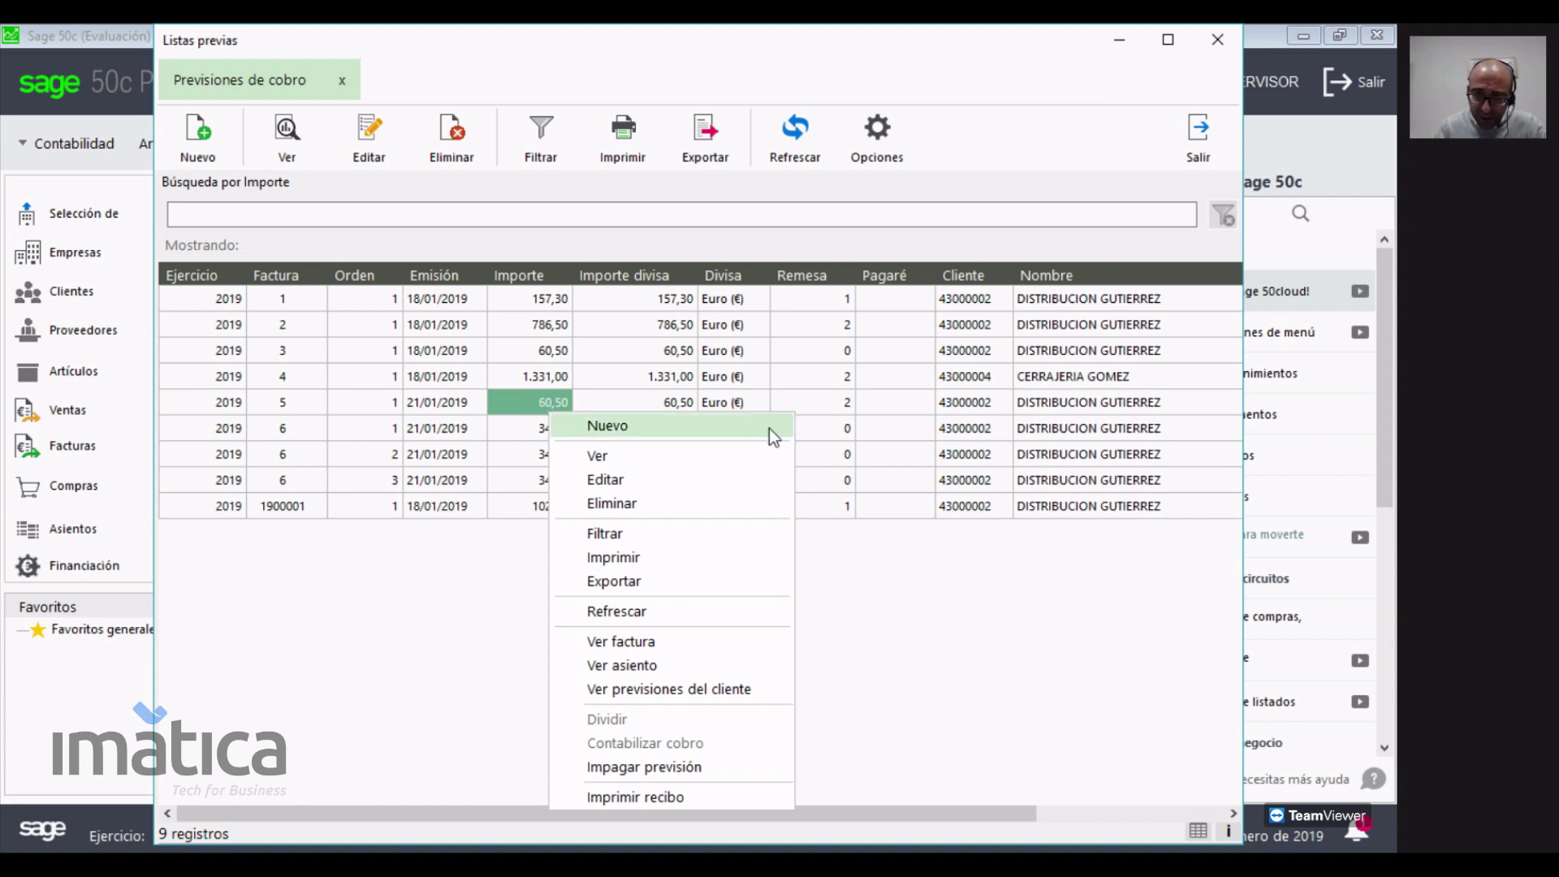
pyautogui.click(821, 403)
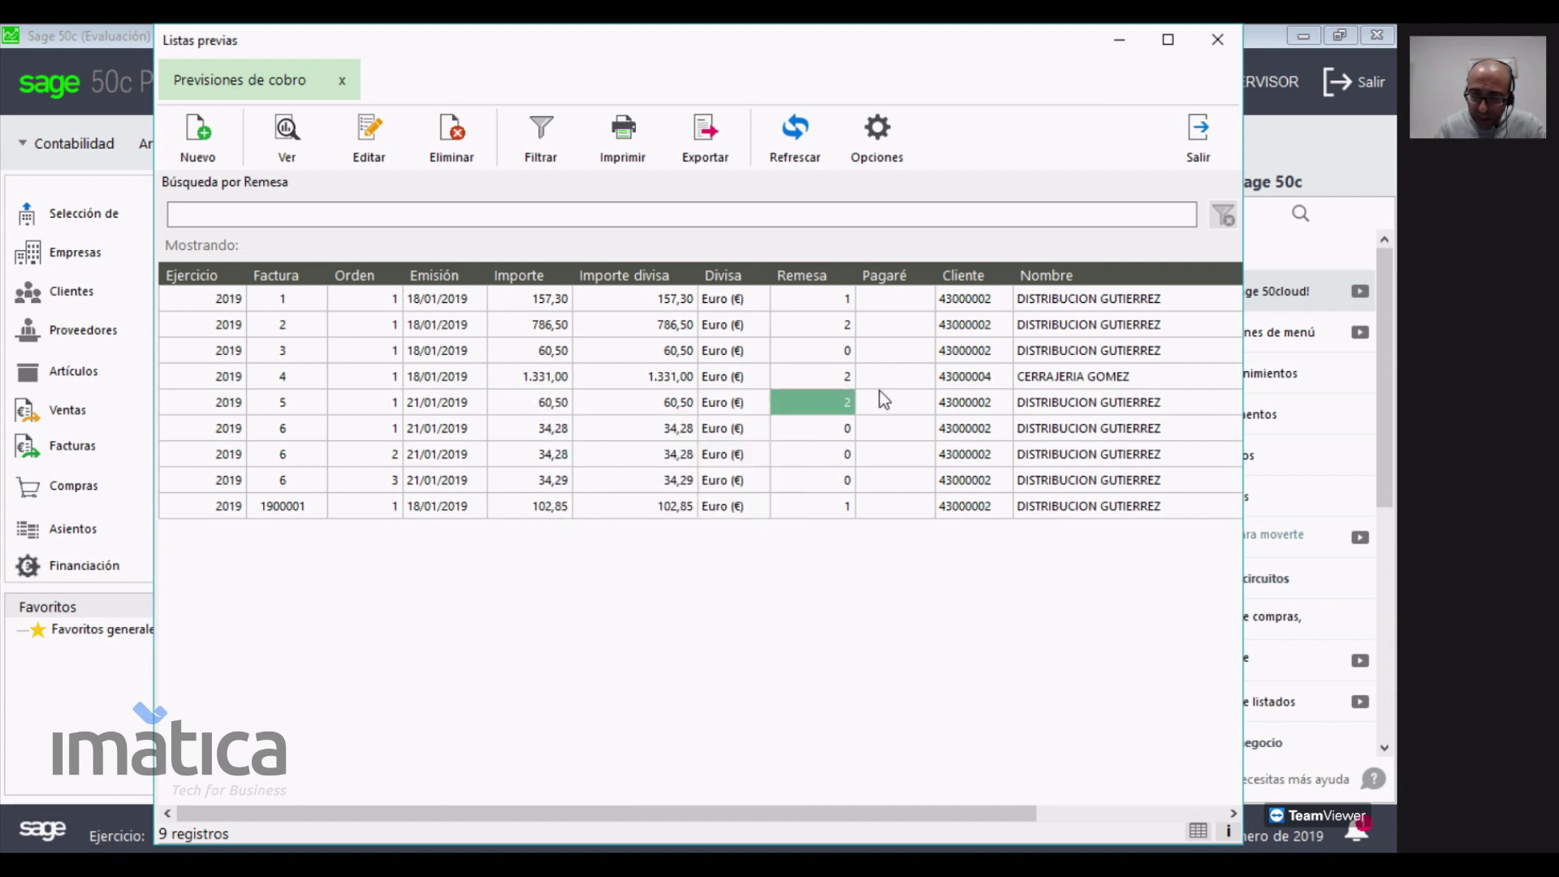
# - Try out the non-payment form for invoice 5's forecast with posted bank charges, a new charges invoice and costs passed to the customer, then cancel
pyautogui.click(534, 409)
pyautogui.rightClick(534, 410)
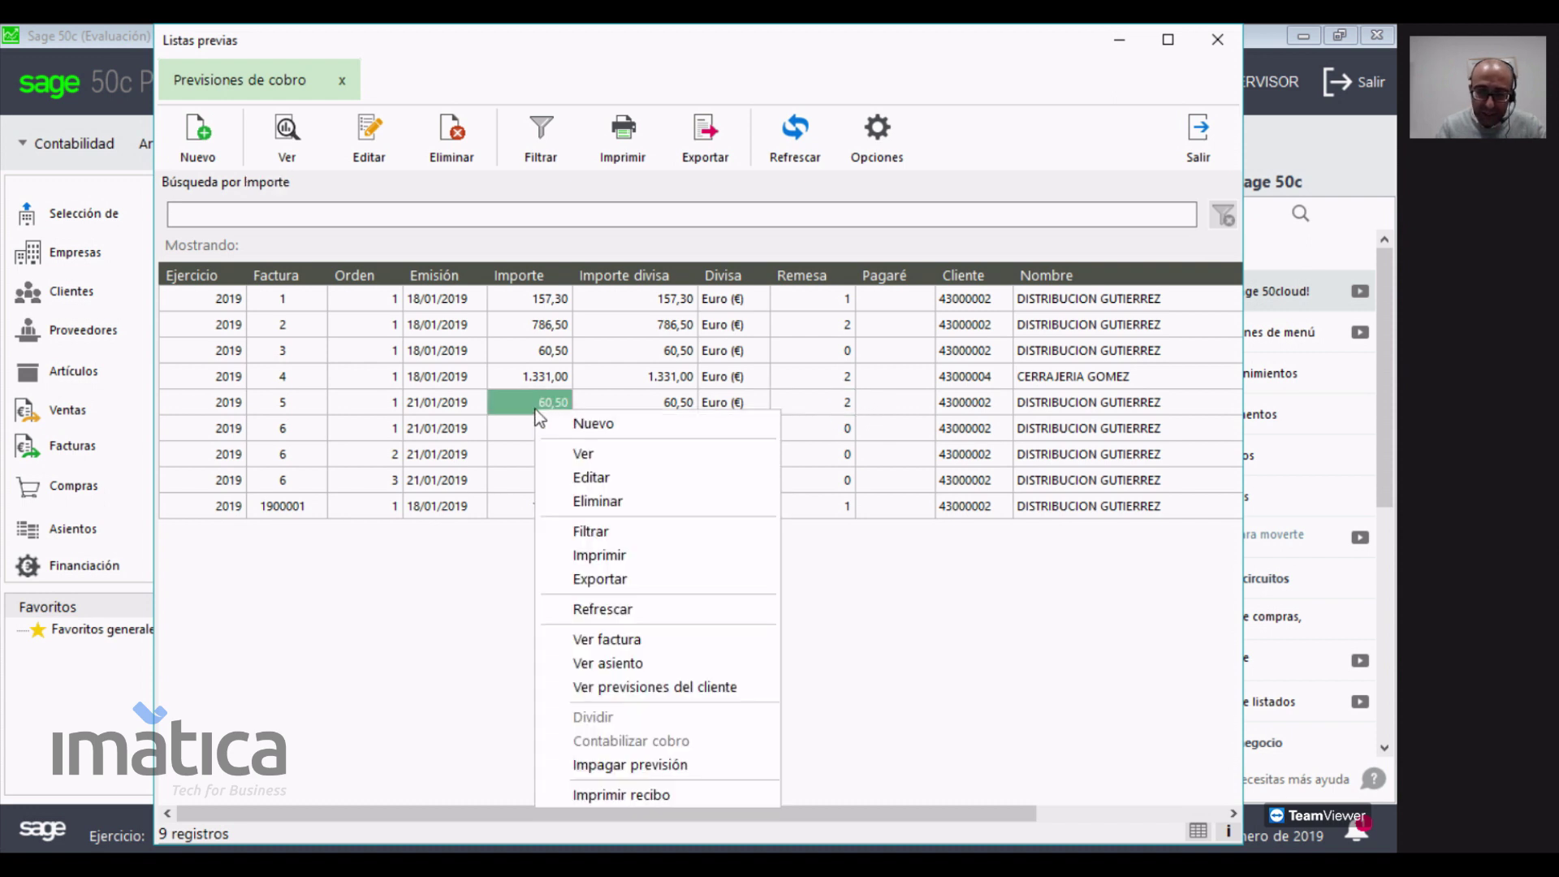
pyautogui.click(695, 770)
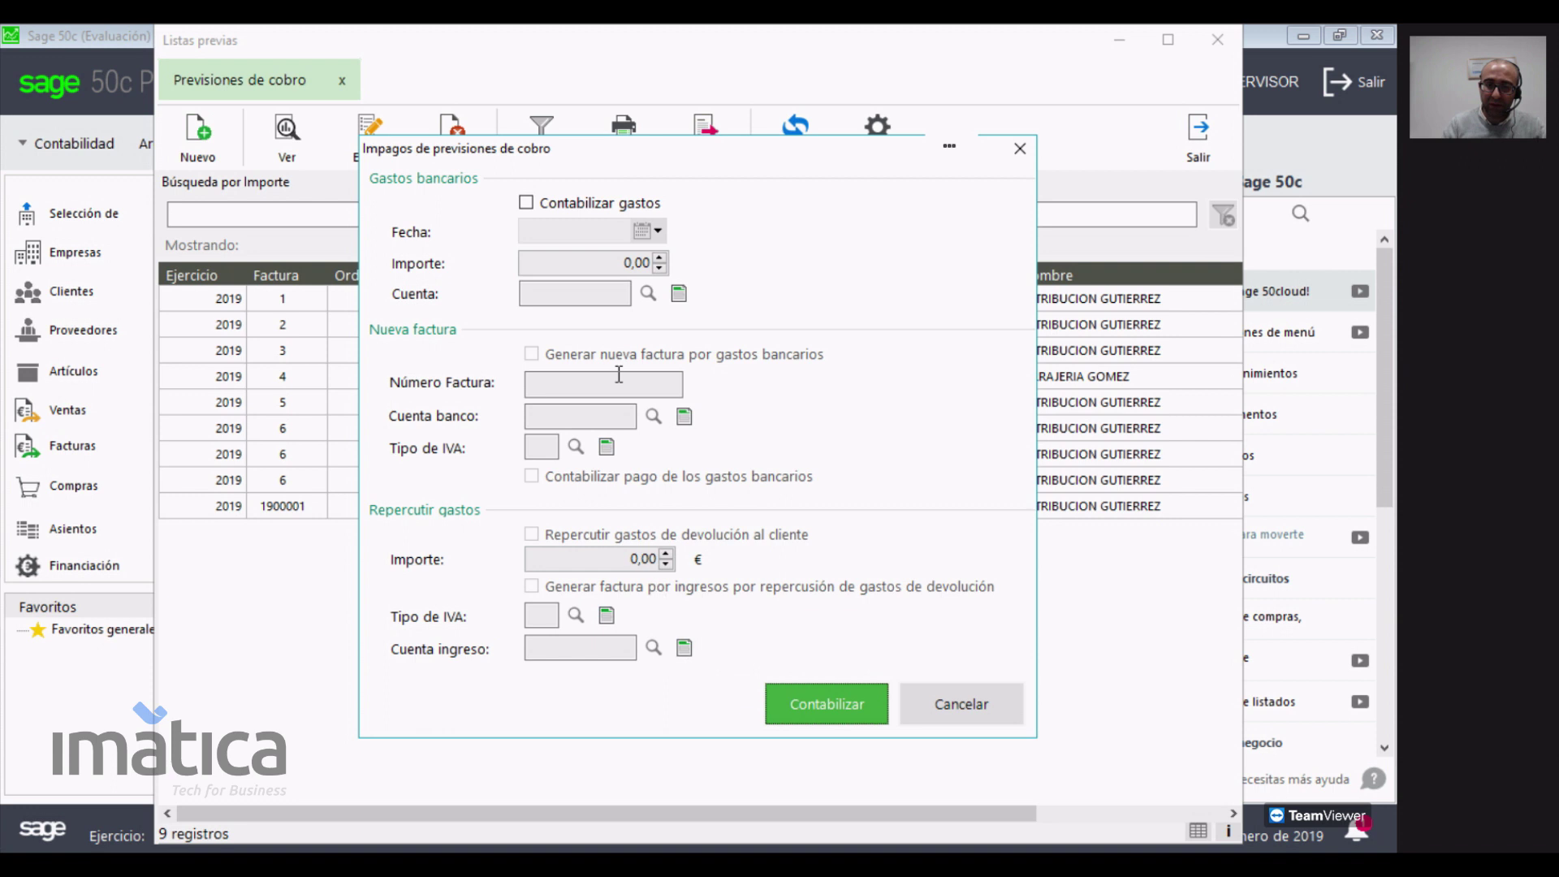
pyautogui.click(540, 206)
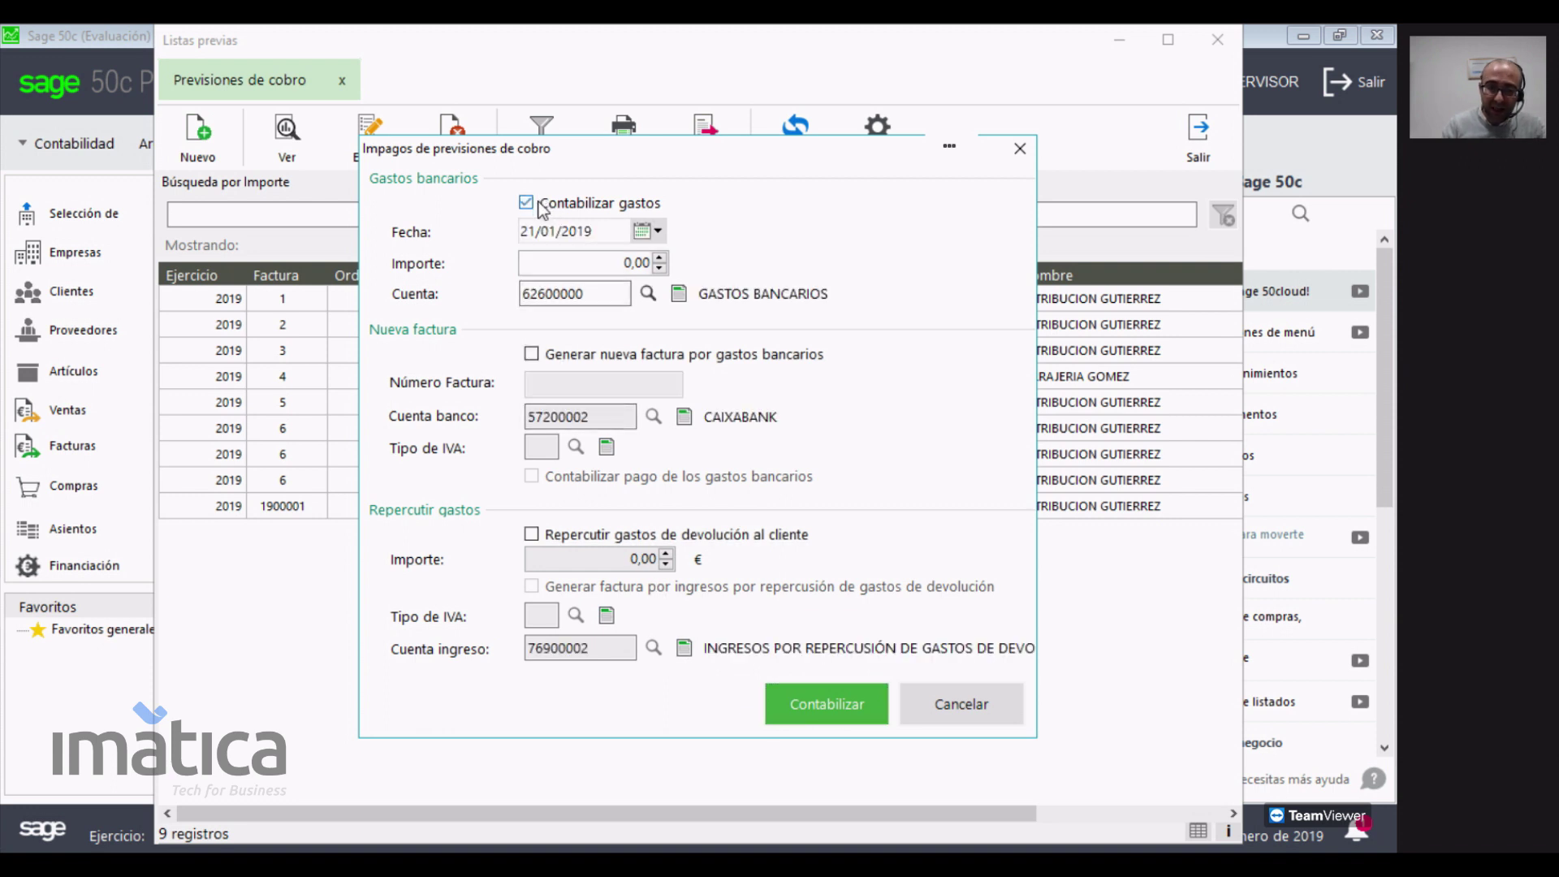
pyautogui.click(532, 354)
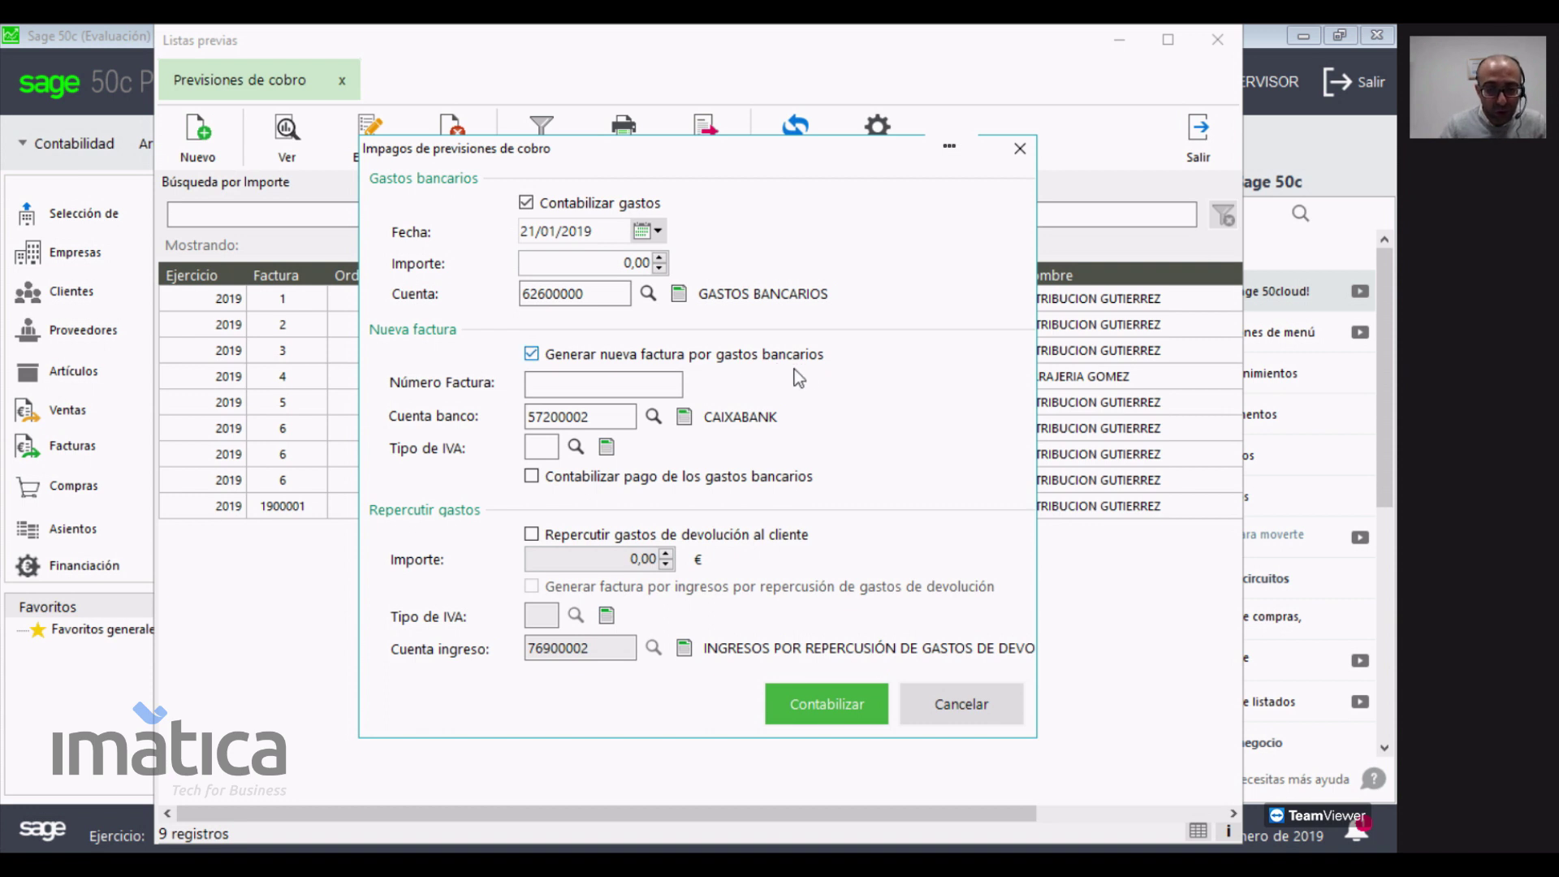
pyautogui.click(614, 541)
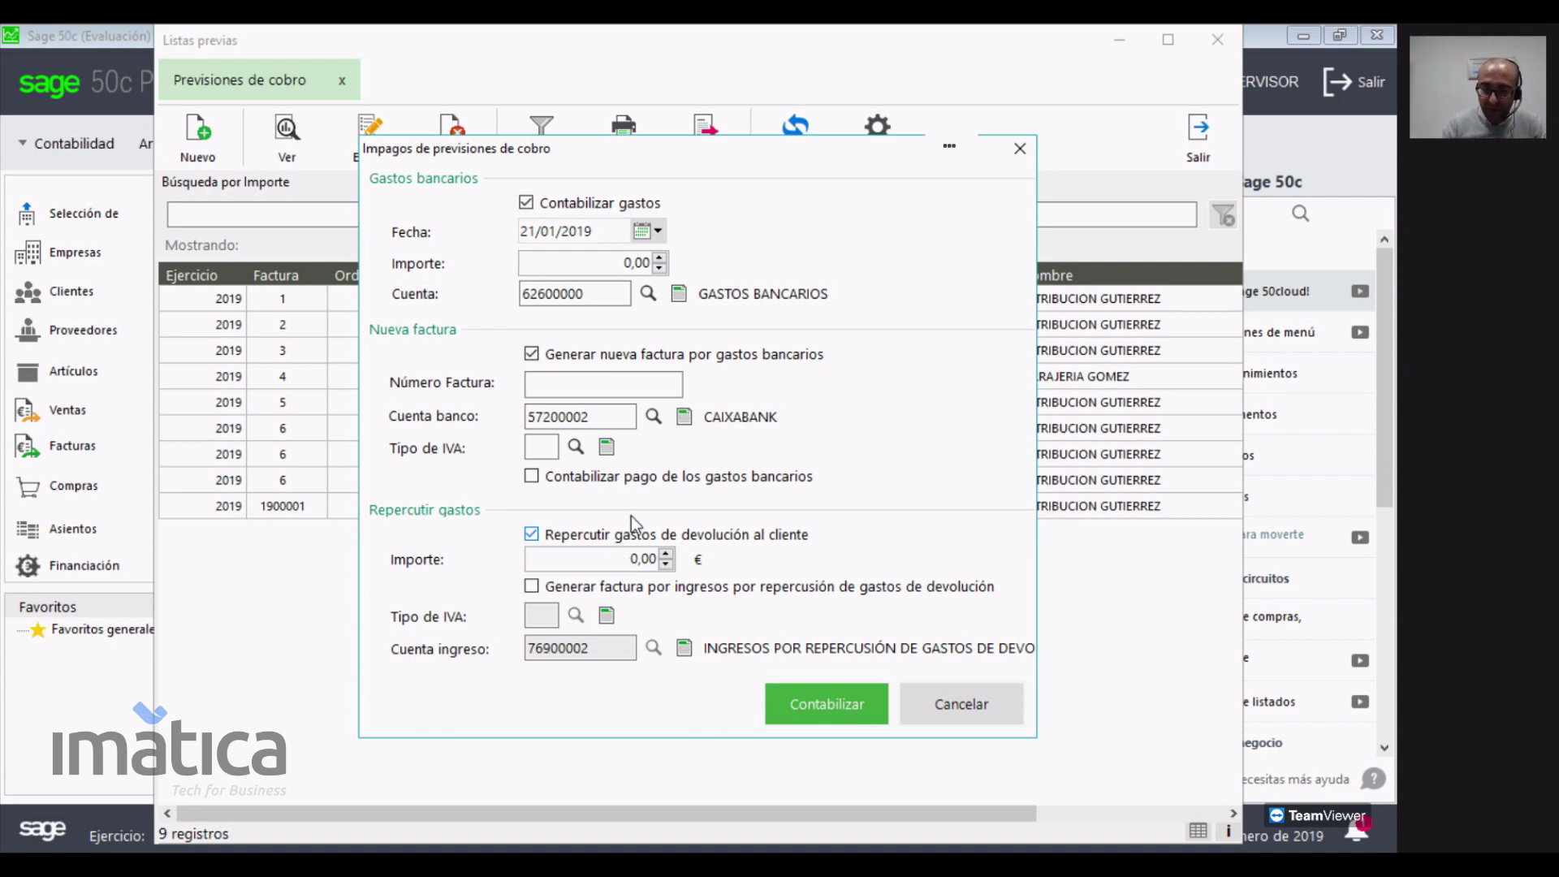
pyautogui.moveTo(724, 162); pyautogui.dragTo(604, 445)
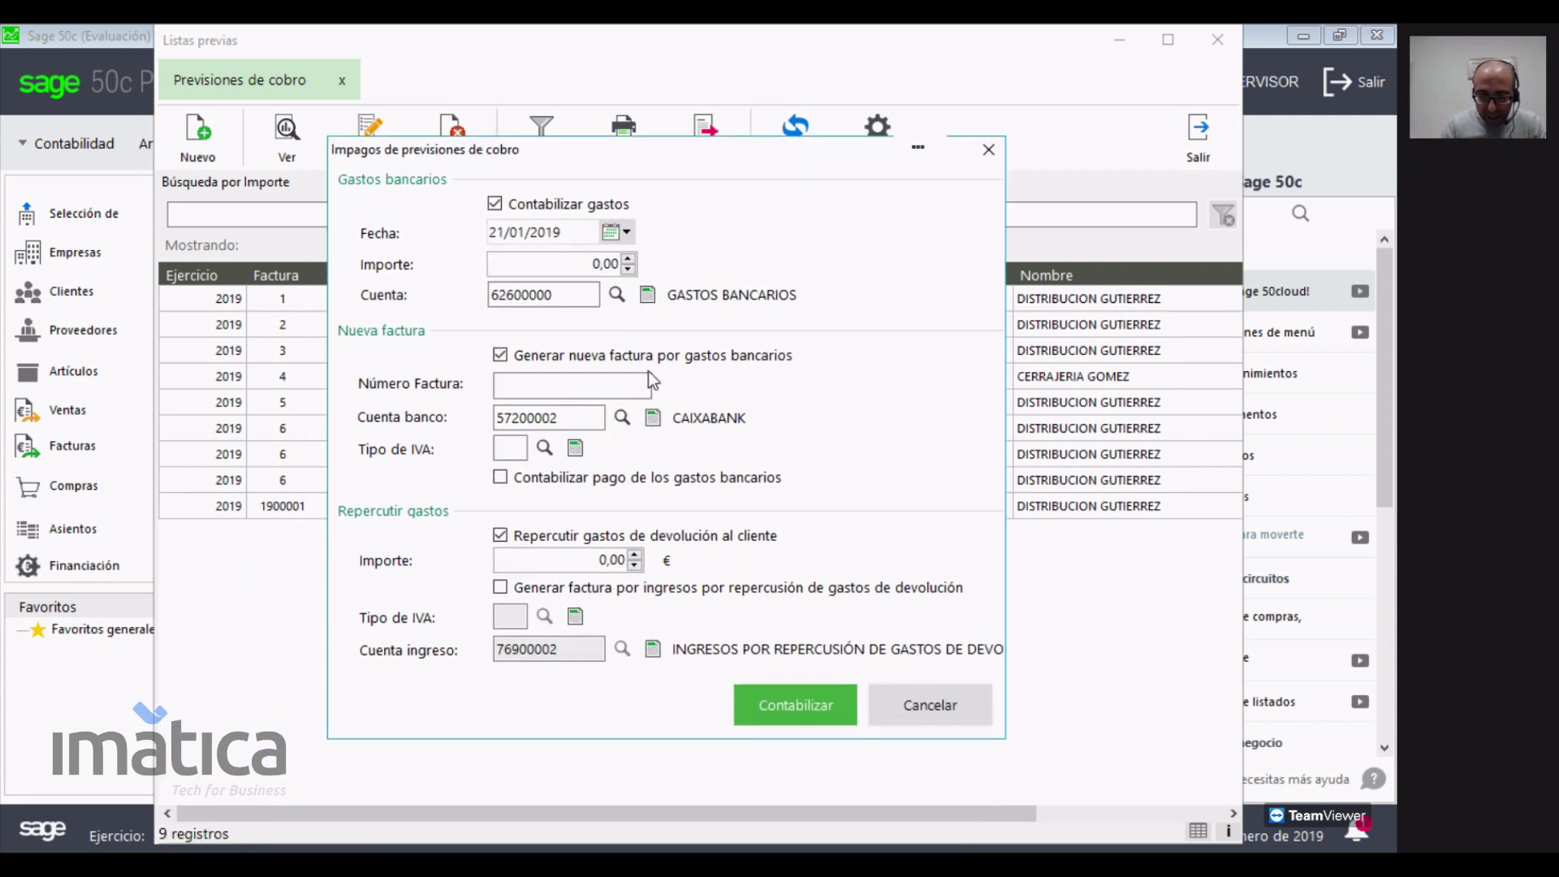
pyautogui.click(584, 560)
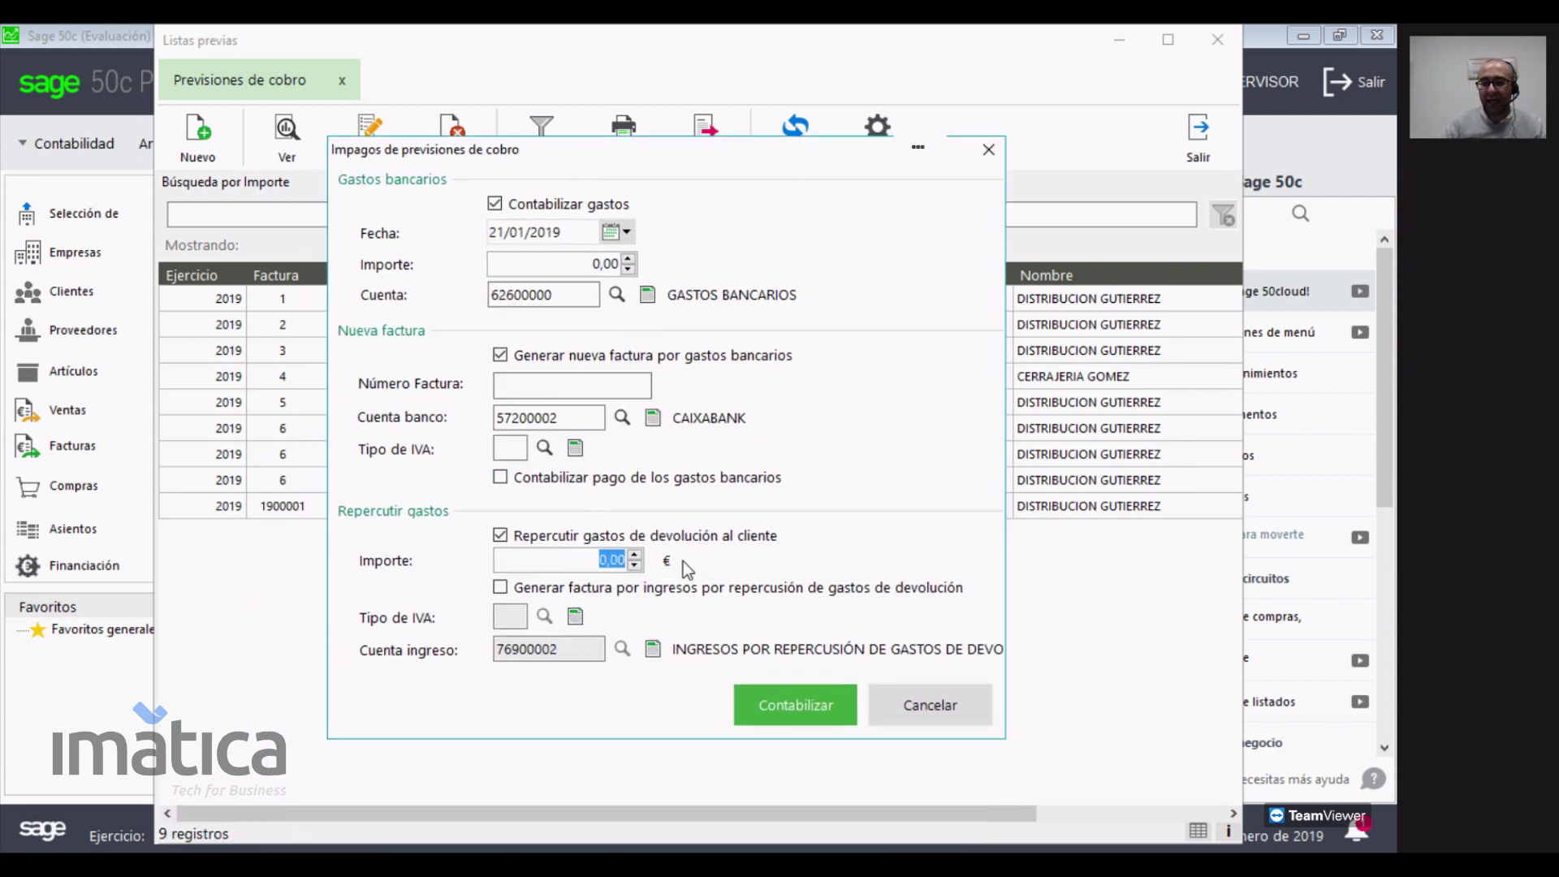
pyautogui.click(913, 713)
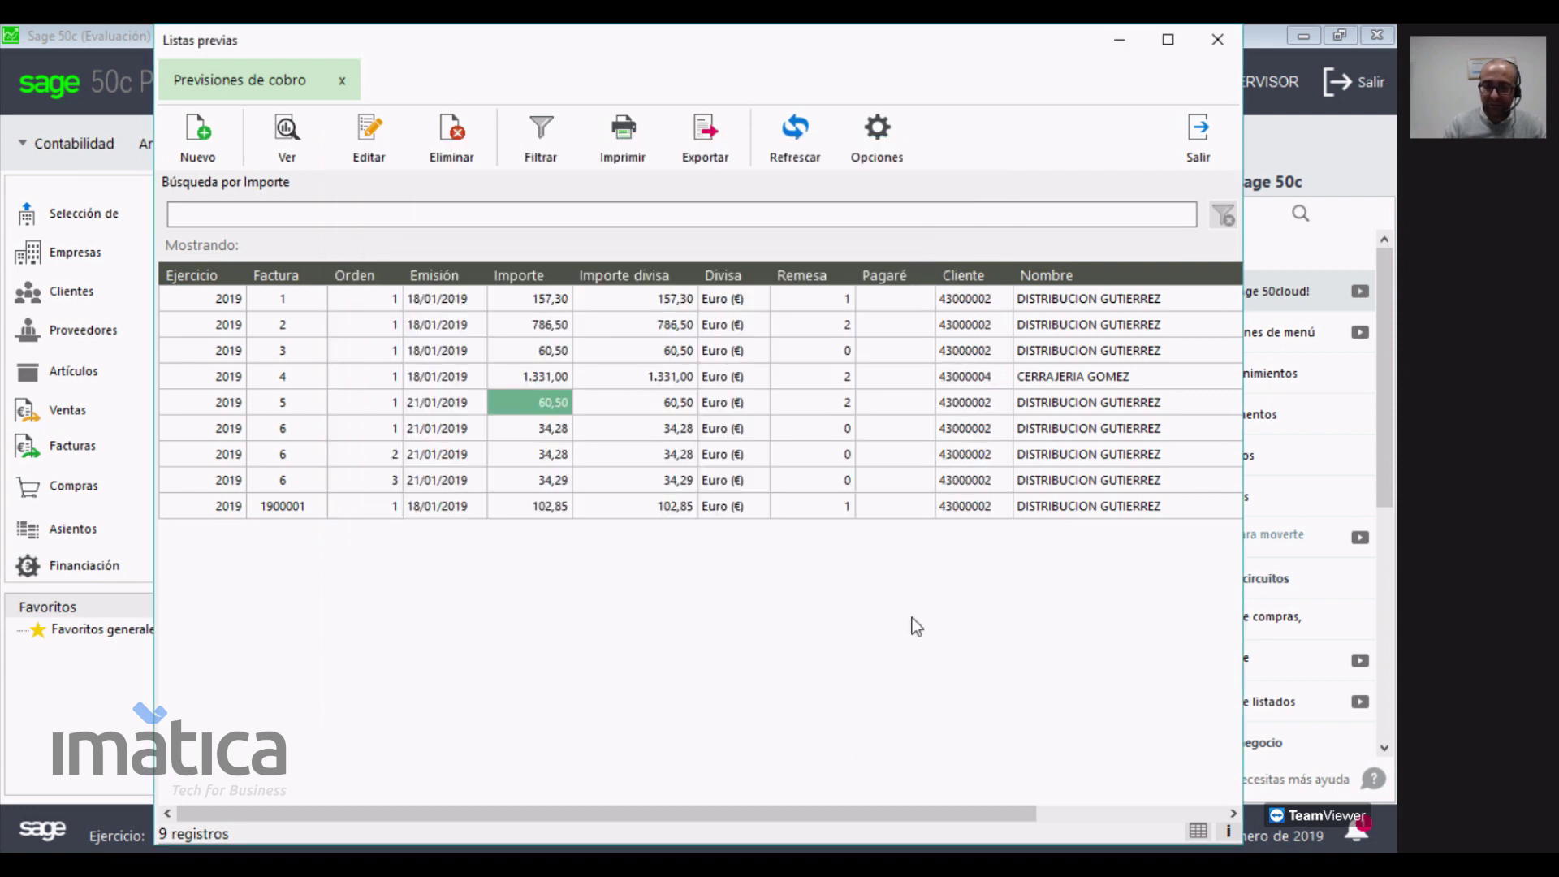
# - Close the collection forecasts list and switch from the Contabilidad module to the Ventas module
pyautogui.click(425, 669)
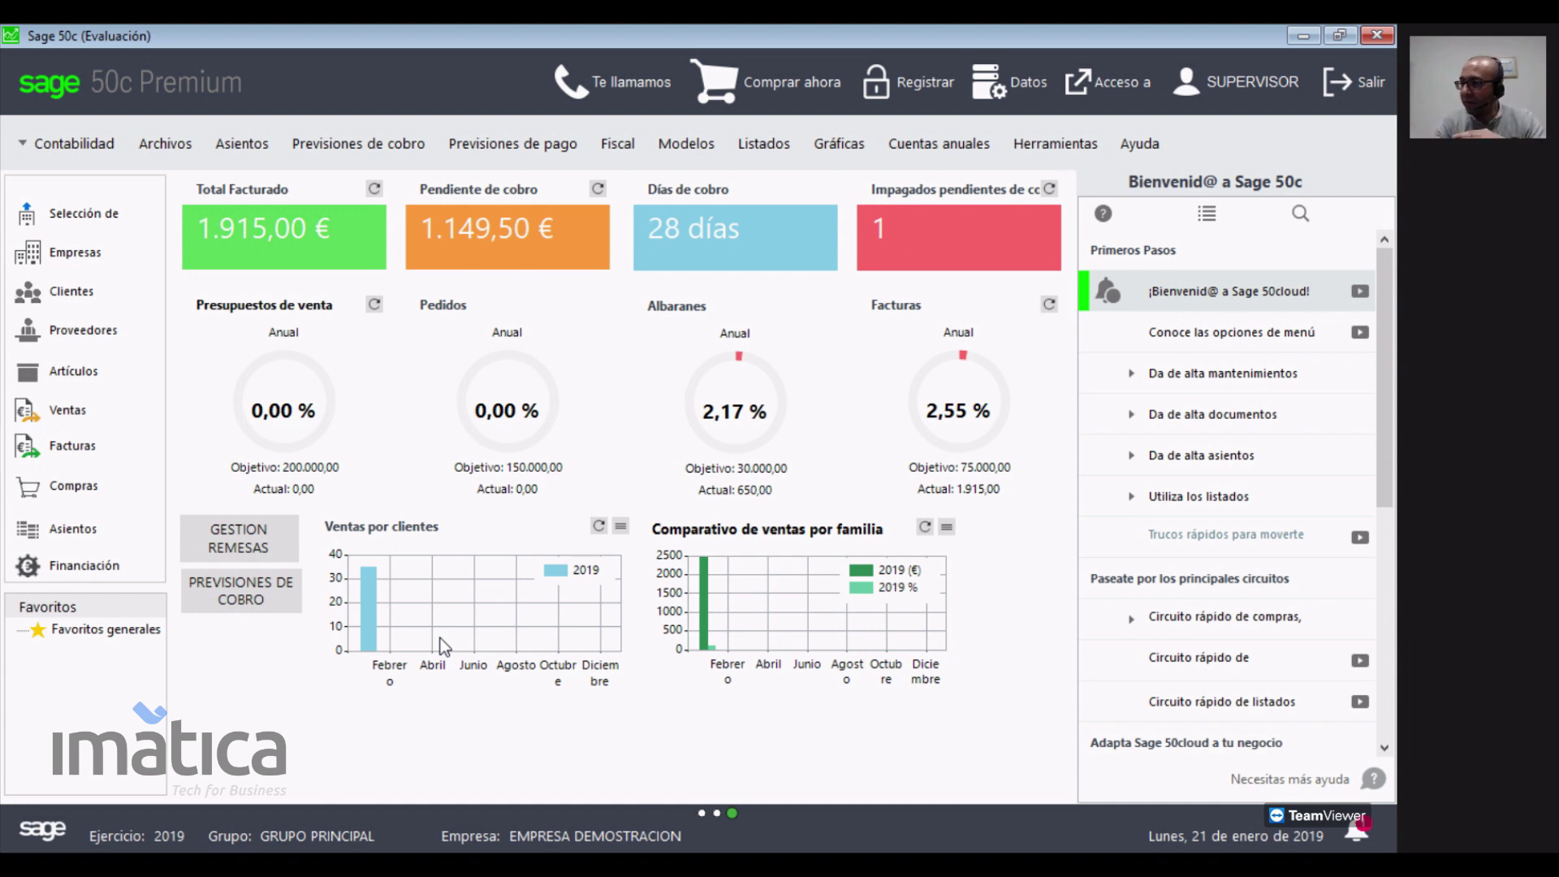
pyautogui.click(74, 146)
pyautogui.click(78, 173)
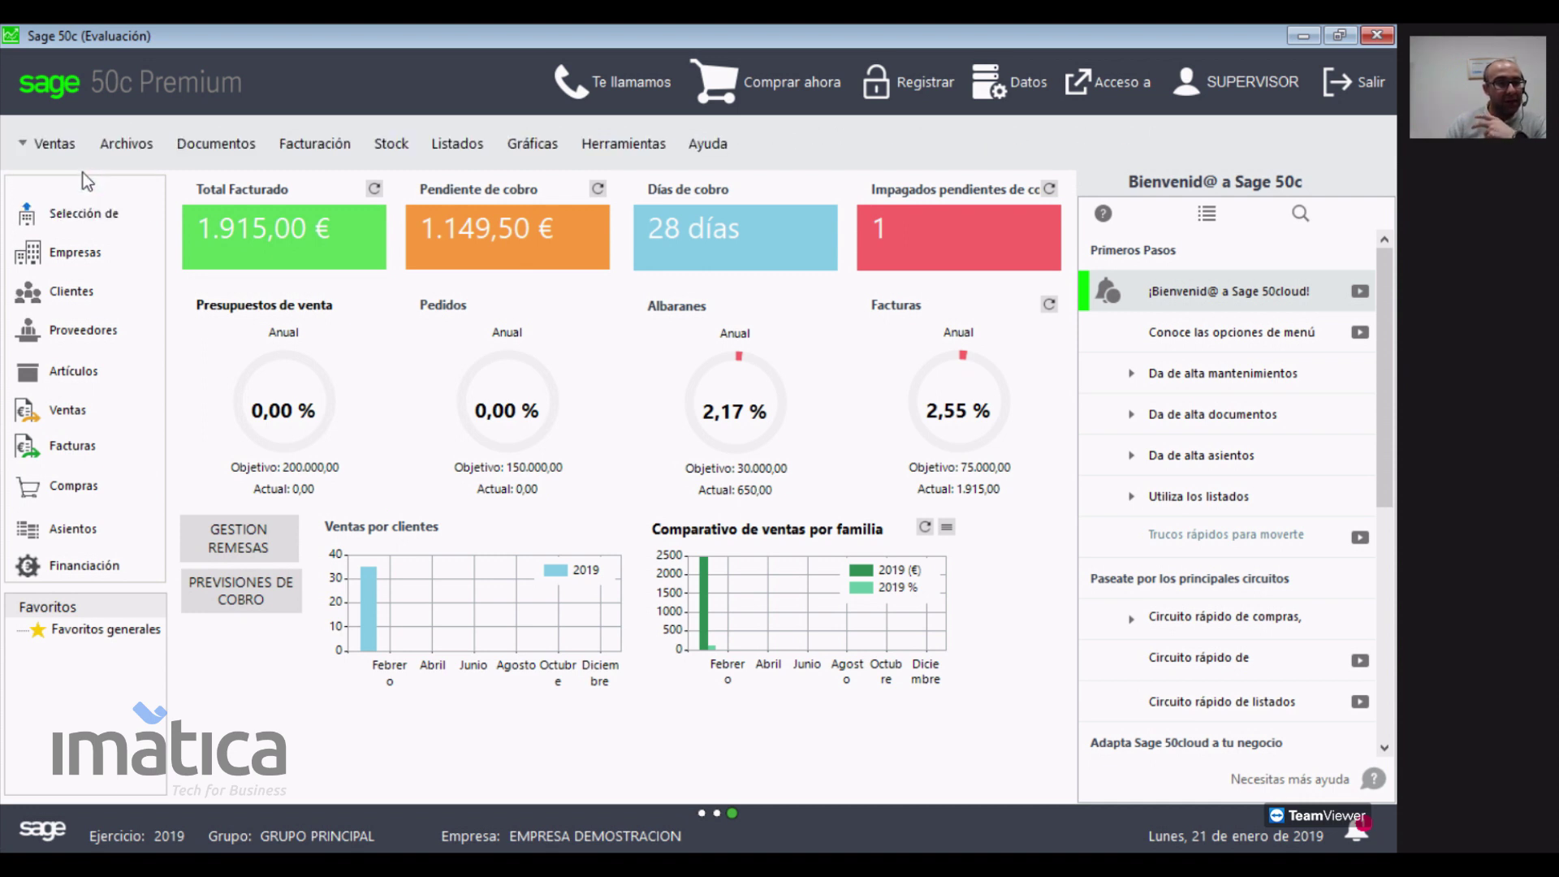
# - Consult the pending collection forecasts of customer DISTRIBUCION GUTIERREZ from the customer list, then close both windows
pyautogui.click(77, 297)
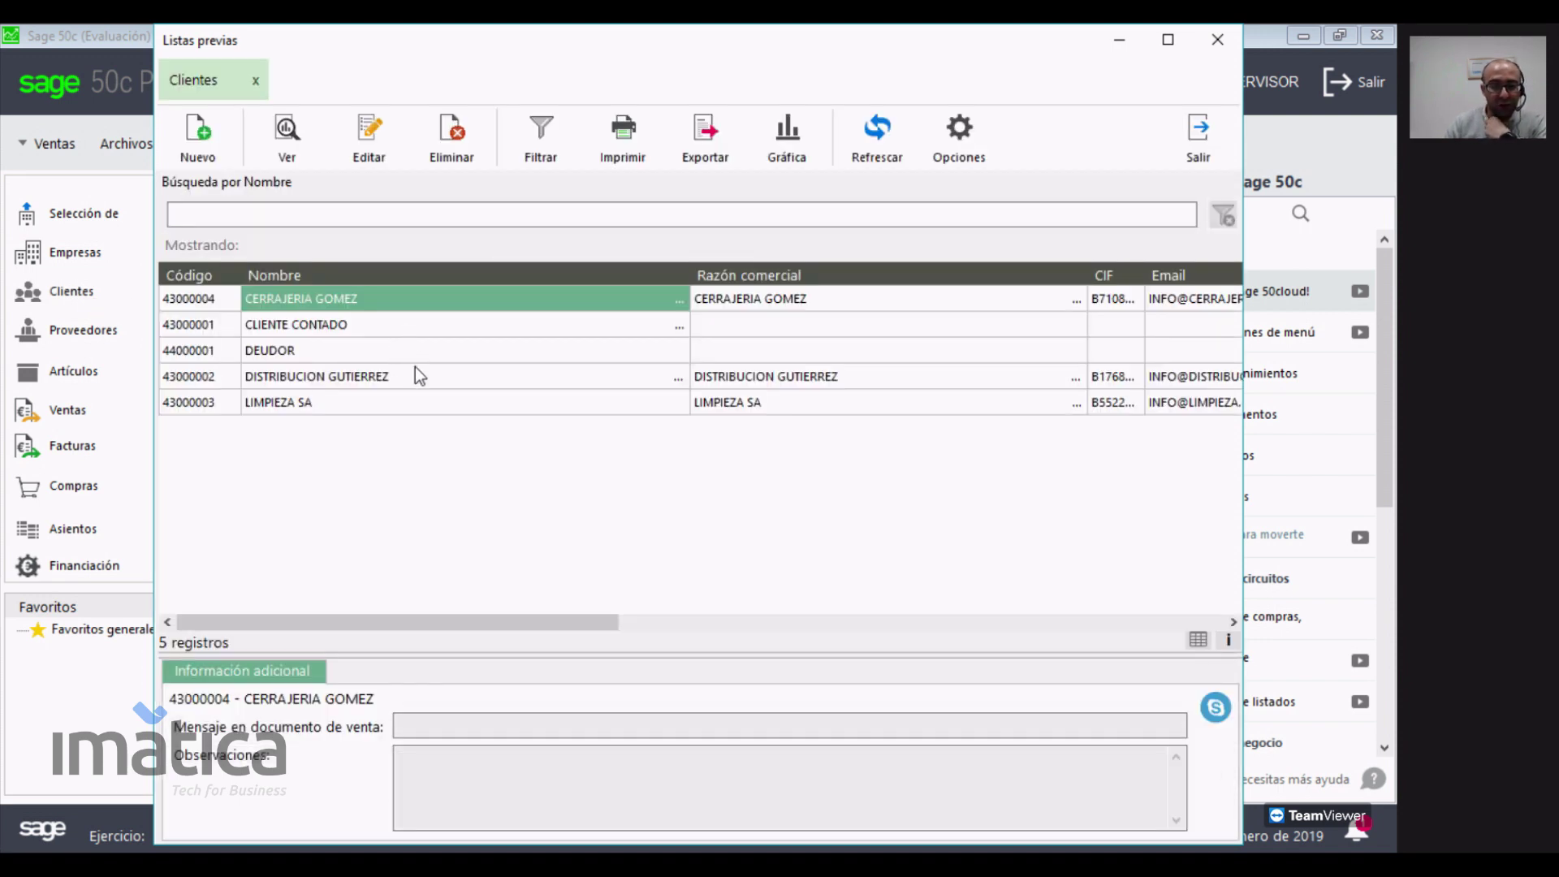
pyautogui.click(416, 376)
pyautogui.rightClick(406, 380)
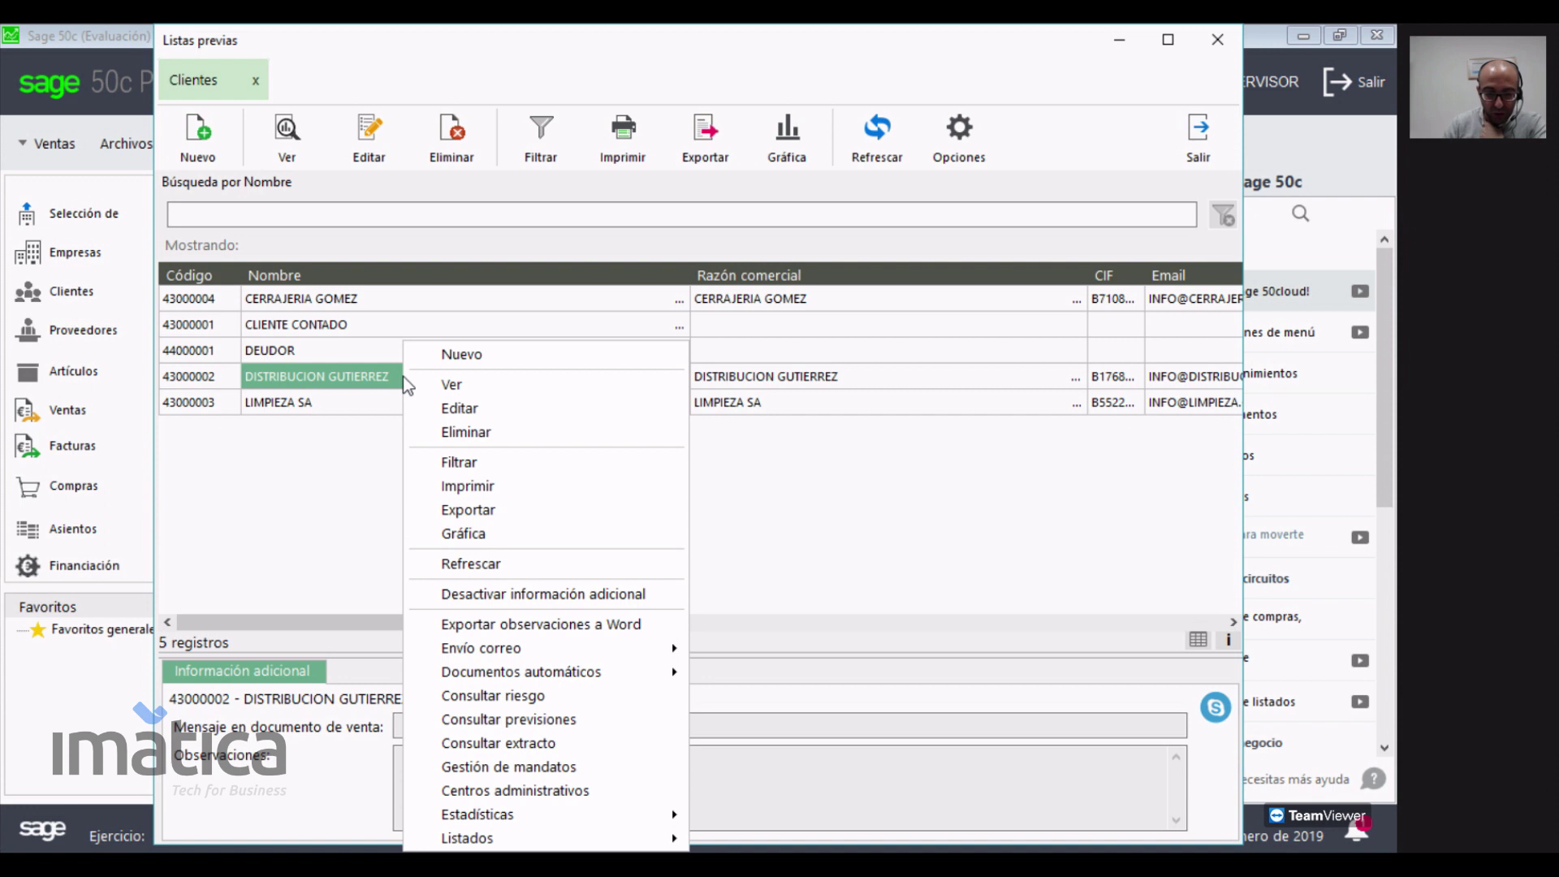
pyautogui.click(563, 721)
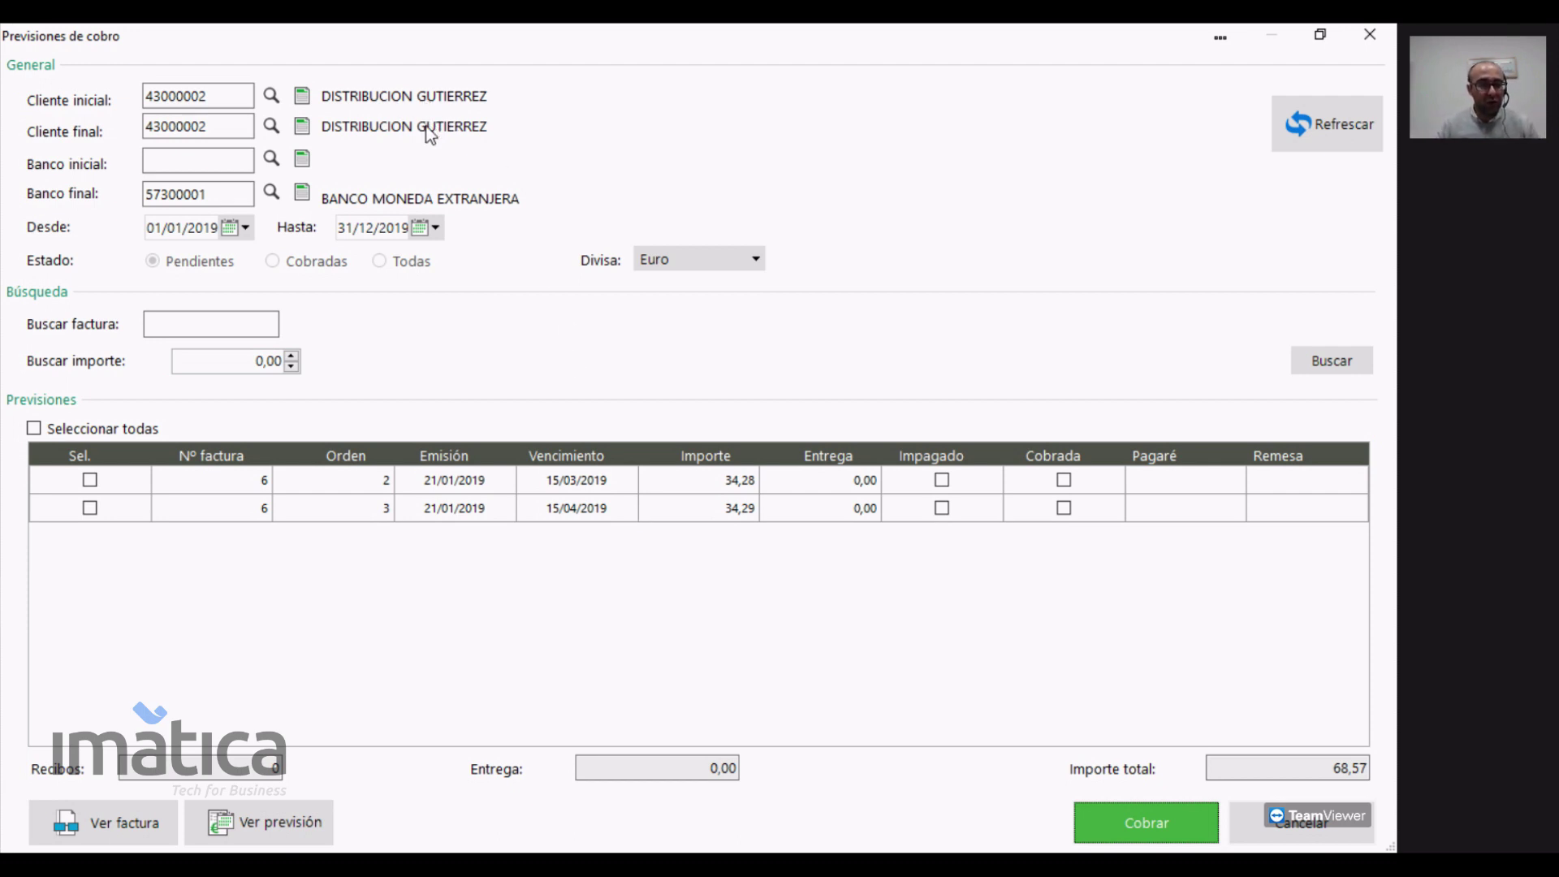
pyautogui.click(650, 489)
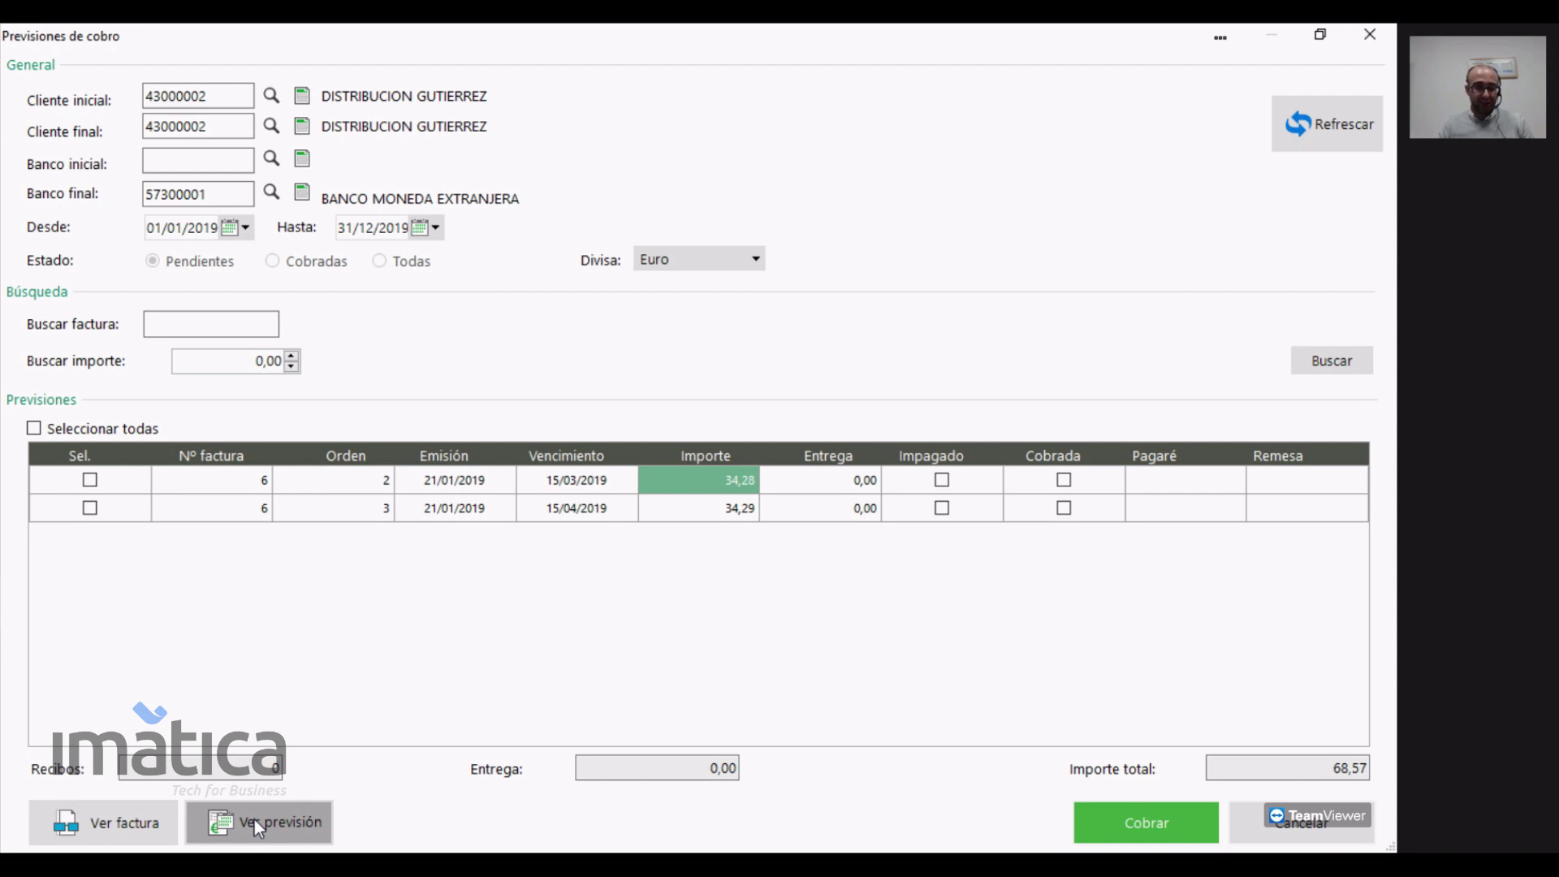
pyautogui.click(1315, 828)
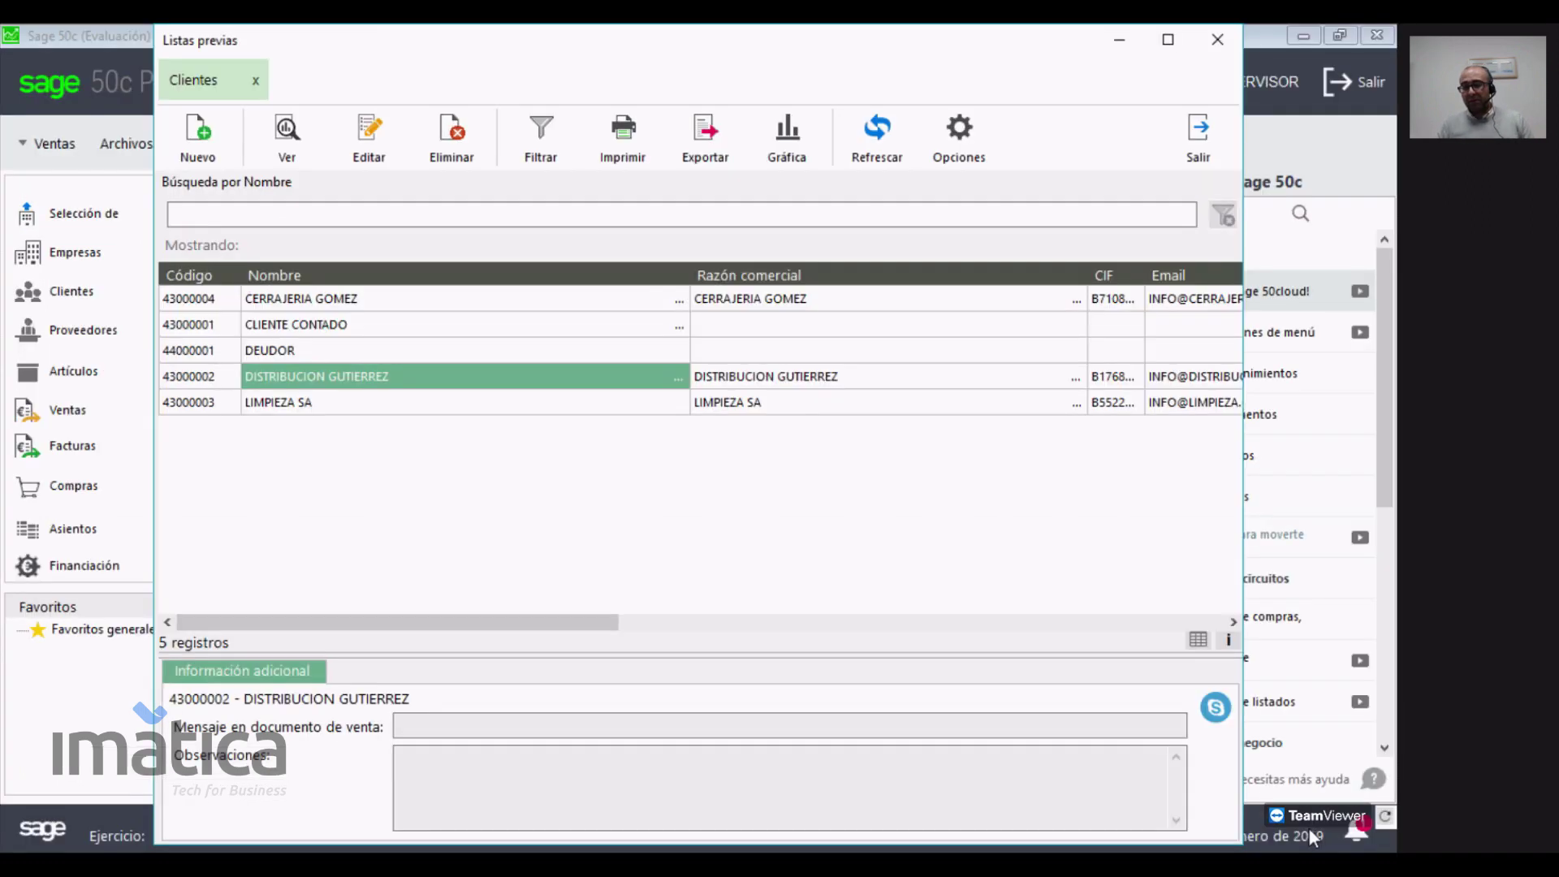
pyautogui.click(1199, 138)
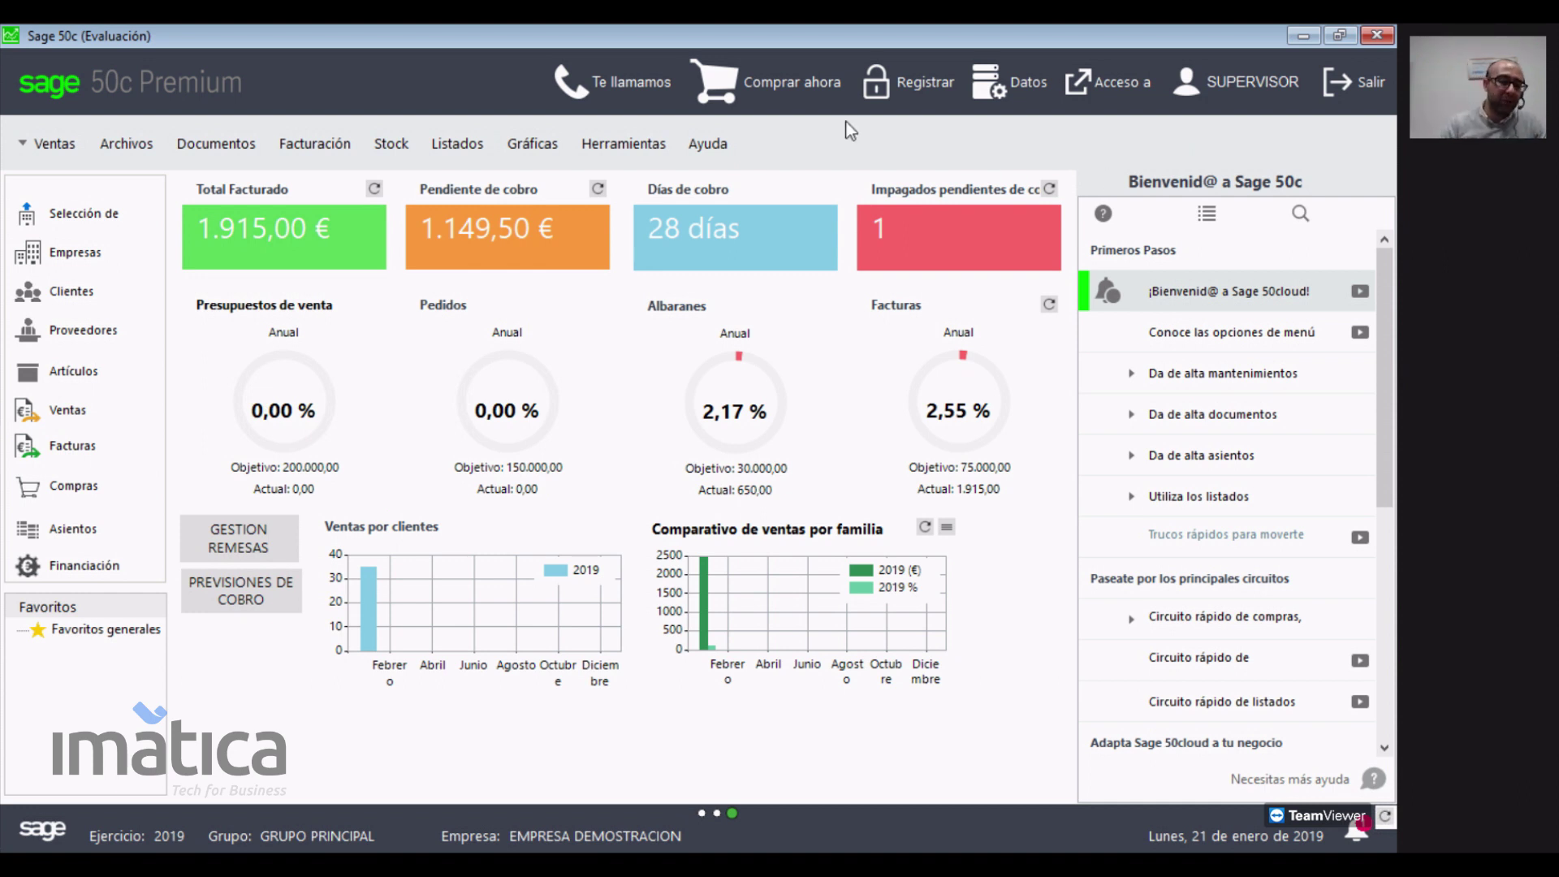
# - Switch to the Contabilidad module and open the accounting entry for REMESA RECIBOS Nº. 2 from the entries list
pyautogui.click(45, 144)
pyautogui.click(77, 176)
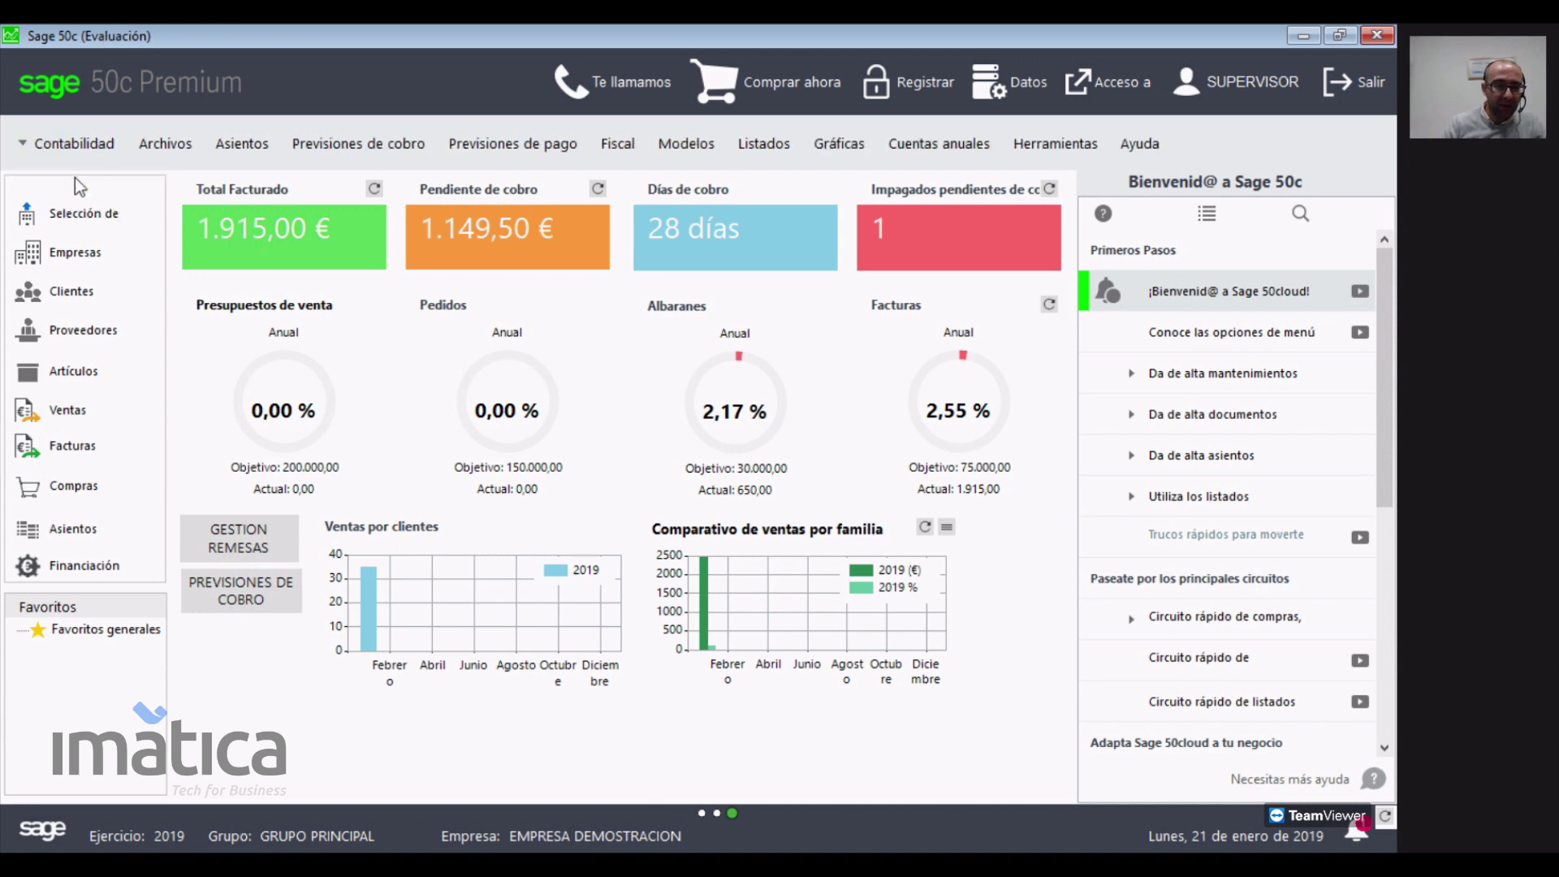
pyautogui.click(244, 147)
pyautogui.click(272, 177)
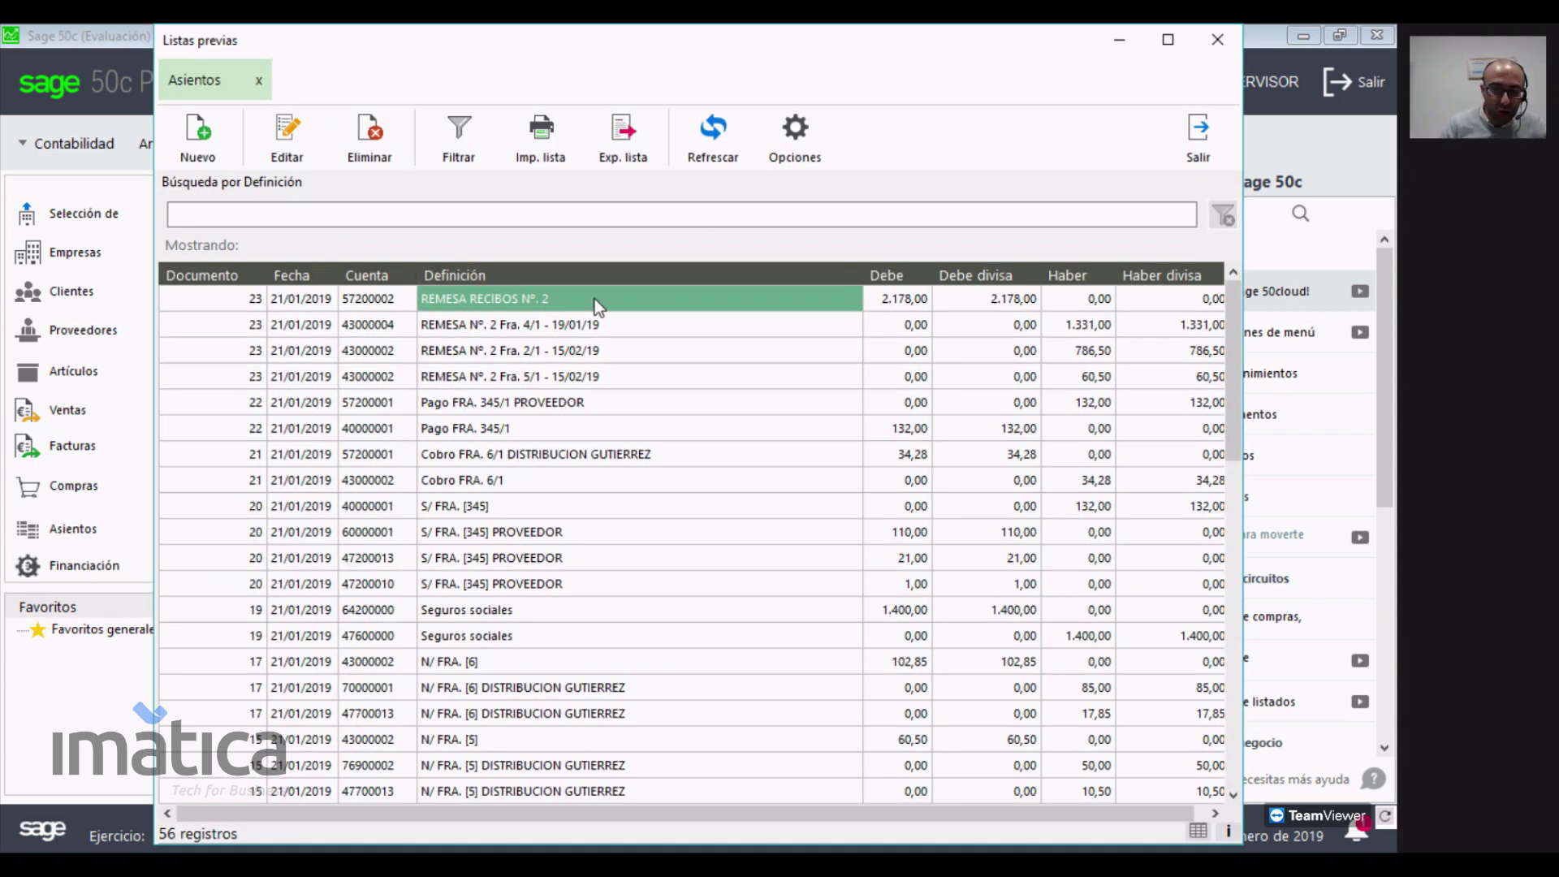
pyautogui.doubleClick(594, 299)
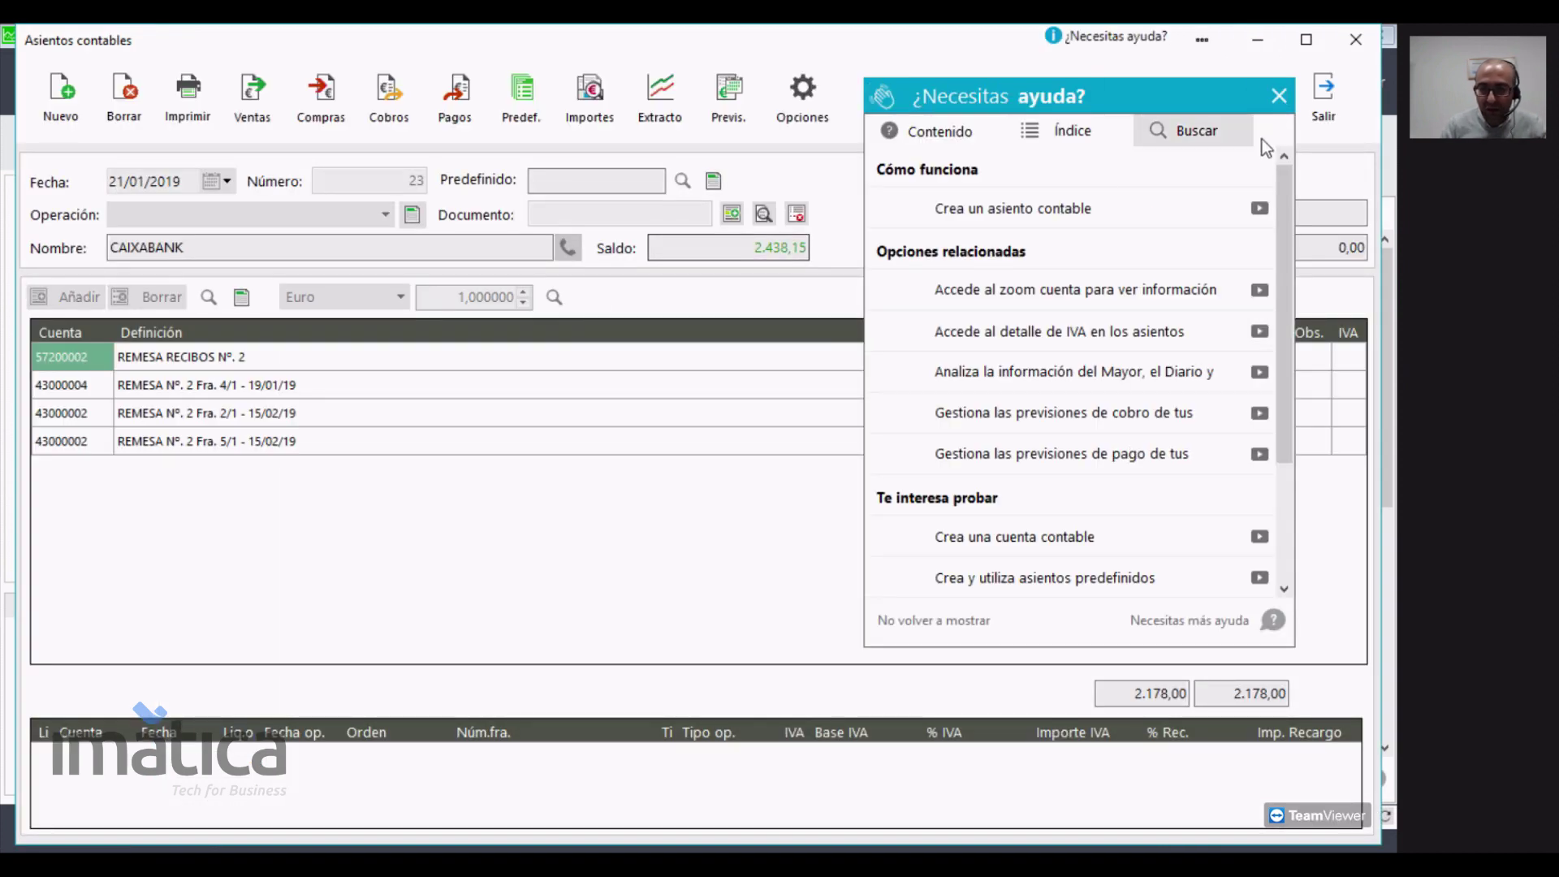
pyautogui.click(1278, 95)
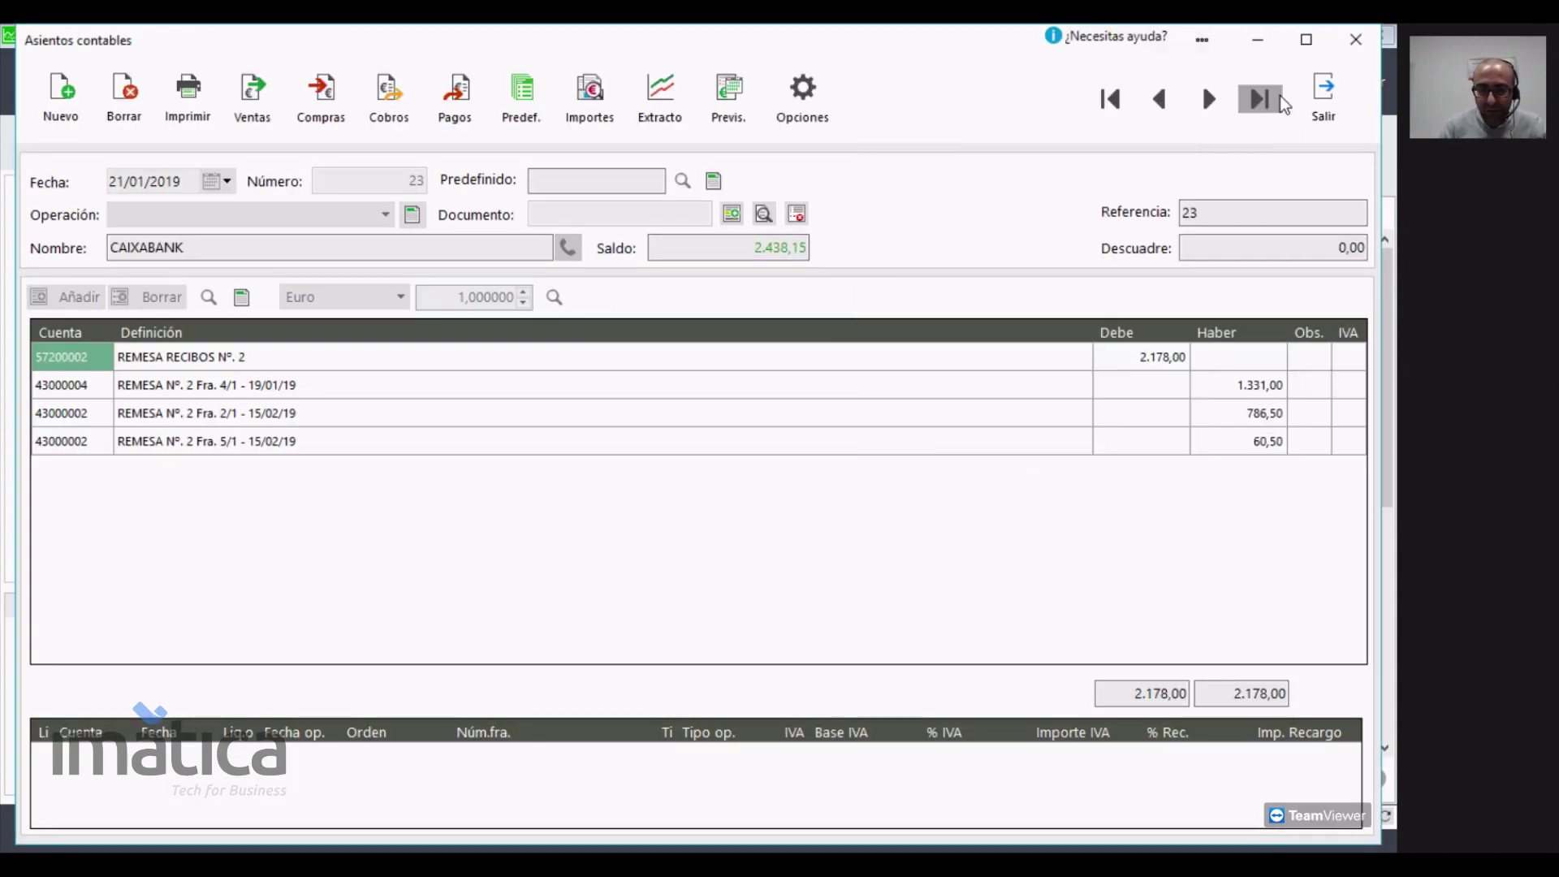
# - Generate the Libro mayor listing for the CAIXABANK account from 01/01/2019 to 31/12/2019
pyautogui.click(815, 123)
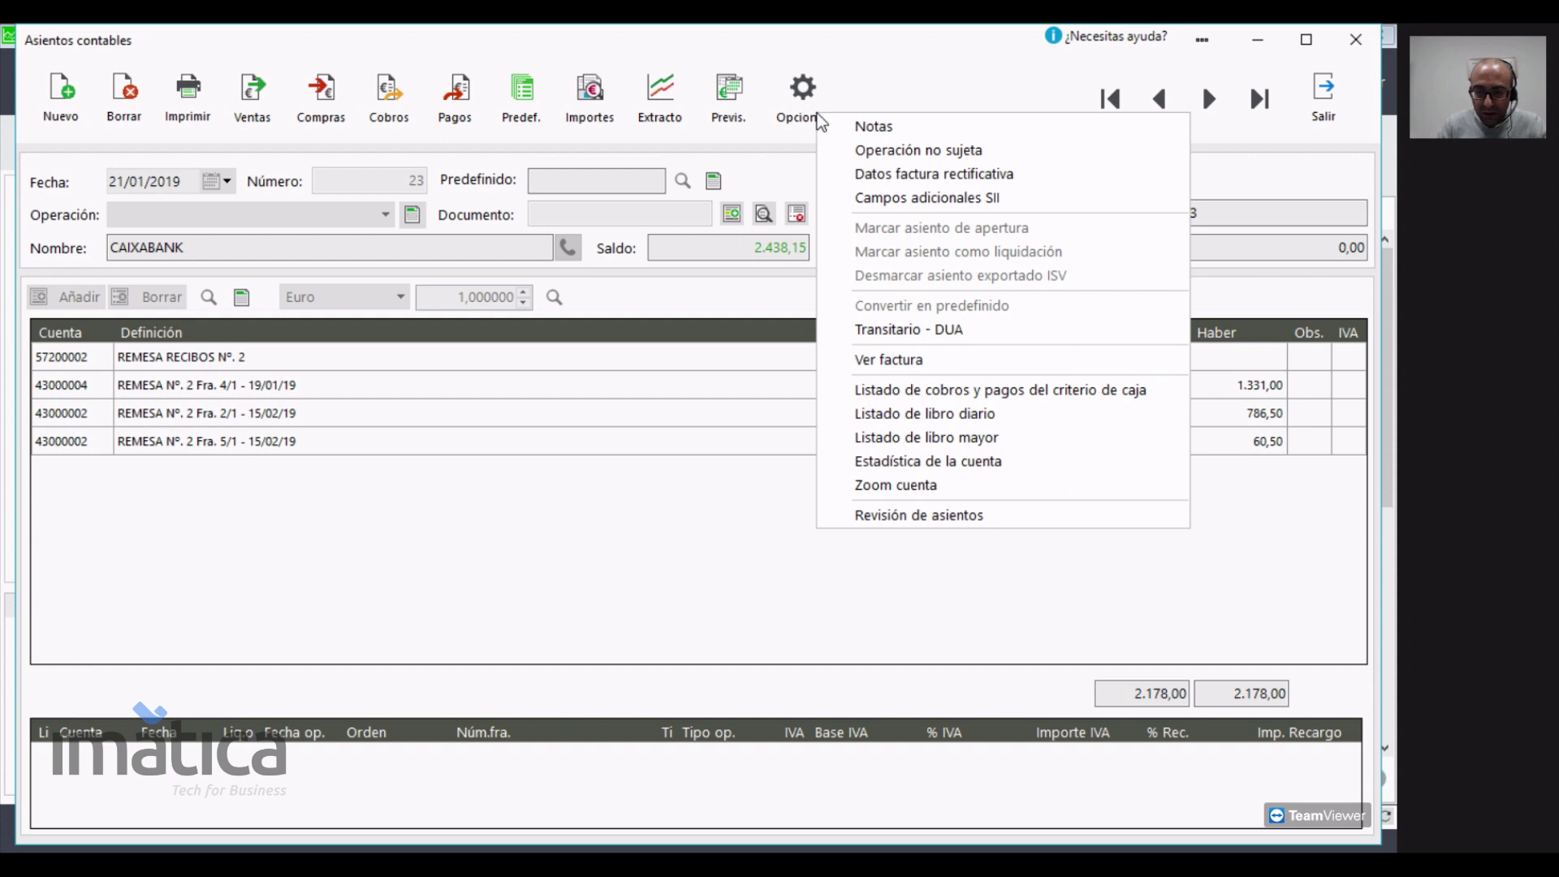
pyautogui.click(1047, 442)
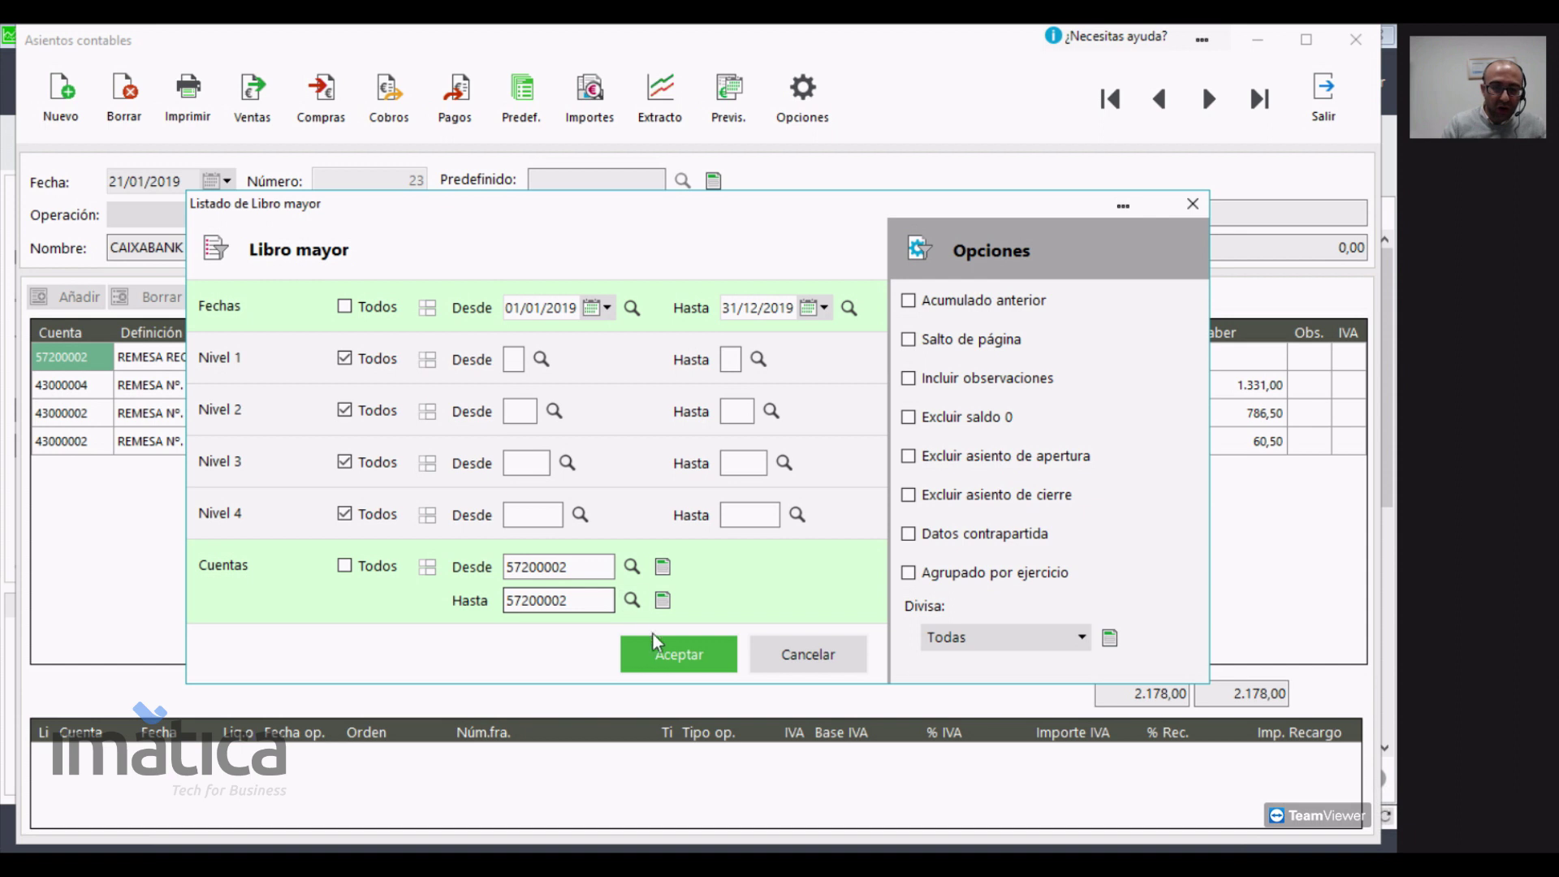
pyautogui.click(684, 651)
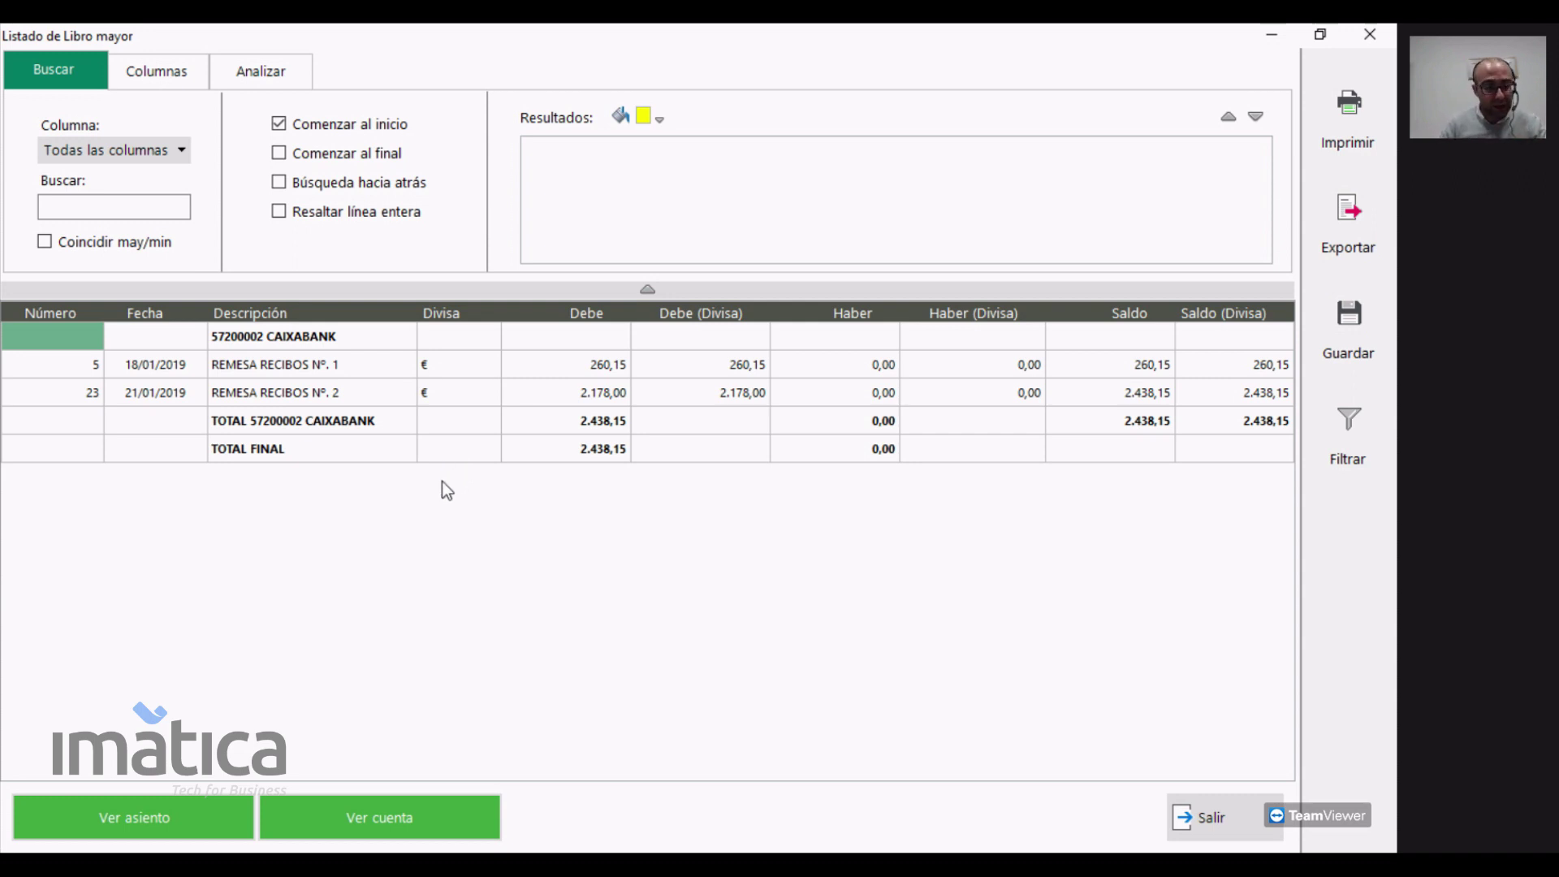
pyautogui.click(315, 370)
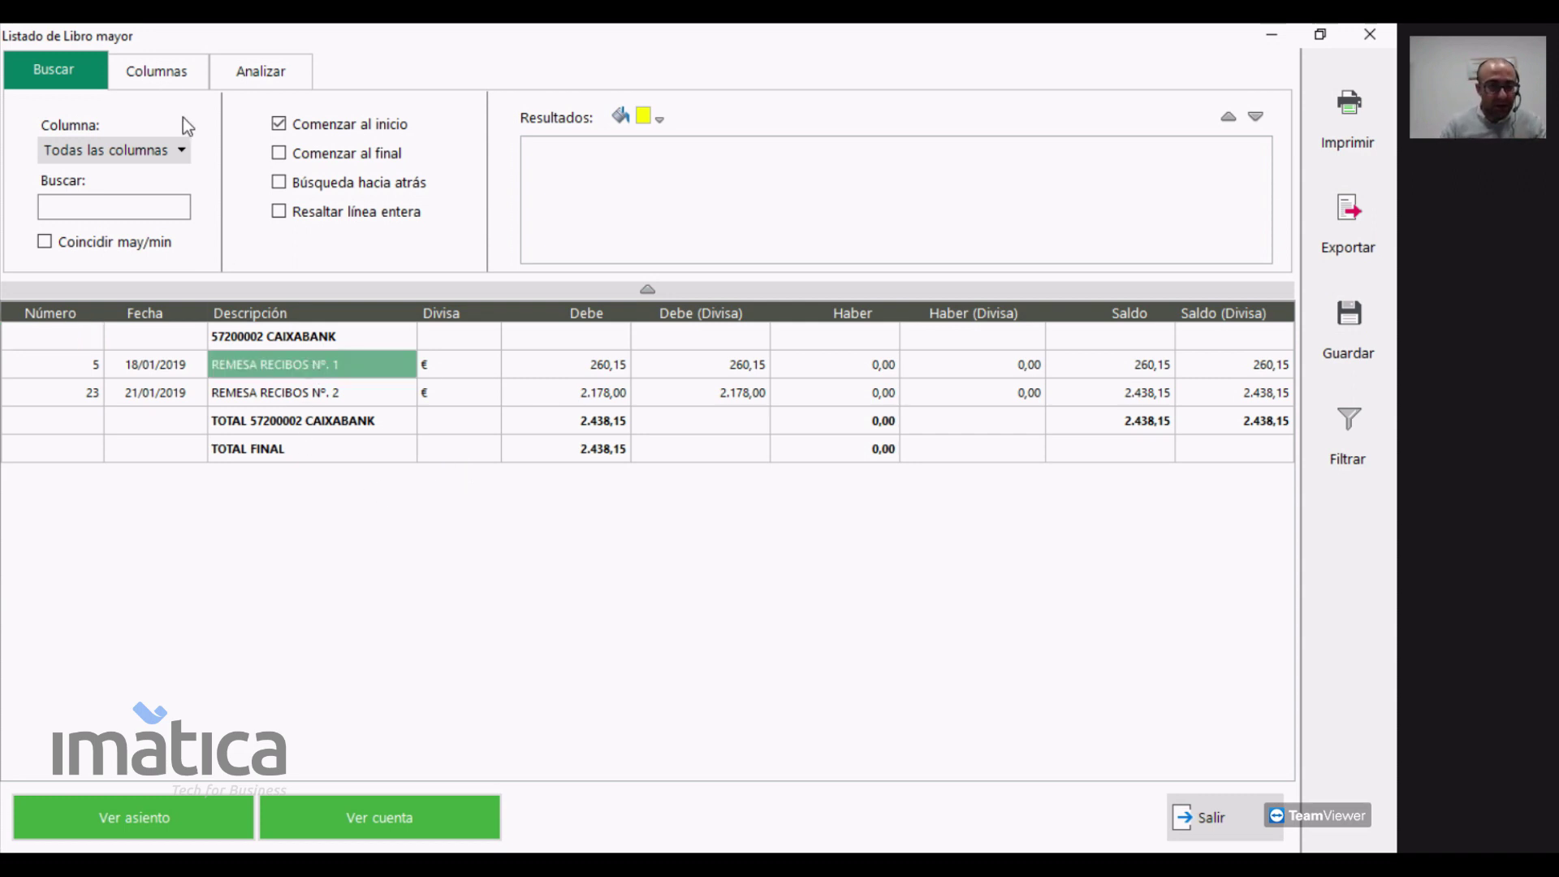
# - Hide the Número, Divisa, Debe (Divisa), Haber (Divisa) and Saldo (Divisa) columns in the ledger listing
pyautogui.click(157, 74)
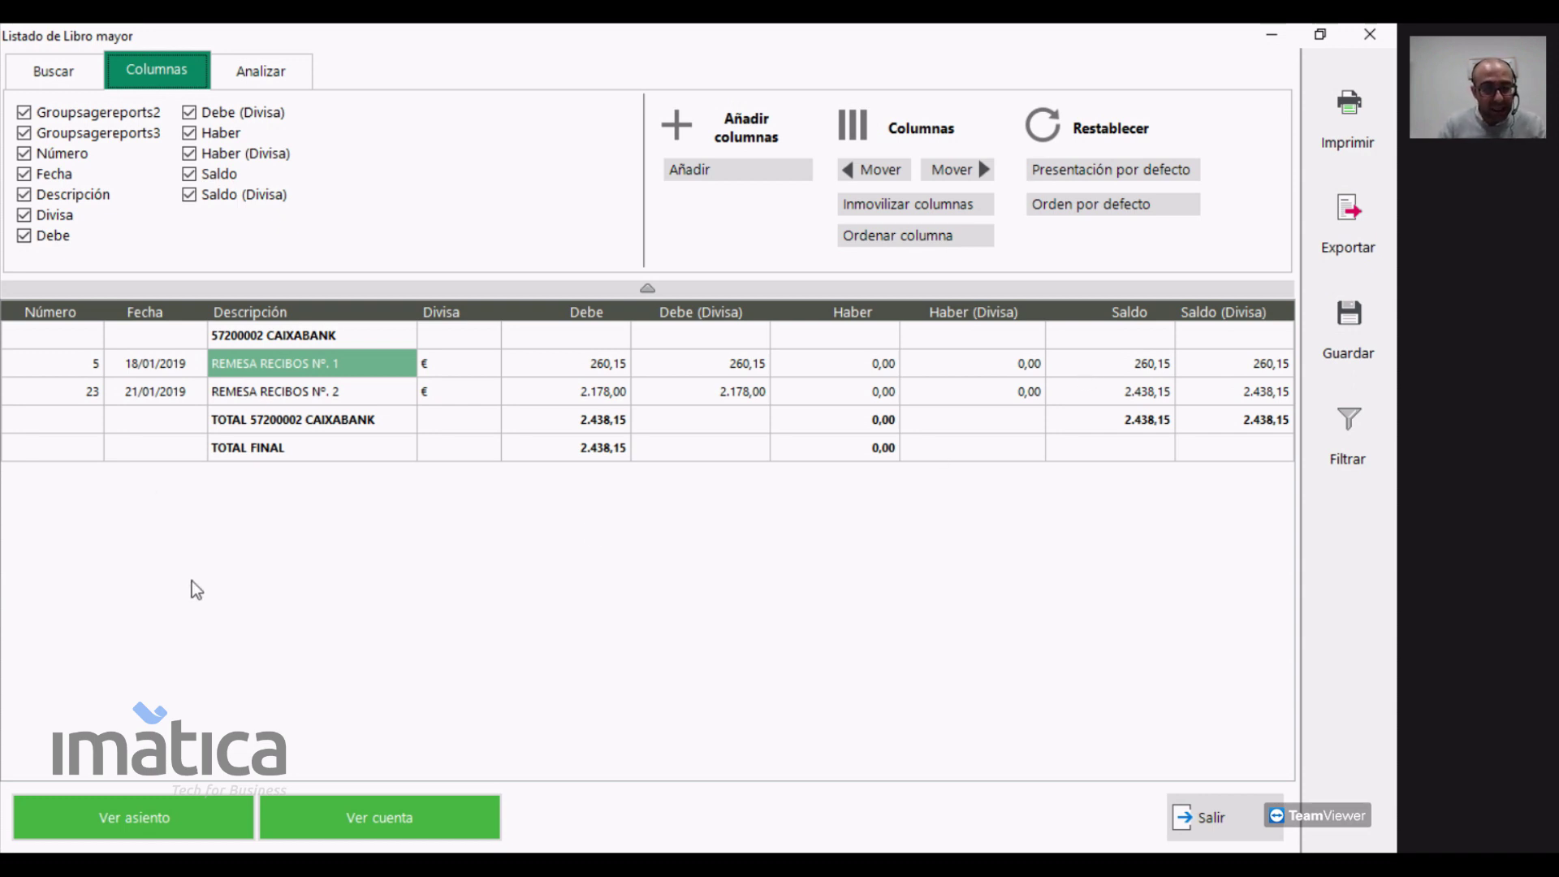
pyautogui.click(85, 367)
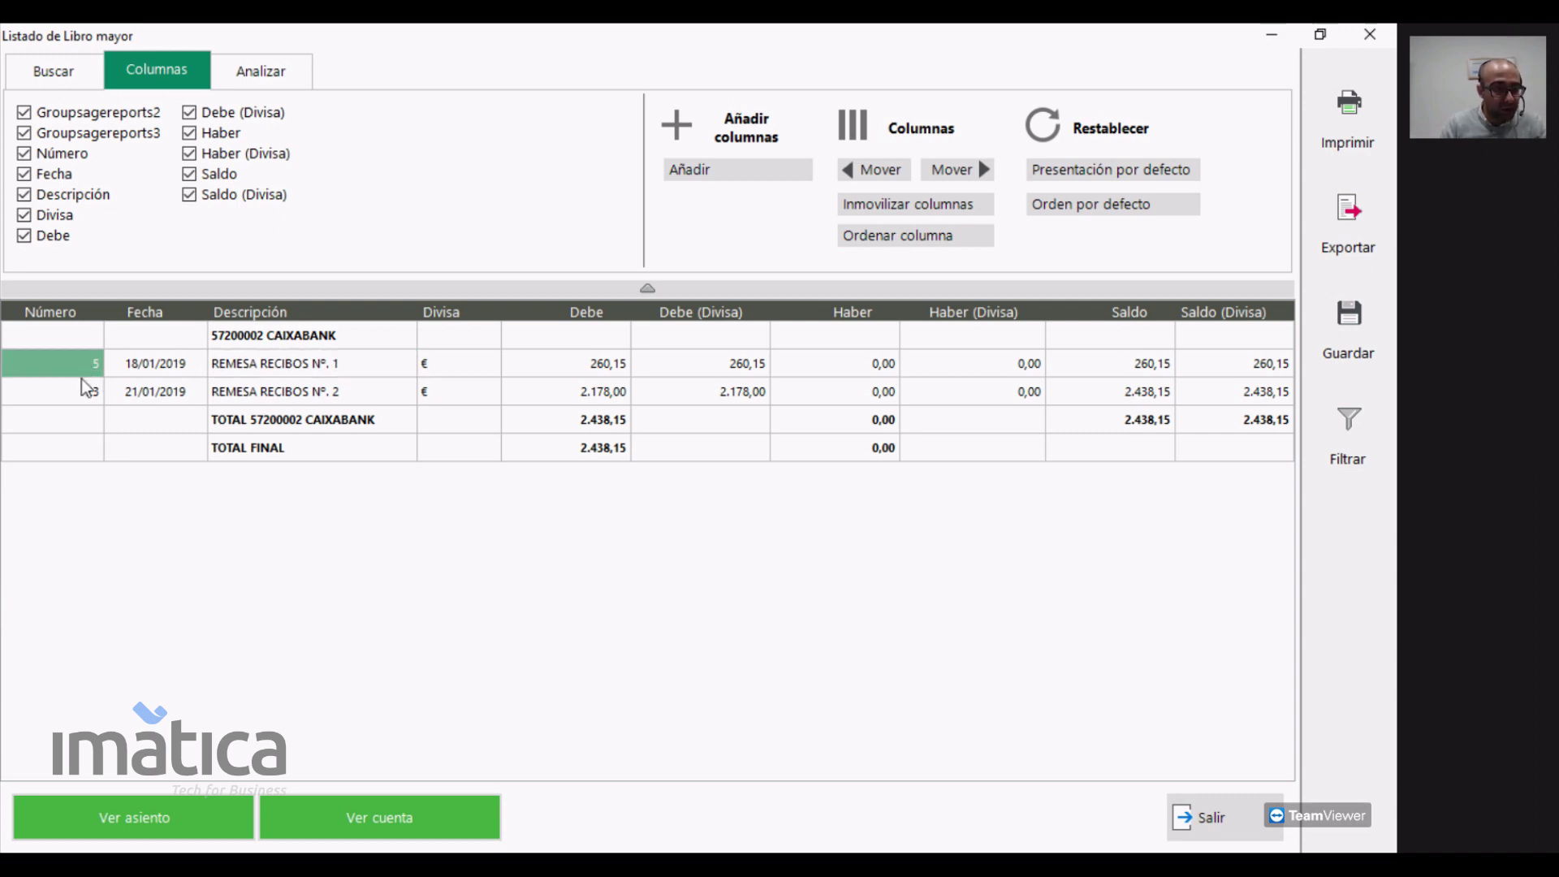
pyautogui.click(24, 155)
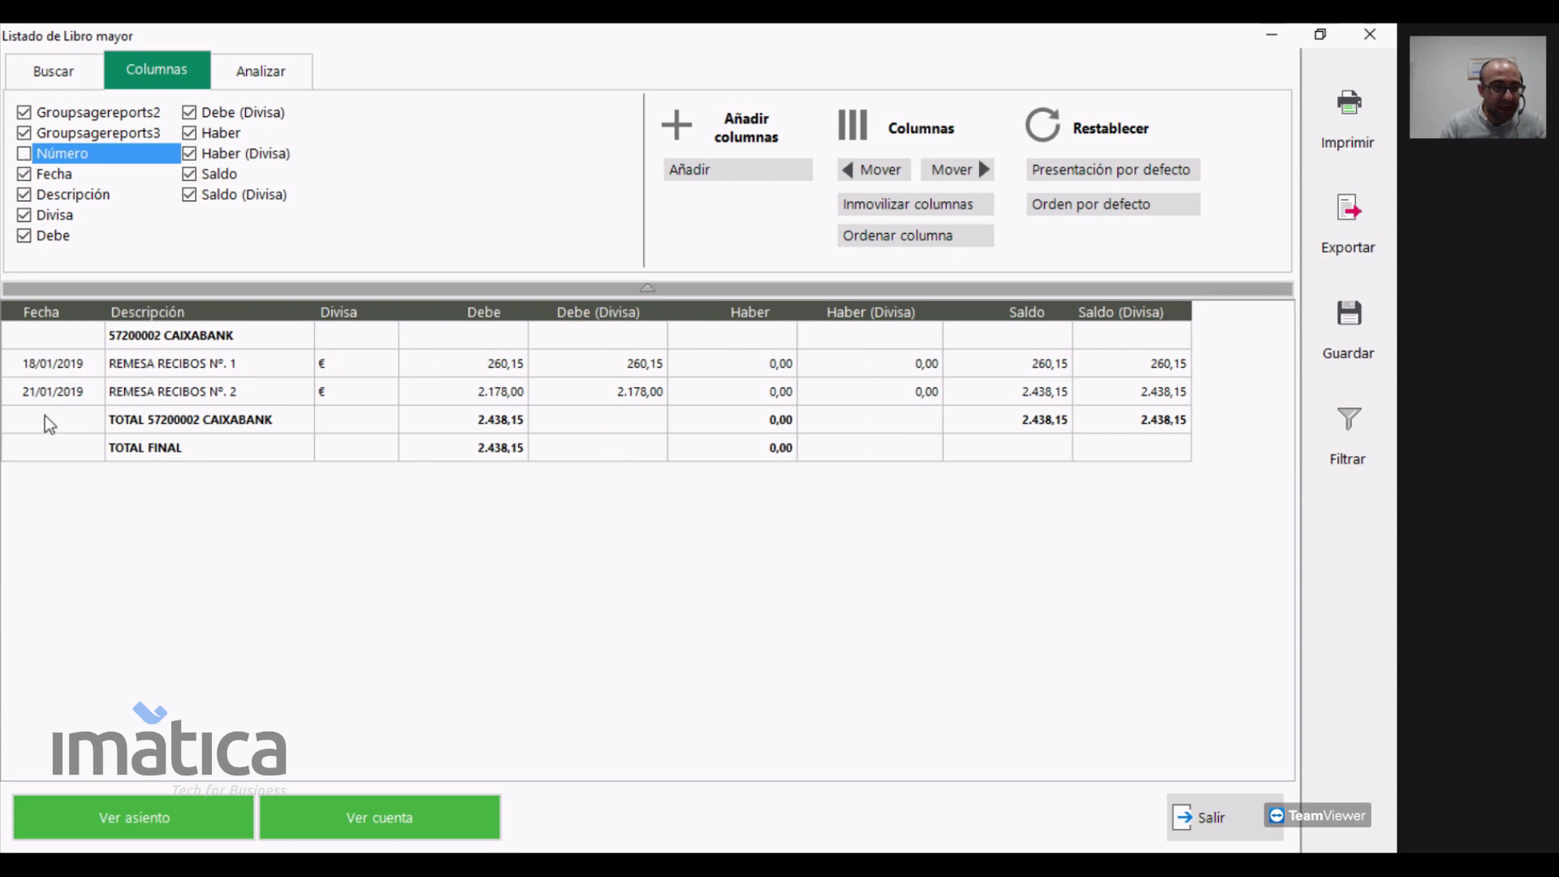
pyautogui.click(24, 216)
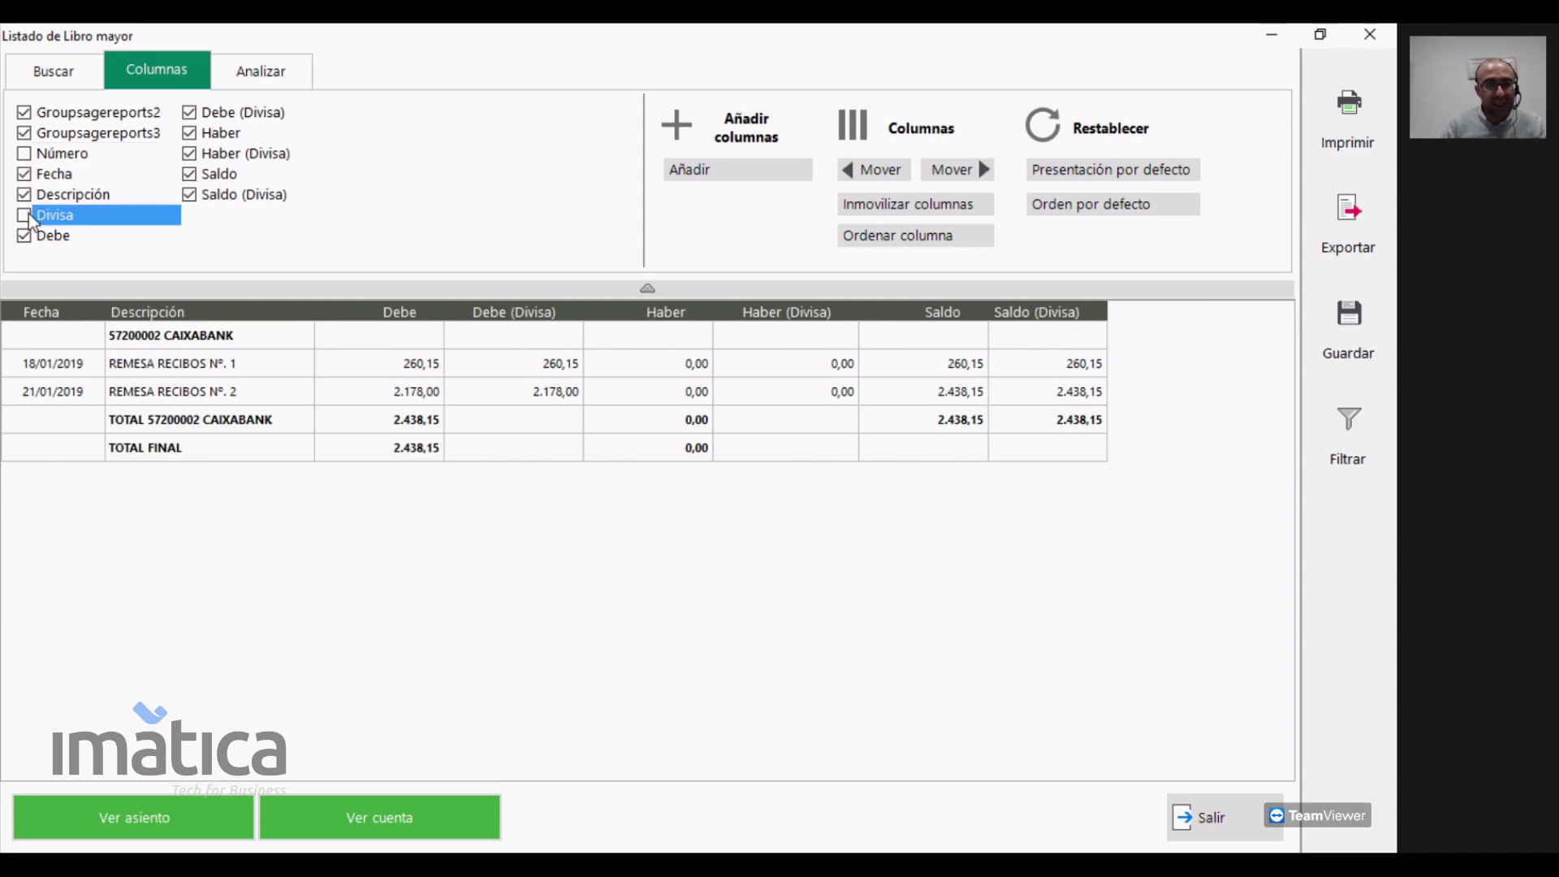
pyautogui.click(190, 114)
pyautogui.click(190, 155)
pyautogui.click(189, 195)
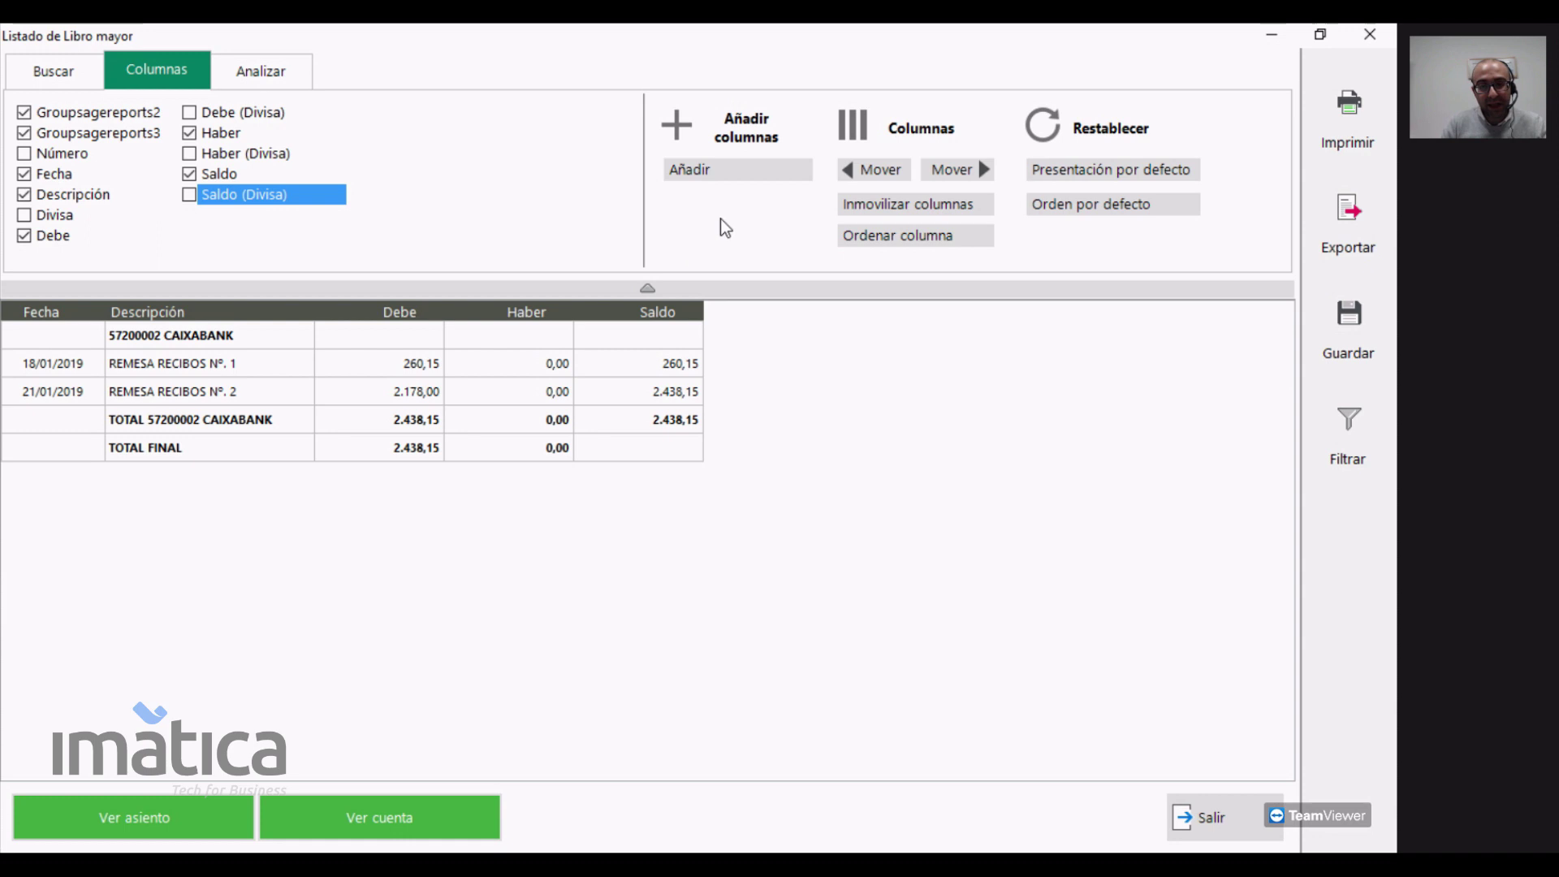
# - Select Cif from the Cuenta contable fields as an additional column for the ledger listing
pyautogui.click(725, 172)
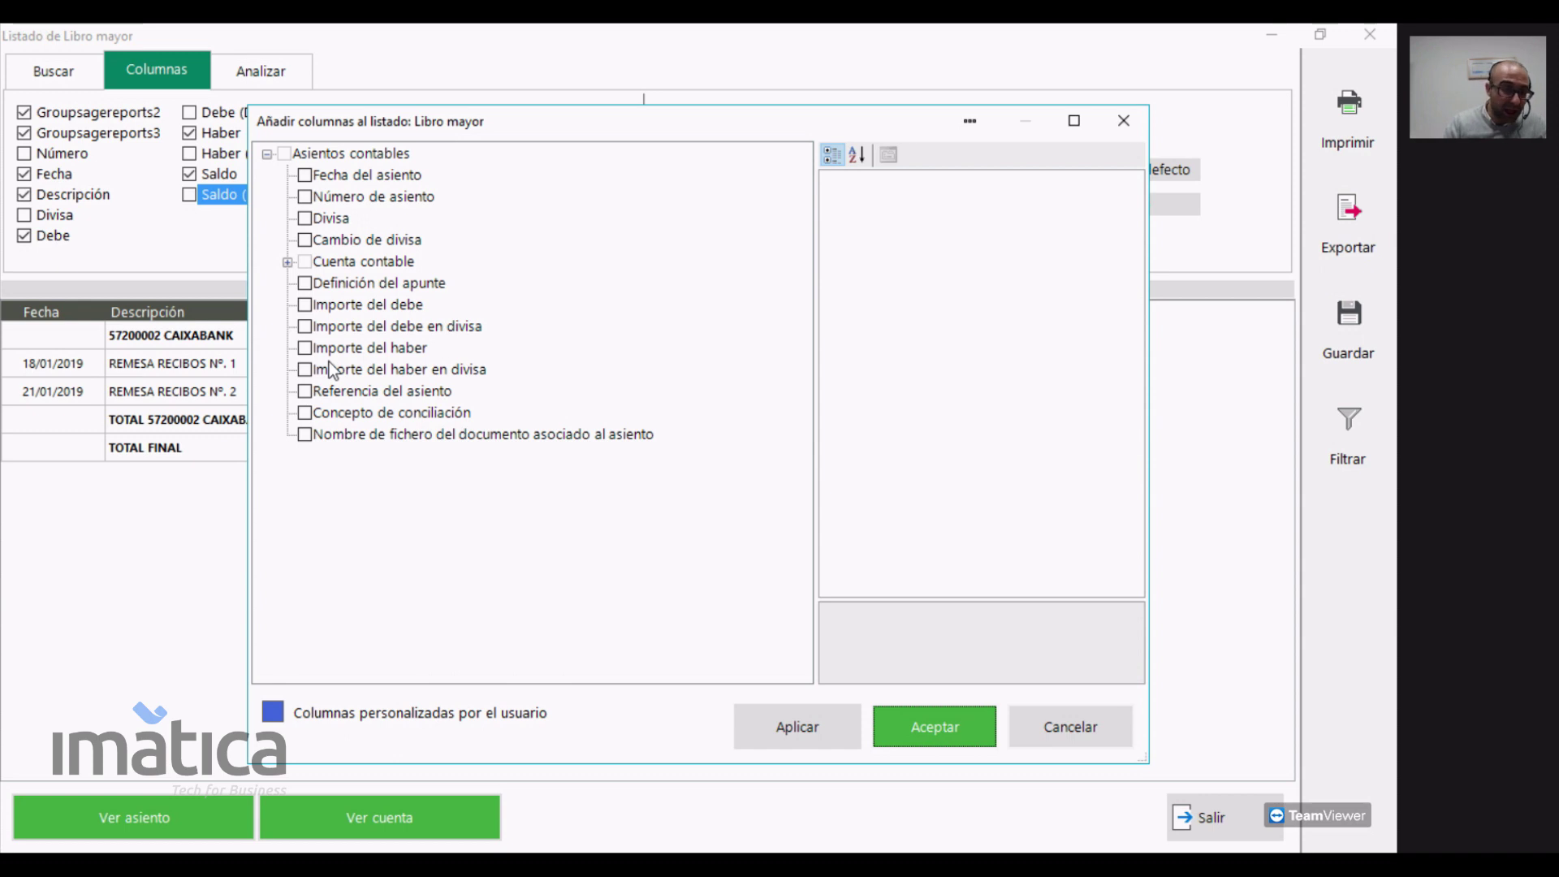
pyautogui.click(287, 262)
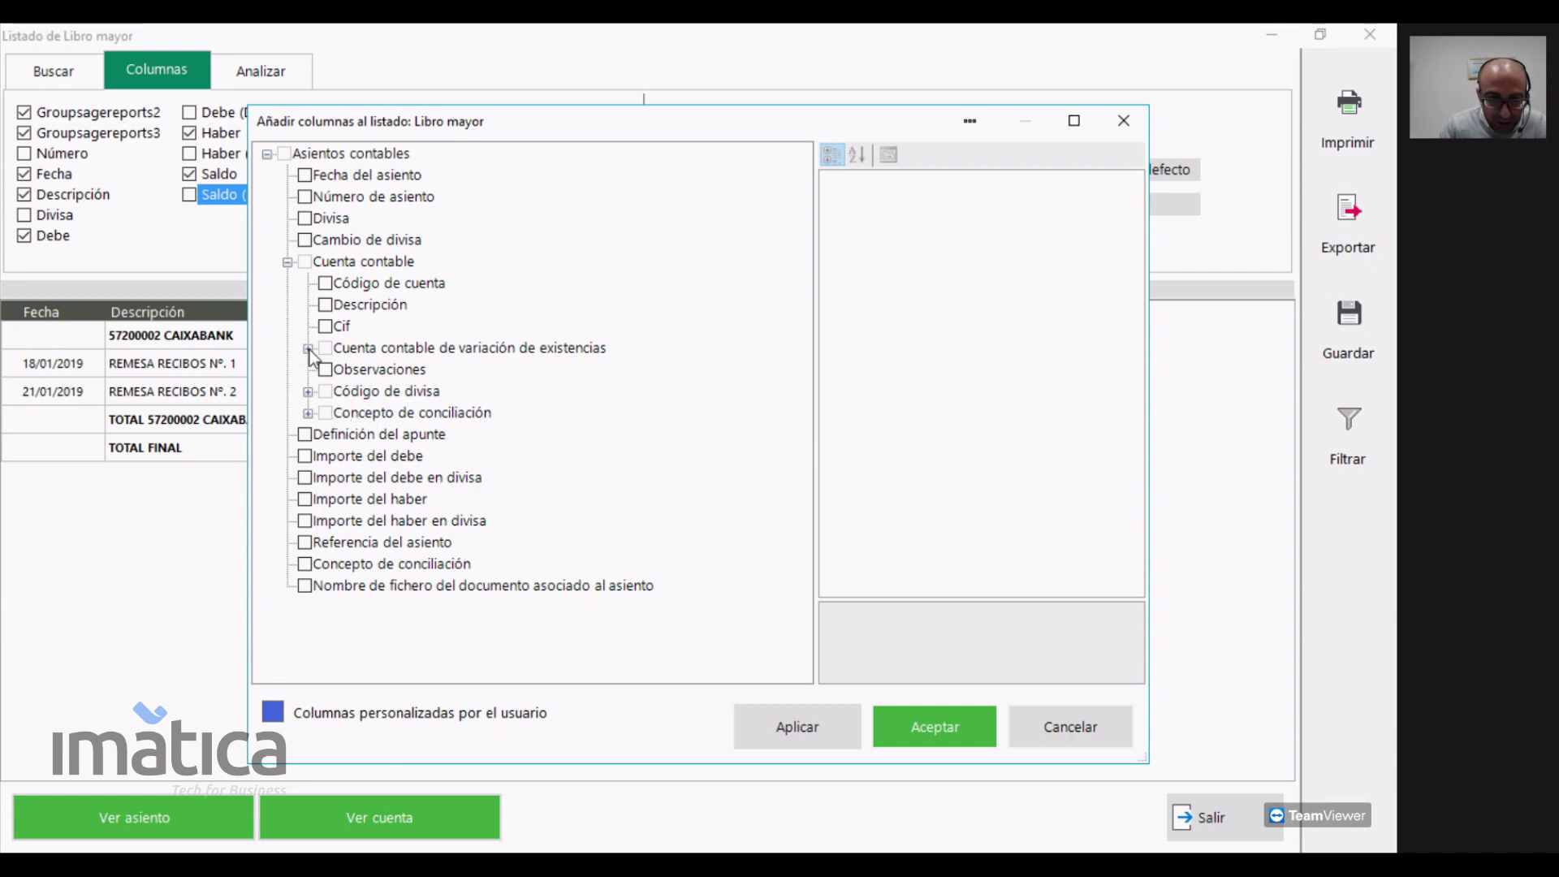
pyautogui.click(326, 326)
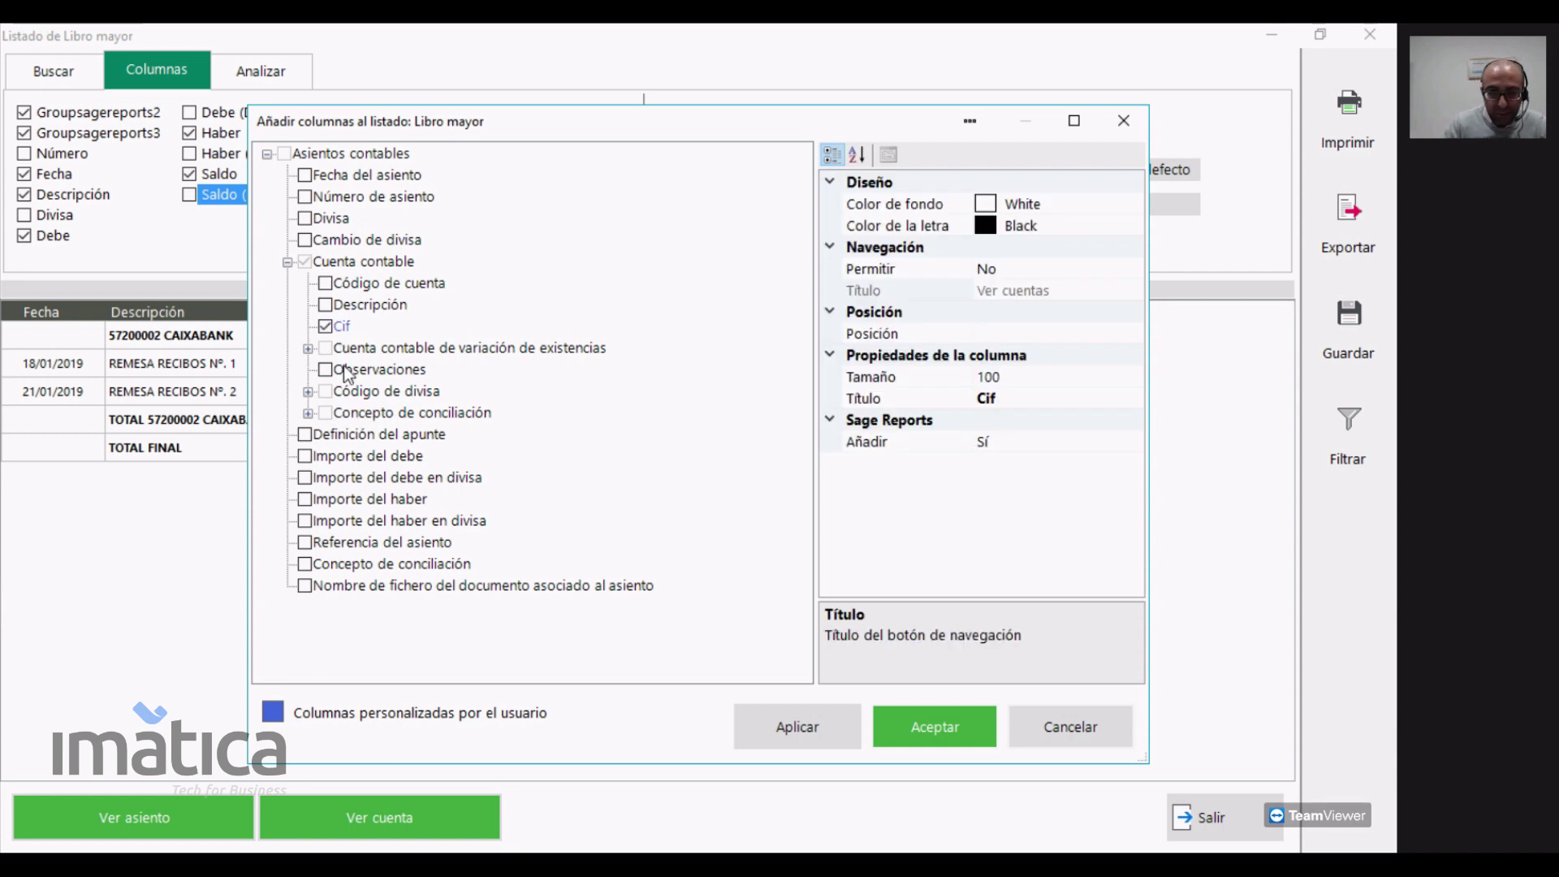
# - Set the text colour of the Cif column to LimeGreen
pyautogui.click(1061, 229)
pyautogui.click(1135, 226)
pyautogui.scroll(-10, 1080, 286)
pyautogui.scroll(-5, 1068, 378)
pyautogui.click(996, 329)
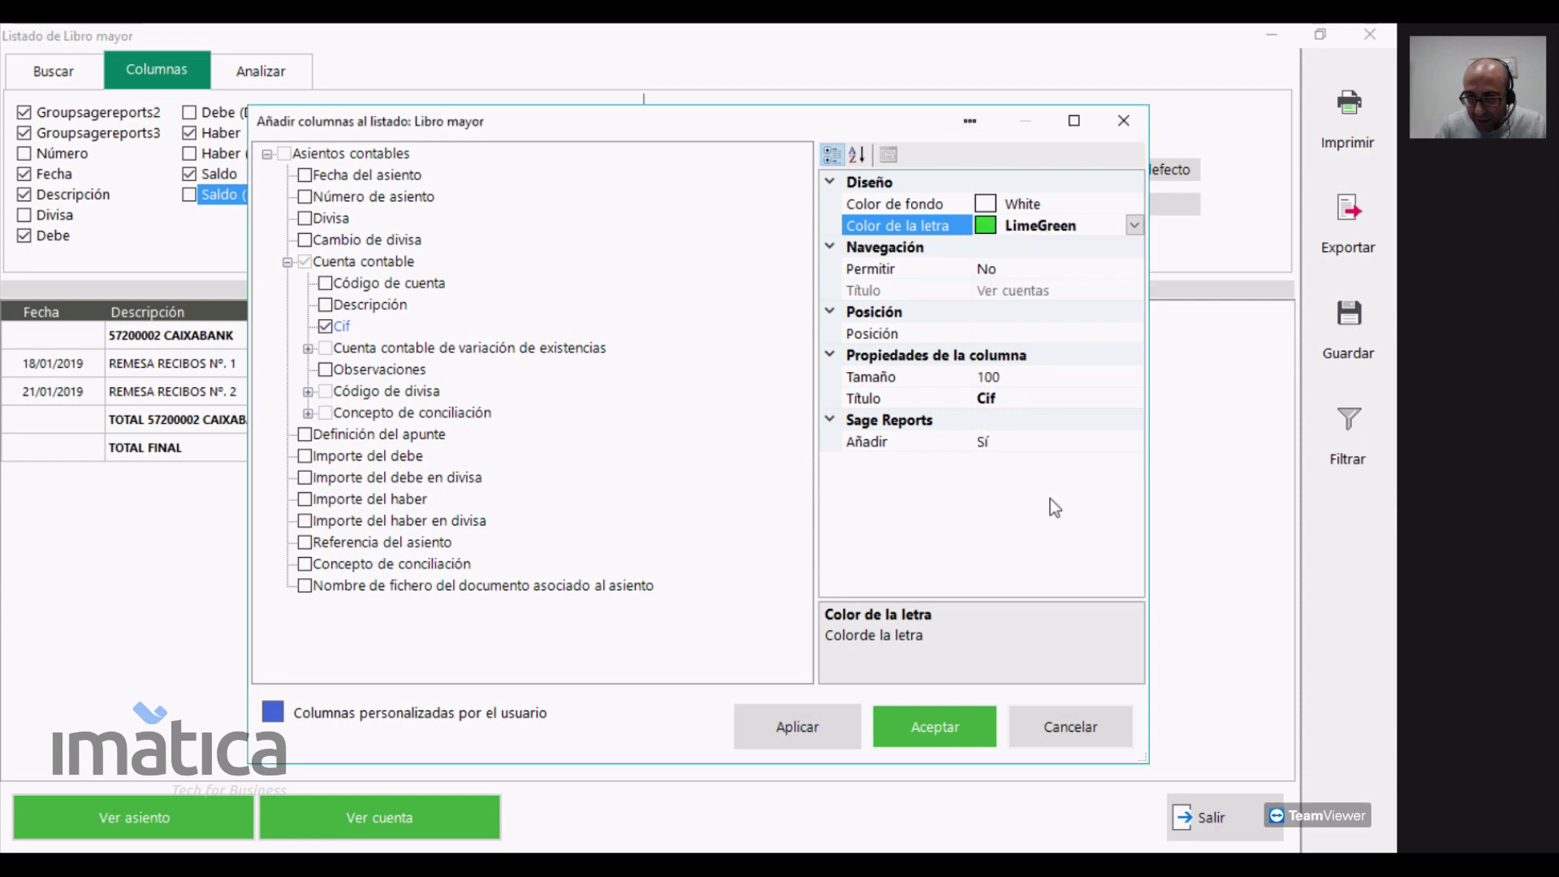
# - Set the Cif column's text colour to SteelBlue and add the column to the listing
pyautogui.click(1135, 226)
pyautogui.scroll(-6, 1045, 425)
pyautogui.click(995, 316)
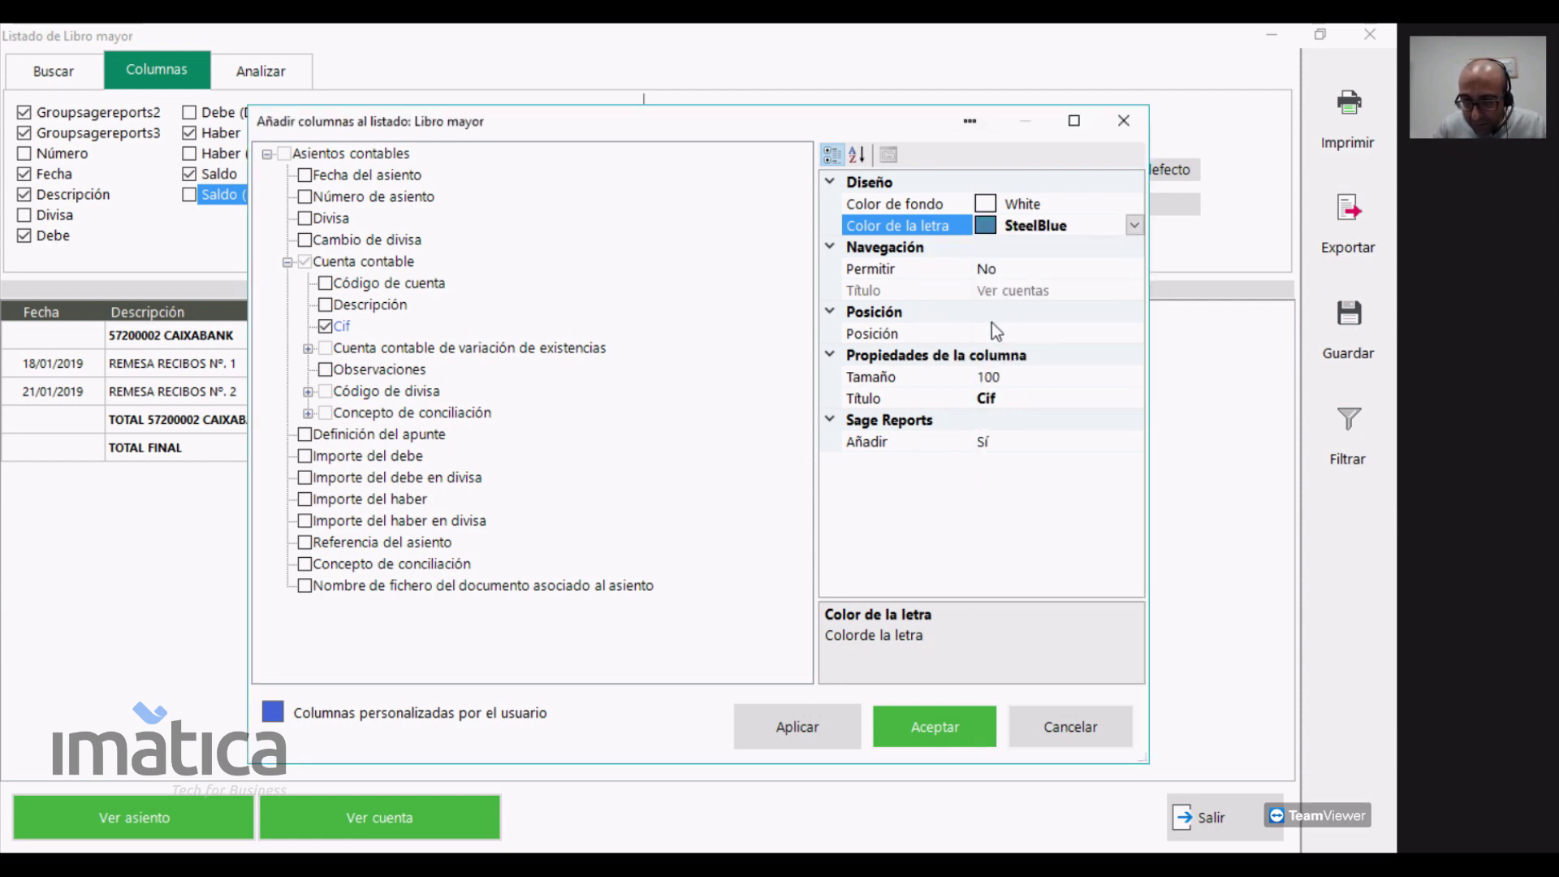
pyautogui.click(933, 727)
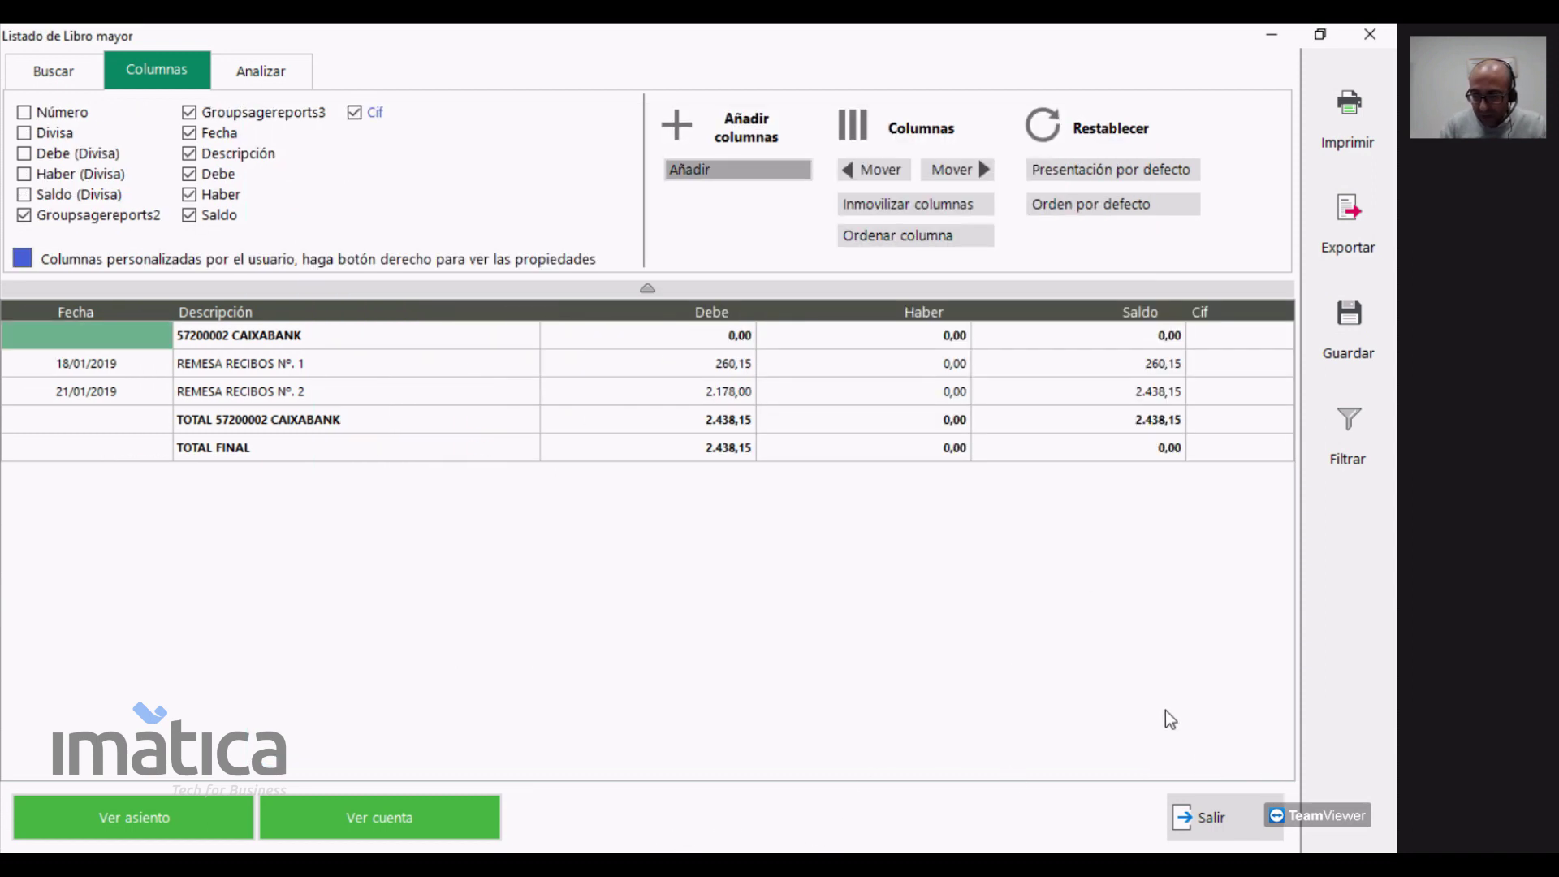
# - Move the Debe column one place so that it follows the Haber column
pyautogui.click(728, 370)
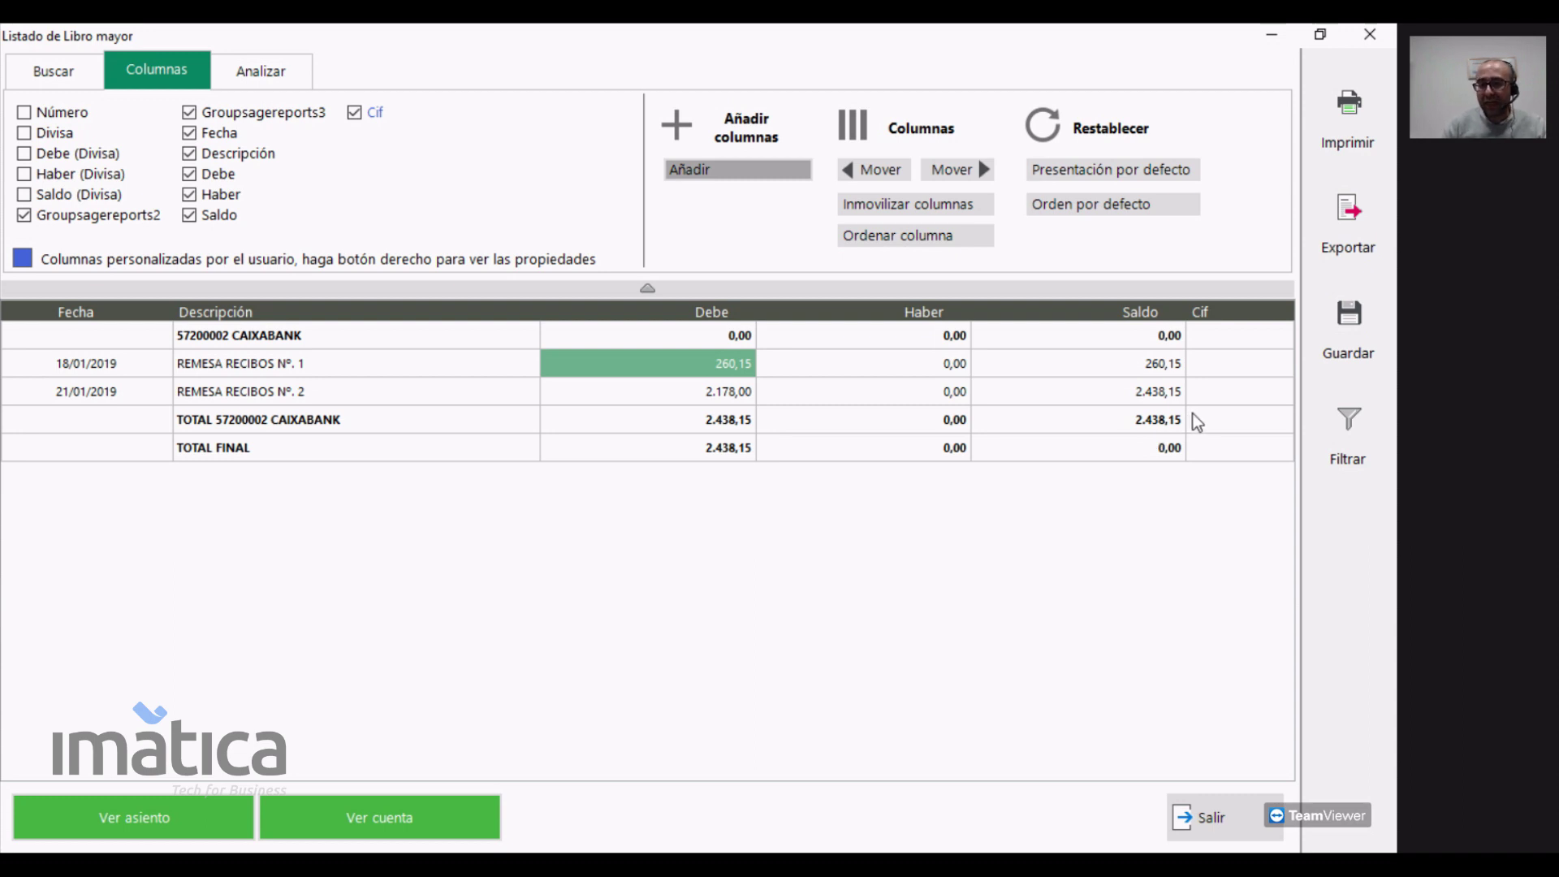
pyautogui.click(948, 172)
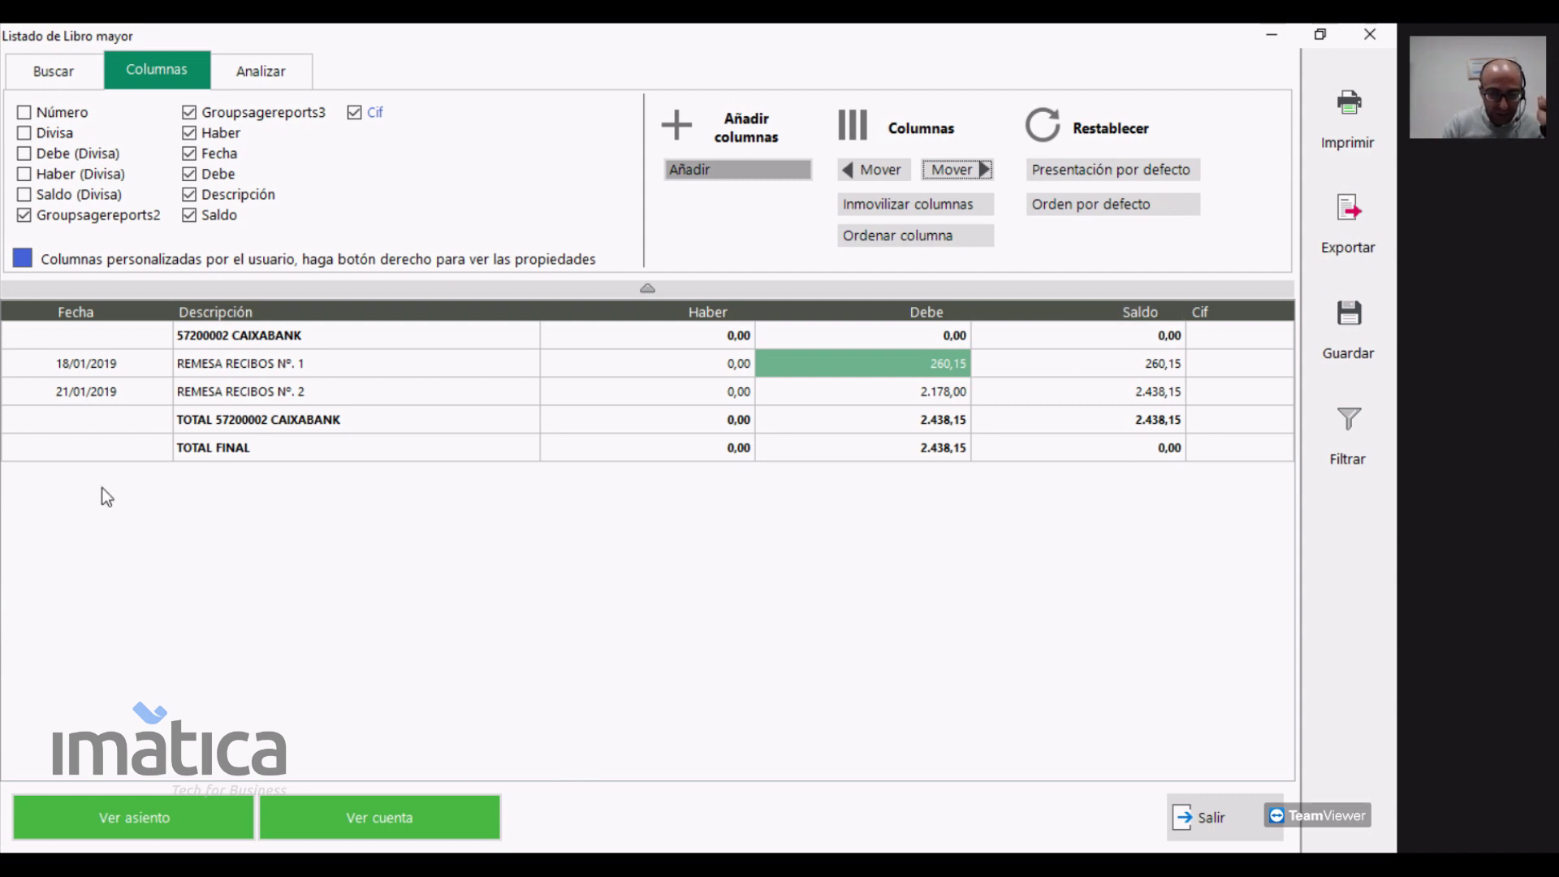
# - Open the CAIXABANK account record from the ledger, review its fiscal, contact, classification and stock variation data, and close it
pyautogui.click(115, 366)
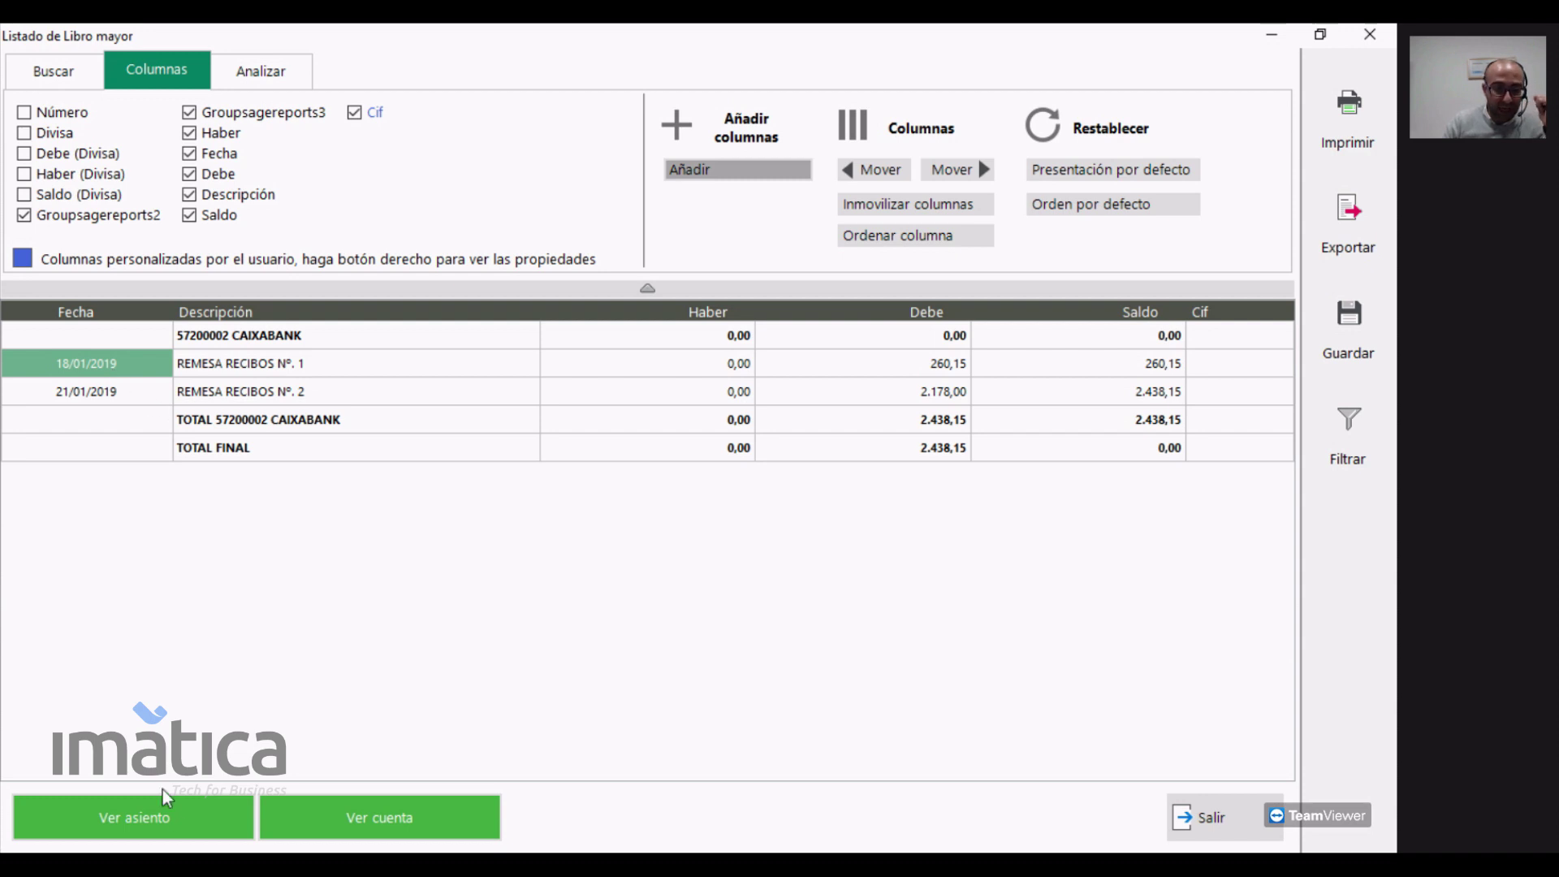
pyautogui.click(357, 820)
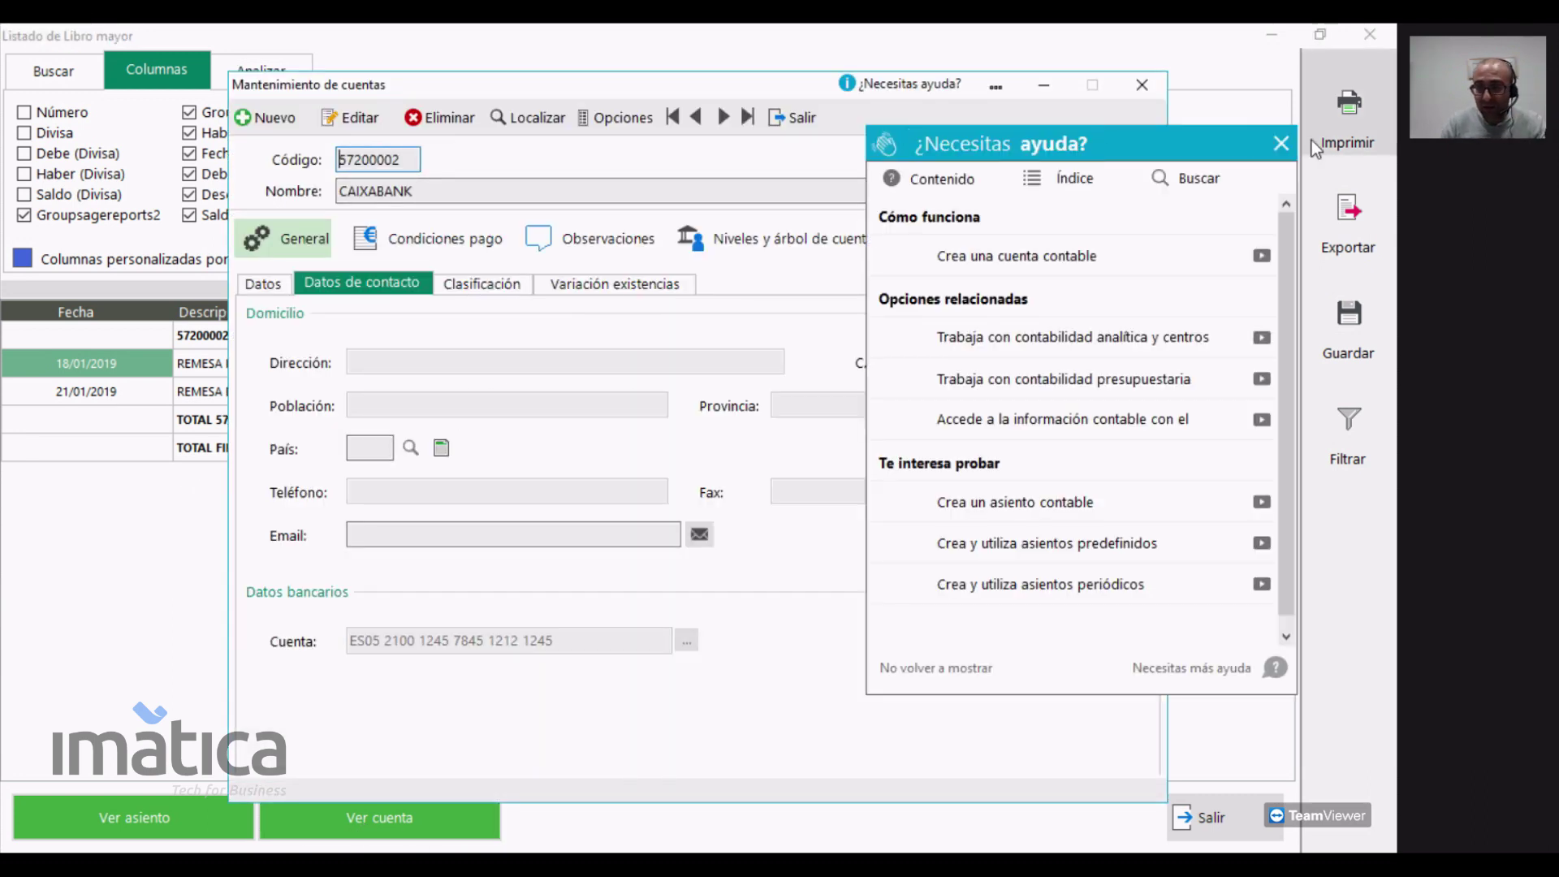
pyautogui.click(1283, 144)
pyautogui.click(268, 286)
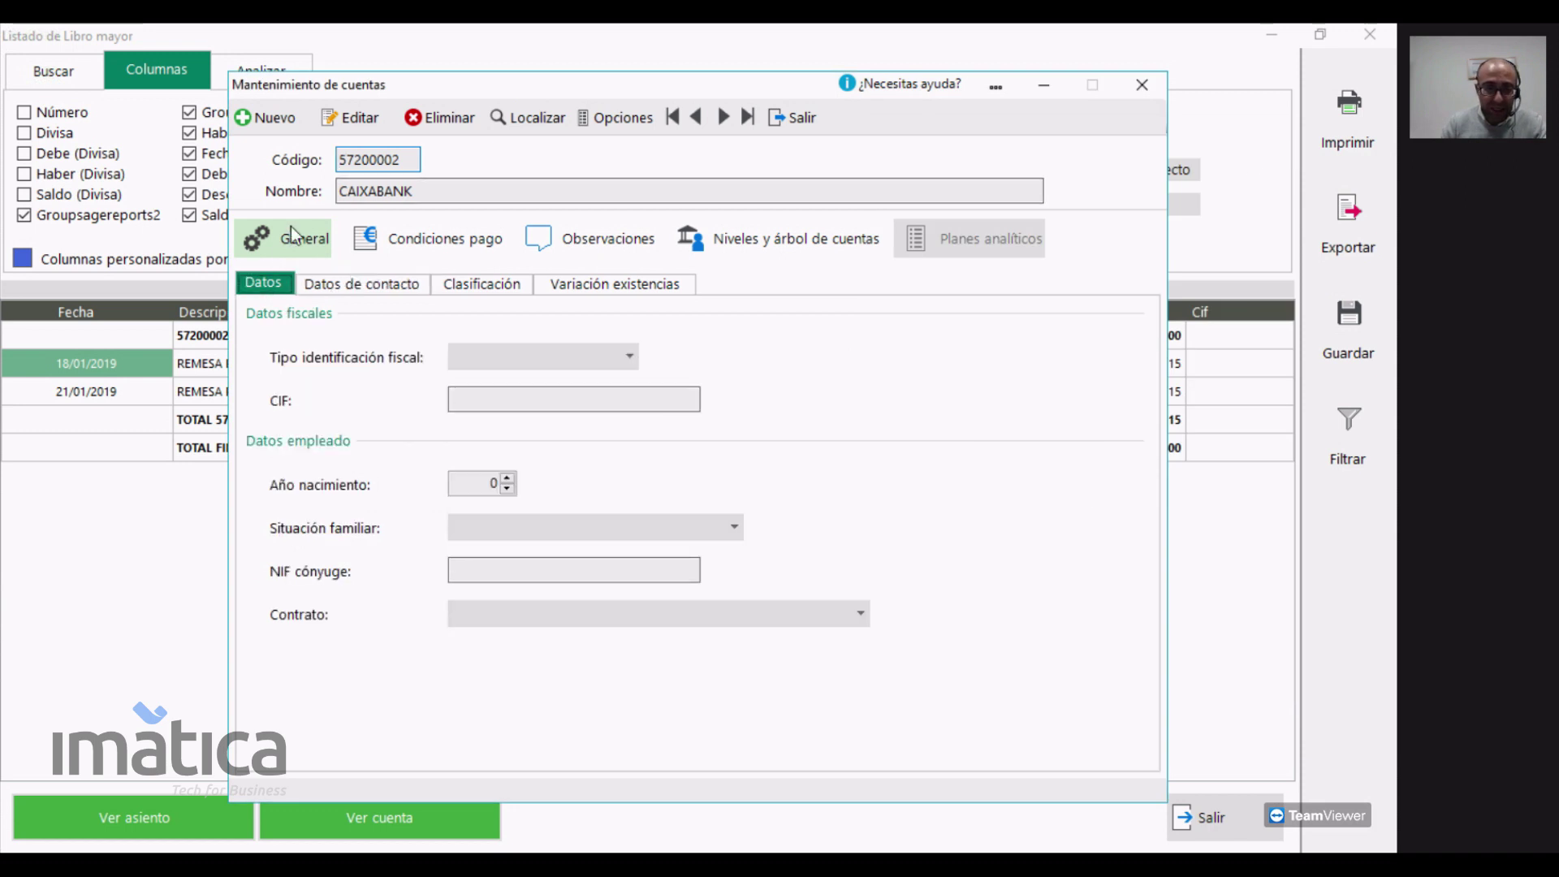
pyautogui.click(360, 288)
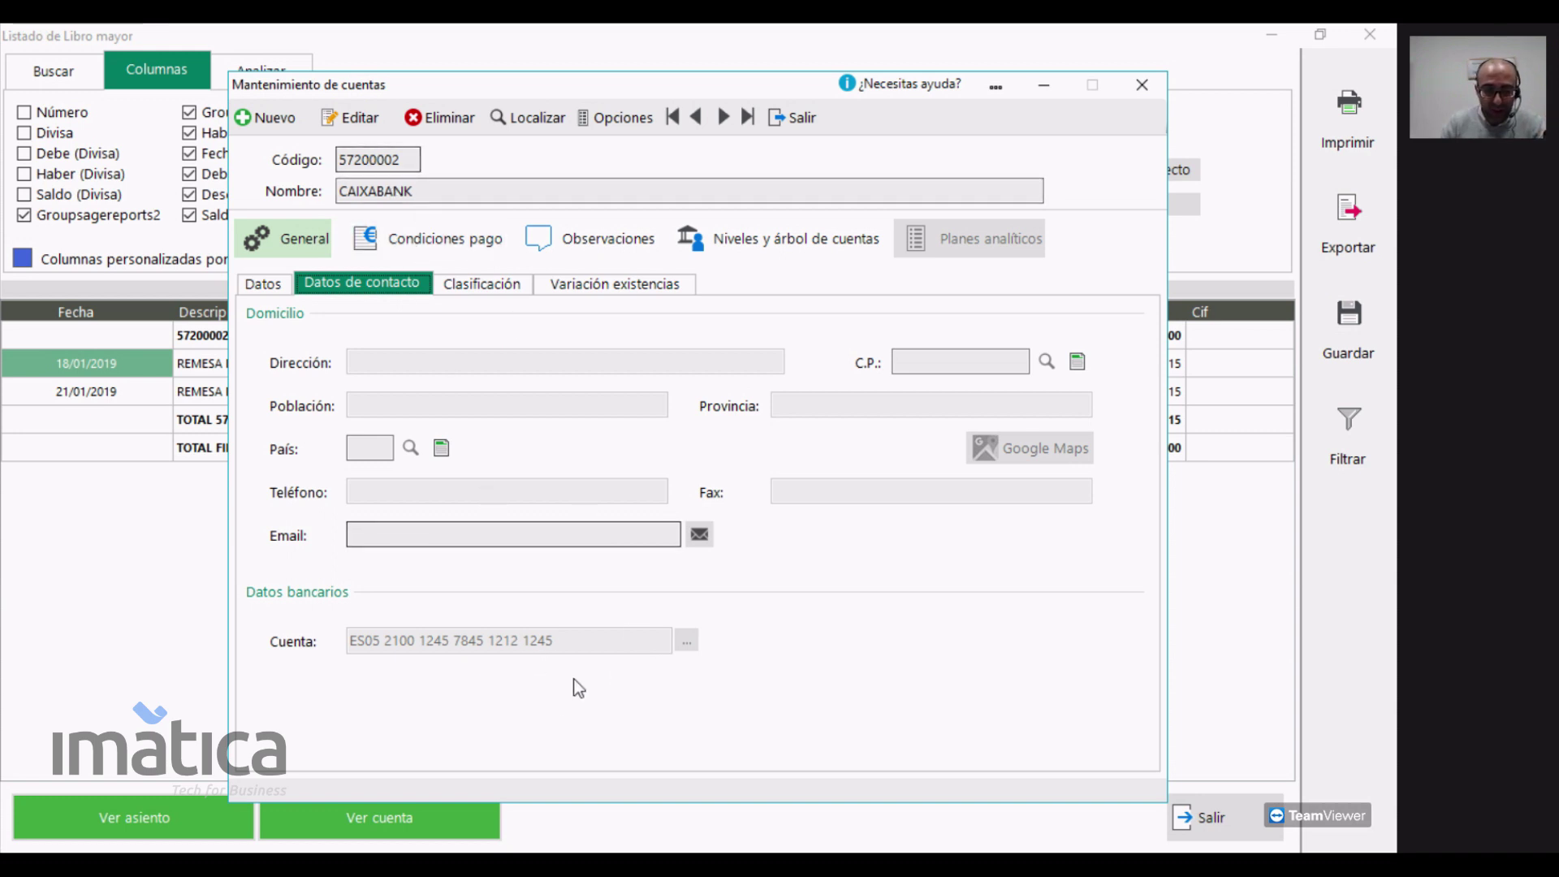
pyautogui.click(497, 285)
pyautogui.click(585, 280)
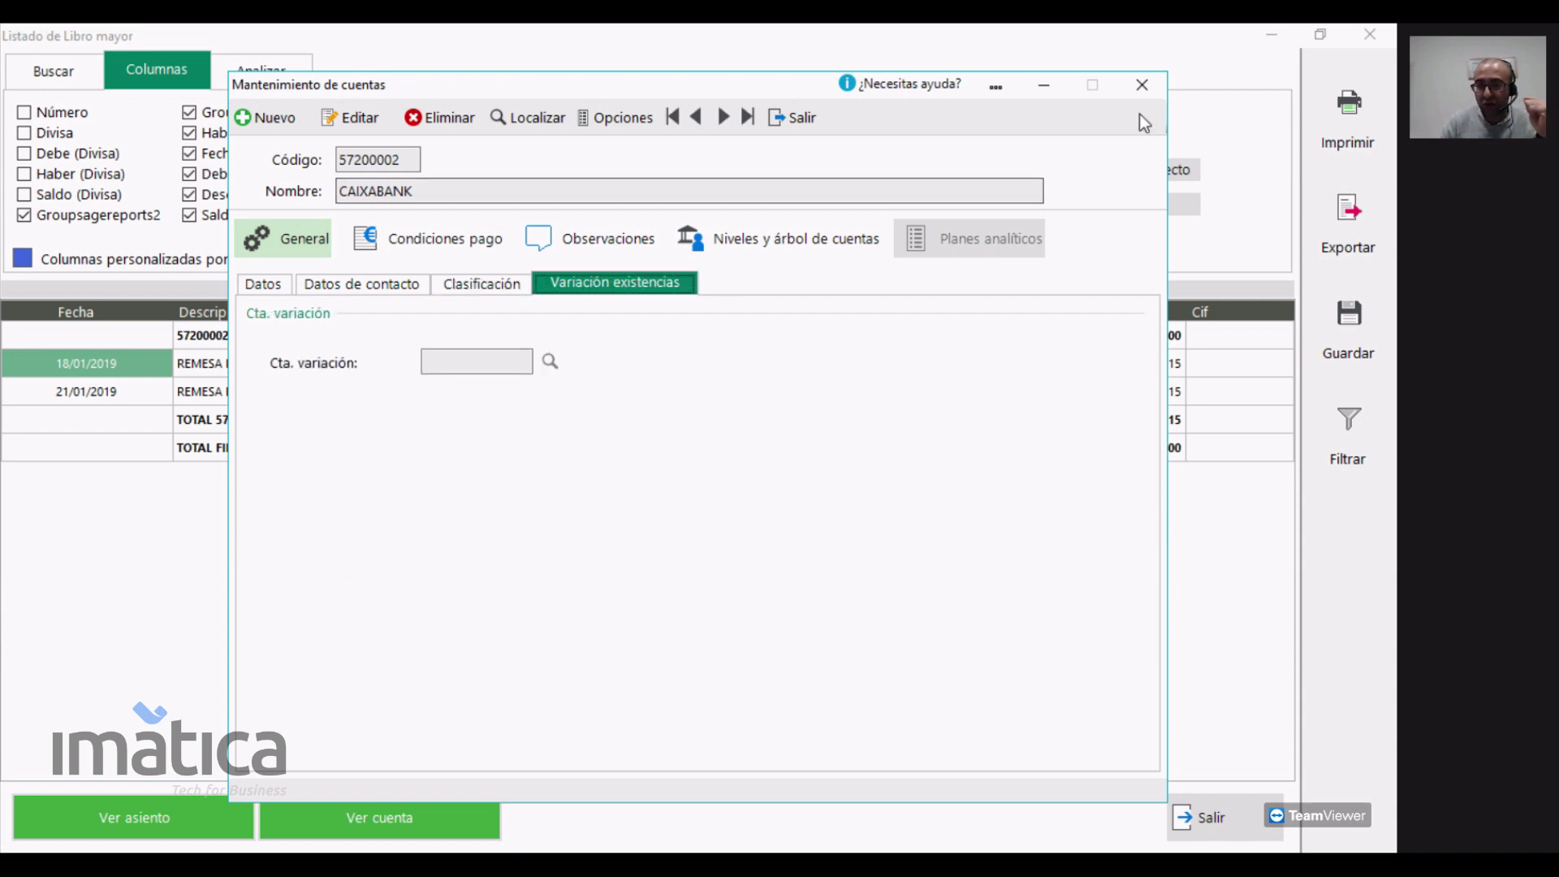
pyautogui.click(1141, 85)
# - View the accounting entry behind REMESA RECIBOS Nº. 1 from the ledger listing and return to the listing
pyautogui.click(196, 817)
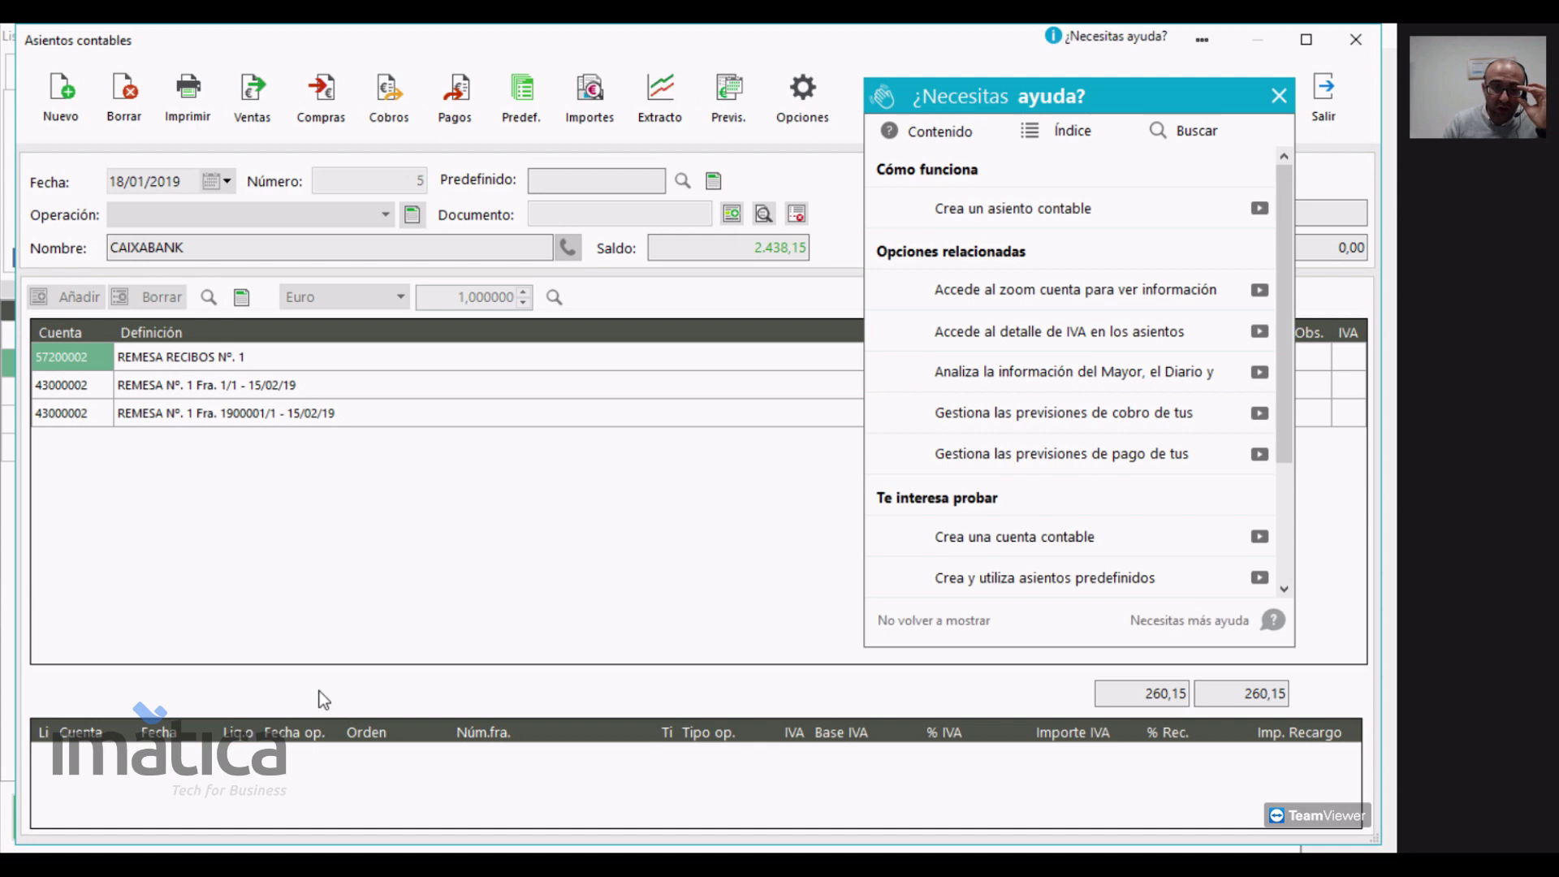
pyautogui.click(1279, 98)
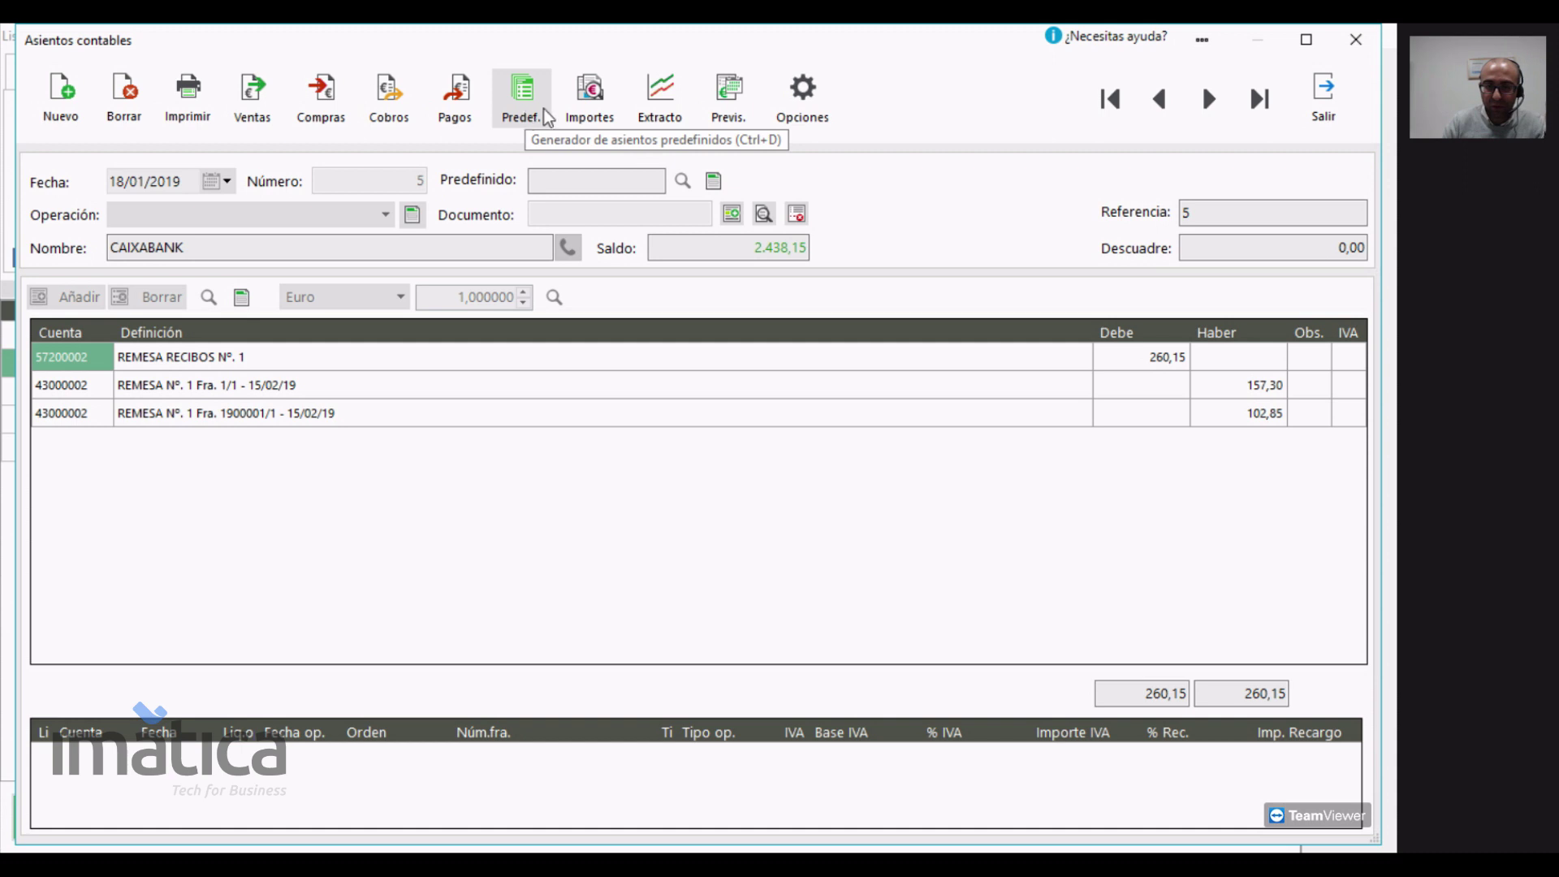
pyautogui.click(1323, 95)
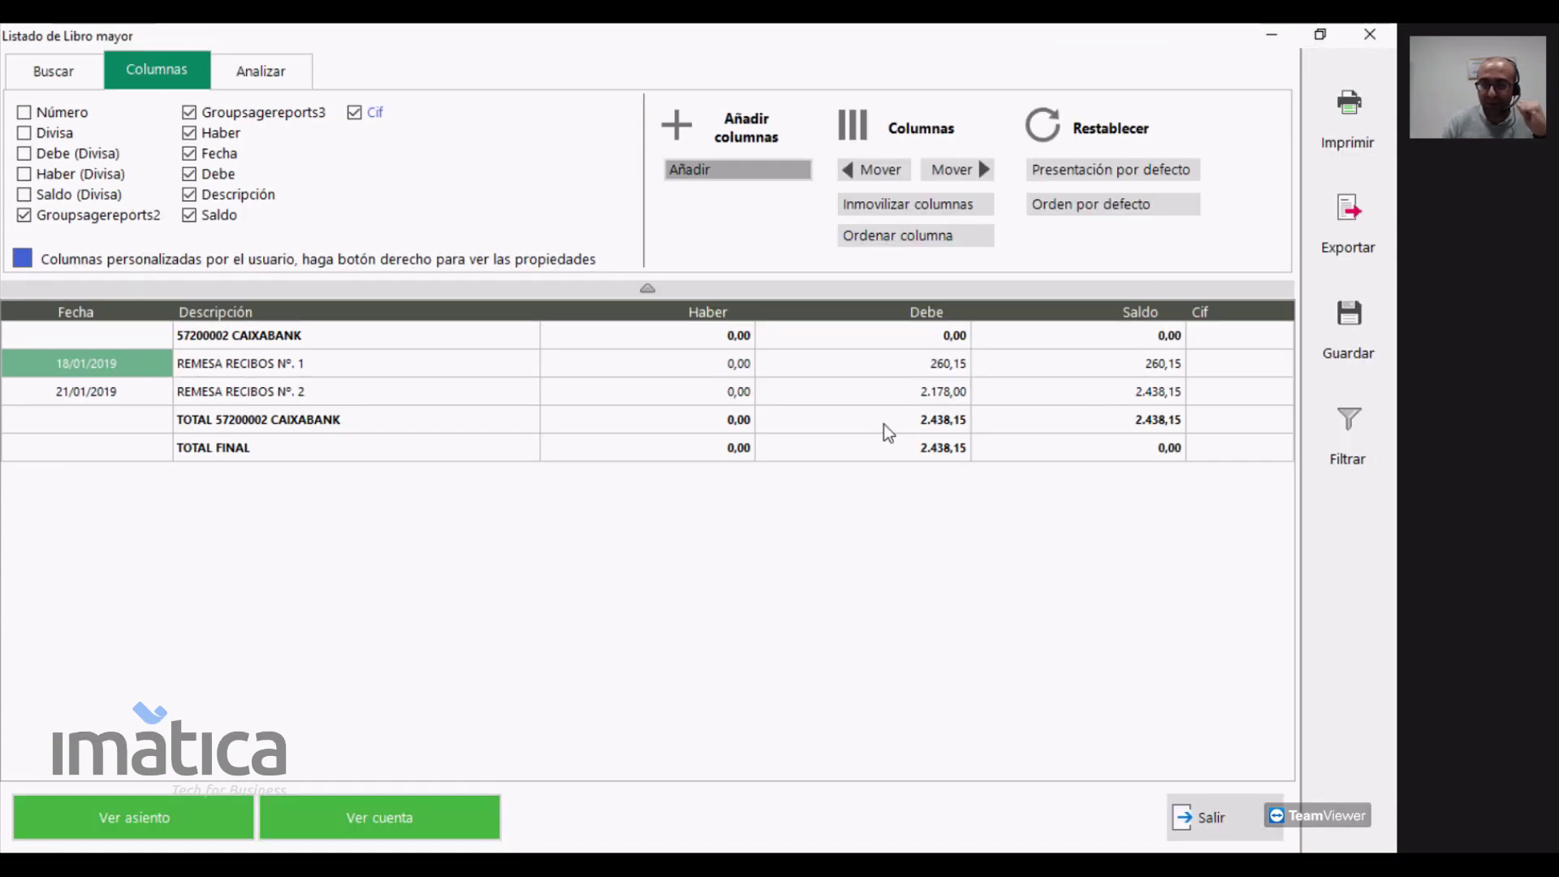
# - Close the ledger listing discarding its unsaved changes, and exit its filter form, the accounting entry and the entries list
pyautogui.click(828, 534)
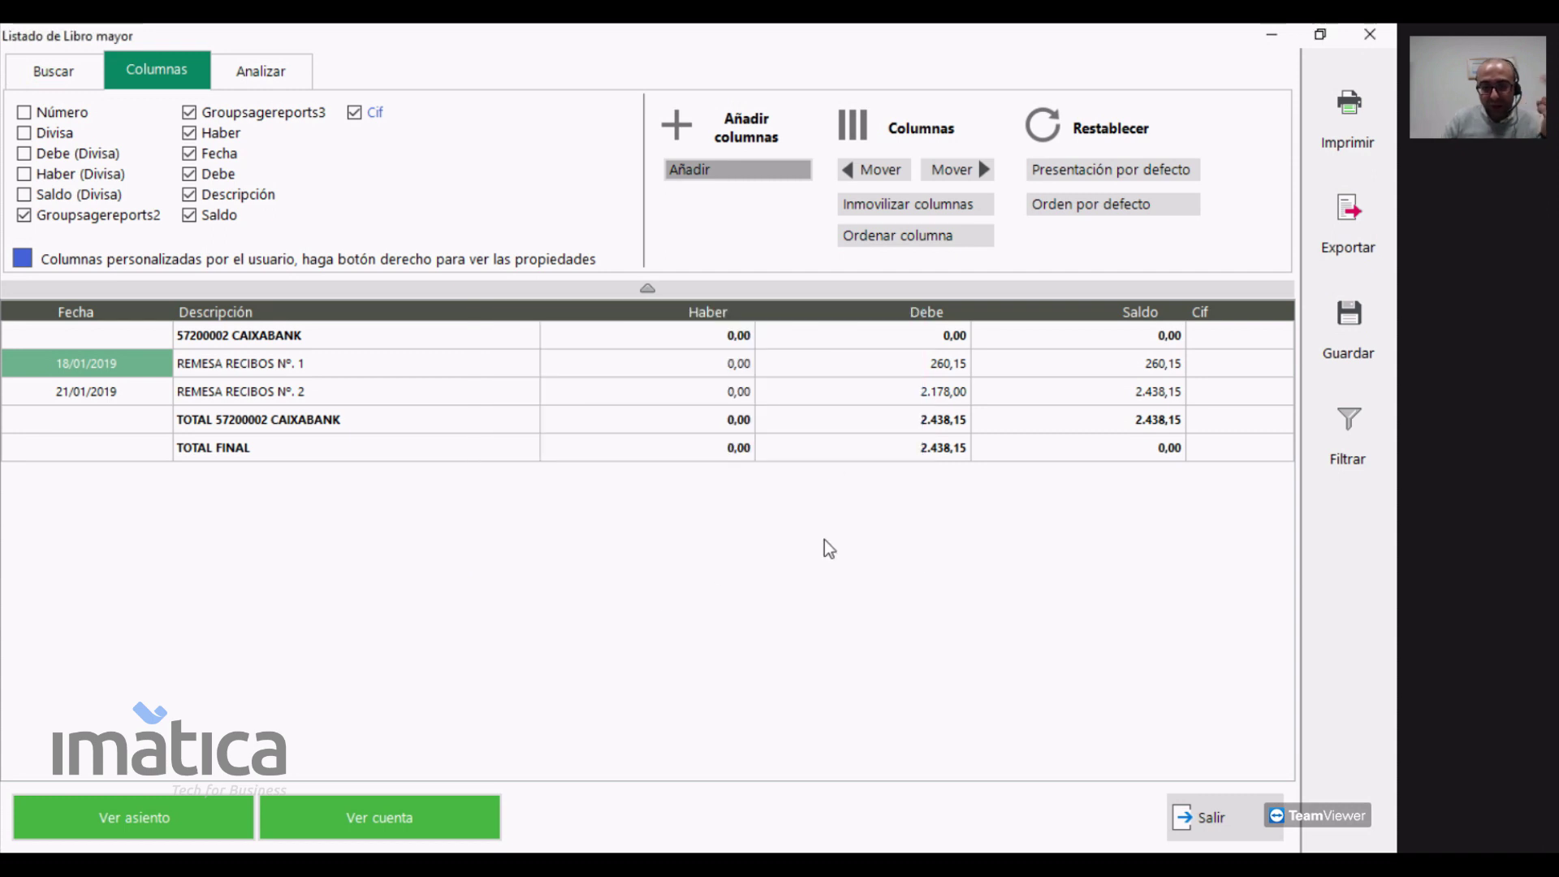
pyautogui.click(1370, 34)
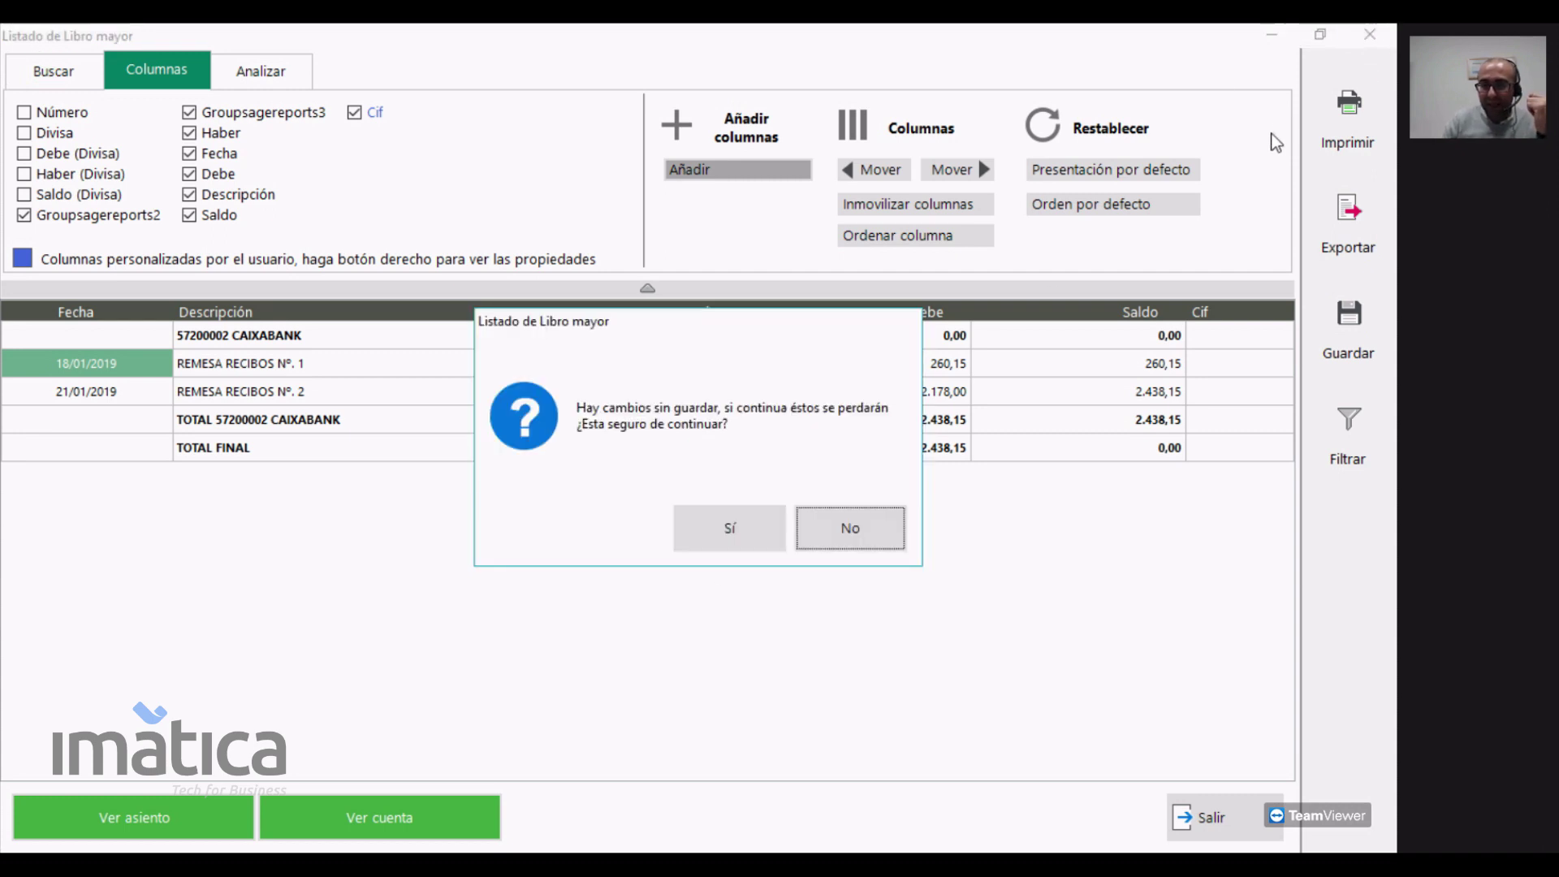
pyautogui.click(750, 527)
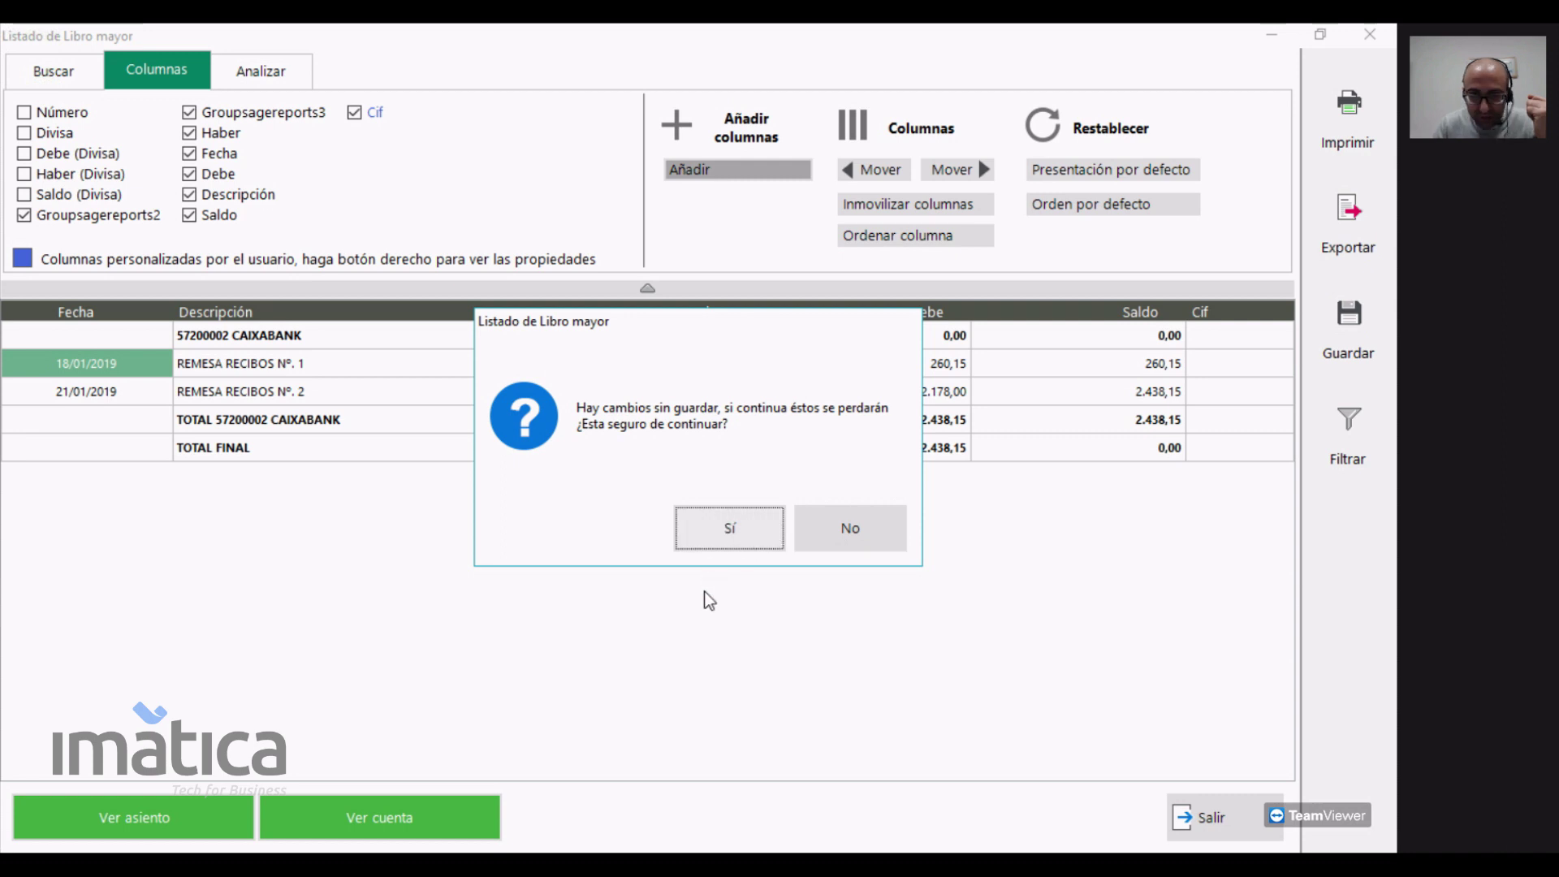
pyautogui.click(1195, 206)
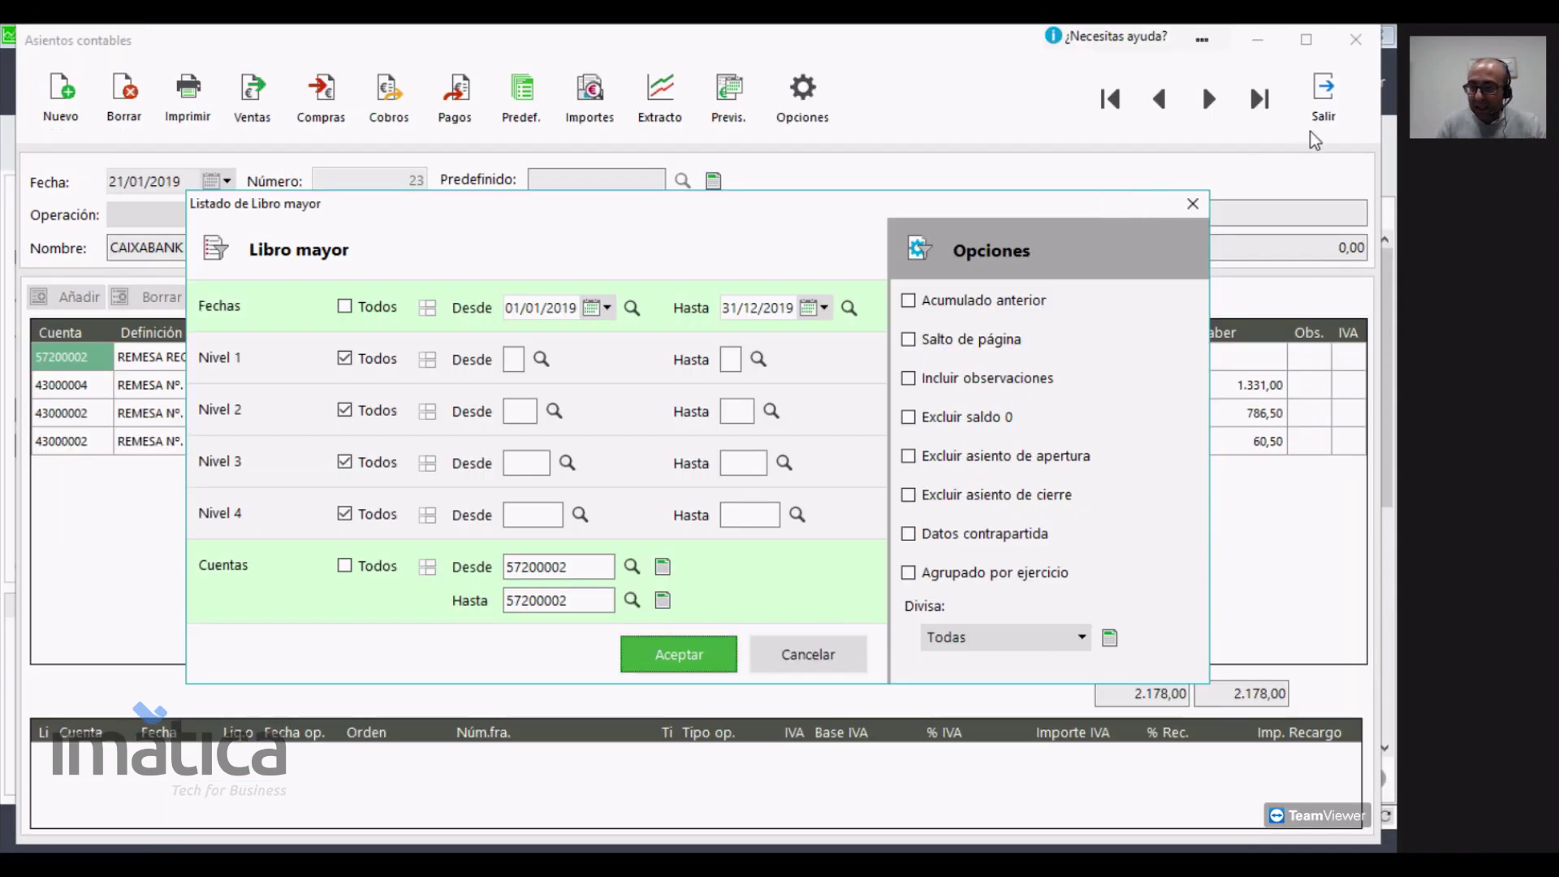
pyautogui.click(1332, 107)
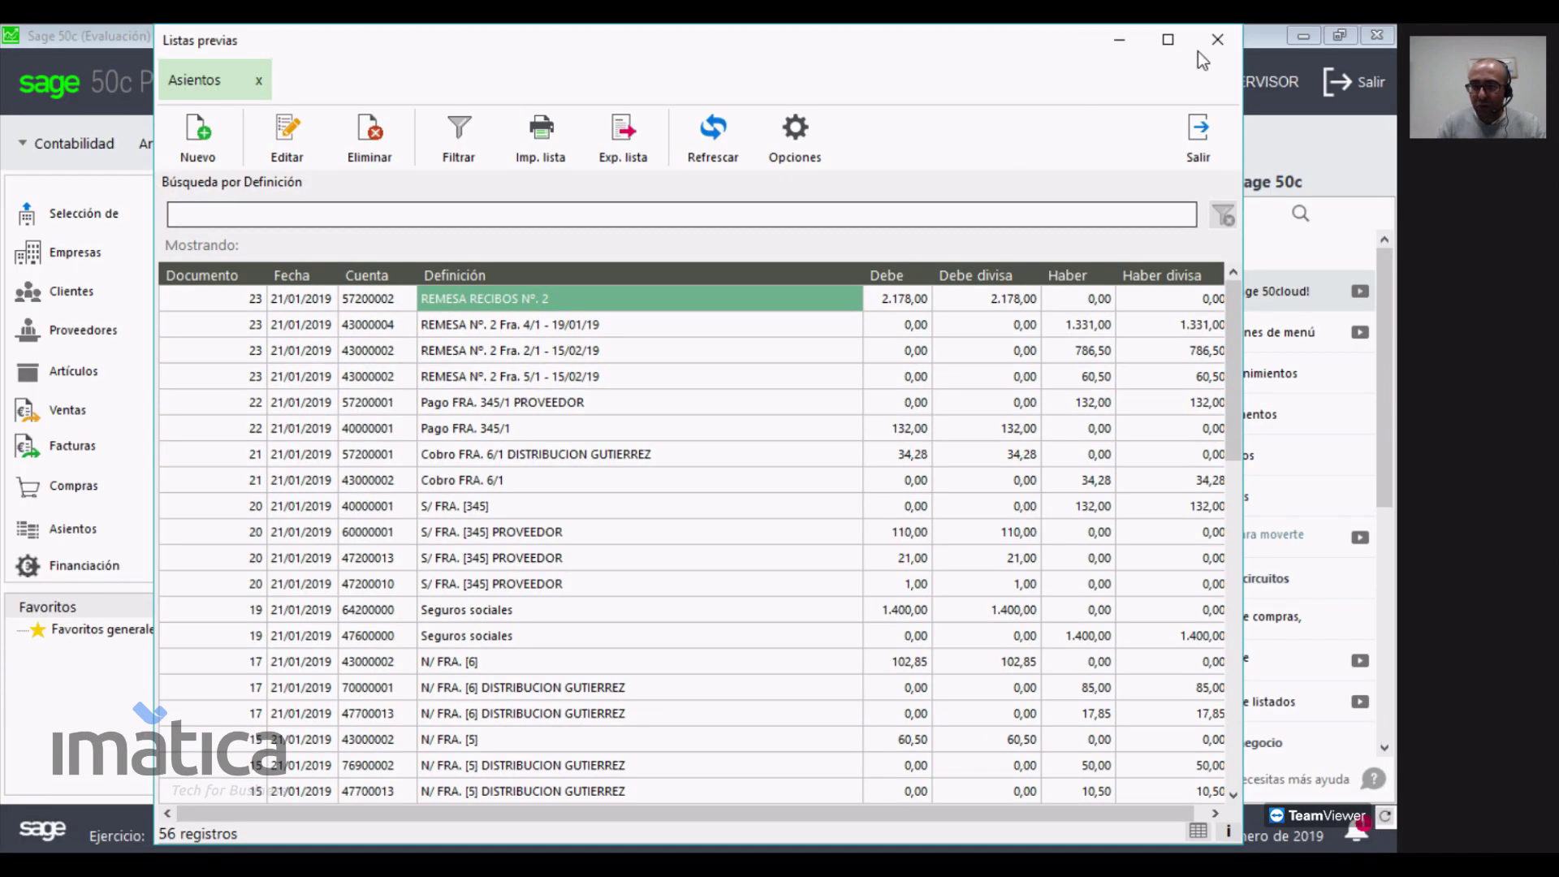
pyautogui.click(1196, 144)
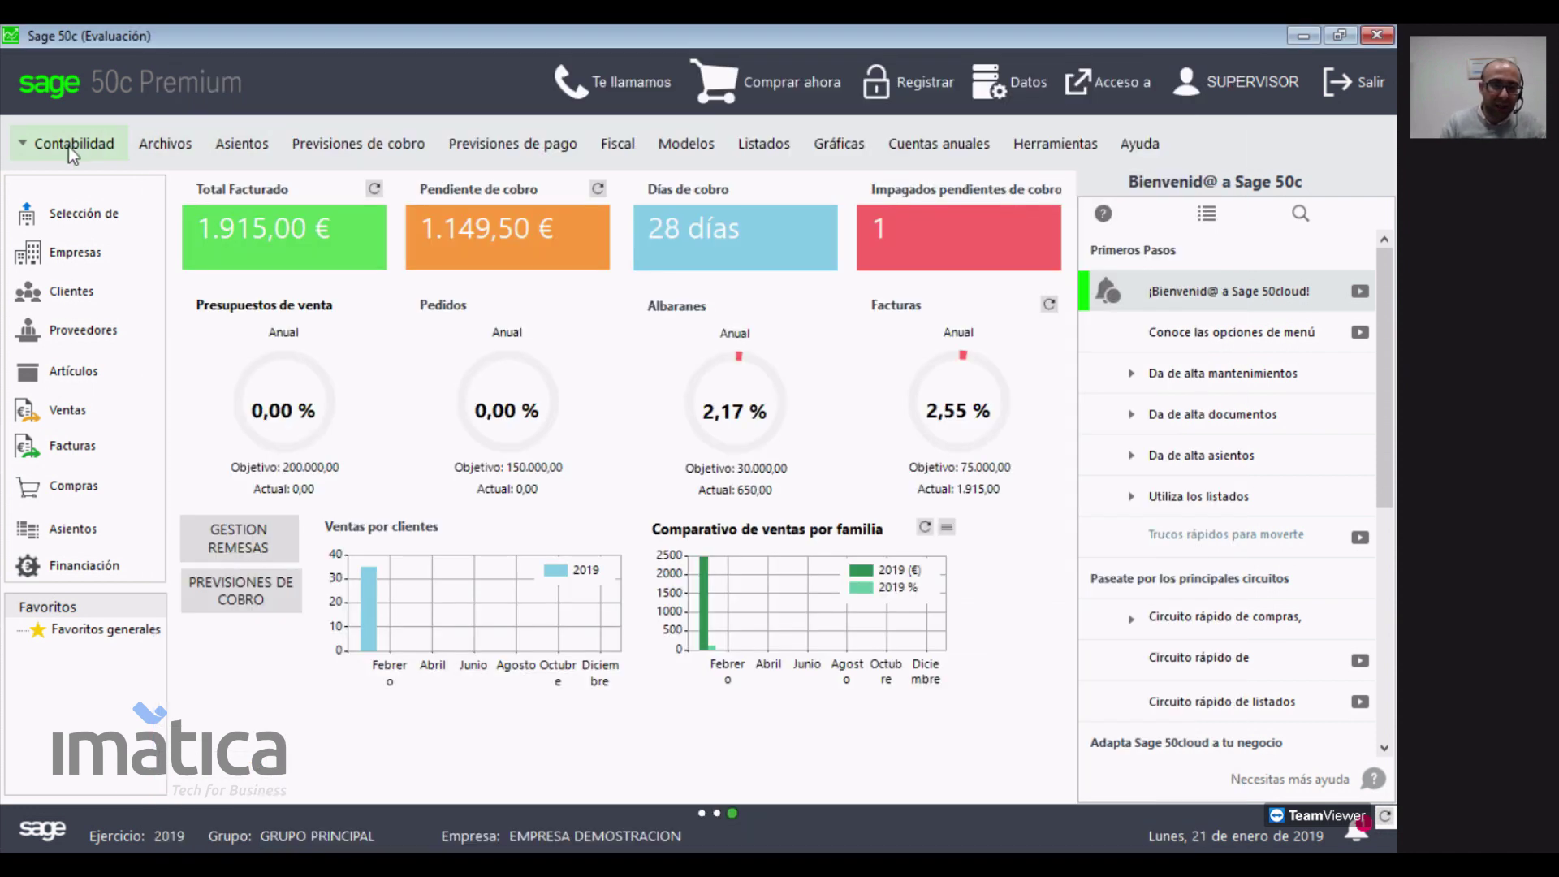
# - Switch to the Ventas module and review its available listings, including the sales reports
pyautogui.click(68, 145)
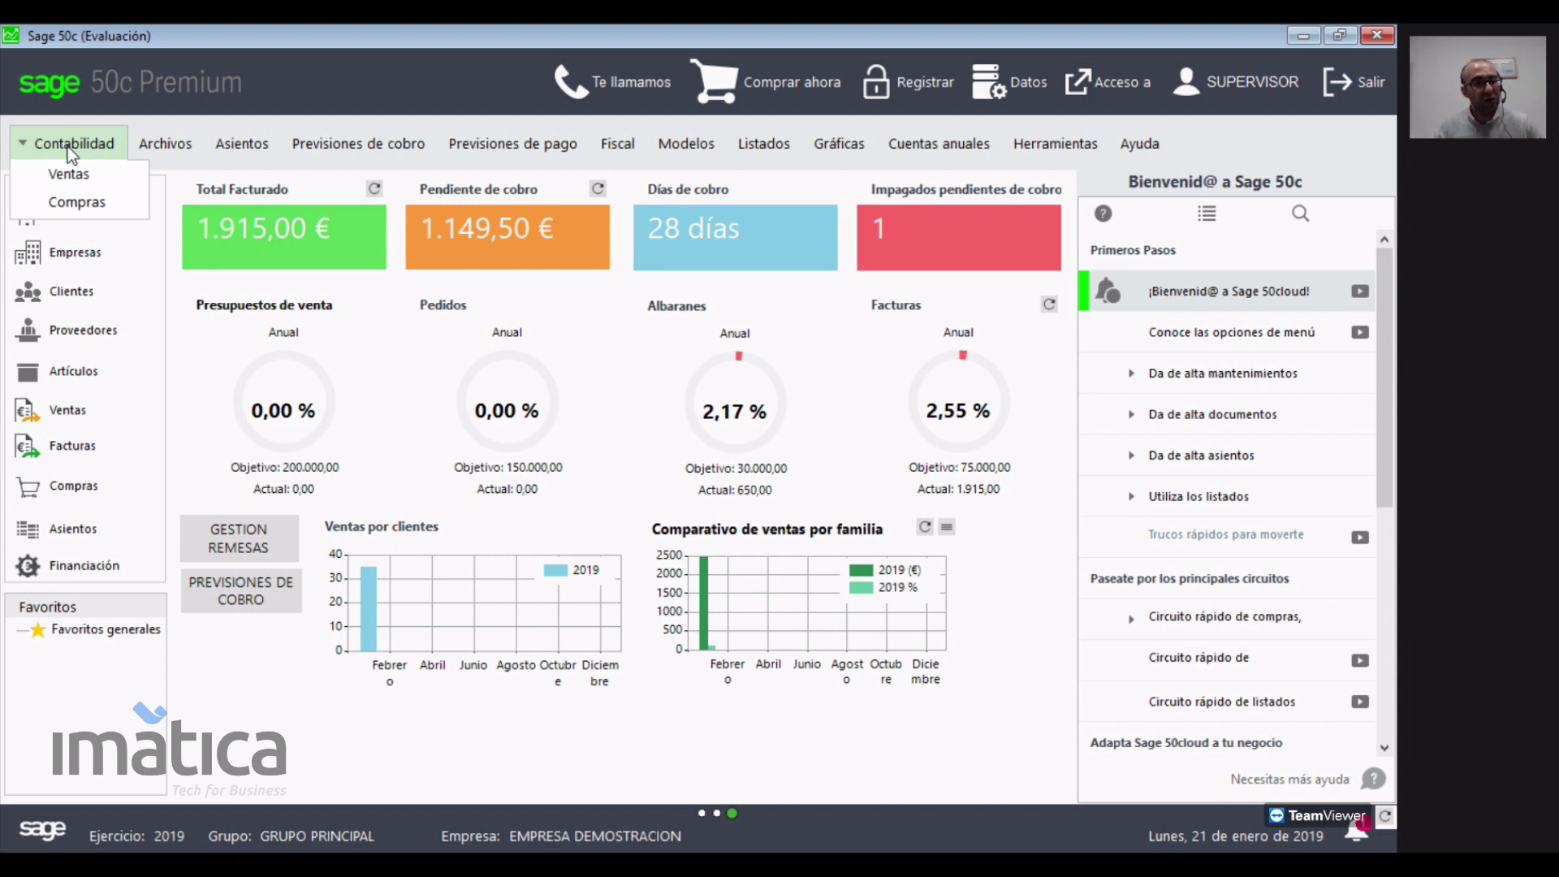
pyautogui.click(70, 176)
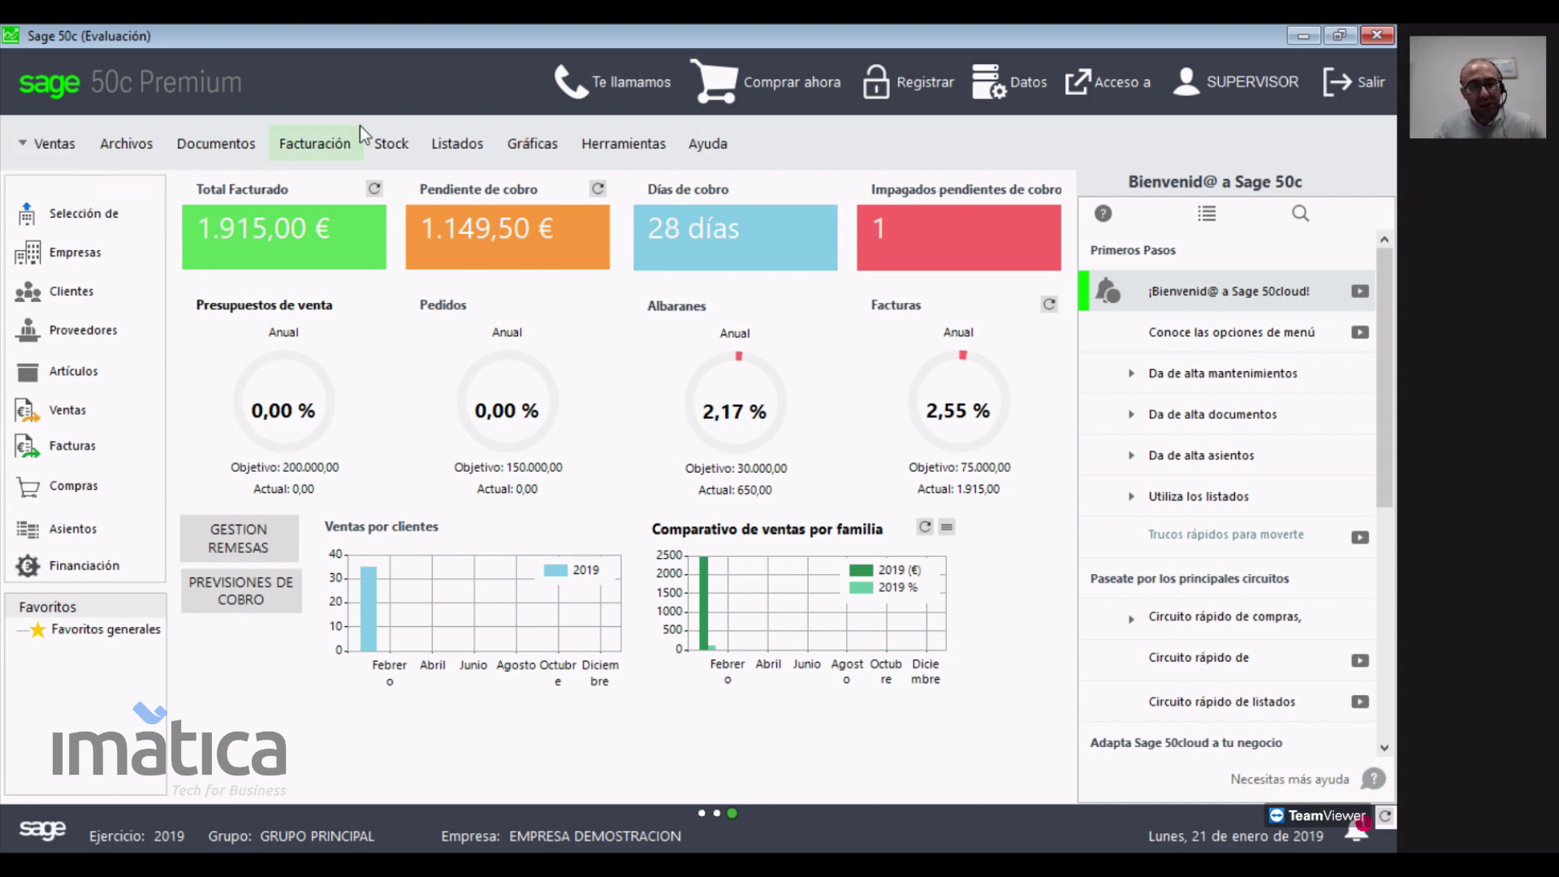
pyautogui.click(475, 147)
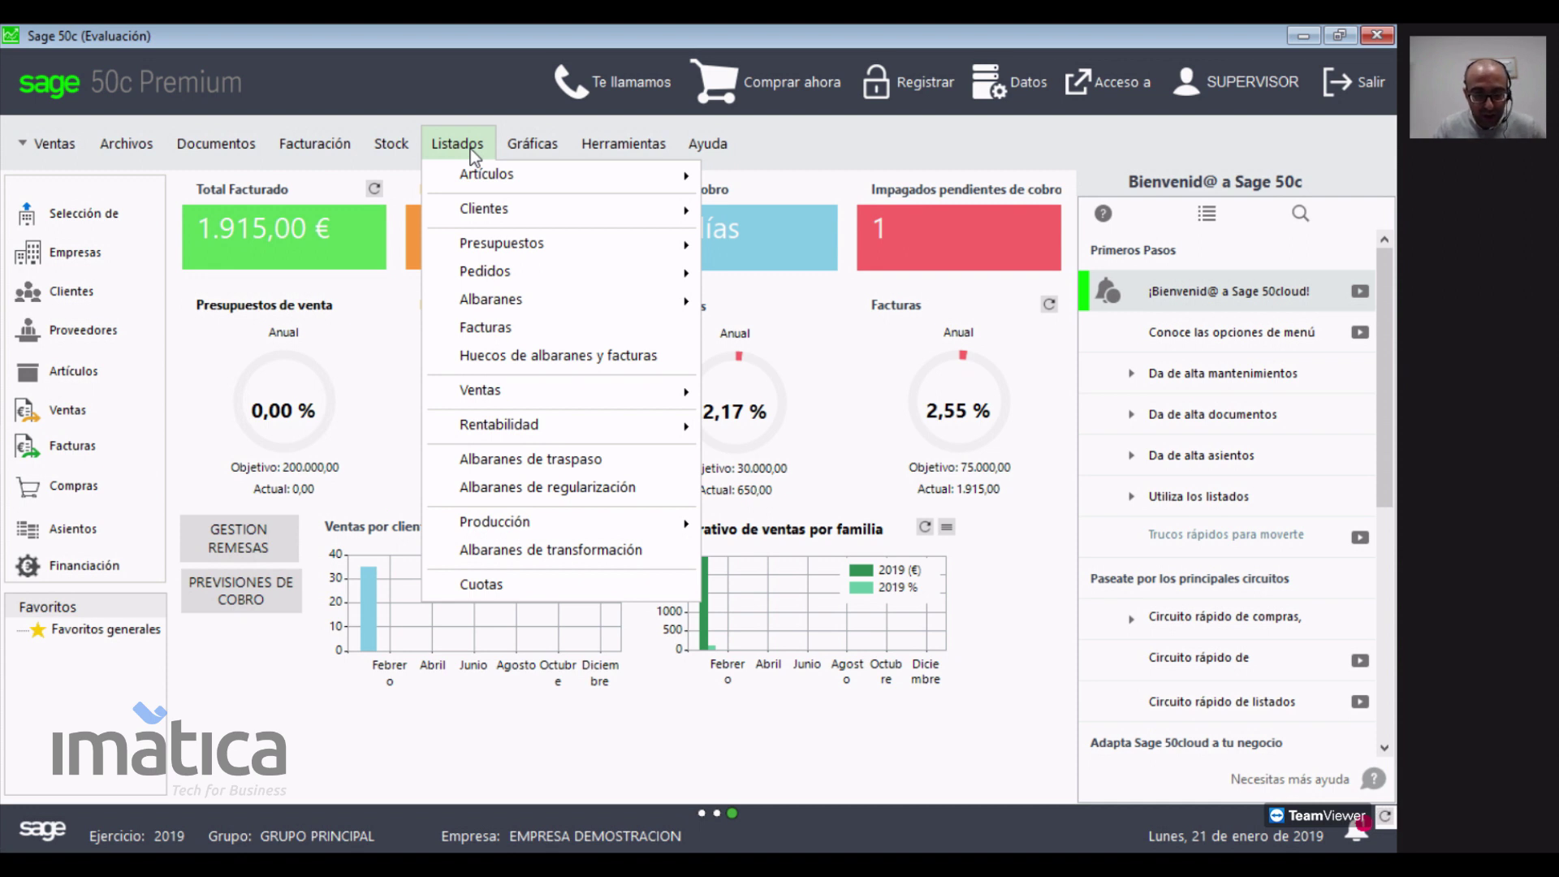
pyautogui.click(470, 147)
pyautogui.click(471, 144)
pyautogui.moveTo(576, 304)
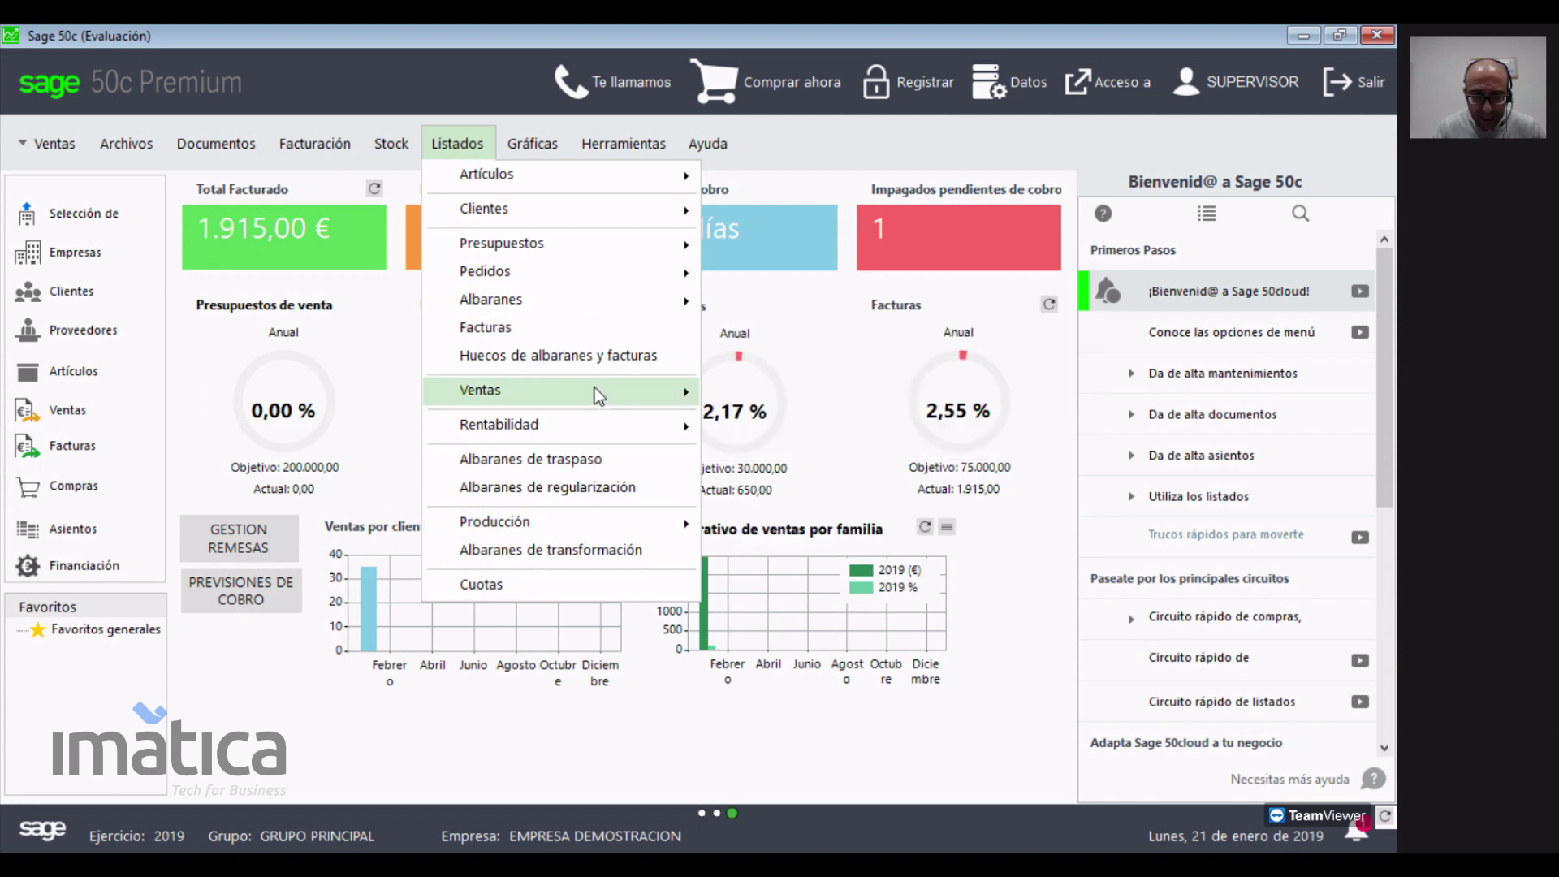
pyautogui.moveTo(598, 396)
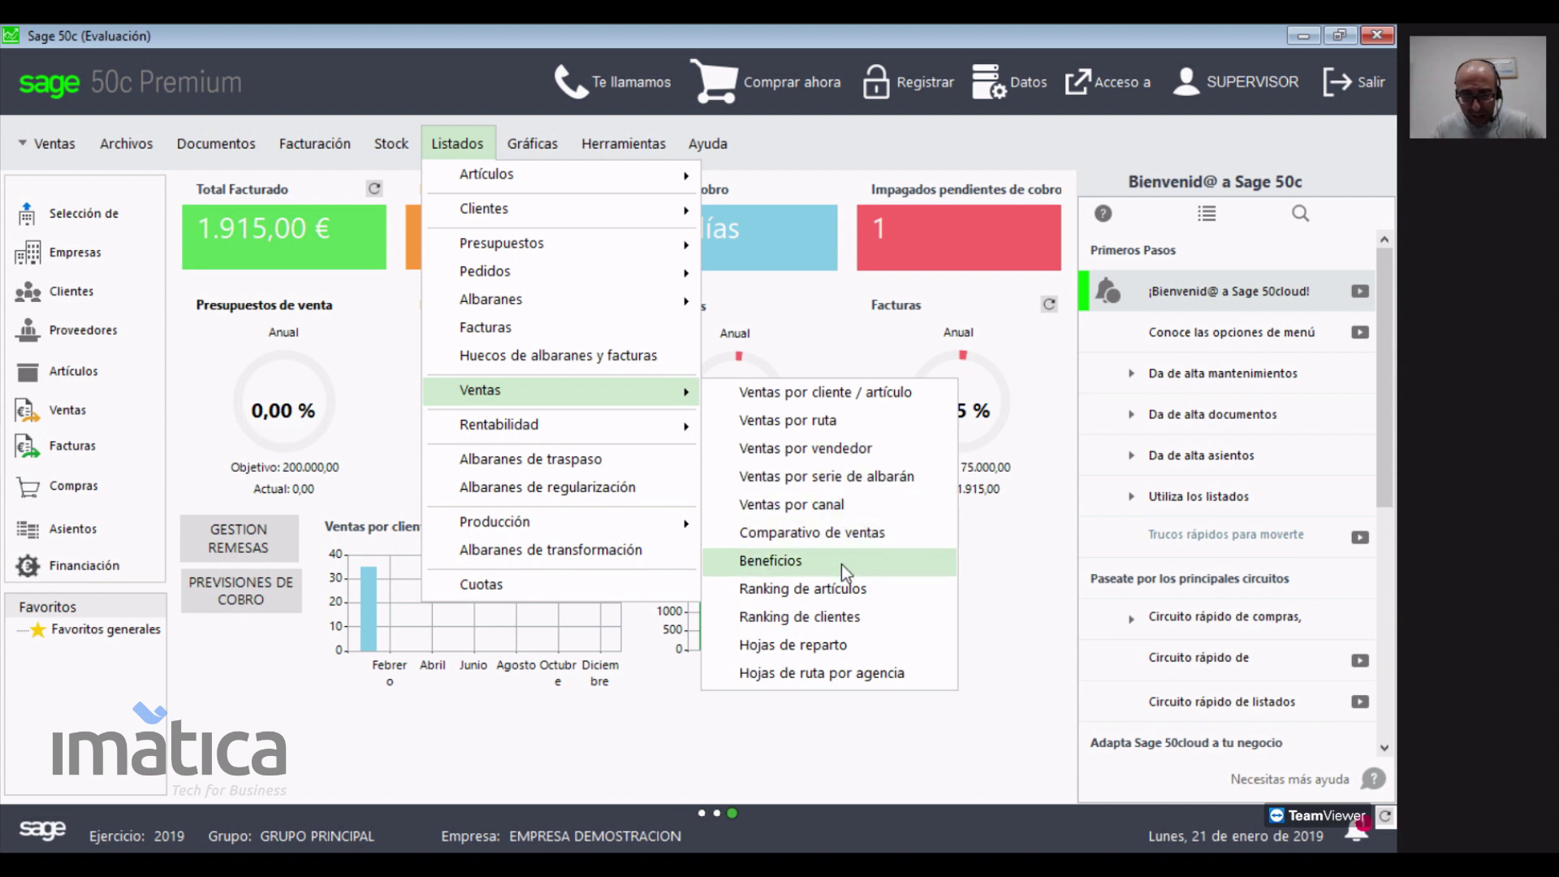
# - Switch to the Compras module and review its available listings
pyautogui.click(51, 151)
pyautogui.click(76, 207)
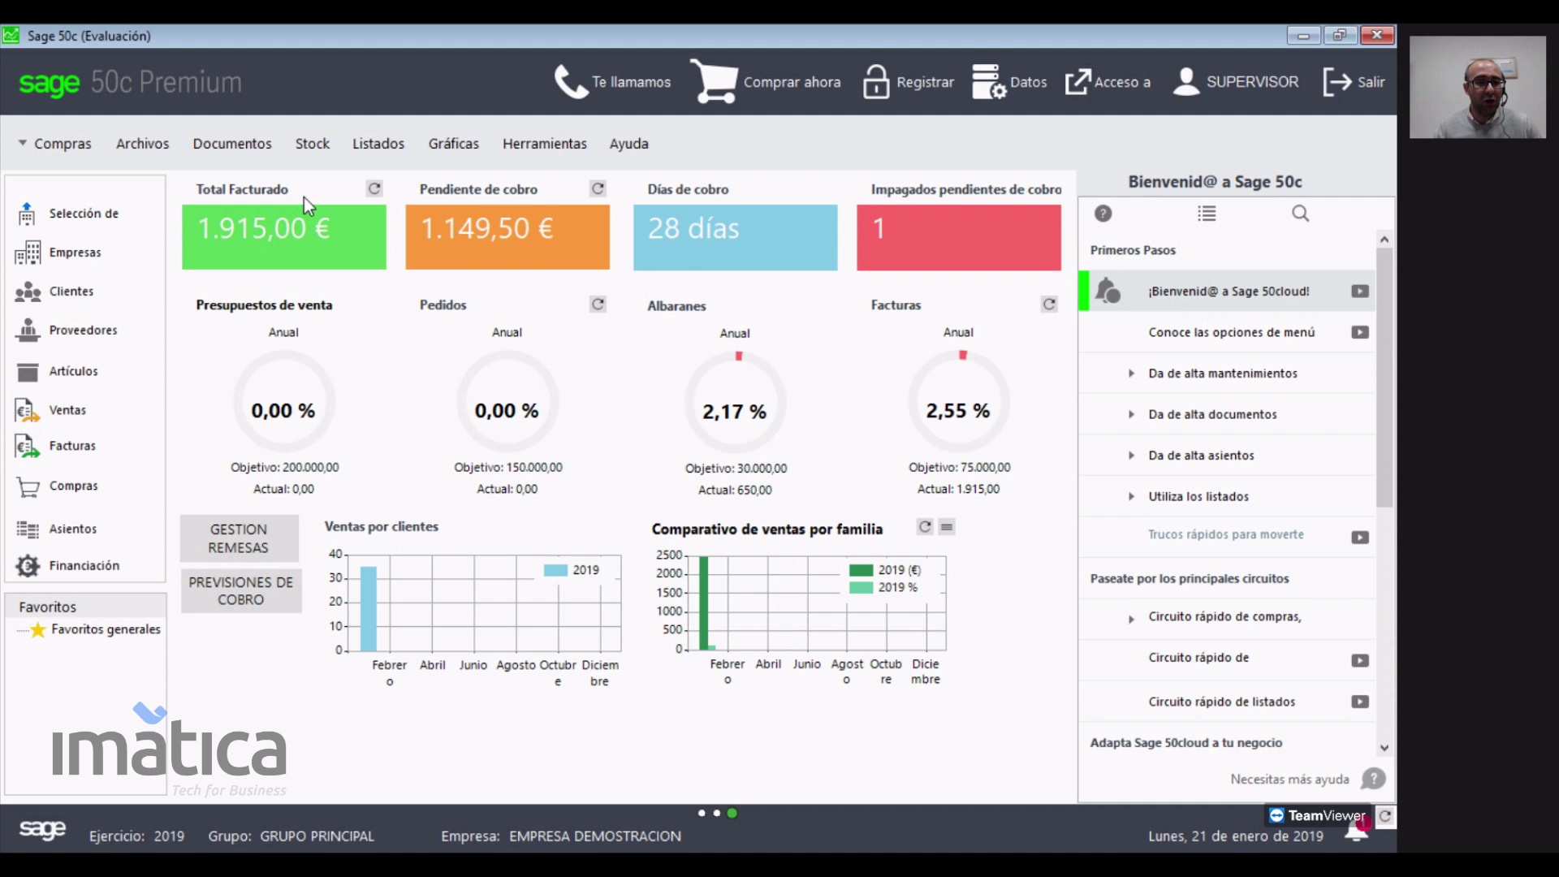
pyautogui.click(377, 143)
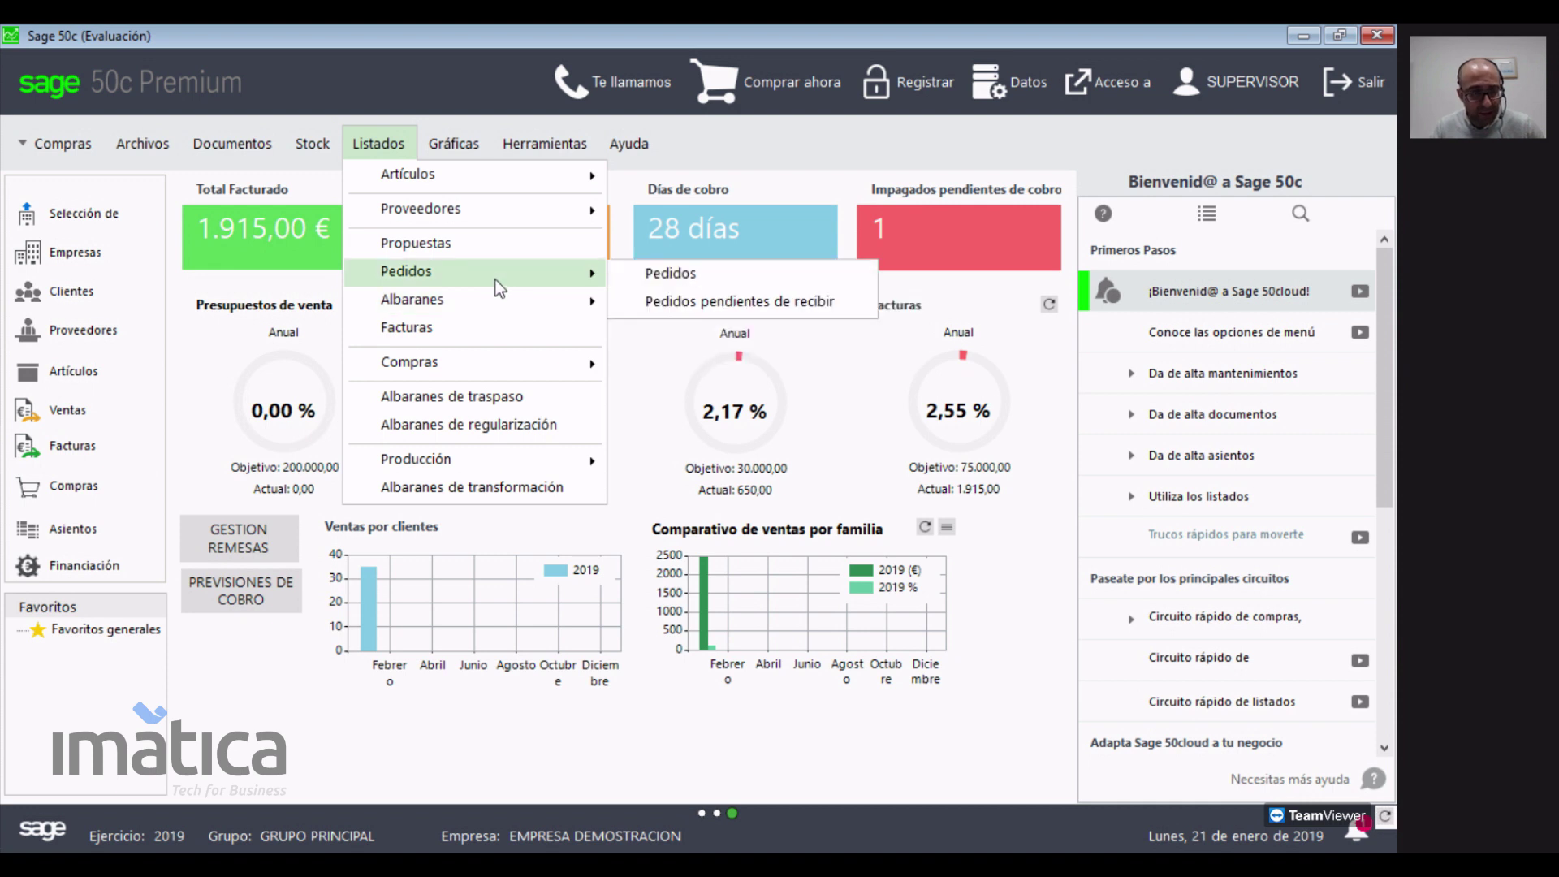
# - Return to the Contabilidad module and generate the Autocartera collection forecast listing with its default filters
pyautogui.click(58, 148)
pyautogui.click(54, 144)
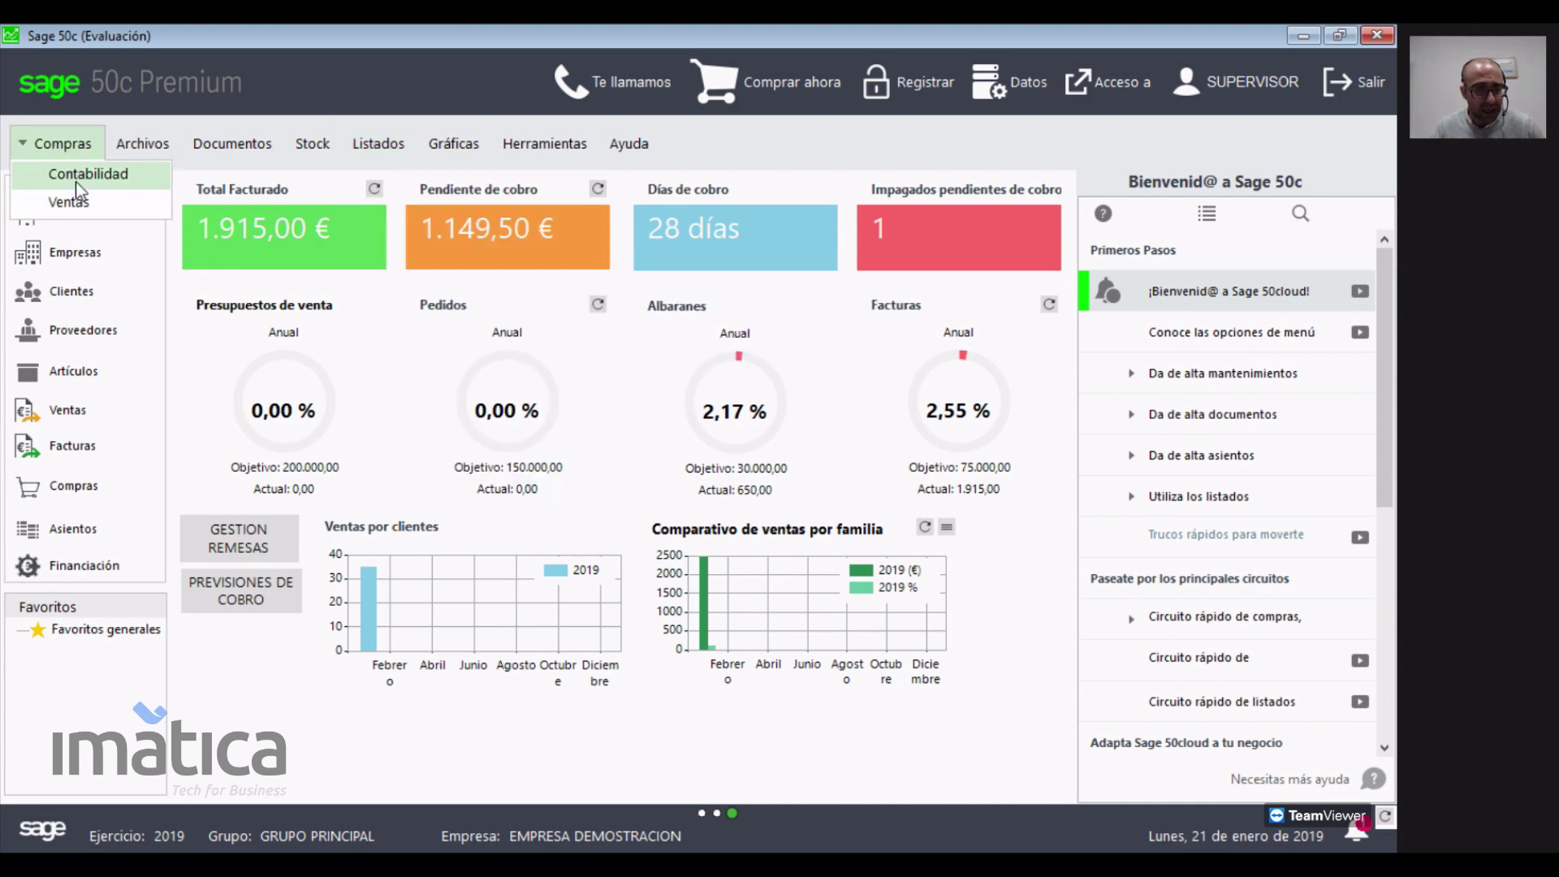
pyautogui.click(75, 180)
pyautogui.click(755, 146)
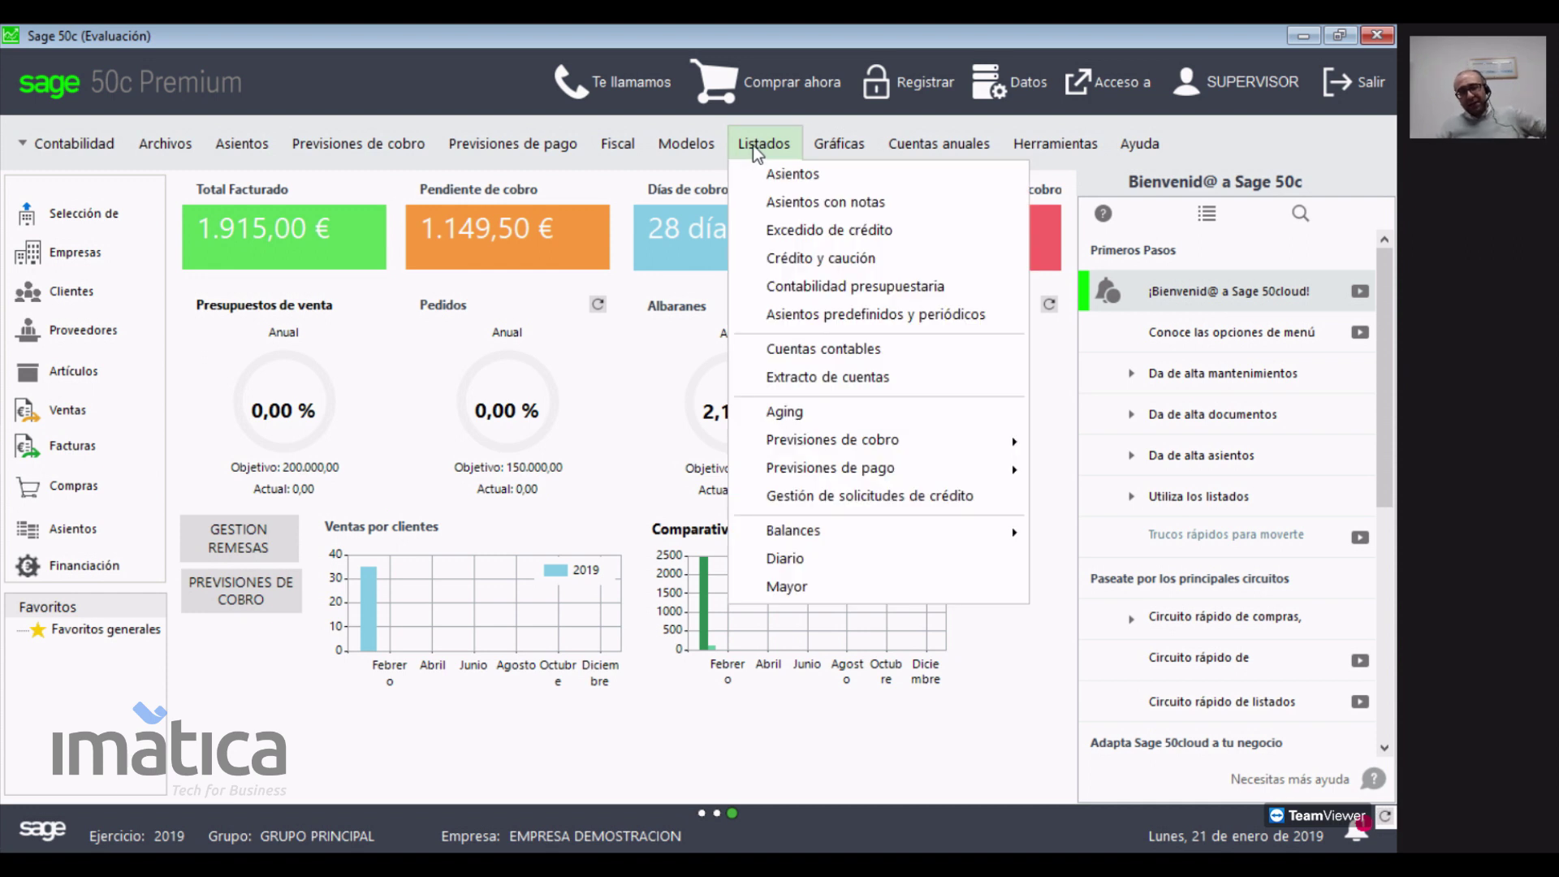
pyautogui.click(752, 147)
pyautogui.click(746, 138)
pyautogui.moveTo(866, 443)
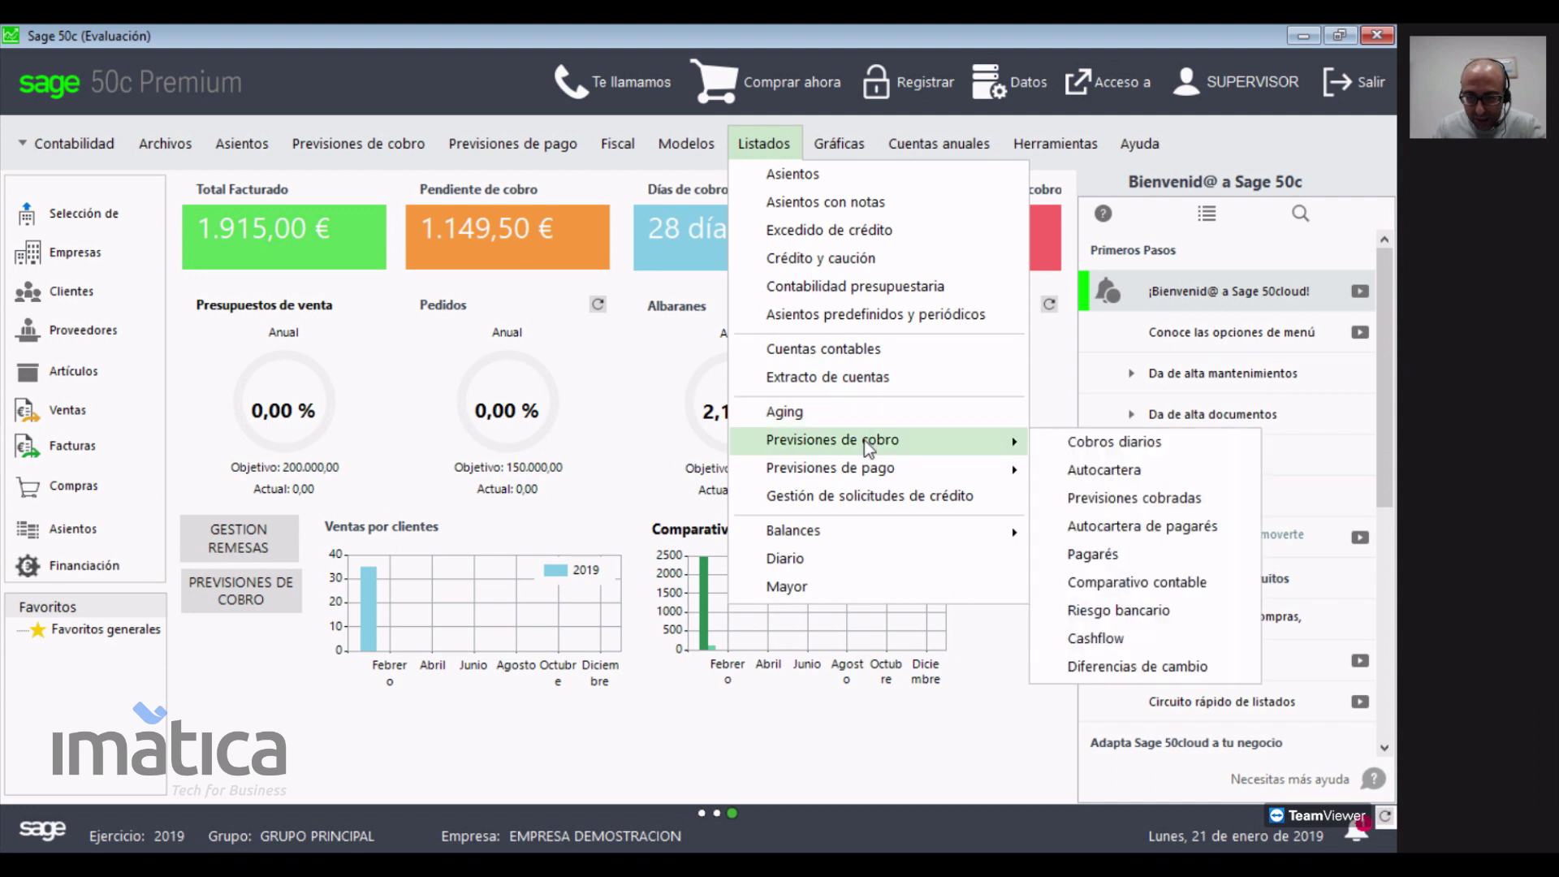
pyautogui.click(1151, 469)
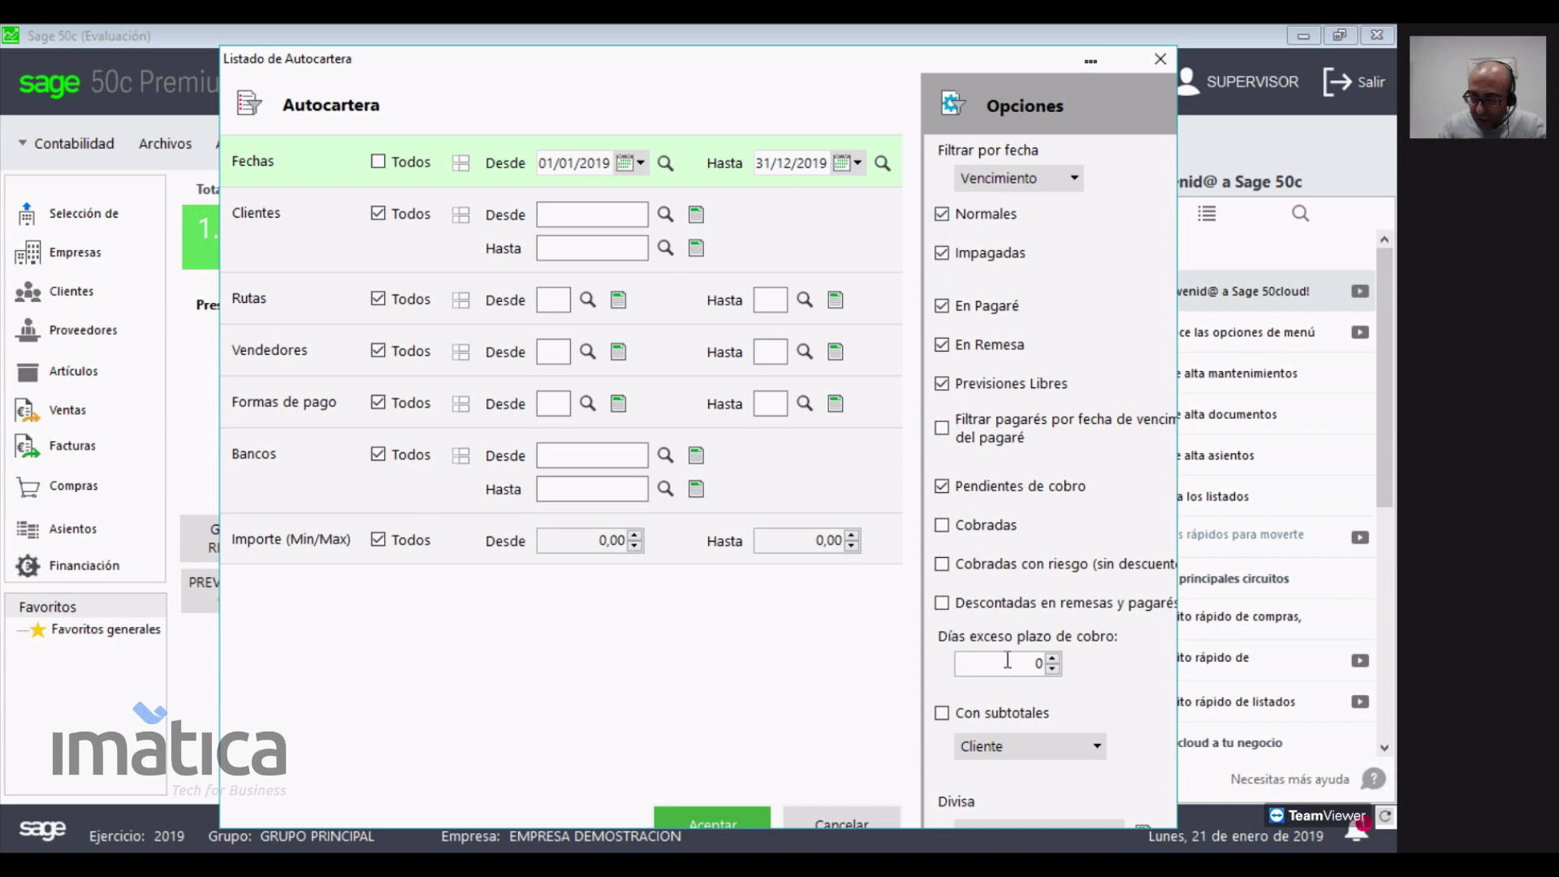
pyautogui.moveTo(1012, 671)
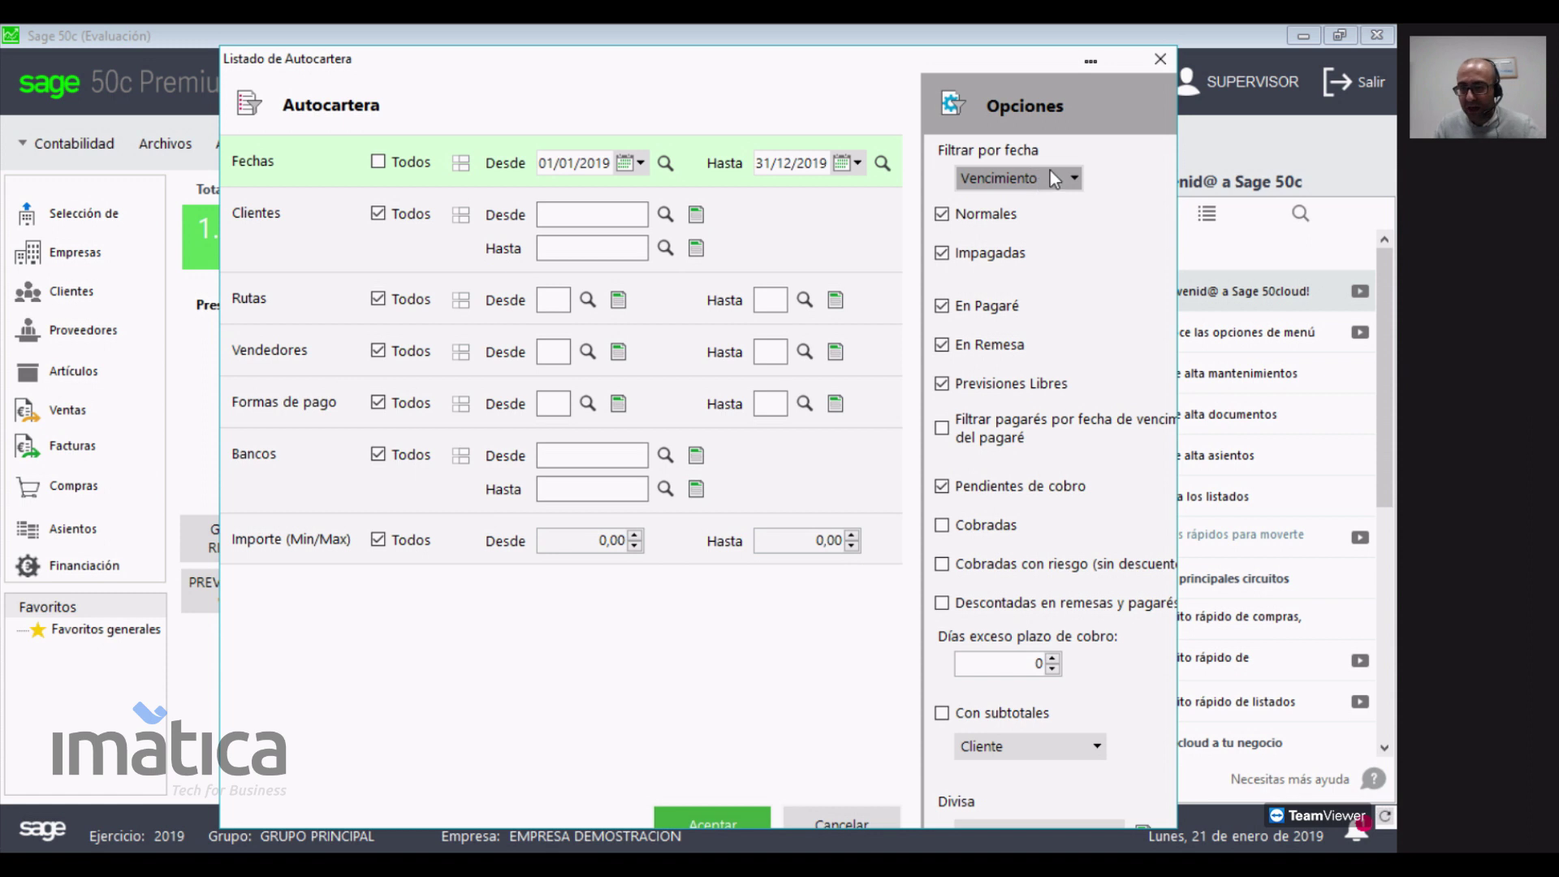
pyautogui.click(725, 820)
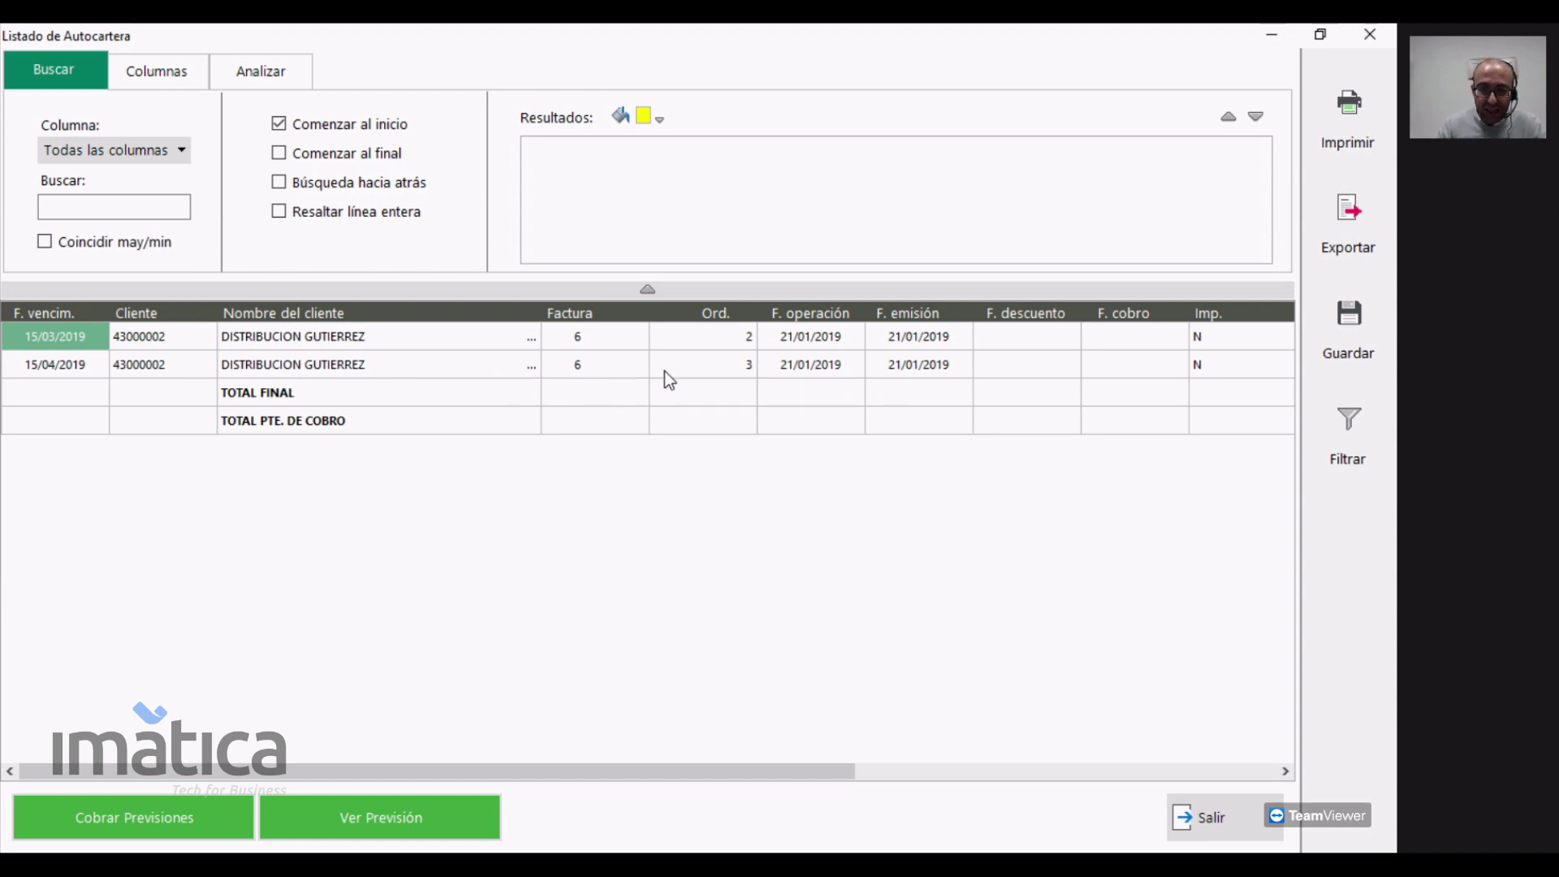
# - Review the export formats for the Autocartera listing without exporting, and close the listing and its filter form
pyautogui.click(1352, 224)
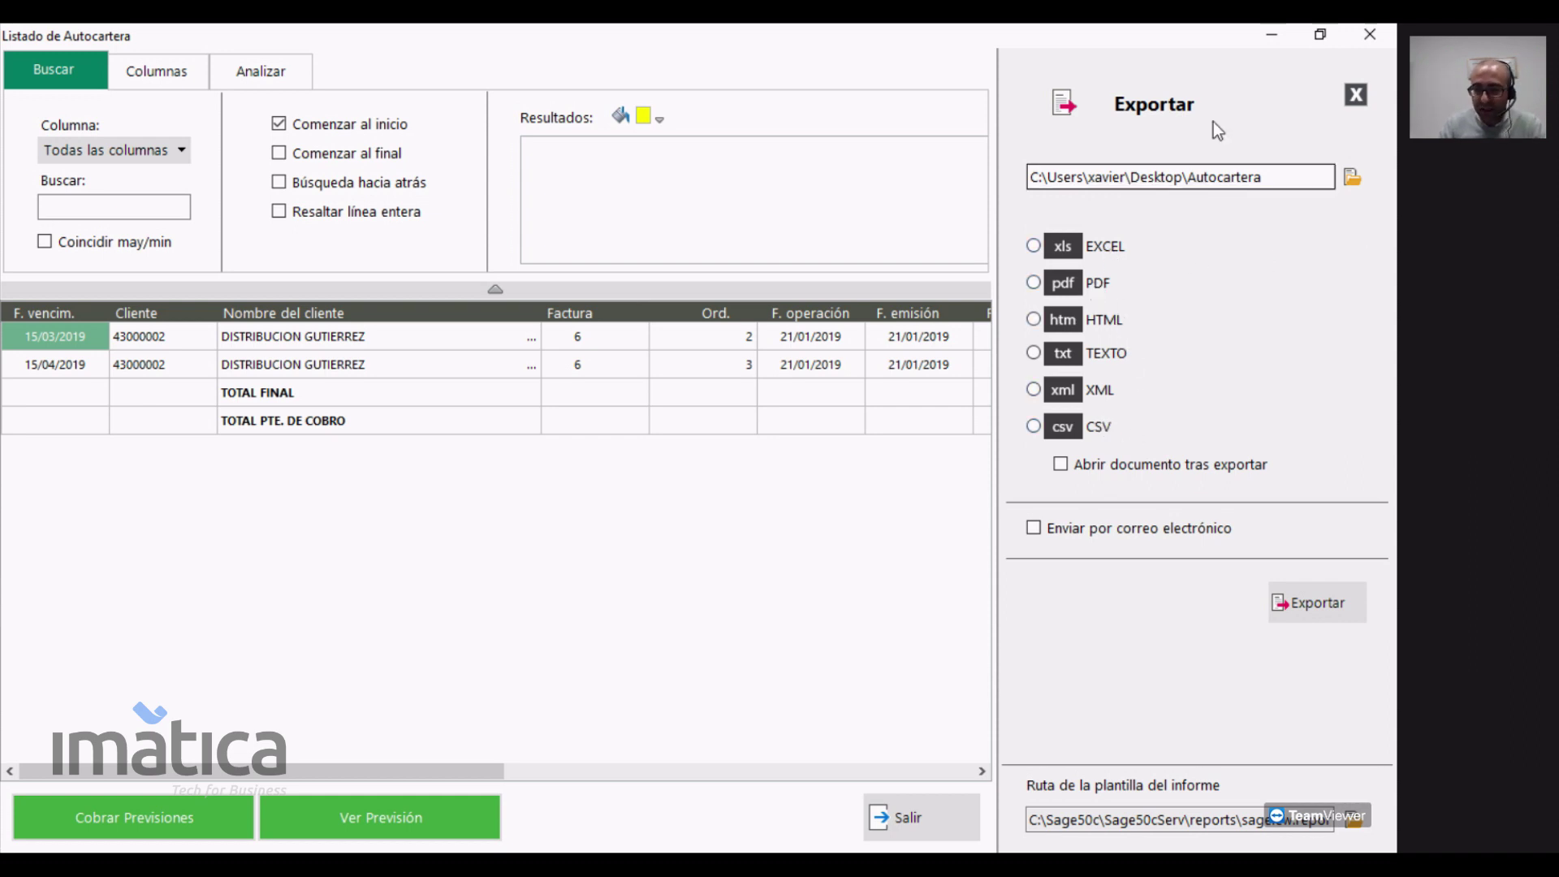
pyautogui.click(1355, 95)
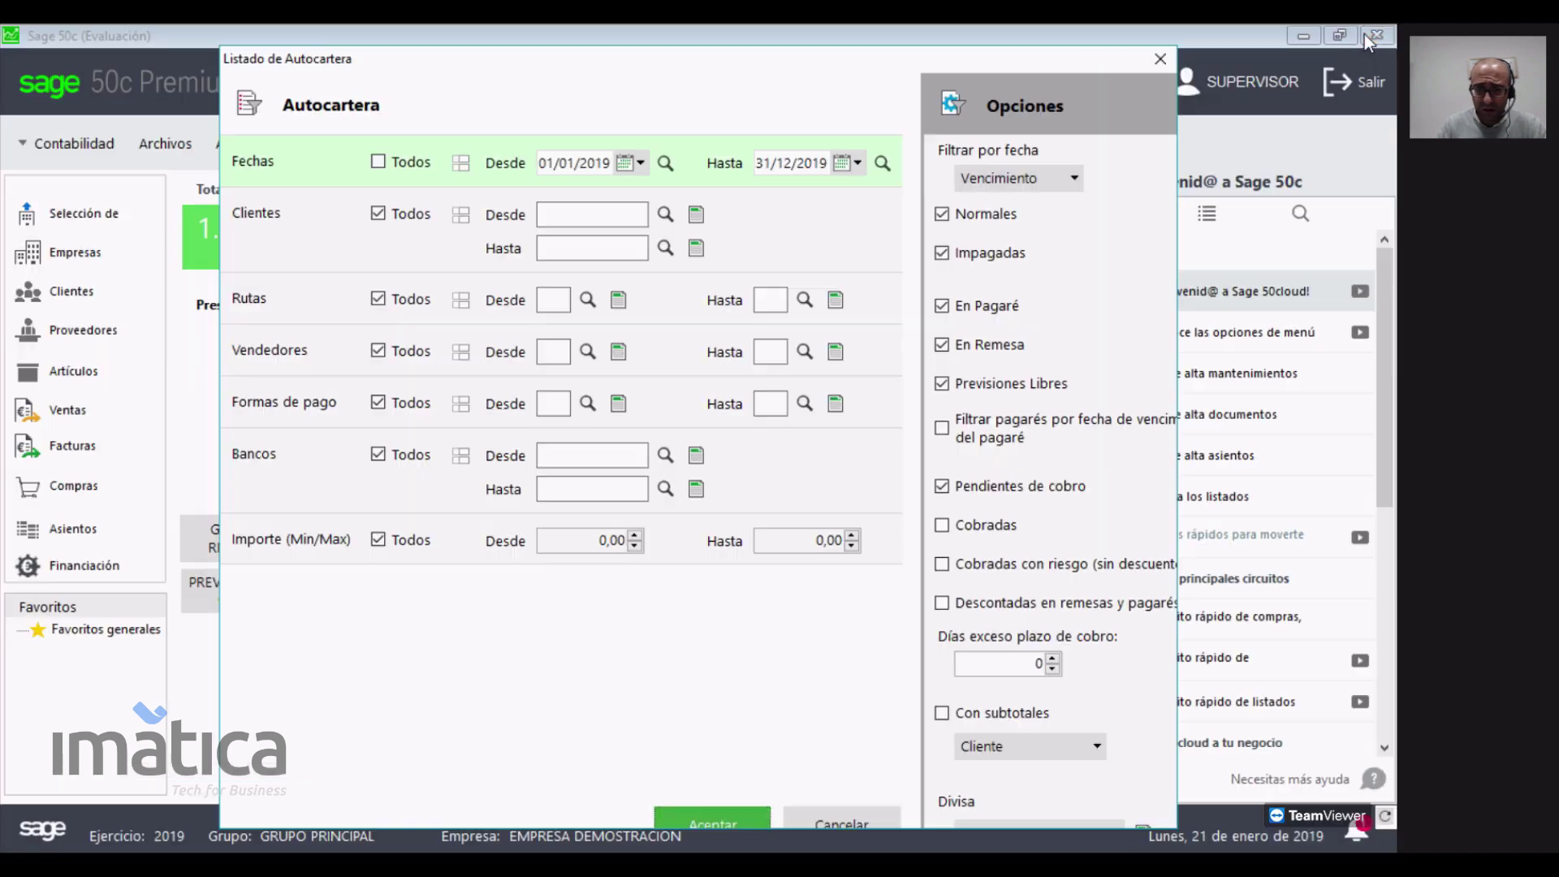
pyautogui.click(1367, 36)
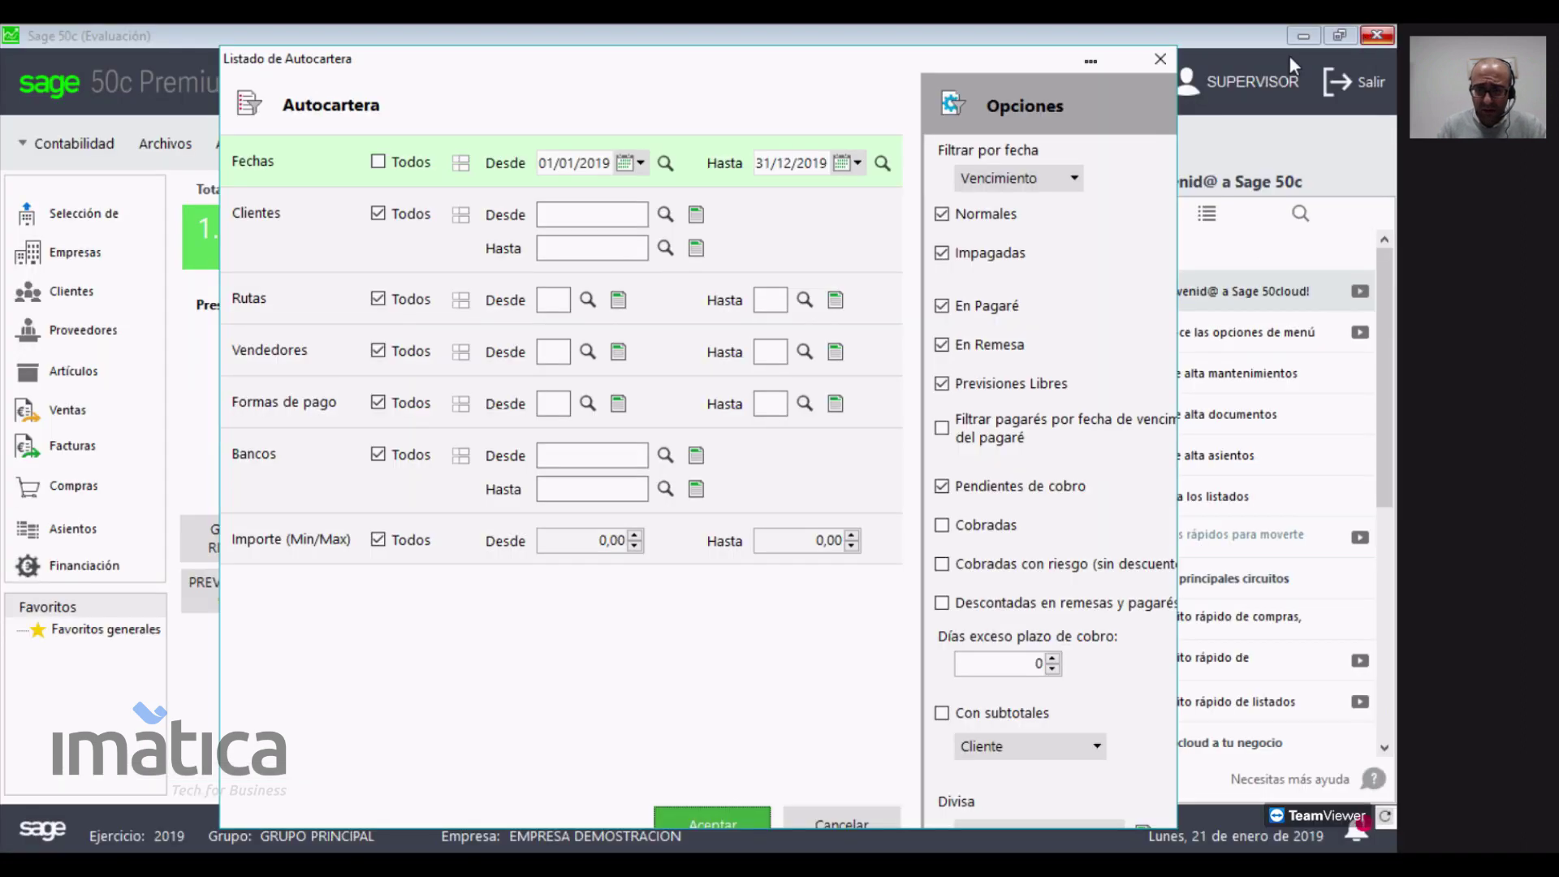
pyautogui.click(1160, 58)
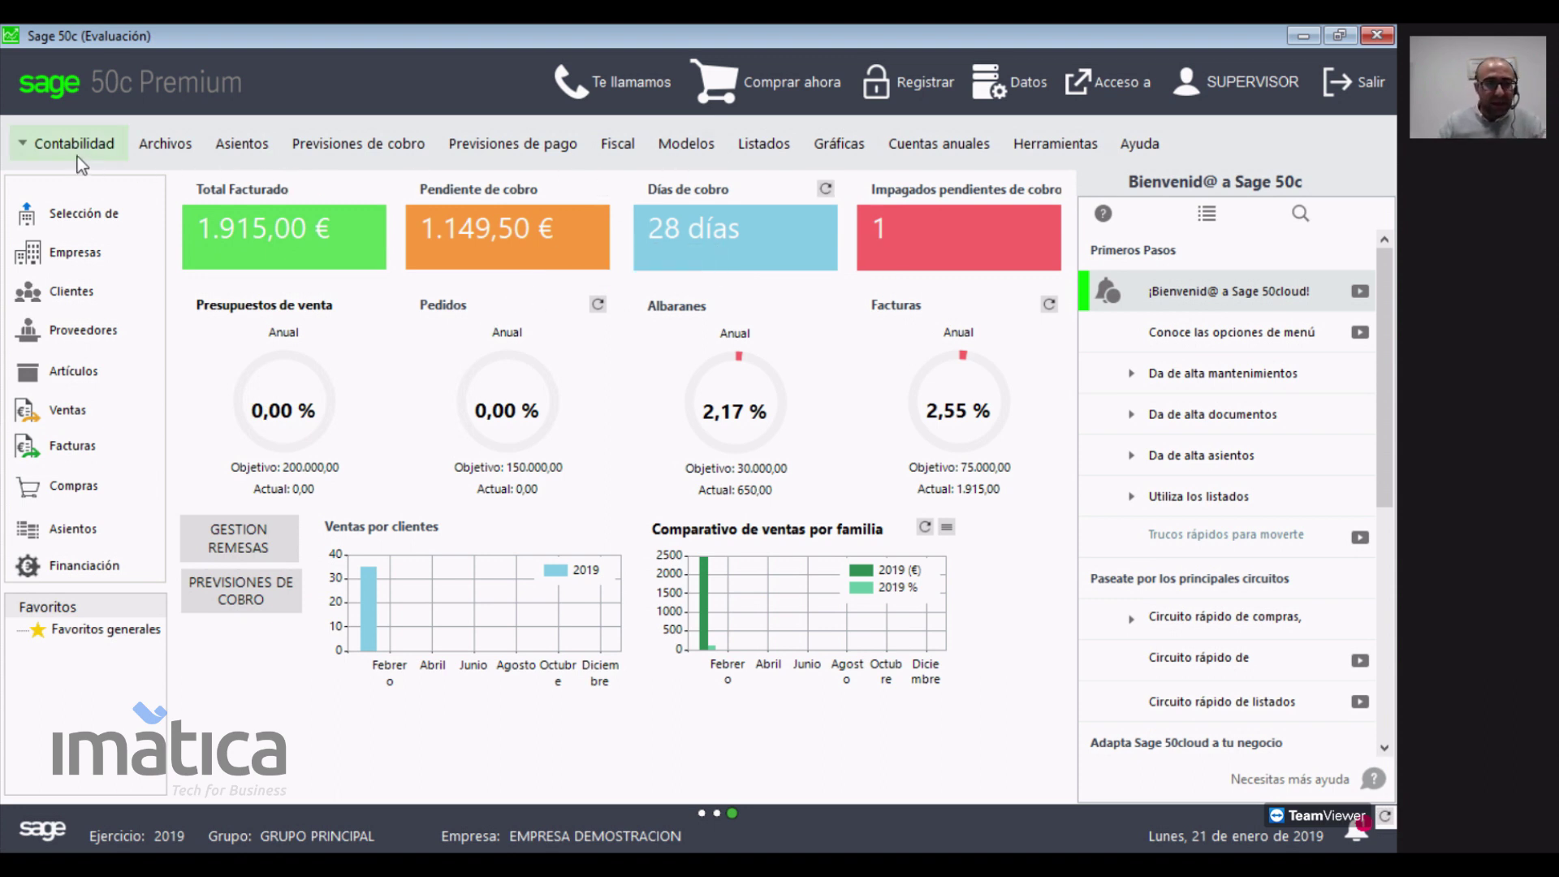
# - Open the design form for annual profit and loss balances and exit it
pyautogui.click(971, 143)
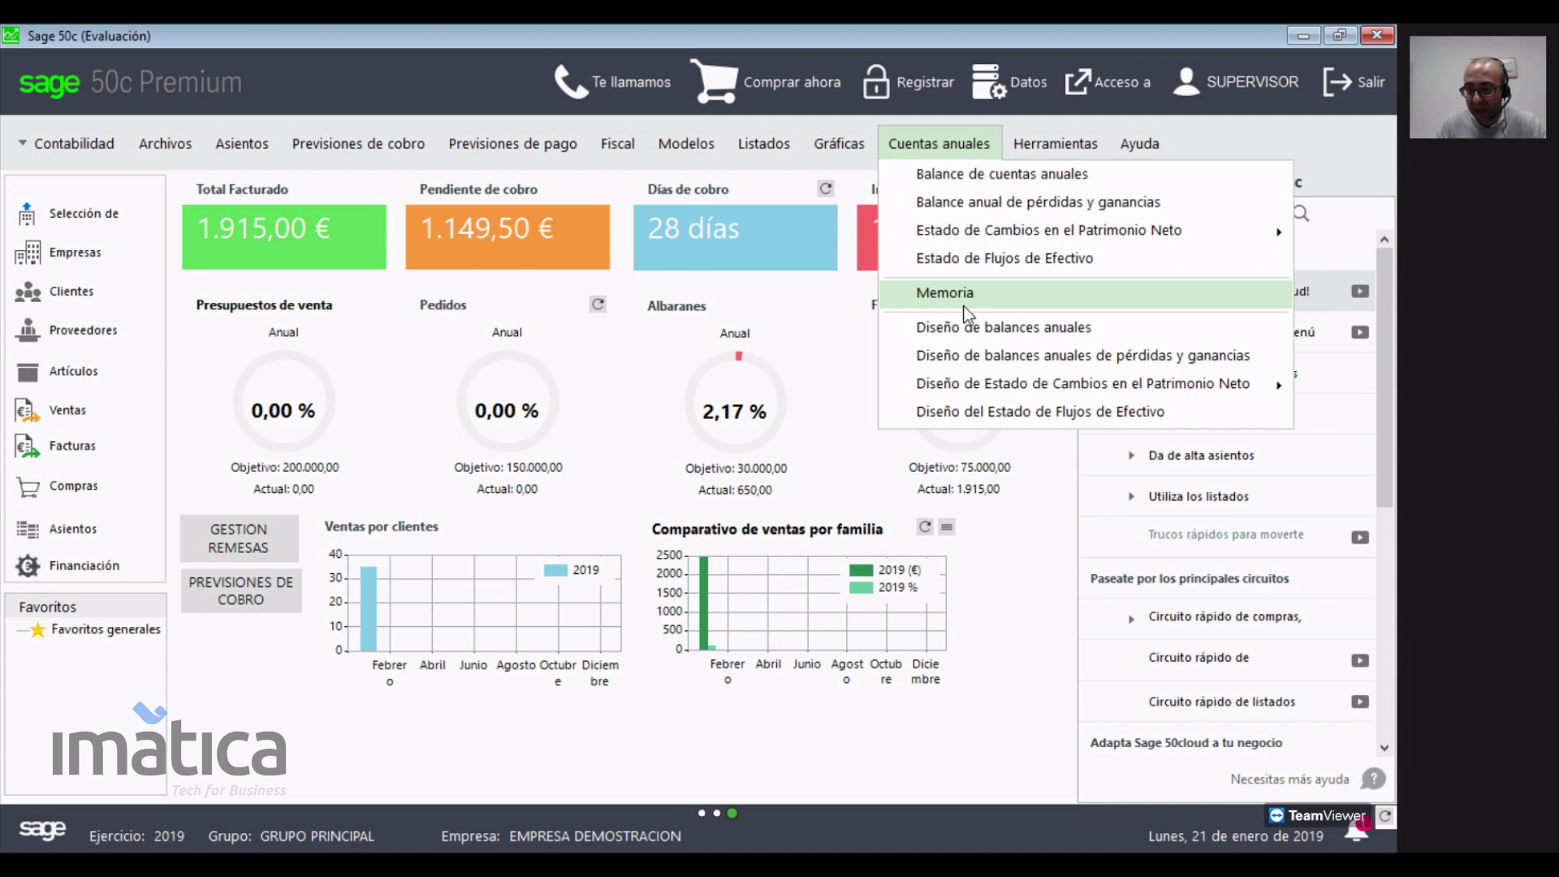
pyautogui.click(999, 362)
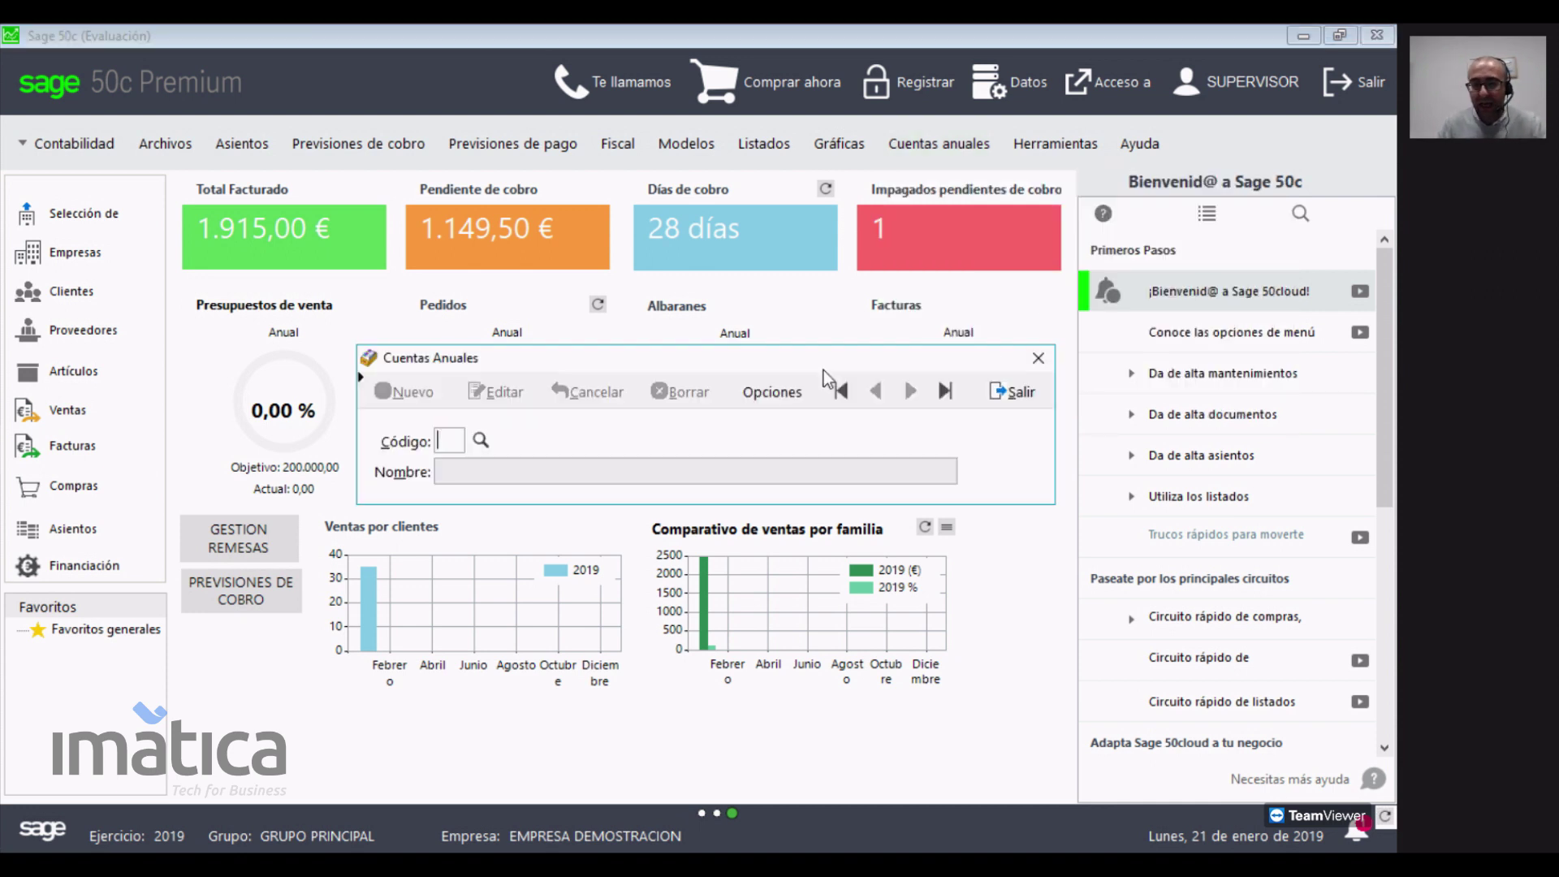
pyautogui.click(1007, 393)
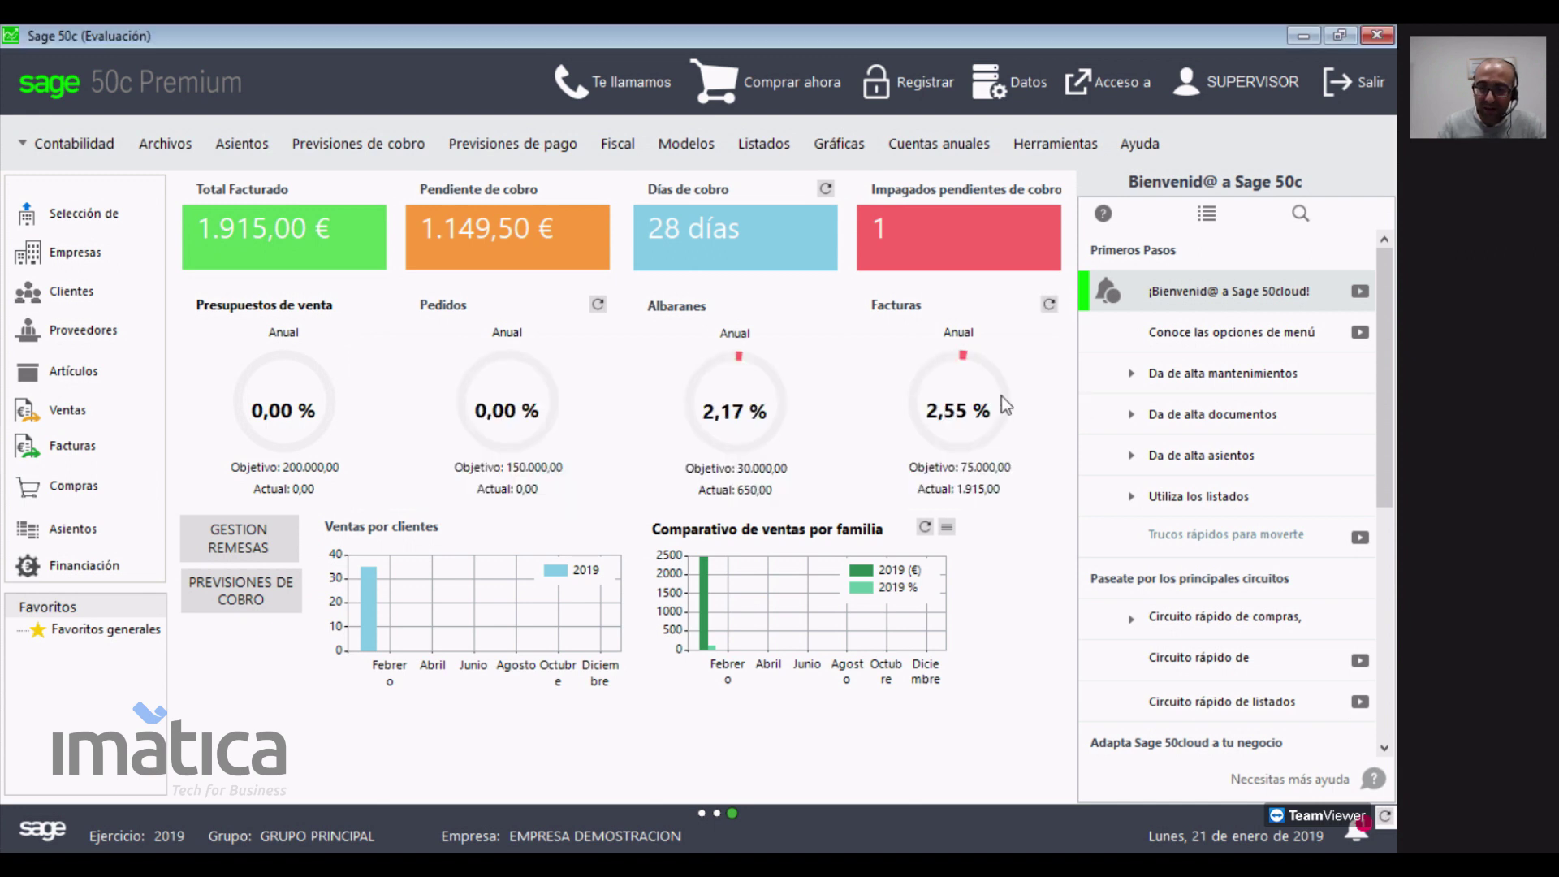
# - Generate the annual accounts balance using BALANCE DE SITUACIÓN PYMES with the default period and options
pyautogui.click(954, 147)
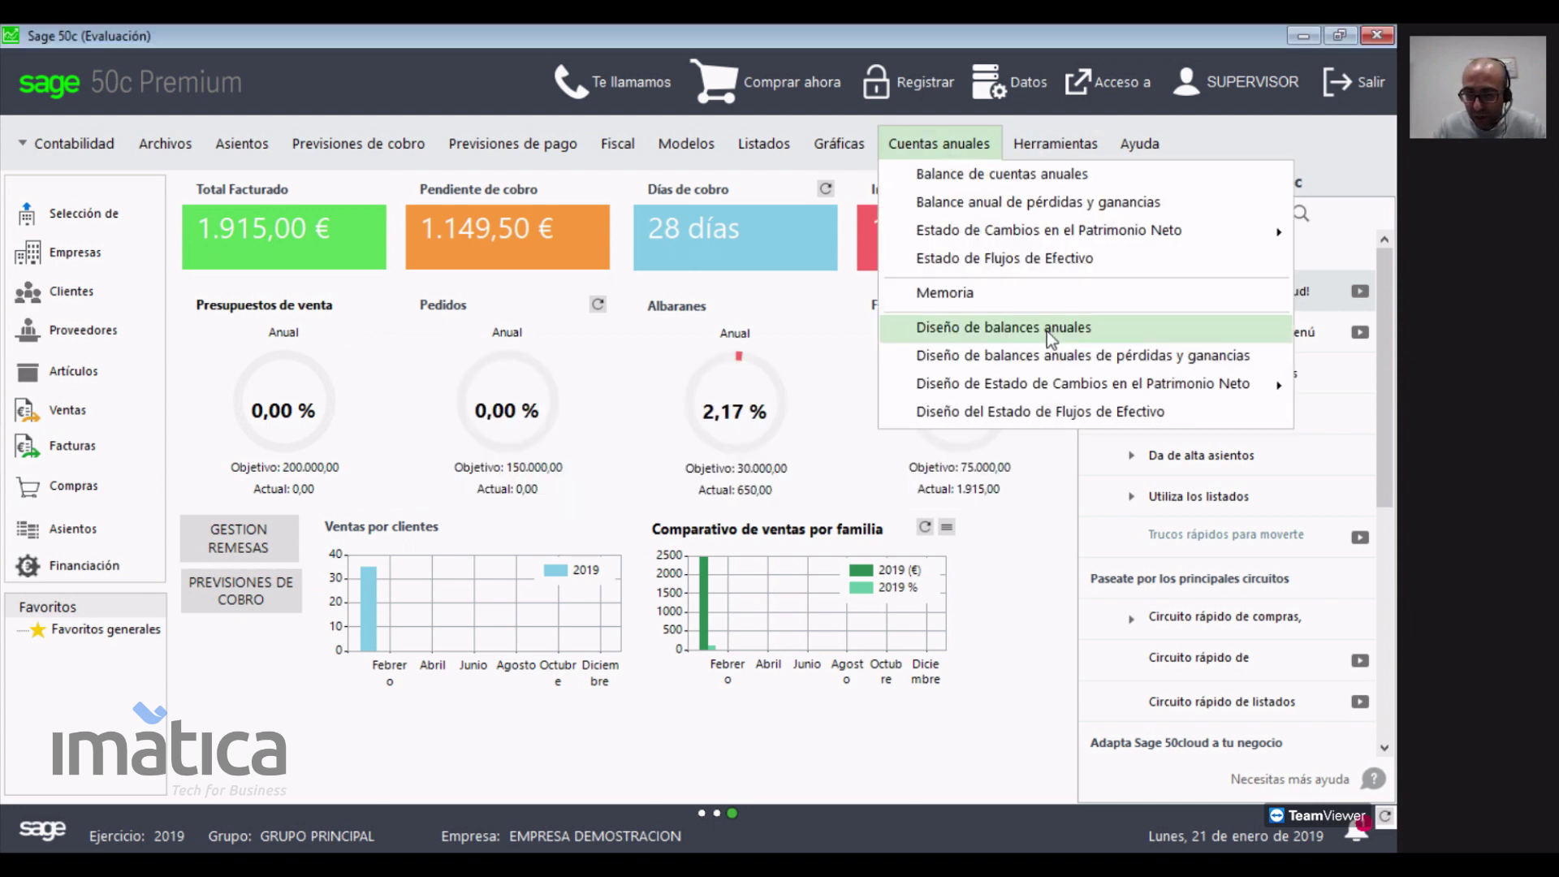
pyautogui.click(1028, 173)
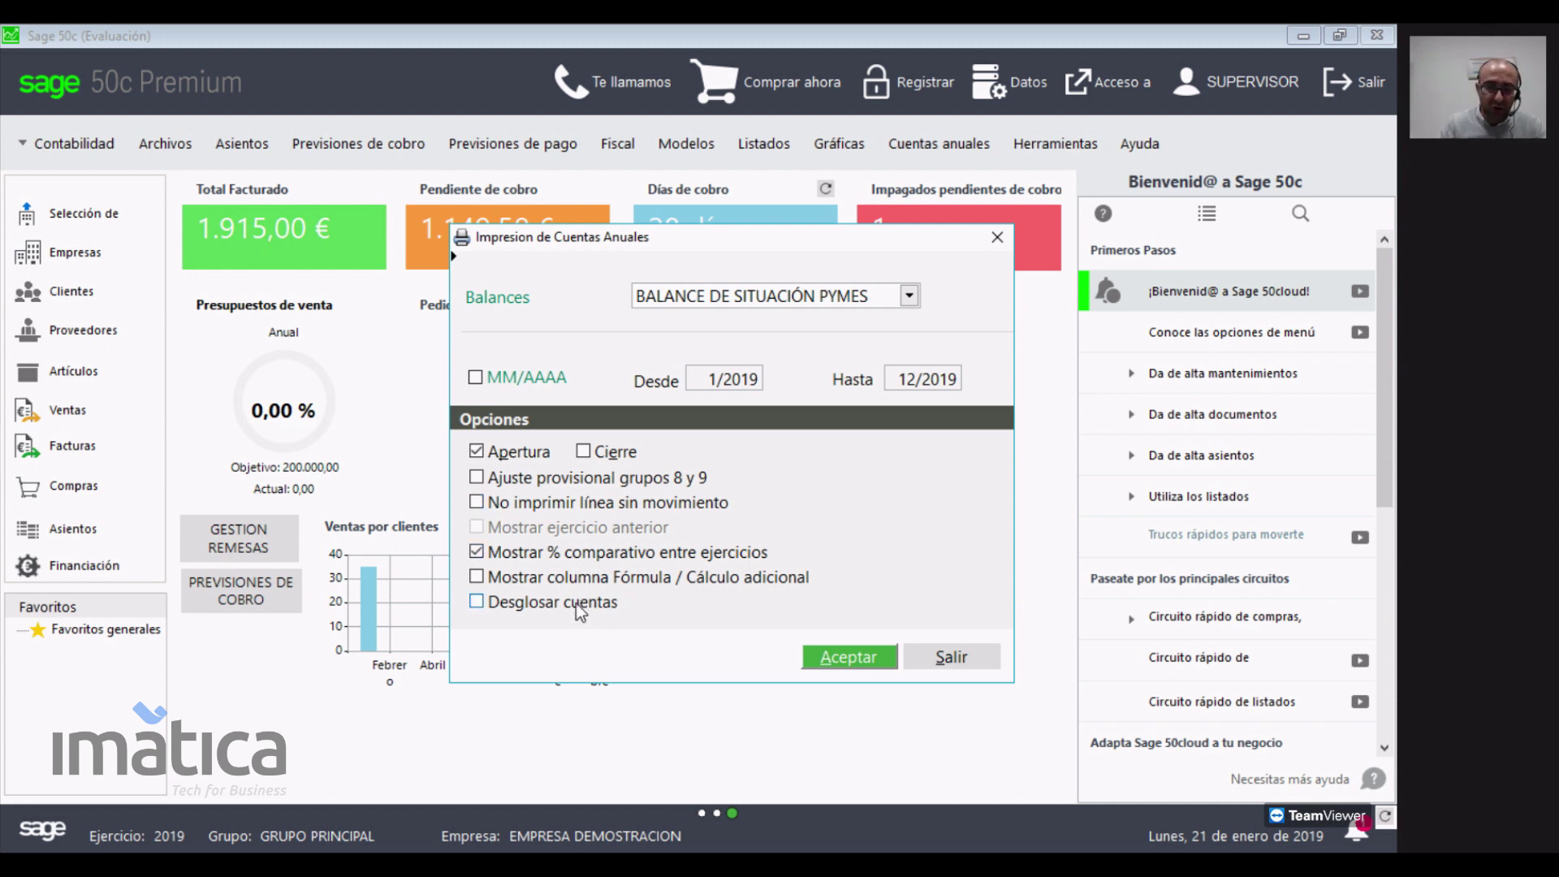
pyautogui.click(913, 300)
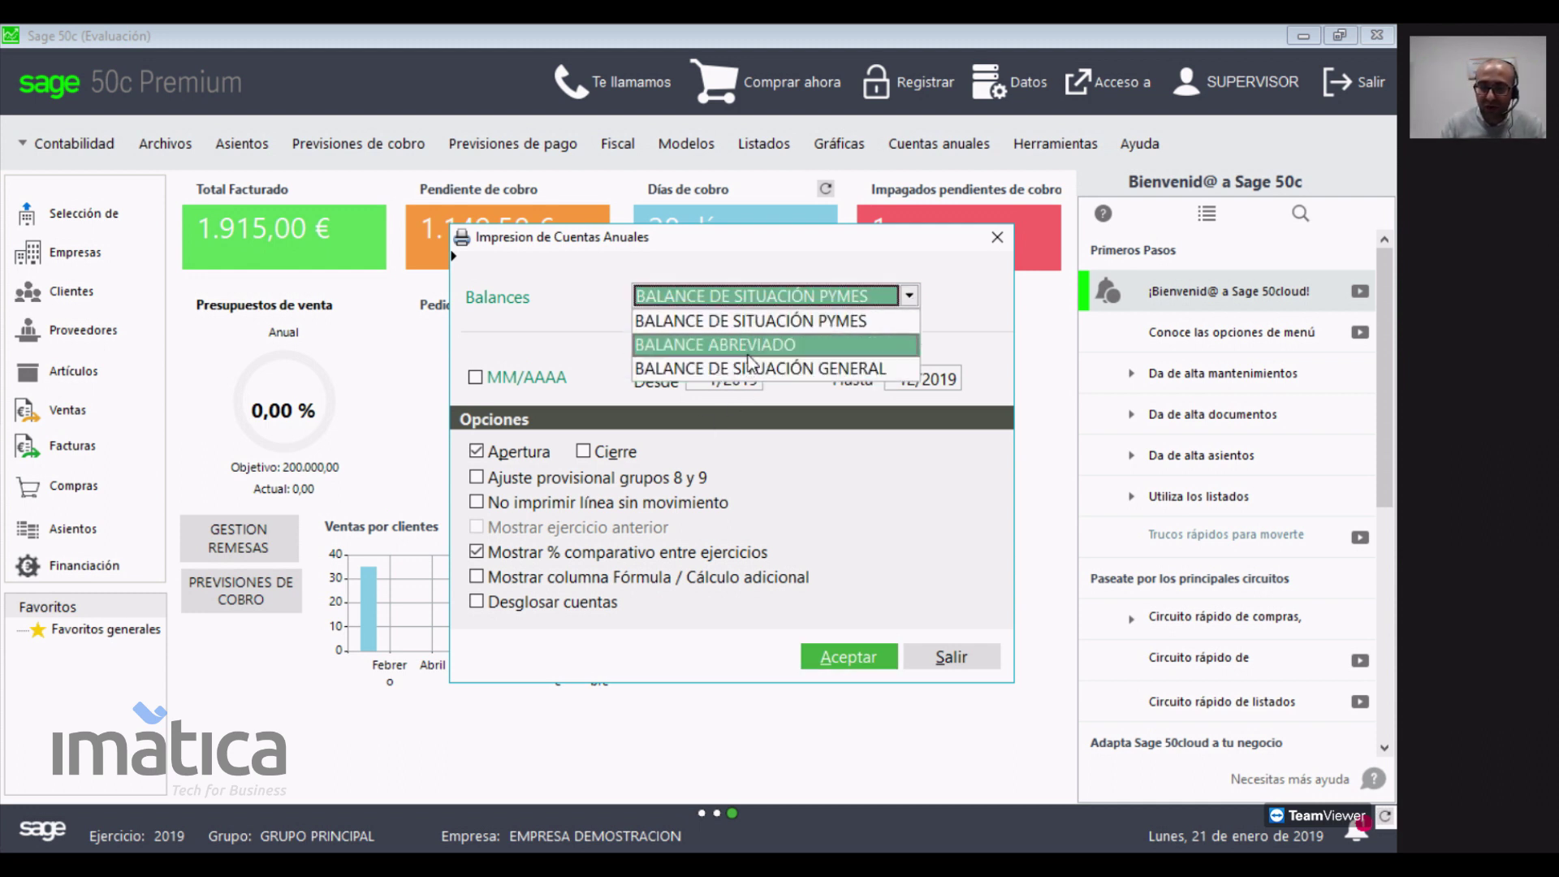
pyautogui.click(766, 327)
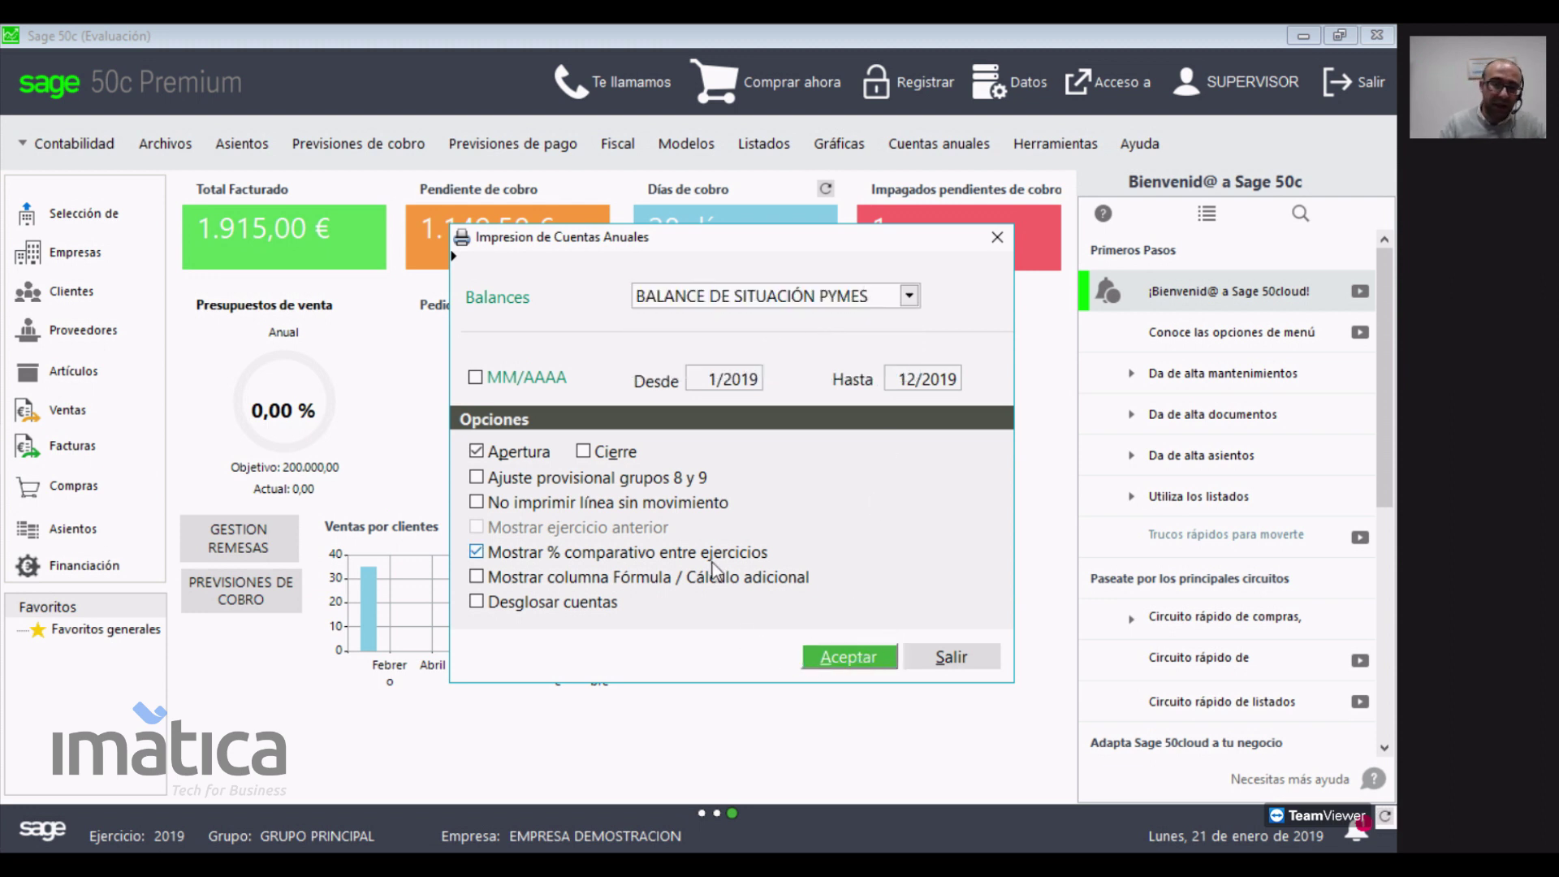
pyautogui.press('Return')
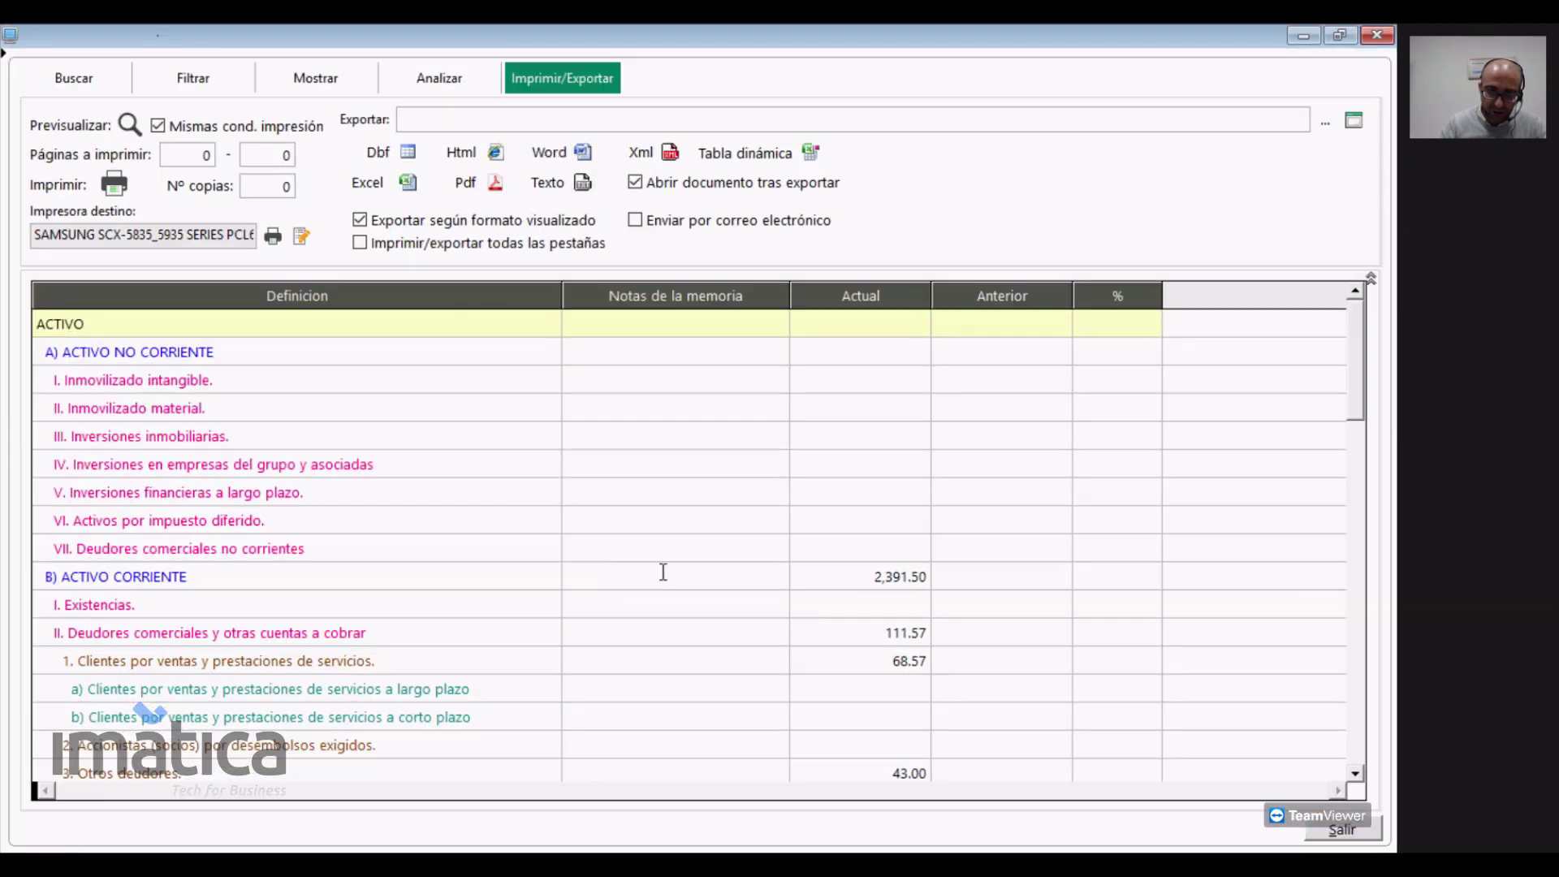
# - Examine the balance sheet lines and amounts and review the report's column display, filter and search options
pyautogui.click(891, 575)
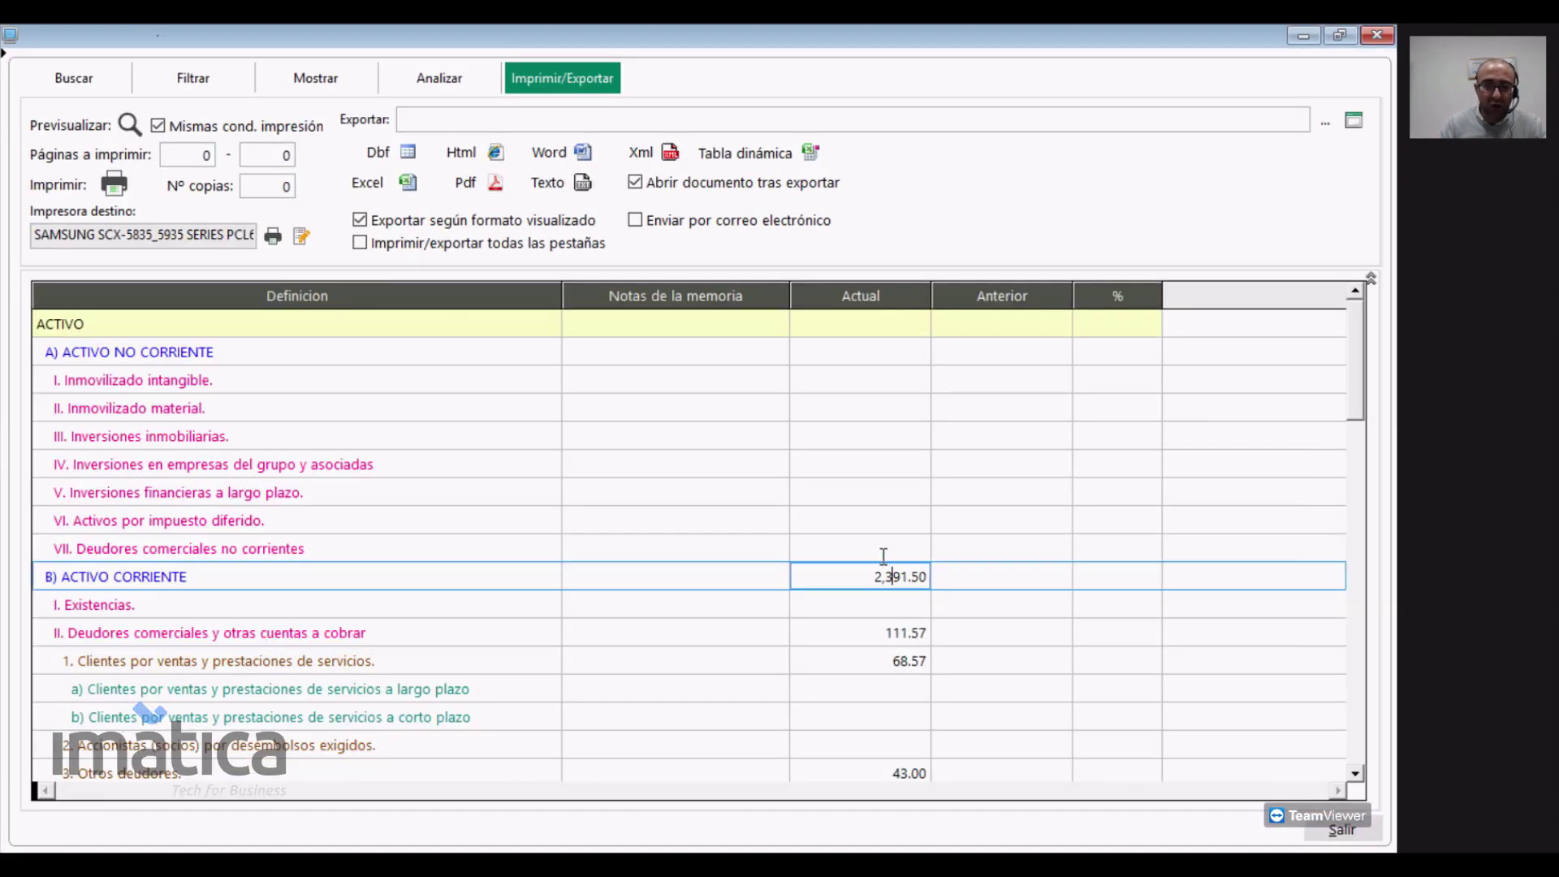
pyautogui.scroll(-18, 873, 548)
pyautogui.scroll(-3, 873, 549)
pyautogui.scroll(15, 870, 547)
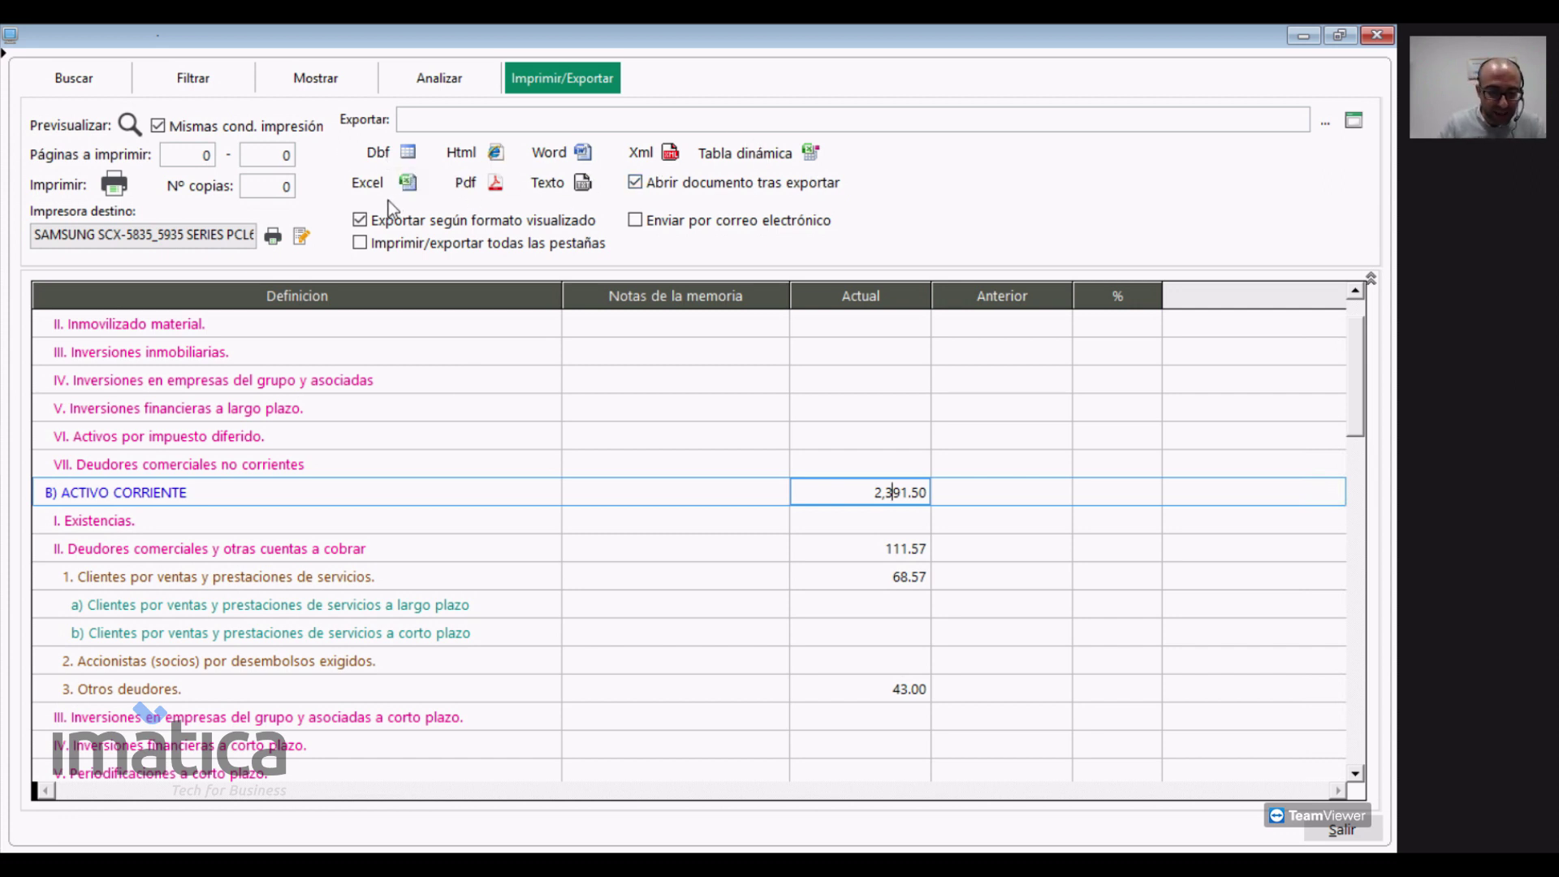
pyautogui.click(291, 84)
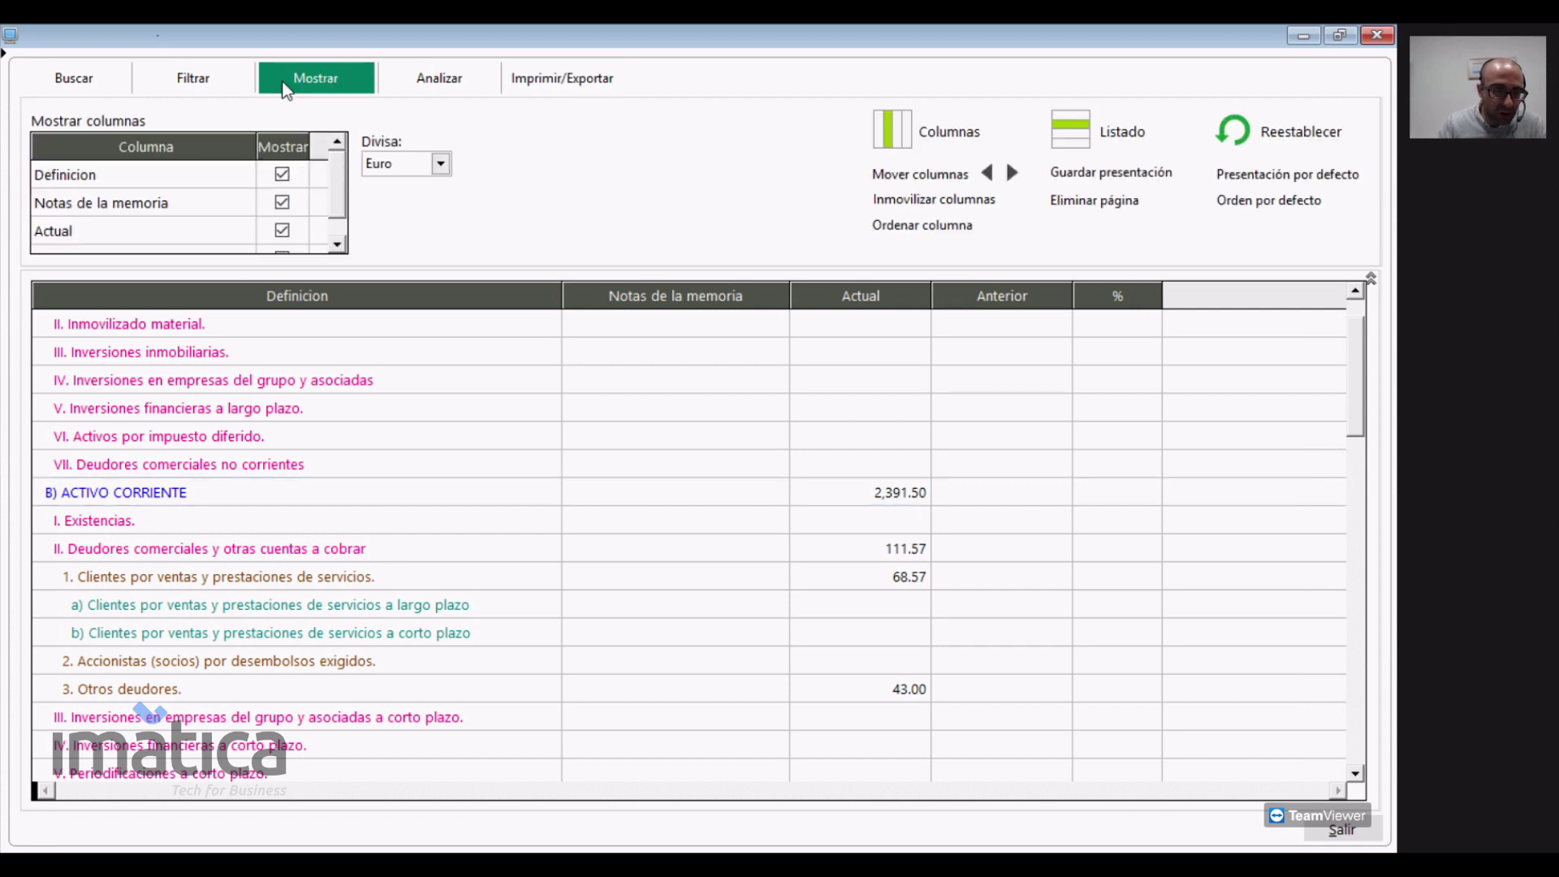
pyautogui.click(213, 75)
pyautogui.click(87, 73)
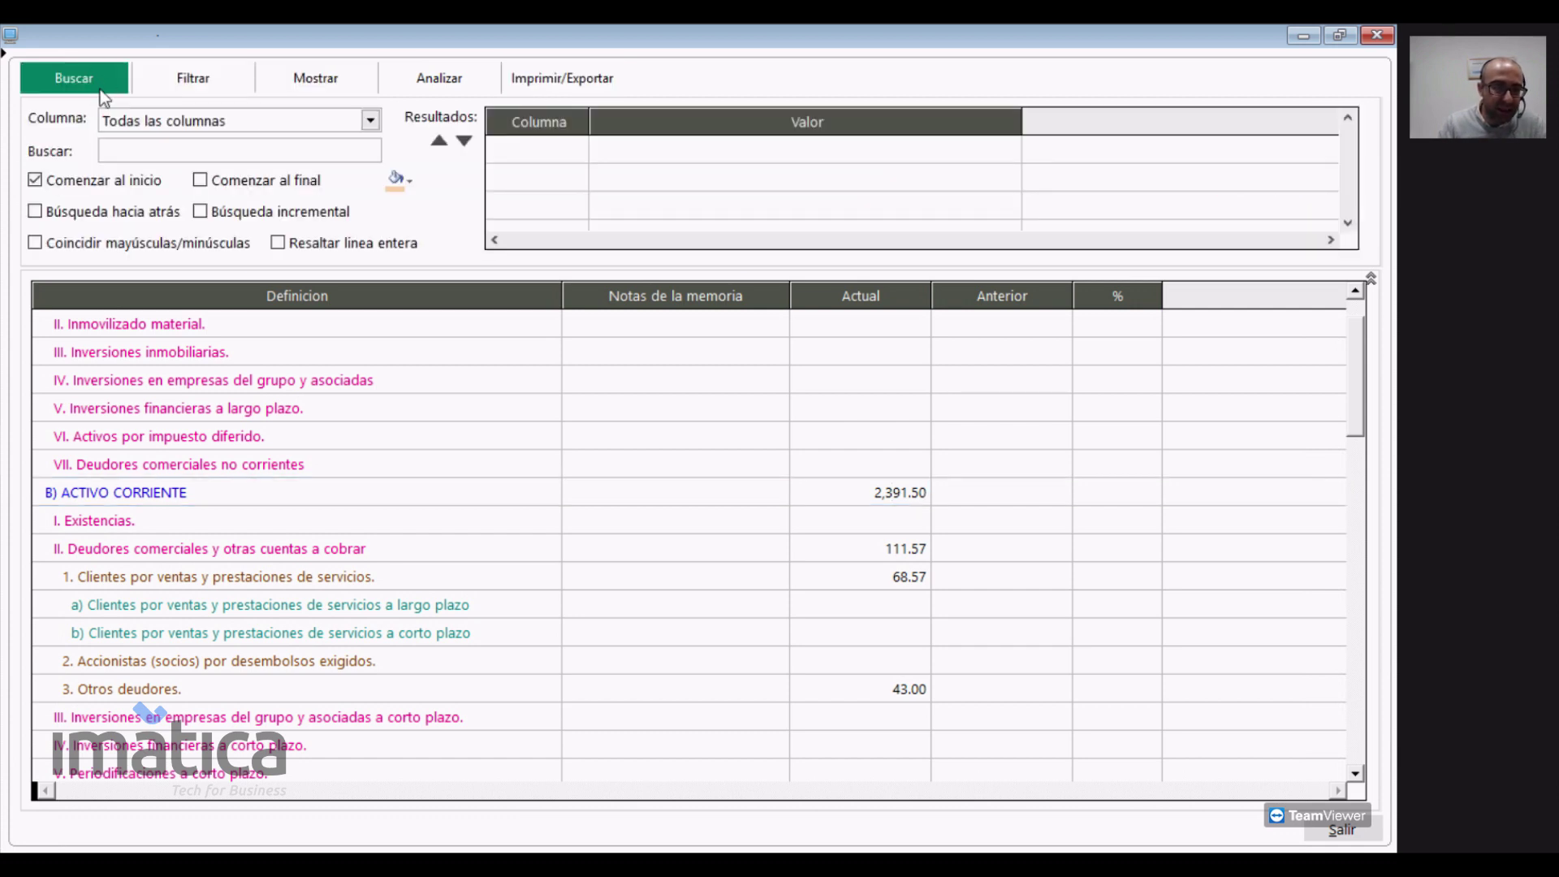
# - Review the balance sheet report's filter and conditional formatting options, and close the report and its annual accounts print form
pyautogui.click(175, 85)
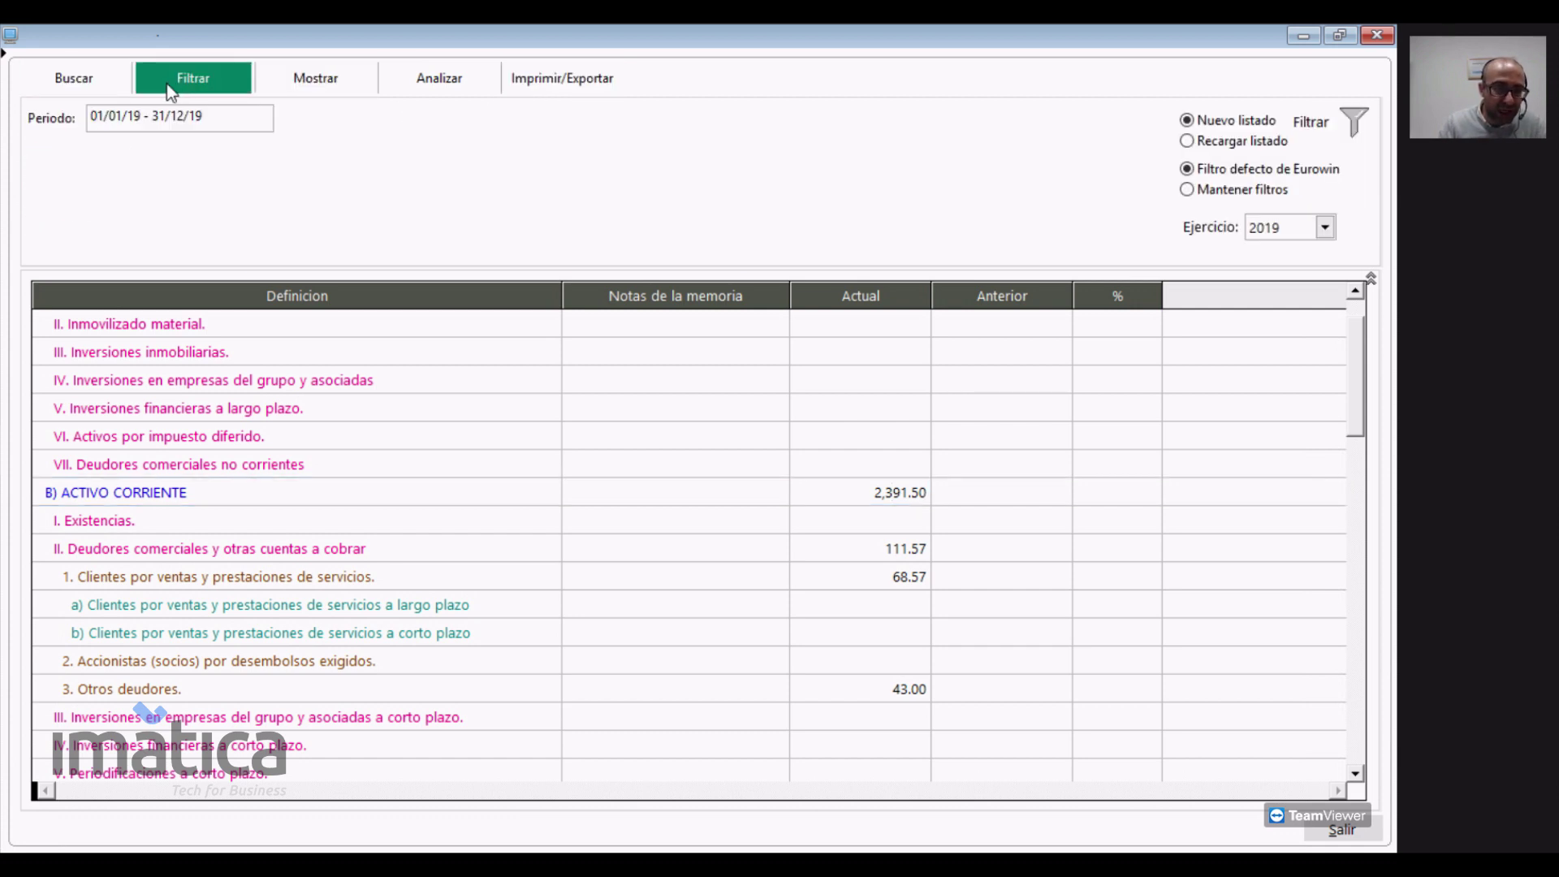
pyautogui.click(457, 85)
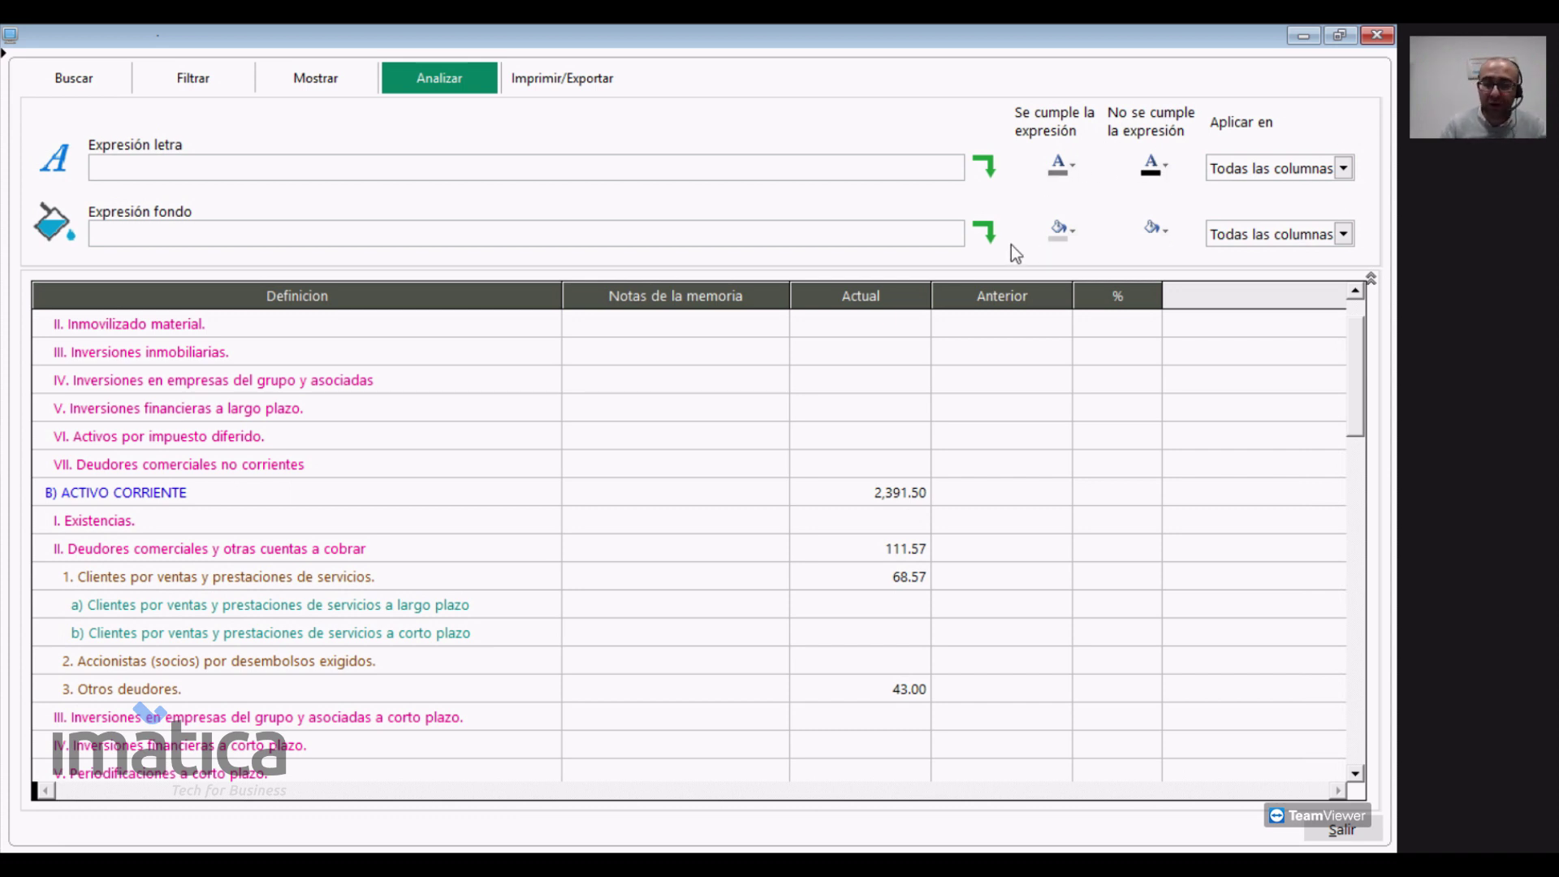
pyautogui.click(1369, 40)
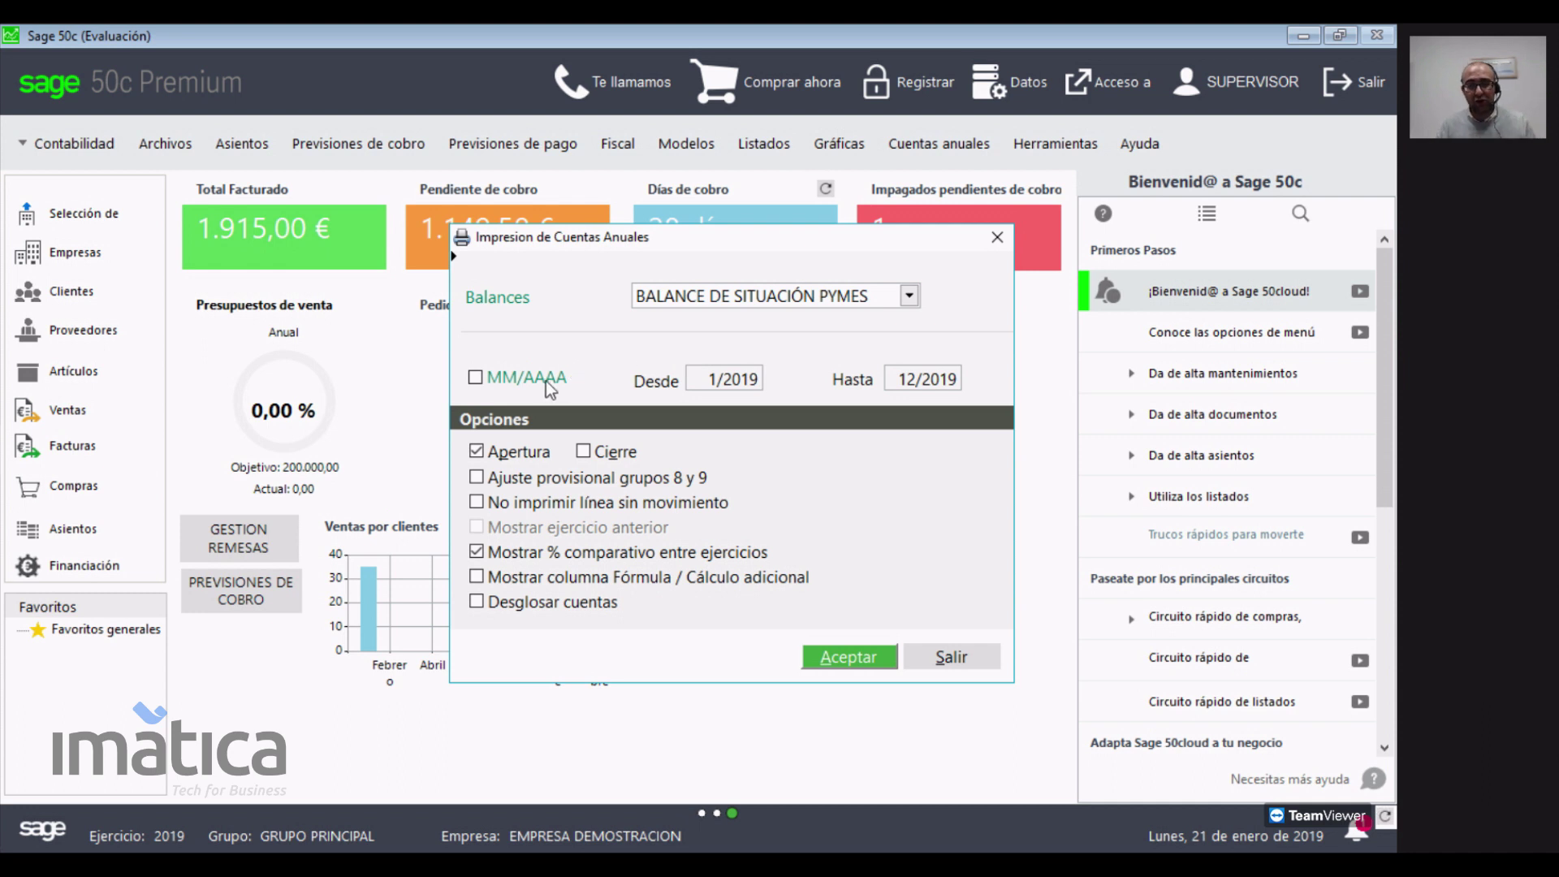
pyautogui.click(893, 649)
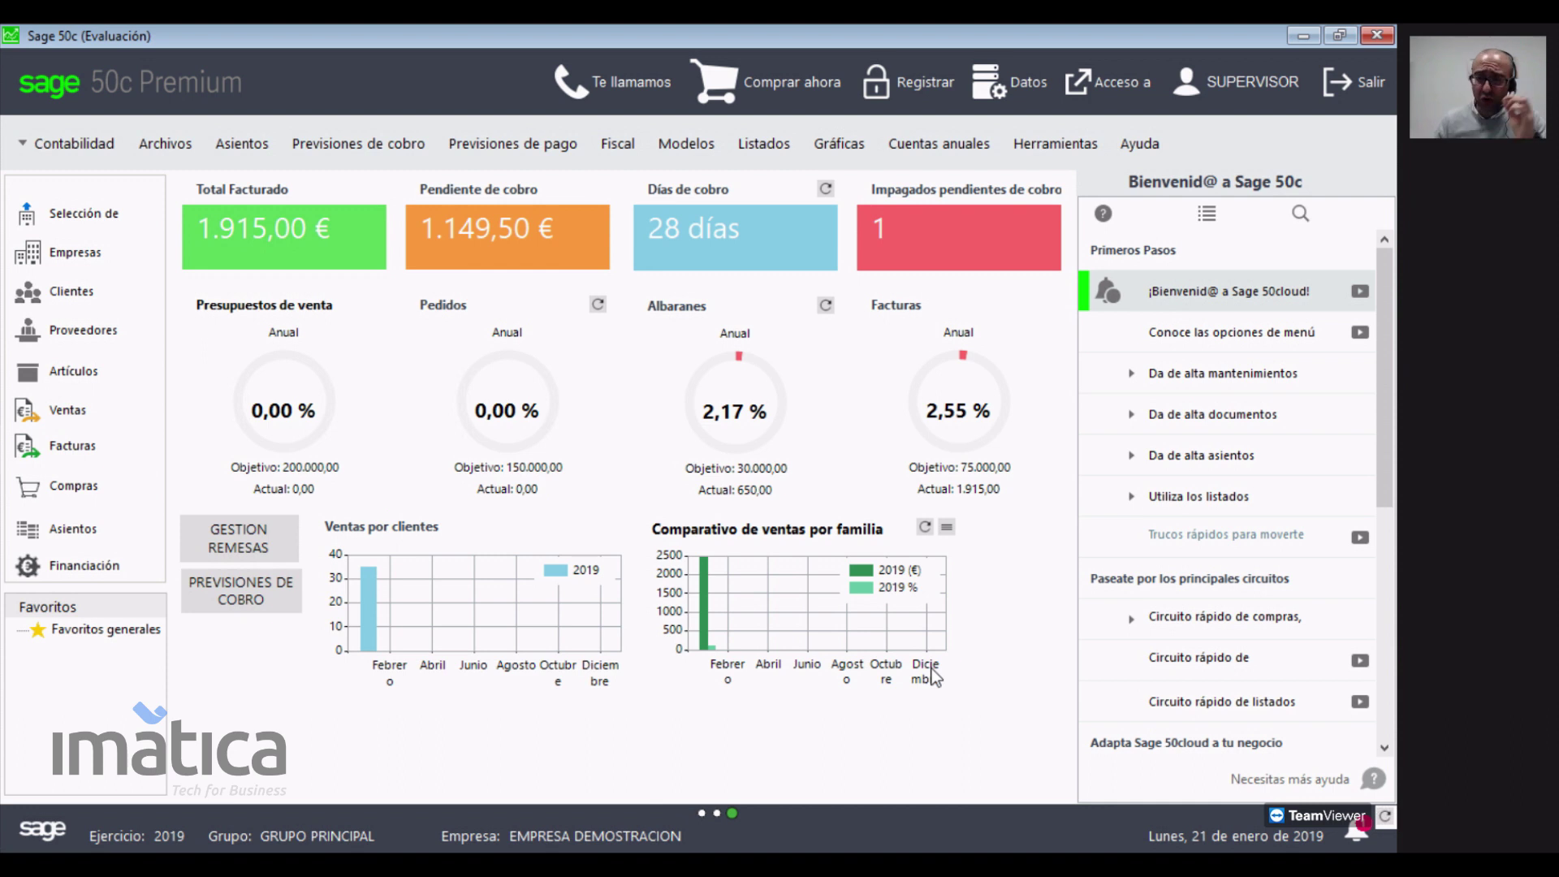
pyautogui.click(950, 150)
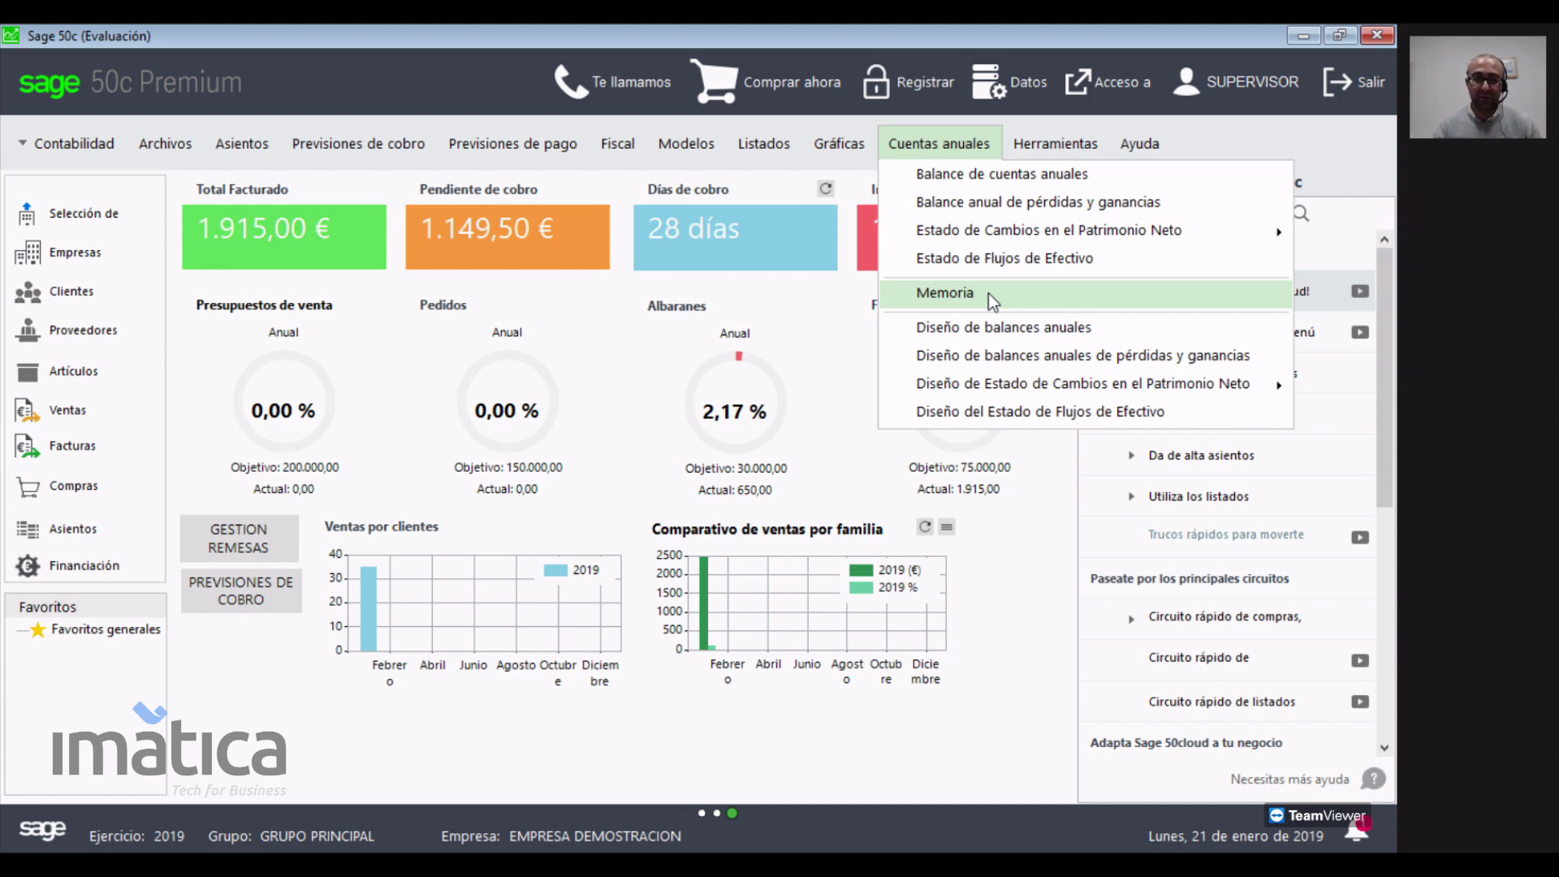
pyautogui.click(686, 142)
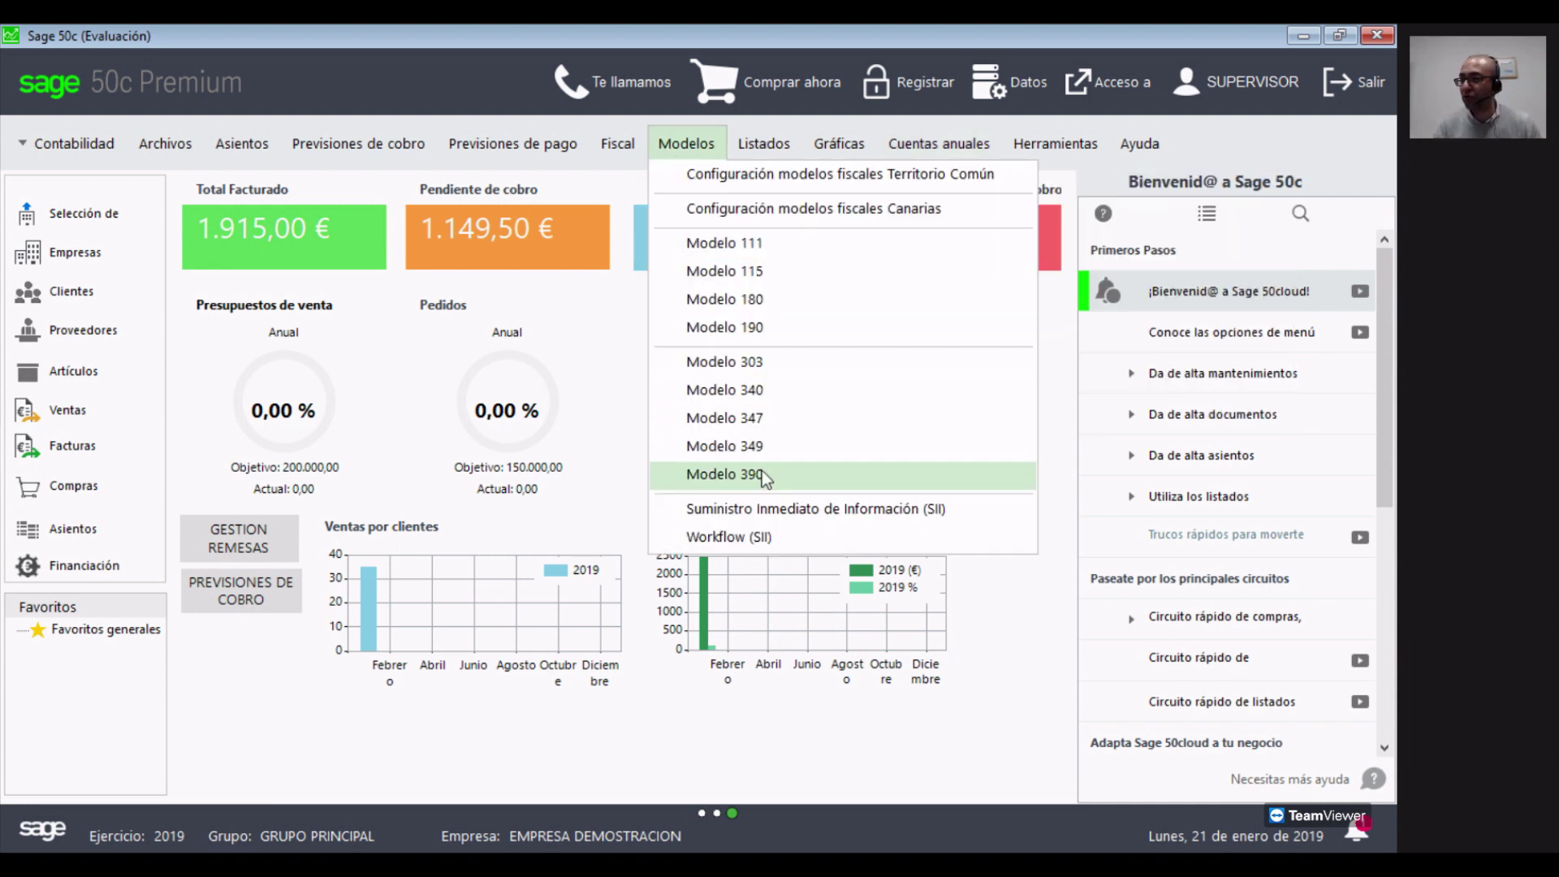